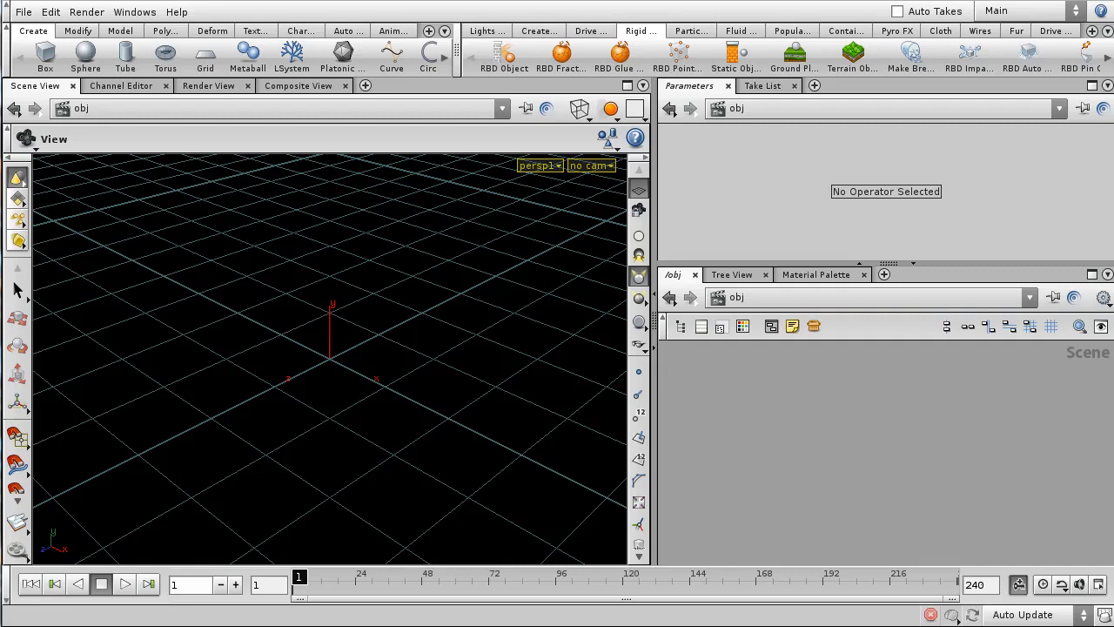
# - Add a grid object at the origin with the Grid shelf tool
pyautogui.keyDown('alt'); pyautogui.moveTo(513, 296); pyautogui.dragTo(438, 442, button='right'); pyautogui.keyUp('alt')
pyautogui.keyDown('alt'); pyautogui.moveTo(451, 325); pyautogui.dragTo(352, 388, button='right'); pyautogui.keyUp('alt')
pyautogui.keyDown('alt'); pyautogui.moveTo(352, 388); pyautogui.dragTo(211, 189); pyautogui.keyUp('alt')
pyautogui.click(205, 56)
pyautogui.press('Return')
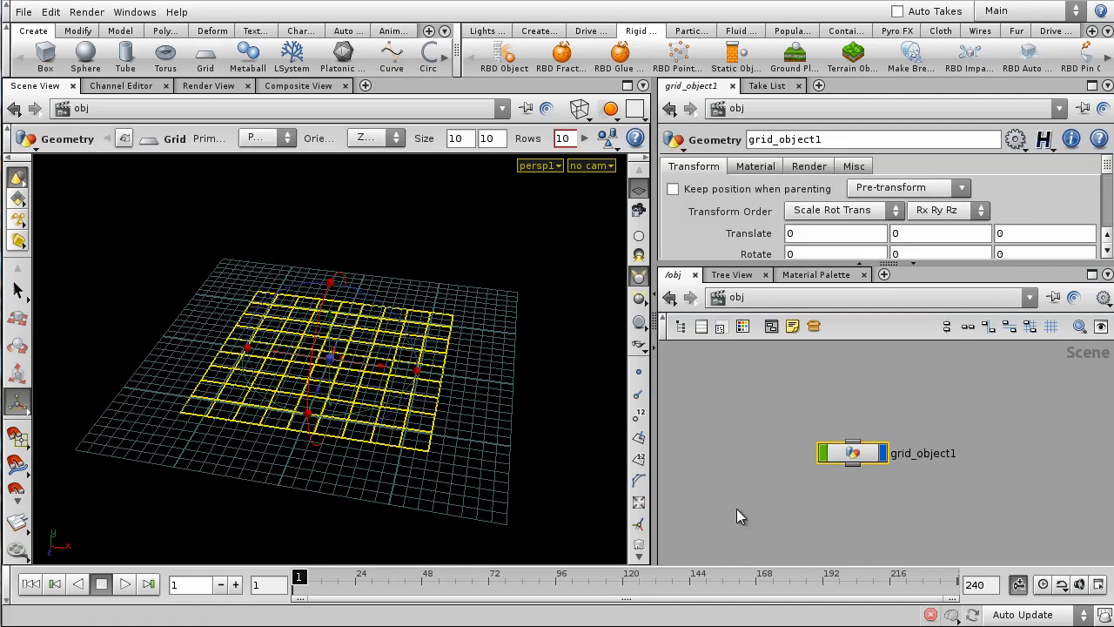
# - Inside grid_object1, wire grid1 into a new Mountain SOP and display the bumpy result
pyautogui.doubleClick(853, 444)
pyautogui.press('Tab')
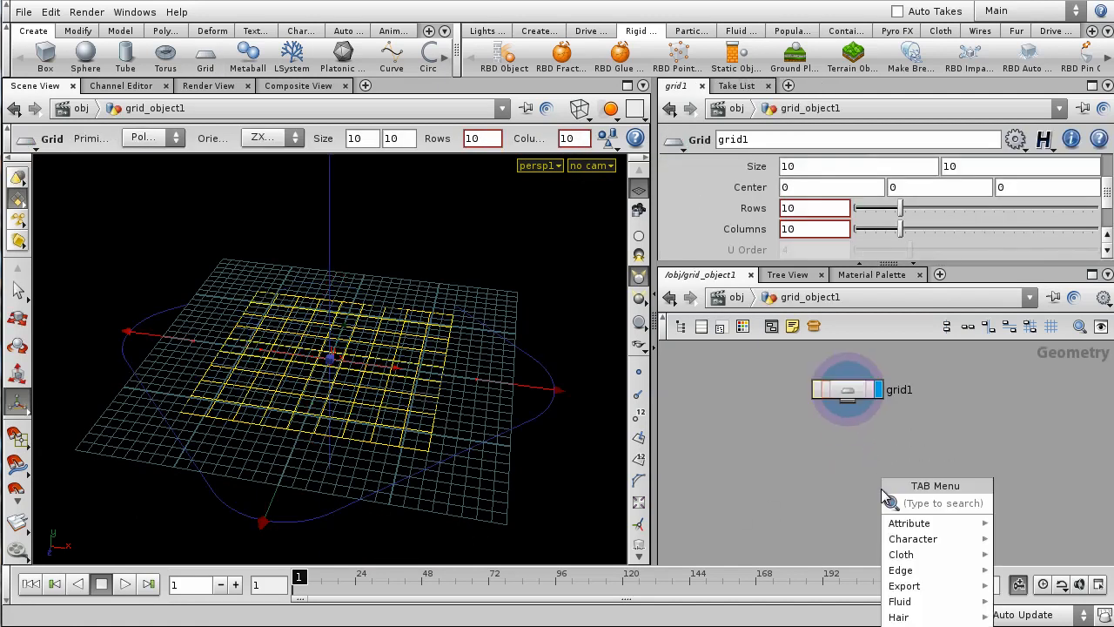
pyautogui.write('mountain')
pyautogui.press('Return')
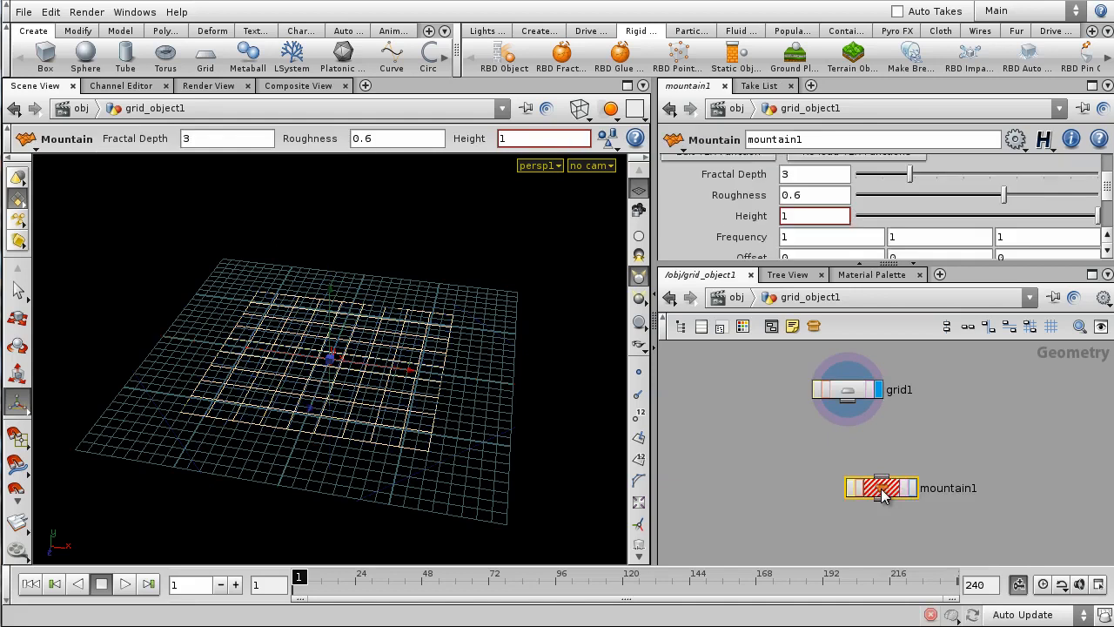
pyautogui.click(856, 462)
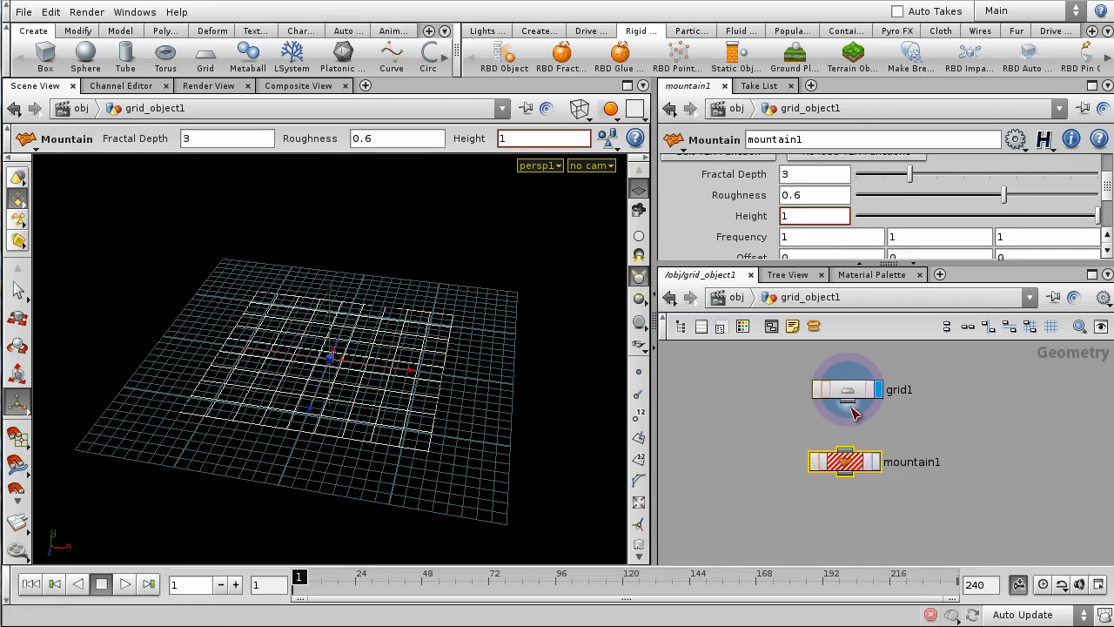
pyautogui.moveTo(849, 401); pyautogui.dragTo(844, 450)
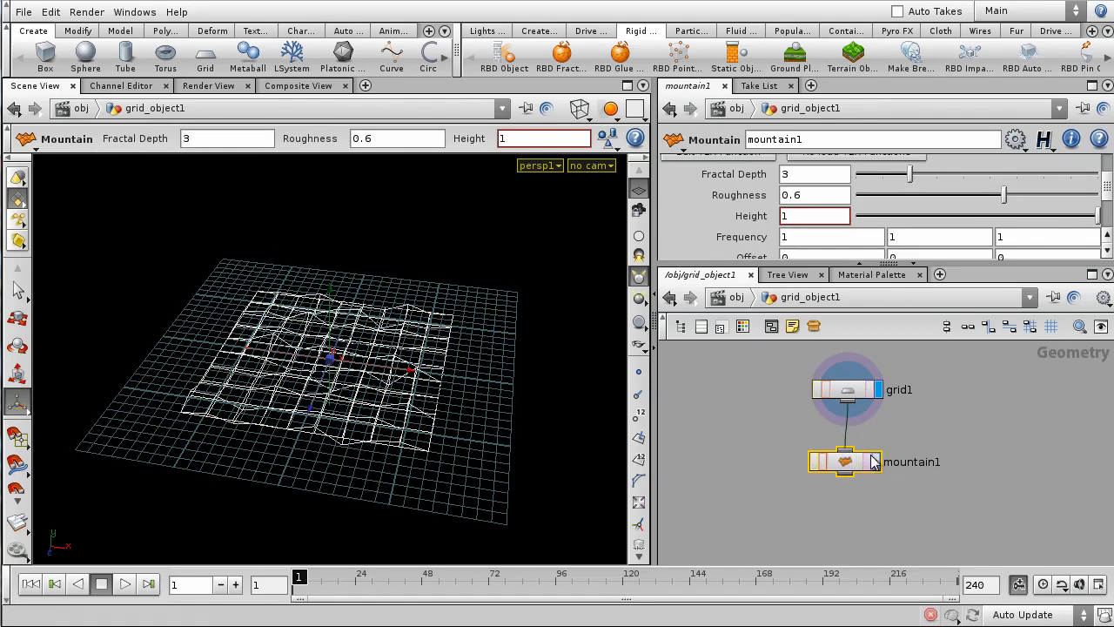
pyautogui.click(875, 461)
pyautogui.keyDown('alt'); pyautogui.moveTo(581, 437); pyautogui.dragTo(472, 333, button='right'); pyautogui.keyUp('alt')
pyautogui.keyDown('alt'); pyautogui.moveTo(473, 333); pyautogui.dragTo(587, 326); pyautogui.keyUp('alt')
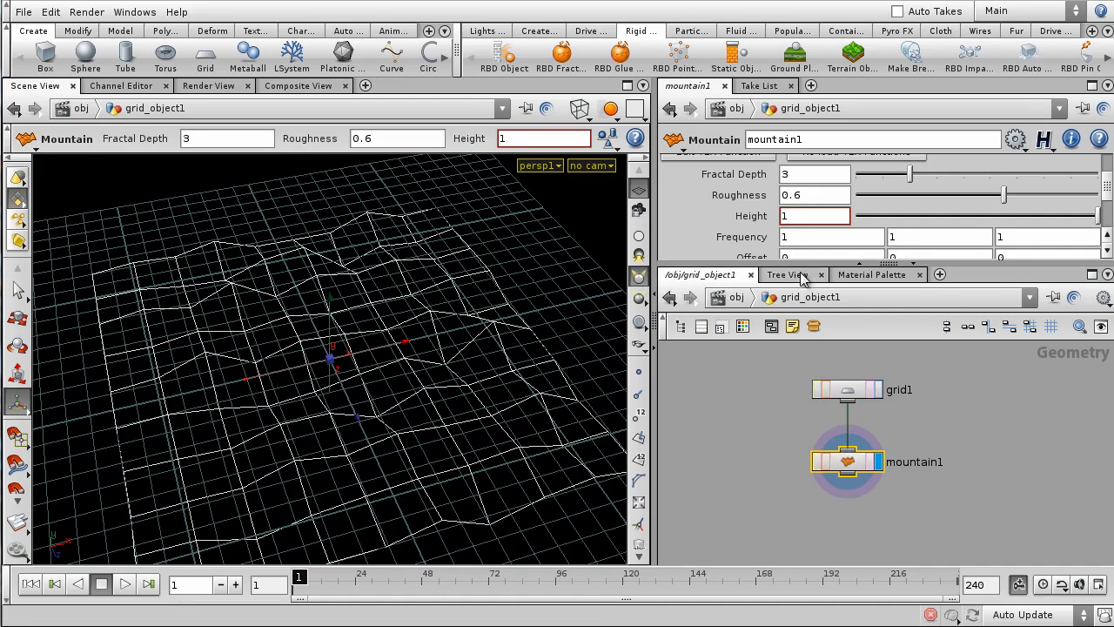
# - Set grid1's Rows and Columns to 50
pyautogui.click(849, 389)
pyautogui.moveTo(898, 209); pyautogui.dragTo(1096, 208)
pyautogui.moveTo(1006, 229); pyautogui.dragTo(1098, 229)
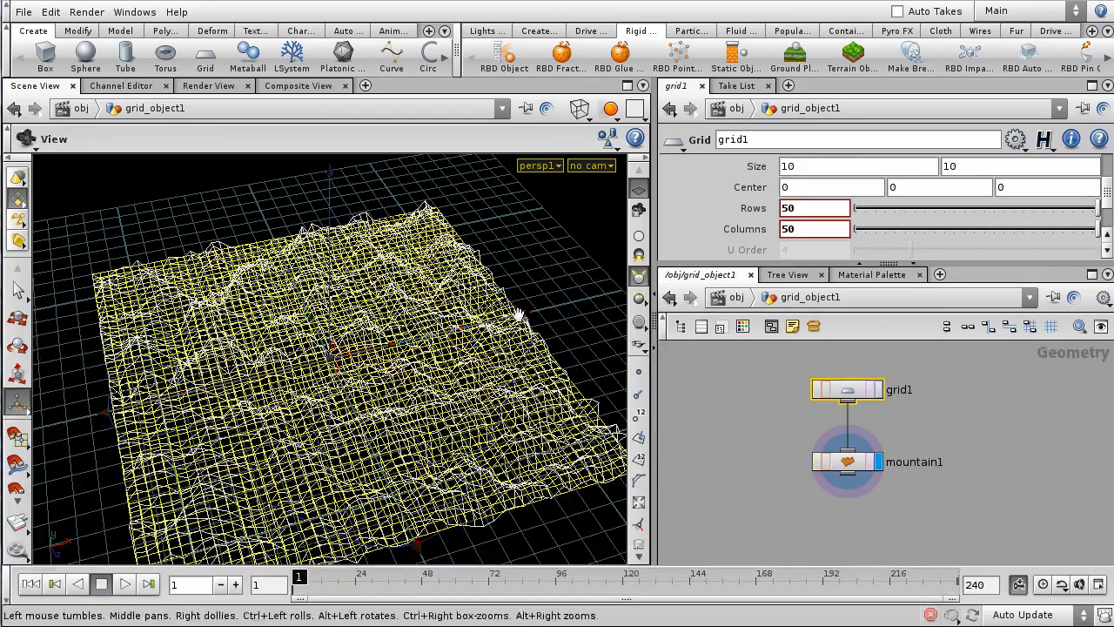
# - Narrow the grid's width from its right side with the scale handle
pyautogui.keyDown('alt'); pyautogui.moveTo(519, 314); pyautogui.dragTo(497, 339); pyautogui.keyUp('alt')
pyautogui.keyDown('alt'); pyautogui.moveTo(497, 338); pyautogui.dragTo(472, 348, button='right'); pyautogui.keyUp('alt')
pyautogui.press('e')
pyautogui.moveTo(511, 337); pyautogui.dragTo(430, 368)
pyautogui.press('Escape')
pyautogui.moveTo(542, 264)
pyautogui.mouseDown()
pyautogui.moveTo(527, 226)
pyautogui.moveTo(547, 269)
pyautogui.mouseUp()
# - Lower mountain1's Height from 1 to 0.385 for flatter relief
pyautogui.click(848, 485)
pyautogui.moveTo(392, 344); pyautogui.dragTo(465, 400)
pyautogui.moveTo(1079, 216); pyautogui.dragTo(964, 221)
pyautogui.keyDown('alt'); pyautogui.moveTo(435, 263); pyautogui.dragTo(485, 229, button='right'); pyautogui.keyUp('alt')
pyautogui.keyDown('alt'); pyautogui.moveTo(484, 229); pyautogui.dragTo(331, 356); pyautogui.keyUp('alt')
pyautogui.moveTo(964, 215); pyautogui.dragTo(948, 215)
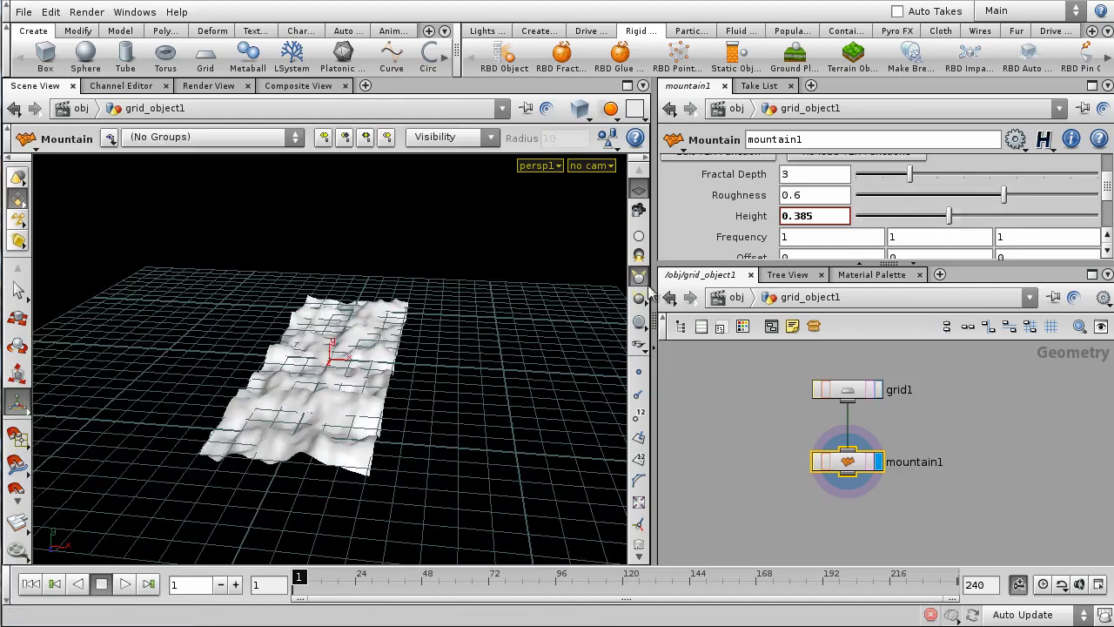
# - Hide the construction-plane grid and select the entire terrain surface
pyautogui.click(642, 192)
pyautogui.moveTo(448, 264); pyautogui.dragTo(450, 348)
pyautogui.press('s')
pyautogui.moveTo(493, 275); pyautogui.dragTo(89, 417)
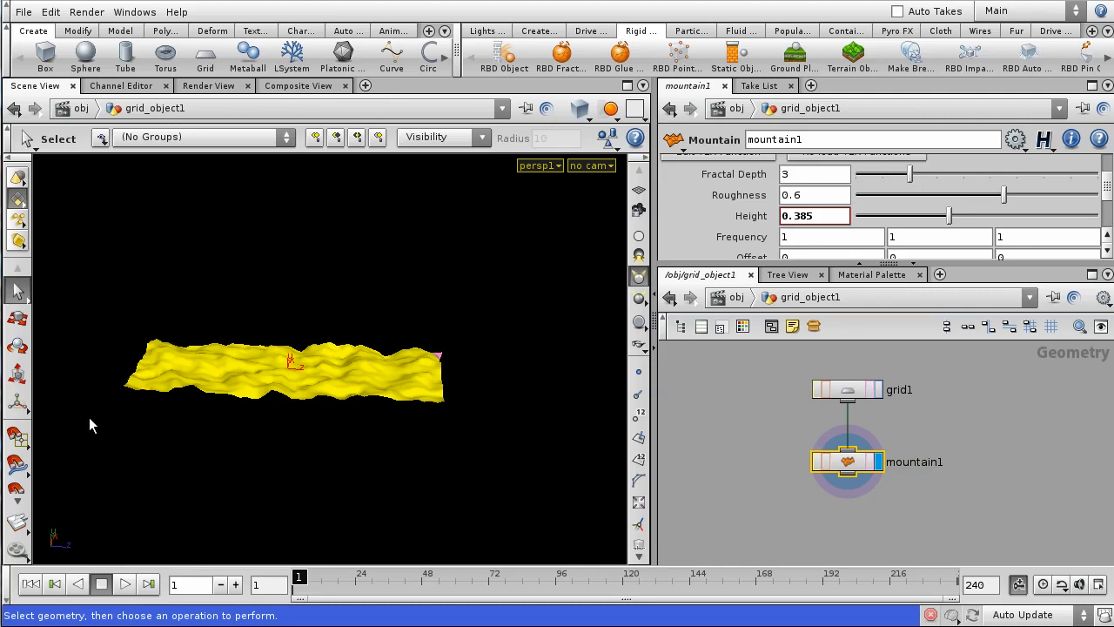
# - Extrude the selected terrain faces with a PolyExtrude, Translate Y 0.54
pyautogui.press('Tab')
pyautogui.write('polyextrude')
pyautogui.press('Return')
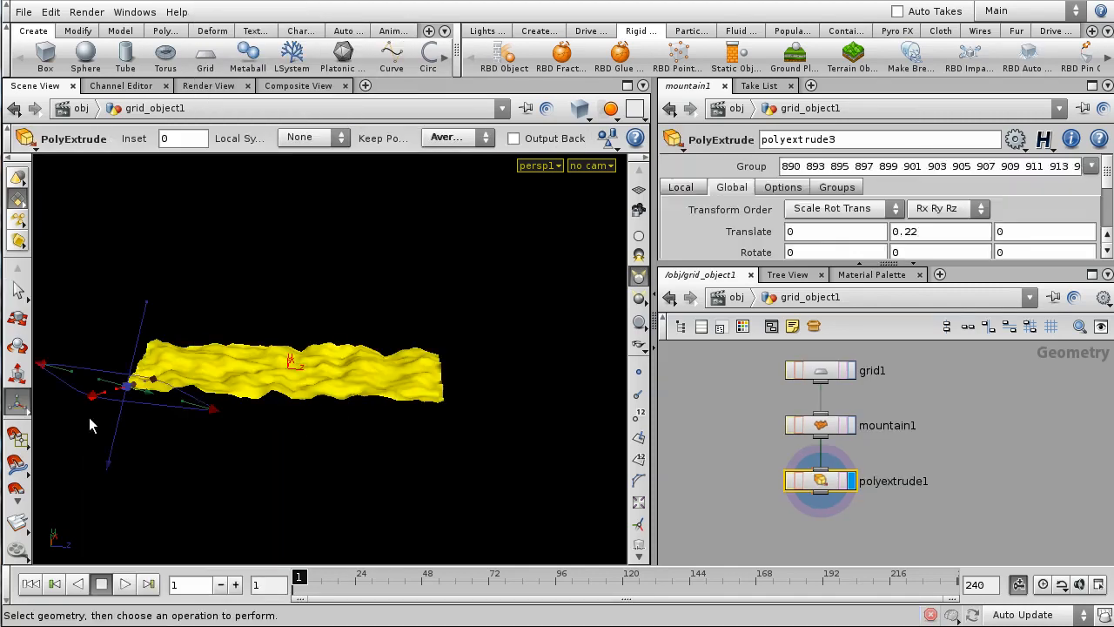
pyautogui.click(732, 187)
pyautogui.moveTo(938, 231); pyautogui.dragTo(195, 264, button='middle')
pyautogui.click(536, 327)
pyautogui.hotkey('ctrl', 'z')
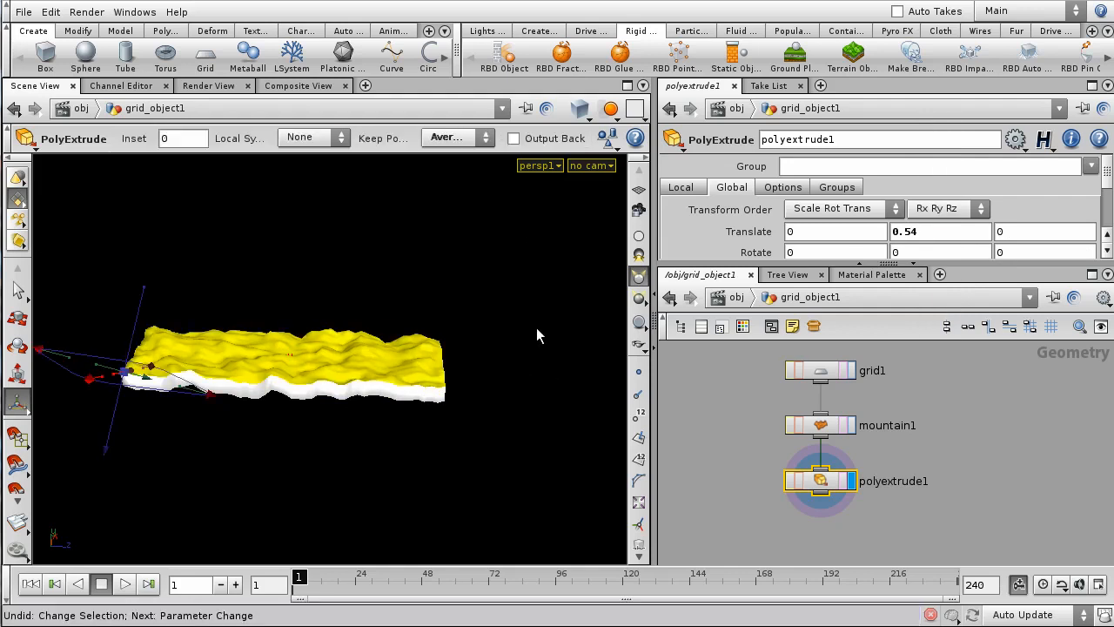
# - Drop the right-end faces and extrude the rest again by 0.45 in Y
pyautogui.press('s')
pyautogui.moveTo(501, 273); pyautogui.dragTo(370, 457)
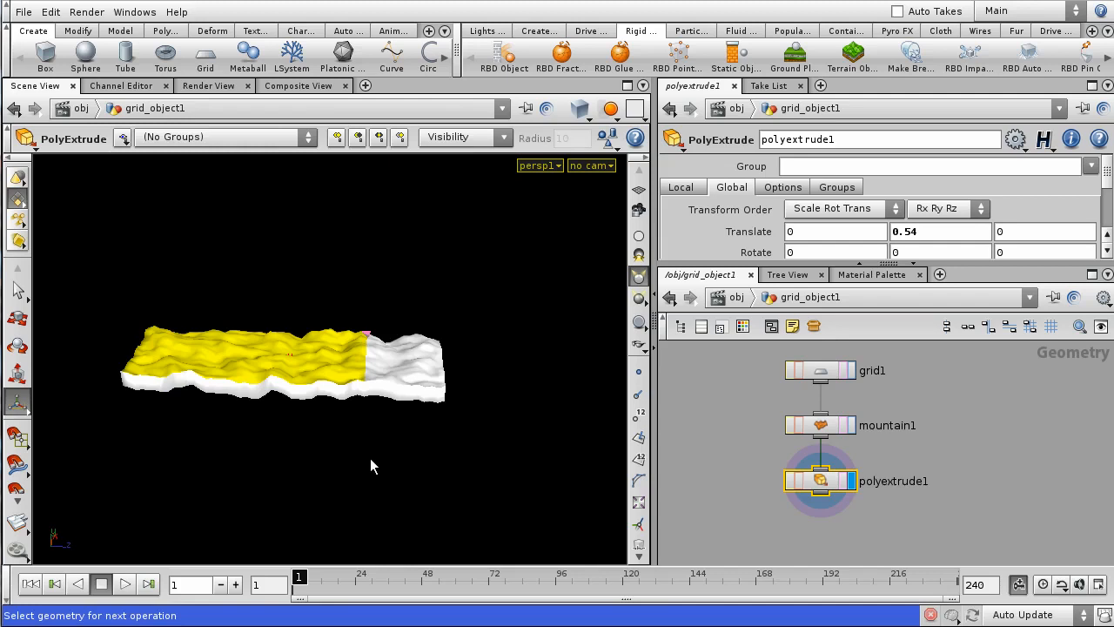
pyautogui.press('q')
pyautogui.click(731, 187)
pyautogui.moveTo(921, 232); pyautogui.dragTo(1113, 275, button='middle')
# - Drop the next section and add a third extrusion with Translate Y 0.57
pyautogui.press('s')
pyautogui.keyDown('ctrl'); pyautogui.moveTo(437, 256); pyautogui.dragTo(306, 423); pyautogui.keyUp('ctrl')
pyautogui.press('space')
pyautogui.moveTo(417, 291)
pyautogui.keyDown('alt'); pyautogui.mouseDown()
pyautogui.moveTo(423, 316)
pyautogui.moveTo(412, 307)
pyautogui.mouseUp(); pyautogui.keyUp('alt')
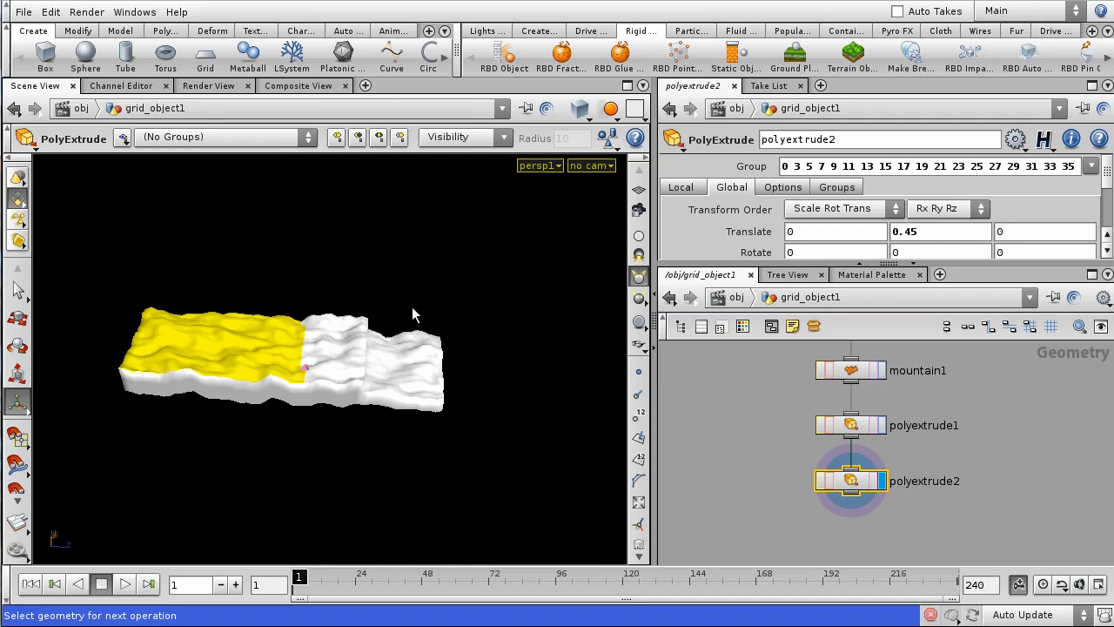
pyautogui.press('Return')
pyautogui.click(731, 187)
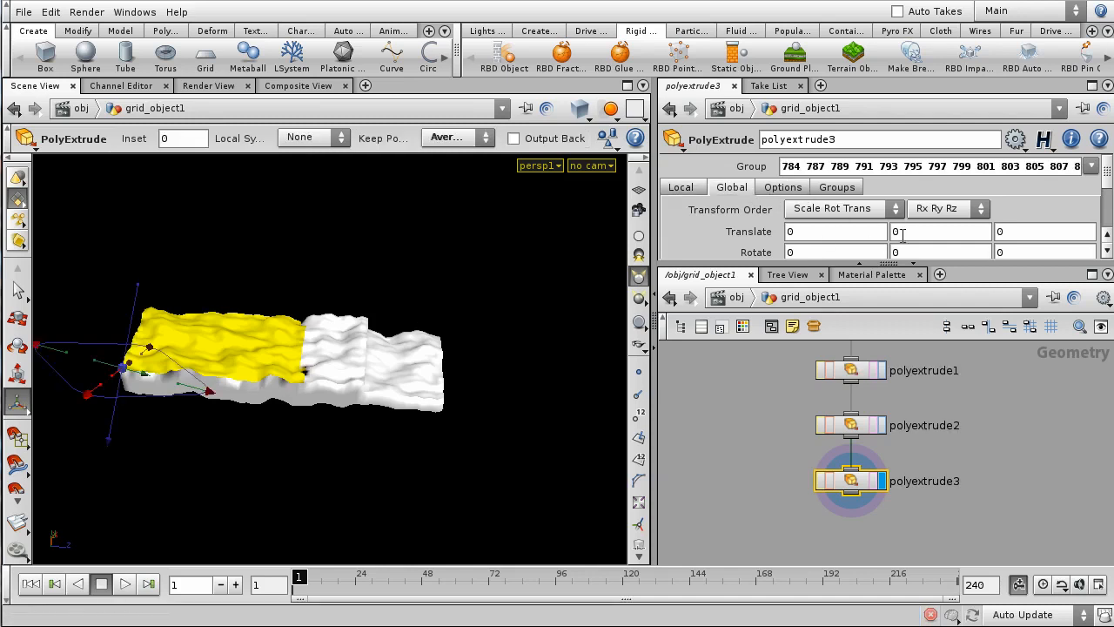
pyautogui.moveTo(912, 237); pyautogui.dragTo(971, 264, button='middle')
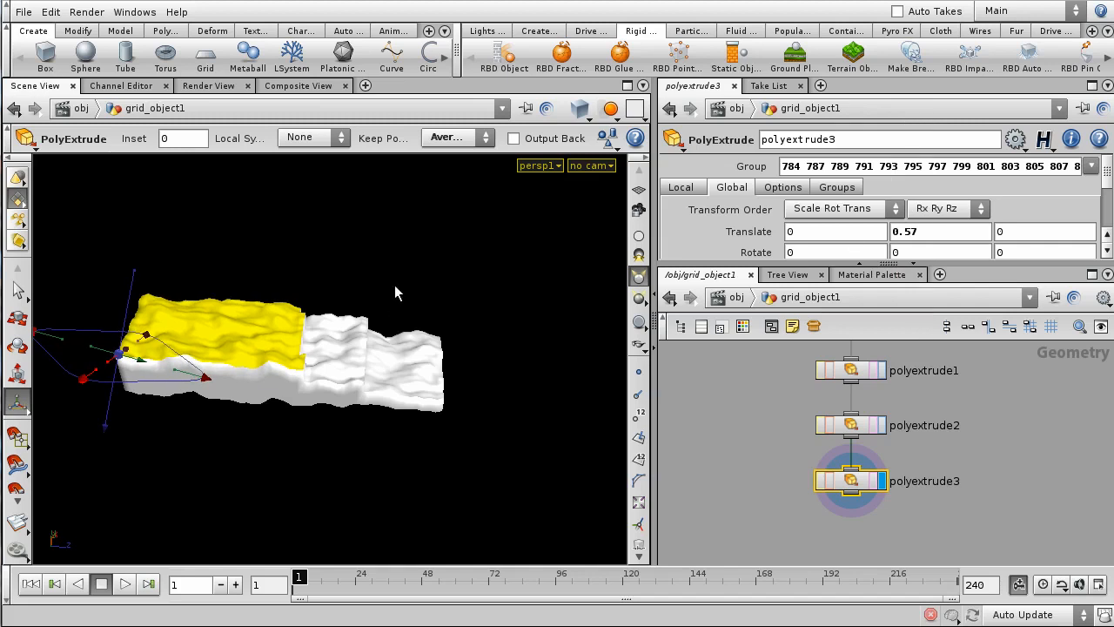
pyautogui.moveTo(417, 254); pyautogui.dragTo(447, 239)
pyautogui.hotkey('ctrl', 'z')
# - Add a fourth extrusion raised 0.98 in Y on the remaining faces
pyautogui.keyDown('alt'); pyautogui.moveTo(393, 273); pyautogui.dragTo(214, 405); pyautogui.keyUp('alt')
pyautogui.press('q')
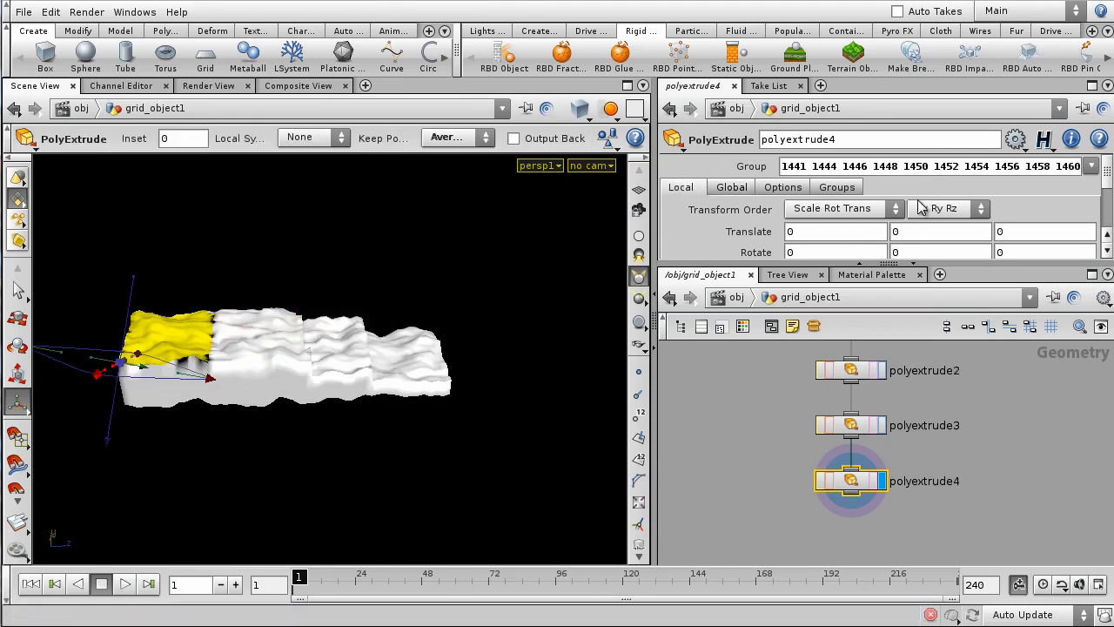
pyautogui.click(731, 188)
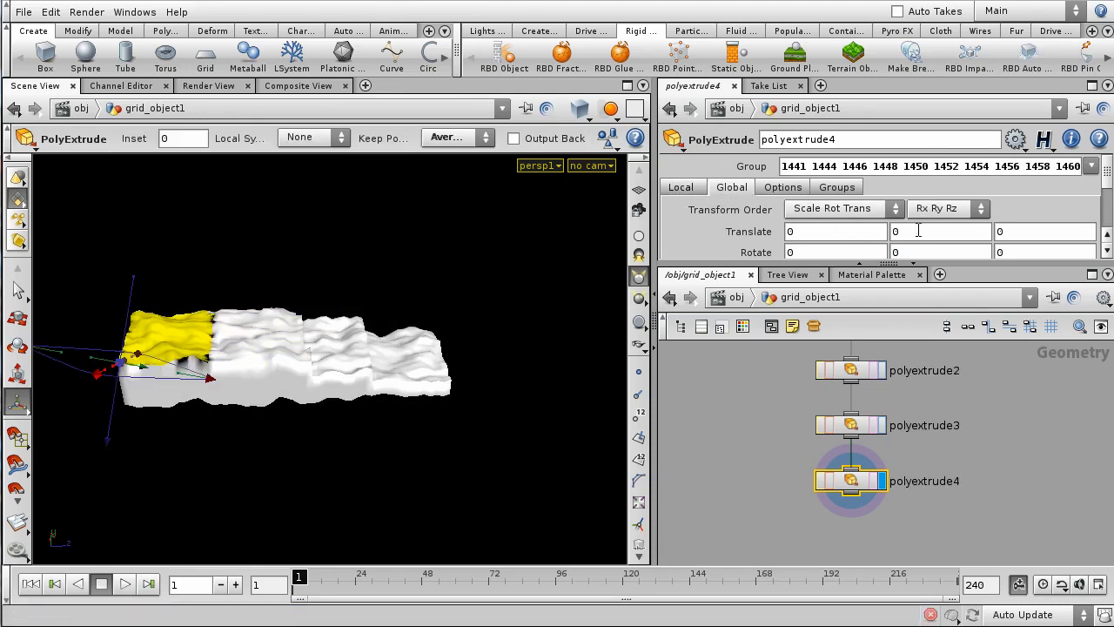
pyautogui.moveTo(918, 231); pyautogui.dragTo(920, 265, button='middle')
pyautogui.moveTo(989, 266); pyautogui.dragTo(1110, 268, button='middle')
pyautogui.click(719, 500)
pyautogui.press('s')
pyautogui.keyDown('alt'); pyautogui.moveTo(522, 465); pyautogui.dragTo(424, 352); pyautogui.keyUp('alt')
pyautogui.keyDown('alt'); pyautogui.moveTo(425, 352); pyautogui.dragTo(462, 266, button='right'); pyautogui.keyUp('alt')
pyautogui.keyDown('alt'); pyautogui.moveTo(462, 266); pyautogui.dragTo(452, 383); pyautogui.keyUp('alt')
# - Raise mountain1's Height to 0.464 and set its X Offset to -3.4
pyautogui.press('h')
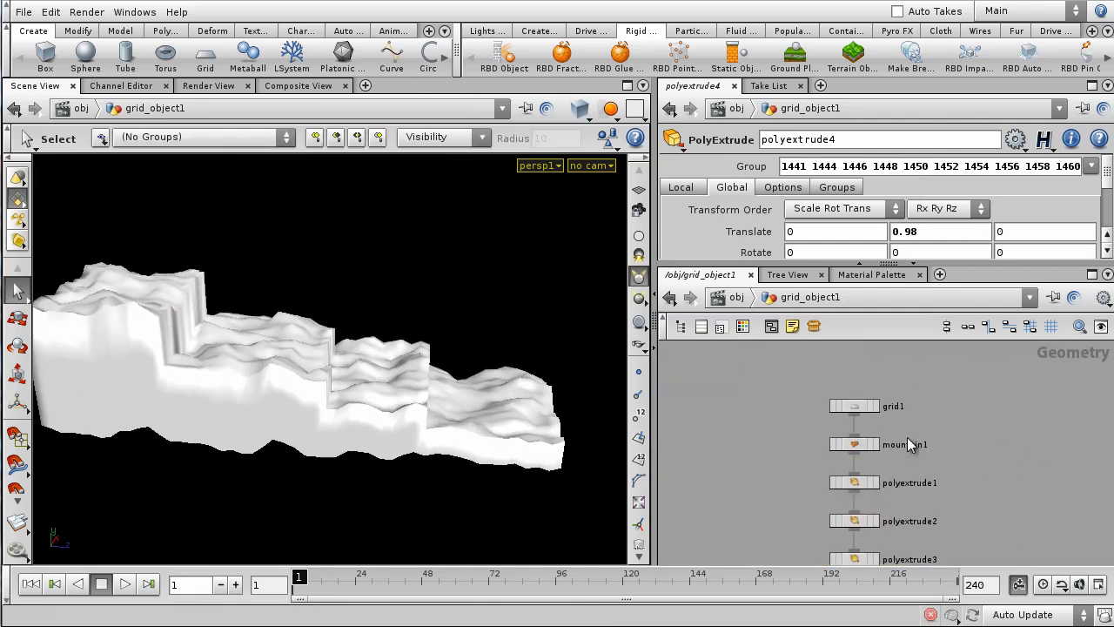
pyautogui.click(854, 442)
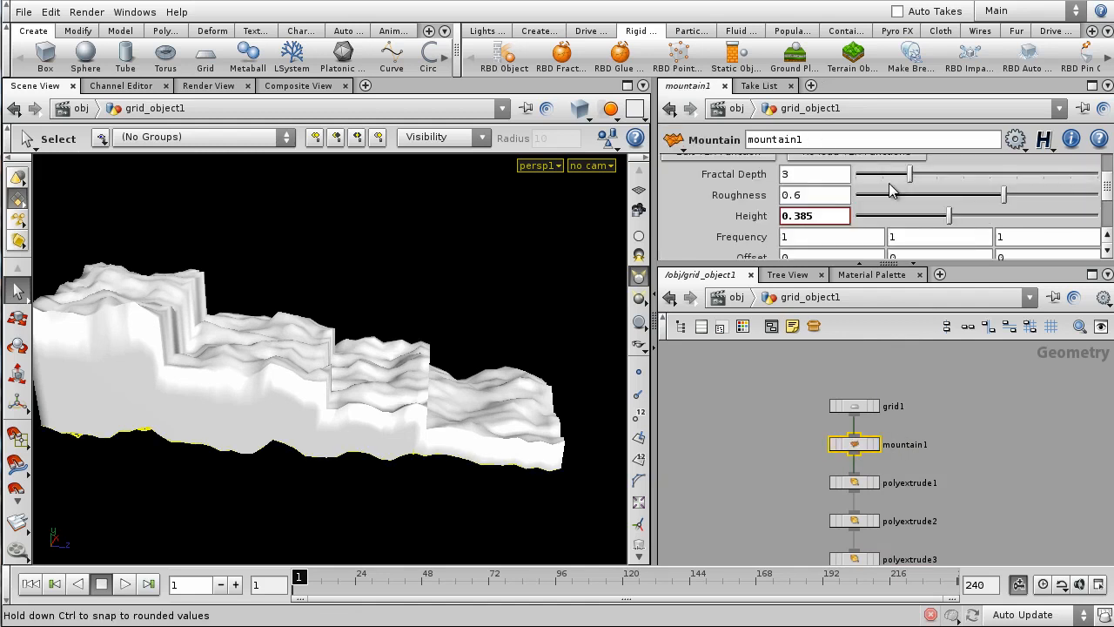
pyautogui.moveTo(966, 218); pyautogui.dragTo(968, 194)
pyautogui.scroll(1, 924, 177)
pyautogui.scroll(-3, 870, 200)
pyautogui.moveTo(831, 212); pyautogui.dragTo(566, 228, button='middle')
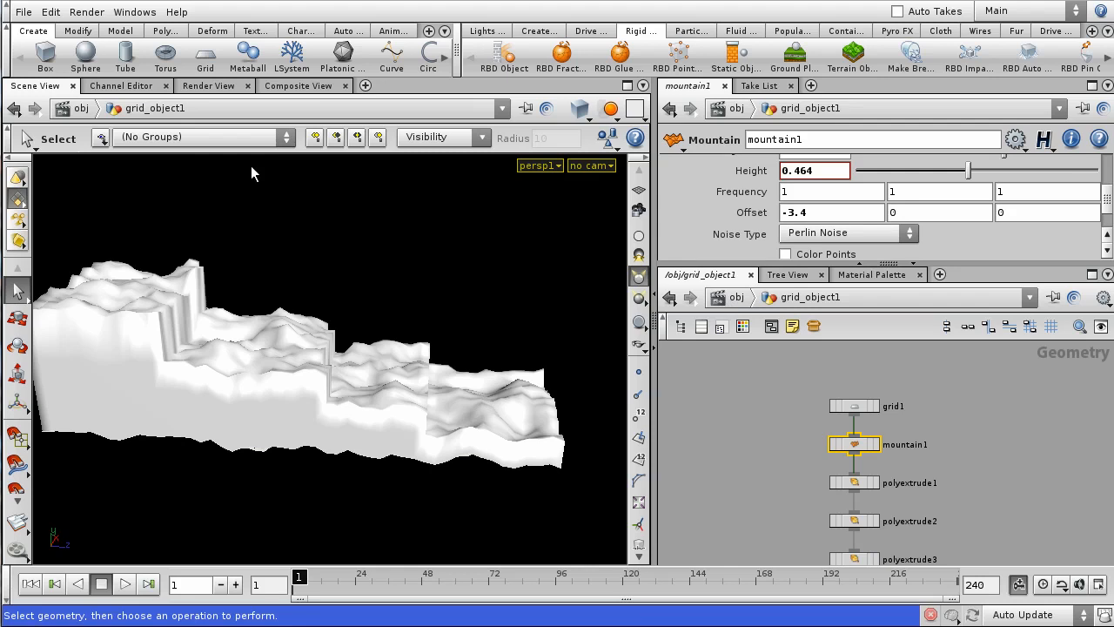
# - Select the faces along the terrain's whole bottom boundary edge
pyautogui.click(818, 448)
pyautogui.keyDown('alt'); pyautogui.moveTo(455, 266); pyautogui.dragTo(450, 391, button='right'); pyautogui.keyUp('alt')
pyautogui.keyDown('alt'); pyautogui.moveTo(450, 391); pyautogui.dragTo(166, 359); pyautogui.keyUp('alt')
pyautogui.keyDown('alt'); pyautogui.moveTo(251, 439); pyautogui.dragTo(417, 365, button='right'); pyautogui.keyUp('alt')
pyautogui.keyDown('alt'); pyautogui.moveTo(287, 382); pyautogui.dragTo(490, 343); pyautogui.keyUp('alt')
pyautogui.keyDown('alt'); pyautogui.moveTo(490, 343); pyautogui.dragTo(469, 432, button='right'); pyautogui.keyUp('alt')
pyautogui.keyDown('alt'); pyautogui.moveTo(469, 432); pyautogui.dragTo(493, 435); pyautogui.keyUp('alt')
pyautogui.press('4')
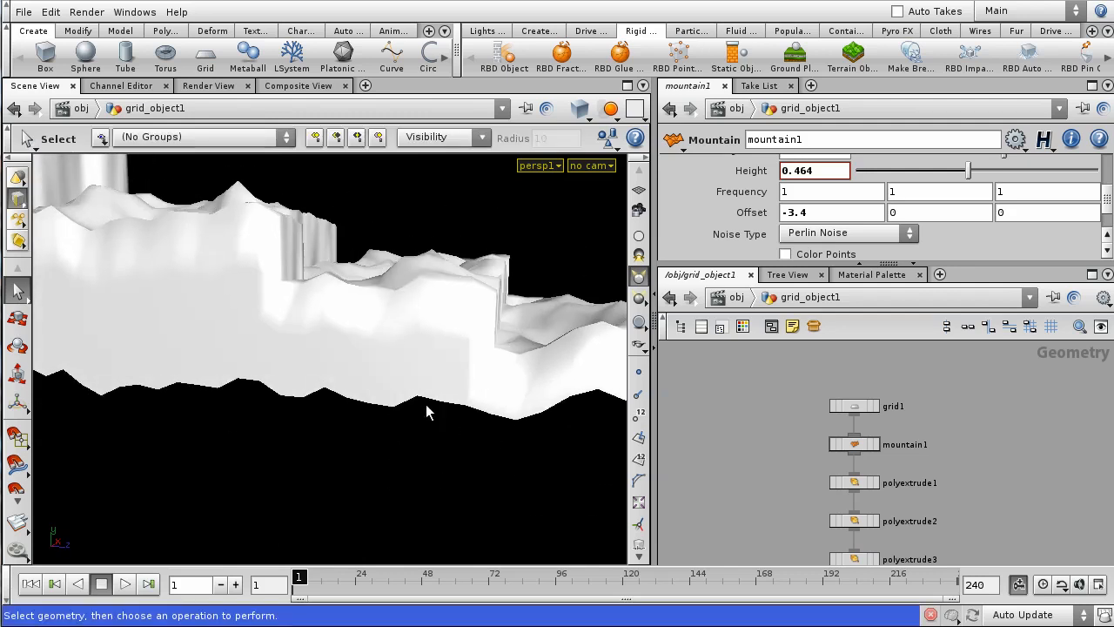
pyautogui.click(431, 404)
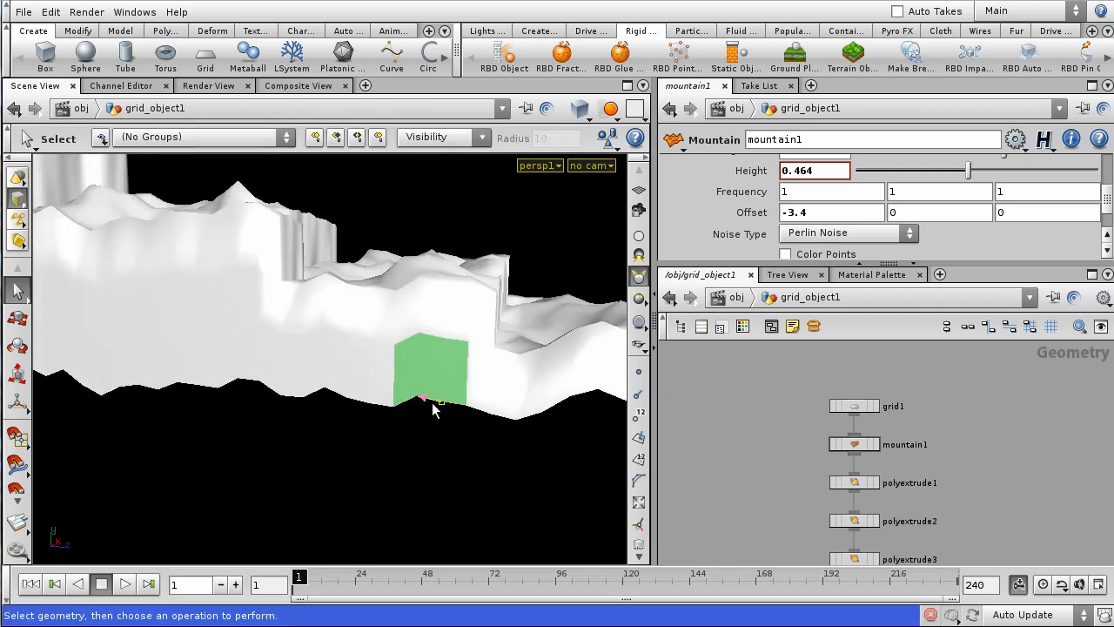
pyautogui.doubleClick(432, 403)
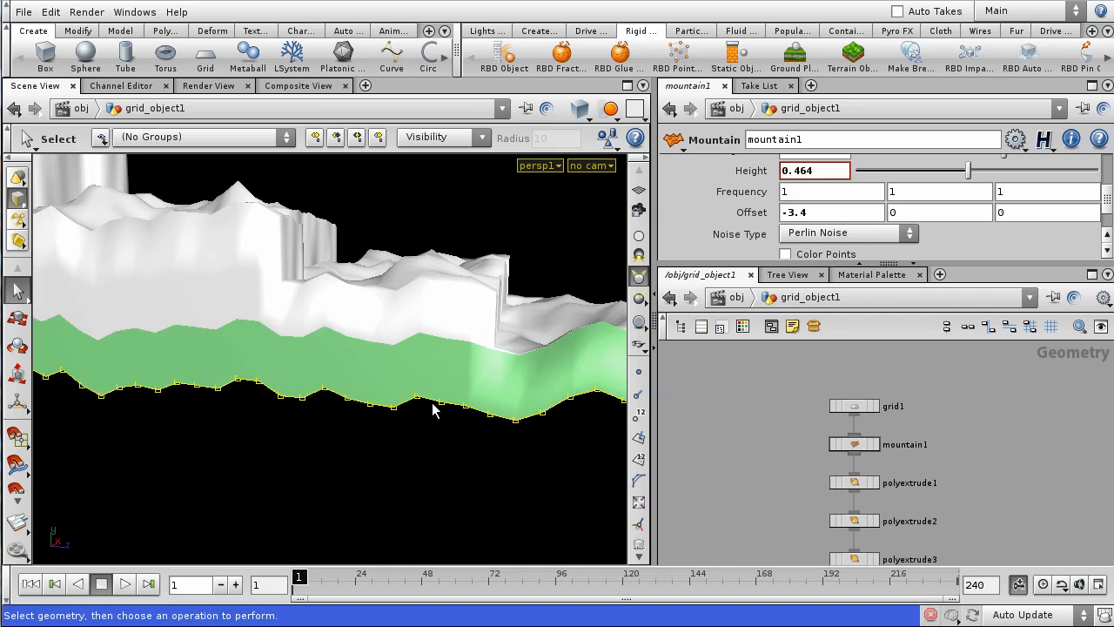
pyautogui.keyDown('alt'); pyautogui.moveTo(456, 265); pyautogui.dragTo(421, 368); pyautogui.keyUp('alt')
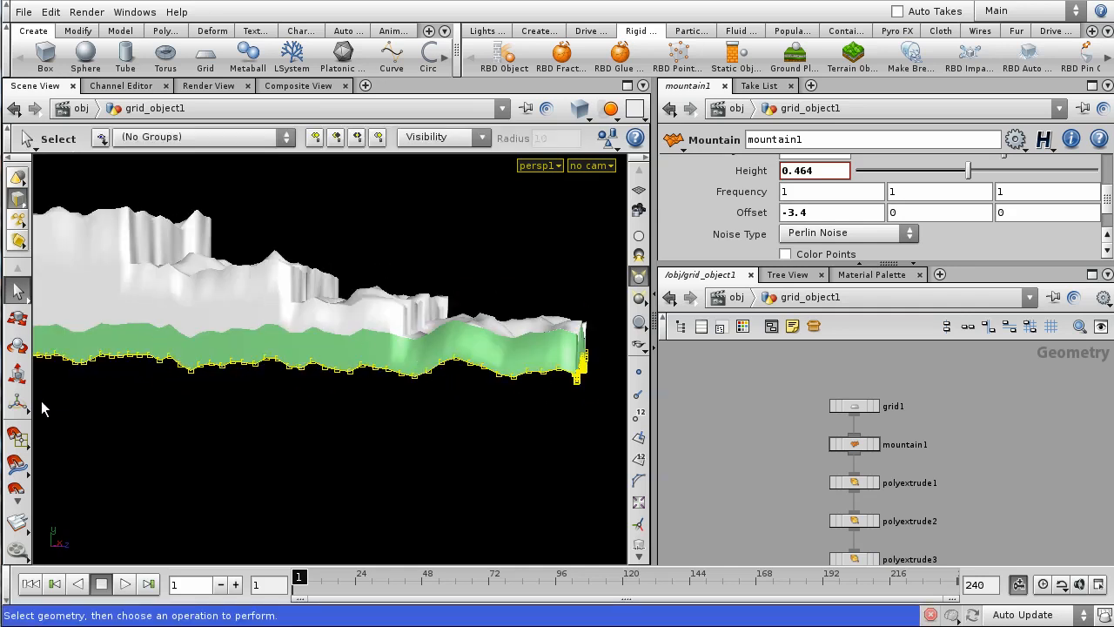
# - Scale the selected bottom faces to 0 in Y with an Edit SOP
pyautogui.press('e')
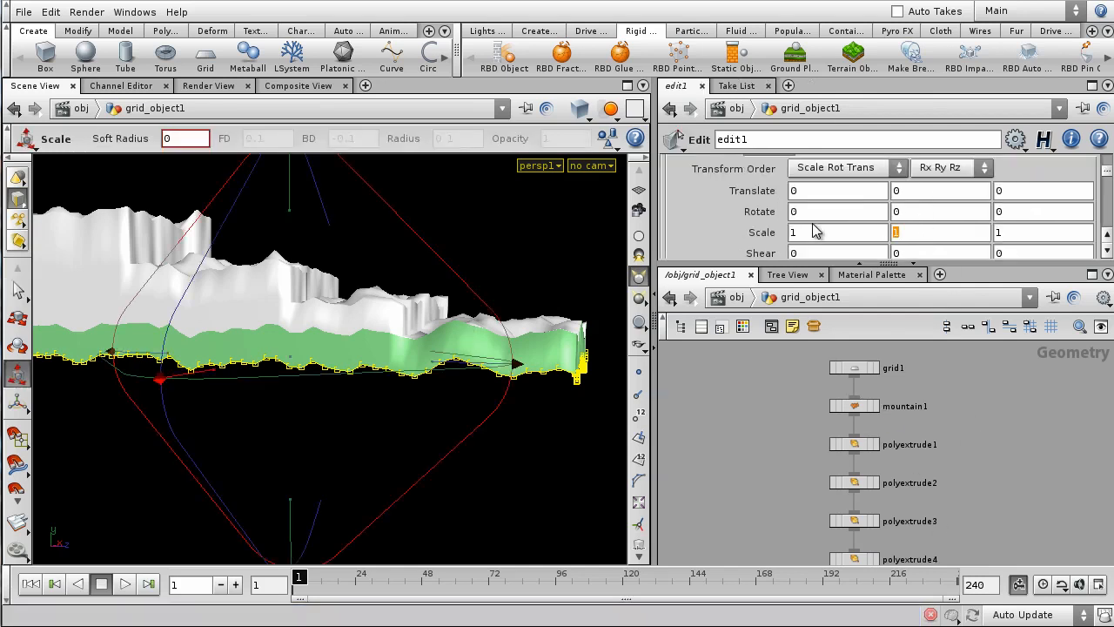
pyautogui.write('0')
pyautogui.press('Return')
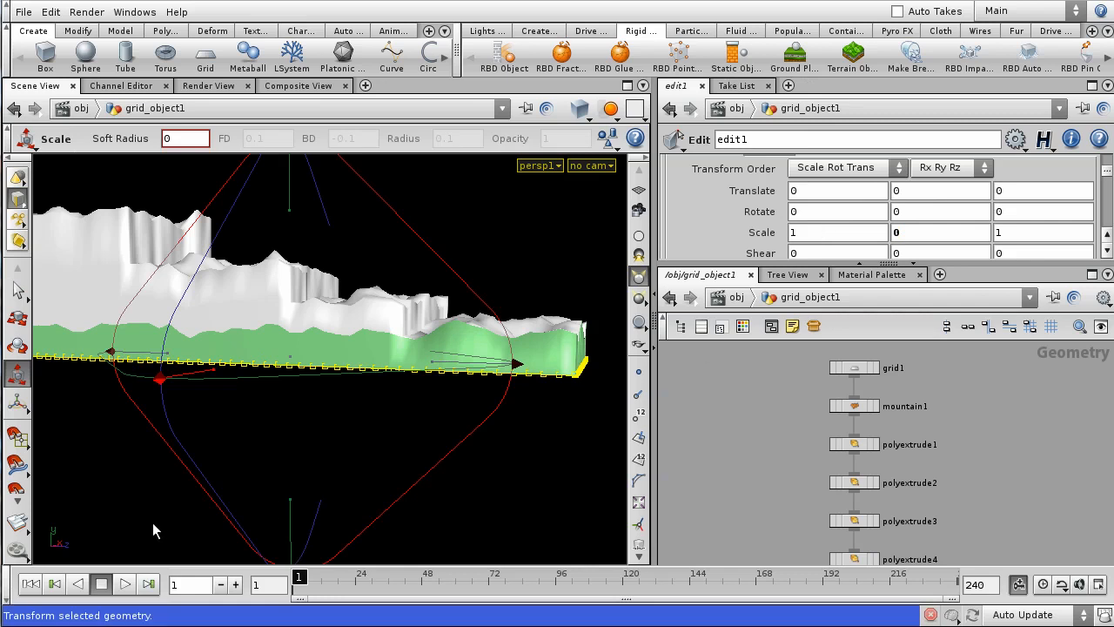
pyautogui.press('Escape')
pyautogui.moveTo(468, 251); pyautogui.dragTo(440, 315)
pyautogui.press('e')
# - Search the Tab menu for PolyExtrude, cancel it, and reopen the operation list
pyautogui.press('Tab')
pyautogui.write('PolyExtrude')
pyautogui.press('Escape')
pyautogui.press('Tab')
# - Cap the open base with a PolyCap node, then return to /obj
pyautogui.write('PolyCap')
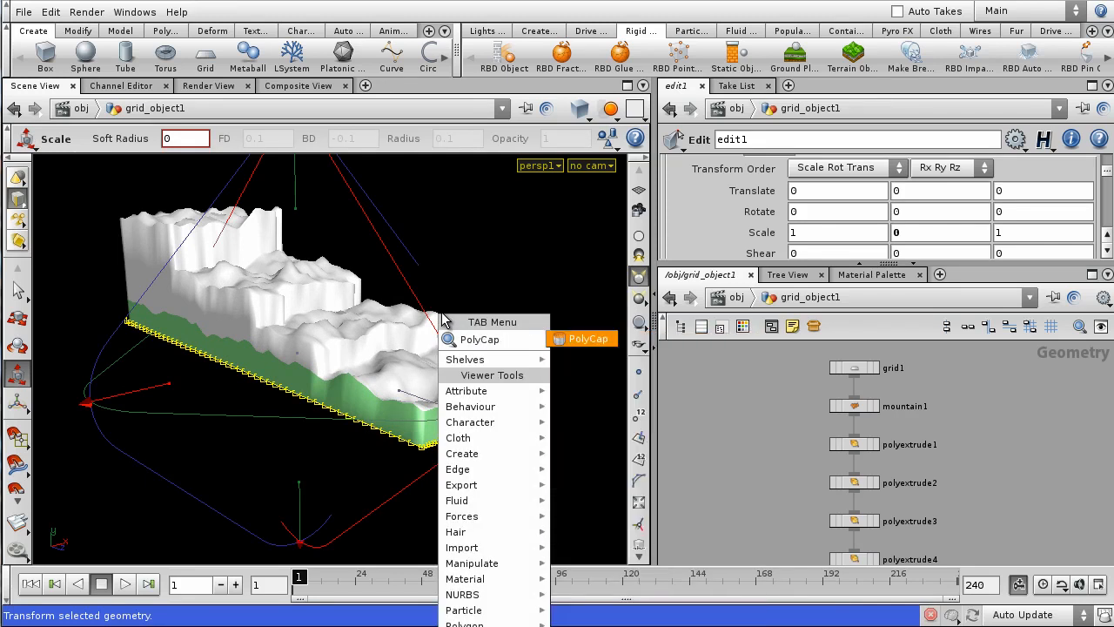
pyautogui.press('Return')
pyautogui.click(588, 468)
pyautogui.keyDown('alt'); pyautogui.moveTo(589, 467); pyautogui.dragTo(483, 412); pyautogui.keyUp('alt')
pyautogui.keyDown('alt'); pyautogui.moveTo(352, 363); pyautogui.dragTo(351, 466); pyautogui.keyUp('alt')
pyautogui.press('Escape')
pyautogui.press('Return')
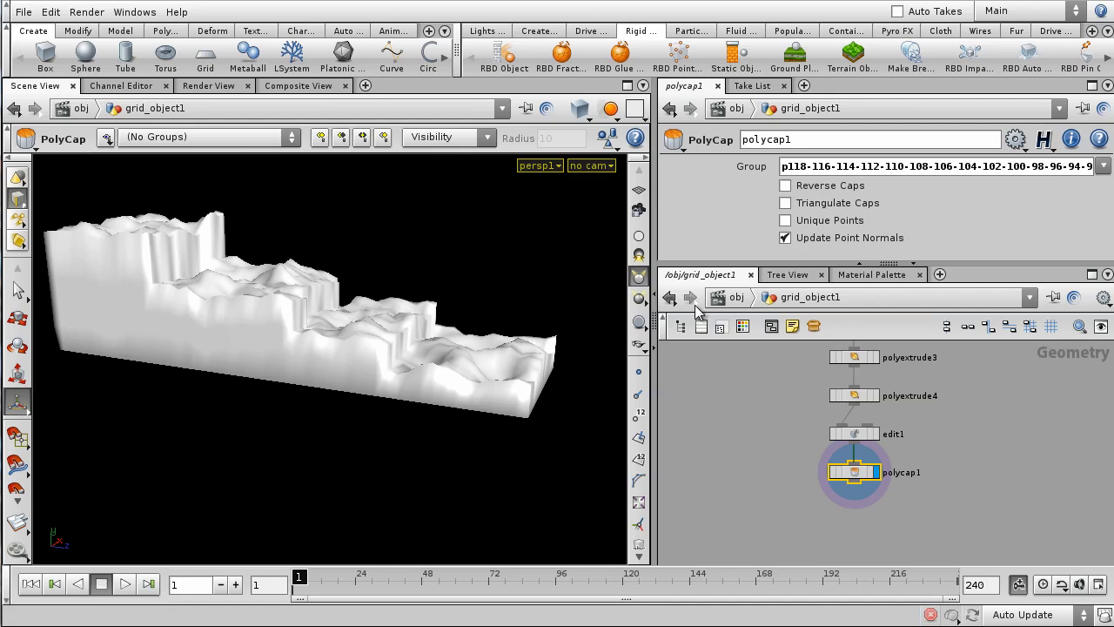
pyautogui.click(735, 296)
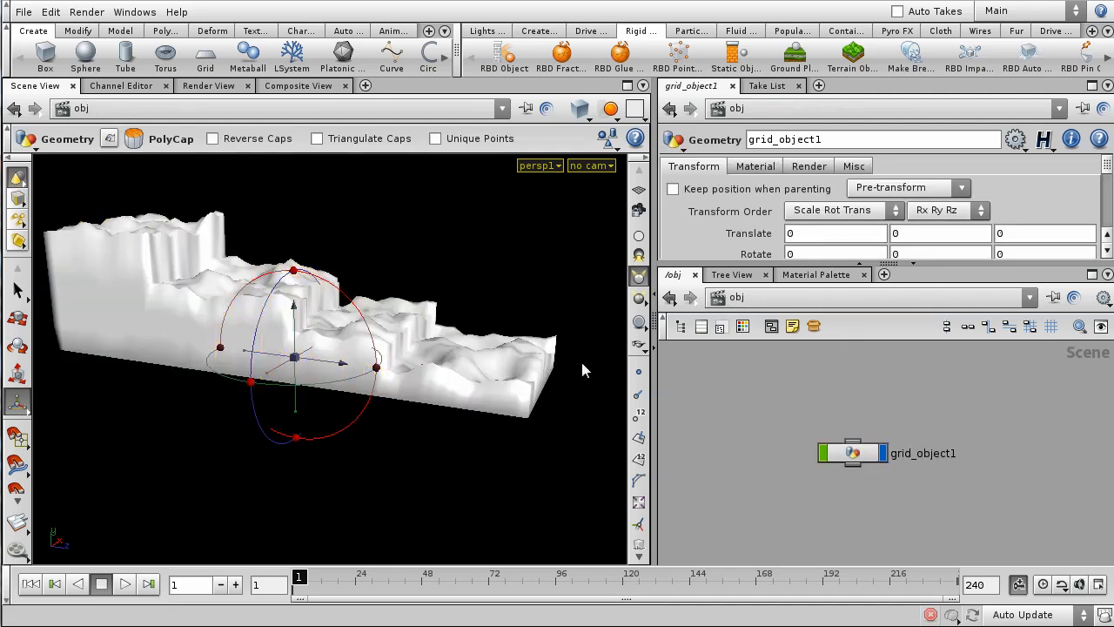
pyautogui.moveTo(535, 229); pyautogui.dragTo(626, 348)
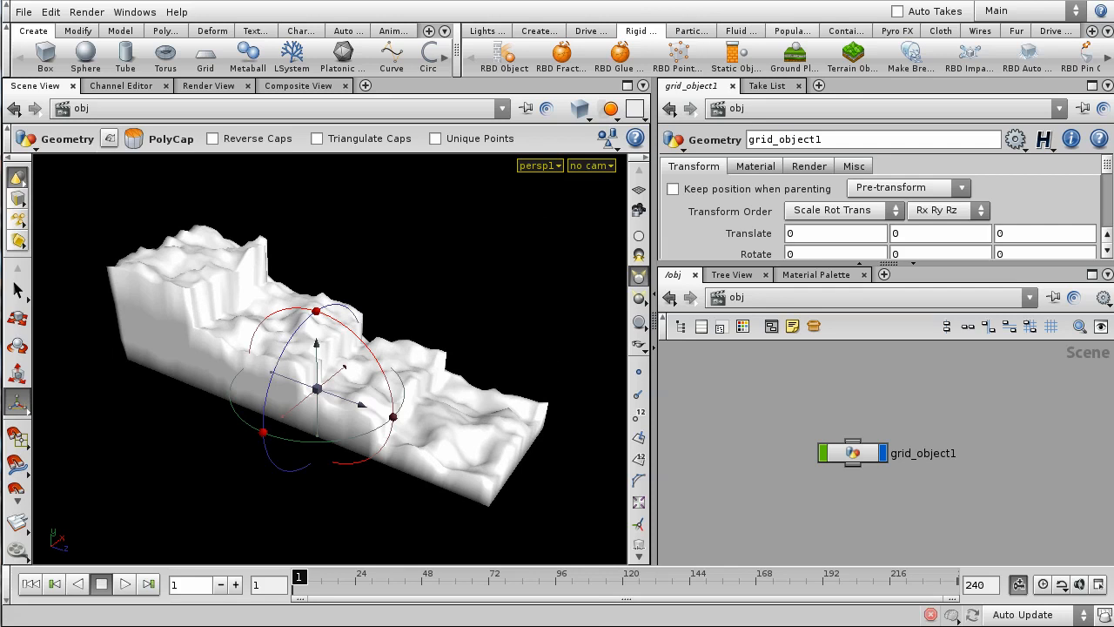
pyautogui.click(734, 60)
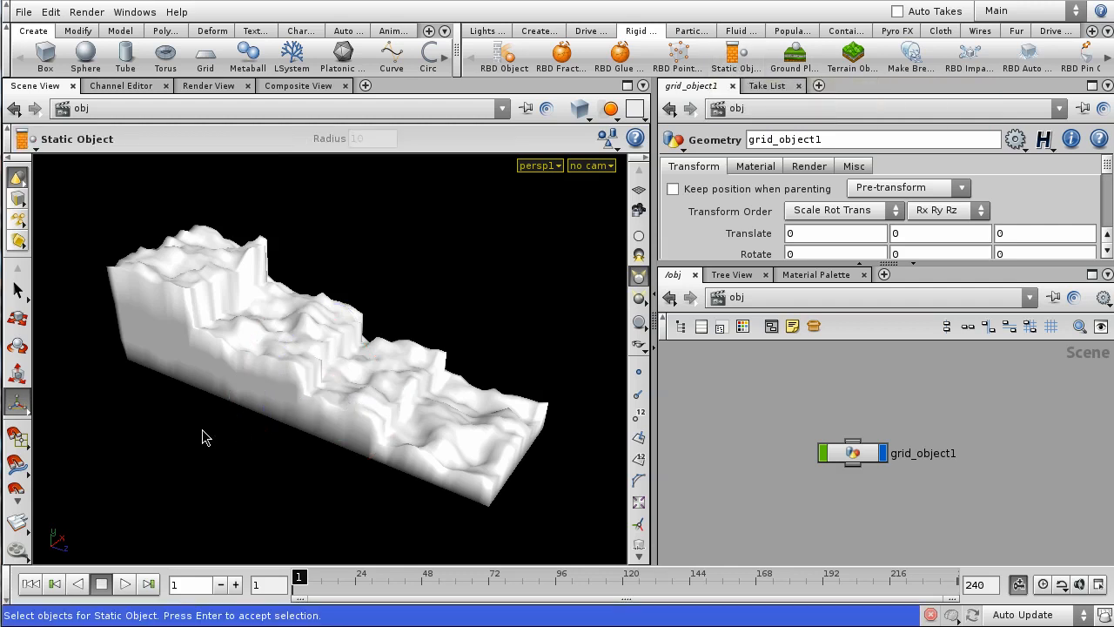
pyautogui.click(853, 461)
pyautogui.press('Return')
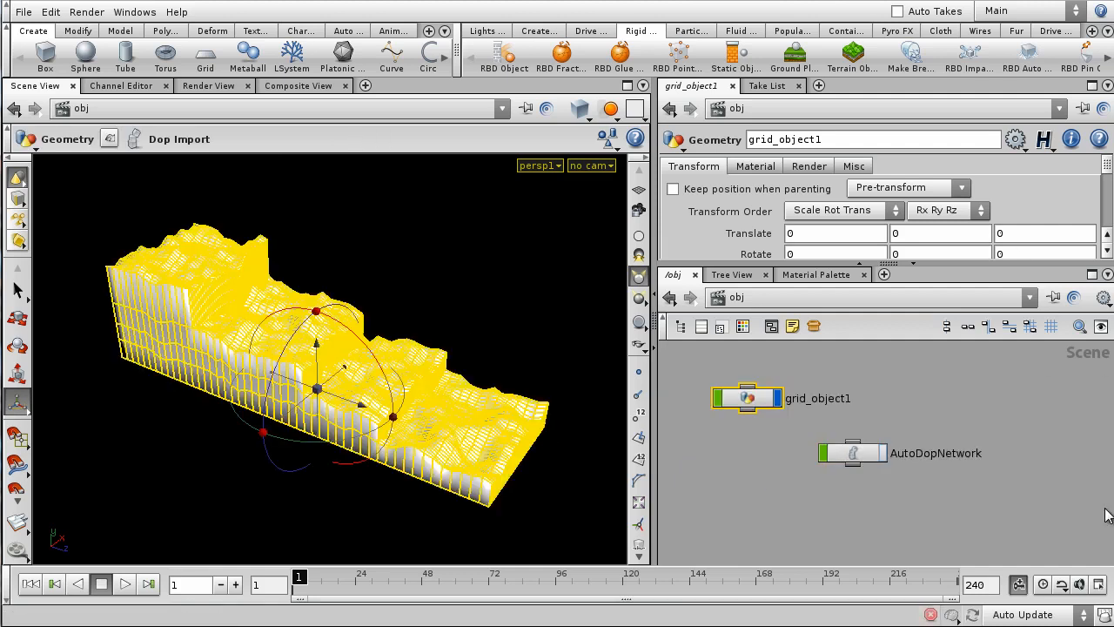
pyautogui.doubleClick(747, 398)
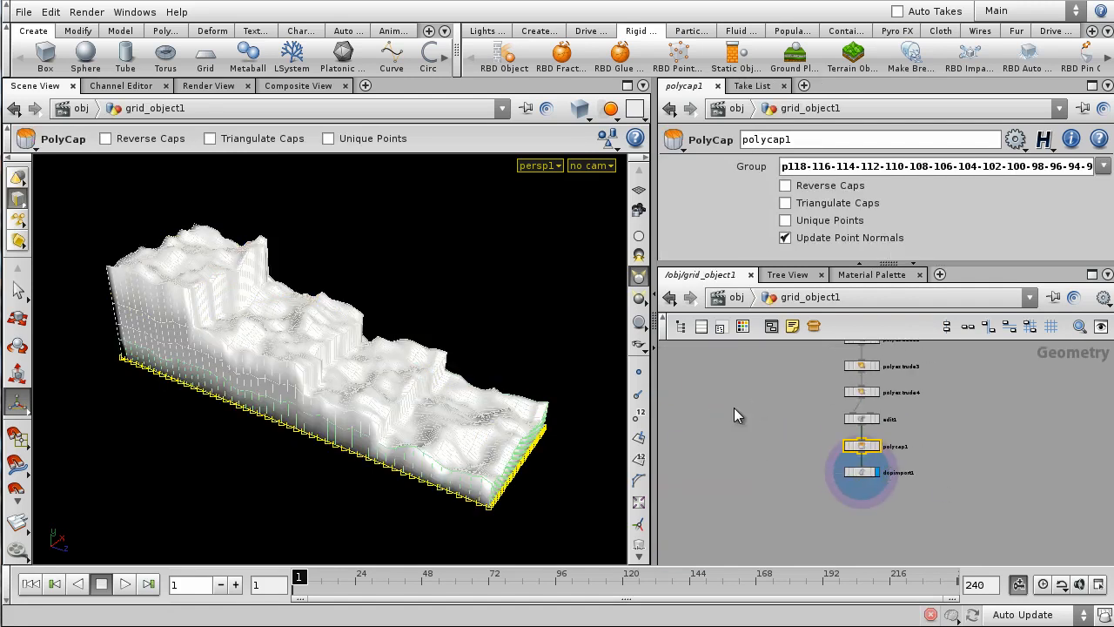
pyautogui.click(745, 299)
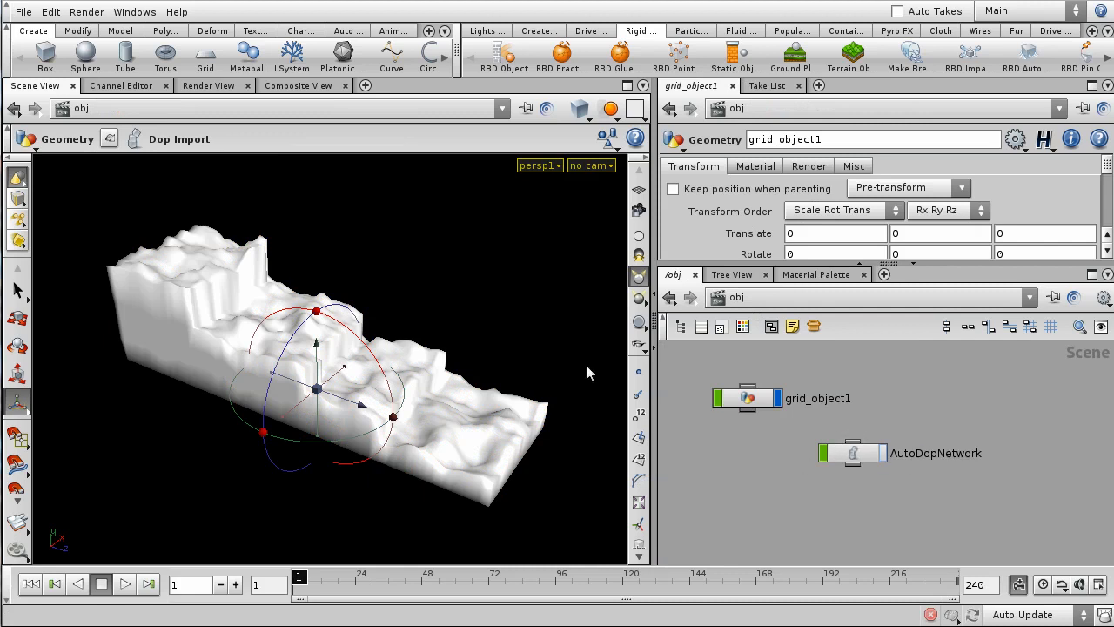
# - Dive into AutoDopNetwork and frame its grid_object1, merge, staticsolver and gravity chain
pyautogui.doubleClick(851, 453)
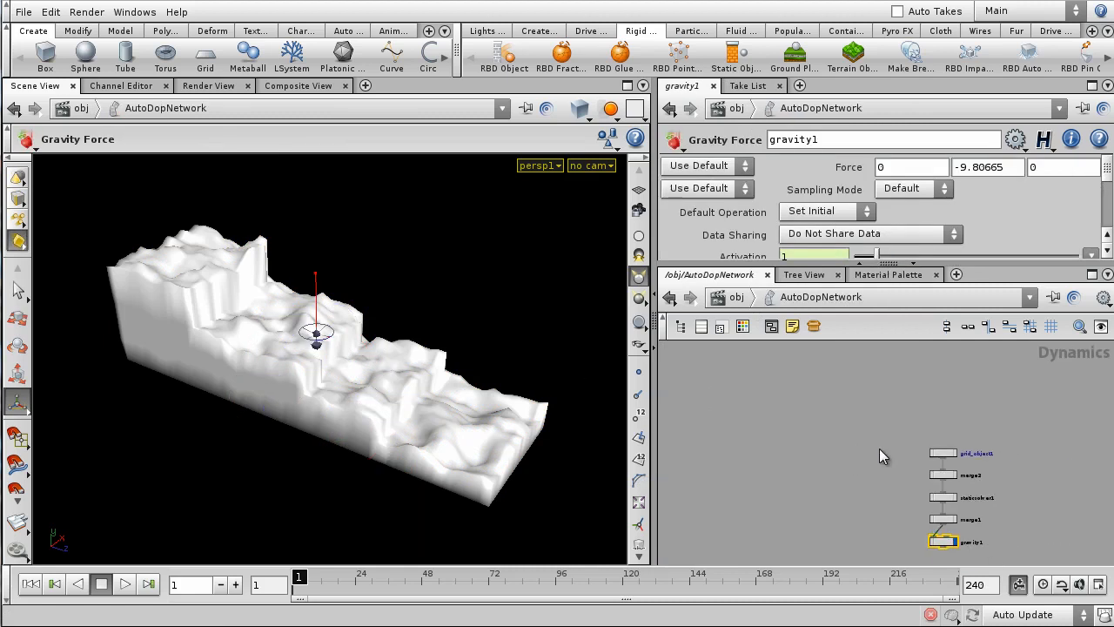
pyautogui.scroll(2, 1055, 437)
pyautogui.moveTo(1016, 422)
pyautogui.mouseDown(button='middle')
pyautogui.moveTo(978, 416)
pyautogui.moveTo(997, 425)
pyautogui.mouseUp(button='middle')
pyautogui.scroll(2, 962, 416)
pyautogui.scroll(-1, 961, 416)
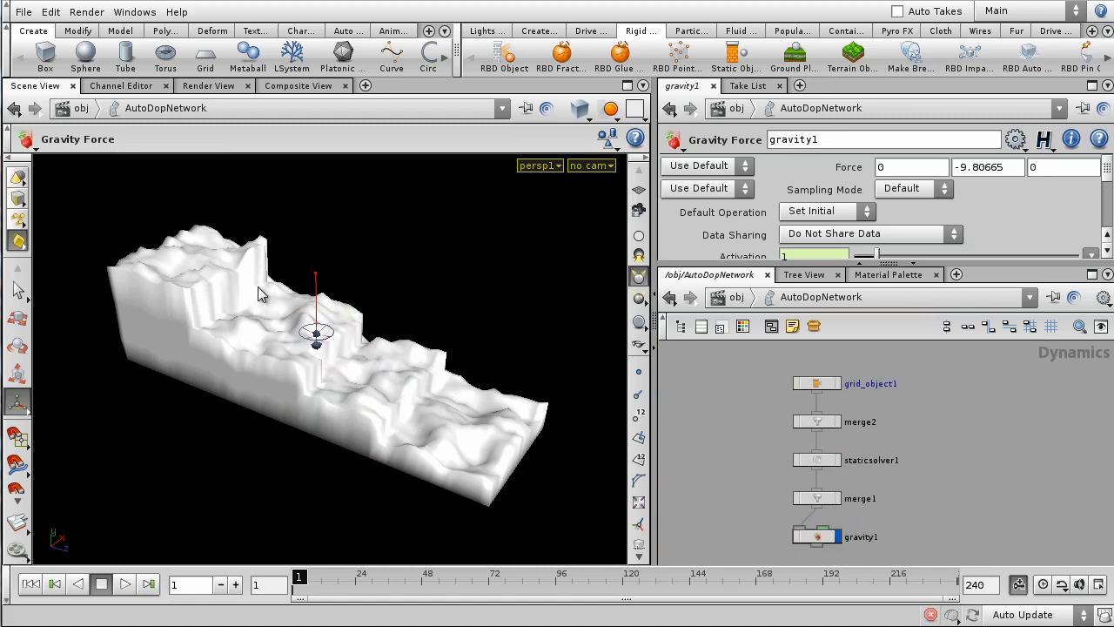
# - Orbit the viewport to inspect the terrain from high and low angles
pyautogui.press('Escape')
pyautogui.moveTo(313, 319)
pyautogui.mouseDown()
pyautogui.moveTo(229, 261)
pyautogui.moveTo(408, 387)
pyautogui.moveTo(378, 310)
pyautogui.mouseUp()
pyautogui.moveTo(427, 250); pyautogui.dragTo(719, 390)
pyautogui.moveTo(417, 348)
pyautogui.mouseDown()
pyautogui.moveTo(287, 330)
pyautogui.moveTo(274, 319)
pyautogui.moveTo(276, 381)
pyautogui.moveTo(359, 324)
pyautogui.moveTo(352, 333)
pyautogui.mouseUp()
pyautogui.press('Return')
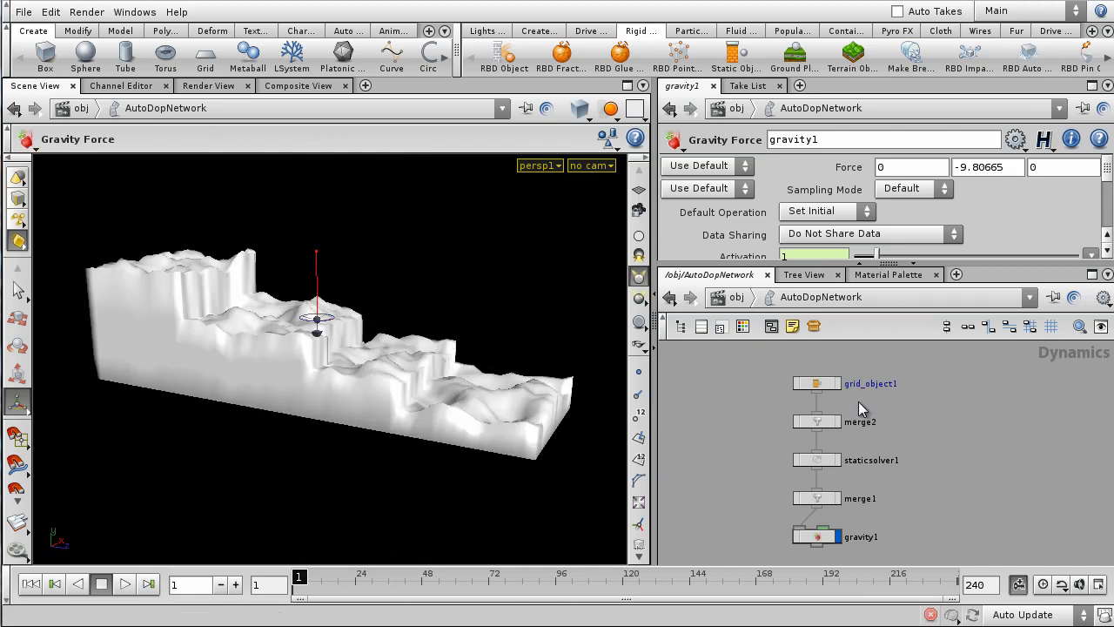
# - Turn on Show Collision Guide Geometry in grid_object1's Collisions settings
pyautogui.click(820, 383)
pyautogui.moveTo(828, 263); pyautogui.dragTo(874, 385)
pyautogui.scroll(5, 881, 282)
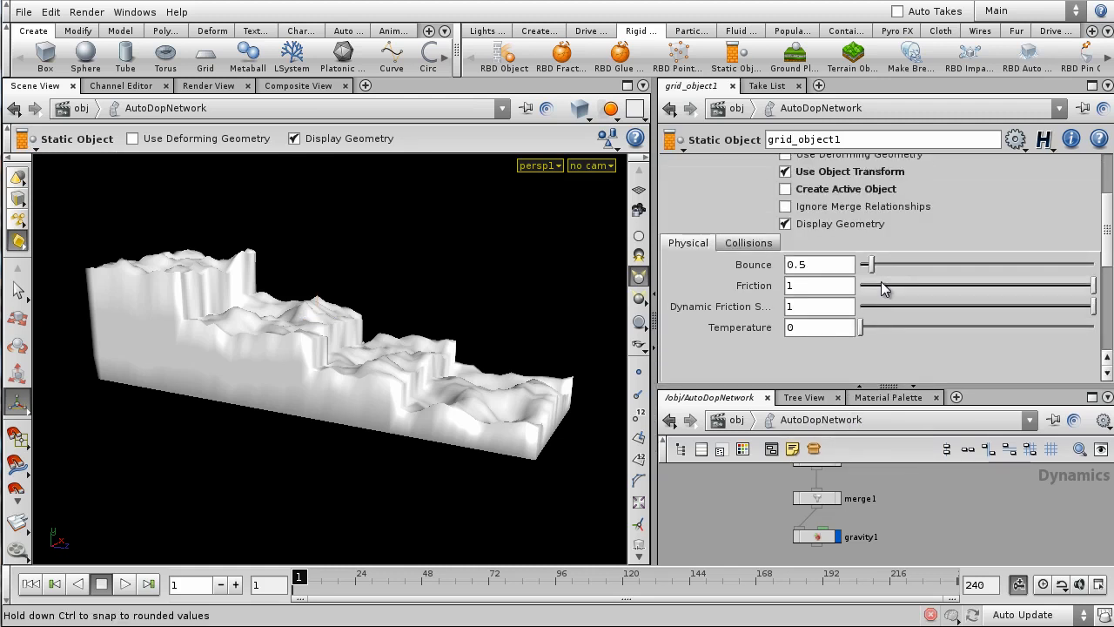
pyautogui.scroll(-1, 757, 278)
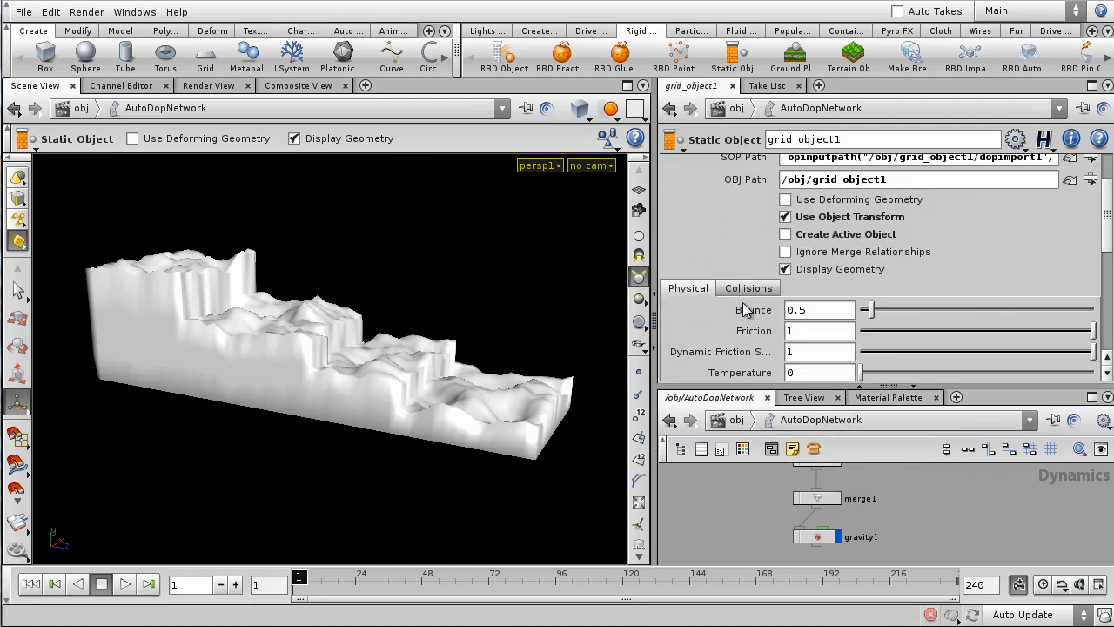
pyautogui.click(750, 289)
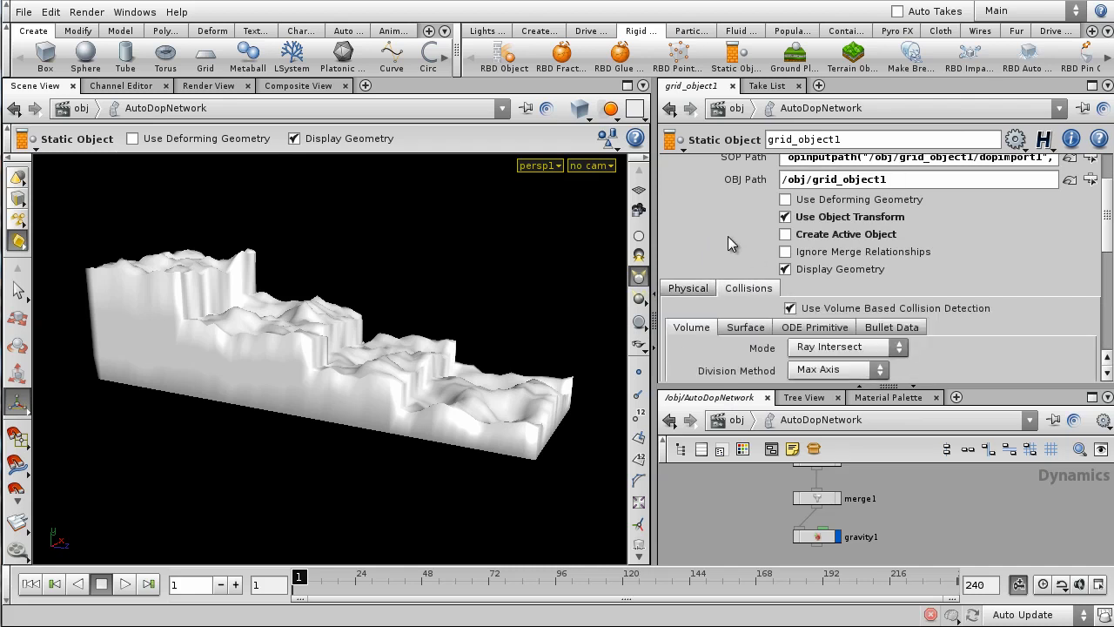
pyautogui.scroll(-10, 730, 233)
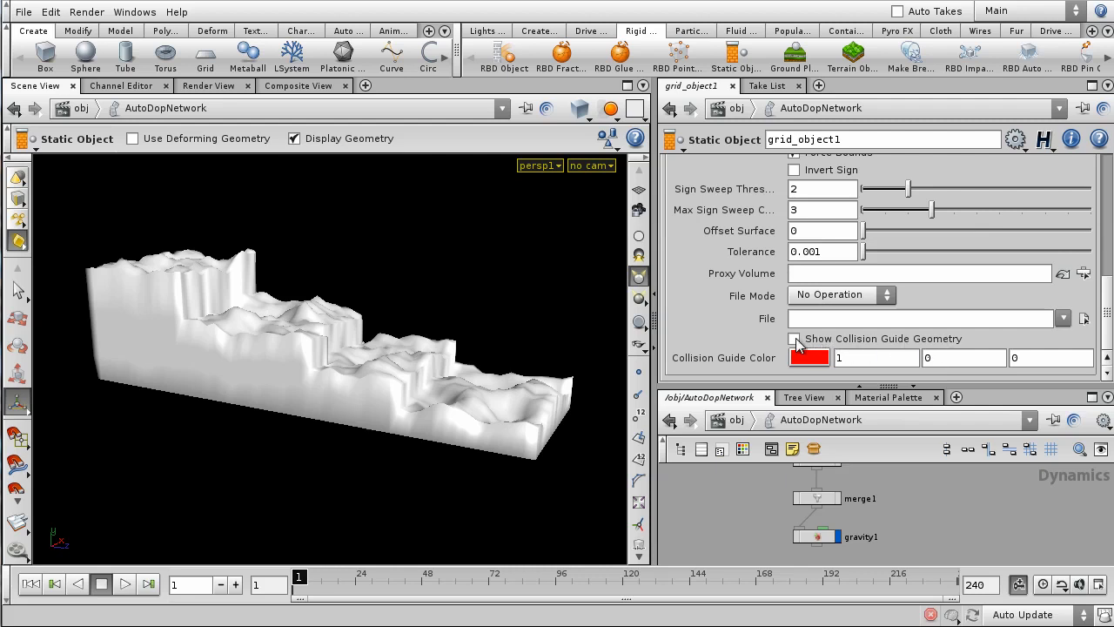
pyautogui.click(794, 338)
# - Inspect the collision guide on the terrain up close, then switch it off
pyautogui.moveTo(340, 410)
pyautogui.mouseDown()
pyautogui.moveTo(348, 390)
pyautogui.moveTo(479, 397)
pyautogui.moveTo(366, 422)
pyautogui.moveTo(329, 402)
pyautogui.mouseUp()
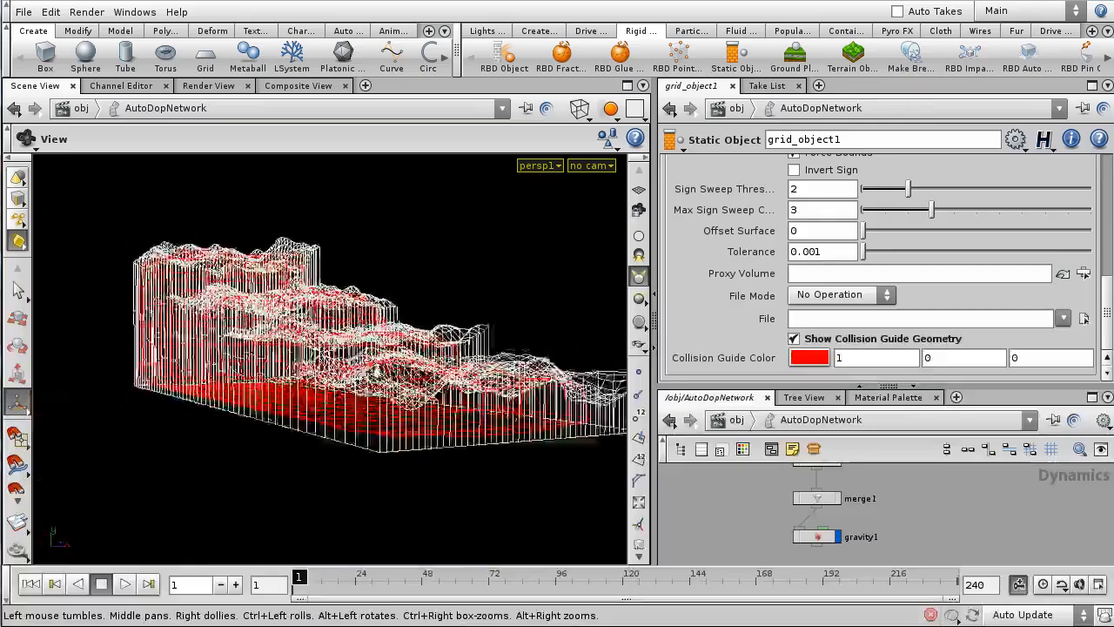
pyautogui.moveTo(330, 401); pyautogui.dragTo(397, 314, button='right')
pyautogui.moveTo(239, 306); pyautogui.dragTo(374, 267)
pyautogui.scroll(3, 796, 261)
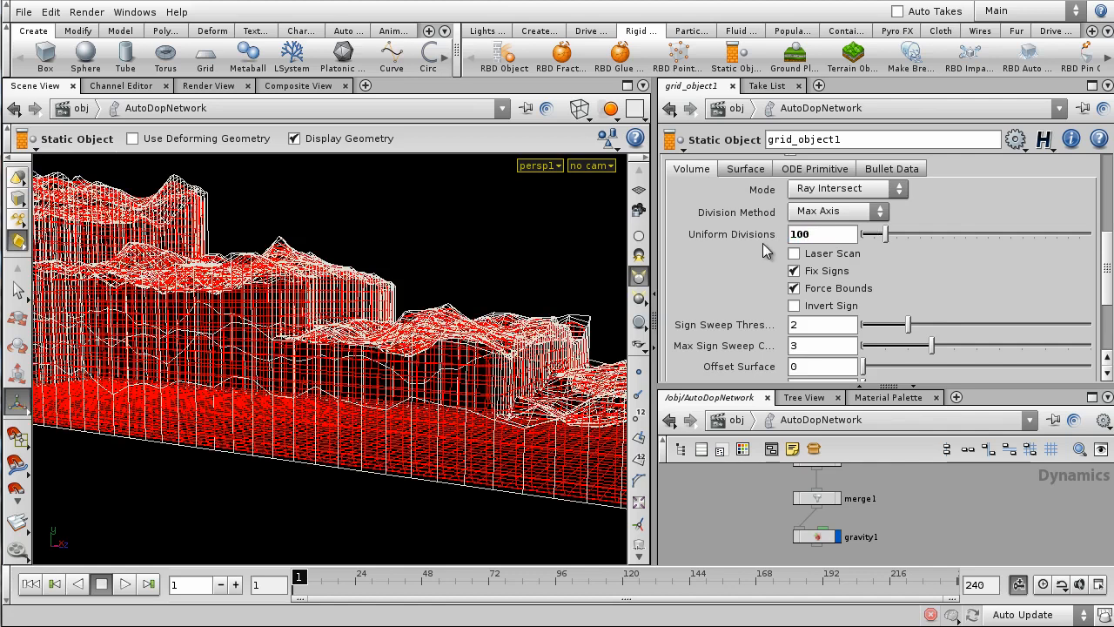
pyautogui.scroll(-3, 463, 250)
pyautogui.moveTo(456, 260)
pyautogui.mouseDown()
pyautogui.moveTo(490, 308)
pyautogui.moveTo(353, 256)
pyautogui.moveTo(338, 267)
pyautogui.moveTo(451, 287)
pyautogui.moveTo(519, 277)
pyautogui.moveTo(551, 293)
pyautogui.moveTo(519, 317)
pyautogui.moveTo(477, 261)
pyautogui.mouseUp()
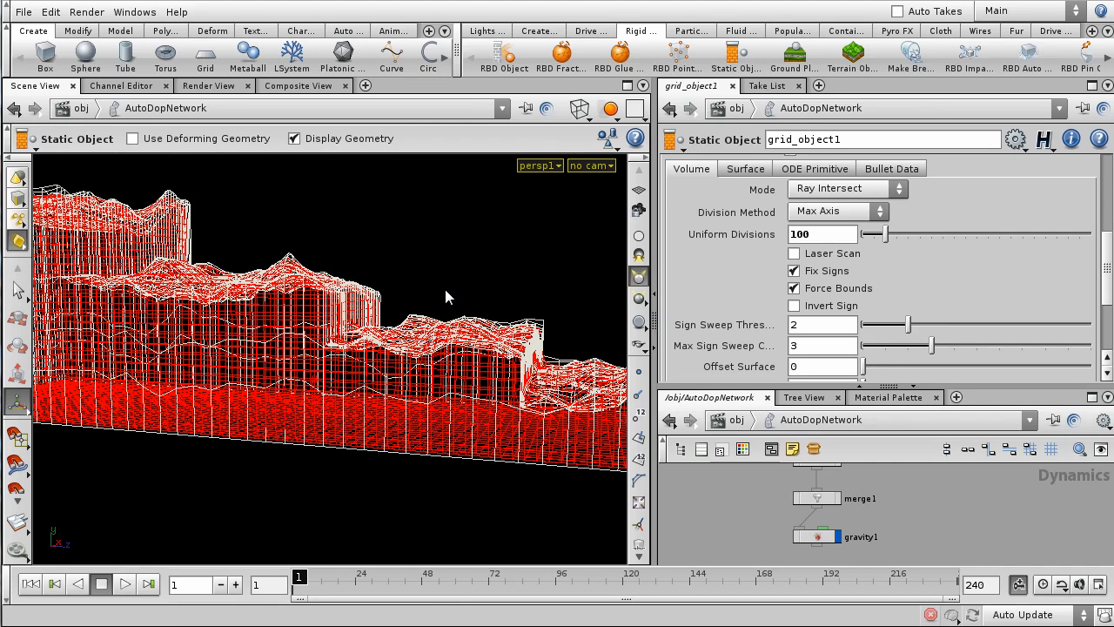
pyautogui.moveTo(446, 290); pyautogui.dragTo(474, 305)
pyautogui.scroll(-3, 792, 281)
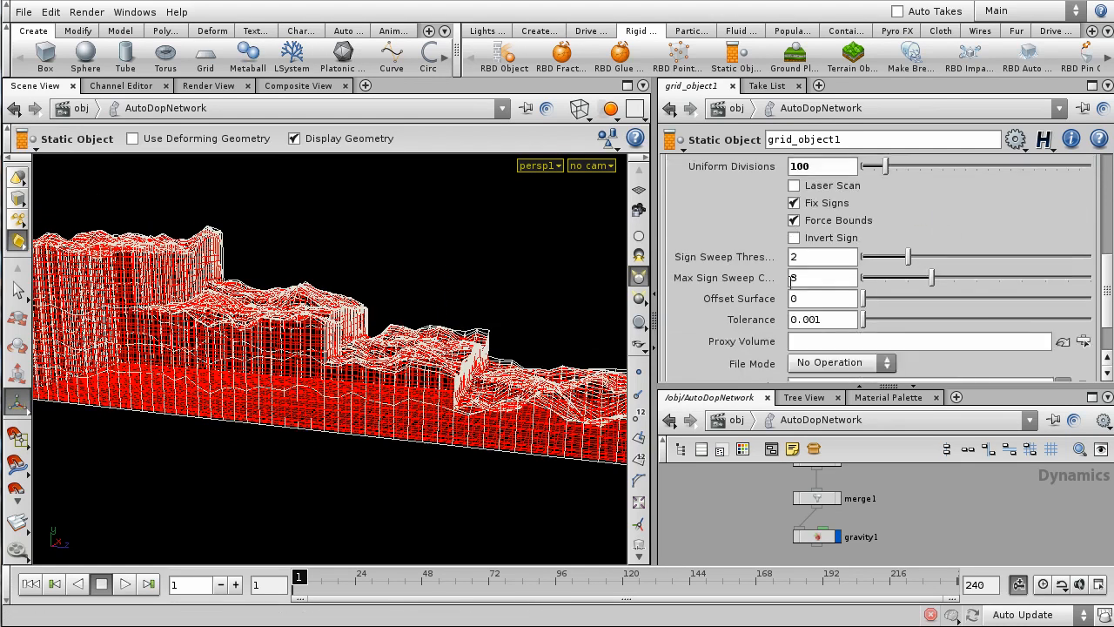
pyautogui.scroll(-3, 792, 278)
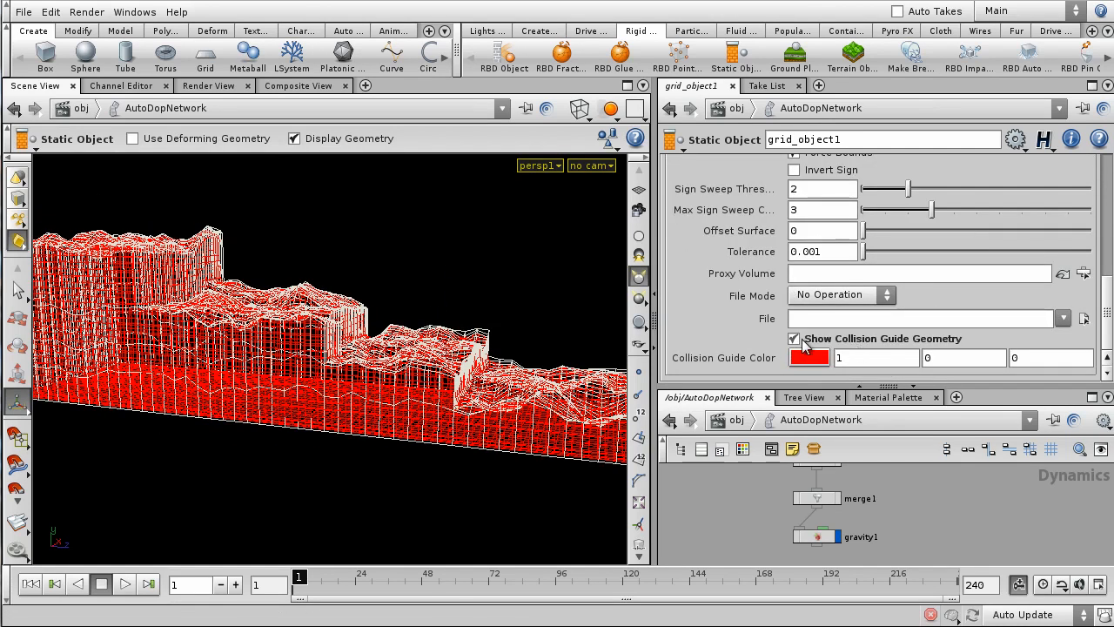
pyautogui.click(793, 339)
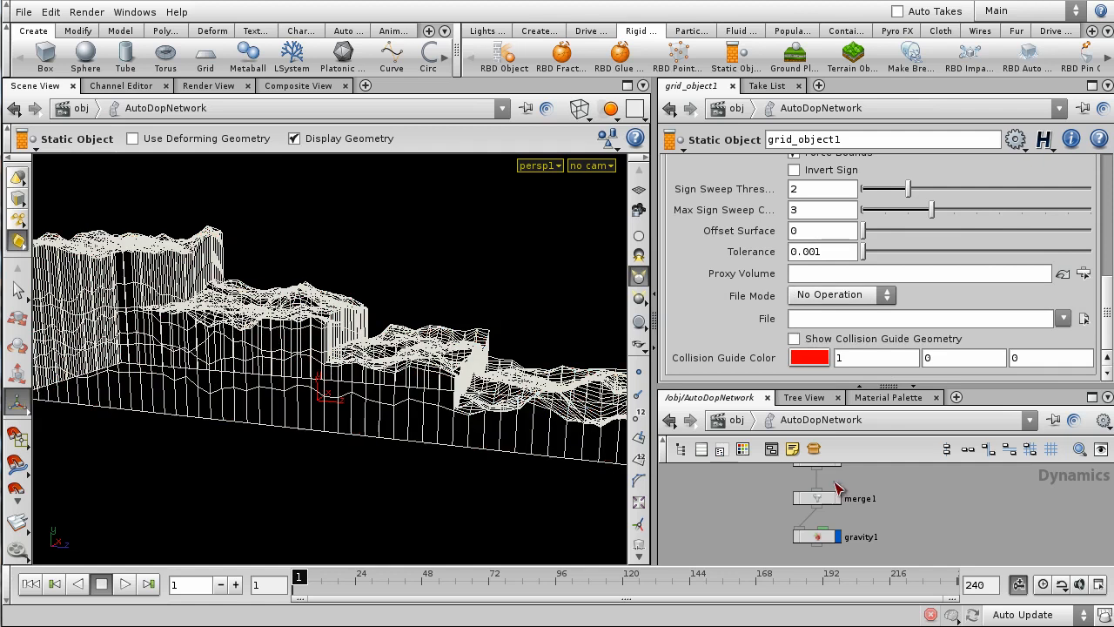
# - Rename the terrain object at /obj to Landscape
pyautogui.click(738, 421)
pyautogui.moveTo(841, 389); pyautogui.dragTo(840, 263)
pyautogui.scroll(2, 910, 425)
pyautogui.doubleClick(801, 416)
pyautogui.write('Landscap')
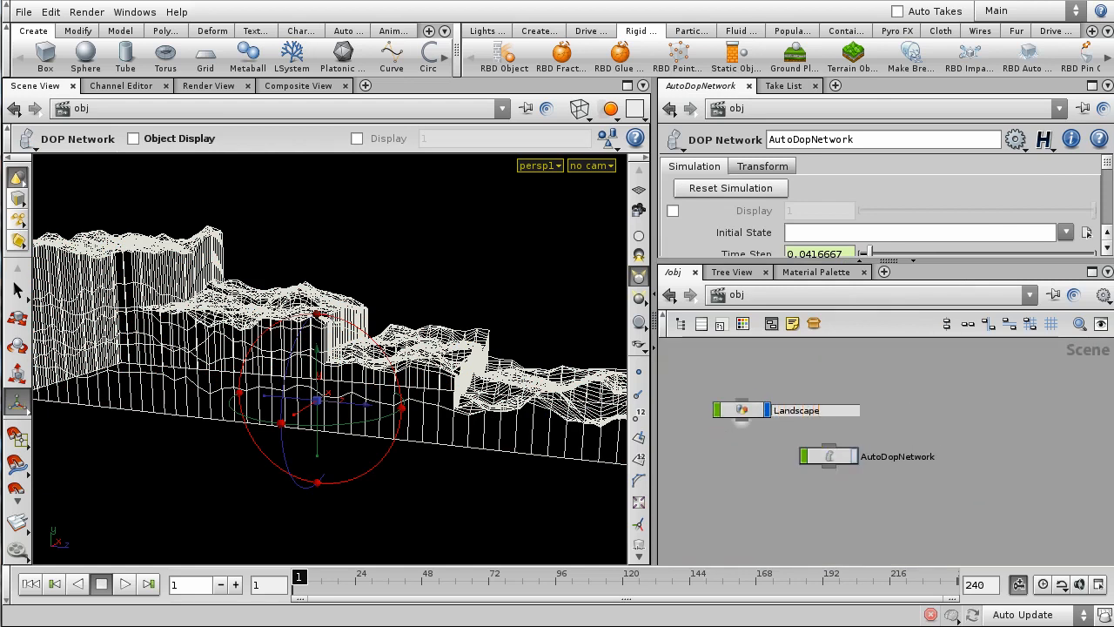
pyautogui.write('e')
pyautogui.press('Return')
# - Rename the static object inside AutoDopNetwork to landscape
pyautogui.doubleClick(827, 457)
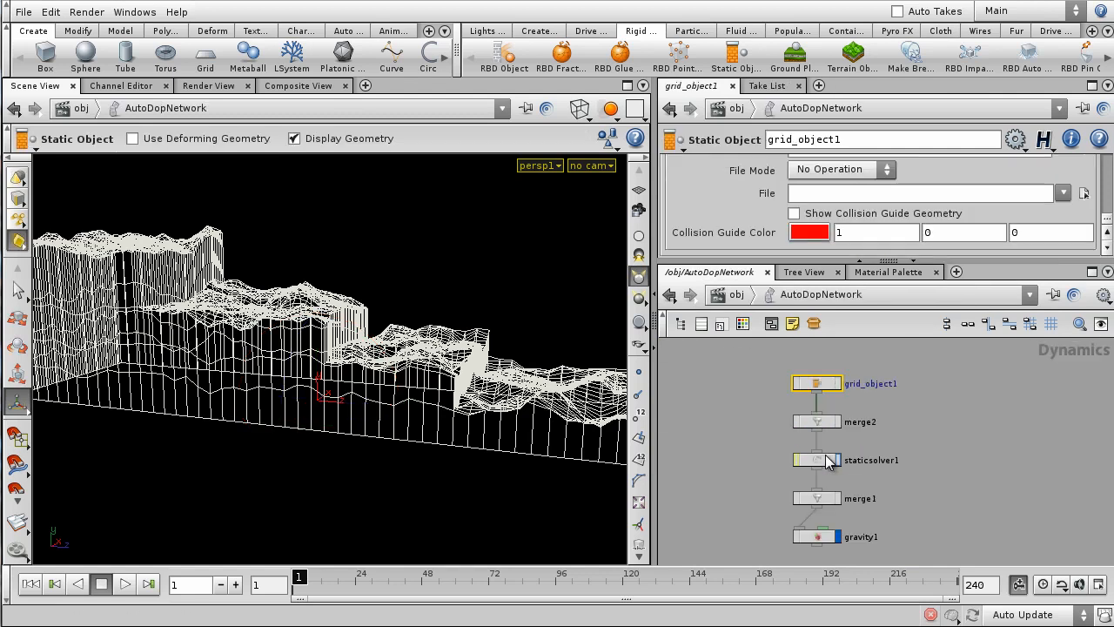
pyautogui.moveTo(904, 382); pyautogui.dragTo(664, 351)
pyautogui.write('landscape')
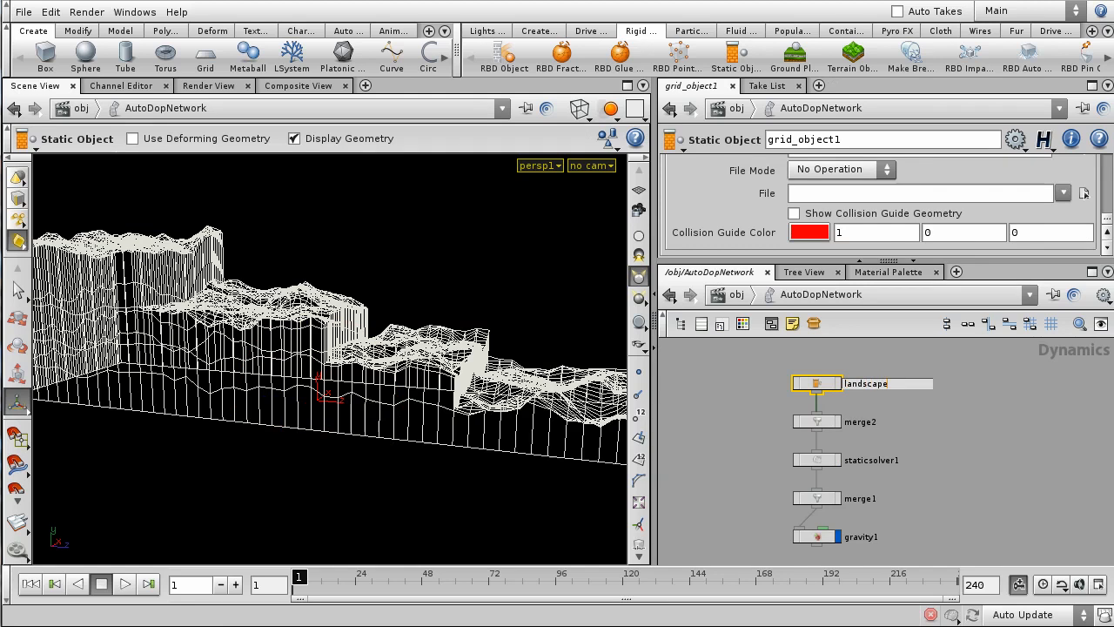
pyautogui.press('Return')
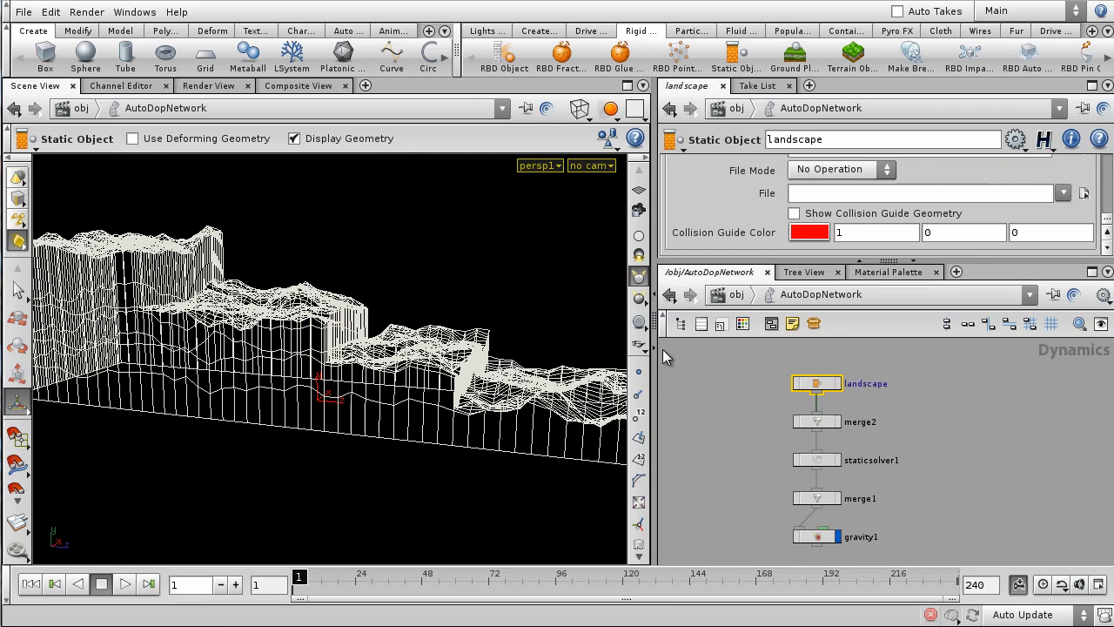
# - Back at /obj, display the terrain smooth shaded instead of wireframe
pyautogui.click(735, 294)
pyautogui.click(907, 410)
pyautogui.moveTo(548, 342); pyautogui.dragTo(485, 317)
pyautogui.press('w')
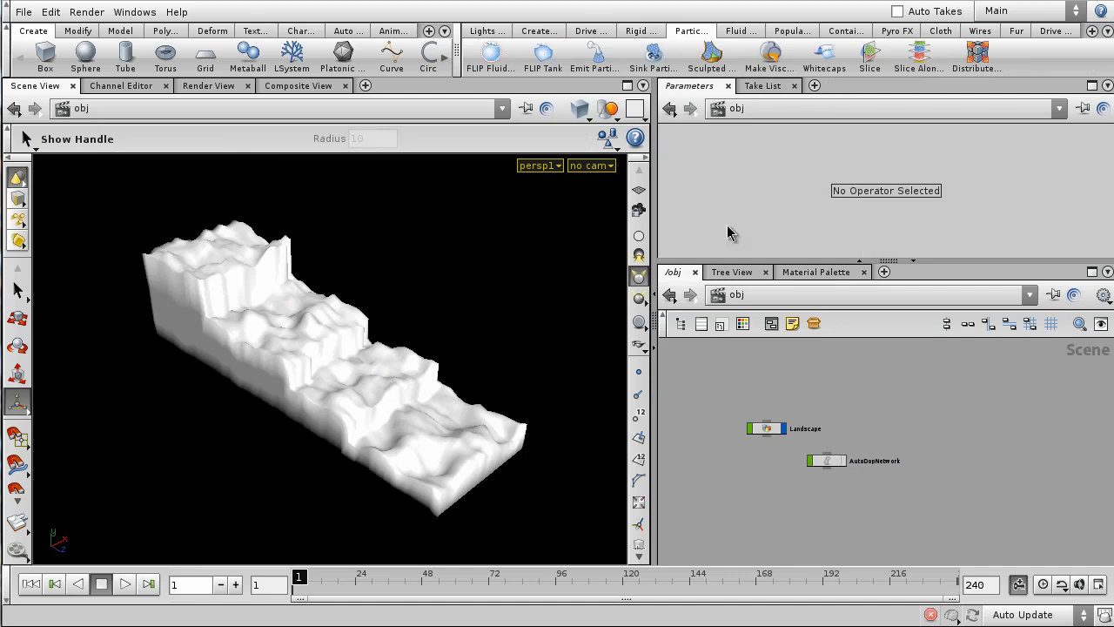
# - Create a new grid object and reduce its grid Size to 2.8
pyautogui.click(206, 56)
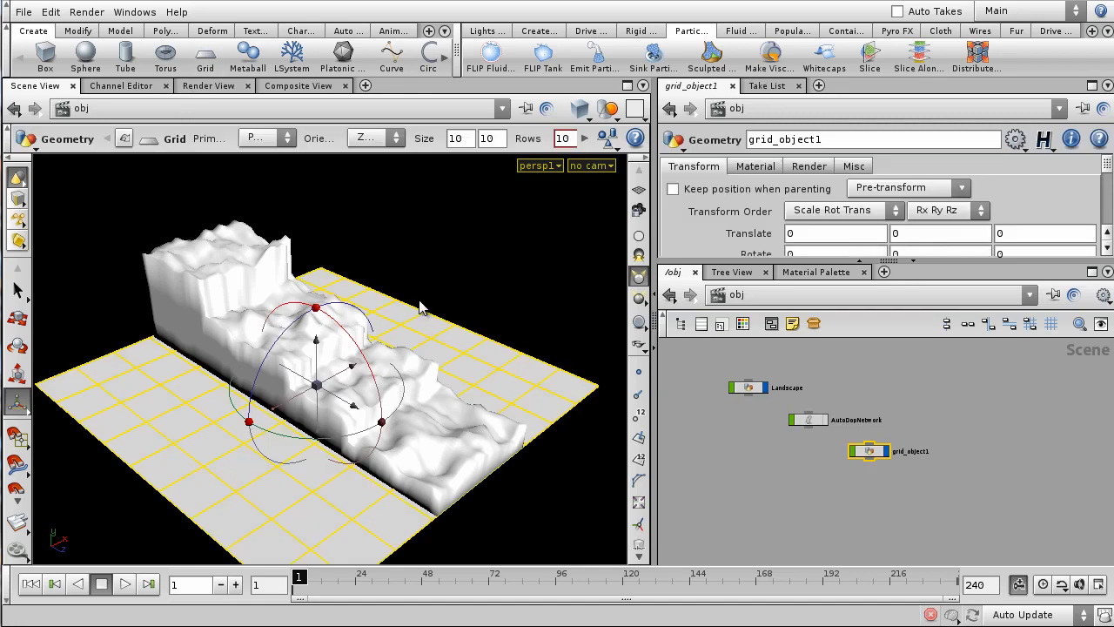
pyautogui.doubleClick(878, 452)
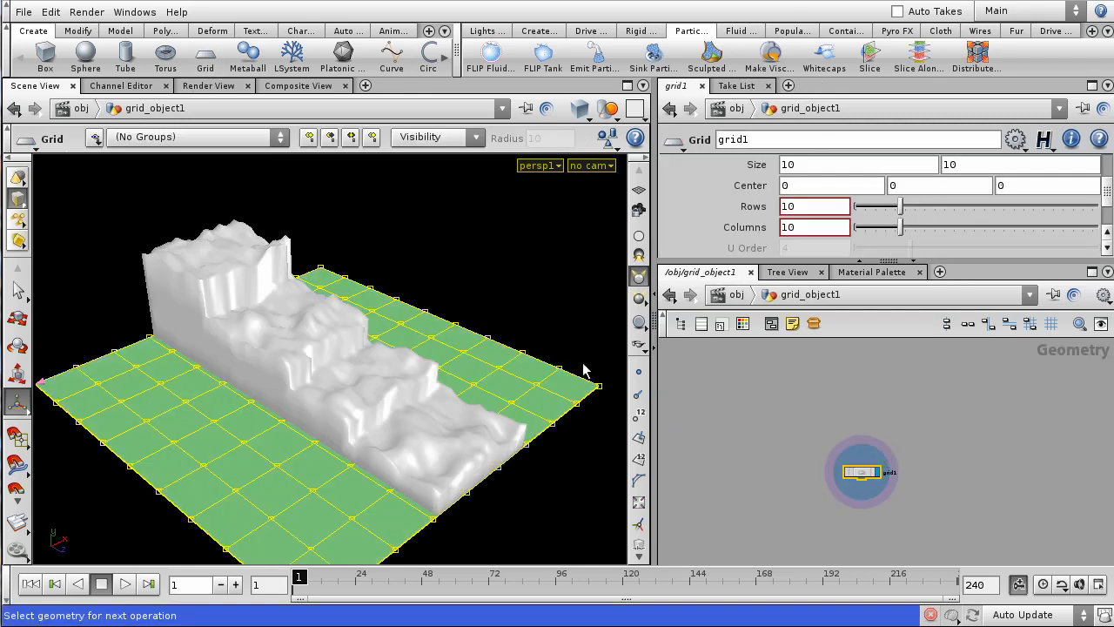
pyautogui.moveTo(439, 328); pyautogui.dragTo(467, 330)
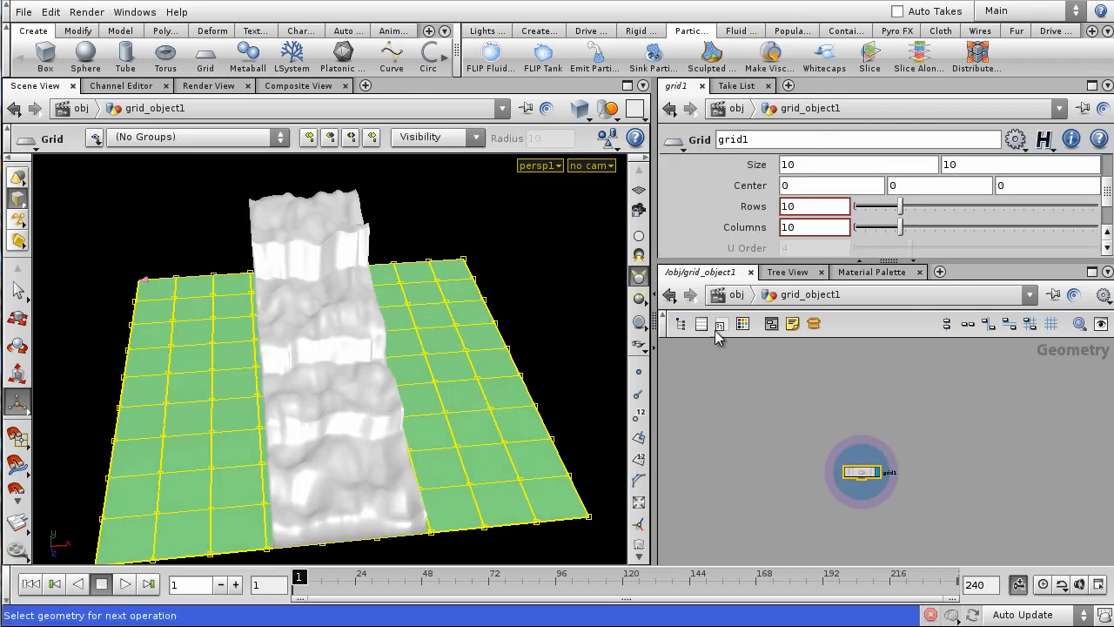
pyautogui.moveTo(745, 165); pyautogui.dragTo(185, 190, button='middle')
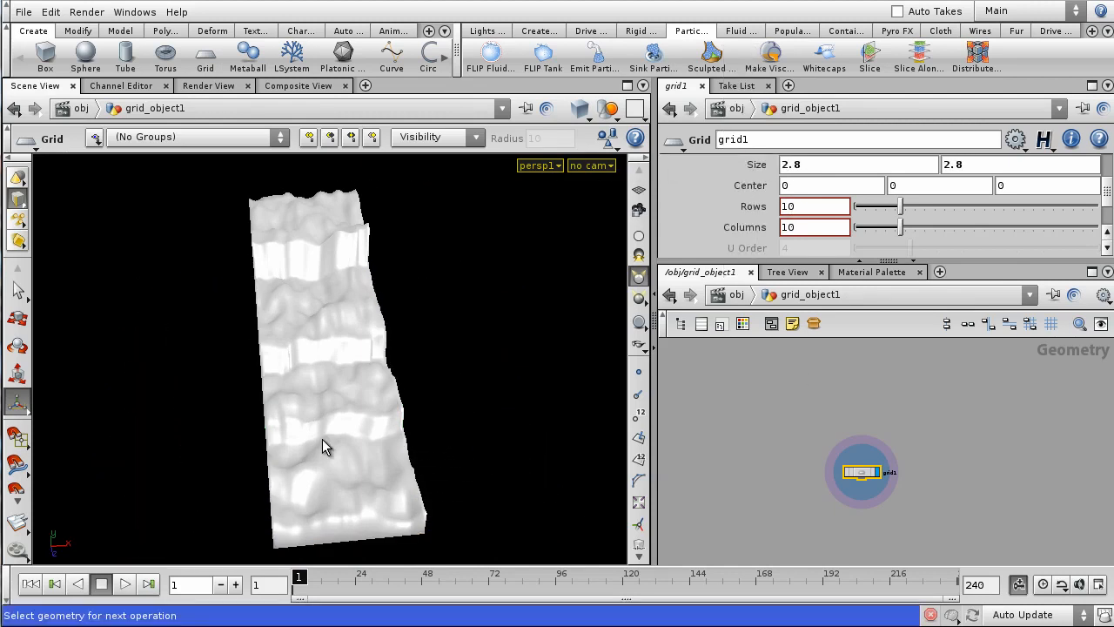
# - Squash the grid along its depth with the Scale handle
pyautogui.press('space')
pyautogui.moveTo(380, 380); pyautogui.dragTo(363, 400)
pyautogui.press('e')
pyautogui.hotkey('ctrl', 'z')
pyautogui.press('space')
pyautogui.moveTo(365, 465); pyautogui.dragTo(382, 418, button='right')
pyautogui.moveTo(397, 407); pyautogui.dragTo(215, 415)
# - Move the grid sideways along Z and raise it above the terrain
pyautogui.press('t')
pyautogui.press('space')
pyautogui.moveTo(286, 428); pyautogui.dragTo(403, 442, button='middle')
pyautogui.press('space')
pyautogui.moveTo(247, 398); pyautogui.dragTo(237, 196)
pyautogui.press('space')
pyautogui.moveTo(246, 206); pyautogui.dragTo(390, 291)
pyautogui.press('space')
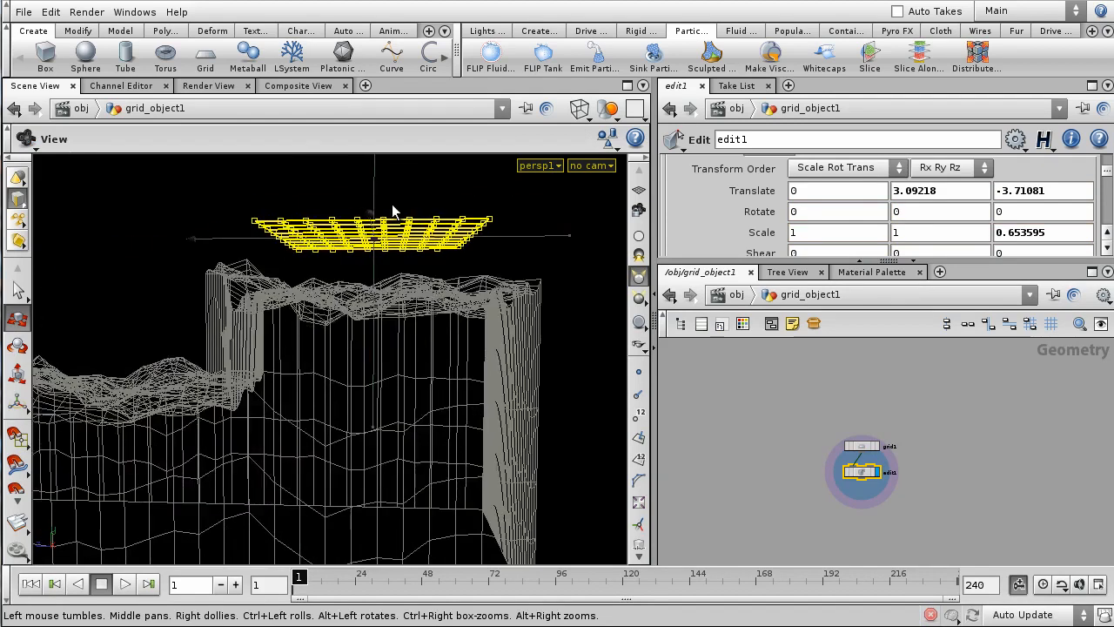
# - In the side view, place the grid at Z -3.9152 and height 2.88049
pyautogui.hotkey('space', '3')
pyautogui.hotkey('space', '4')
pyautogui.moveTo(451, 276); pyautogui.dragTo(280, 287, button='middle')
pyautogui.moveTo(280, 287); pyautogui.dragTo(435, 208, button='right')
pyautogui.moveTo(432, 209); pyautogui.dragTo(395, 261, button='middle')
pyautogui.moveTo(345, 184); pyautogui.dragTo(345, 199)
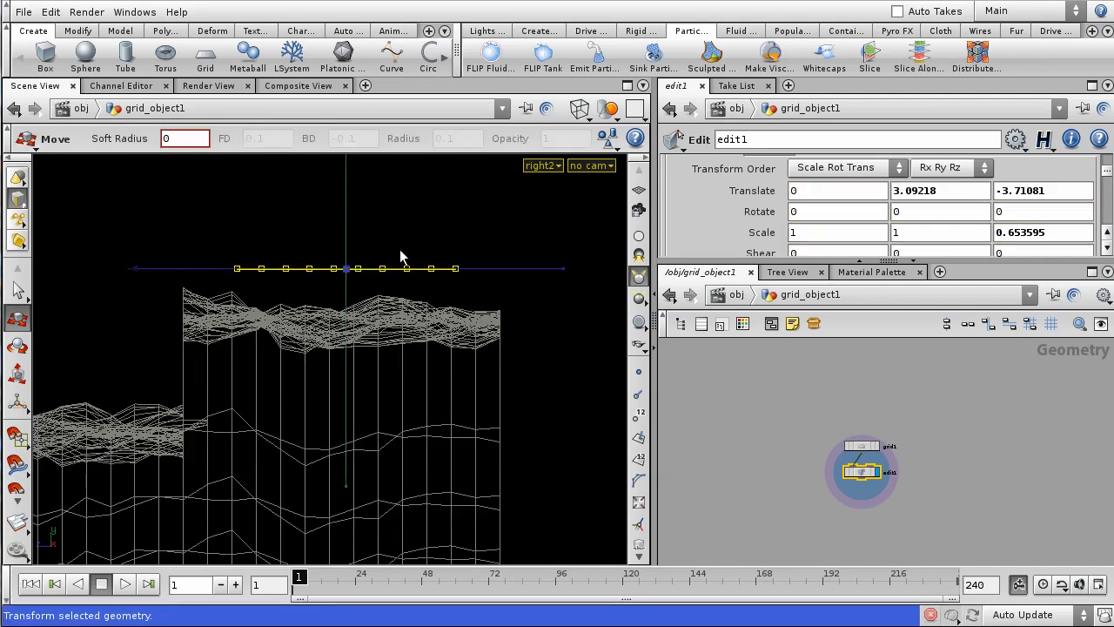
pyautogui.moveTo(472, 270); pyautogui.dragTo(505, 271)
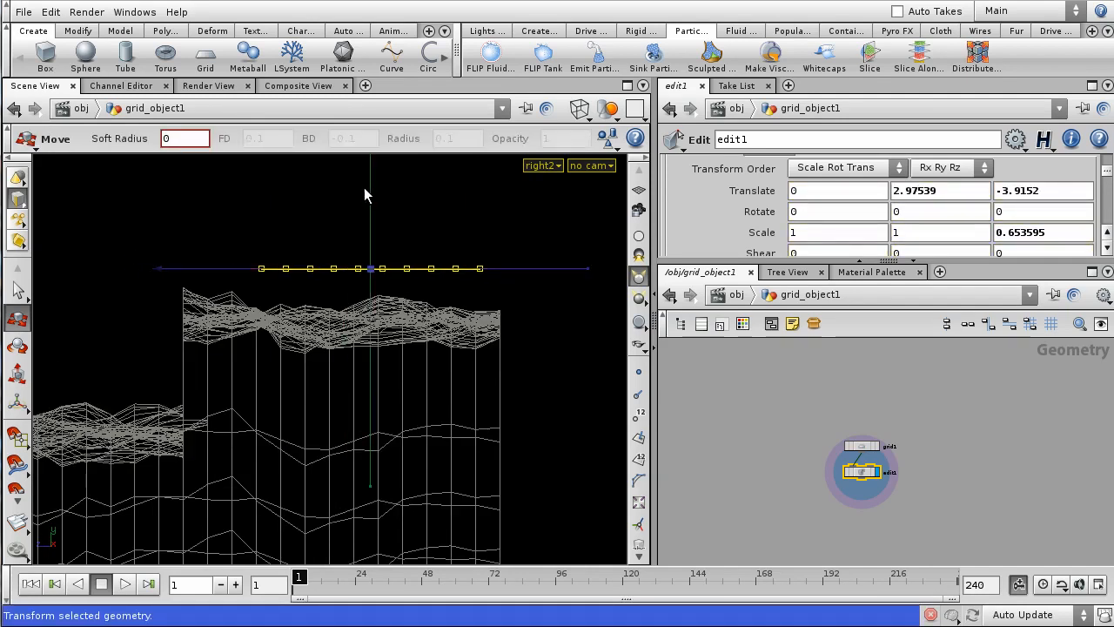
pyautogui.moveTo(364, 194); pyautogui.dragTo(365, 205)
# - Return to object level and view the terrain and grid smooth shaded from the side
pyautogui.click(476, 364)
pyautogui.press('Escape')
pyautogui.moveTo(476, 364); pyautogui.dragTo(331, 365)
pyautogui.moveTo(332, 365); pyautogui.dragTo(383, 294, button='right')
pyautogui.moveTo(383, 294); pyautogui.dragTo(402, 320)
pyautogui.hotkey('space', '2')
pyautogui.moveTo(402, 319); pyautogui.dragTo(443, 241, button='right')
pyautogui.hotkey('space', '1')
pyautogui.press('t')
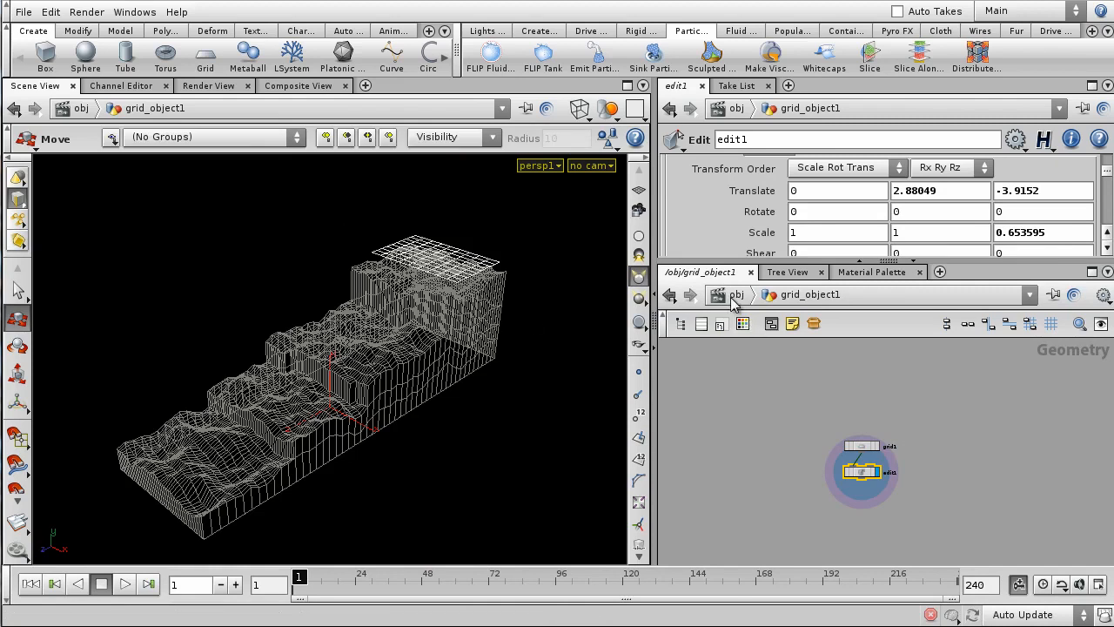
pyautogui.click(731, 299)
pyautogui.hotkey('shift', 'w')
pyautogui.keyDown('alt'); pyautogui.moveTo(480, 359); pyautogui.dragTo(432, 389); pyautogui.keyUp('alt')
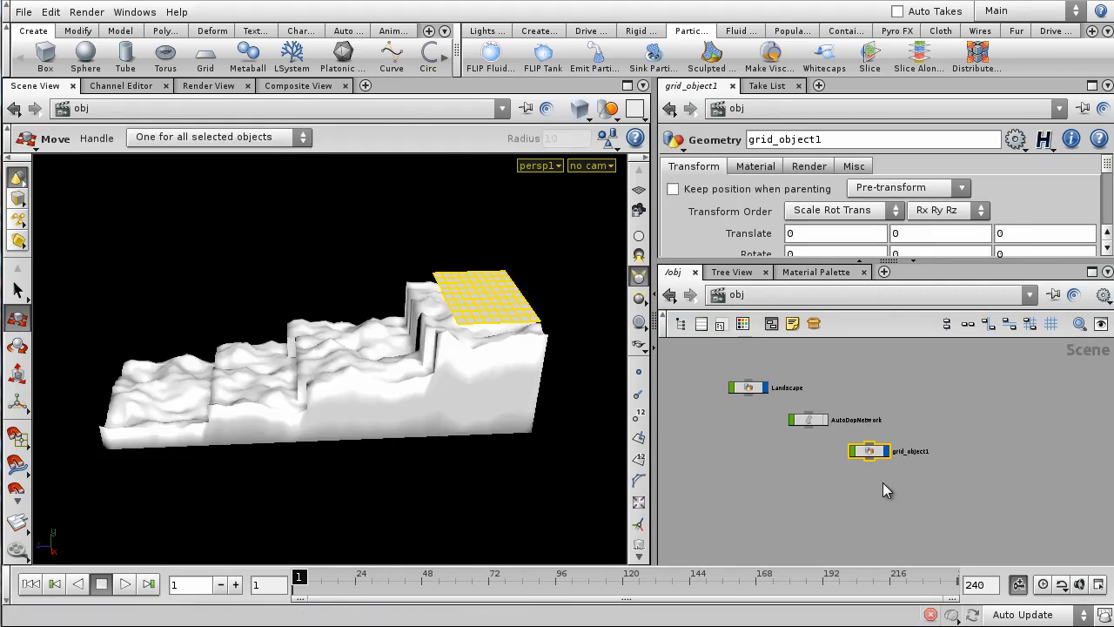
# - Rename the grid object to EmitterGeo and start Emit Particle Fluid on it
pyautogui.scroll(3, 882, 480)
pyautogui.click(883, 479)
pyautogui.doubleClick(914, 441)
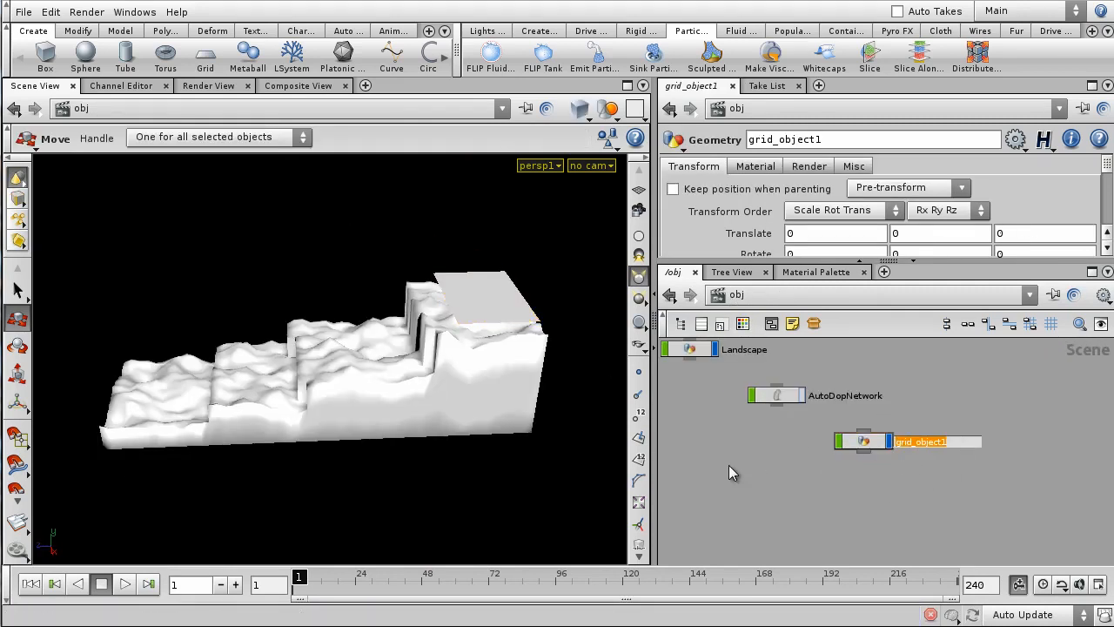
pyautogui.write('EmitterGeo')
pyautogui.press('Return')
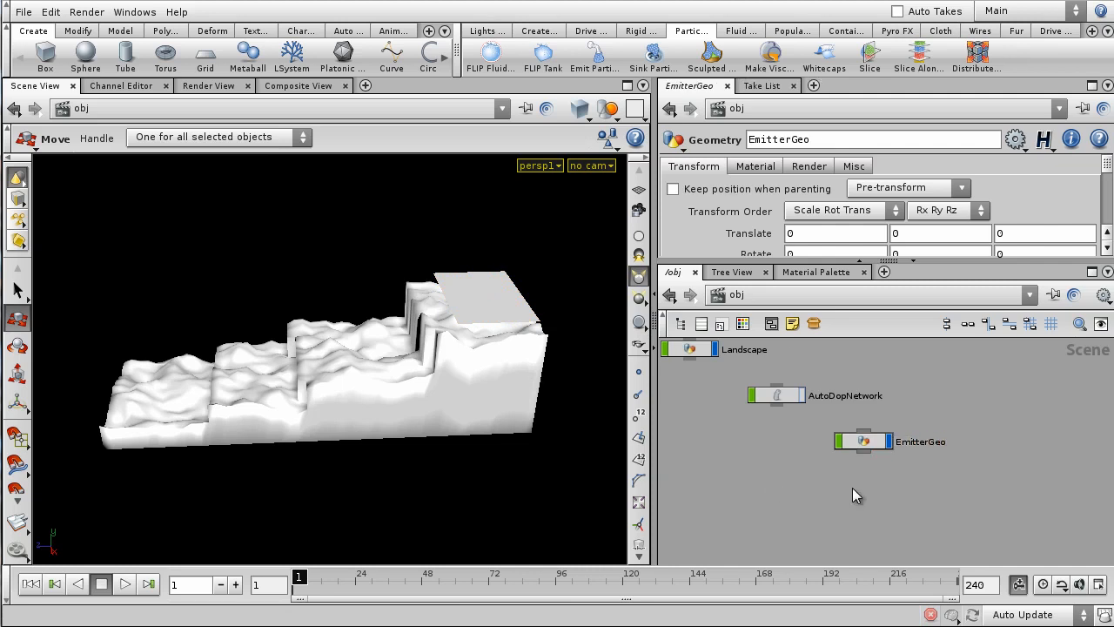
pyautogui.click(860, 442)
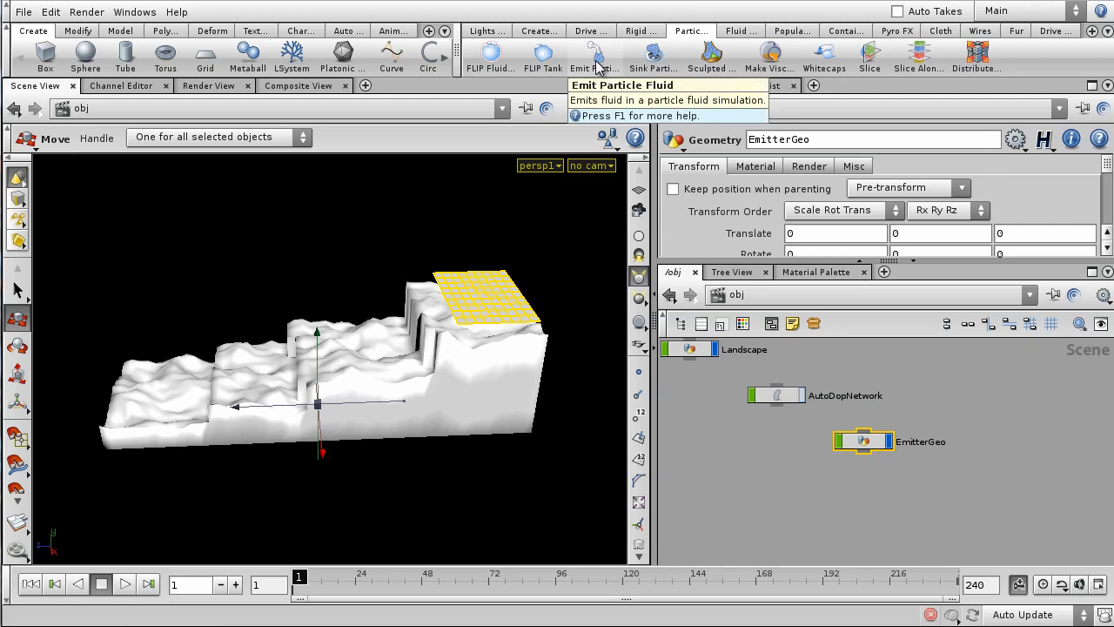
pyautogui.click(597, 61)
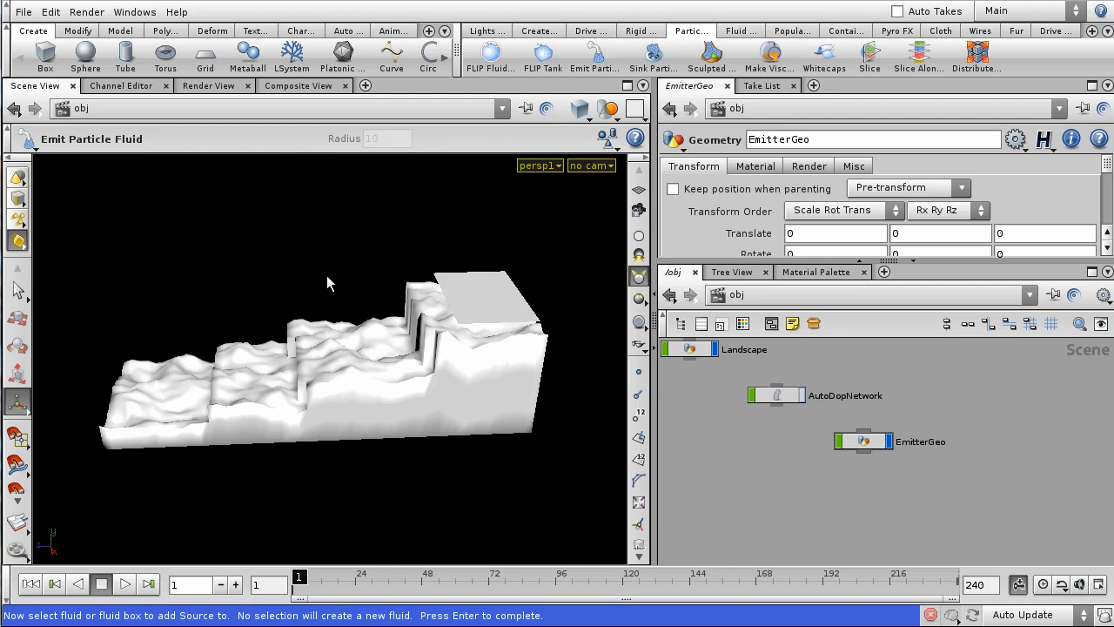
# - Finish the emitter tool and inspect the new emitter box over the terrain
pyautogui.press('Return')
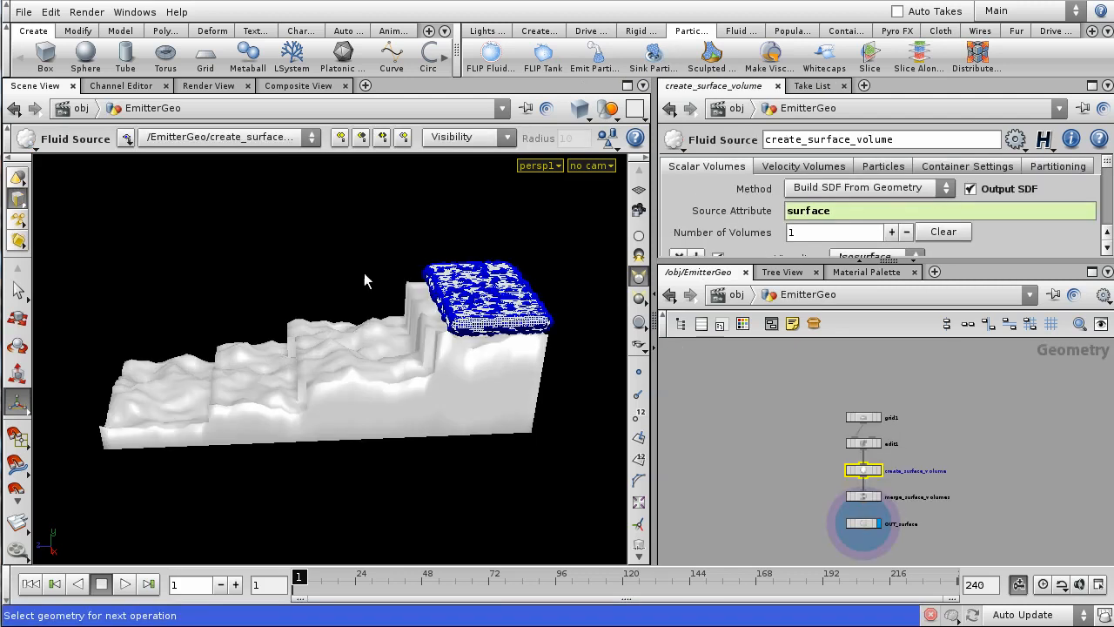
pyautogui.keyDown('alt'); pyautogui.moveTo(353, 225); pyautogui.dragTo(311, 291, button='right'); pyautogui.keyUp('alt')
pyautogui.keyDown('alt'); pyautogui.moveTo(342, 296); pyautogui.dragTo(546, 295); pyautogui.keyUp('alt')
pyautogui.moveTo(211, 412); pyautogui.dragTo(248, 423, button='middle')
pyautogui.moveTo(248, 423); pyautogui.dragTo(461, 252, button='right')
pyautogui.moveTo(403, 338); pyautogui.dragTo(393, 371, button='middle')
pyautogui.moveTo(209, 374); pyautogui.dragTo(278, 295, button='right')
pyautogui.moveTo(279, 296); pyautogui.dragTo(405, 396, button='middle')
pyautogui.moveTo(404, 396); pyautogui.dragTo(479, 366)
# - Go back up to /obj and open the AutoDopNetwork to view its dynamics nodes
pyautogui.press('Return')
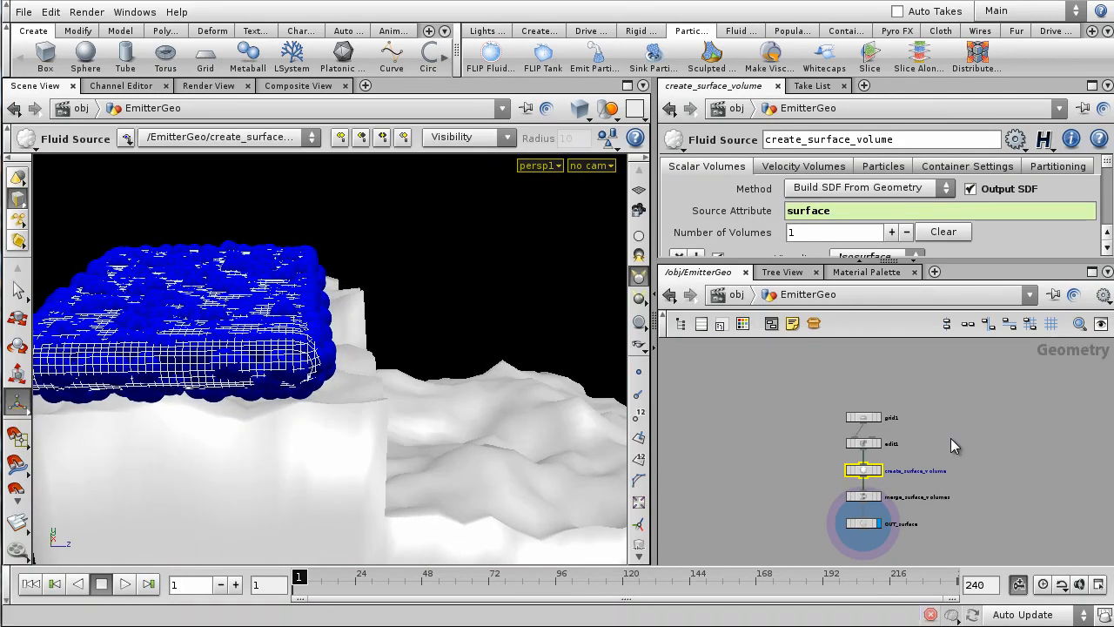
pyautogui.scroll(3, 951, 406)
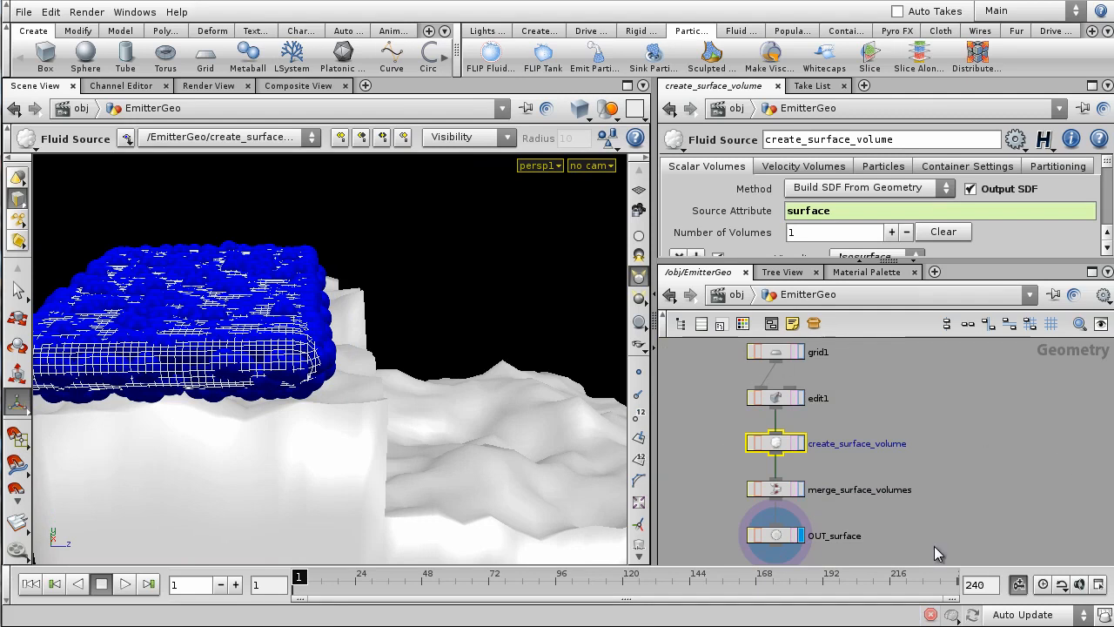
pyautogui.click(1011, 435)
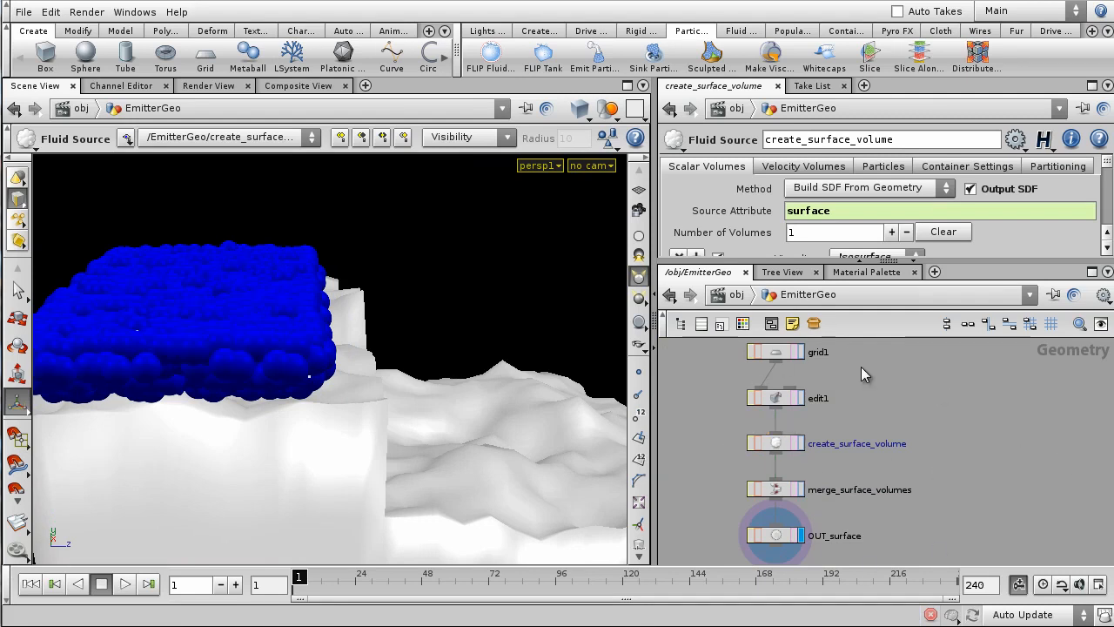
pyautogui.click(736, 295)
pyautogui.moveTo(893, 389); pyautogui.dragTo(965, 443)
pyautogui.doubleClick(789, 403)
pyautogui.scroll(-8, 869, 480)
pyautogui.moveTo(843, 489); pyautogui.dragTo(901, 457, button='middle')
pyautogui.scroll(2, 900, 457)
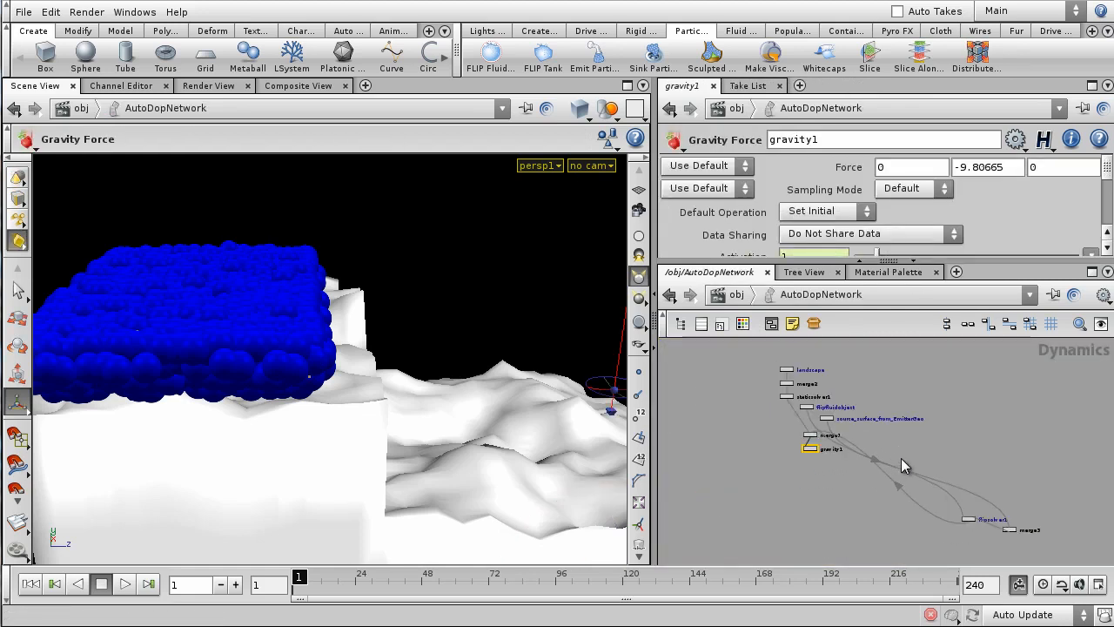
# - Lay out the AutoDopNetwork nodes neatly and frame them in the network view
pyautogui.press('l')
pyautogui.scroll(4, 901, 458)
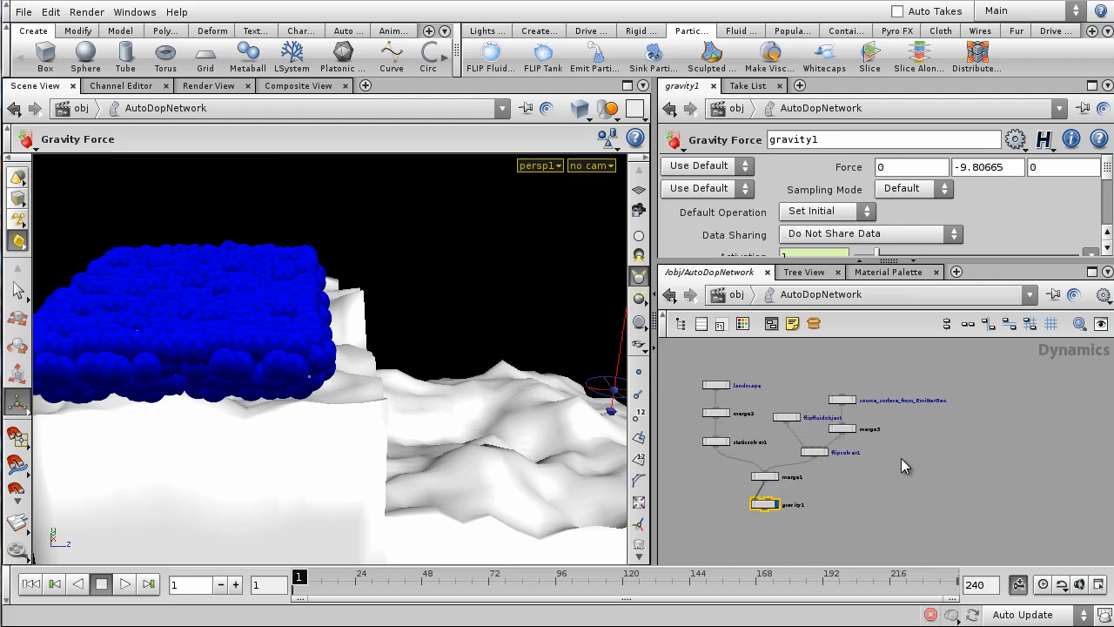
pyautogui.moveTo(901, 457); pyautogui.dragTo(1001, 478, button='middle')
pyautogui.scroll(2, 973, 469)
pyautogui.scroll(2, 1029, 475)
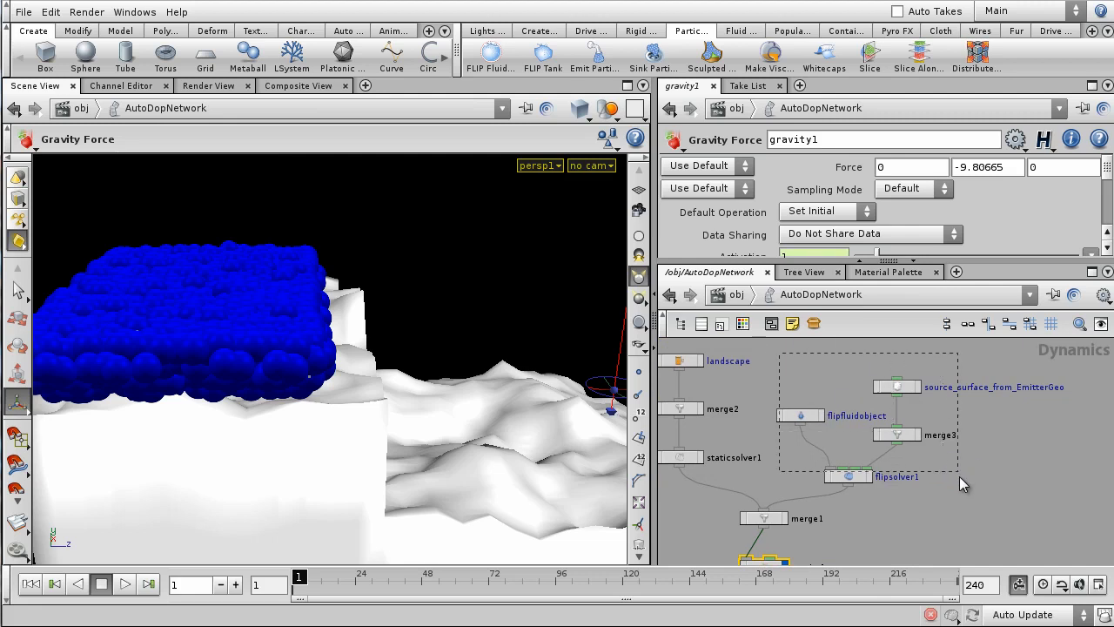
pyautogui.moveTo(962, 483); pyautogui.dragTo(961, 483)
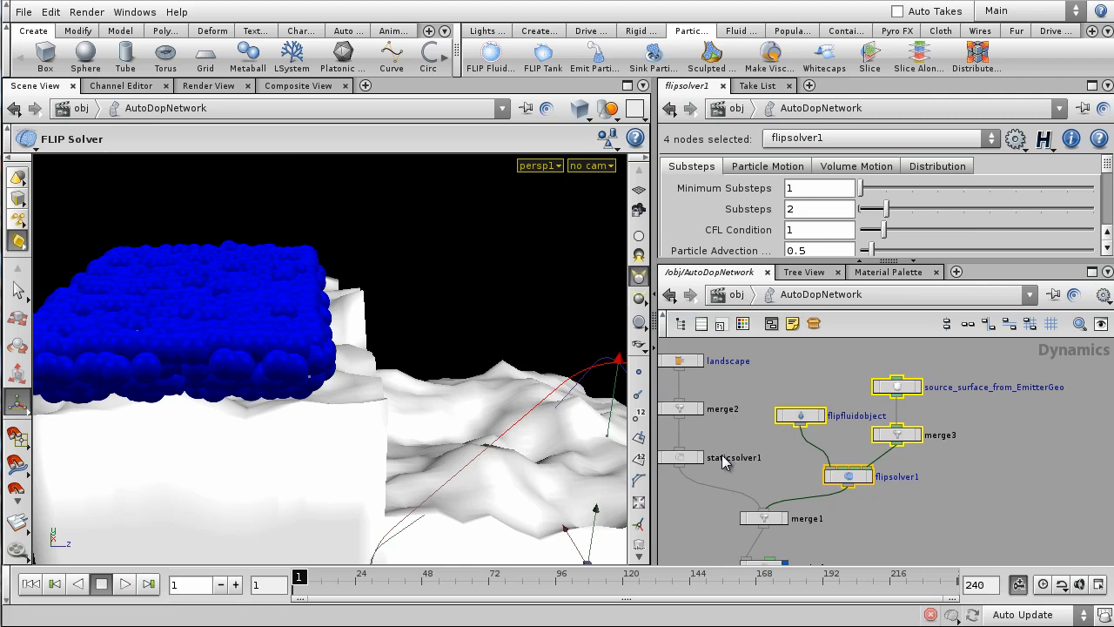
pyautogui.click(949, 519)
pyautogui.moveTo(969, 521)
pyautogui.mouseDown(button='middle')
pyautogui.moveTo(1046, 526)
pyautogui.moveTo(987, 533)
pyautogui.mouseUp(button='middle')
pyautogui.scroll(2, 1044, 518)
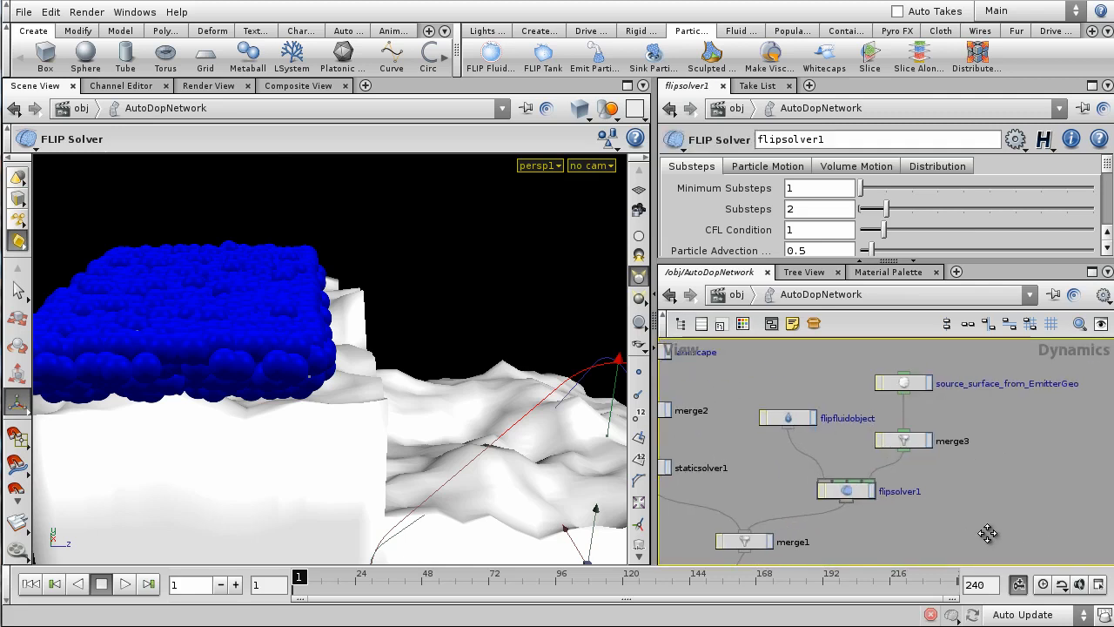
# - Show source_surface_from_EmitterGeo's parameters in an enlarged settings pane
pyautogui.click(916, 383)
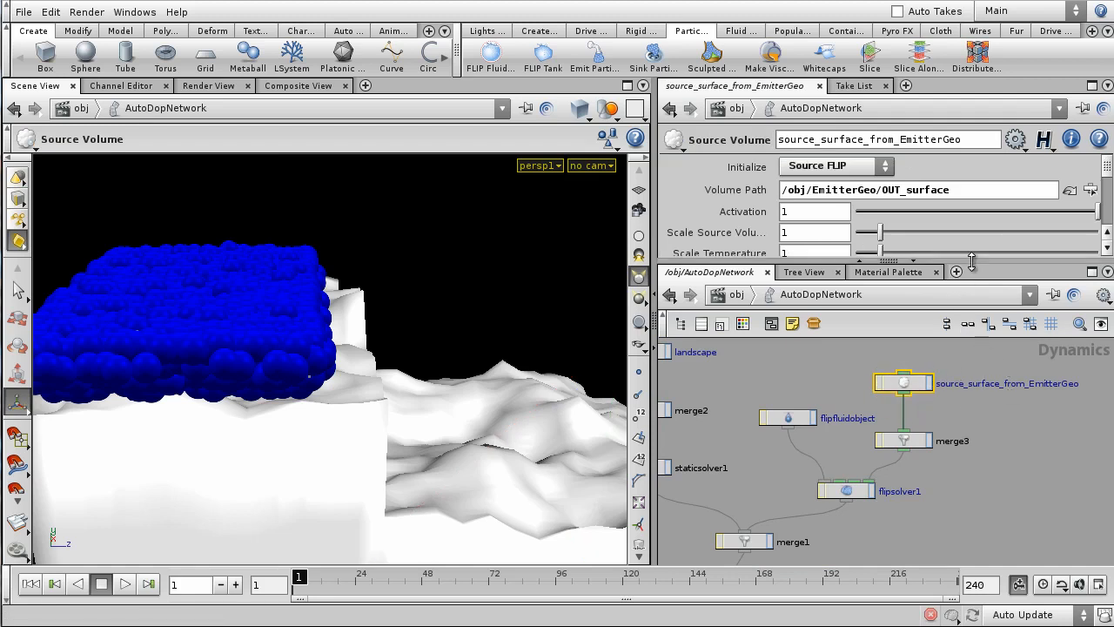
pyautogui.moveTo(973, 262); pyautogui.dragTo(973, 340)
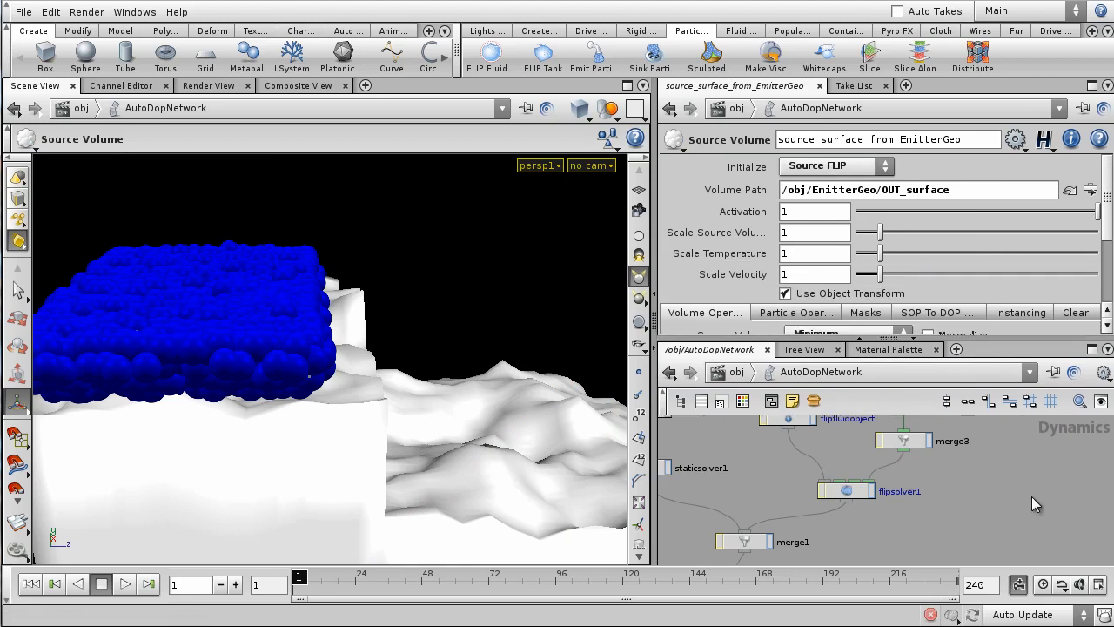
pyautogui.scroll(-4, 1027, 498)
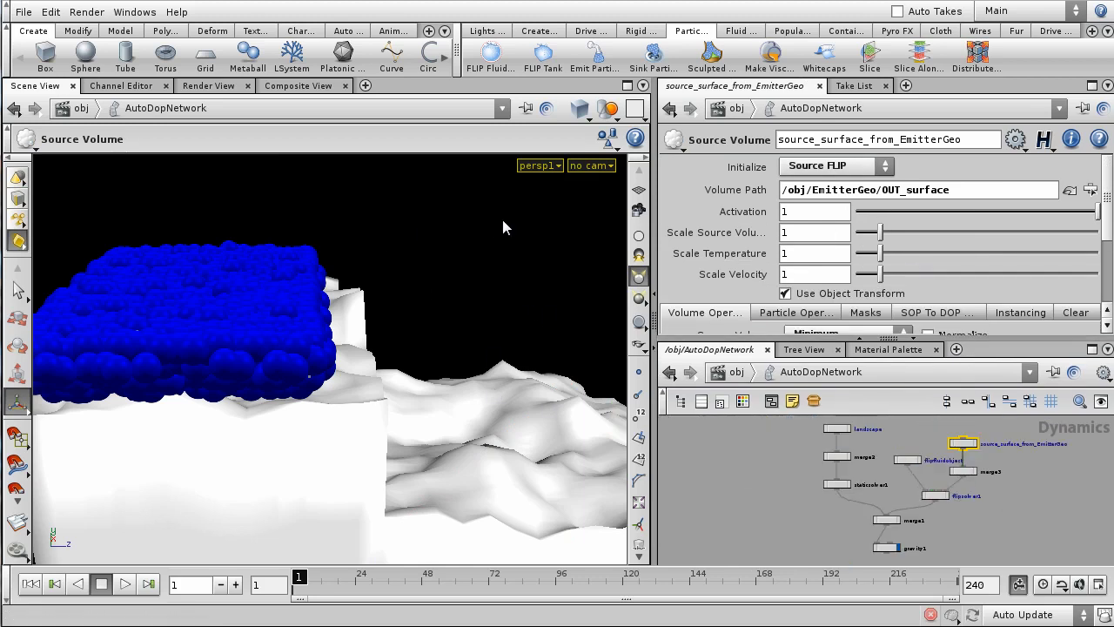
pyautogui.press('Escape')
pyautogui.moveTo(502, 224); pyautogui.dragTo(374, 313)
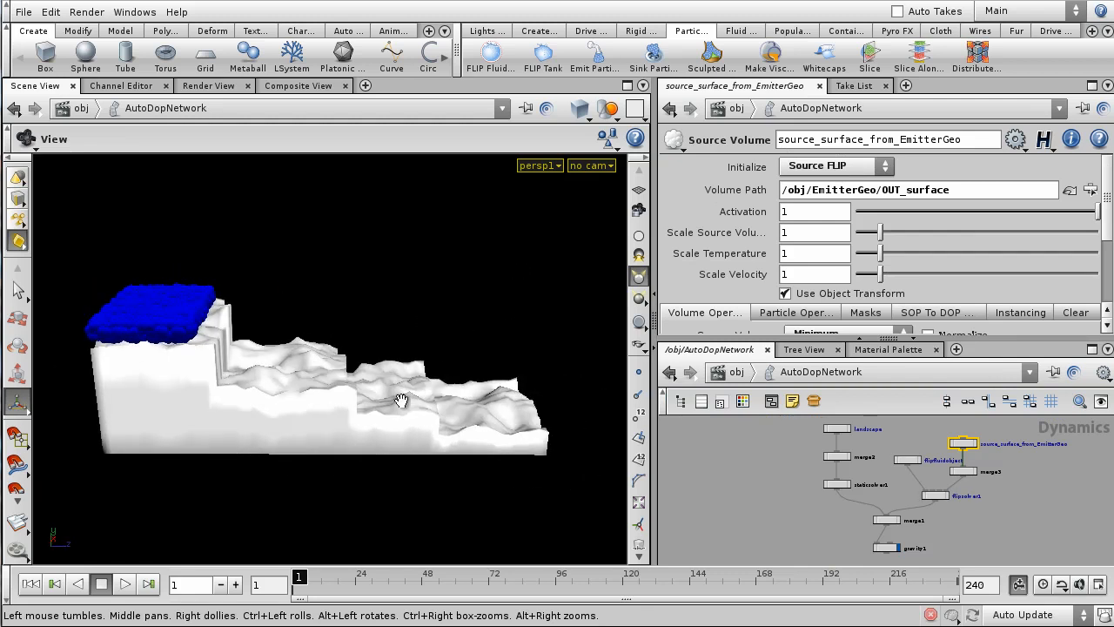
# - Play the FLIP simulation to frame 50 and zoom out to see fluid spilling over the terrain
pyautogui.click(126, 585)
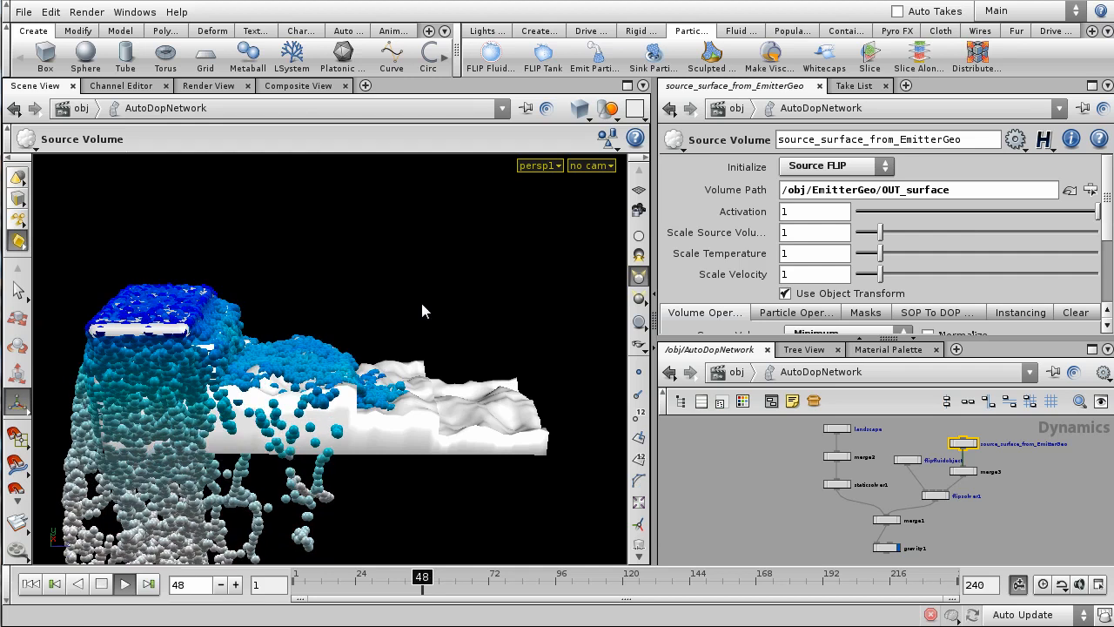
pyautogui.press('Escape')
pyautogui.moveTo(453, 226); pyautogui.dragTo(457, 320, button='right')
pyautogui.moveTo(459, 320); pyautogui.dragTo(331, 290)
pyautogui.moveTo(442, 229); pyautogui.dragTo(386, 500, button='right')
pyautogui.moveTo(348, 417); pyautogui.dragTo(284, 427)
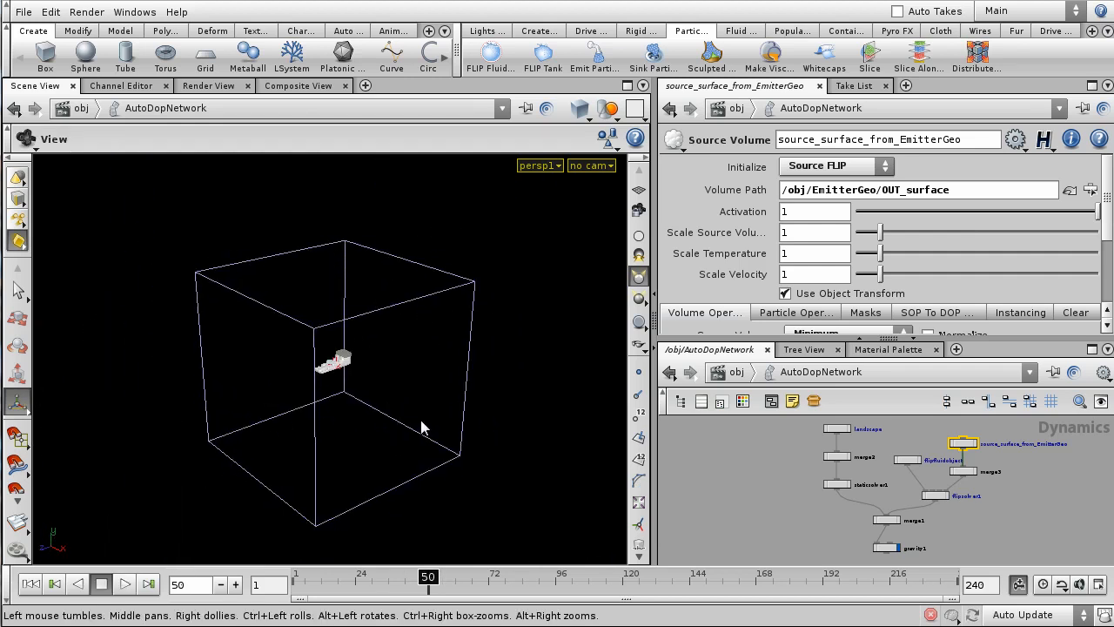
# - Select flipsolver1, narrow its container box along X, and rewind to frame 1
pyautogui.press('Return')
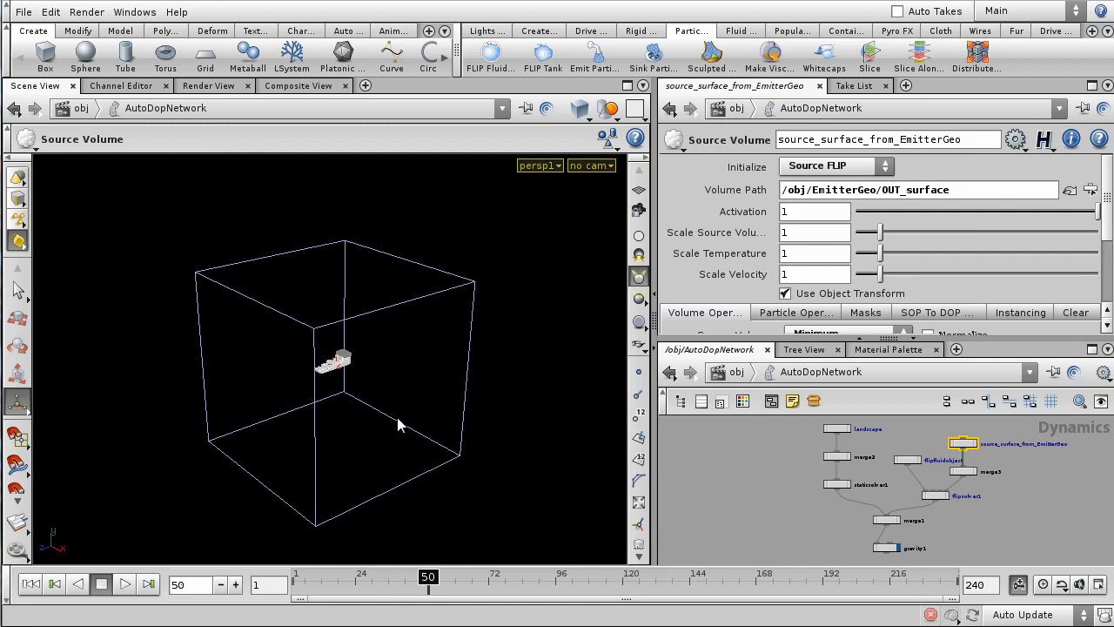
pyautogui.scroll(2, 952, 508)
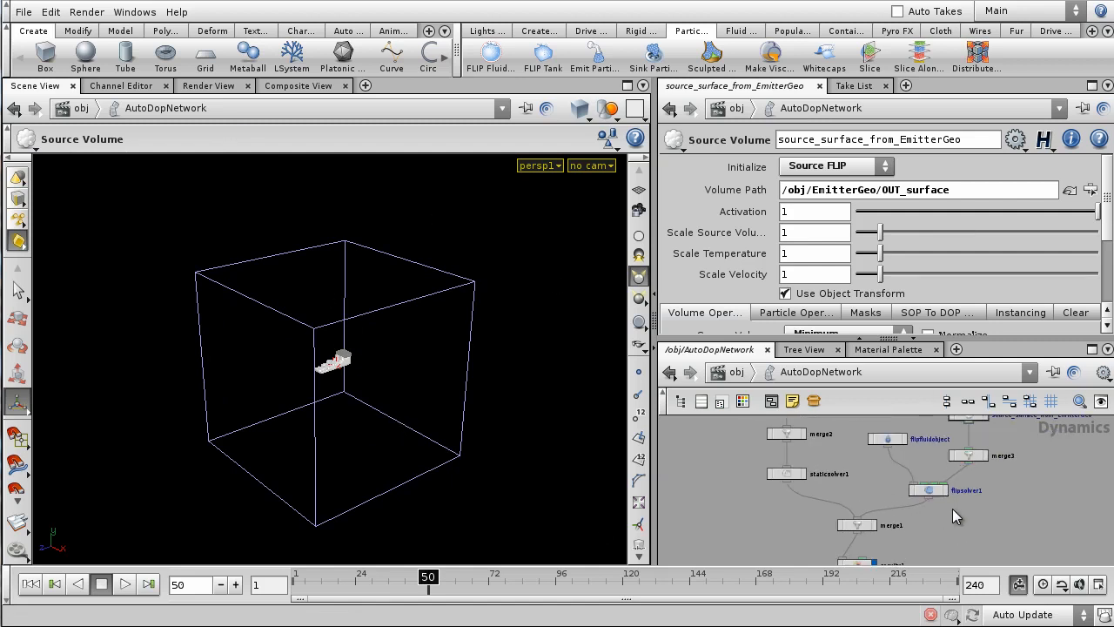
pyautogui.moveTo(952, 508); pyautogui.dragTo(936, 521, button='middle')
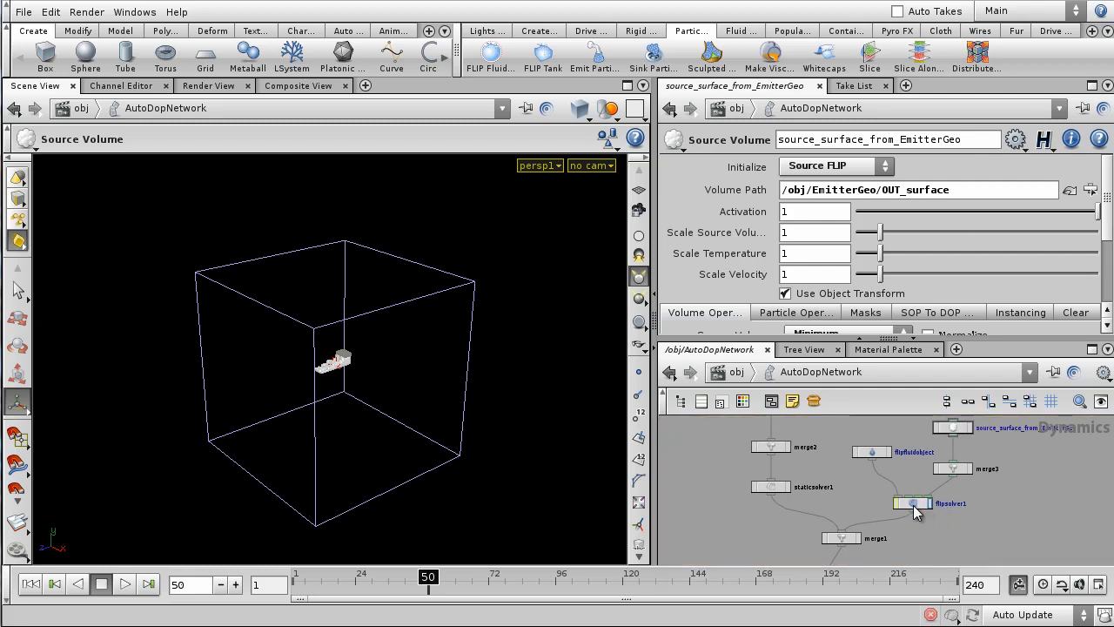
pyautogui.click(913, 504)
pyautogui.moveTo(309, 377); pyautogui.dragTo(444, 394)
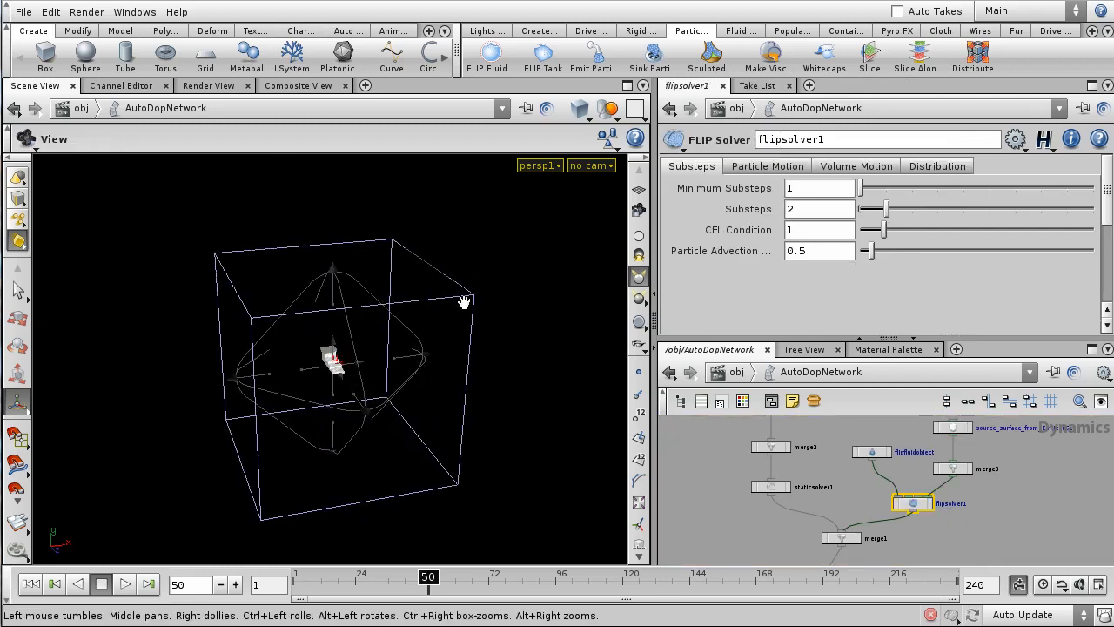
pyautogui.moveTo(443, 393); pyautogui.dragTo(442, 337, button='right')
pyautogui.moveTo(462, 378); pyautogui.dragTo(378, 385)
pyautogui.click(39, 585)
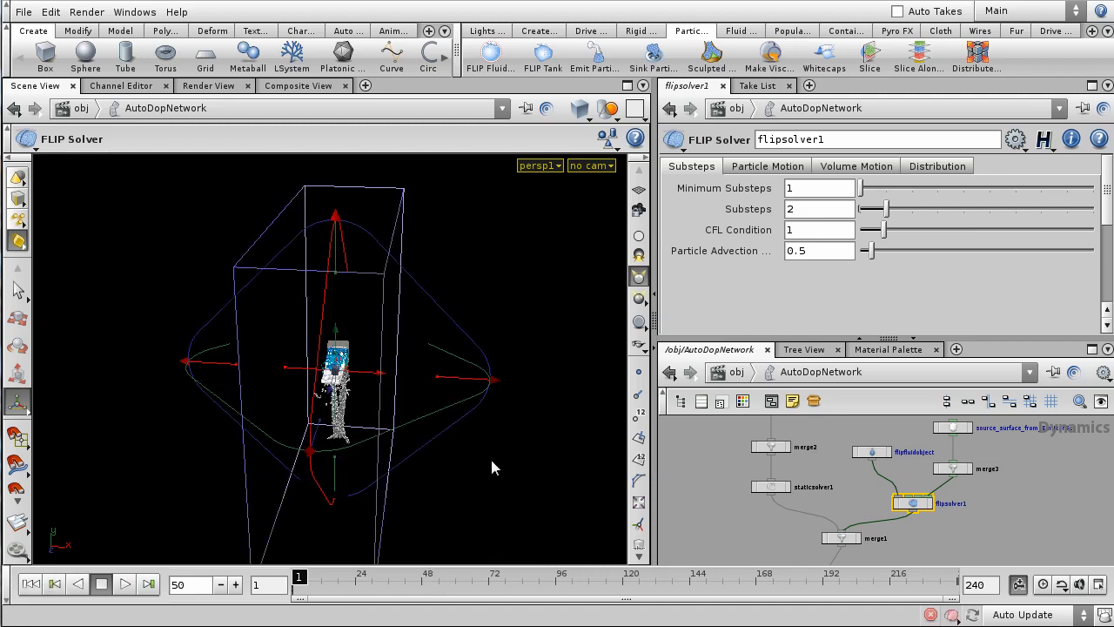
pyautogui.moveTo(400, 415); pyautogui.dragTo(461, 344, button='right')
pyautogui.moveTo(461, 345); pyautogui.dragTo(490, 398)
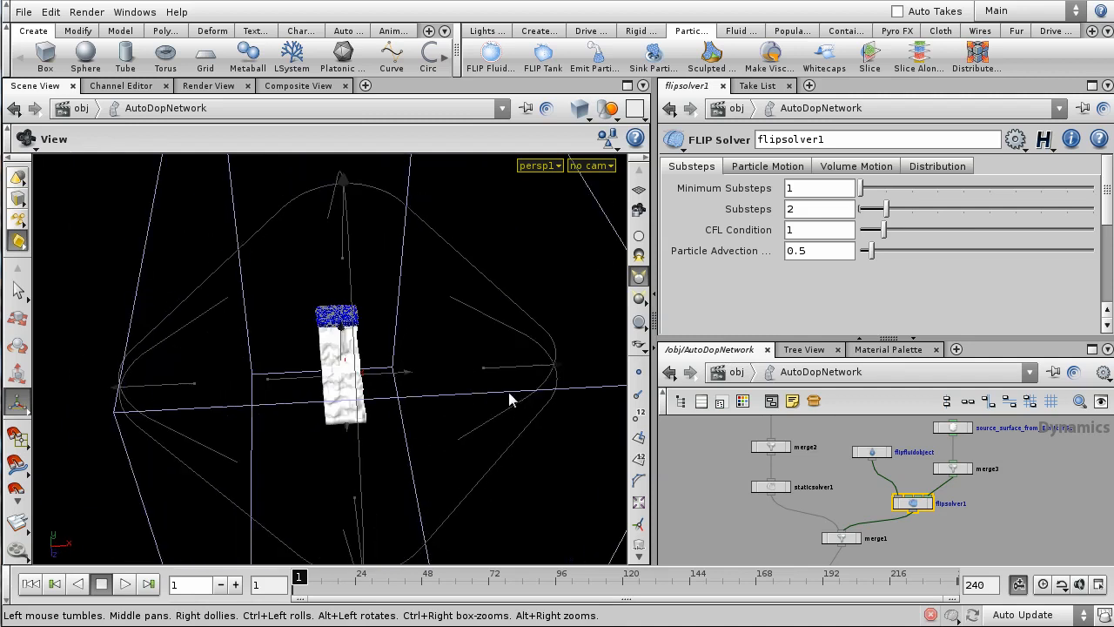
# - In top view, narrow the container to the terrain width and lower its top edge
pyautogui.press('Return')
pyautogui.hotkey('space', '2')
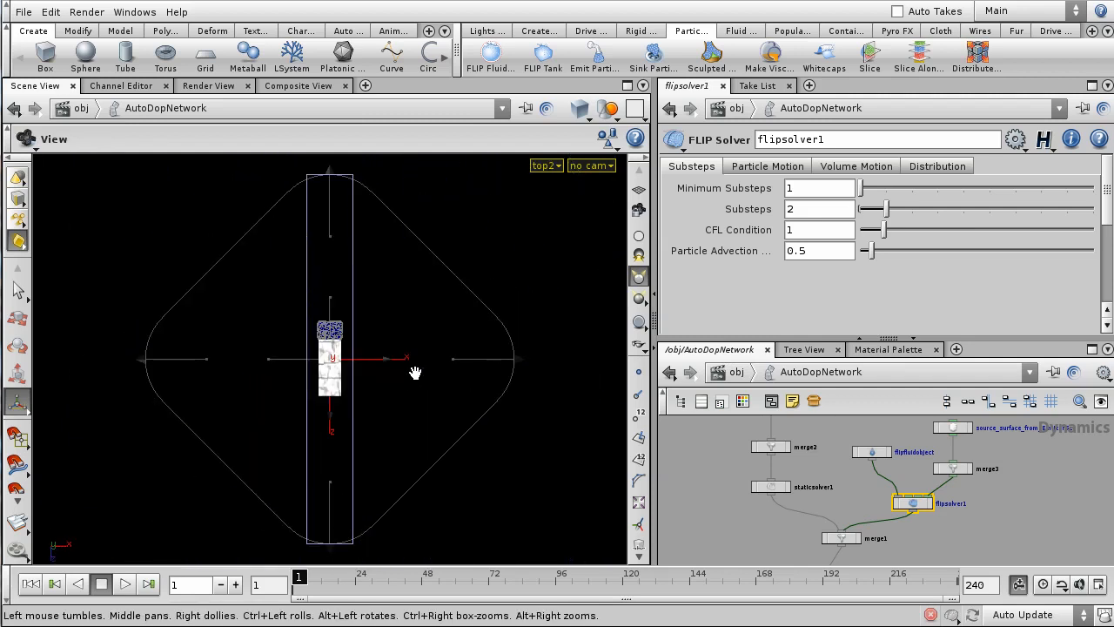
pyautogui.moveTo(517, 359); pyautogui.dragTo(420, 380)
pyautogui.moveTo(408, 417); pyautogui.dragTo(556, 141, button='right')
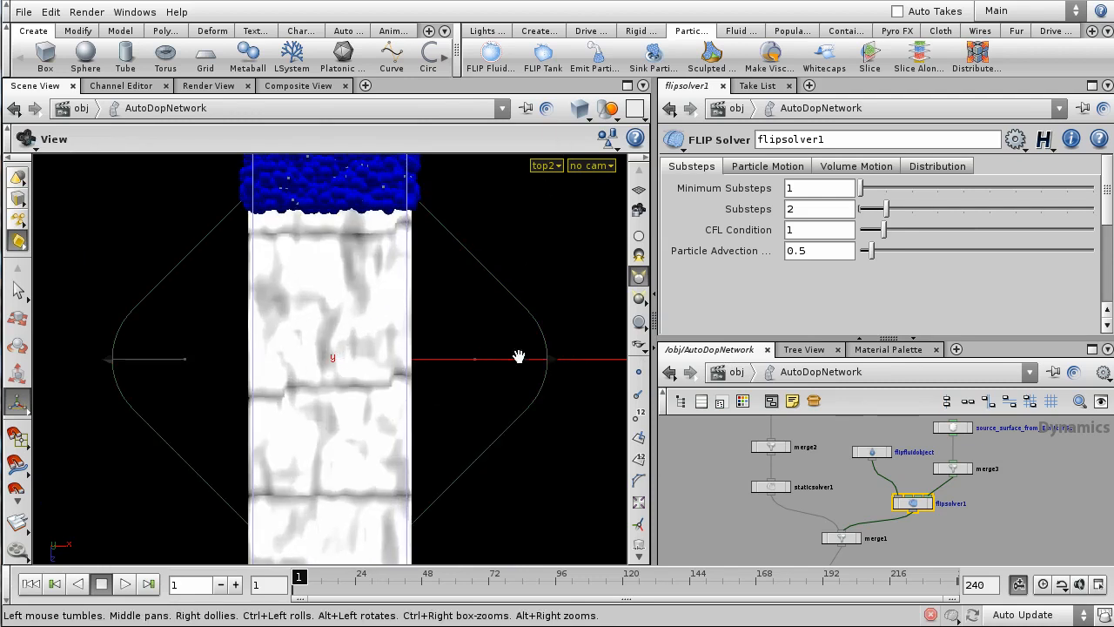
pyautogui.moveTo(512, 358); pyautogui.dragTo(514, 351)
pyautogui.press('Escape')
pyautogui.moveTo(427, 355); pyautogui.dragTo(409, 529, button='middle')
pyautogui.moveTo(366, 309); pyautogui.dragTo(337, 311, button='right')
pyautogui.moveTo(325, 284); pyautogui.dragTo(320, 422)
# - Refine the container's position in top view, shifting it along its vertical axis
pyautogui.press('Escape')
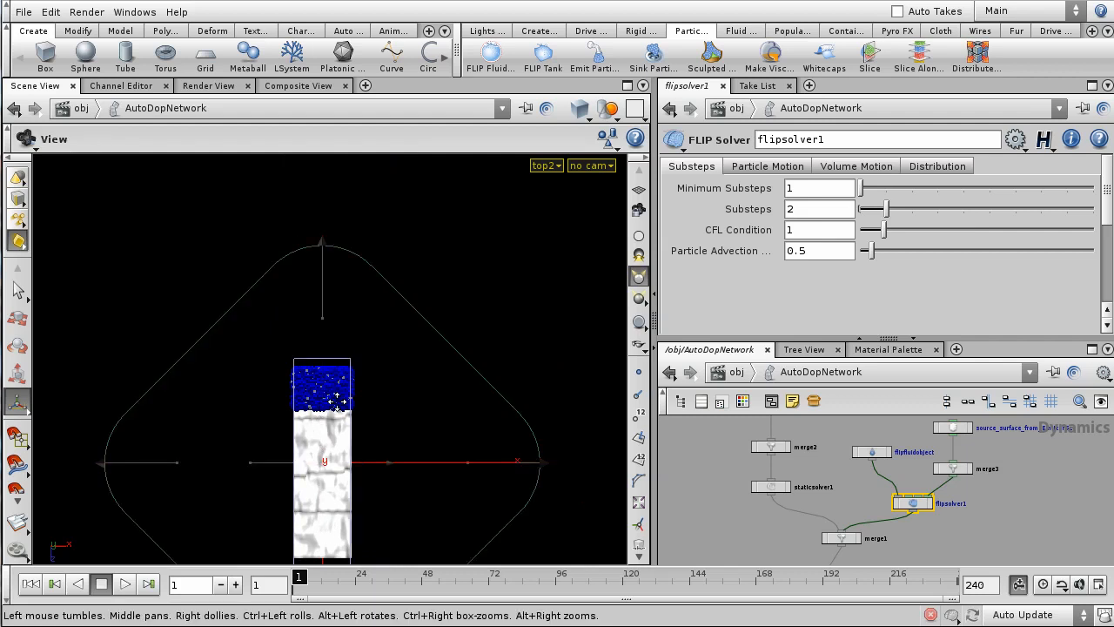
pyautogui.moveTo(320, 422); pyautogui.dragTo(359, 341, button='middle')
pyautogui.press('Return')
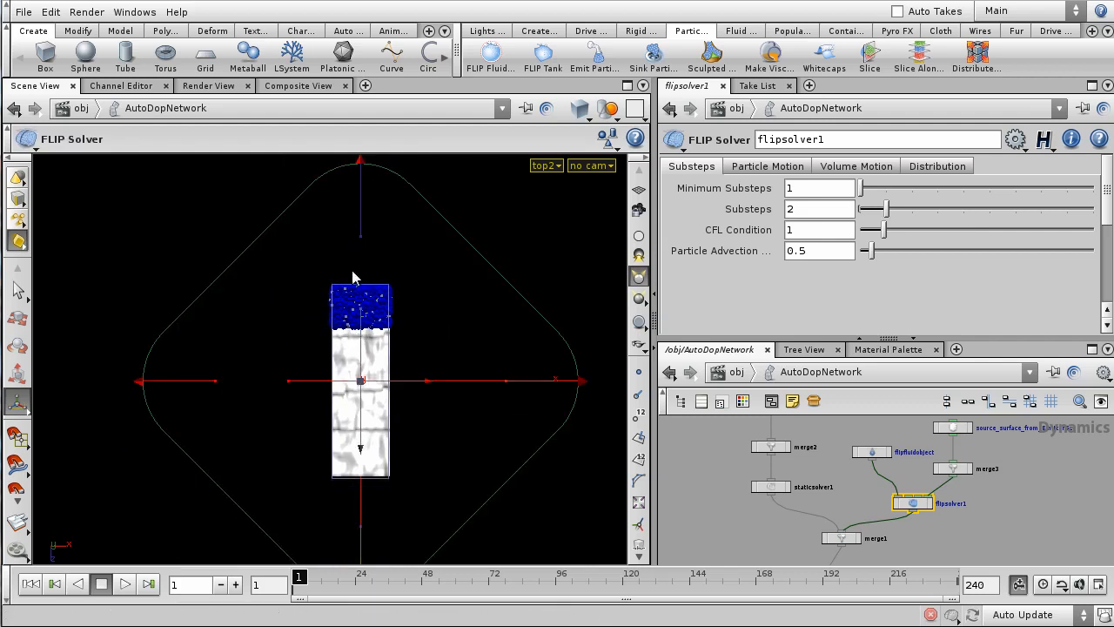
pyautogui.press('Escape')
pyautogui.moveTo(363, 238); pyautogui.dragTo(432, 246, button='right')
pyautogui.hotkey('shift', 'w')
pyautogui.moveTo(433, 246); pyautogui.dragTo(390, 361, button='middle')
pyautogui.moveTo(400, 319); pyautogui.dragTo(448, 439, button='right')
pyautogui.moveTo(435, 438); pyautogui.dragTo(443, 278, button='middle')
pyautogui.moveTo(443, 278); pyautogui.dragTo(442, 385, button='right')
pyautogui.press('Return')
pyautogui.press('Escape')
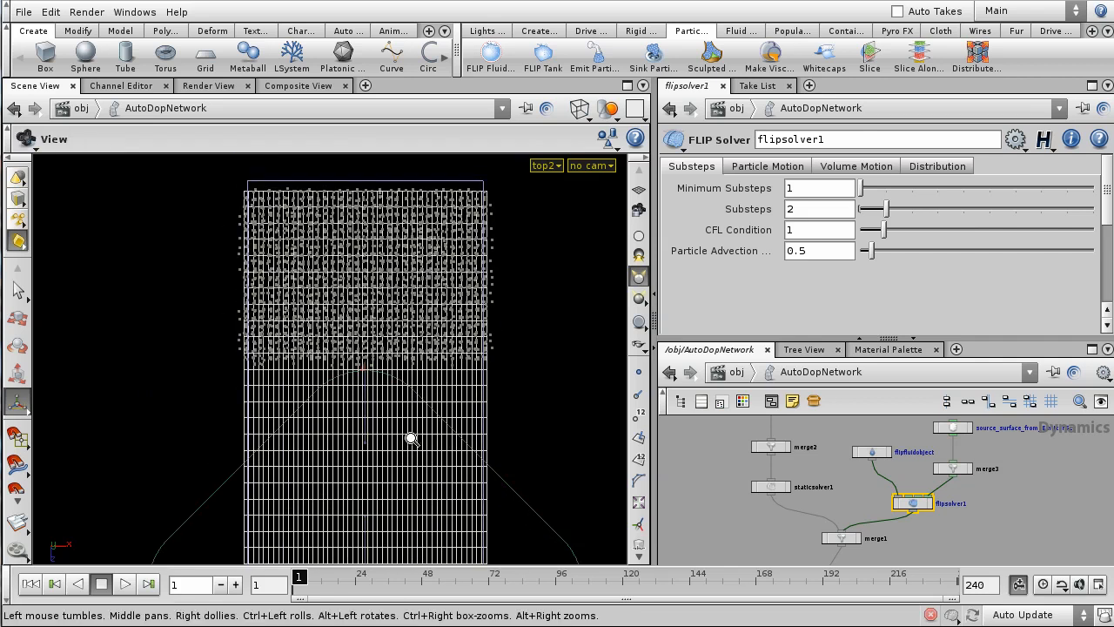
pyautogui.moveTo(417, 423); pyautogui.dragTo(428, 468, button='right')
pyautogui.press('Return')
pyautogui.moveTo(358, 524); pyautogui.dragTo(359, 538)
# - In perspective, adjust the container's height so it sits at the terrain base
pyautogui.hotkey('space', '1')
pyautogui.moveTo(385, 439); pyautogui.dragTo(327, 349)
pyautogui.moveTo(329, 233); pyautogui.dragTo(328, 261)
pyautogui.moveTo(351, 357); pyautogui.dragTo(406, 306, button='right')
pyautogui.moveTo(407, 306); pyautogui.dragTo(397, 301)
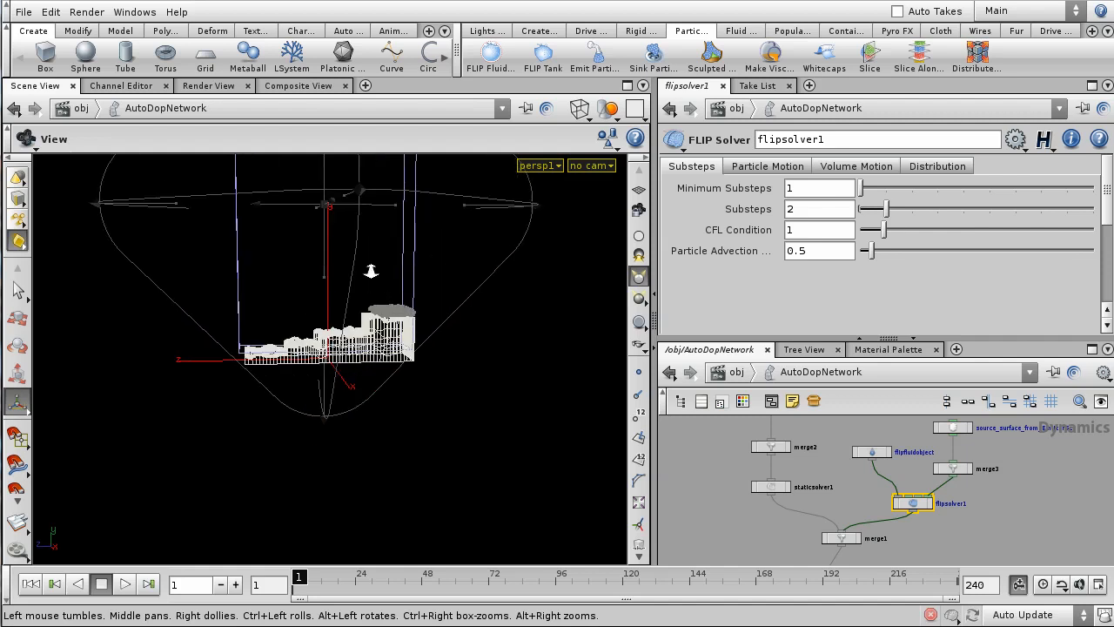
pyautogui.moveTo(363, 286); pyautogui.dragTo(335, 248, button='right')
pyautogui.moveTo(324, 229); pyautogui.dragTo(330, 245)
pyautogui.moveTo(352, 342); pyautogui.dragTo(362, 320)
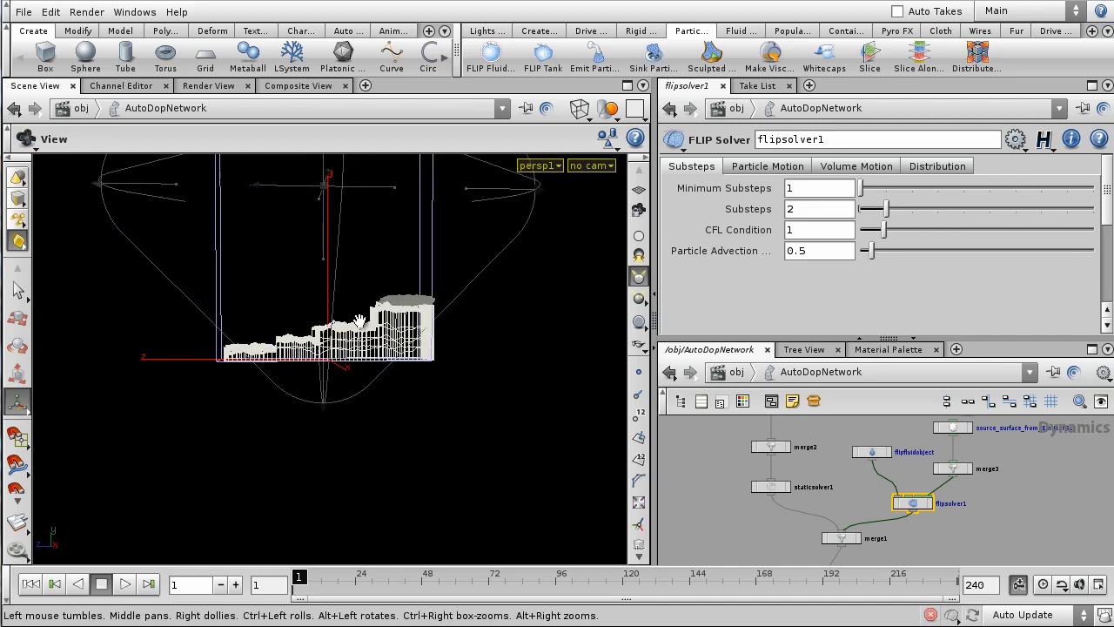
pyautogui.moveTo(361, 320); pyautogui.dragTo(304, 244, button='right')
pyautogui.moveTo(328, 239); pyautogui.dragTo(338, 239)
pyautogui.moveTo(475, 360); pyautogui.dragTo(435, 398, button='right')
# - Orbit to an angled side view of the terrain with smooth shading restored
pyautogui.moveTo(253, 396); pyautogui.dragTo(448, 419)
pyautogui.moveTo(448, 420); pyautogui.dragTo(556, 217, button='right')
pyautogui.moveTo(475, 304); pyautogui.dragTo(181, 420)
pyautogui.moveTo(268, 441); pyautogui.dragTo(306, 394, button='right')
pyautogui.moveTo(306, 393); pyautogui.dragTo(336, 413)
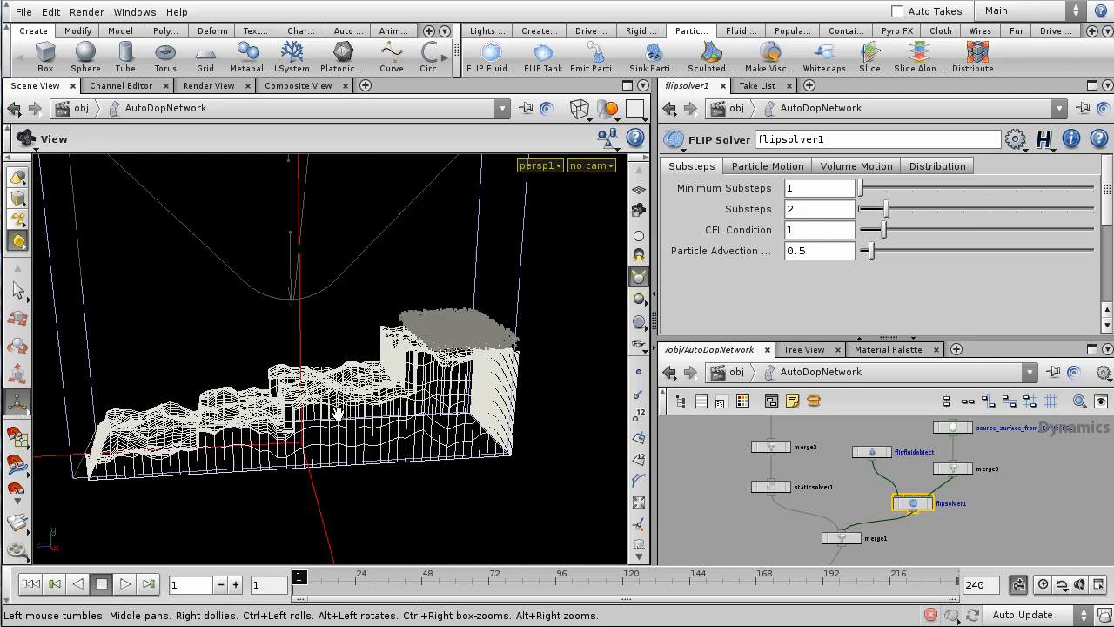
pyautogui.press('w')
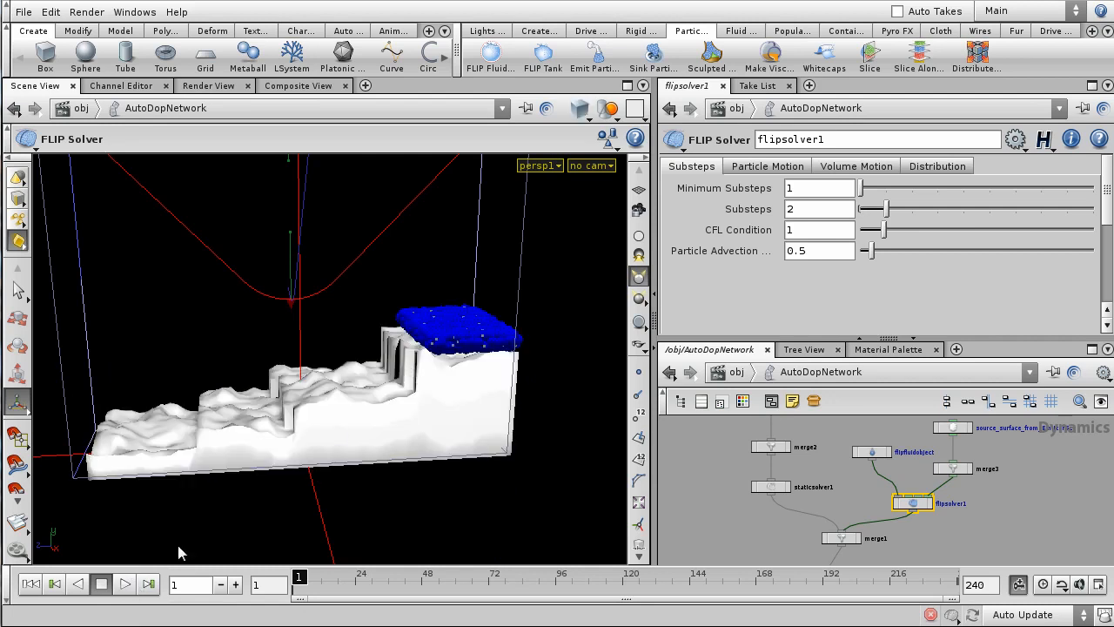
# - Play the simulation to frame 108, then rewind it to frame 1
pyautogui.click(124, 587)
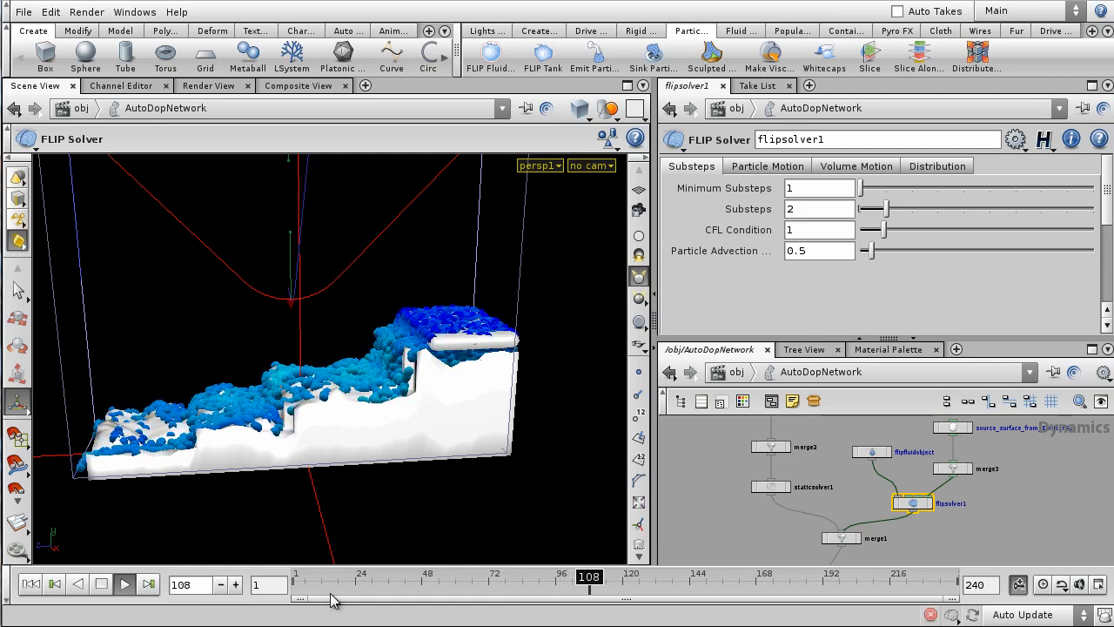
pyautogui.moveTo(332, 585); pyautogui.dragTo(294, 584)
pyautogui.scroll(-2, 815, 529)
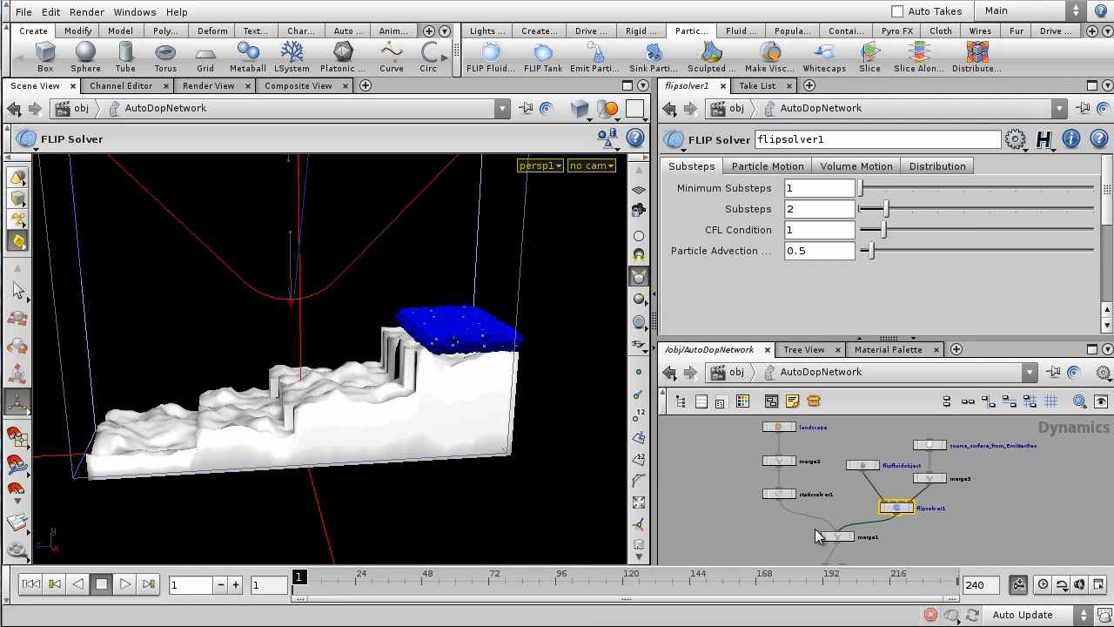
pyautogui.scroll(4, 1000, 501)
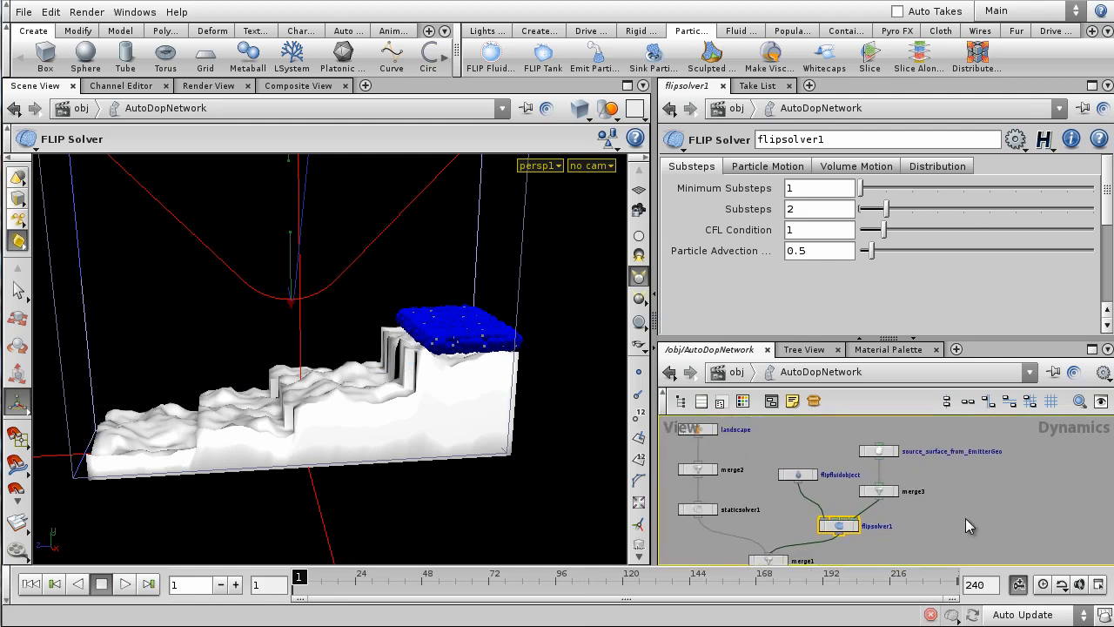
# - Set the FLIP fluid object's particle visualization to plain Particles instead of sprites
pyautogui.click(789, 471)
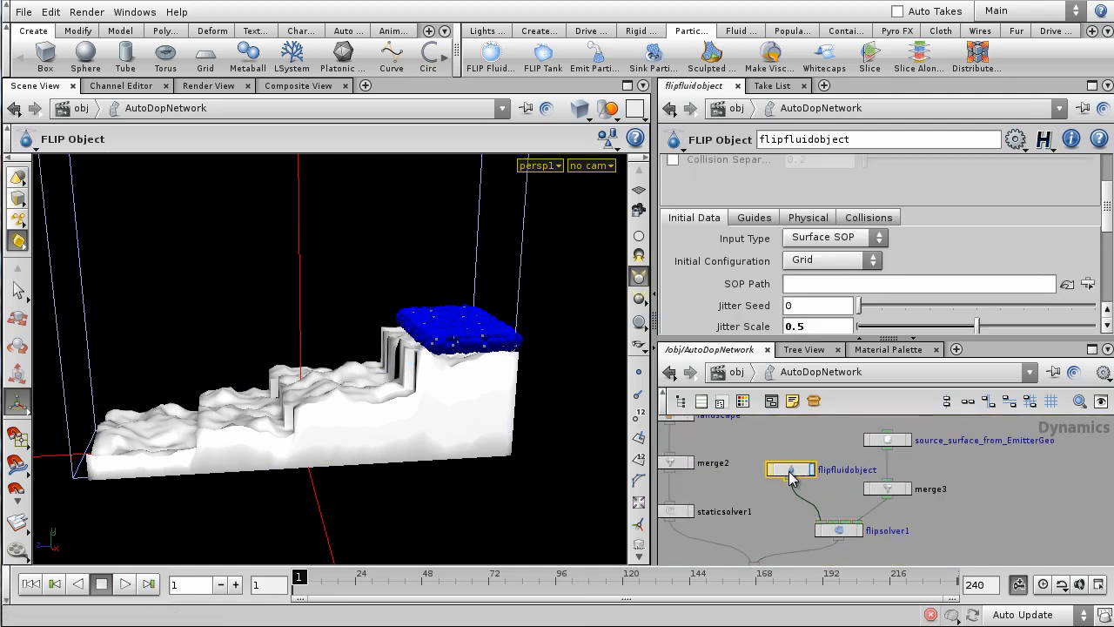
pyautogui.click(755, 219)
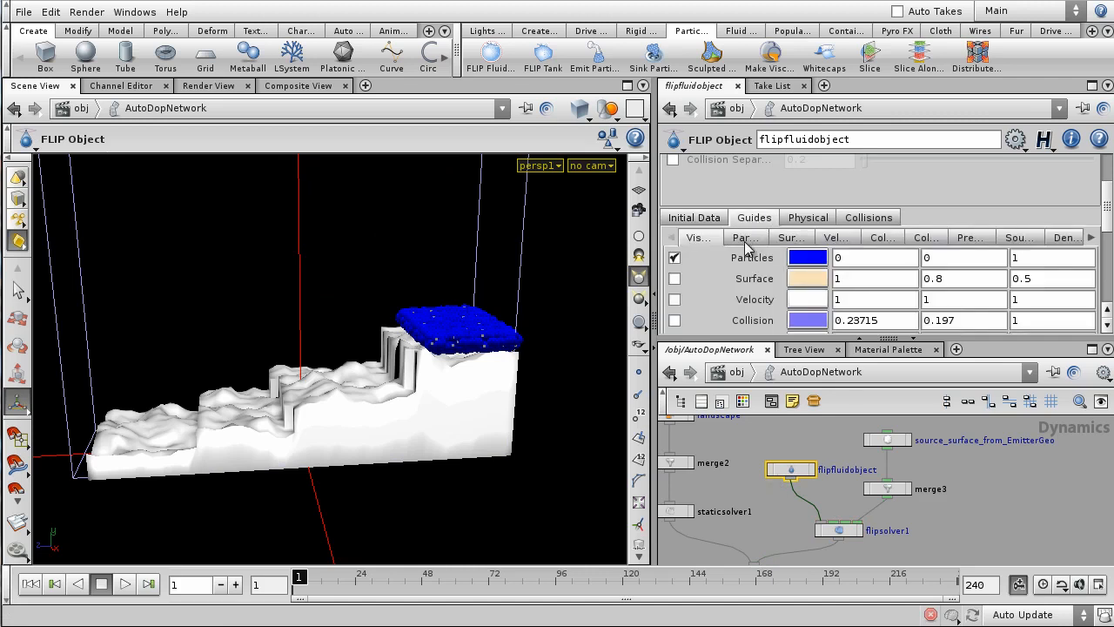
pyautogui.click(743, 238)
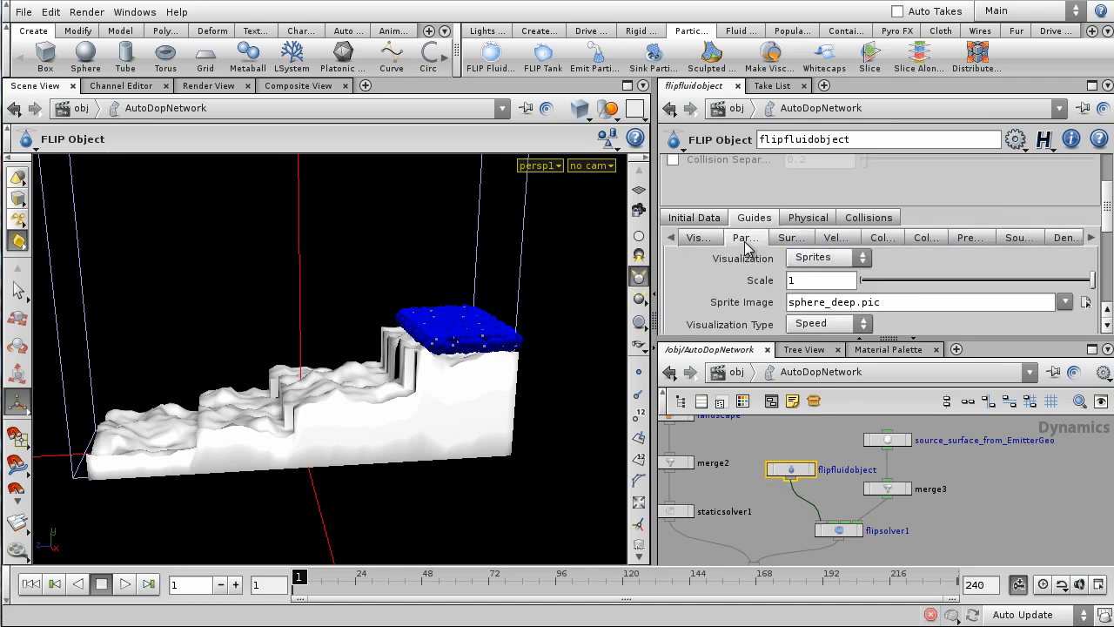
pyautogui.click(831, 257)
pyautogui.click(809, 319)
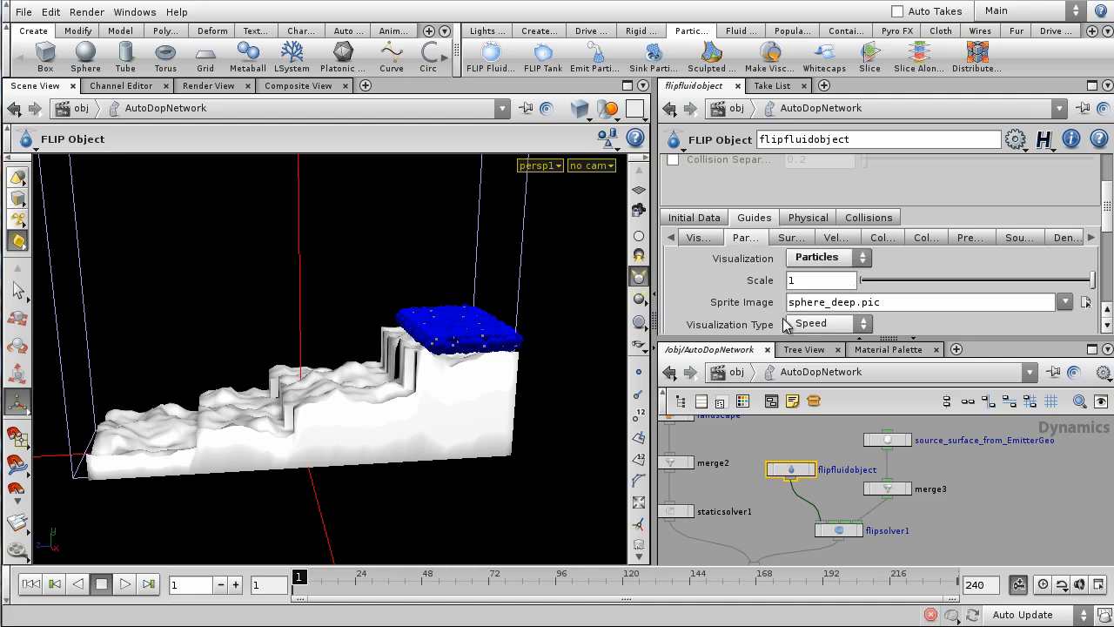
# - Switch the viewport to wireframe and frame the terrain from the right-side orthographic view
pyautogui.moveTo(657, 288); pyautogui.dragTo(734, 291)
pyautogui.keyDown('alt'); pyautogui.moveTo(473, 356); pyautogui.dragTo(520, 303, button='right'); pyautogui.keyUp('alt')
pyautogui.moveTo(520, 303)
pyautogui.keyDown('alt'); pyautogui.mouseDown()
pyautogui.moveTo(349, 285)
pyautogui.moveTo(422, 285)
pyautogui.moveTo(440, 318)
pyautogui.moveTo(533, 299)
pyautogui.mouseUp(); pyautogui.keyUp('alt')
pyautogui.hotkey('shift', 'w')
pyautogui.moveTo(533, 298); pyautogui.dragTo(494, 333, button='right')
pyautogui.hotkey('space', '3')
pyautogui.hotkey('space', '4')
pyautogui.moveTo(460, 452); pyautogui.dragTo(549, 253, button='middle')
pyautogui.moveTo(462, 398); pyautogui.dragTo(630, 291, button='right')
pyautogui.moveTo(630, 291); pyautogui.dragTo(450, 414, button='middle')
pyautogui.moveTo(450, 414); pyautogui.dragTo(496, 381, button='right')
pyautogui.moveTo(496, 381); pyautogui.dragTo(474, 419, button='middle')
pyautogui.moveTo(489, 409); pyautogui.dragTo(485, 399, button='right')
pyautogui.moveTo(389, 359)
pyautogui.mouseDown(button='middle')
pyautogui.moveTo(424, 346)
pyautogui.moveTo(372, 364)
pyautogui.mouseUp(button='middle')
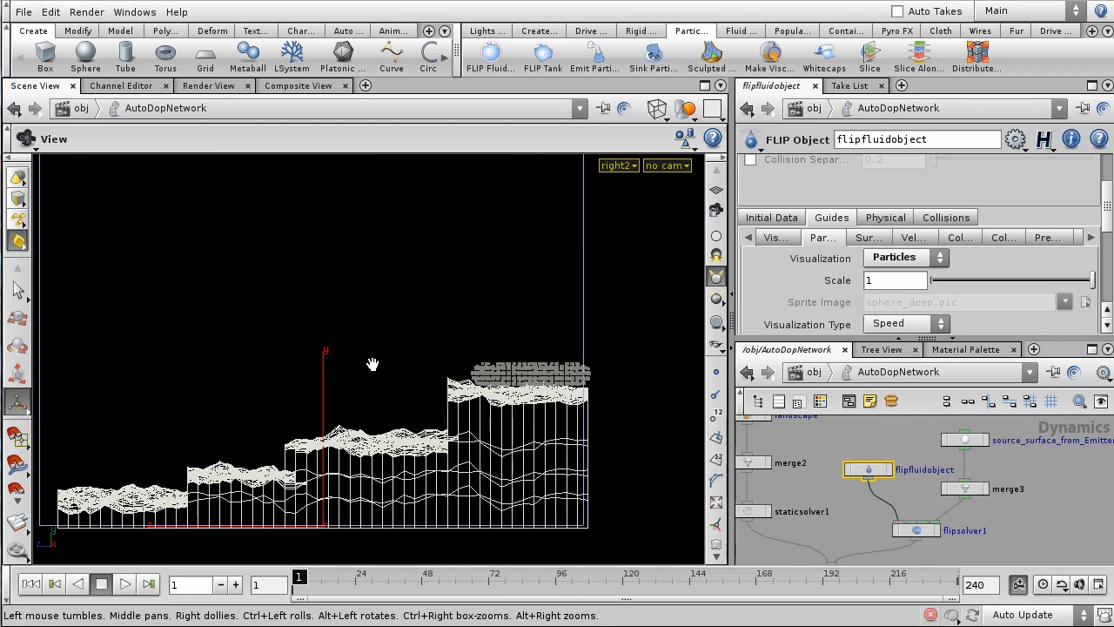
# - Turn on Closed Boundaries in the fluid object's Initial Data settings
pyautogui.click(771, 217)
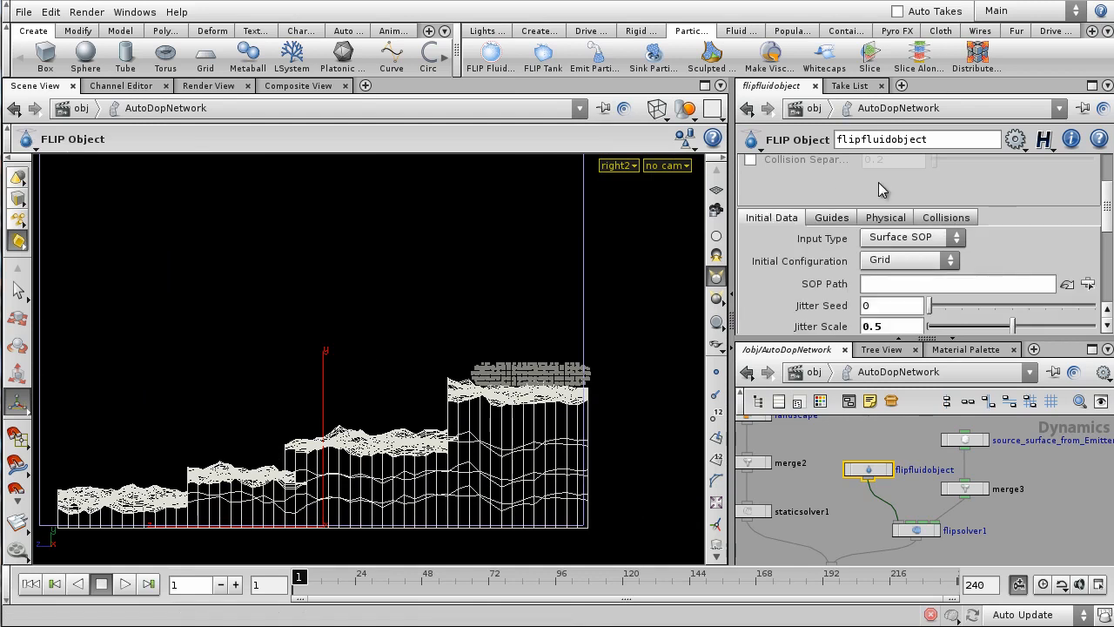
pyautogui.scroll(-5, 835, 197)
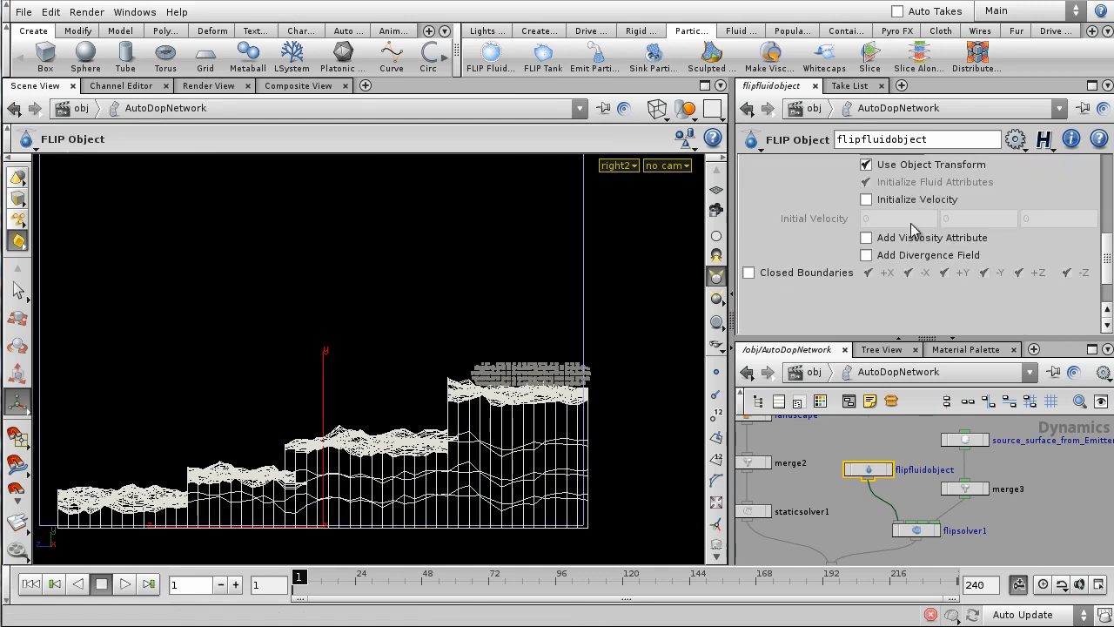
pyautogui.moveTo(794, 277)
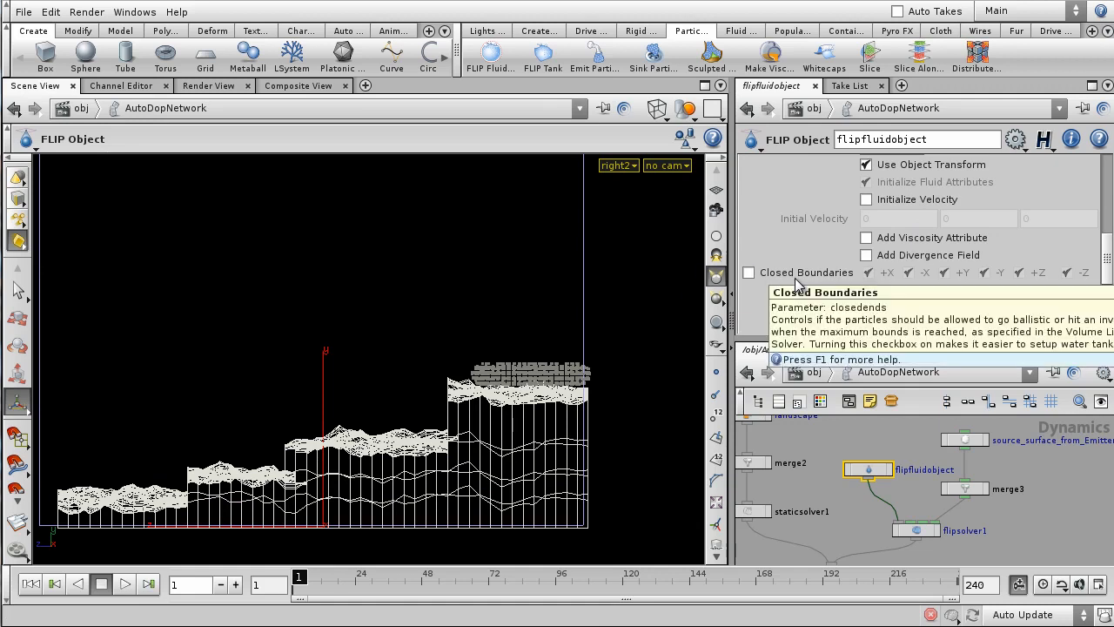
pyautogui.click(748, 273)
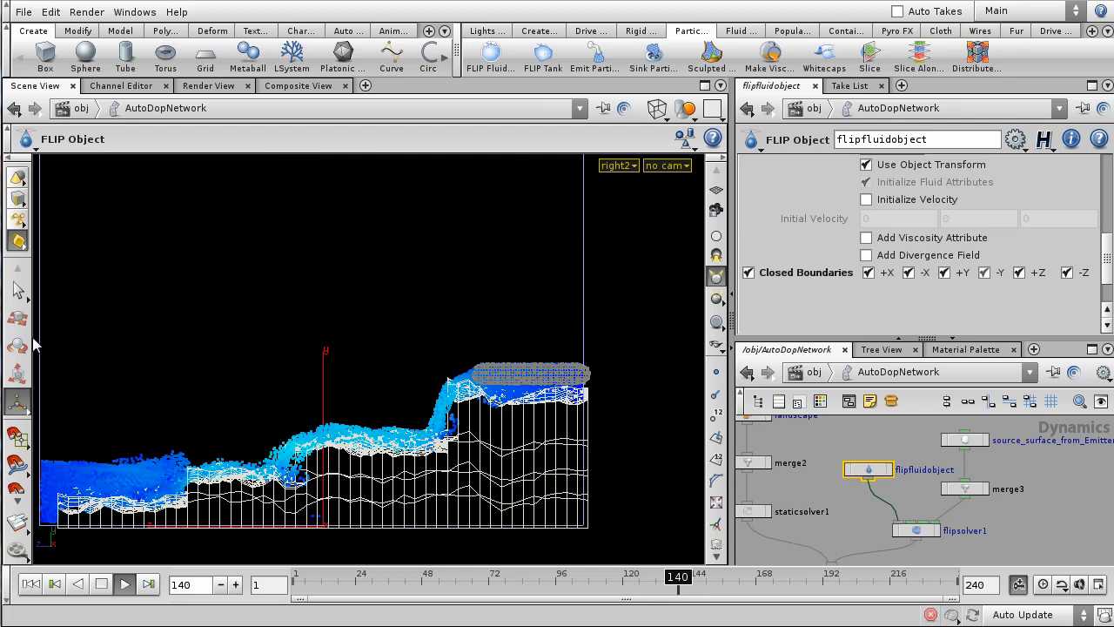
# - Uncheck the +Z closed boundary to leave that side open, then stop playback
pyautogui.click(1019, 273)
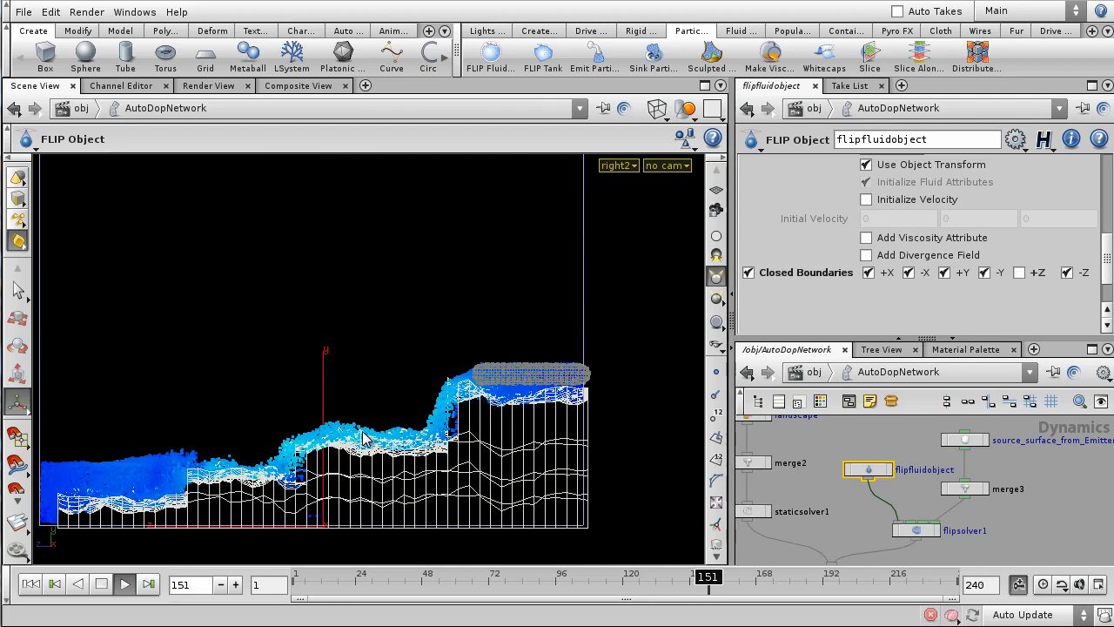
pyautogui.click(23, 585)
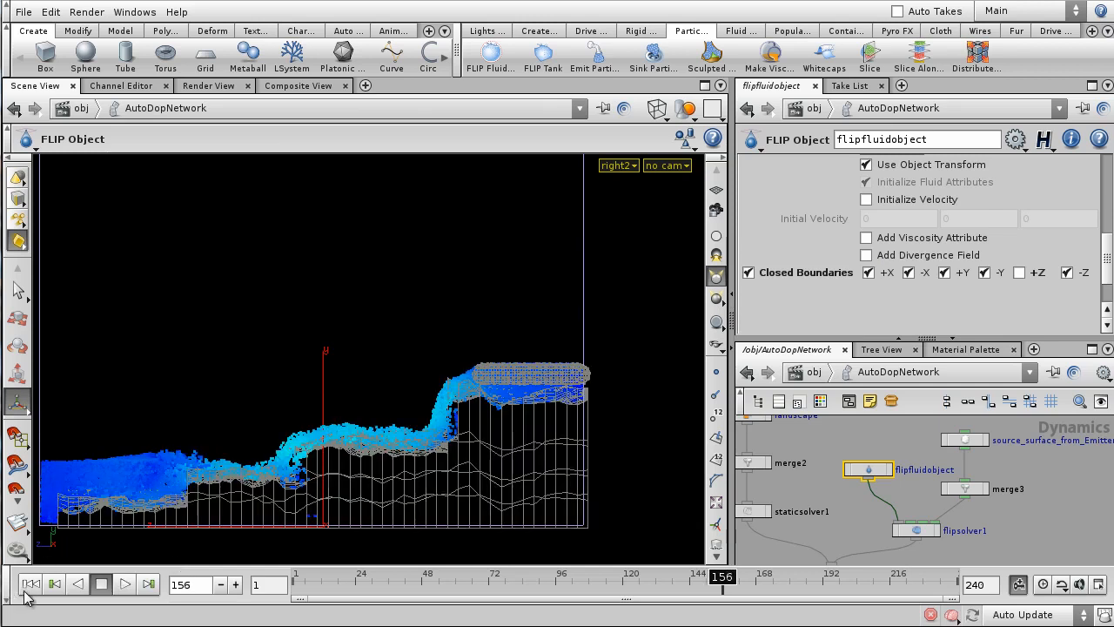
pyautogui.click(125, 584)
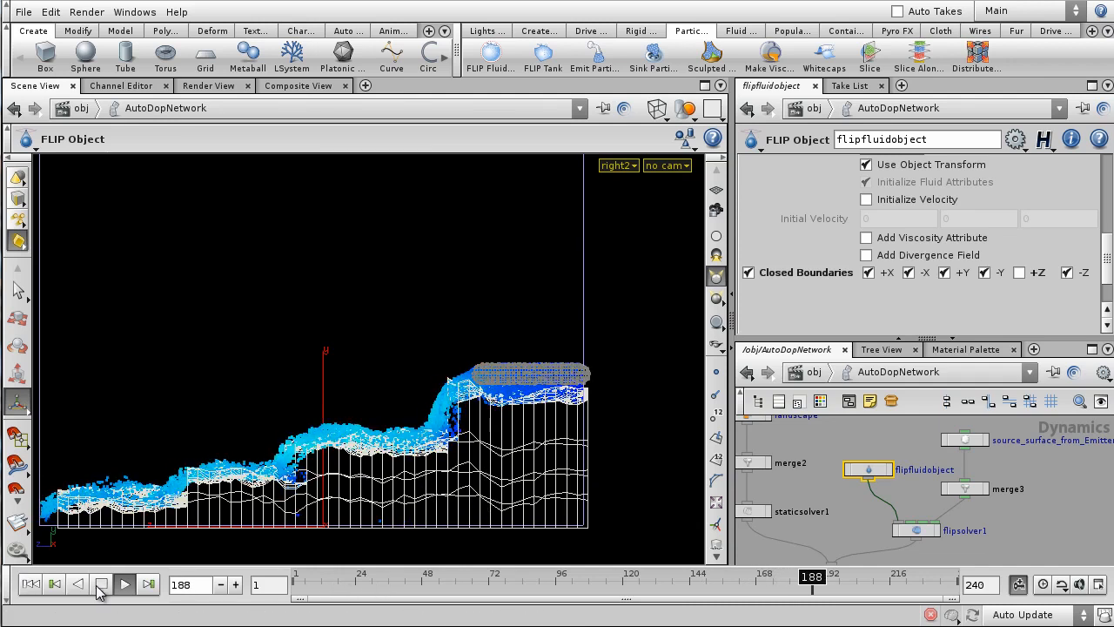
pyautogui.click(297, 579)
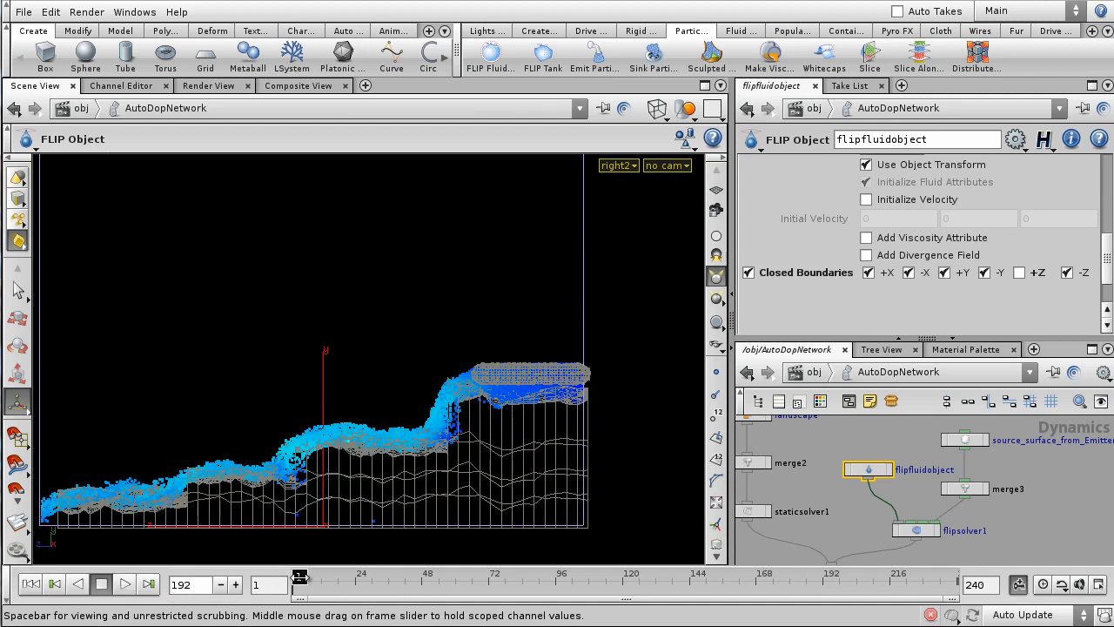
pyautogui.click(123, 584)
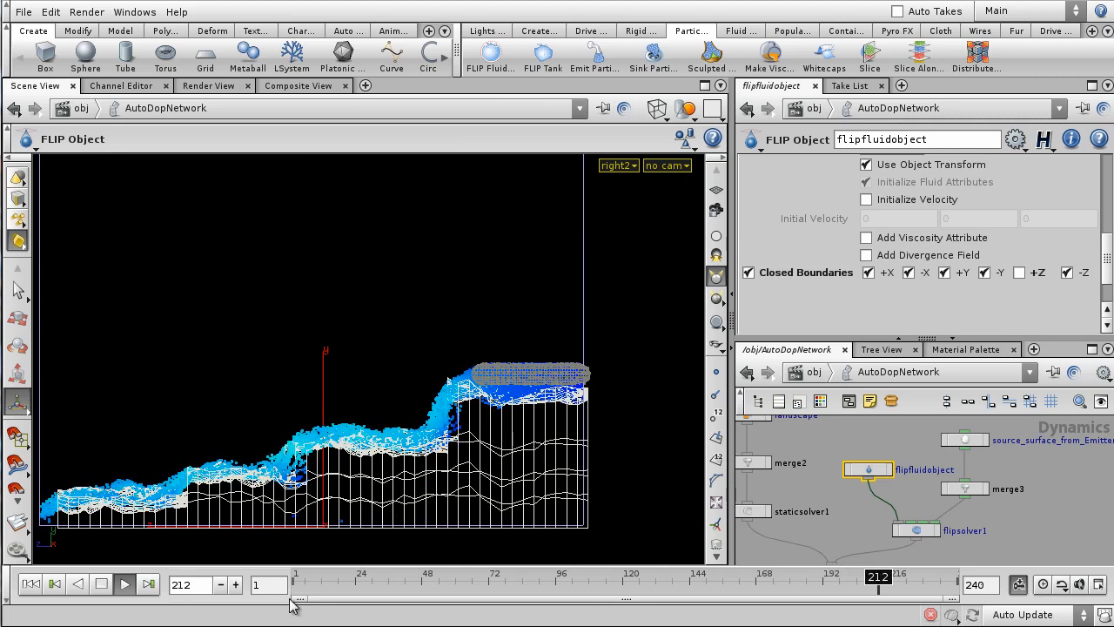
pyautogui.click(101, 584)
pyautogui.click(54, 584)
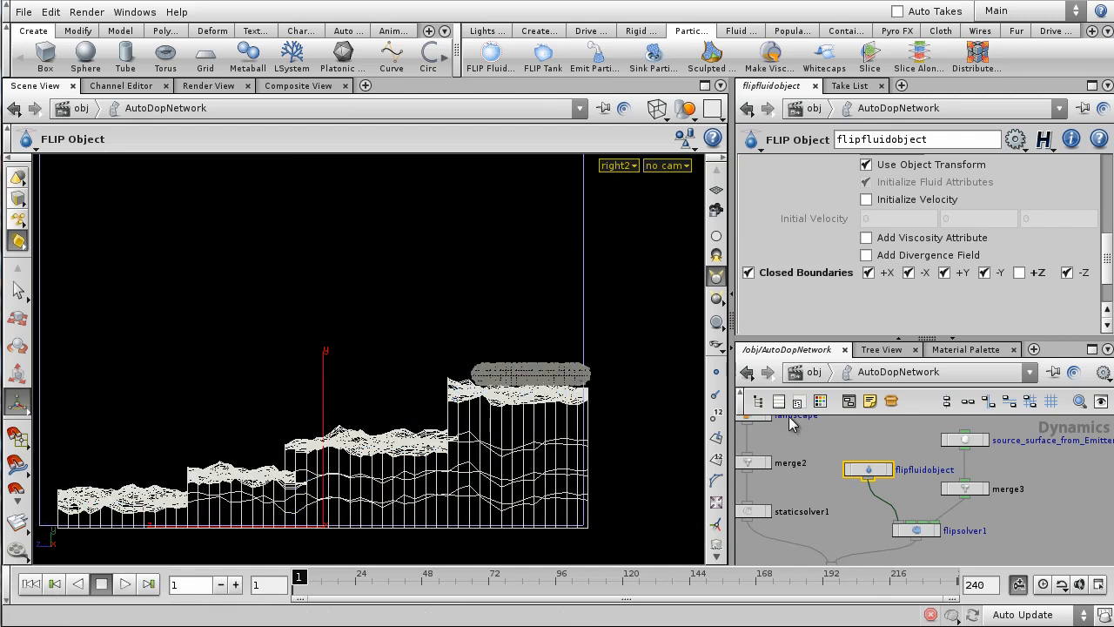
# - Go up to /obj, dive into EmitterGeo, and display create_surface_volume
pyautogui.click(814, 371)
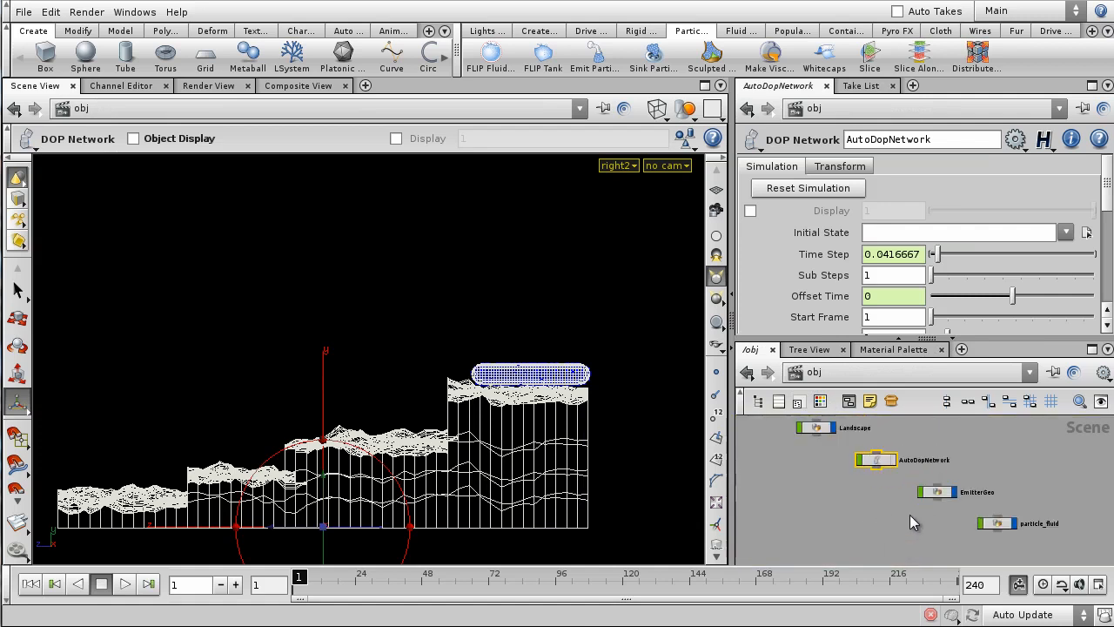
pyautogui.doubleClick(955, 494)
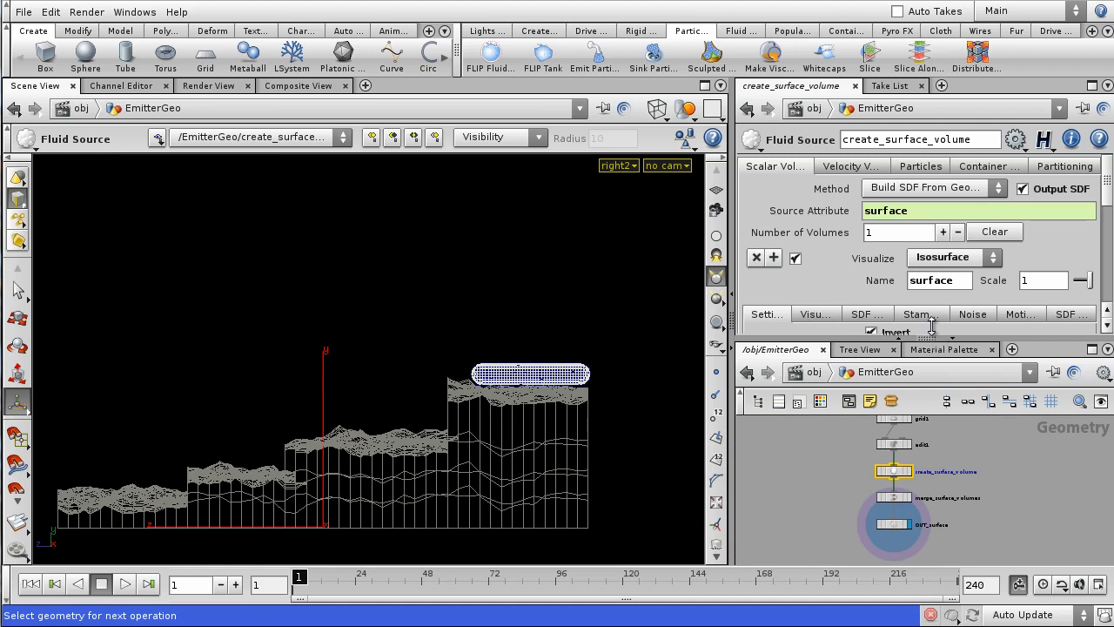
pyautogui.moveTo(935, 340); pyautogui.dragTo(937, 257)
pyautogui.scroll(5, 965, 437)
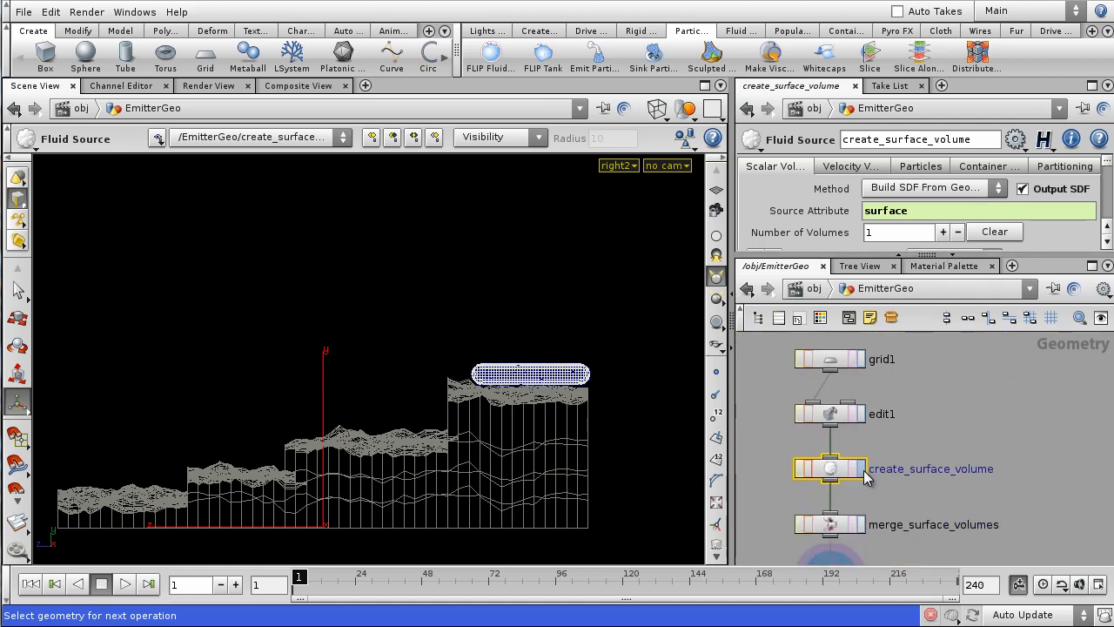
pyautogui.click(860, 471)
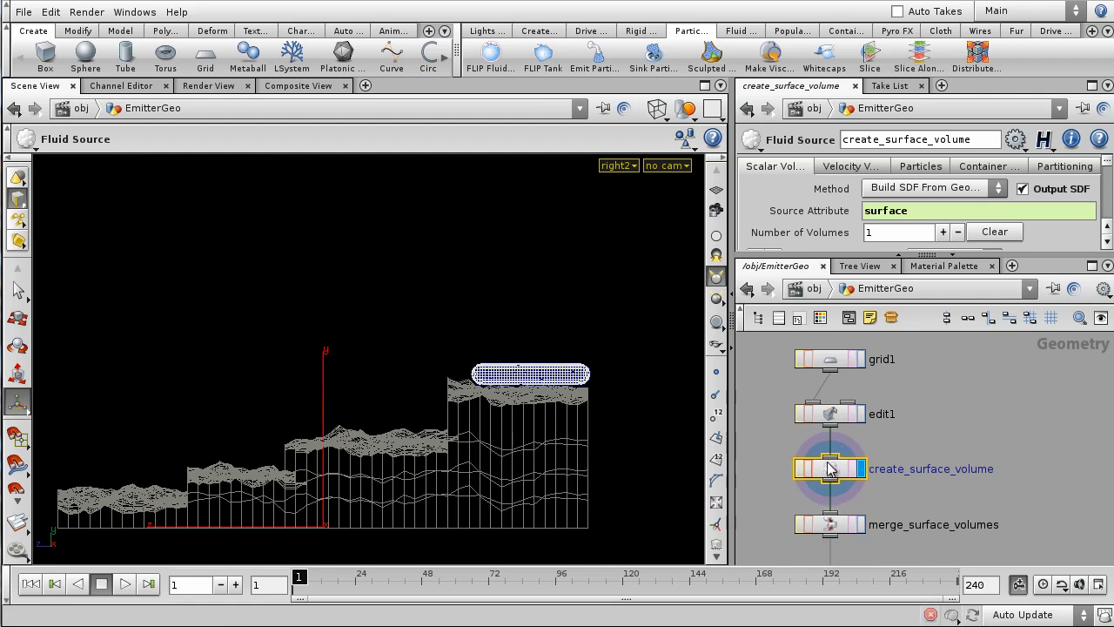
# - Turn off the surface volume's Visualize option and zoom in to preview the emitter points
pyautogui.click(800, 234)
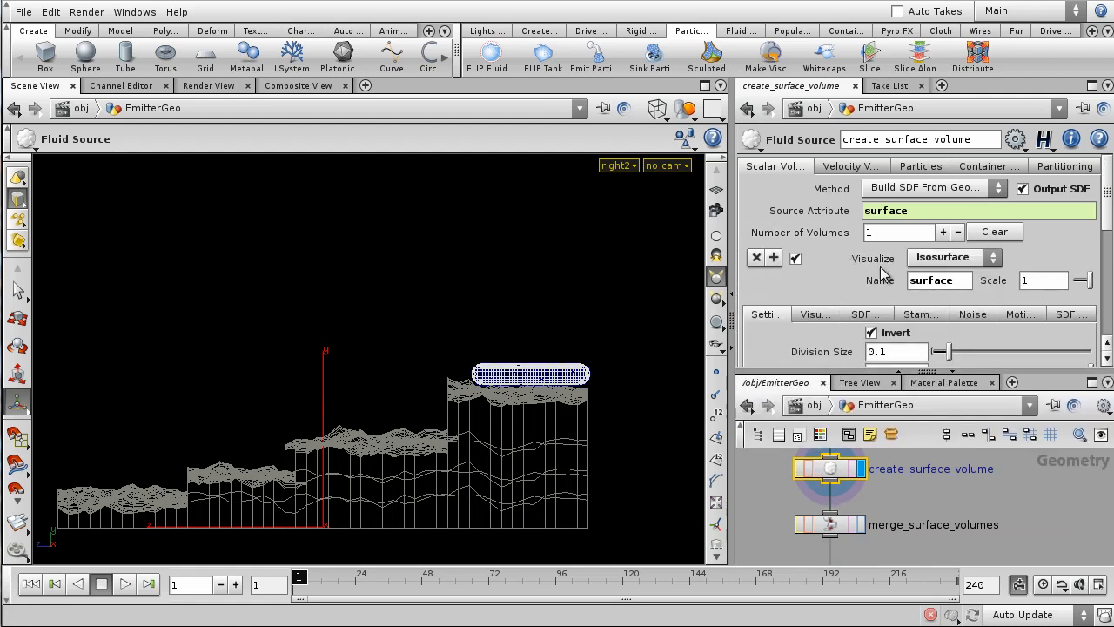
pyautogui.click(797, 260)
pyautogui.moveTo(532, 373); pyautogui.dragTo(413, 328, button='middle')
pyautogui.moveTo(413, 328); pyautogui.dragTo(621, 179, button='right')
pyautogui.moveTo(567, 242); pyautogui.dragTo(383, 318, button='middle')
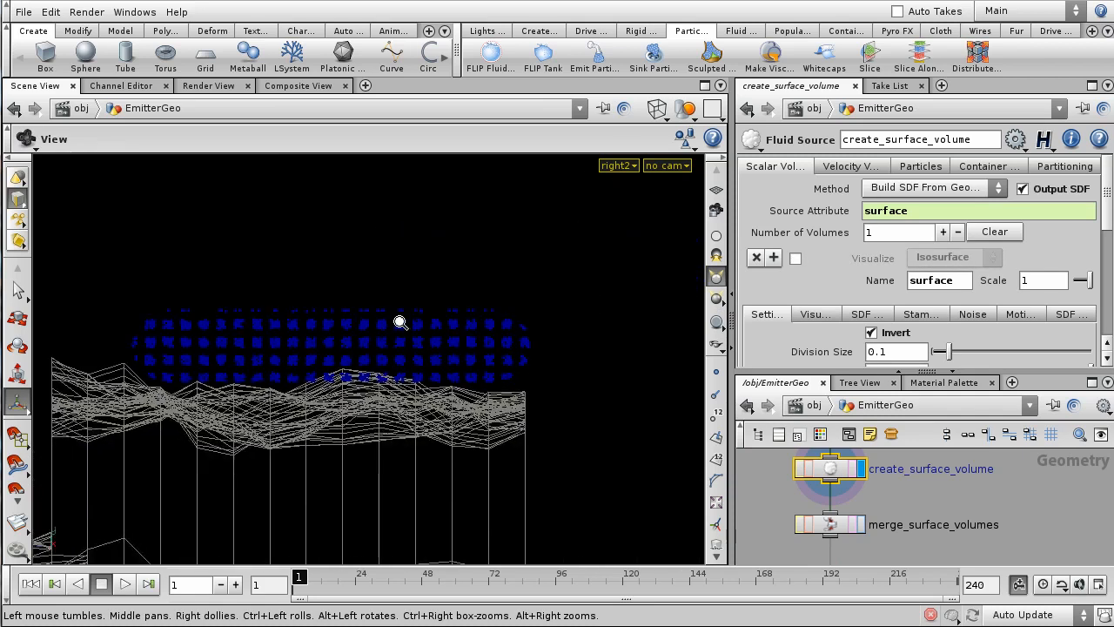
pyautogui.moveTo(383, 318); pyautogui.dragTo(524, 360, button='right')
pyautogui.moveTo(336, 330); pyautogui.dragTo(401, 345, button='middle')
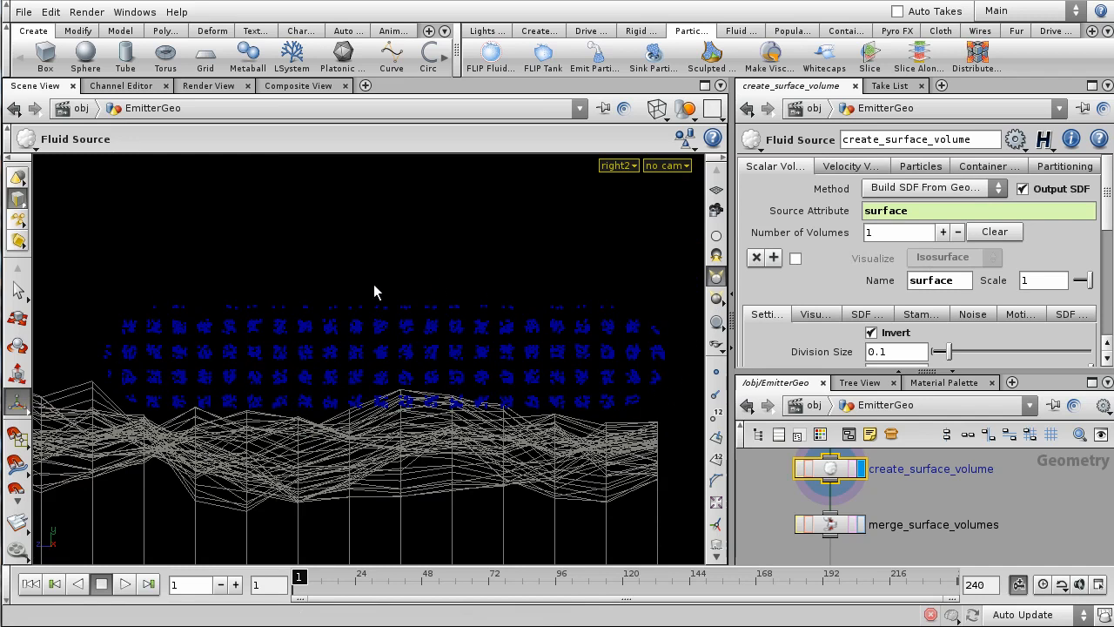
pyautogui.moveTo(317, 577)
pyautogui.mouseDown()
pyautogui.moveTo(343, 575)
pyautogui.moveTo(297, 575)
pyautogui.mouseUp()
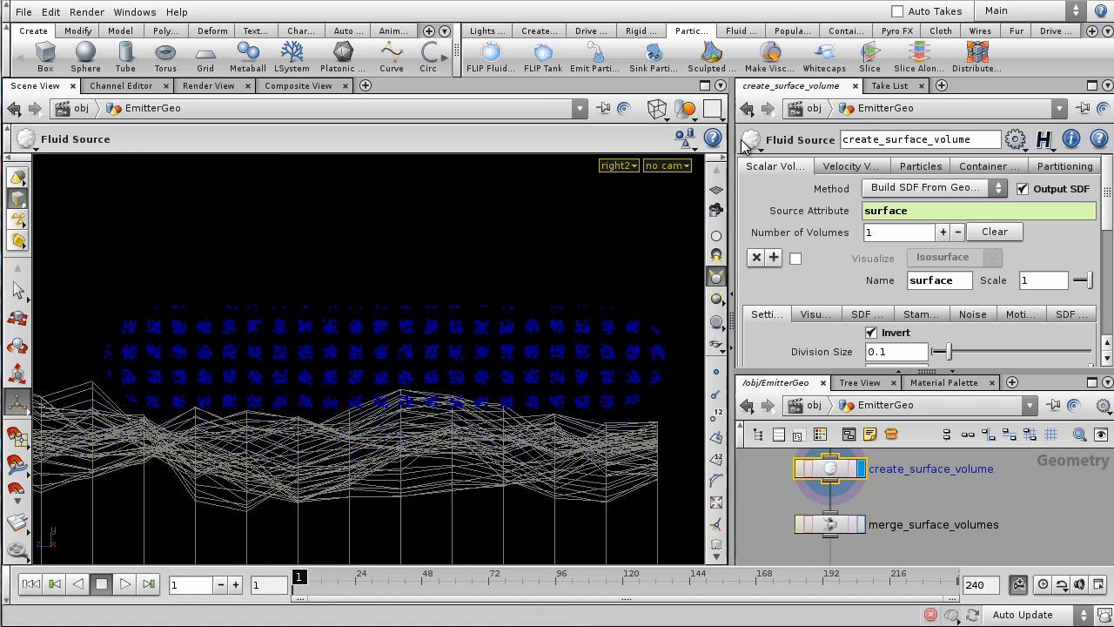
# - Hide all other objects so only the emitter shows, then step through frames
pyautogui.click(686, 108)
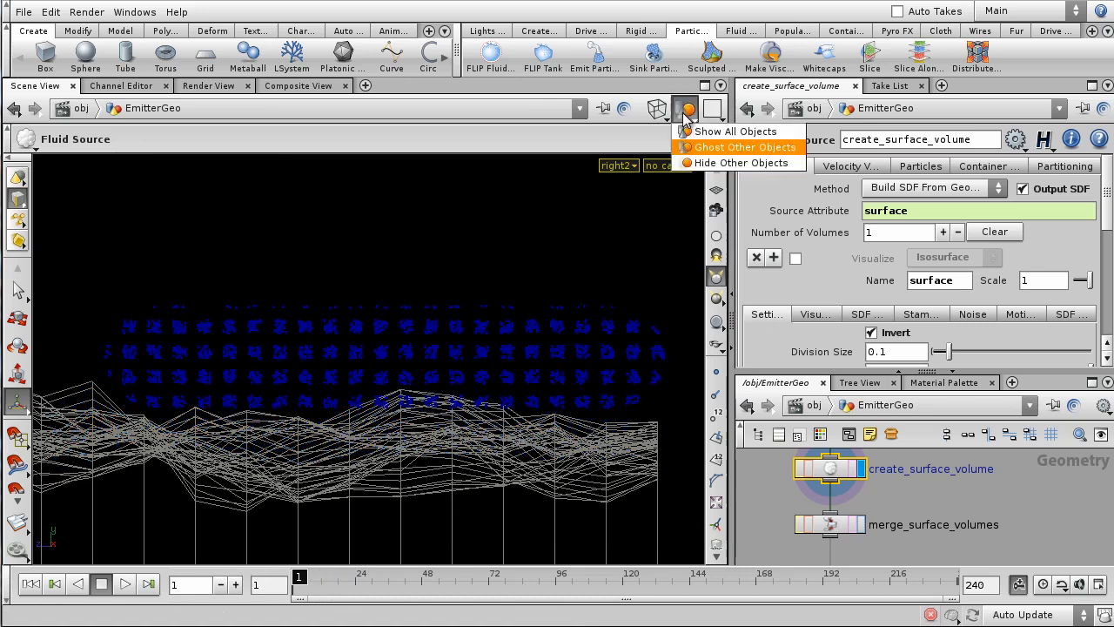
pyautogui.click(697, 165)
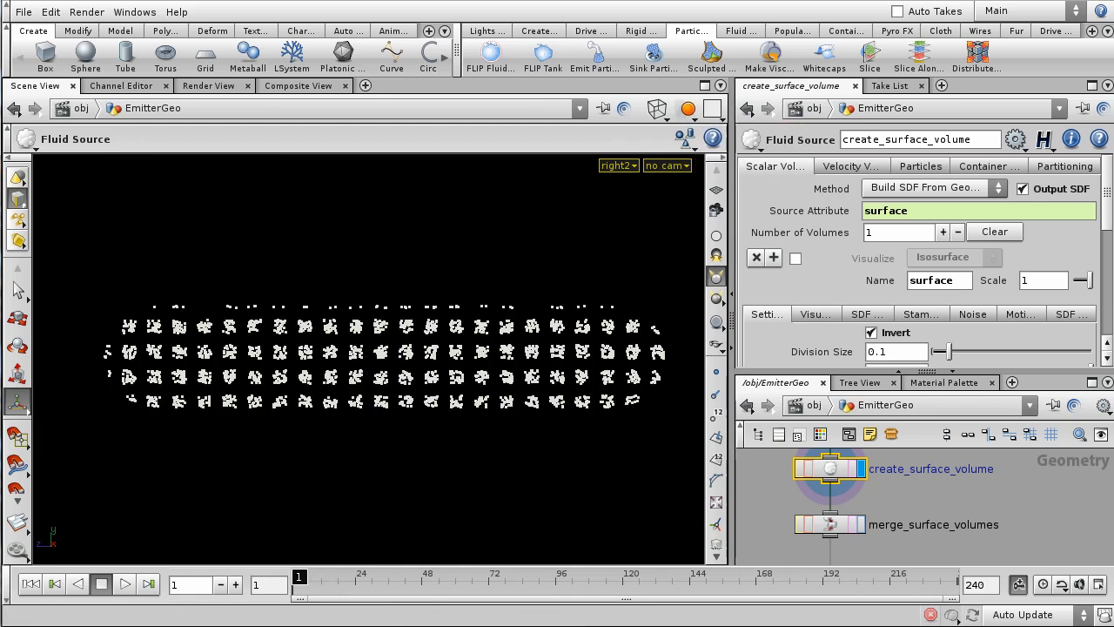
pyautogui.moveTo(297, 576); pyautogui.dragTo(292, 600)
pyautogui.moveTo(929, 376); pyautogui.dragTo(931, 230)
pyautogui.scroll(-4, 908, 402)
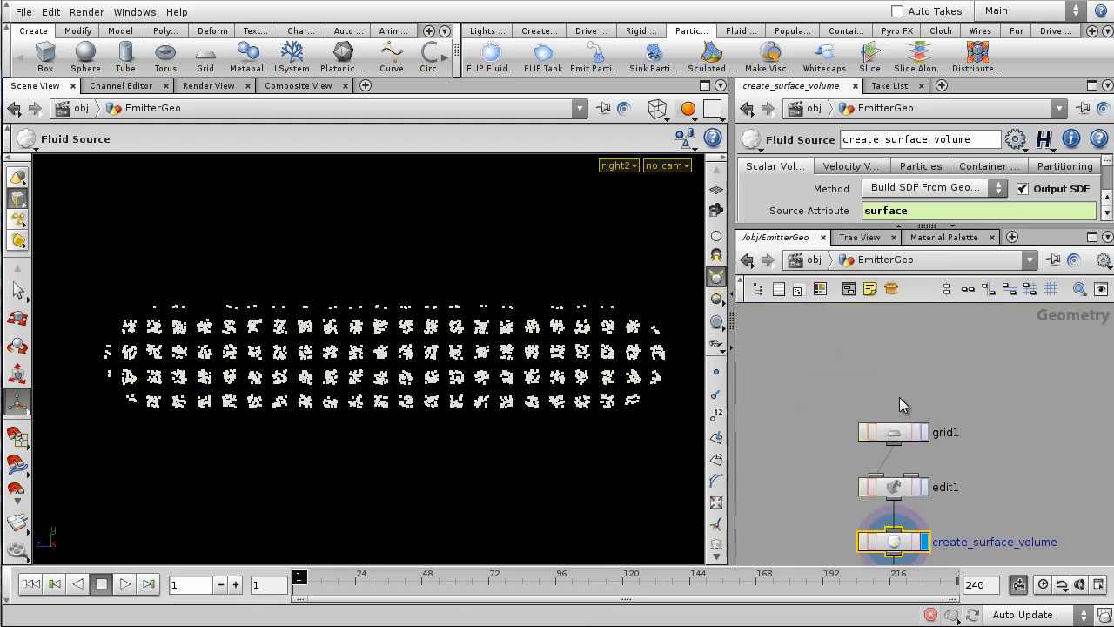
# - Insert a Mountain node between edit1 and create_surface_volume and display it
pyautogui.moveTo(922, 464); pyautogui.dragTo(911, 370)
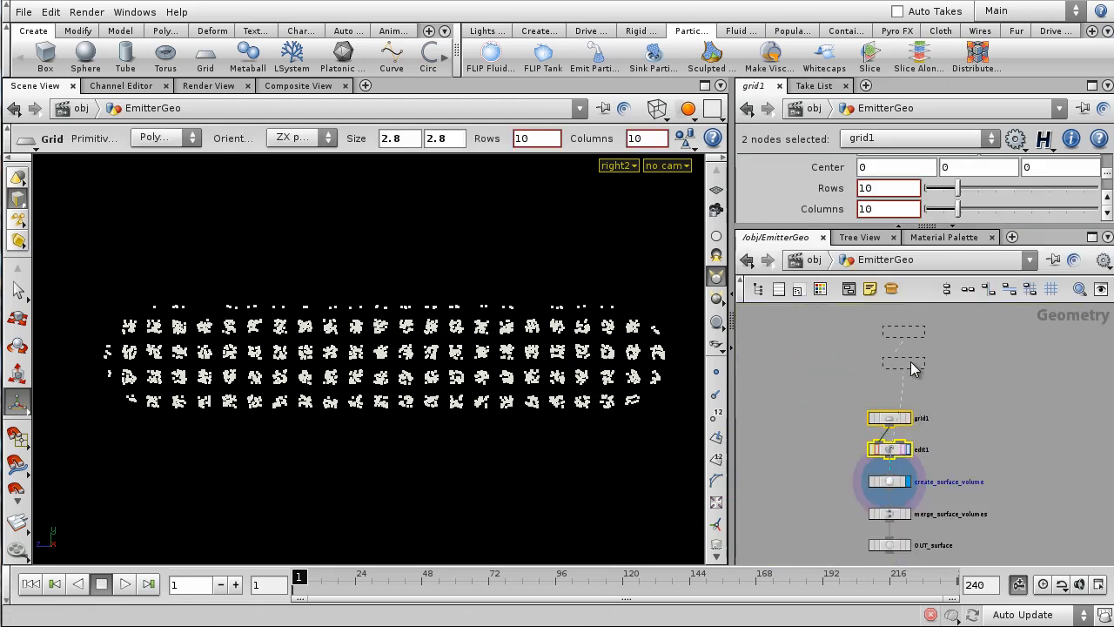
pyautogui.press('Tab')
pyautogui.write('mountain')
pyautogui.press('Return')
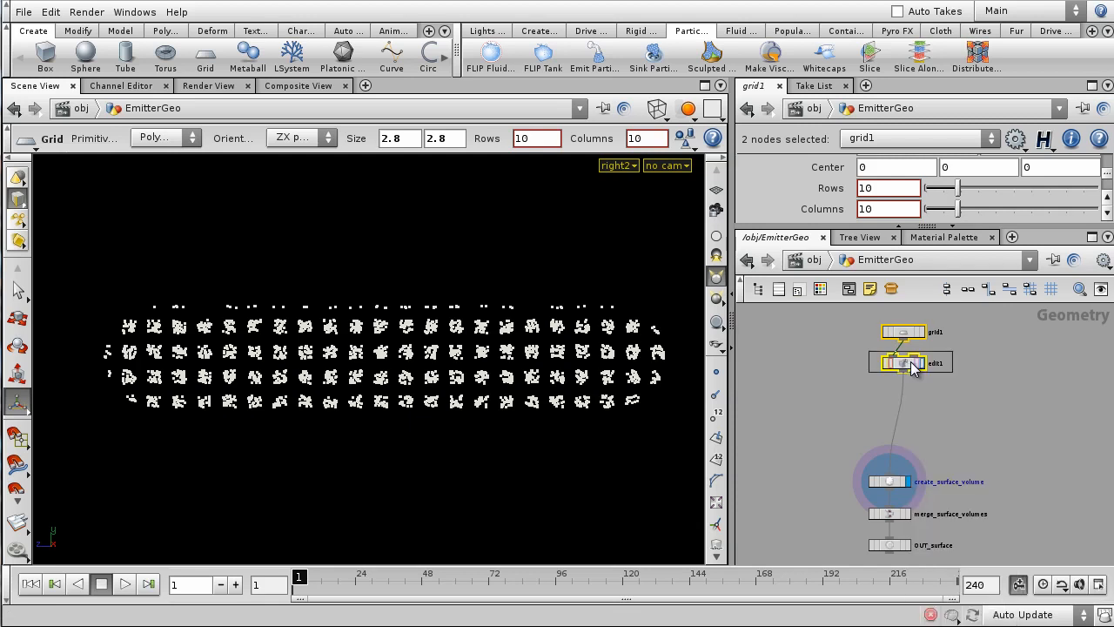
pyautogui.click(912, 396)
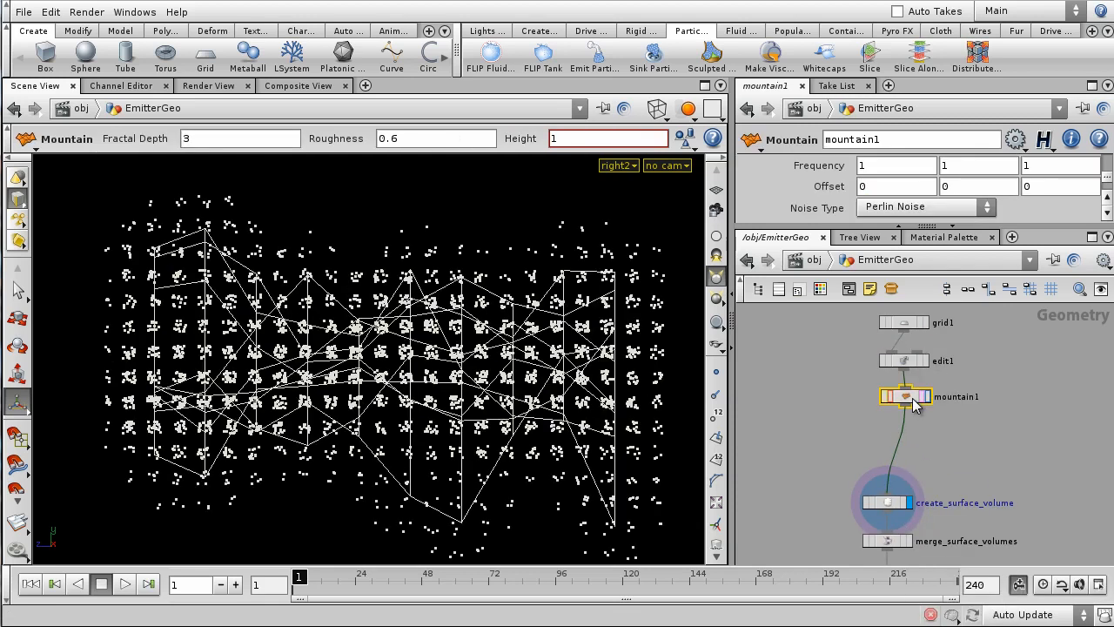
pyautogui.click(926, 398)
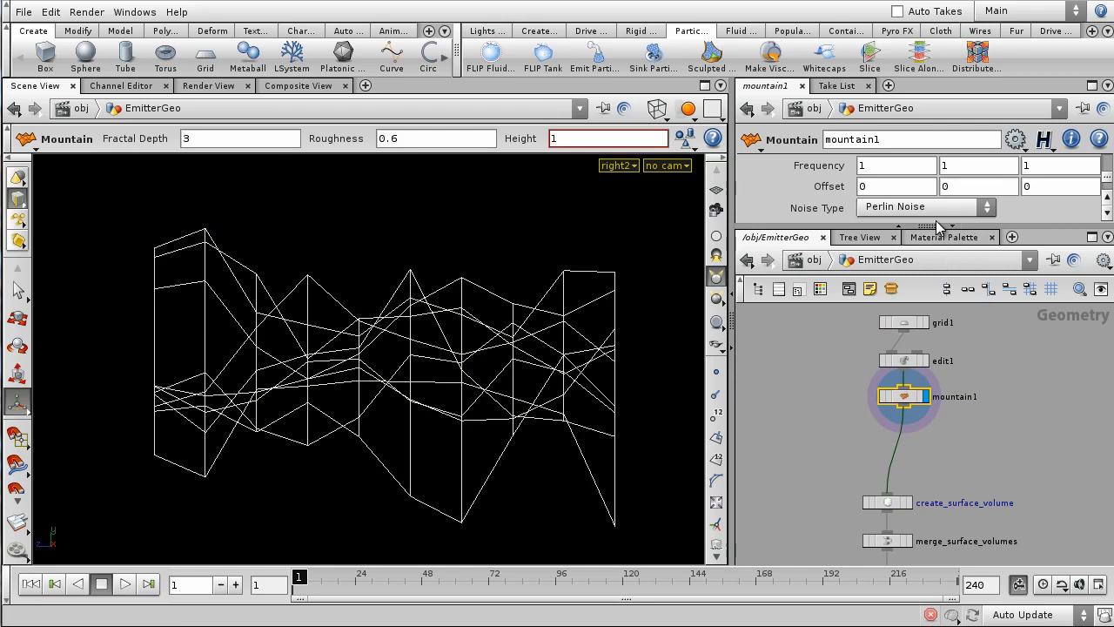
# - Lower mountain1's height to about 0.57
pyautogui.moveTo(937, 228); pyautogui.dragTo(940, 338)
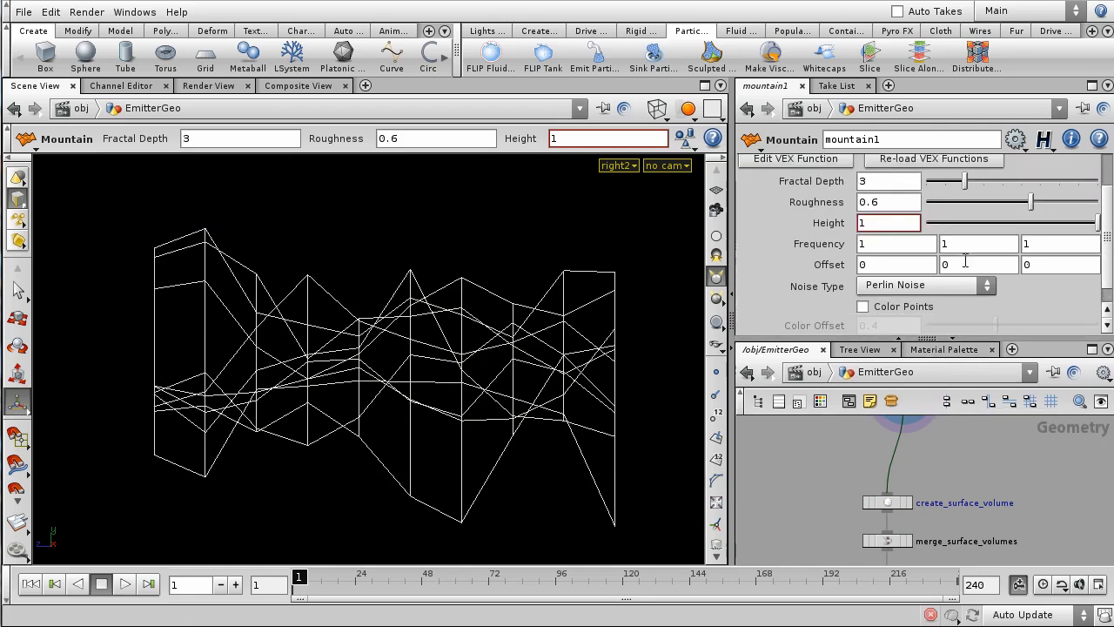
pyautogui.scroll(-2, 981, 248)
pyautogui.scroll(2, 984, 248)
pyautogui.moveTo(1093, 246); pyautogui.dragTo(1025, 253)
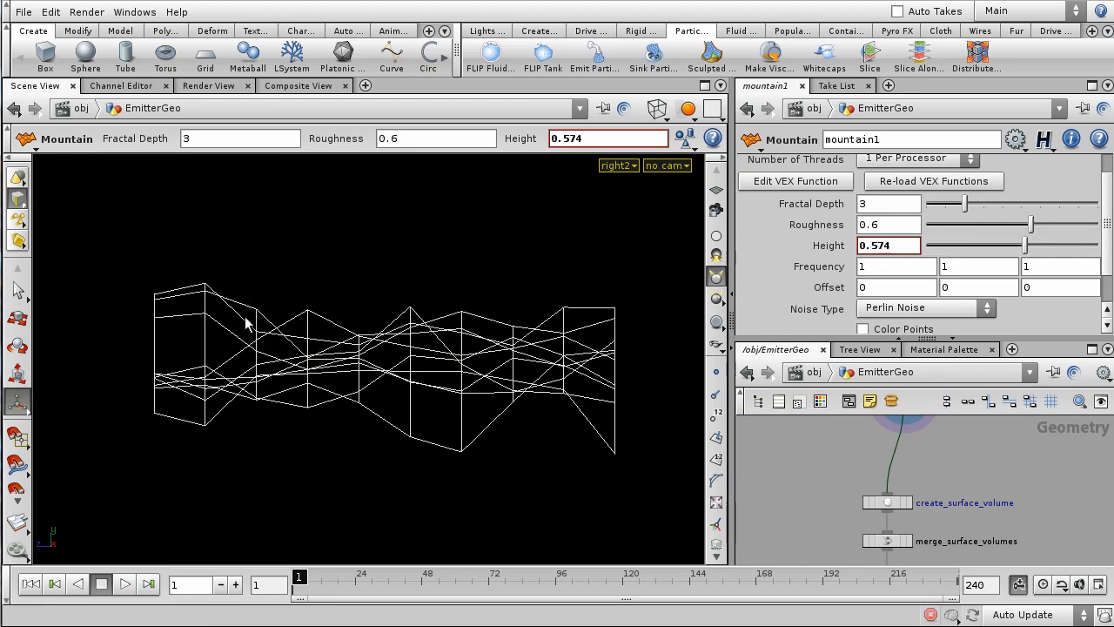
pyautogui.scroll(-3, 1021, 505)
pyautogui.scroll(4, 1021, 505)
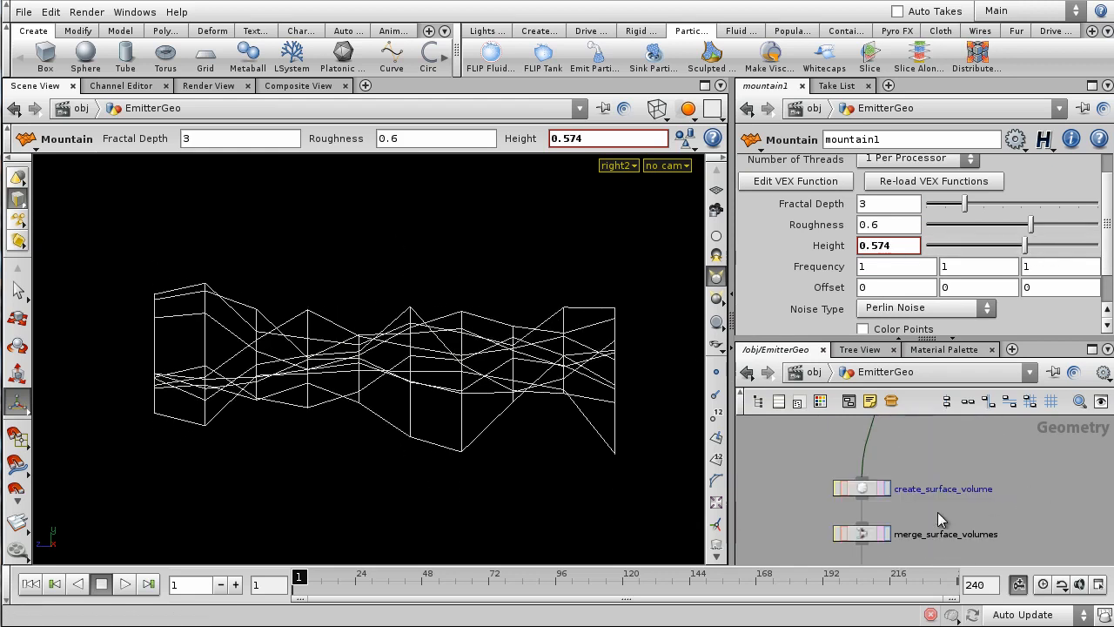
pyautogui.scroll(2, 921, 514)
# - Display create_surface_volume again and scrub early frames to preview the source points
pyautogui.click(874, 480)
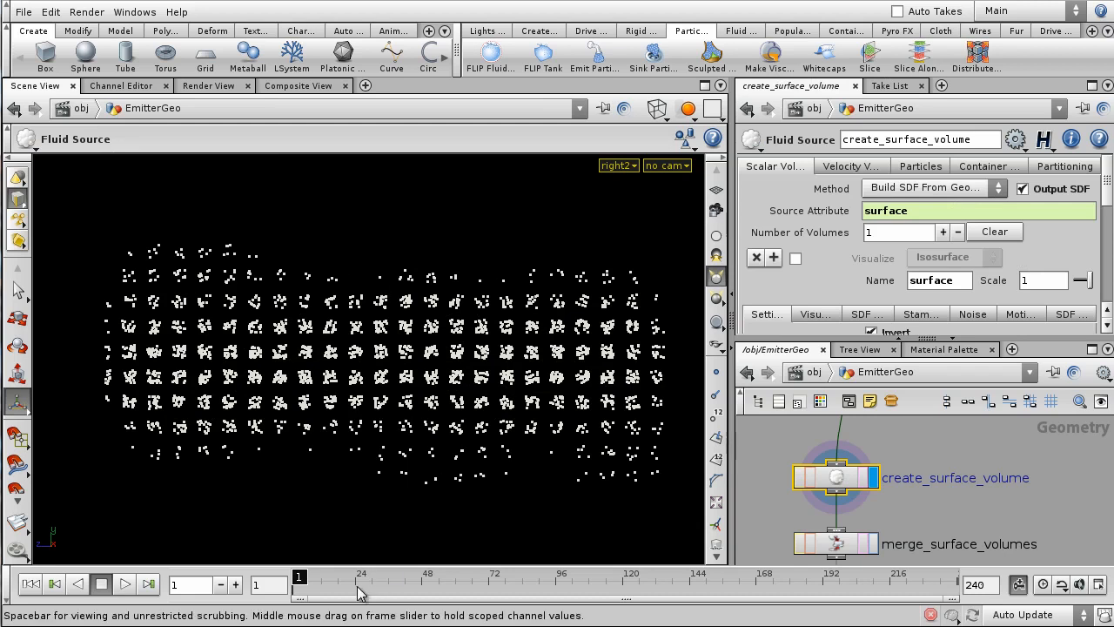
pyautogui.moveTo(311, 577); pyautogui.dragTo(343, 590)
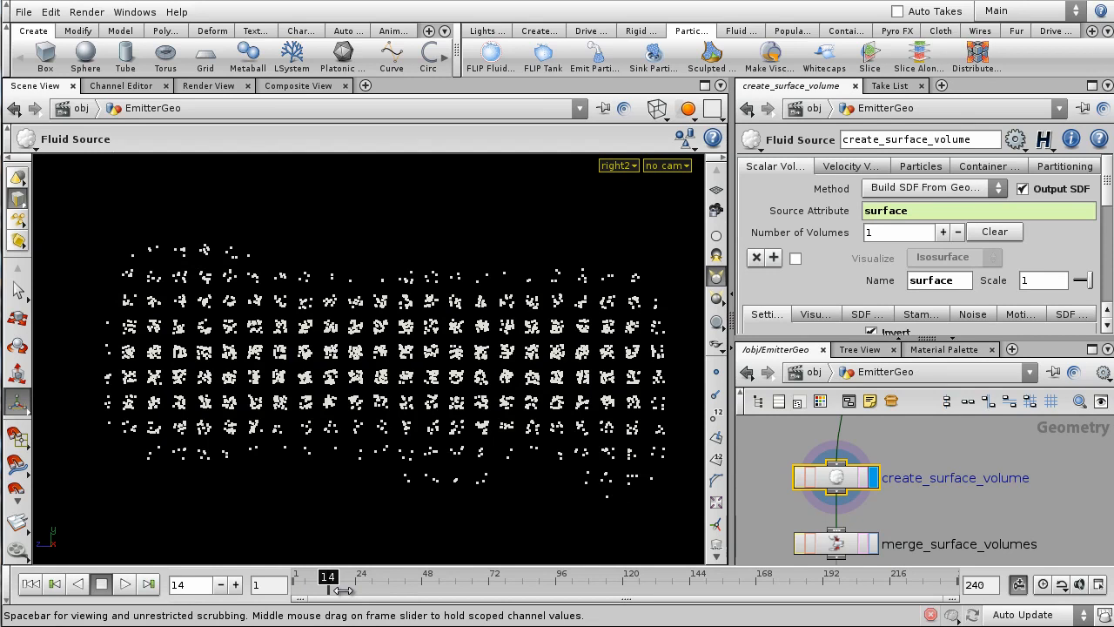
pyautogui.moveTo(344, 590); pyautogui.dragTo(292, 590)
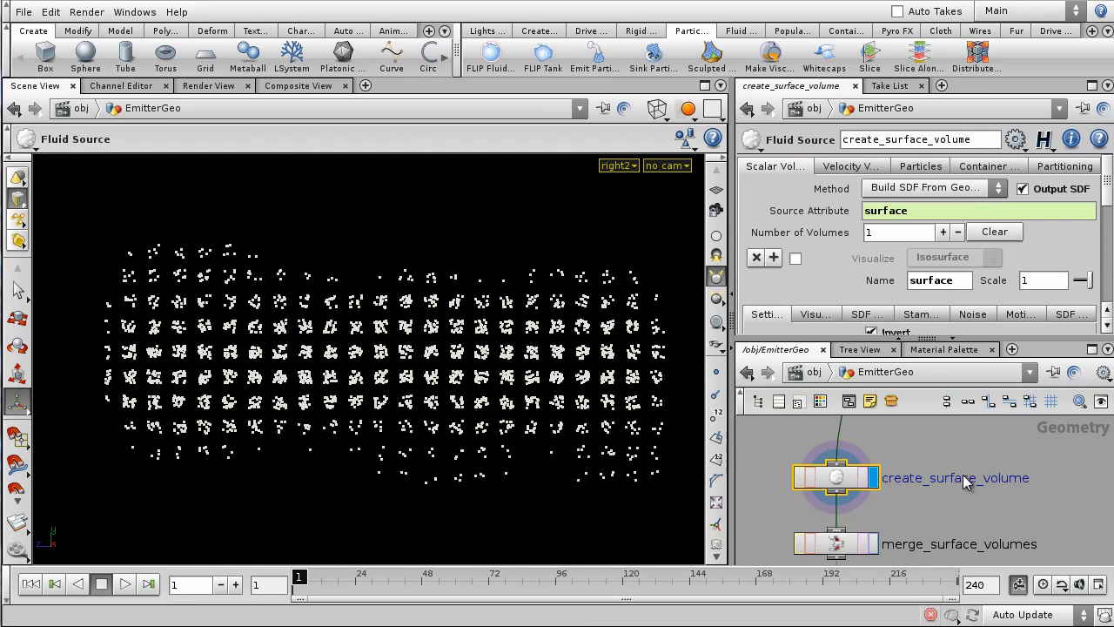
pyautogui.scroll(-4, 1005, 434)
pyautogui.moveTo(1024, 465); pyautogui.dragTo(977, 570, button='middle')
pyautogui.scroll(3, 962, 536)
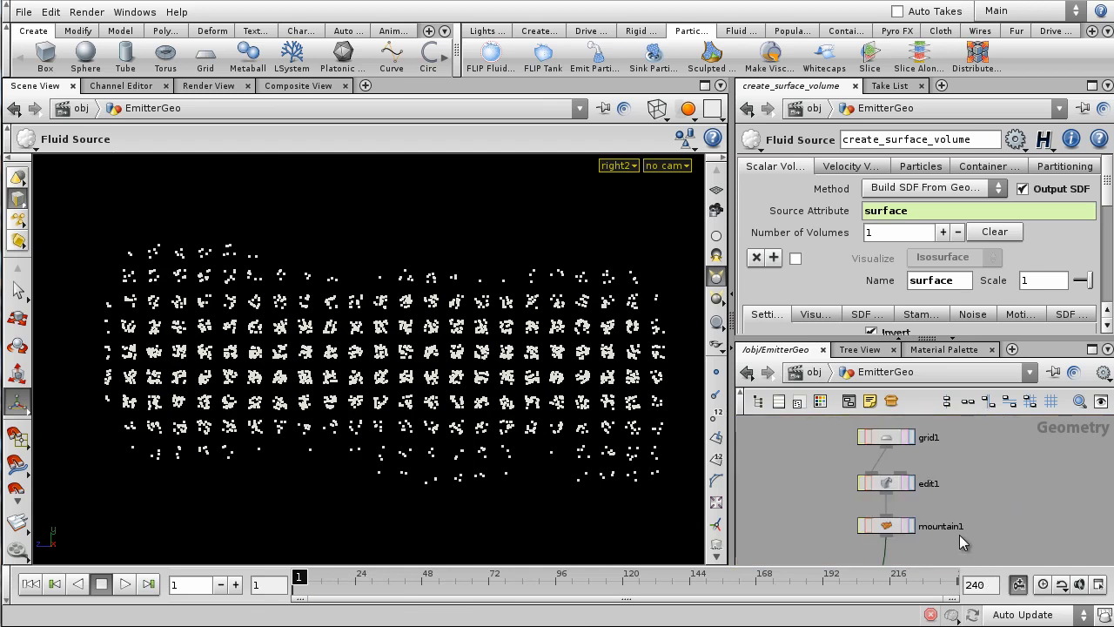
# - Enter $FF in mountain1's middle Offset and scrub to frame 48 to check it
pyautogui.click(908, 525)
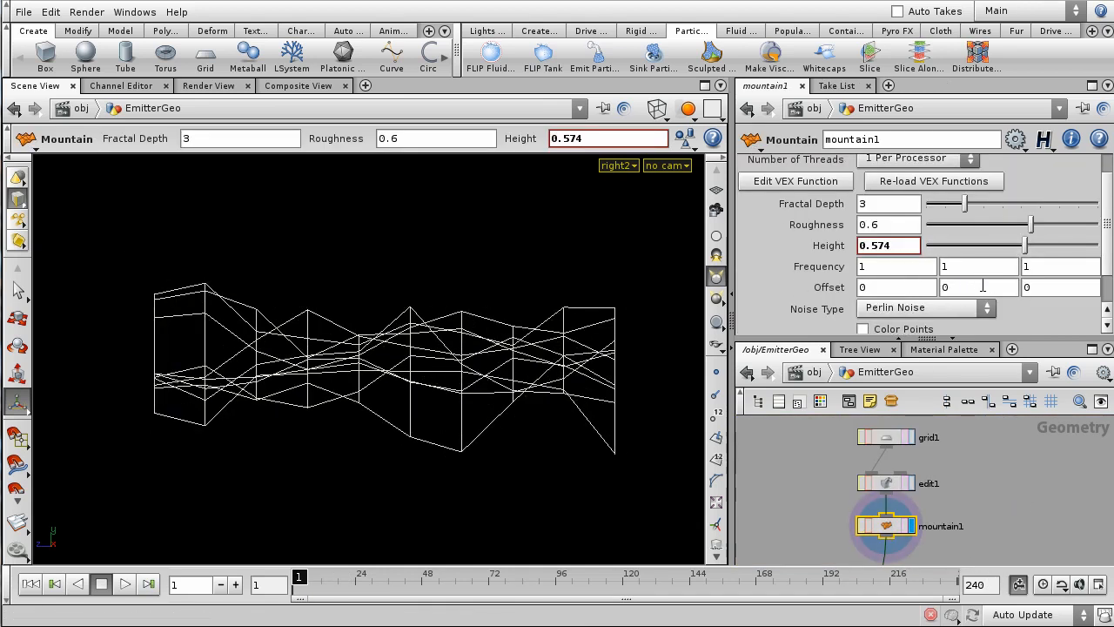
pyautogui.write('$FF')
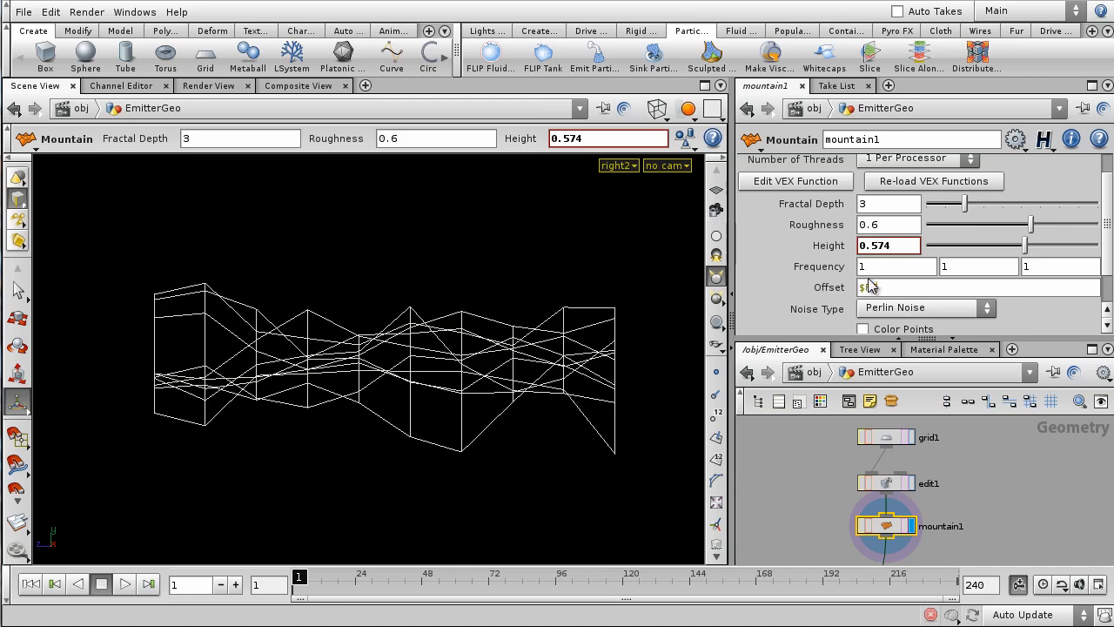
pyautogui.press('Return')
pyautogui.click(818, 289)
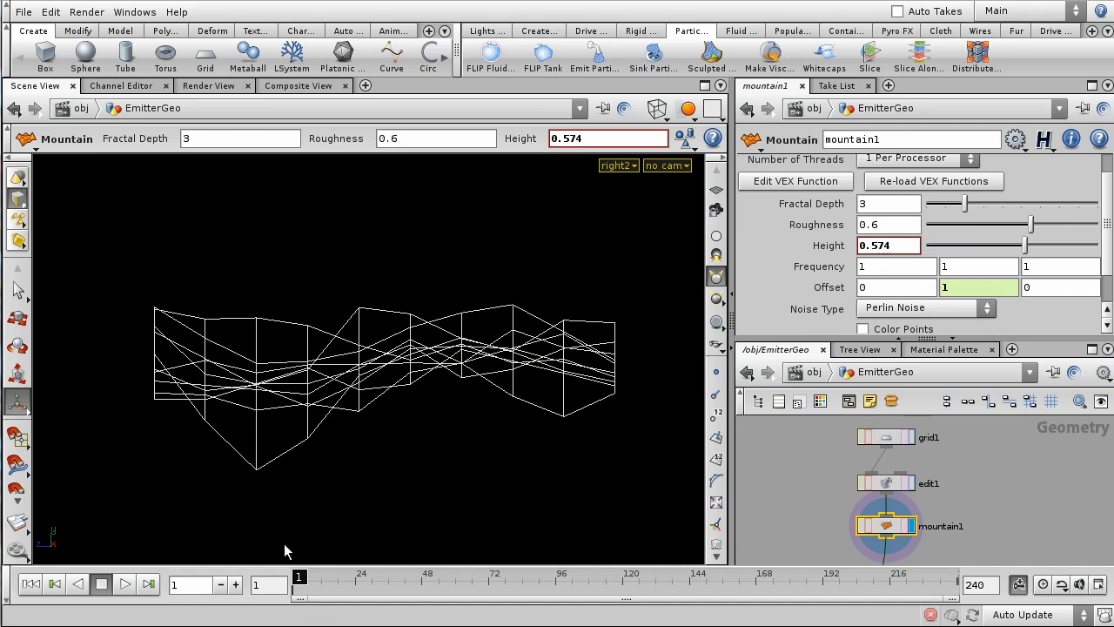
pyautogui.moveTo(299, 577); pyautogui.dragTo(422, 576)
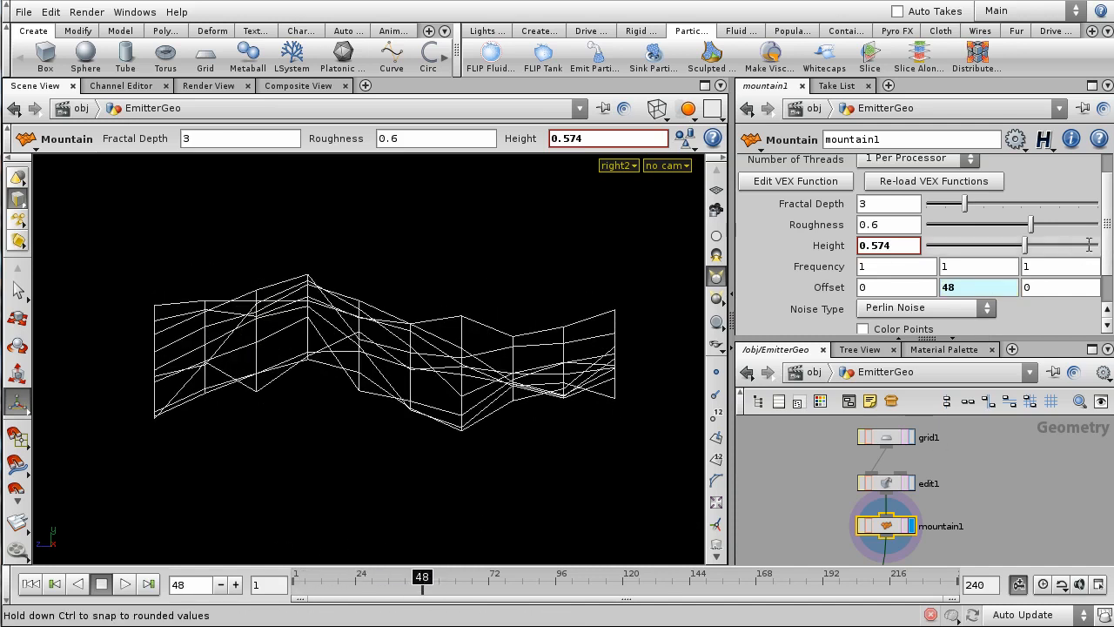
pyautogui.moveTo(422, 582); pyautogui.dragTo(260, 586)
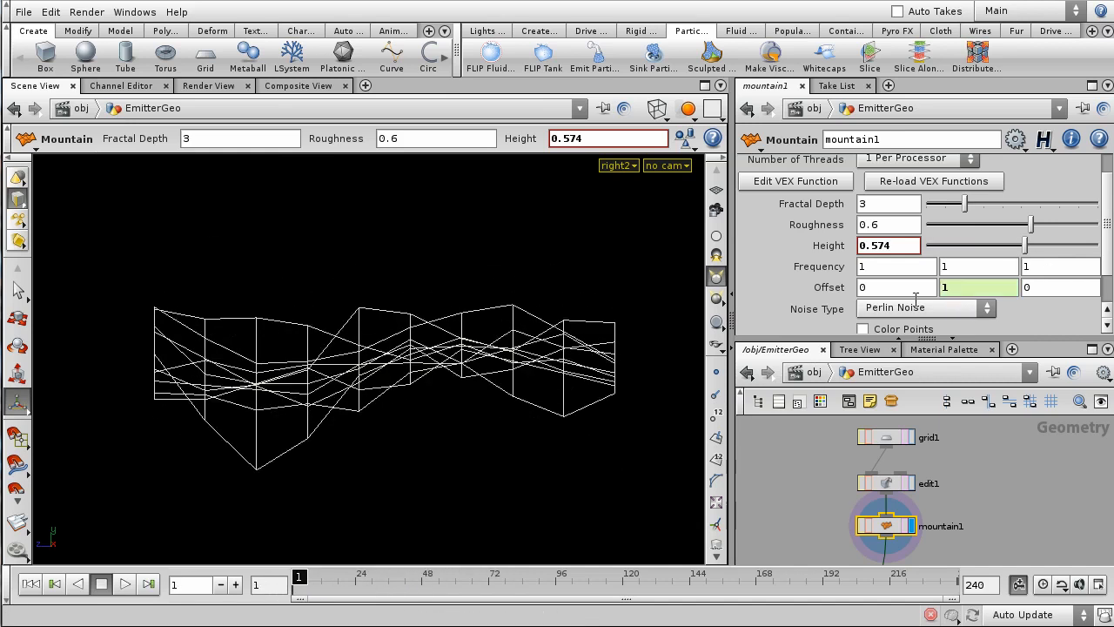
# - Slow the middle Offset expression to $FF/20 and play the animation
pyautogui.click(972, 285)
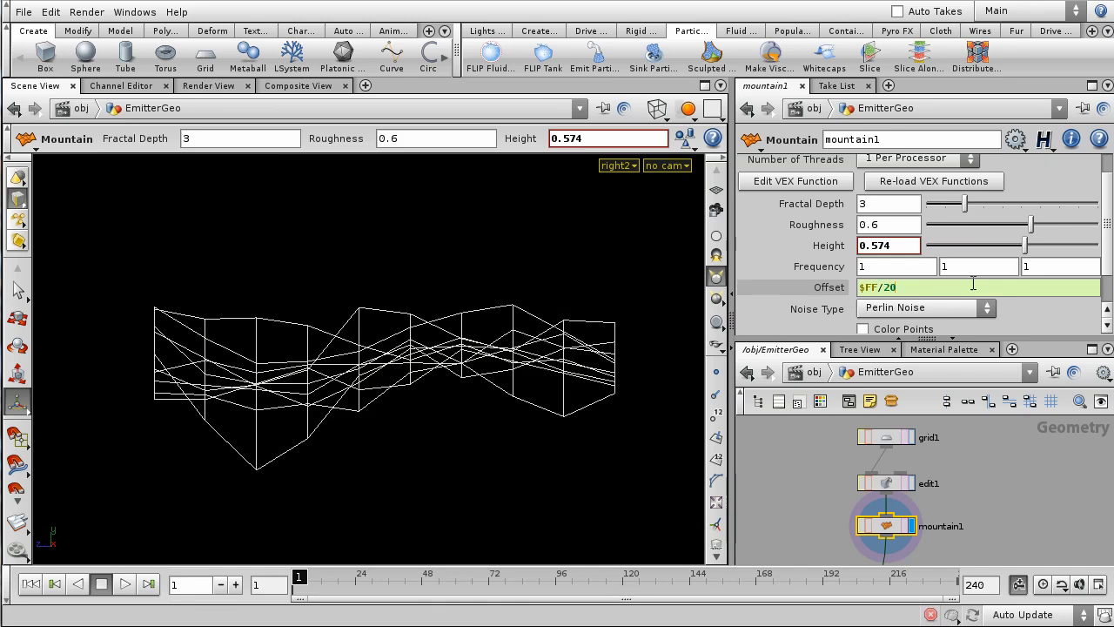
pyautogui.press('Return')
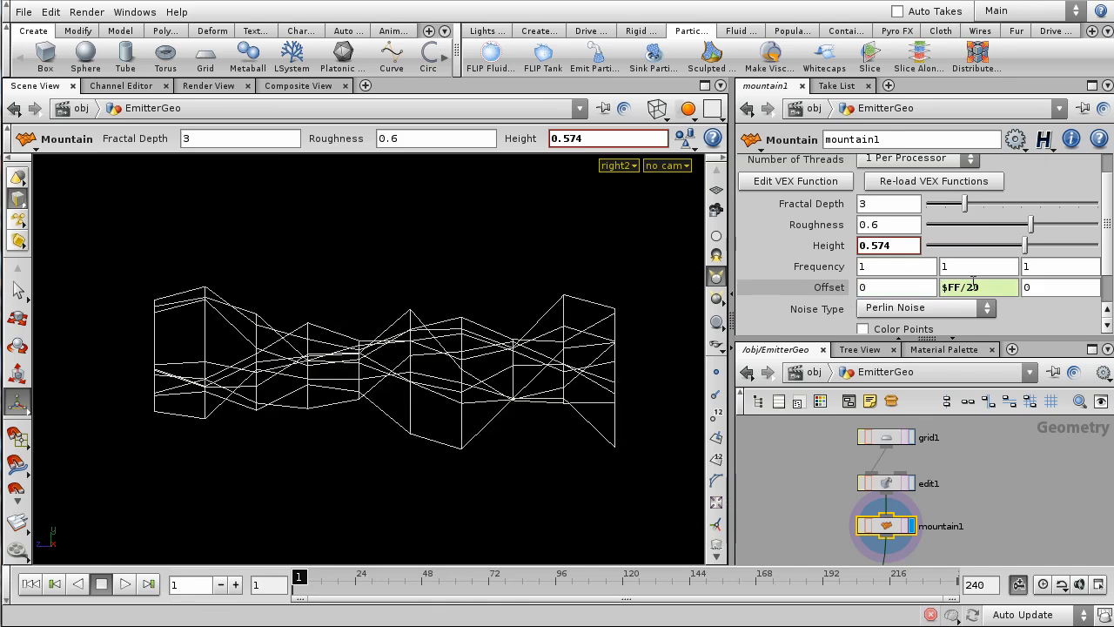
pyautogui.click(126, 587)
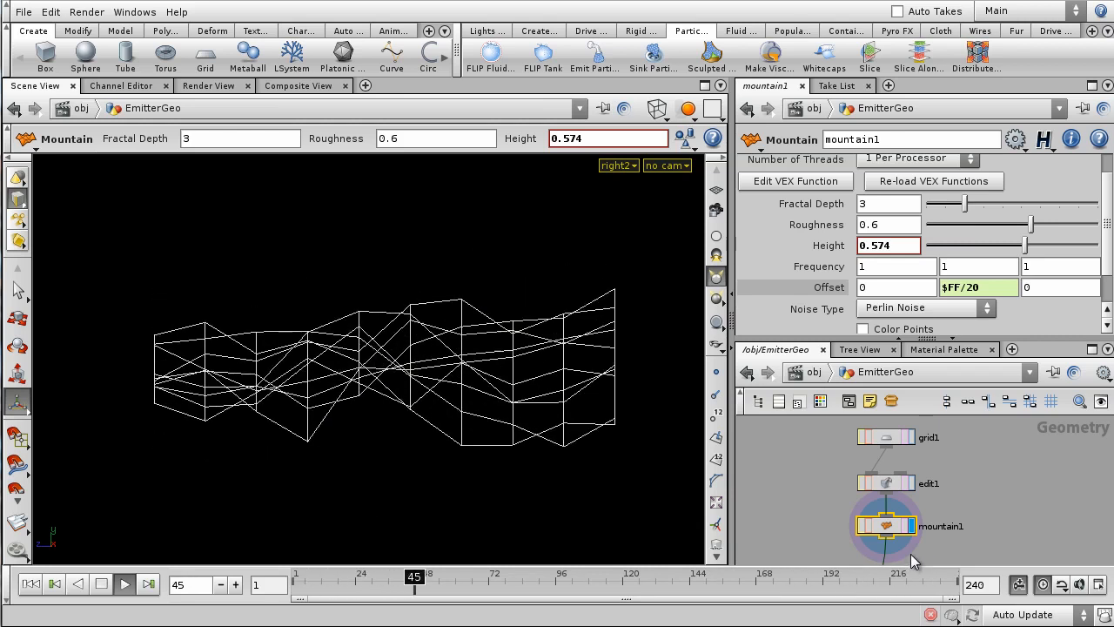
pyautogui.scroll(-1, 1012, 512)
pyautogui.scroll(-1, 1012, 506)
pyautogui.moveTo(1012, 505); pyautogui.dragTo(1021, 407, button='middle')
pyautogui.scroll(2, 985, 504)
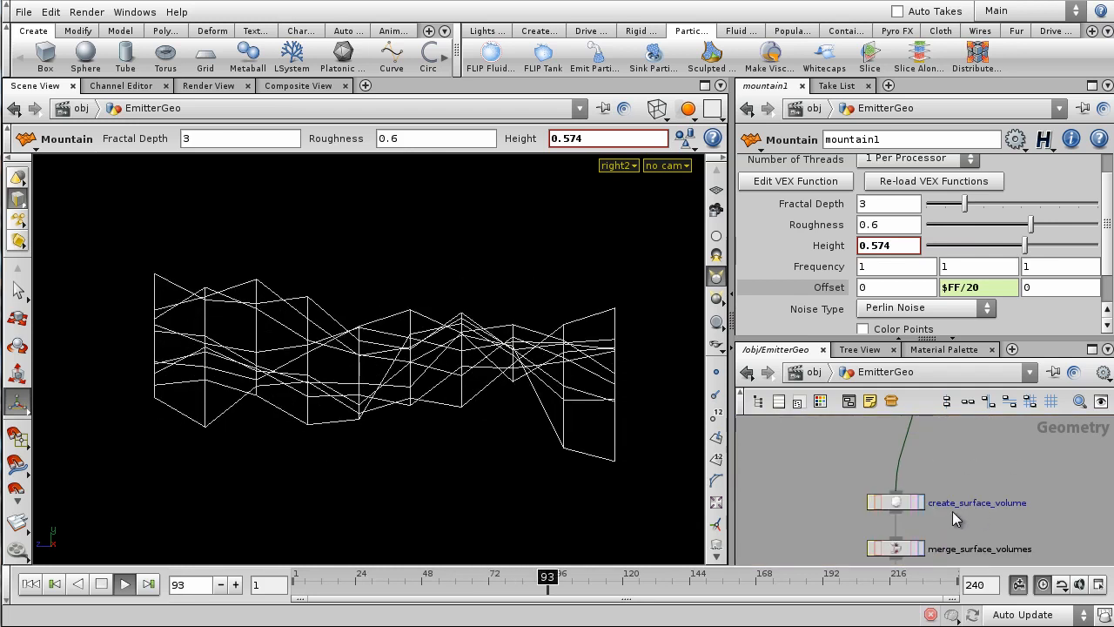
# - Display create_surface_volume's source points and return to frame 1
pyautogui.click(915, 505)
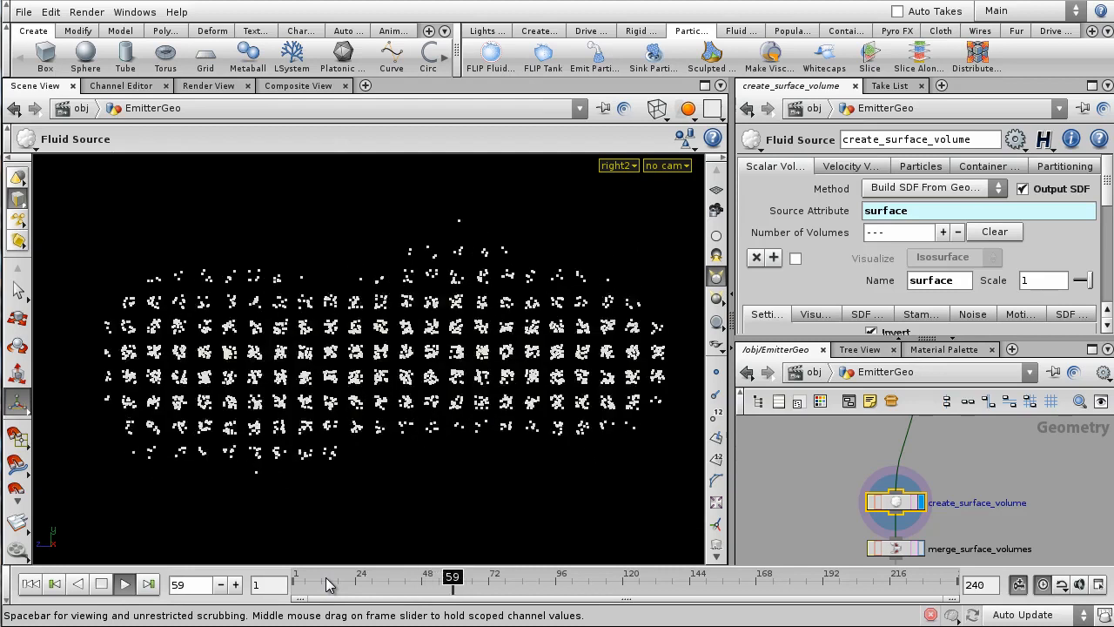
pyautogui.moveTo(301, 582); pyautogui.dragTo(268, 590)
pyautogui.scroll(-2, 1038, 475)
pyautogui.moveTo(998, 437)
pyautogui.mouseDown(button='middle')
pyautogui.moveTo(941, 518)
pyautogui.moveTo(973, 470)
pyautogui.mouseUp(button='middle')
pyautogui.scroll(-2, 953, 510)
pyautogui.scroll(4, 973, 470)
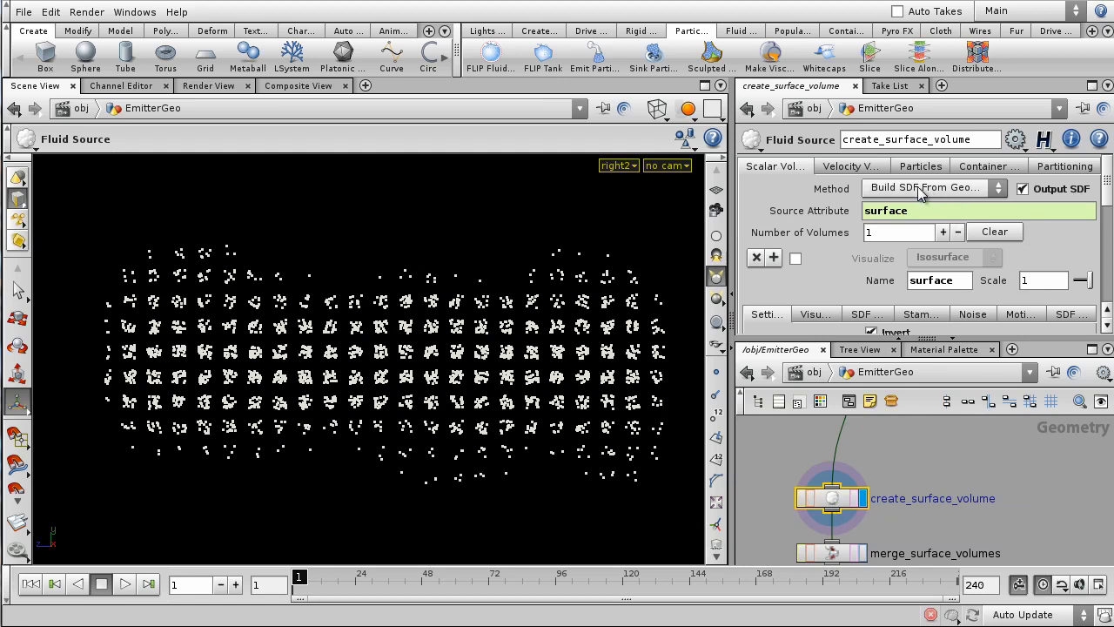
# - Show the velocity volume settings (Stamp Points, attribute v, named vel) and scrub the points
pyautogui.click(857, 171)
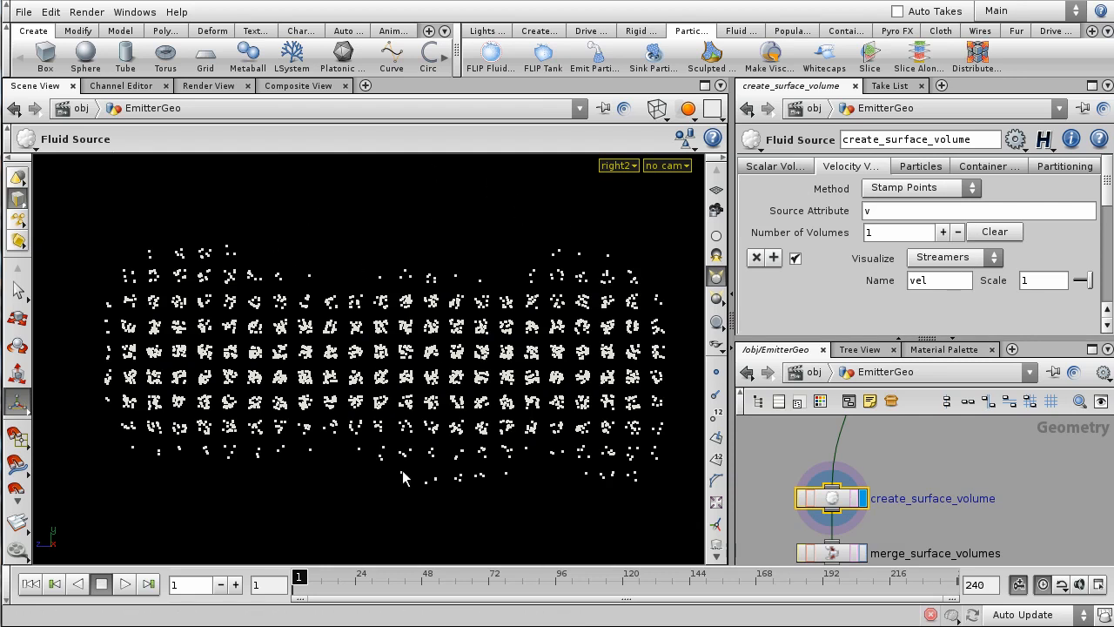
pyautogui.moveTo(307, 580)
pyautogui.mouseDown()
pyautogui.moveTo(524, 580)
pyautogui.moveTo(237, 583)
pyautogui.mouseUp()
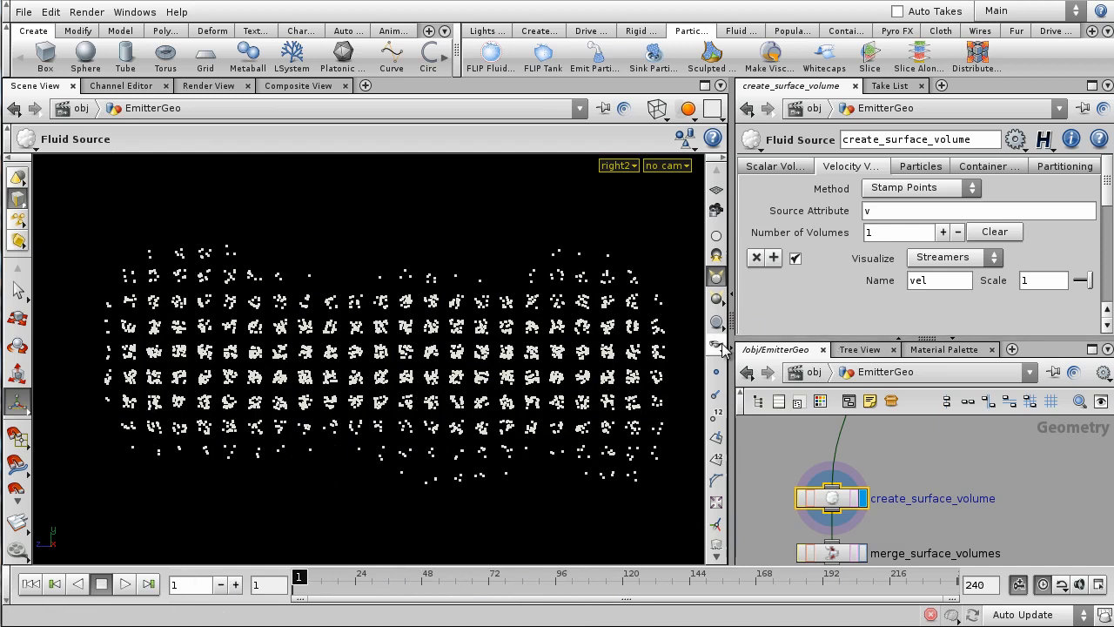
pyautogui.scroll(-5, 805, 303)
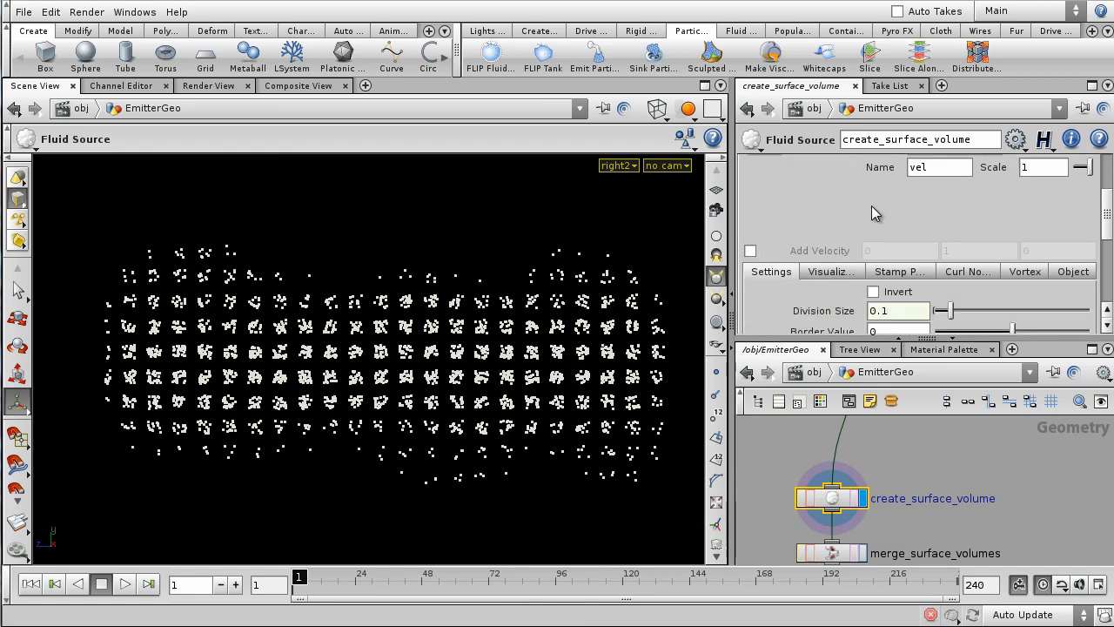
pyautogui.scroll(-3, 928, 417)
pyautogui.moveTo(989, 438); pyautogui.dragTo(1022, 513, button='middle')
pyautogui.scroll(-2, 1020, 512)
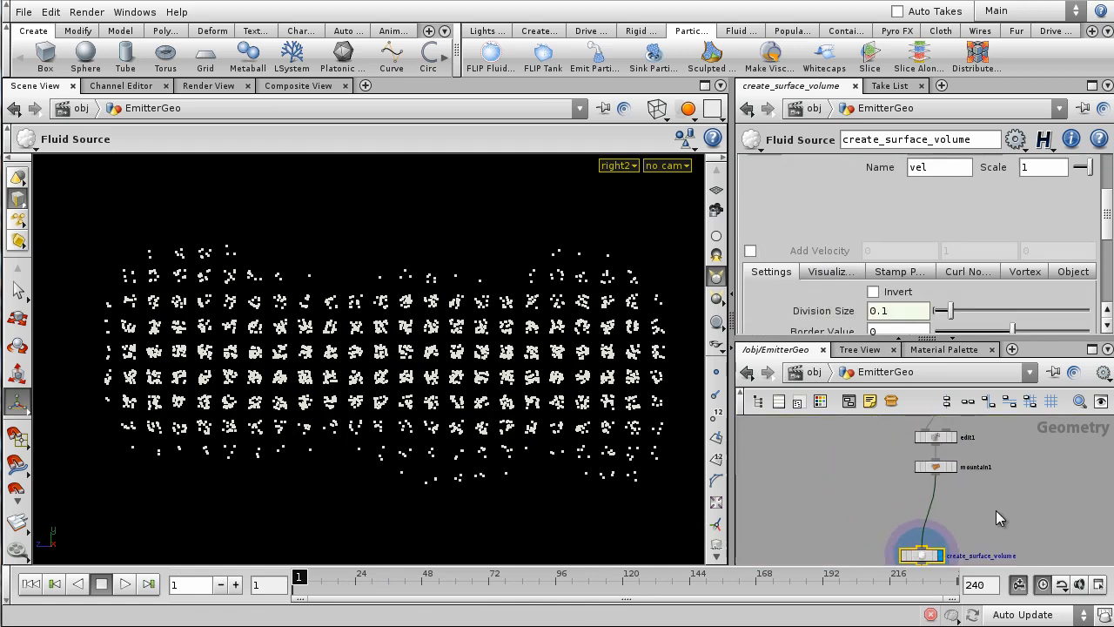
pyautogui.press('Tab')
pyautogui.scroll(3, 996, 511)
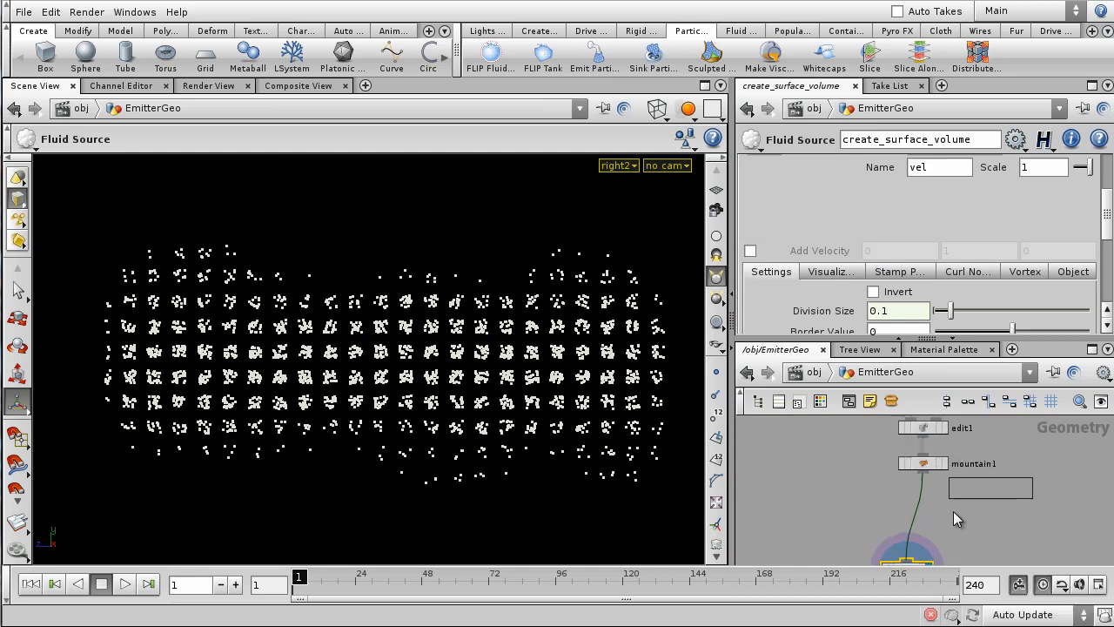
# - Add vopsop1 after mountain1 and place a Turbulent Noise node inside it
pyautogui.click(909, 514)
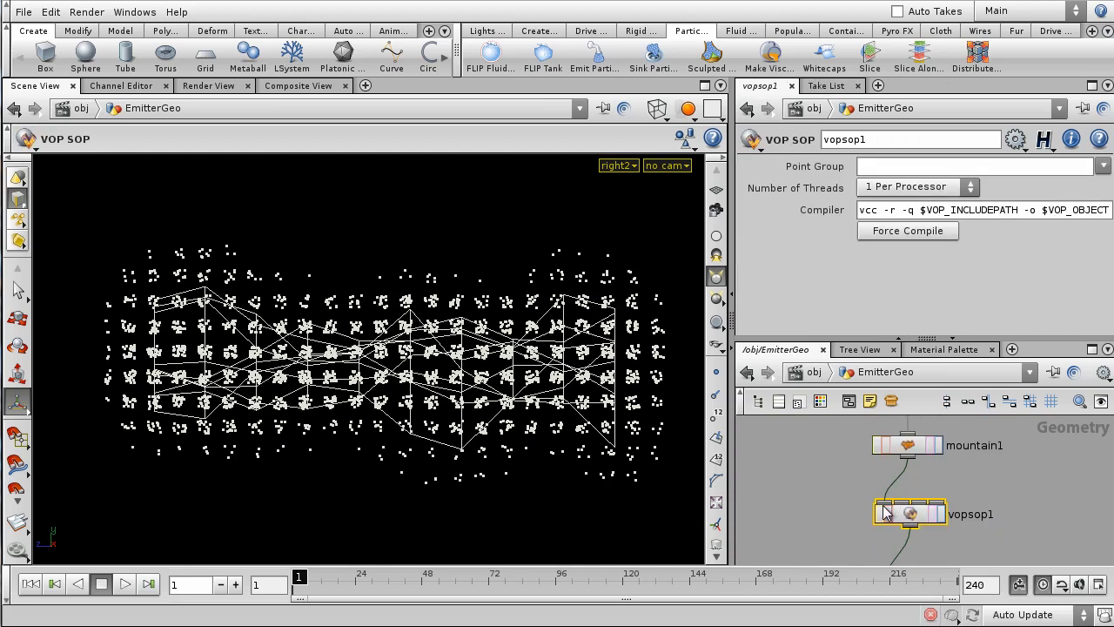
pyautogui.doubleClick(907, 514)
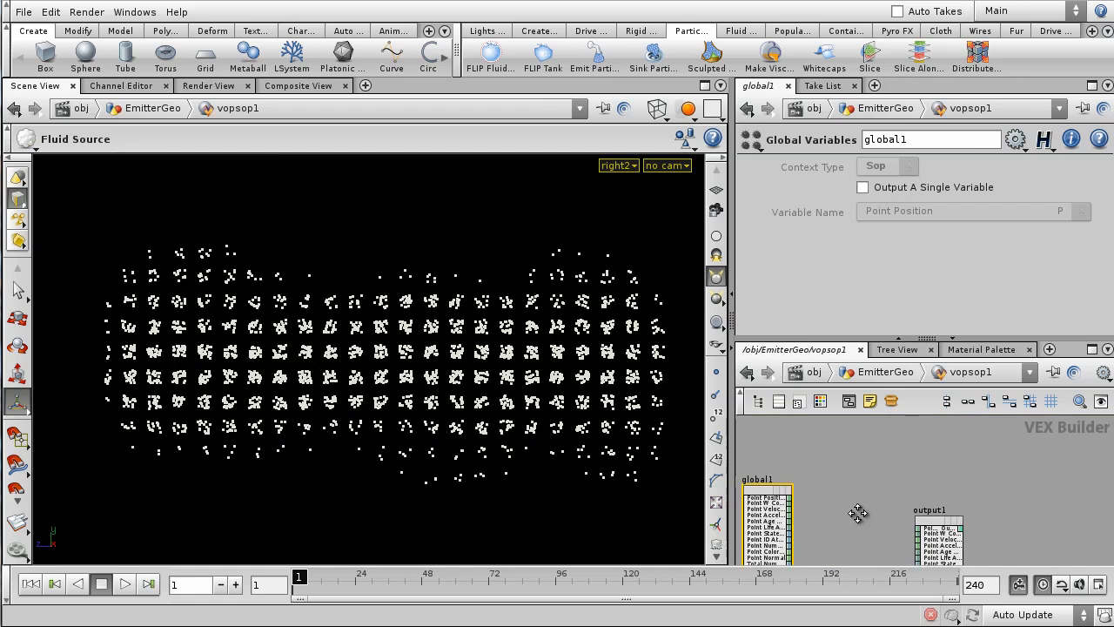
pyautogui.press('Tab')
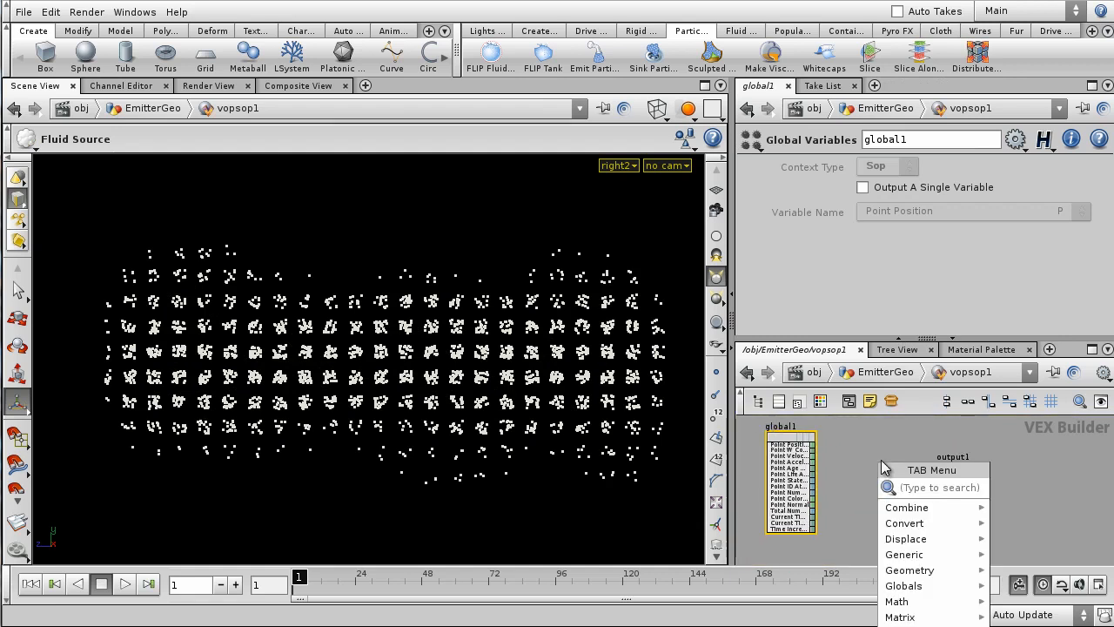
pyautogui.write('tur')
pyautogui.press('Return')
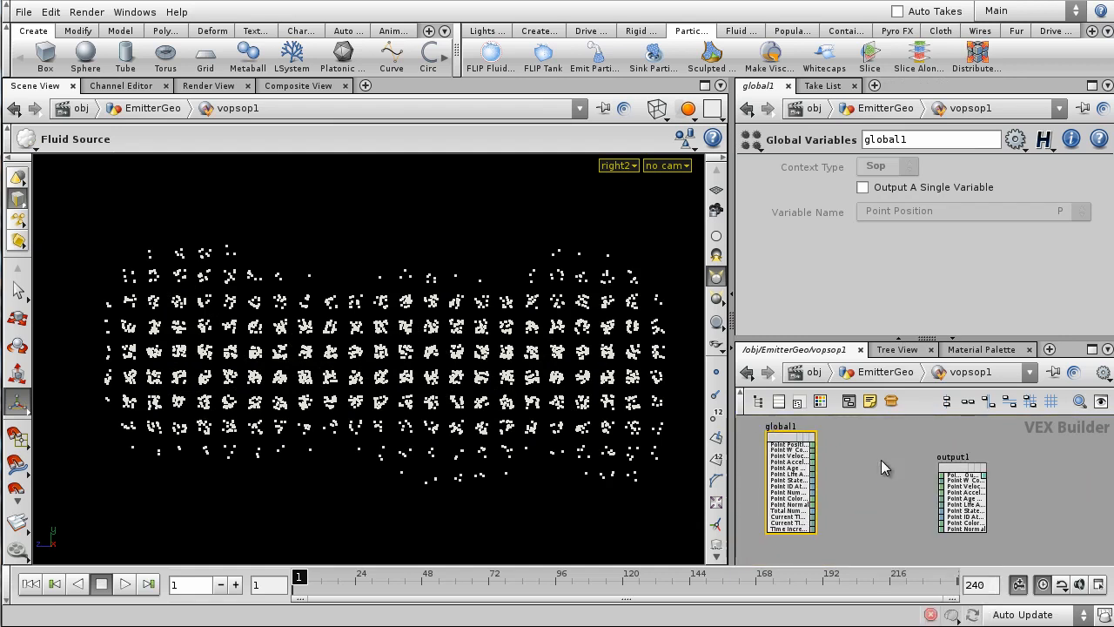
pyautogui.click(881, 459)
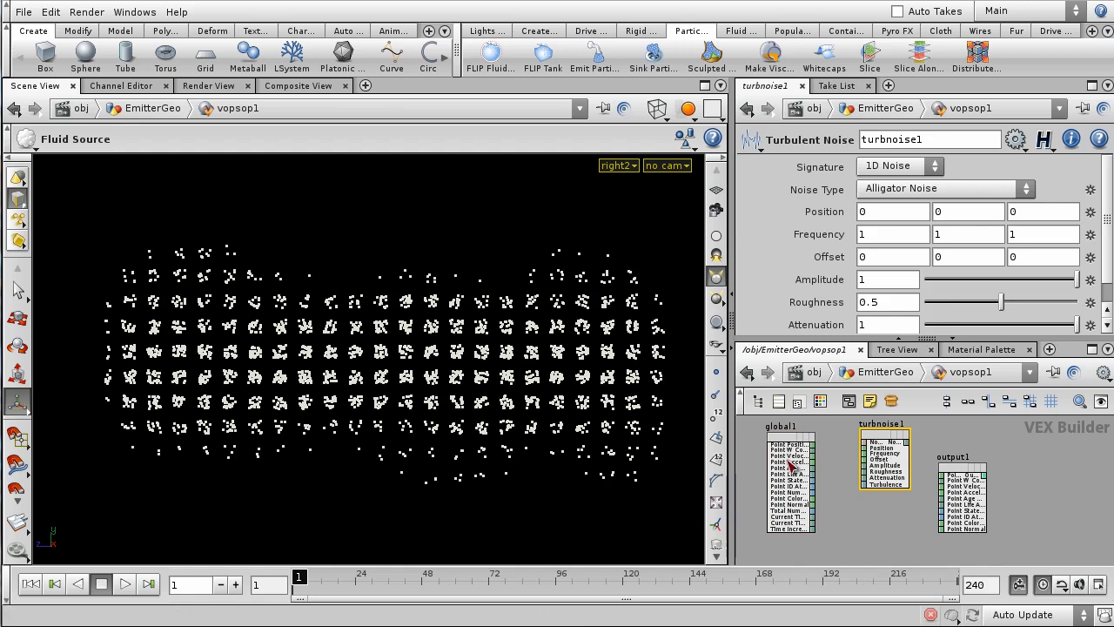
pyautogui.scroll(4, 849, 457)
# - Wire position P into the turbulent noise and its output into point velocity
pyautogui.moveTo(806, 467); pyautogui.dragTo(912, 473)
pyautogui.moveTo(1001, 452); pyautogui.dragTo(886, 447, button='middle')
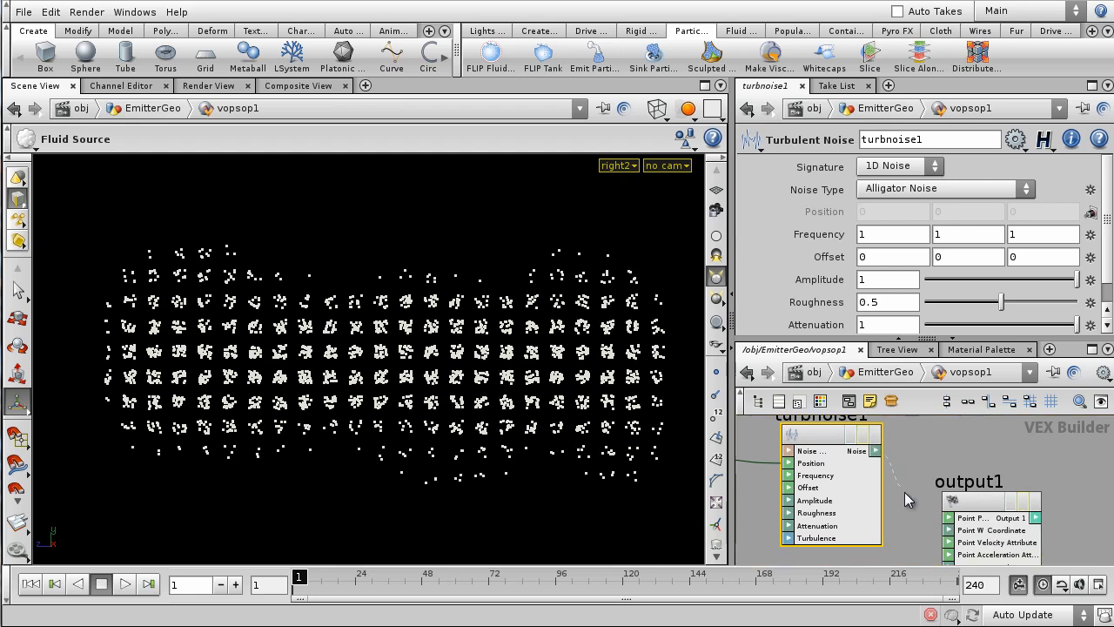
pyautogui.moveTo(904, 489); pyautogui.dragTo(893, 461, button='middle')
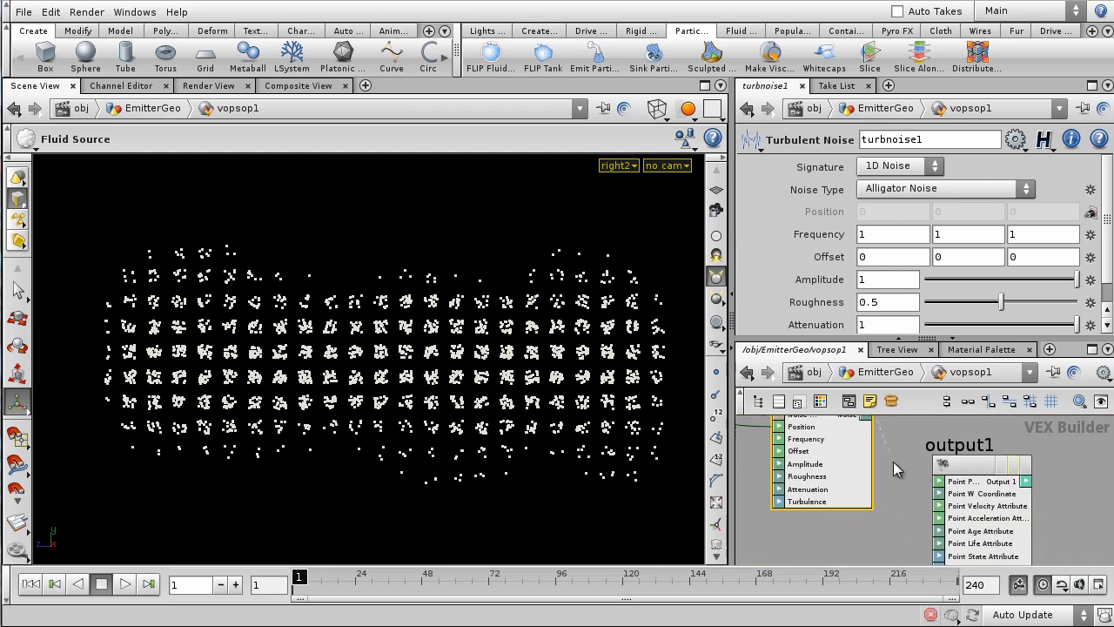
pyautogui.click(940, 506)
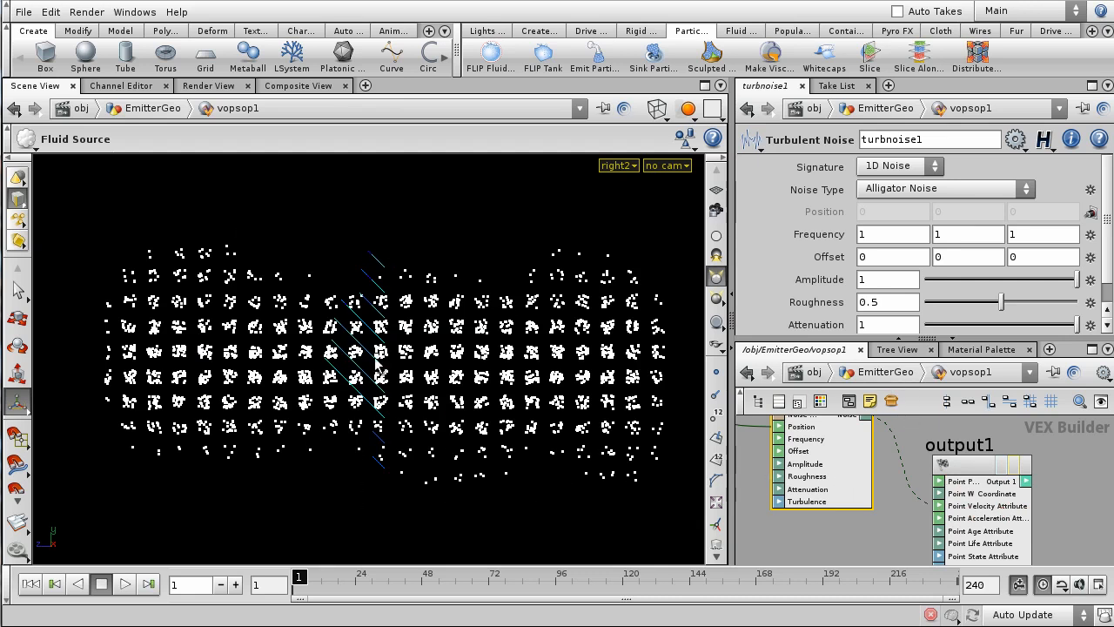
pyautogui.click(902, 376)
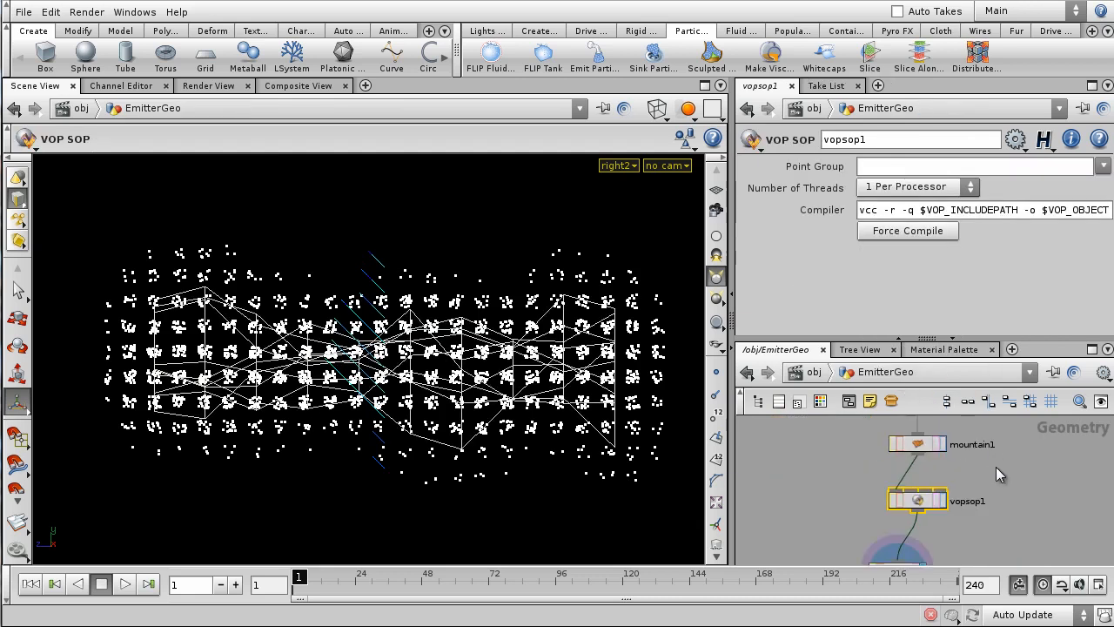
# - Draw create_surface_volume's velocity streamers on the ZX plane and scrub frames to check them
pyautogui.click(944, 519)
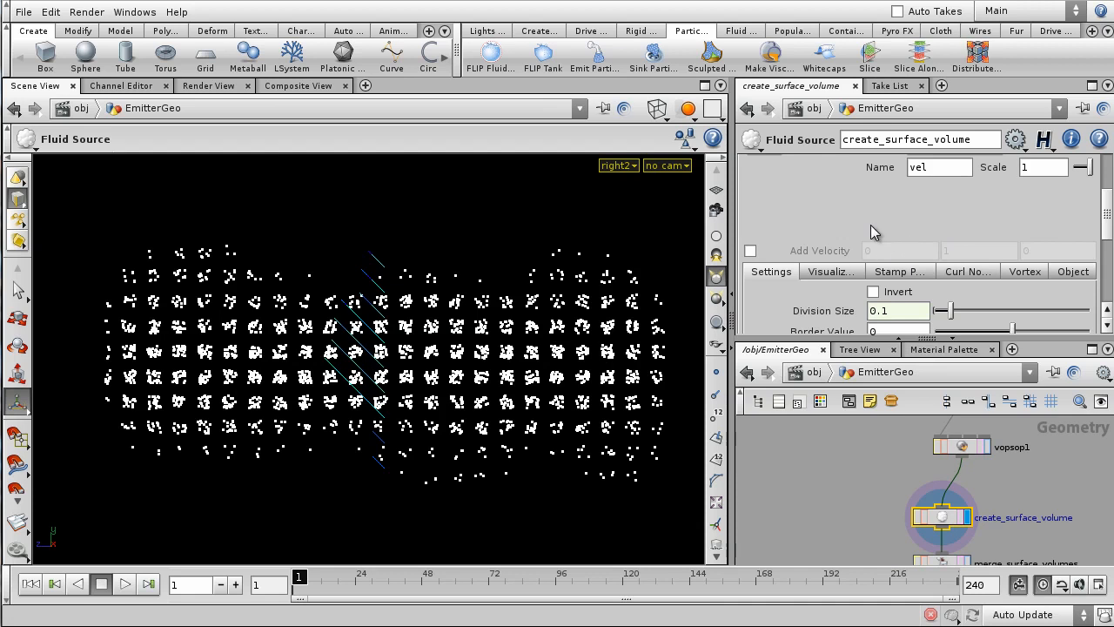
pyautogui.scroll(3, 877, 233)
pyautogui.scroll(1, 880, 216)
pyautogui.scroll(-6, 848, 173)
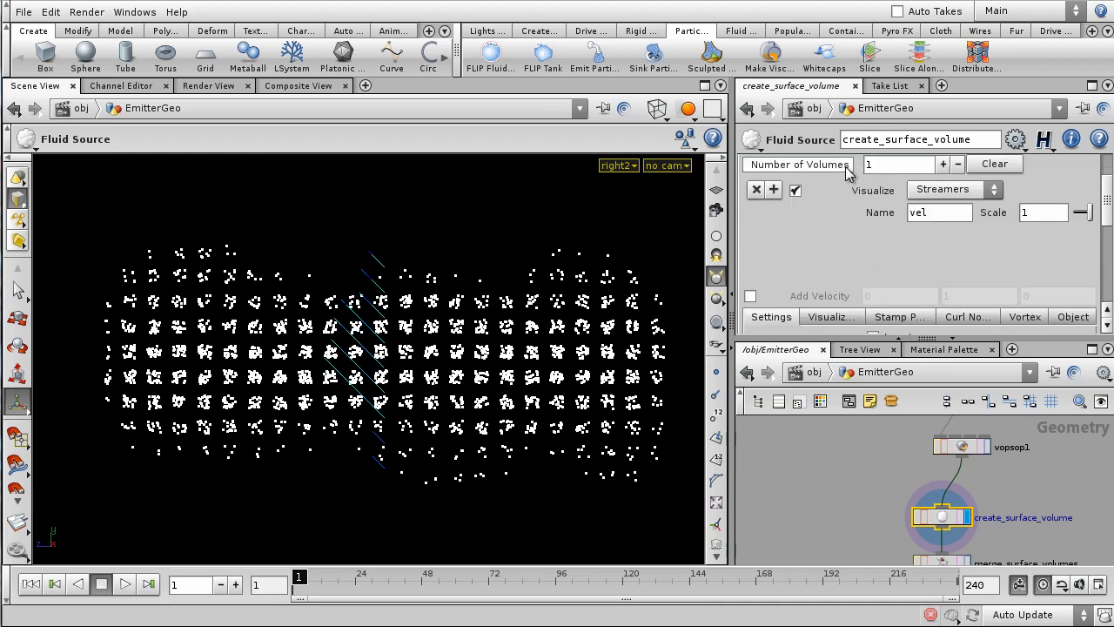
pyautogui.click(833, 250)
pyautogui.scroll(-2, 938, 168)
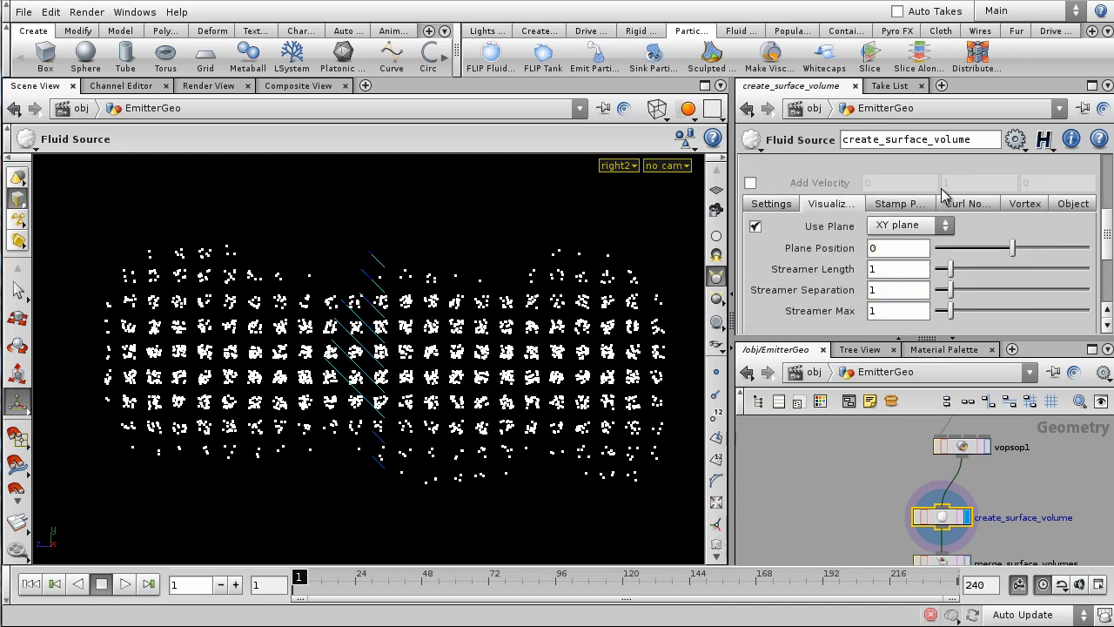
pyautogui.click(924, 228)
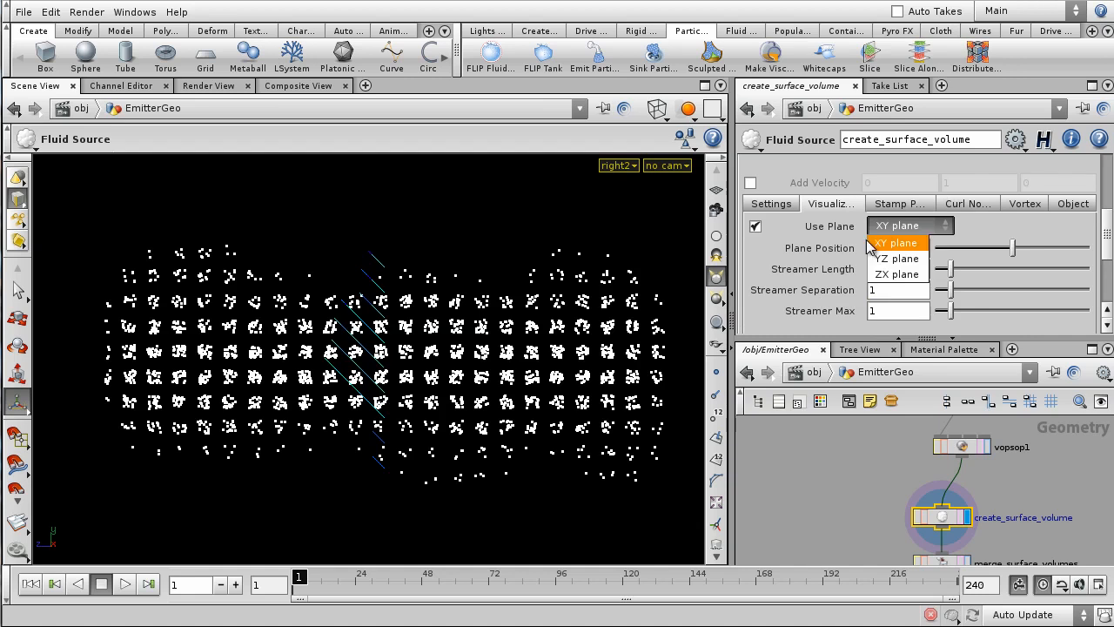
pyautogui.click(898, 274)
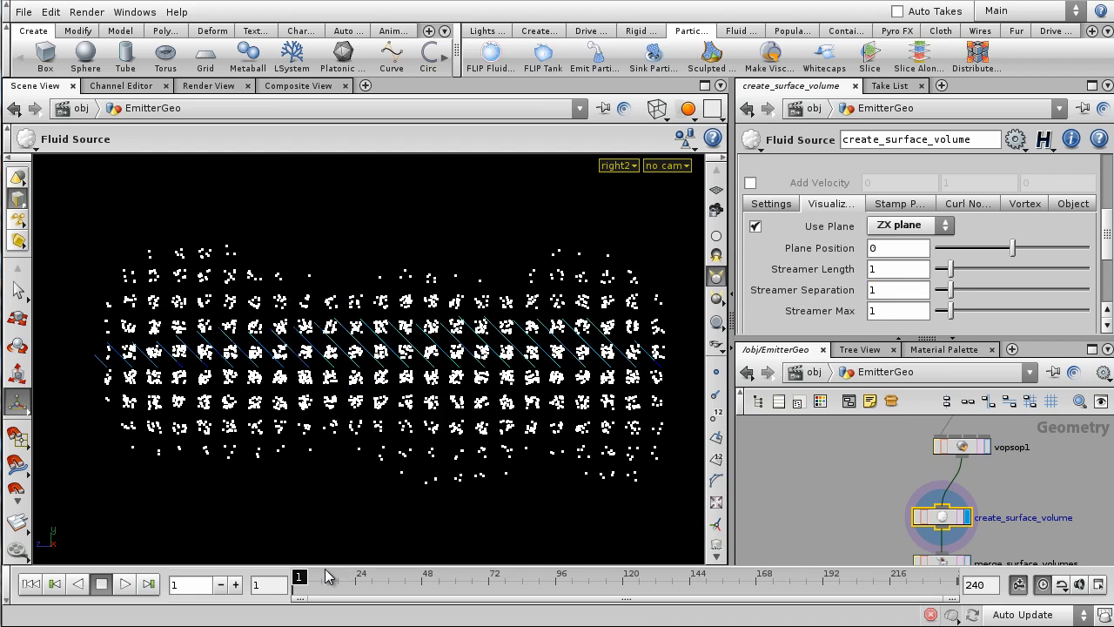
pyautogui.moveTo(298, 578)
pyautogui.mouseDown()
pyautogui.moveTo(415, 582)
pyautogui.moveTo(279, 583)
pyautogui.mouseUp()
pyautogui.scroll(-1, 1019, 485)
pyautogui.moveTo(1018, 485); pyautogui.dragTo(987, 557, button='middle')
pyautogui.scroll(1, 952, 531)
# - Promote turbnoise1's Frequency, Offset and Amplitude to vopsop1's parameters
pyautogui.doubleClick(936, 532)
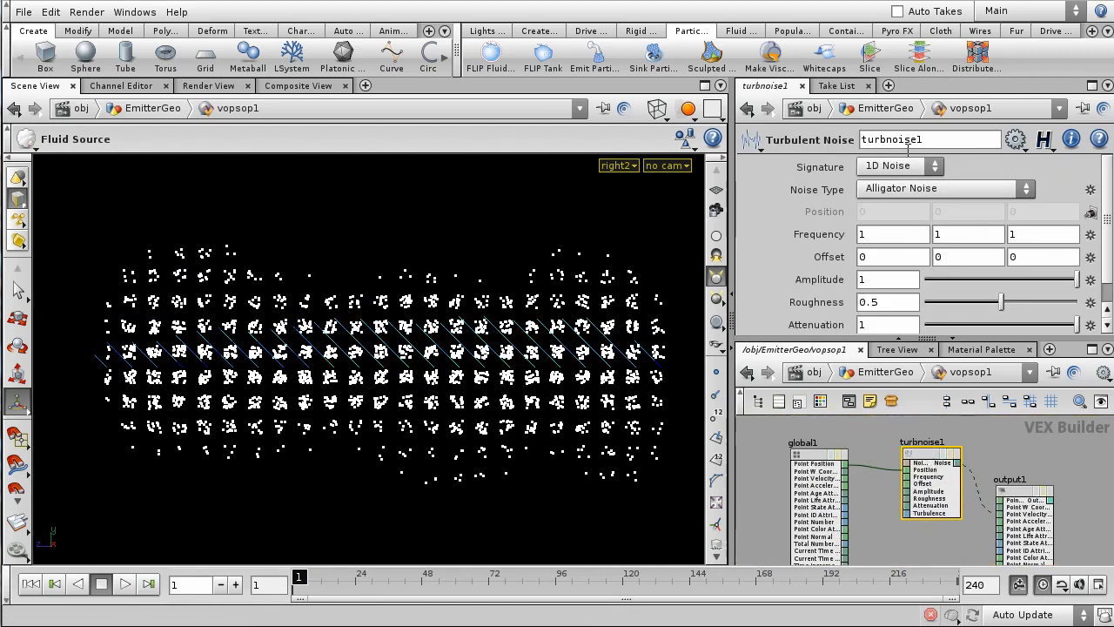
pyautogui.click(1090, 237)
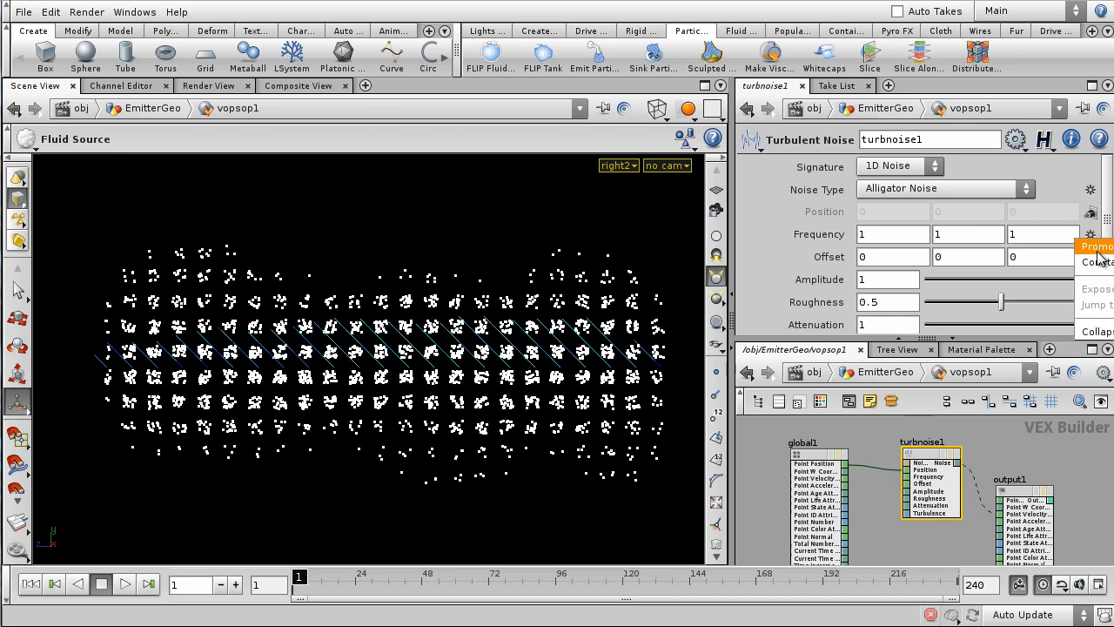
pyautogui.click(1097, 248)
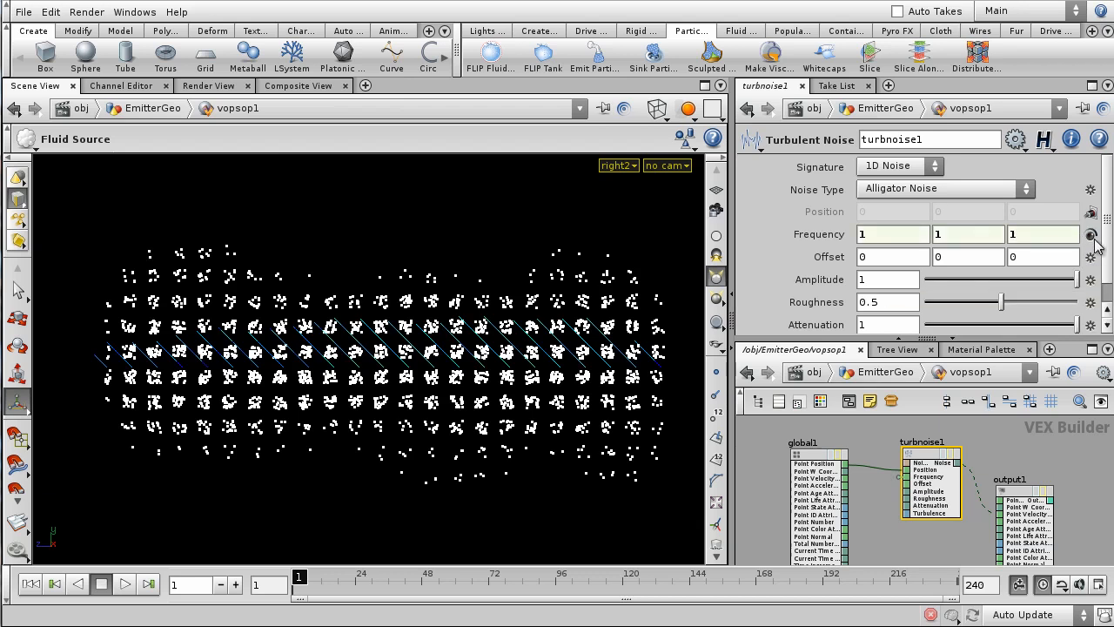
pyautogui.click(1091, 258)
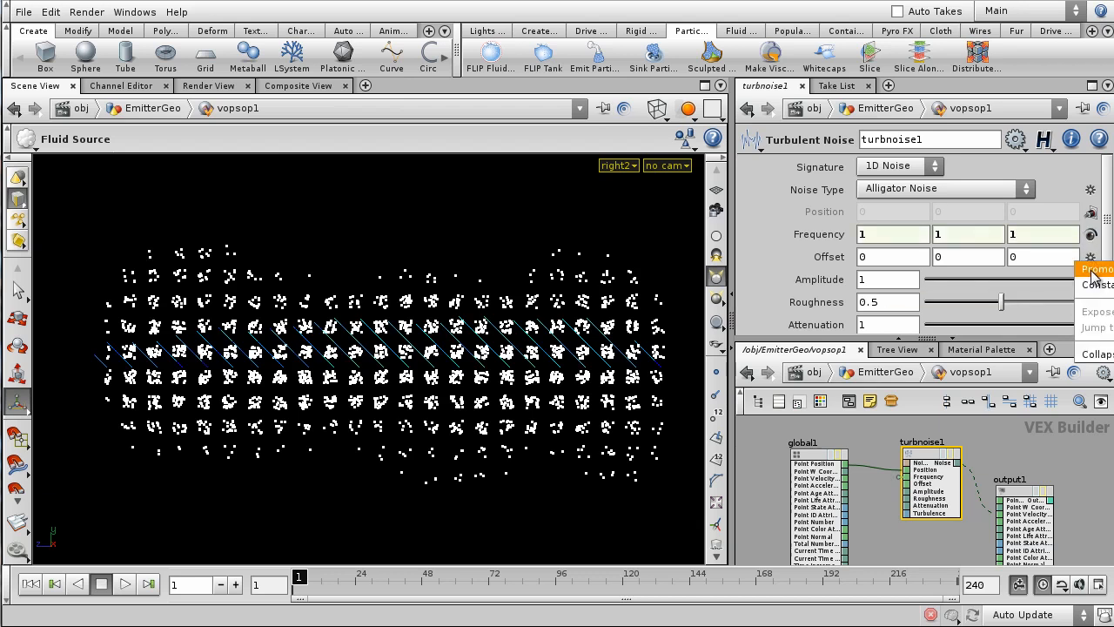
pyautogui.click(1095, 271)
pyautogui.click(1091, 279)
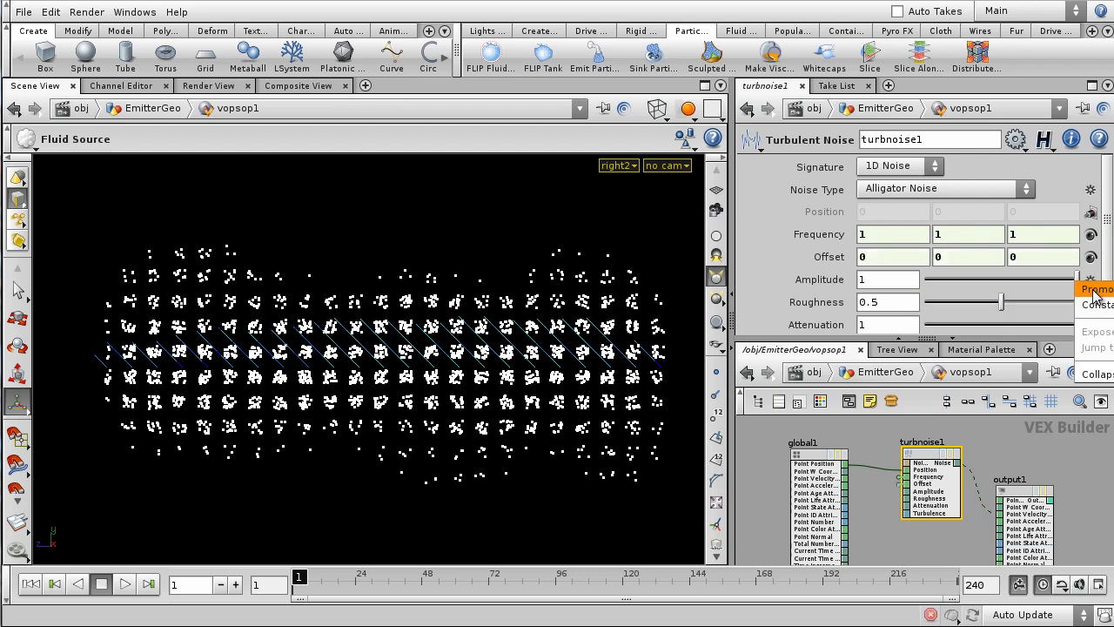
pyautogui.click(1095, 292)
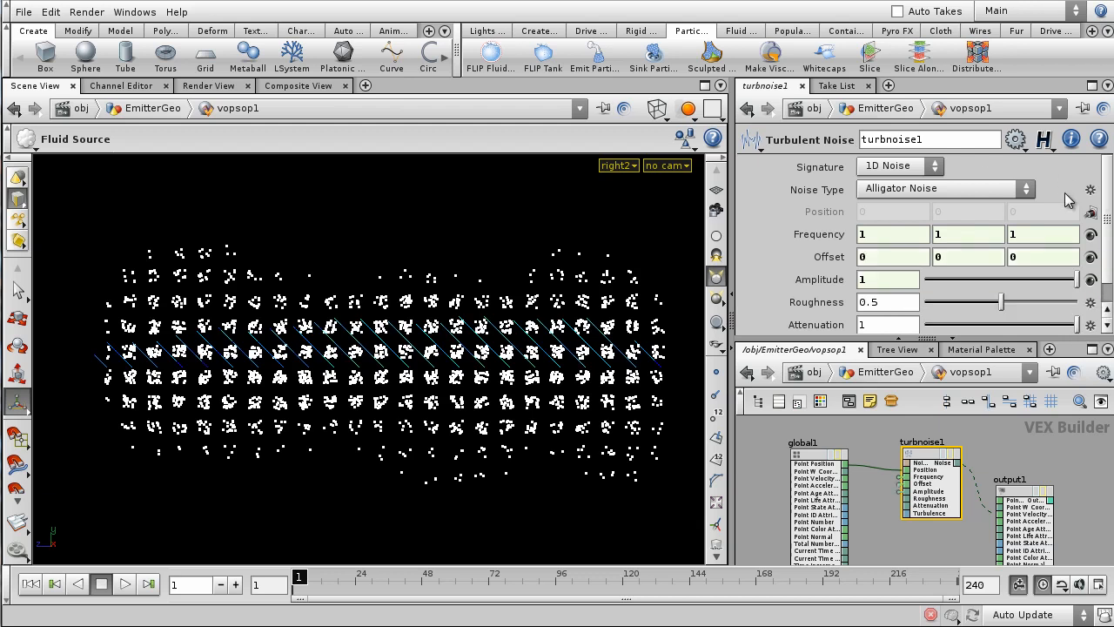
# - Set turbnoise1 to a 3D signature with Sparse Convolution Noise
pyautogui.click(897, 169)
pyautogui.click(903, 200)
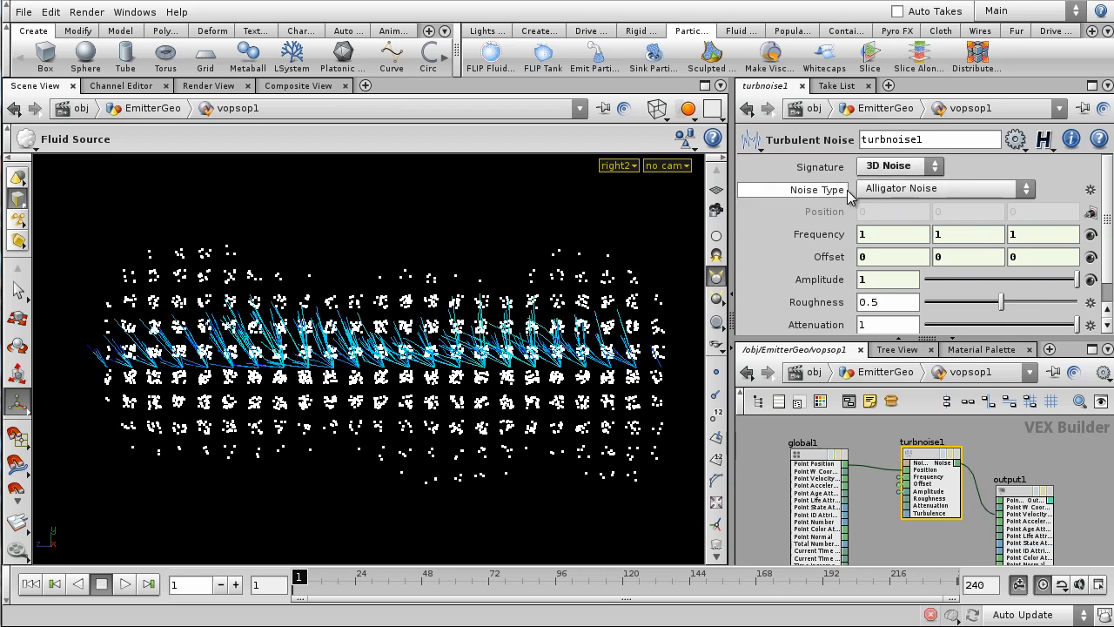
pyautogui.click(947, 198)
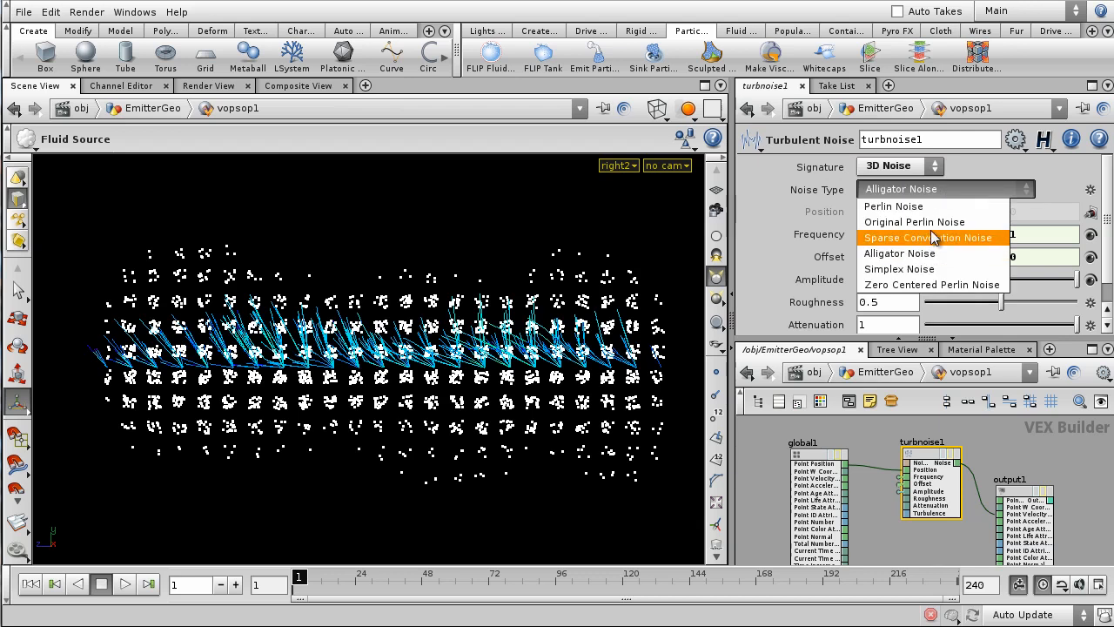
pyautogui.click(929, 235)
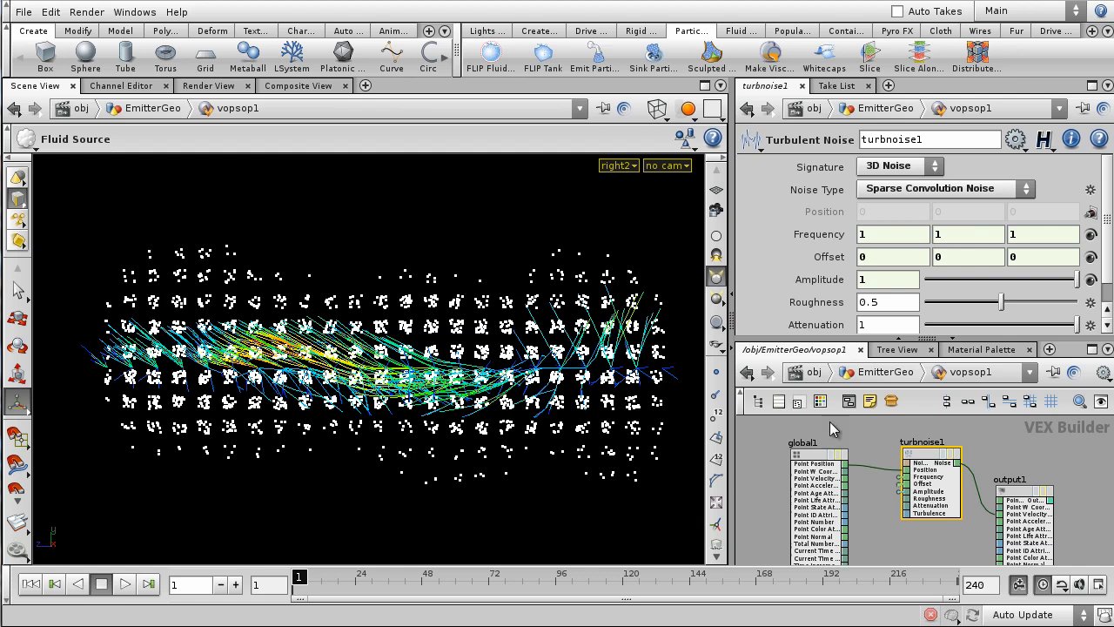
pyautogui.click(886, 372)
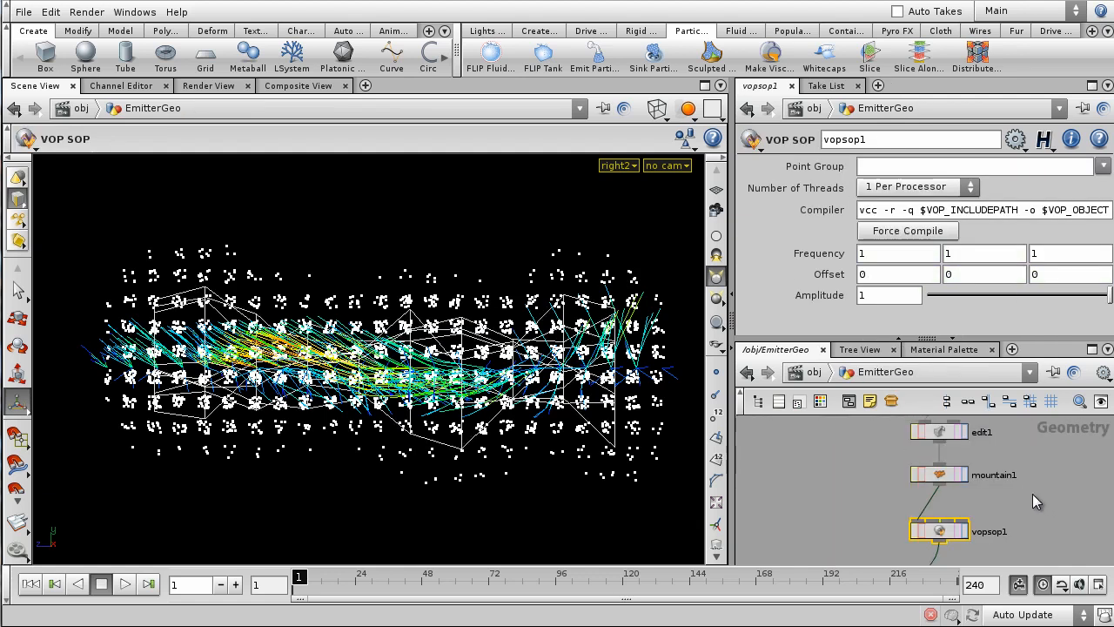
# - Drive vopsop1's middle Offset with $FF/18 and scrub to preview the drifting noise
pyautogui.click(946, 532)
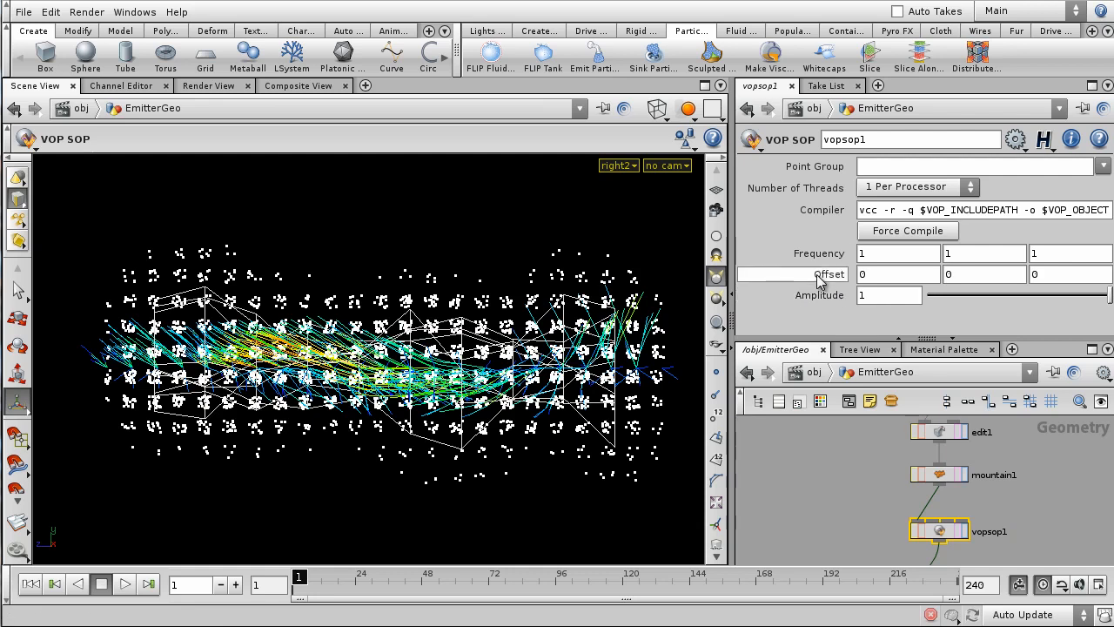
pyautogui.click(982, 274)
pyautogui.write('$FF/1')
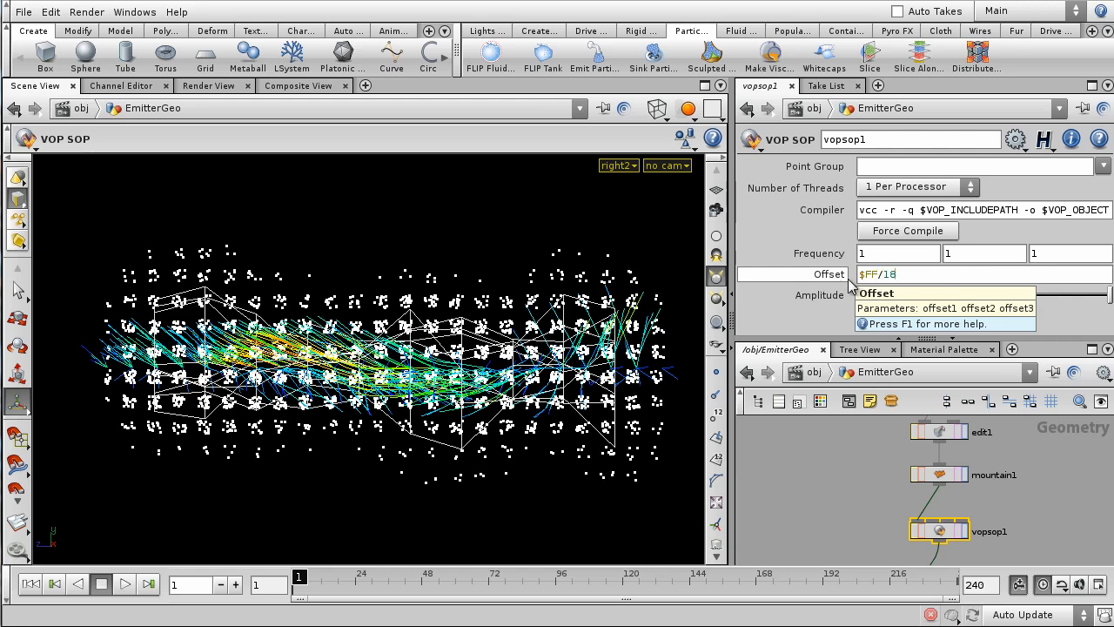
pyautogui.press('Return')
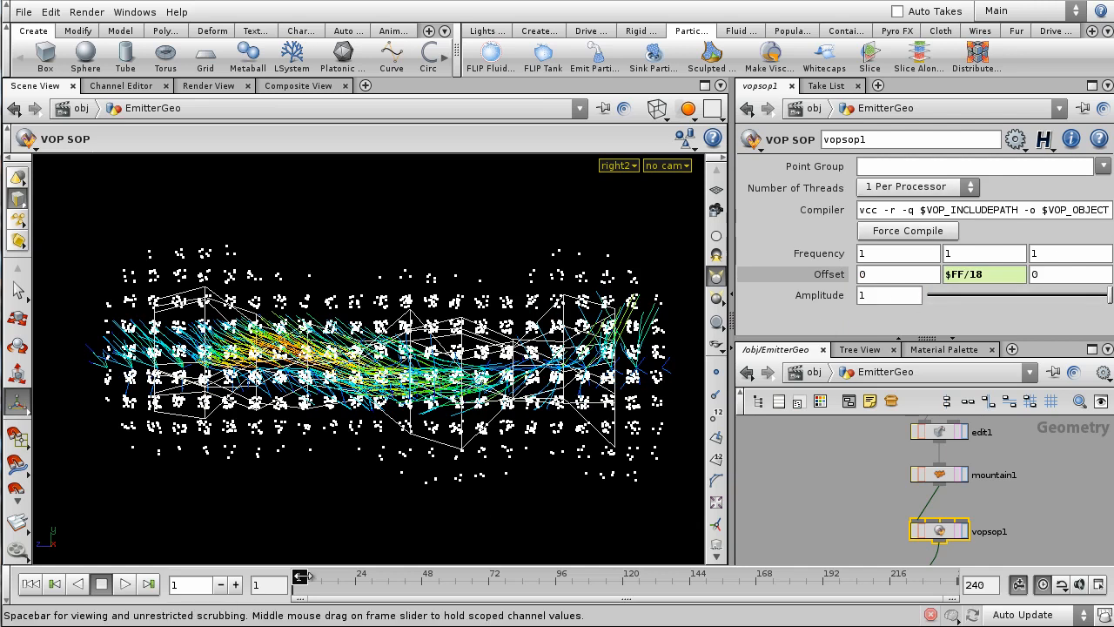
pyautogui.moveTo(299, 576); pyautogui.dragTo(456, 570)
pyautogui.moveTo(470, 576)
pyautogui.mouseDown()
pyautogui.moveTo(793, 571)
pyautogui.moveTo(655, 592)
pyautogui.moveTo(609, 576)
pyautogui.moveTo(280, 570)
pyautogui.mouseUp()
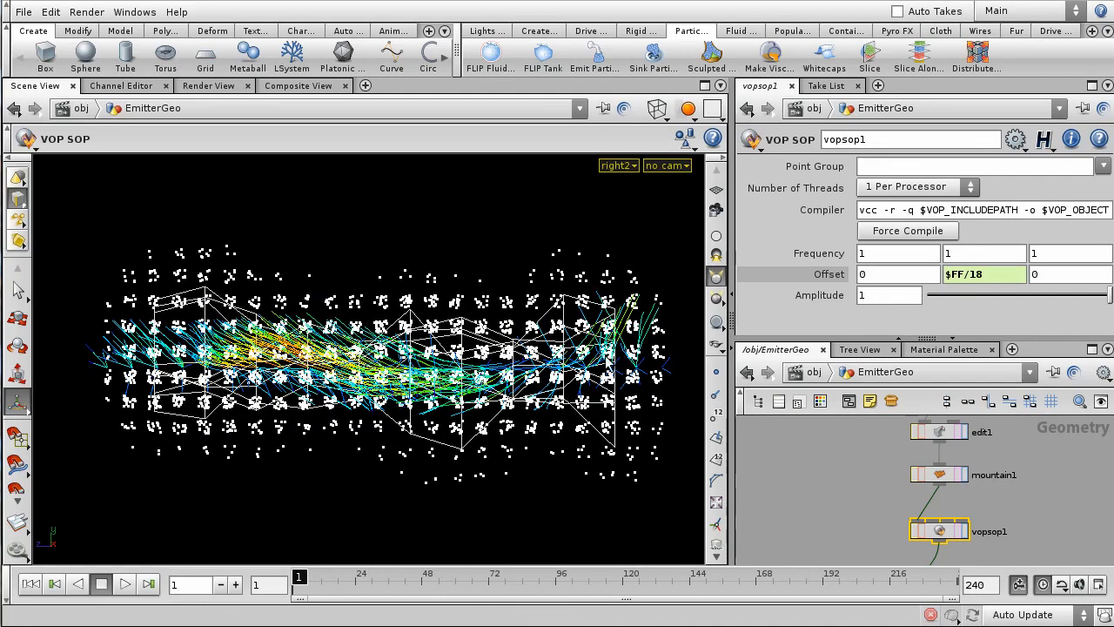
pyautogui.scroll(-3, 856, 490)
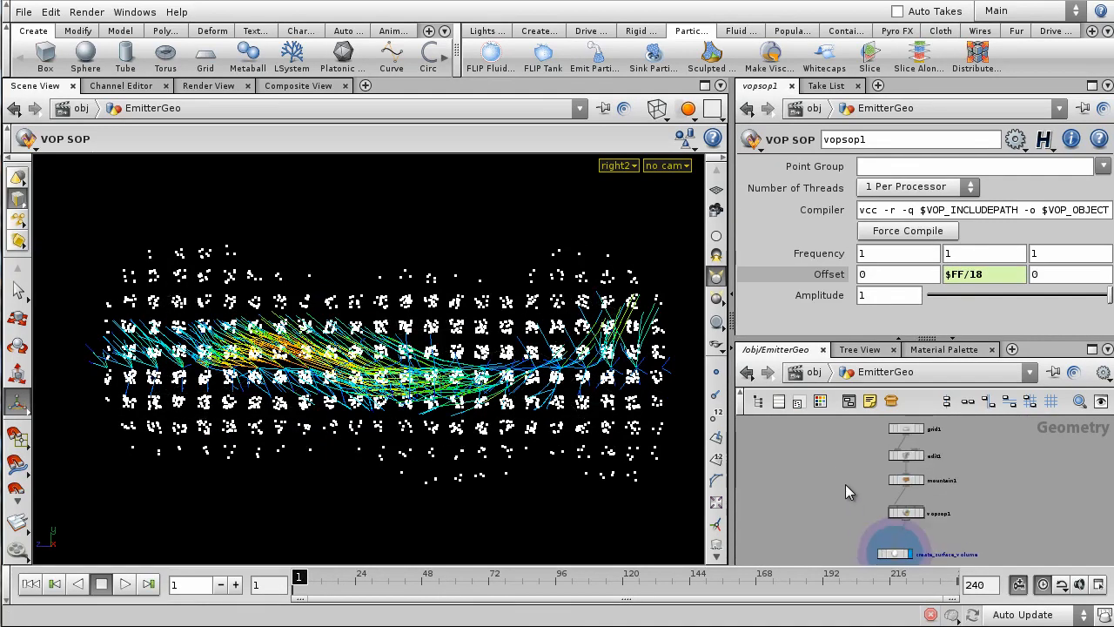
# - Inside AutoDopNetwork, set source_surface_from_EmitterGeo's Scale Velocity to 25
pyautogui.click(814, 371)
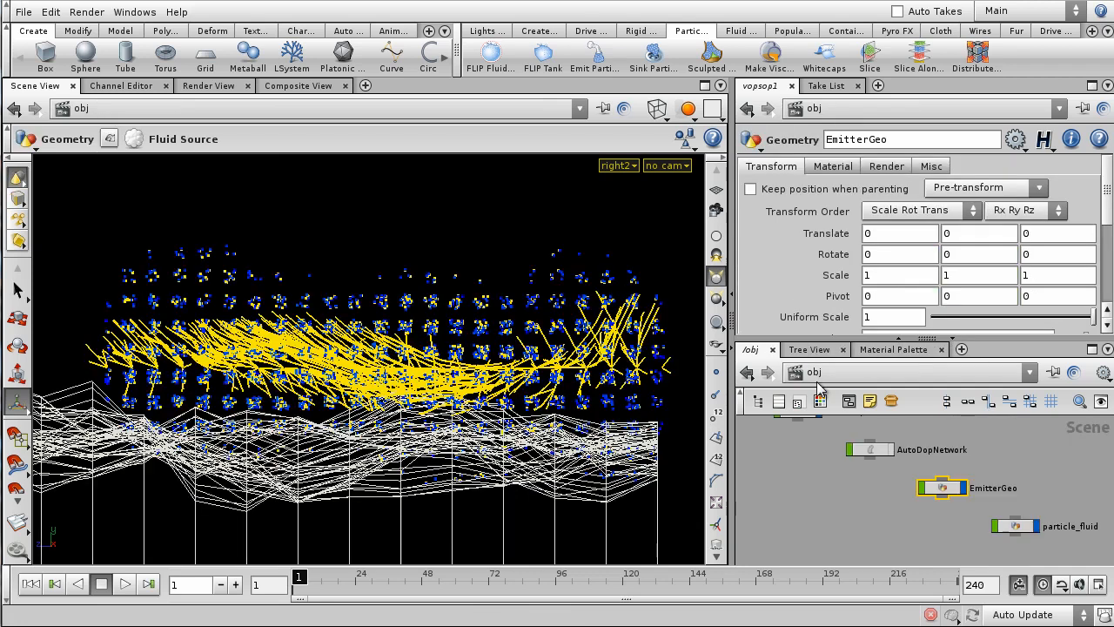
pyautogui.doubleClick(876, 451)
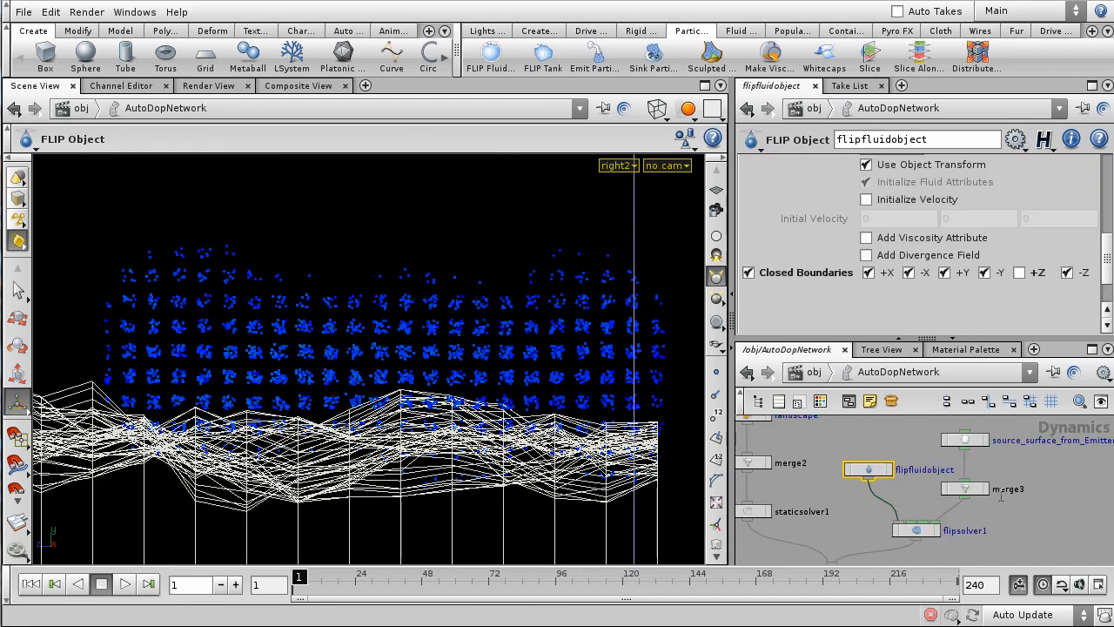
pyautogui.scroll(4, 1044, 505)
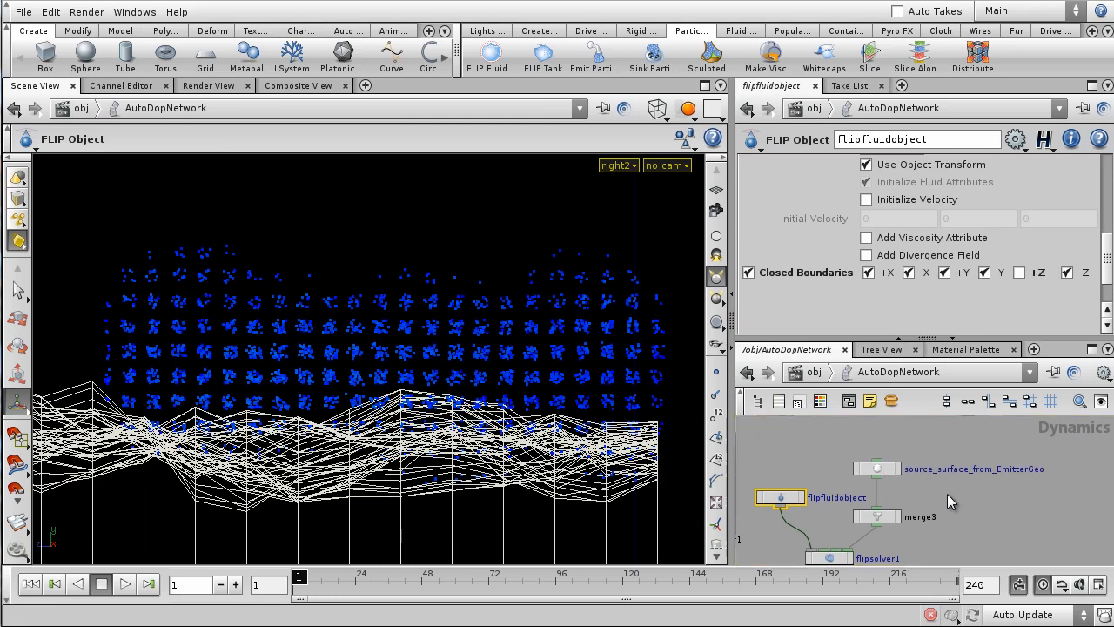
pyautogui.click(877, 468)
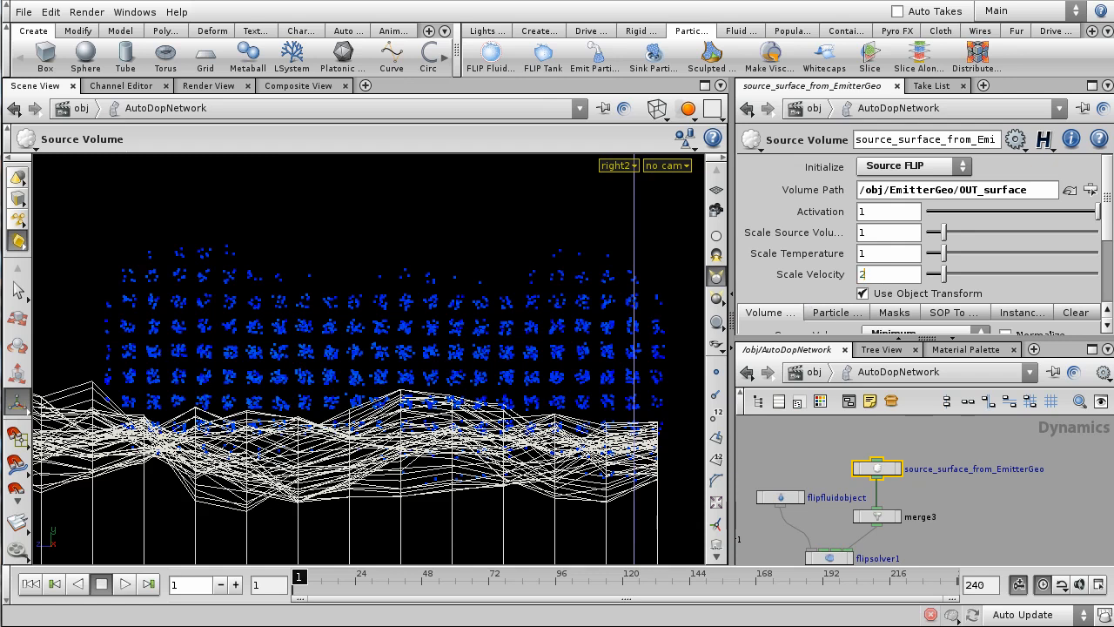
pyautogui.write('5')
pyautogui.press('Return')
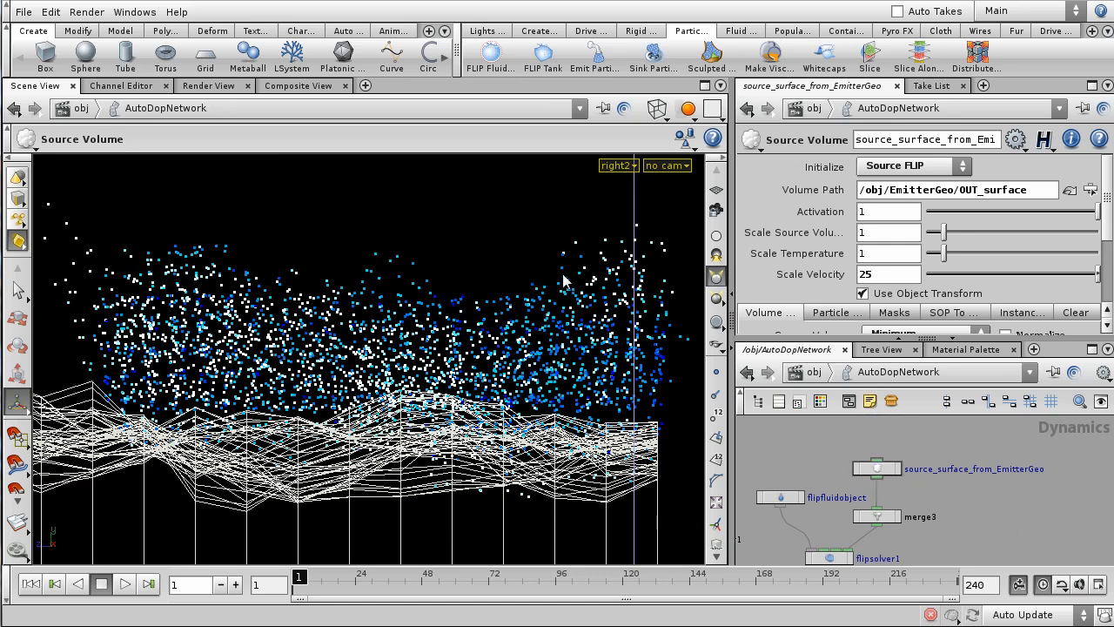
# - Frame the whole stepped terrain, play a quick preview of the fluid, then rewind to frame 1
pyautogui.keyDown('alt'); pyautogui.moveTo(534, 230); pyautogui.dragTo(485, 428, button='right'); pyautogui.keyUp('alt')
pyautogui.keyDown('alt'); pyautogui.moveTo(416, 333); pyautogui.dragTo(380, 448, button='right'); pyautogui.keyUp('alt')
pyautogui.keyDown('alt'); pyautogui.moveTo(369, 406); pyautogui.dragTo(571, 398, button='middle'); pyautogui.keyUp('alt')
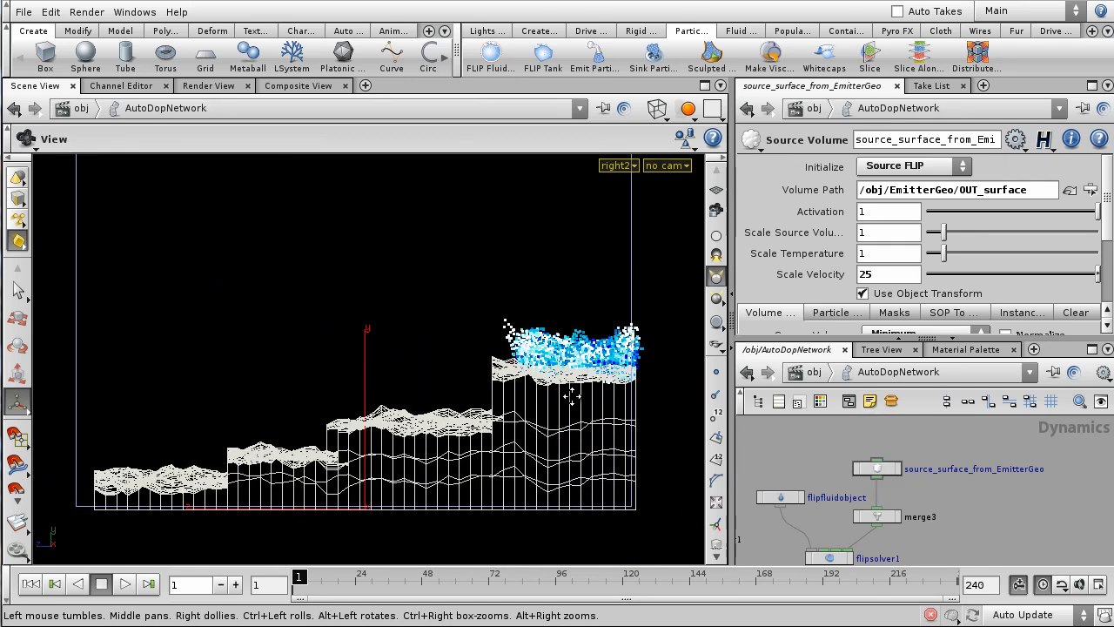
pyautogui.click(126, 584)
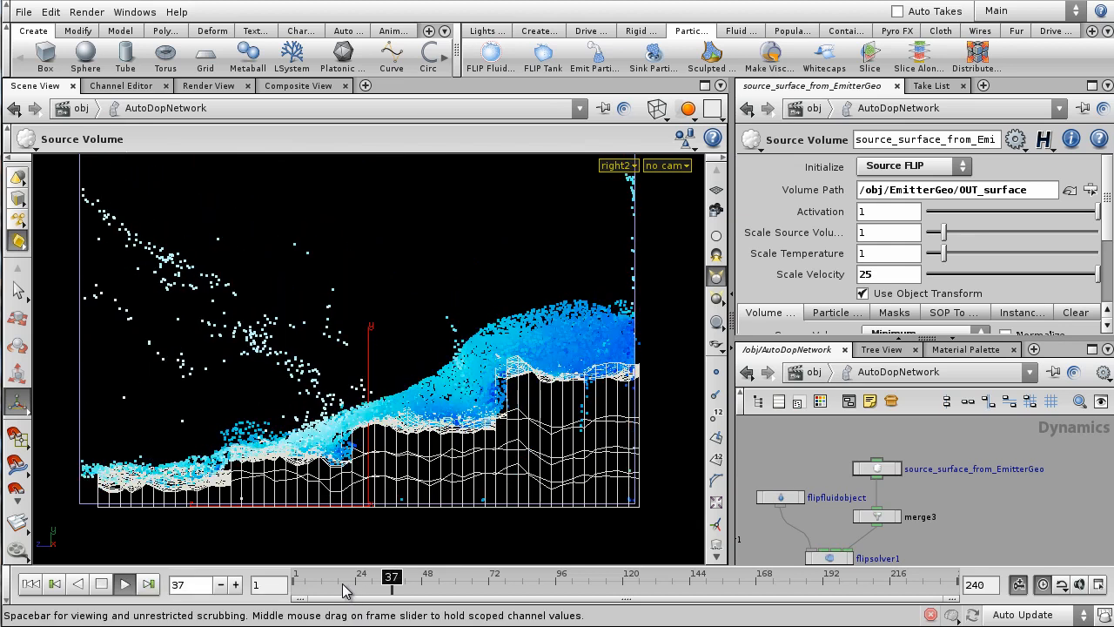
pyautogui.moveTo(346, 590); pyautogui.dragTo(264, 588)
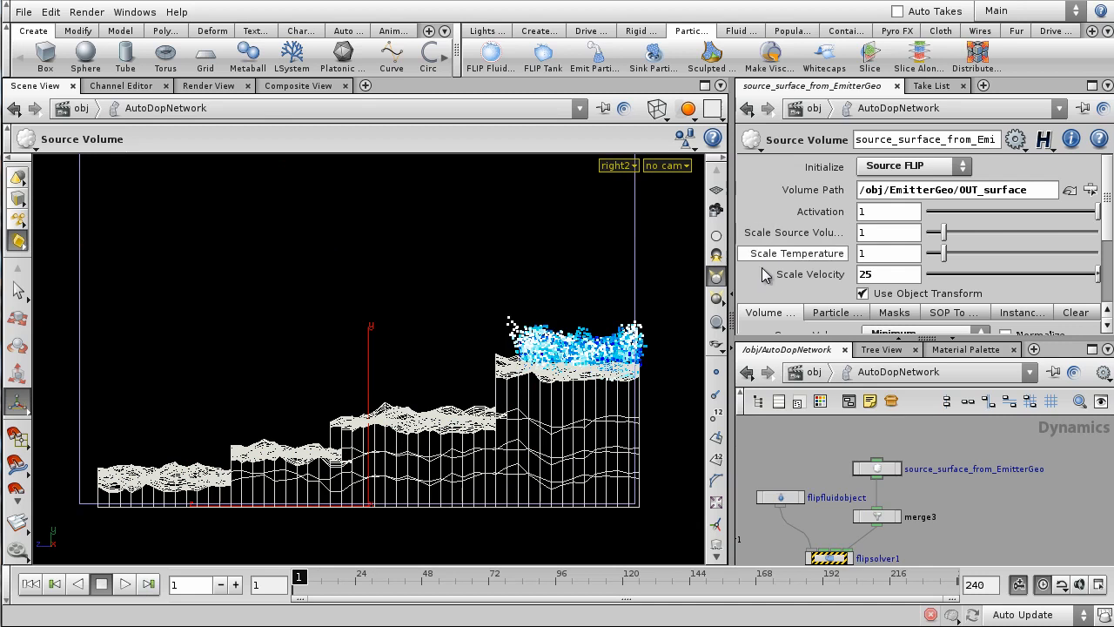
# - Switch to a perspective view of the terrain with smooth shading
pyautogui.hotkey('space', '1')
pyautogui.moveTo(393, 332); pyautogui.dragTo(426, 338)
pyautogui.moveTo(427, 337); pyautogui.dragTo(510, 392, button='right')
pyautogui.moveTo(510, 392); pyautogui.dragTo(520, 304, button='middle')
pyautogui.hotkey('shift', 'w')
# - Set Scale Velocity to 13 and play the simulation down the terraces to about frame 125
pyautogui.moveTo(515, 348); pyautogui.dragTo(596, 221, button='right')
pyautogui.moveTo(596, 221); pyautogui.dragTo(592, 271, button='middle')
pyautogui.moveTo(593, 270); pyautogui.dragTo(507, 307)
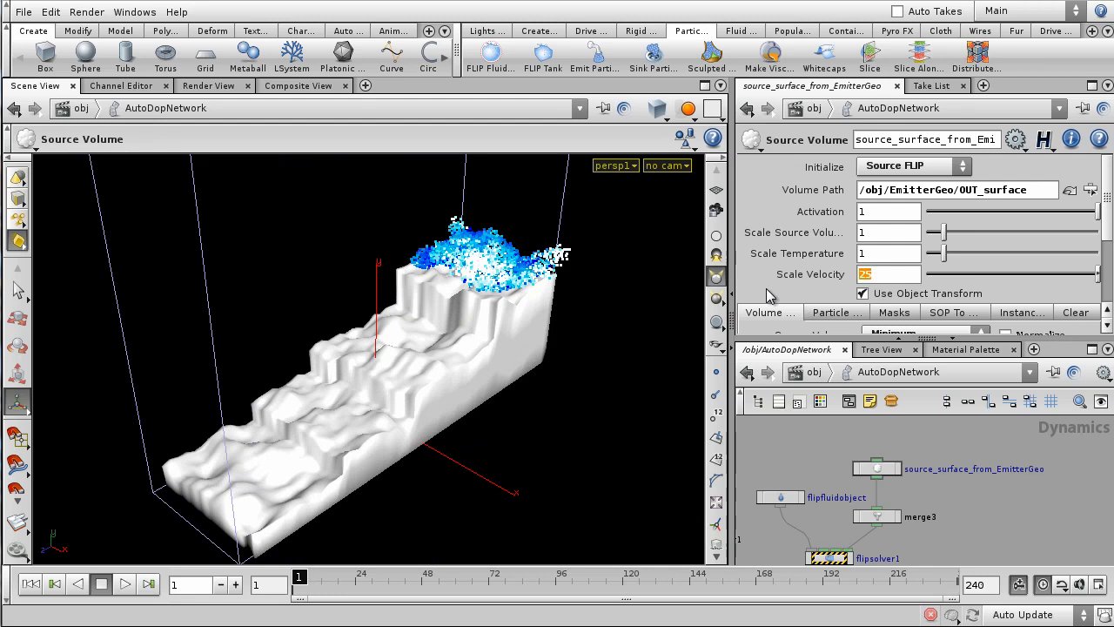
pyautogui.press('Return')
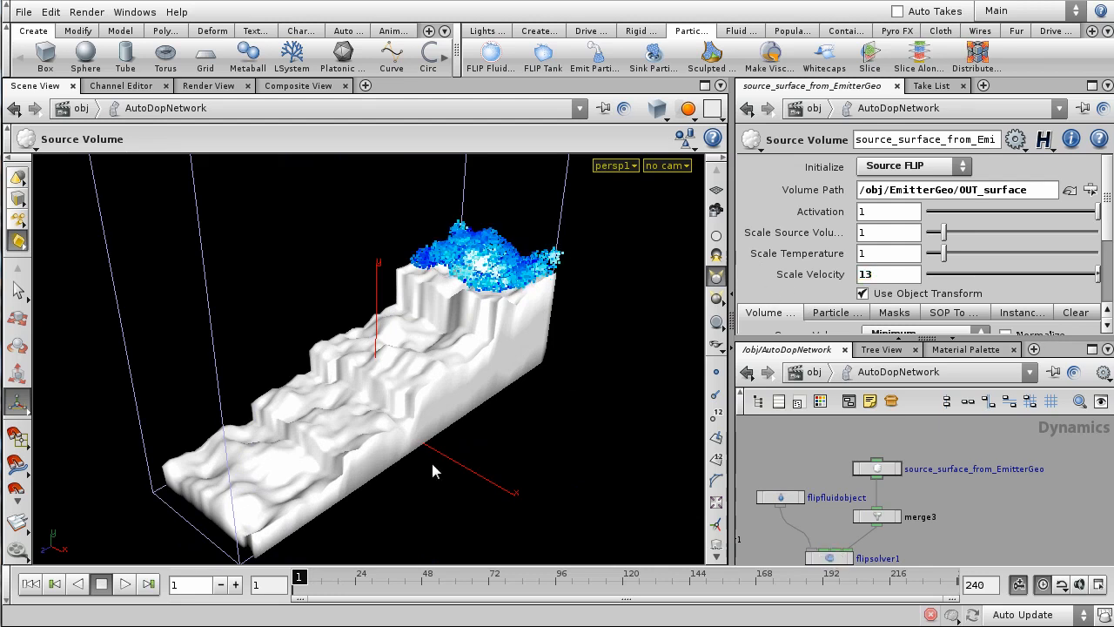
pyautogui.click(124, 584)
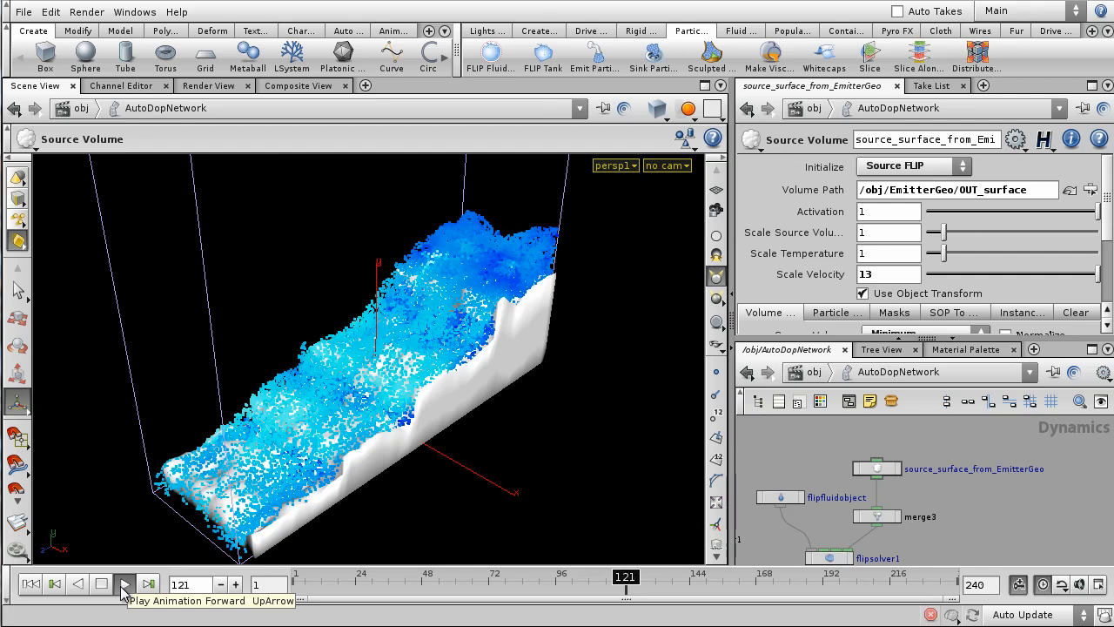
# - View the terrain and fluid from a right-side orthographic view, zoomed in
pyautogui.moveTo(539, 432); pyautogui.dragTo(467, 375)
pyautogui.hotkey('space', '3')
pyautogui.hotkey('space', '4')
pyautogui.moveTo(474, 499); pyautogui.dragTo(471, 364, button='middle')
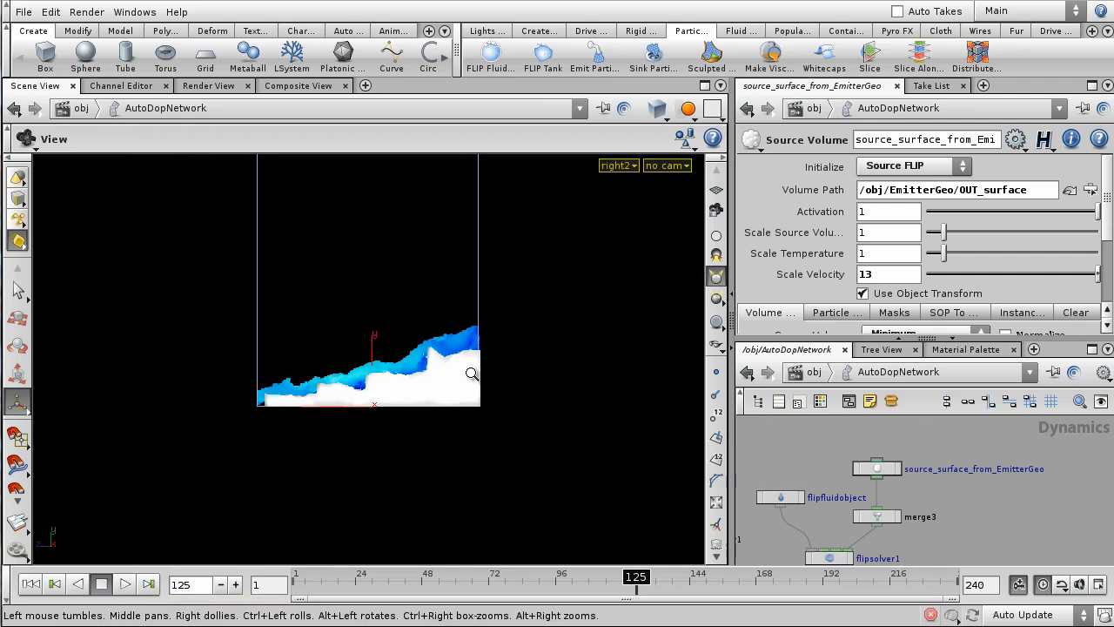
pyautogui.moveTo(471, 364); pyautogui.dragTo(439, 470, button='right')
# - Replay the simulation from the start, rewind to frame 1, and return to /obj
pyautogui.moveTo(335, 585); pyautogui.dragTo(311, 585)
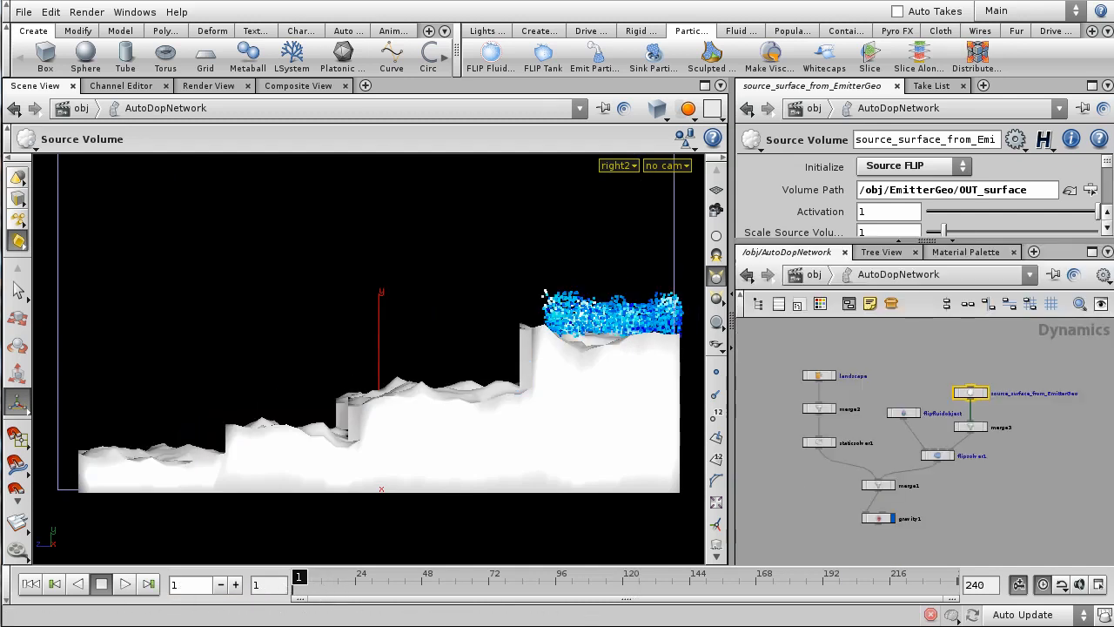
pyautogui.click(127, 584)
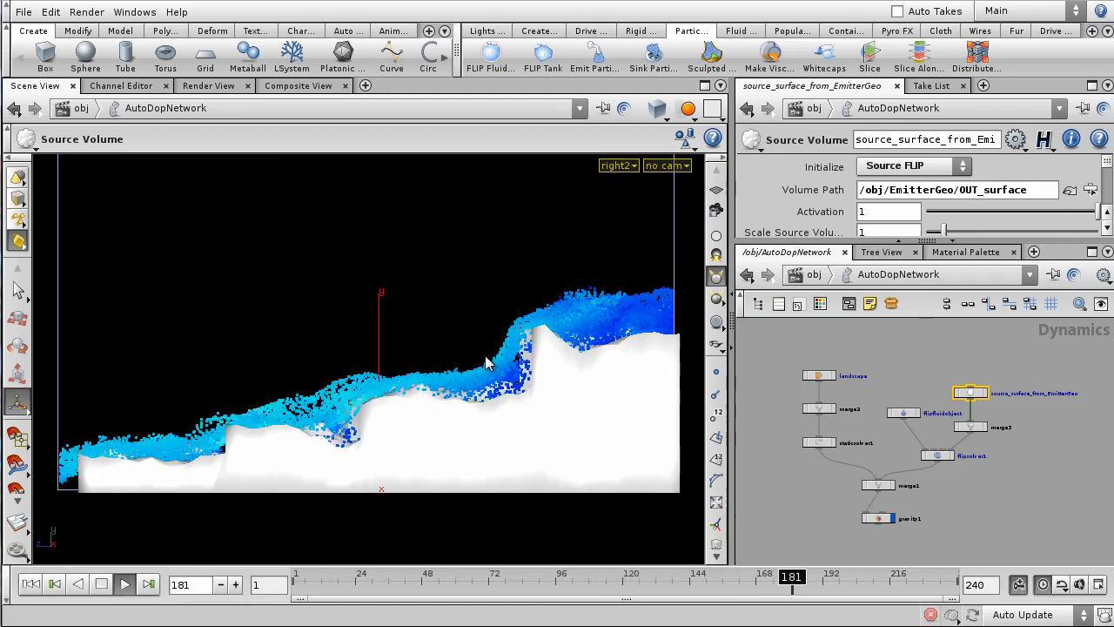
pyautogui.click(31, 584)
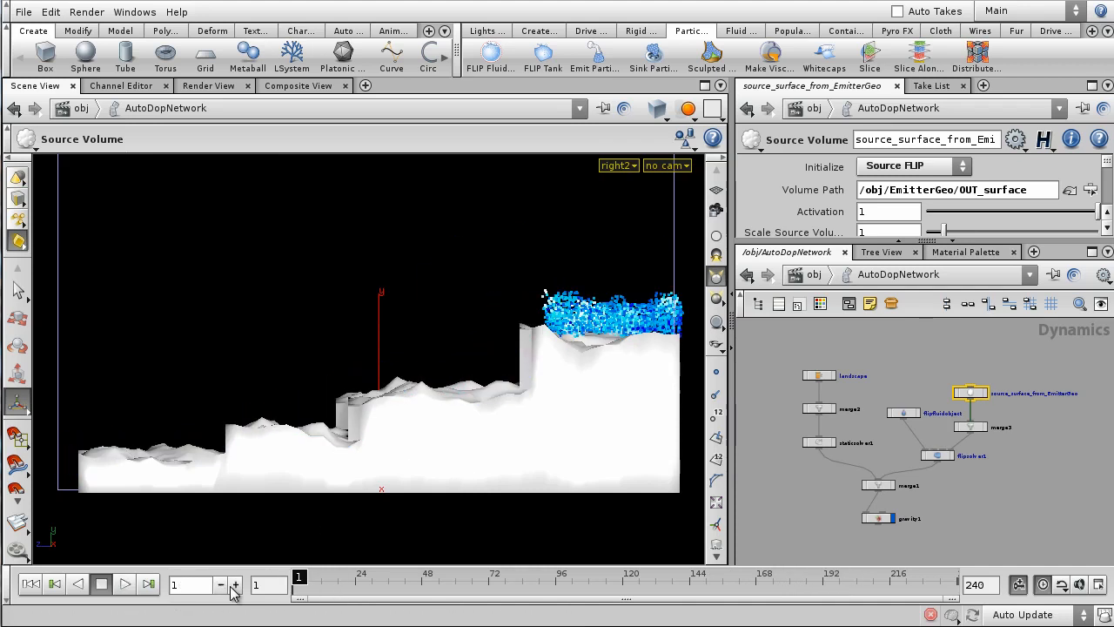
pyautogui.click(814, 278)
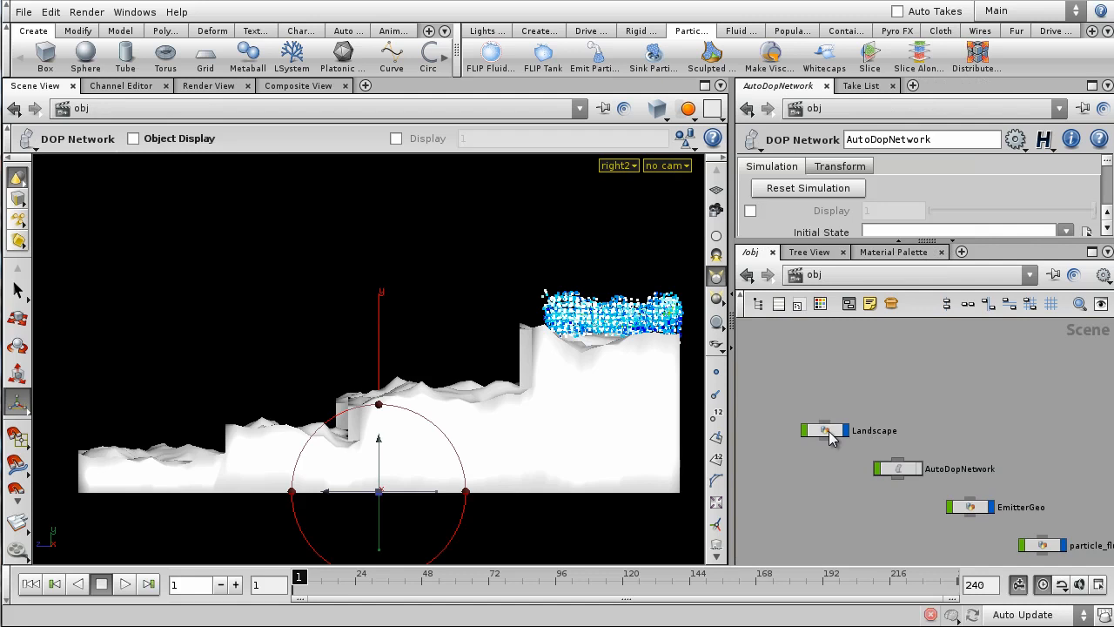
# - Inside Landscape, raise polyextrude4's Translate Y from 0.98 to 2.38, then return to /obj
pyautogui.doubleClick(829, 431)
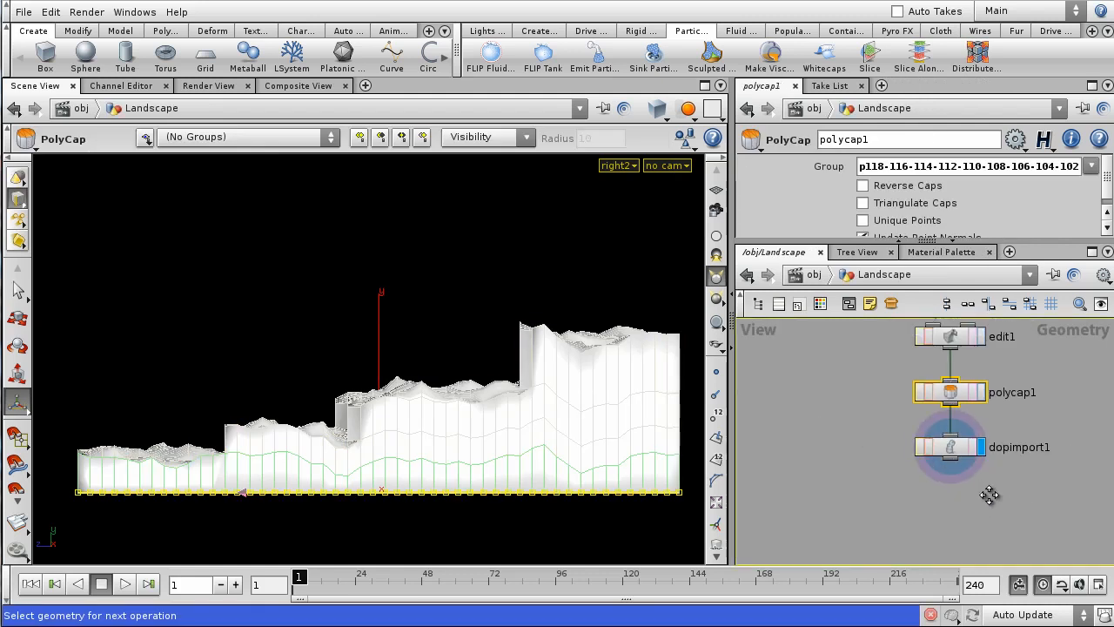
pyautogui.scroll(-3, 975, 453)
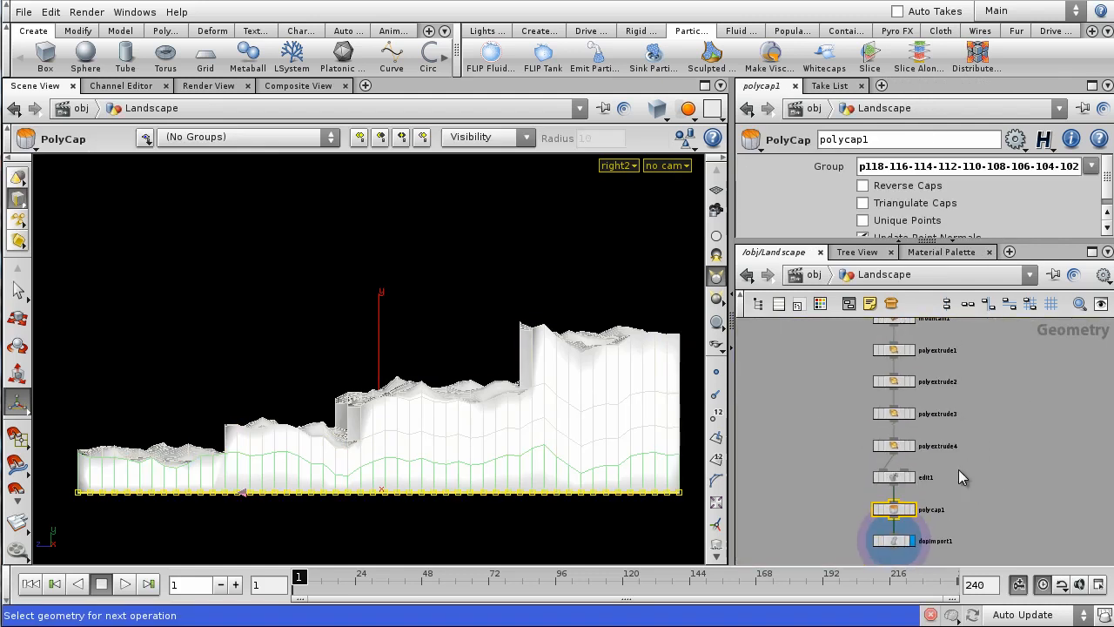
pyautogui.click(891, 445)
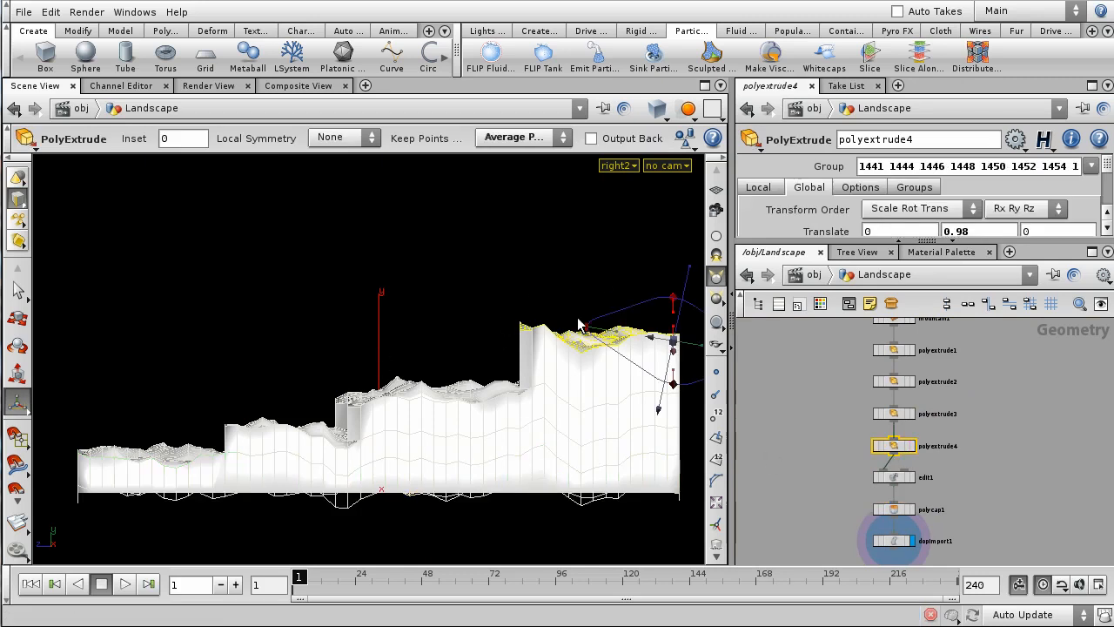
pyautogui.scroll(-1, 937, 212)
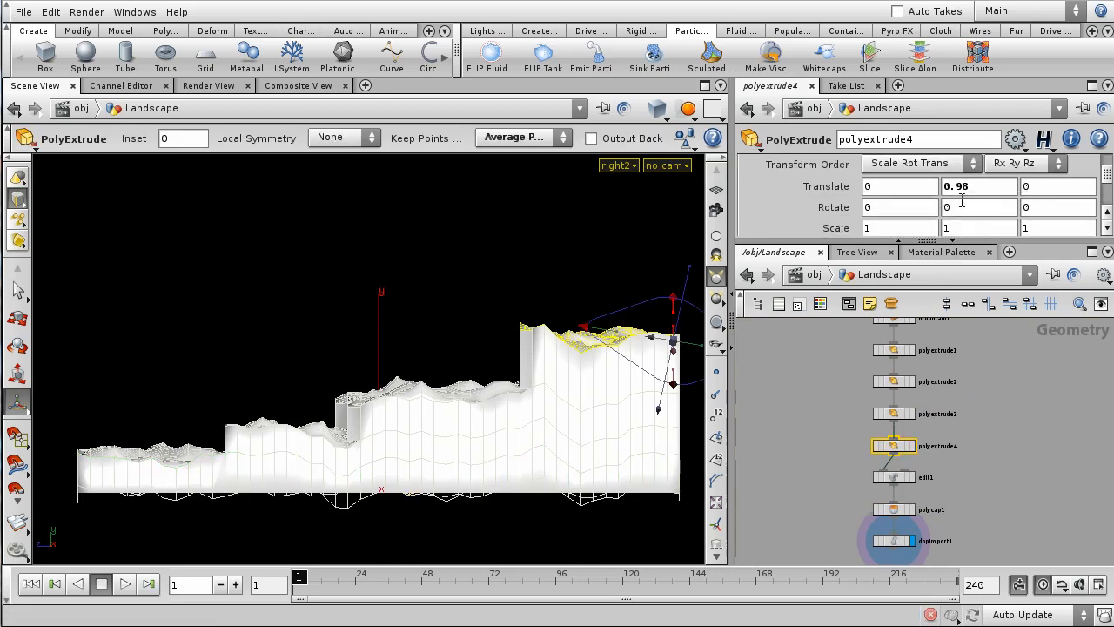
pyautogui.moveTo(964, 188); pyautogui.dragTo(1085, 186, button='middle')
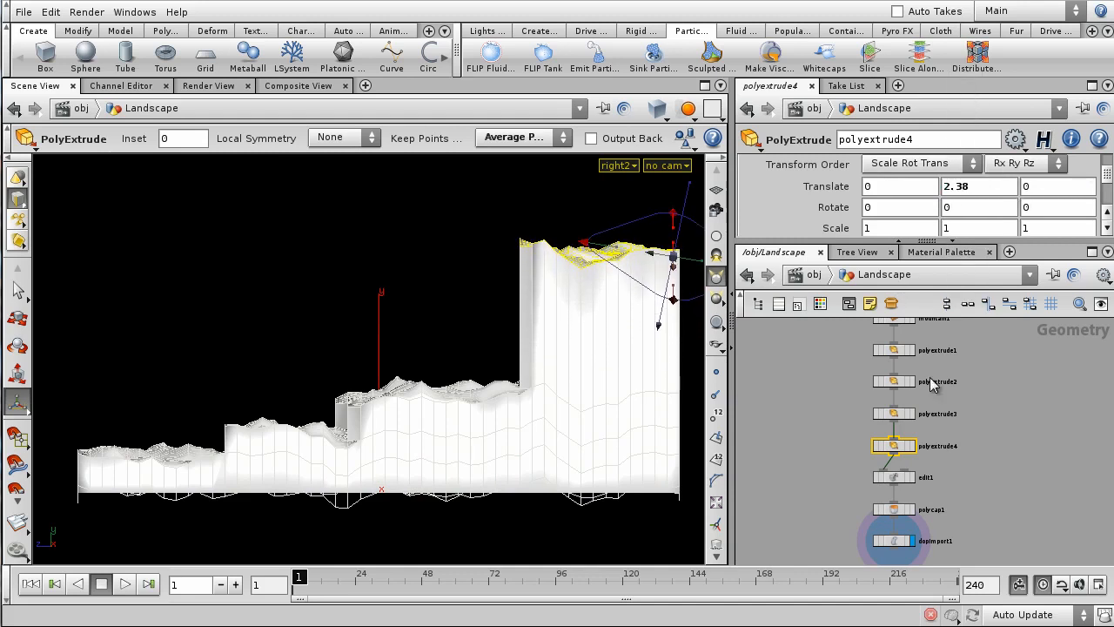
pyautogui.click(1004, 434)
pyautogui.click(814, 274)
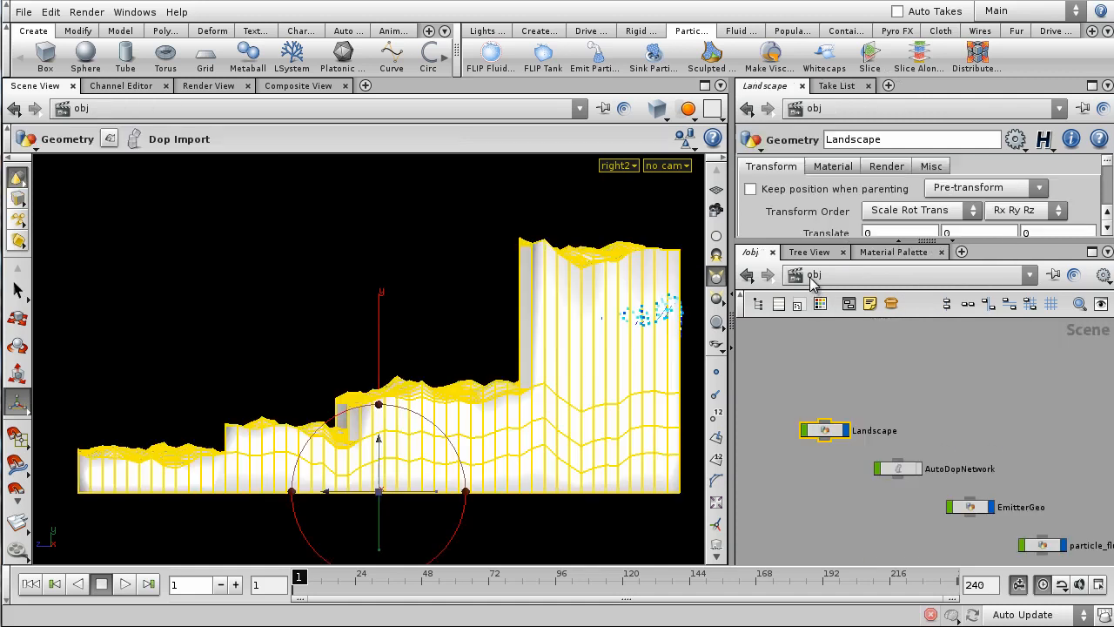
# - Enter EmitterGeo and bring up grid1's parameters
pyautogui.moveTo(1066, 421); pyautogui.dragTo(1013, 393, button='middle')
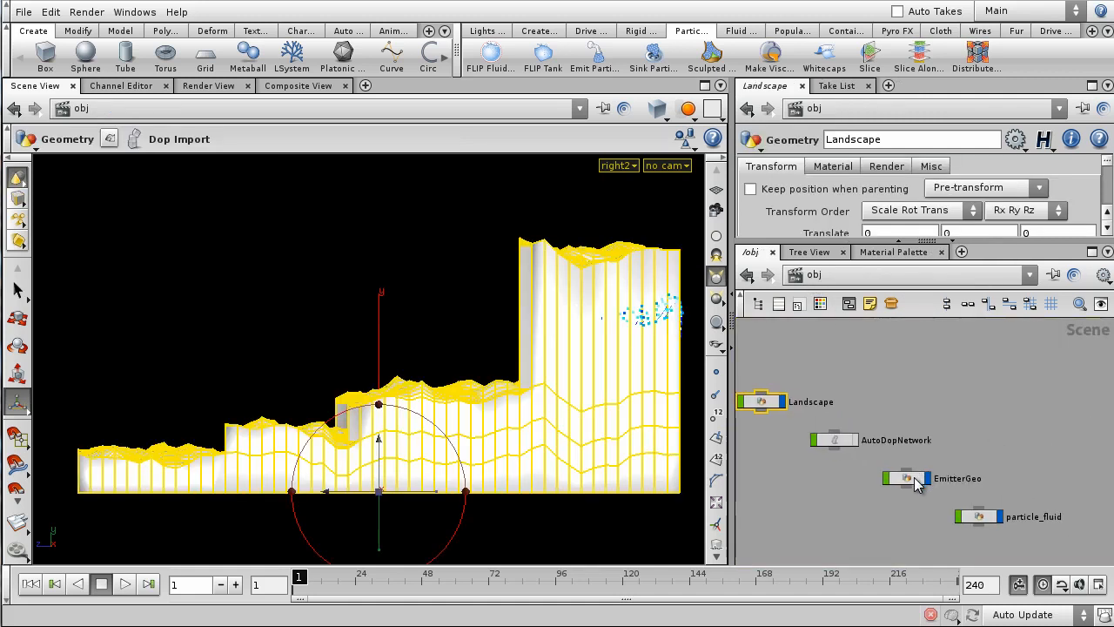
pyautogui.click(916, 478)
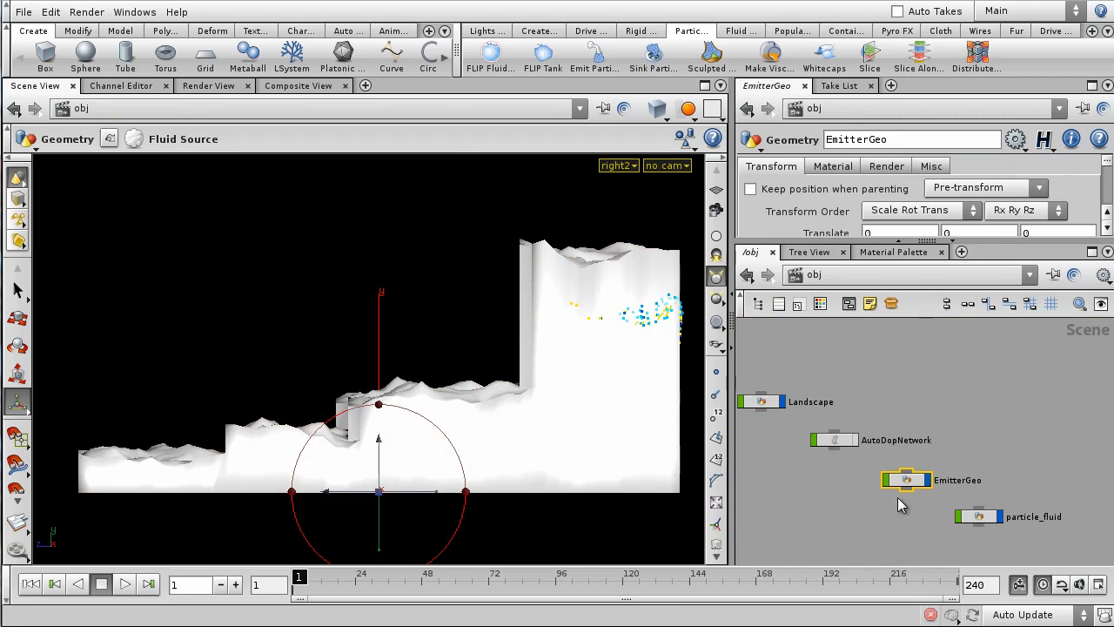
pyautogui.doubleClick(911, 485)
pyautogui.click(910, 425)
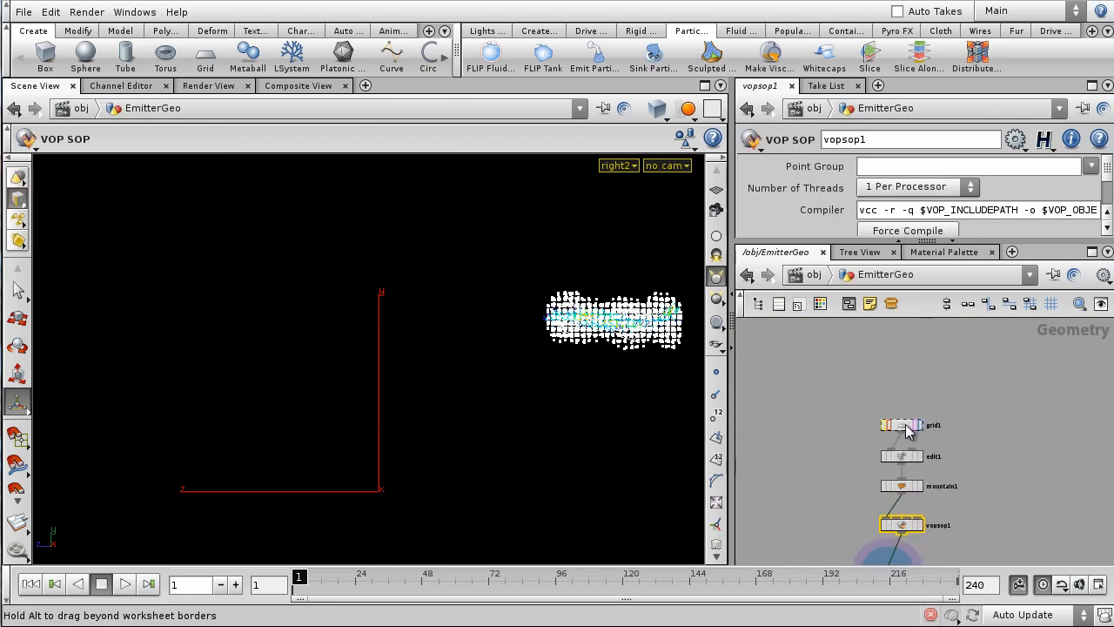
pyautogui.scroll(1, 1027, 183)
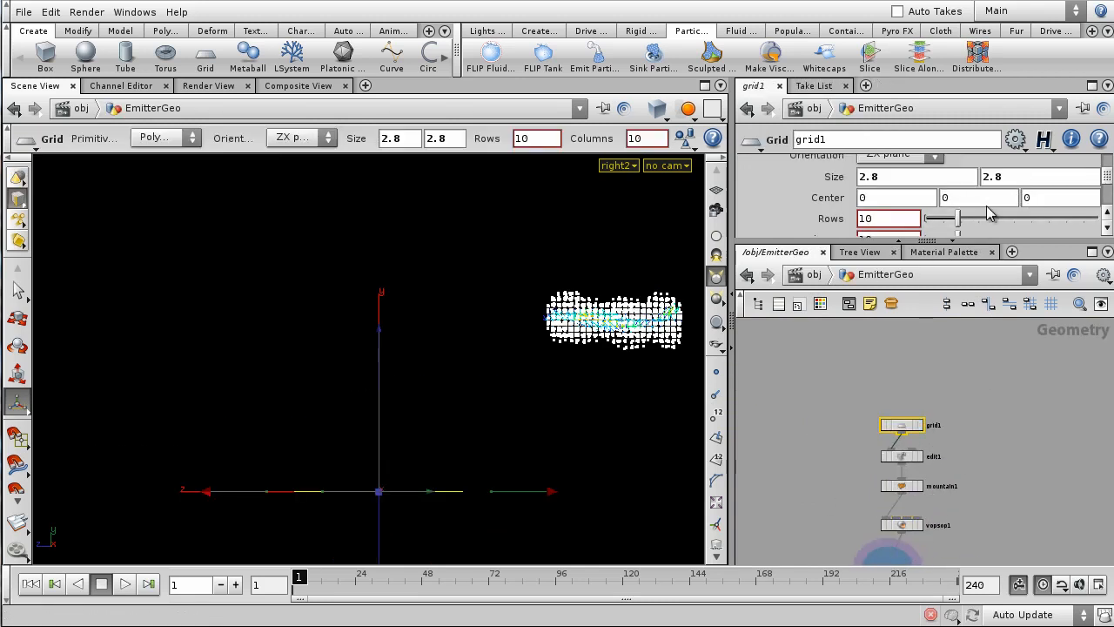
pyautogui.scroll(-1, 988, 205)
pyautogui.middleClick(978, 175)
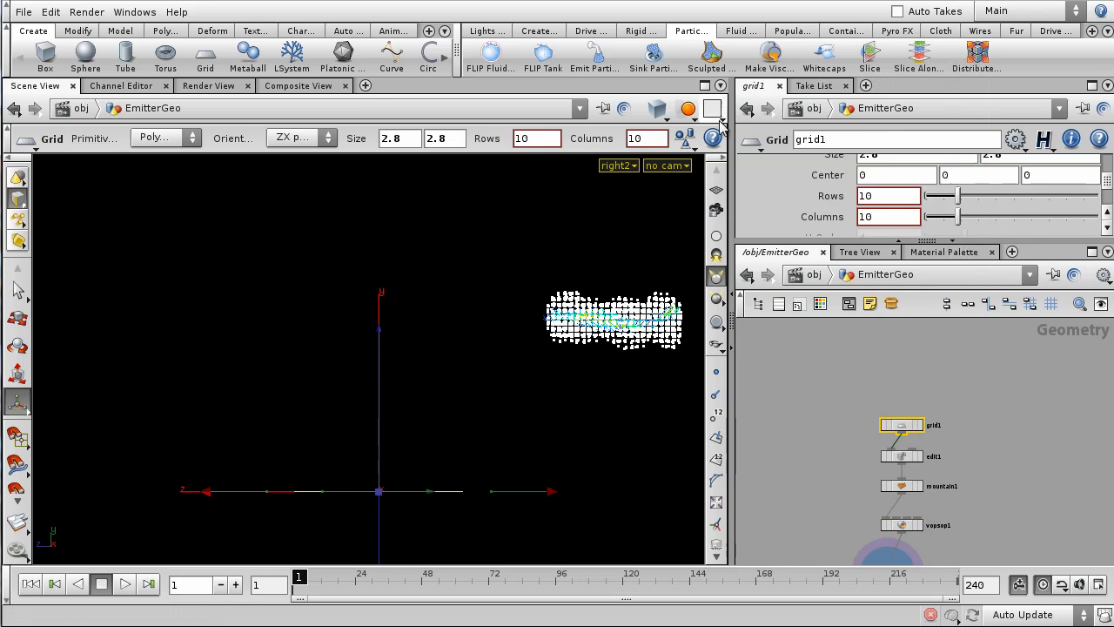
# - With other objects ghosted in wireframe, lift grid1's Center Y to 1.50491, then enter AutoDopNetwork
pyautogui.click(687, 109)
pyautogui.click(715, 152)
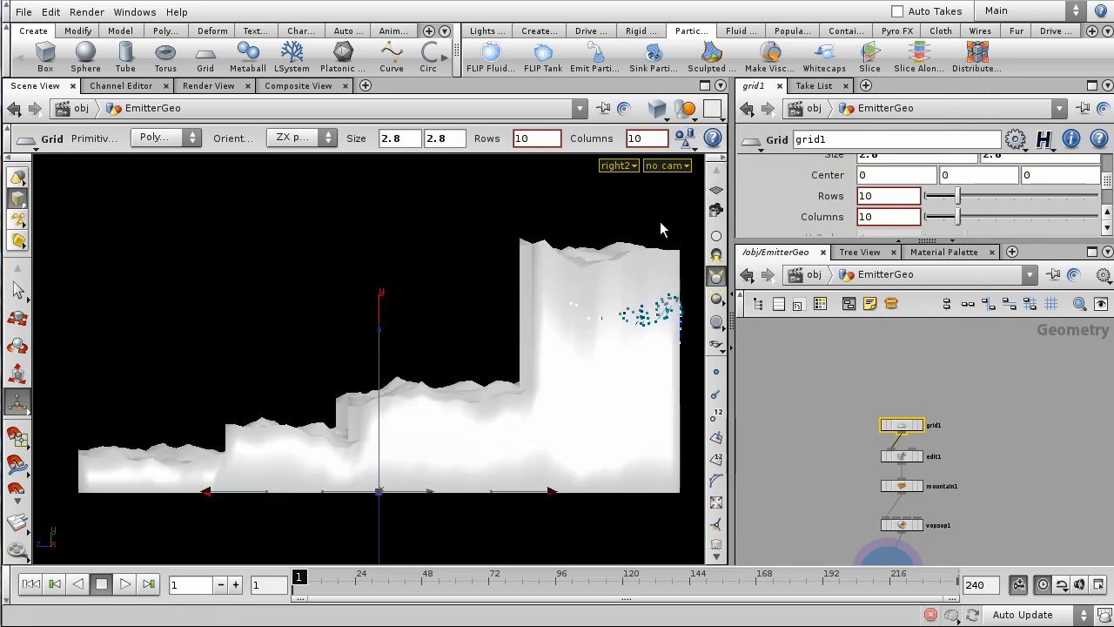
pyautogui.press('w')
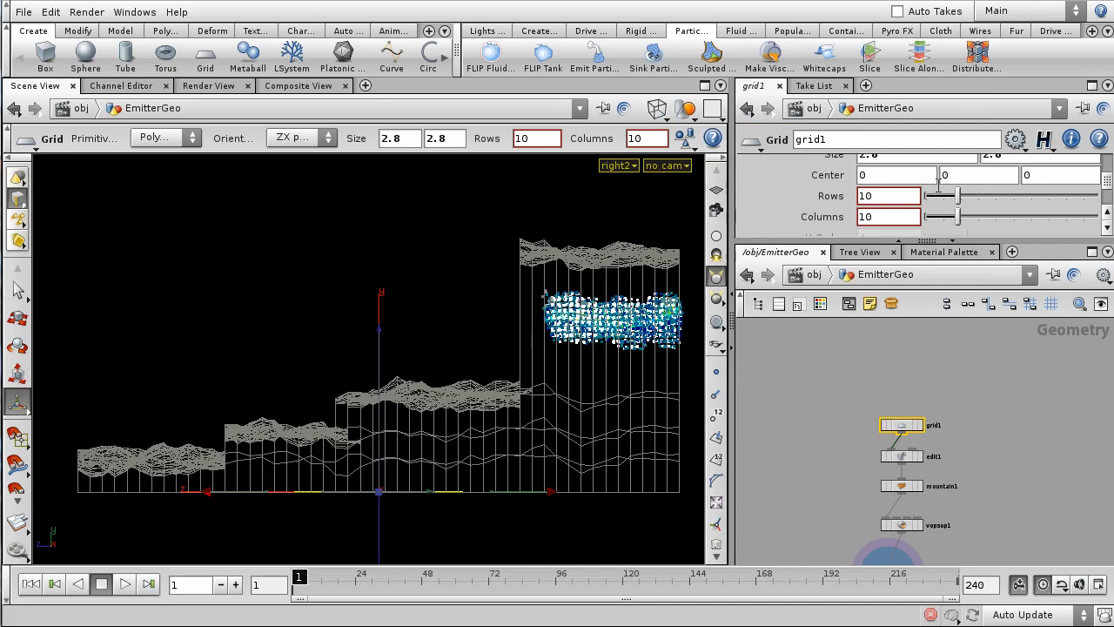
pyautogui.scroll(1, 938, 183)
pyautogui.moveTo(377, 494); pyautogui.dragTo(435, 406)
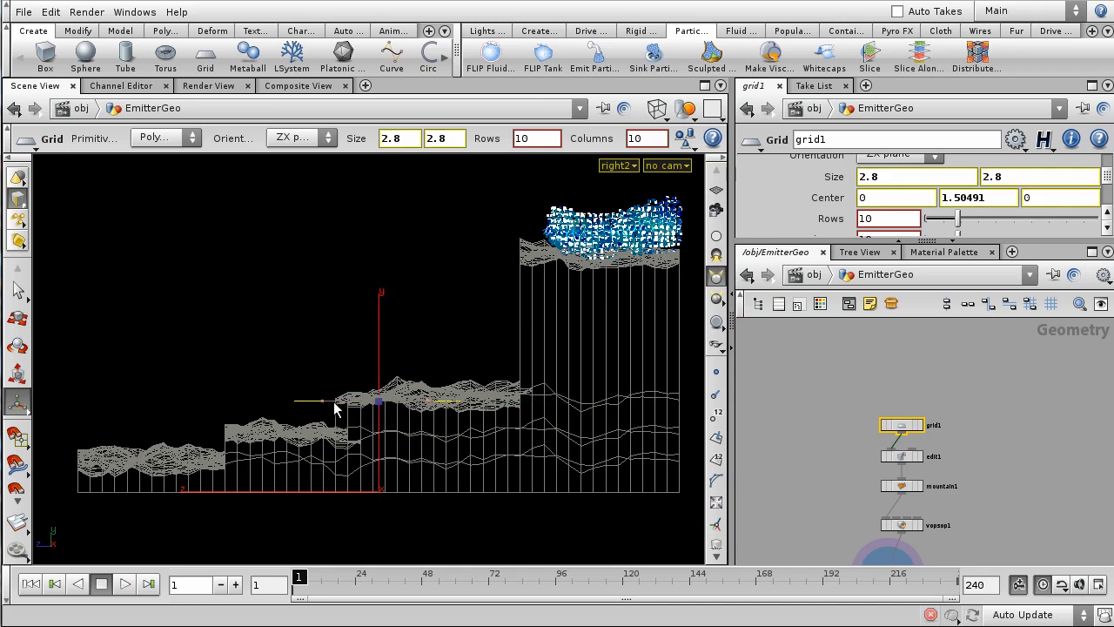
pyautogui.click(813, 274)
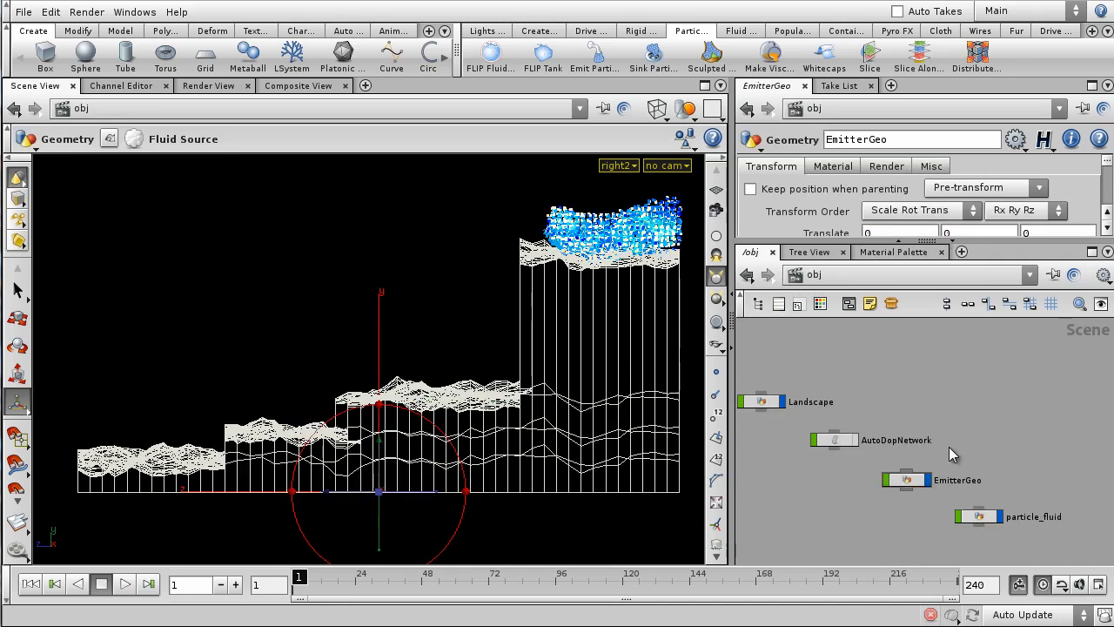
pyautogui.doubleClick(833, 446)
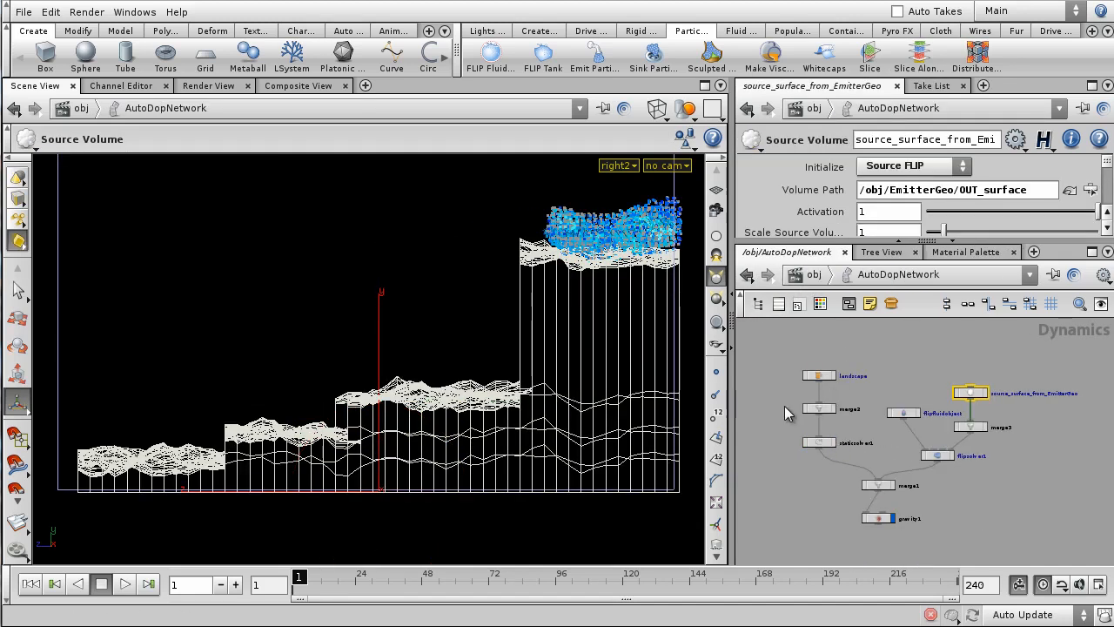
pyautogui.keyDown('alt'); pyautogui.moveTo(447, 255); pyautogui.dragTo(431, 318, button='right'); pyautogui.keyUp('alt')
pyautogui.keyDown('alt'); pyautogui.moveTo(431, 318); pyautogui.dragTo(399, 394, button='middle'); pyautogui.keyUp('alt')
pyautogui.keyDown('alt'); pyautogui.moveTo(399, 394); pyautogui.dragTo(444, 362, button='right'); pyautogui.keyUp('alt')
pyautogui.keyDown('alt'); pyautogui.moveTo(513, 317); pyautogui.dragTo(485, 402, button='right'); pyautogui.keyUp('alt')
pyautogui.keyDown('alt'); pyautogui.moveTo(484, 404); pyautogui.dragTo(526, 435, button='middle'); pyautogui.keyUp('alt')
pyautogui.keyDown('alt'); pyautogui.moveTo(527, 436); pyautogui.dragTo(544, 399, button='right'); pyautogui.keyUp('alt')
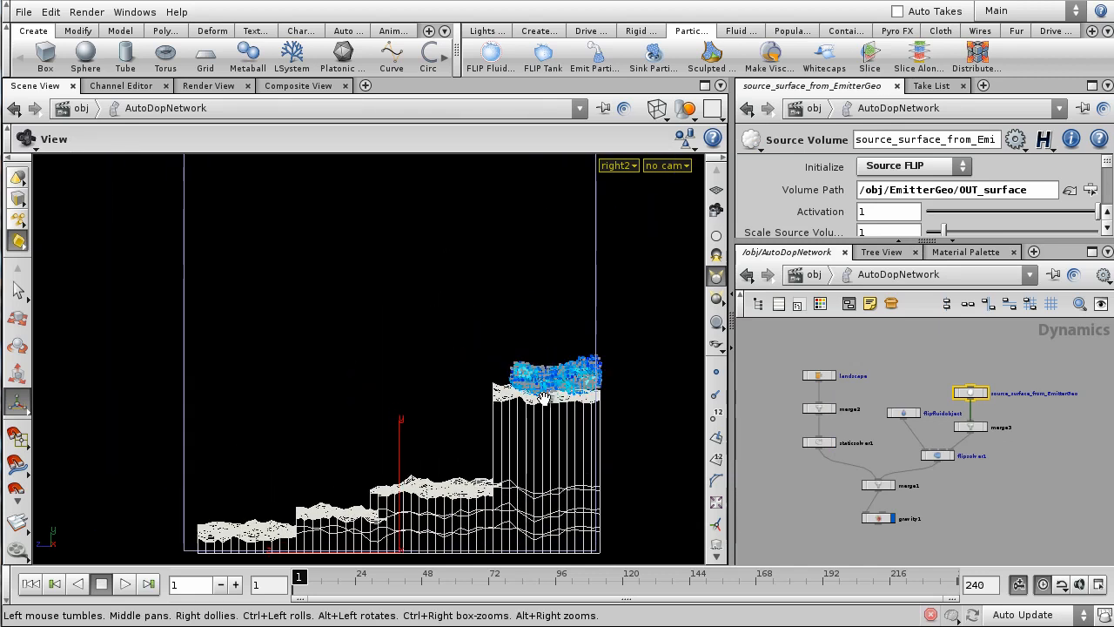
pyautogui.keyDown('alt'); pyautogui.moveTo(543, 398); pyautogui.dragTo(563, 373, button='middle'); pyautogui.keyUp('alt')
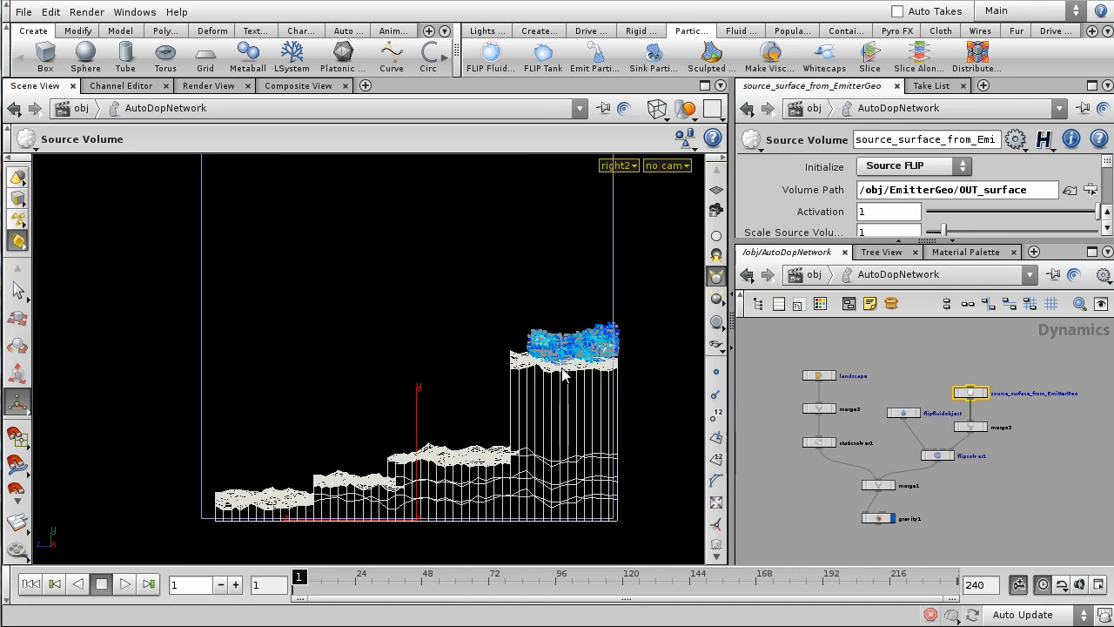
pyautogui.click(127, 584)
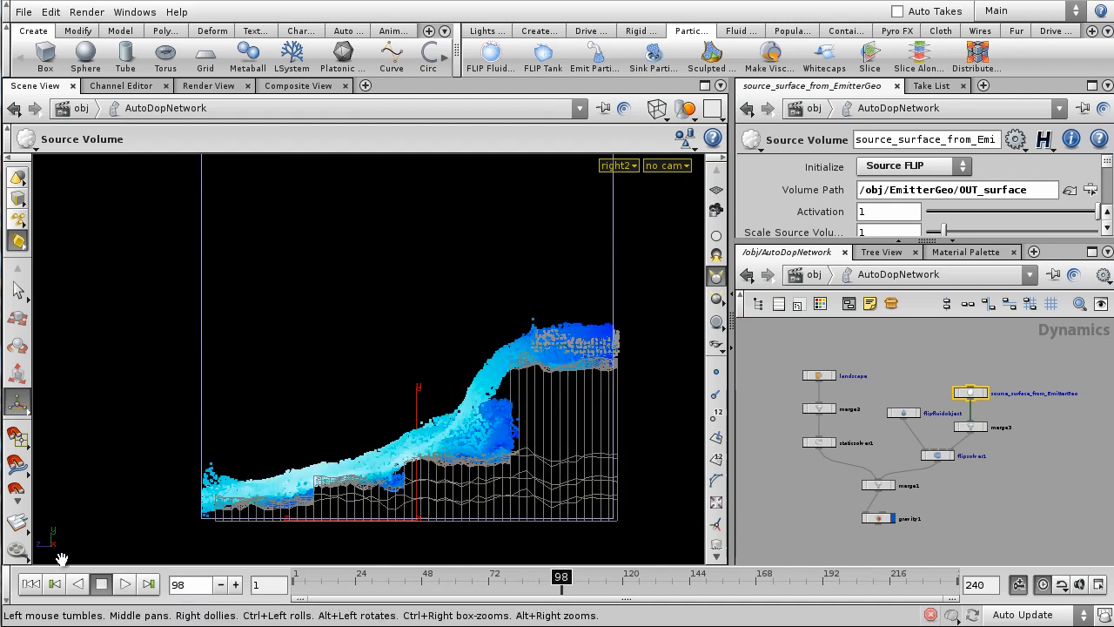
pyautogui.click(31, 584)
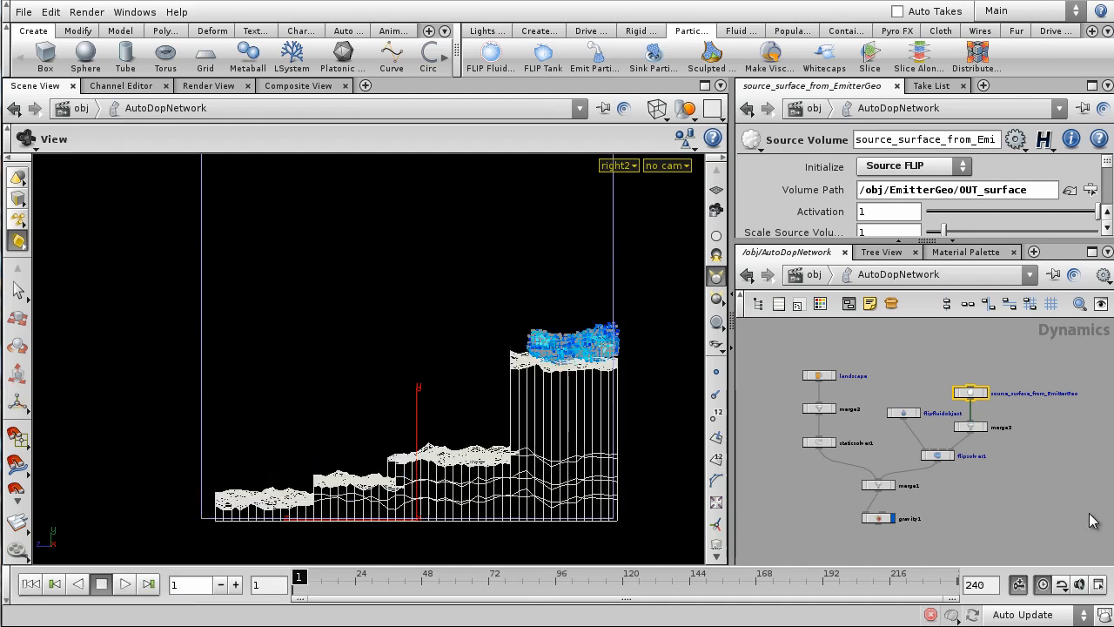
# - Enter particle_fluid, briefly scrub and play the simulation, then rewind to frame 1
pyautogui.click(814, 274)
pyautogui.scroll(-2, 953, 427)
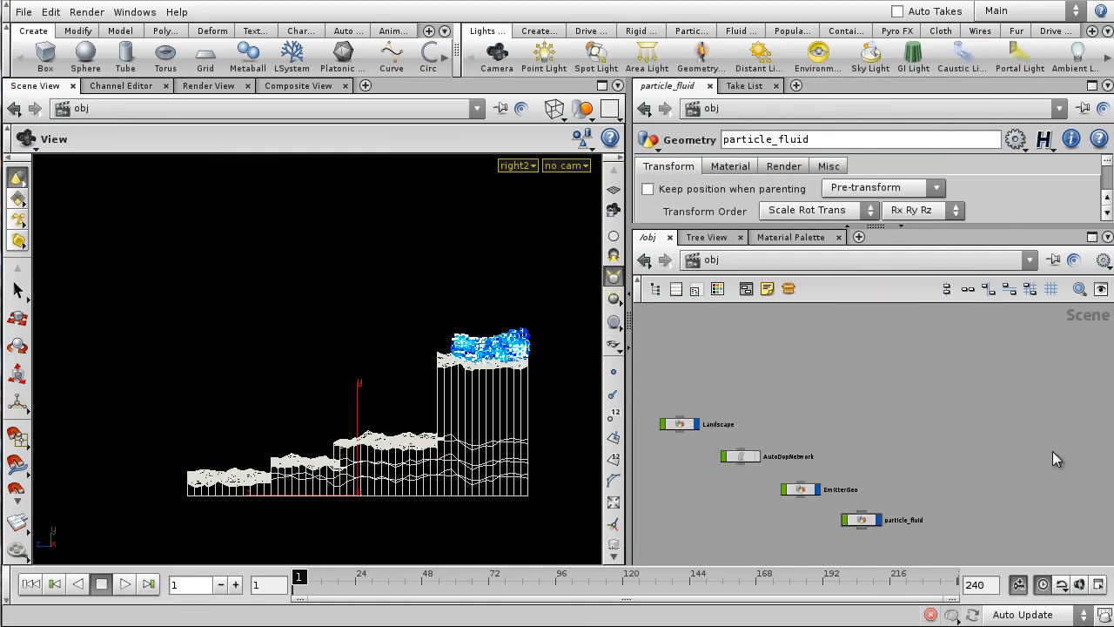
pyautogui.scroll(2, 943, 483)
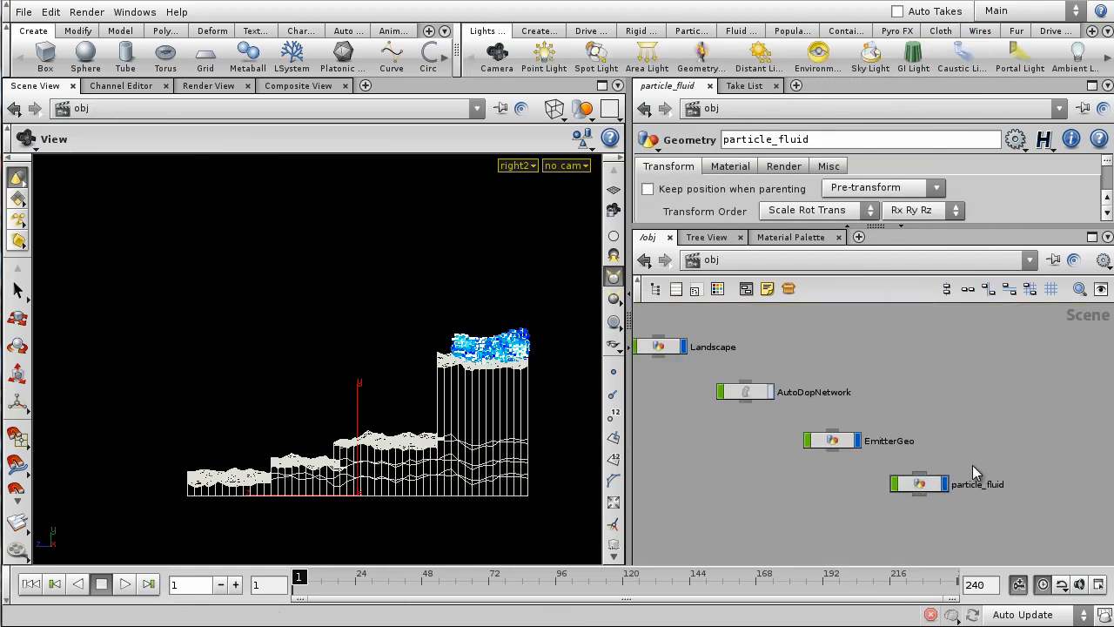
pyautogui.doubleClick(920, 484)
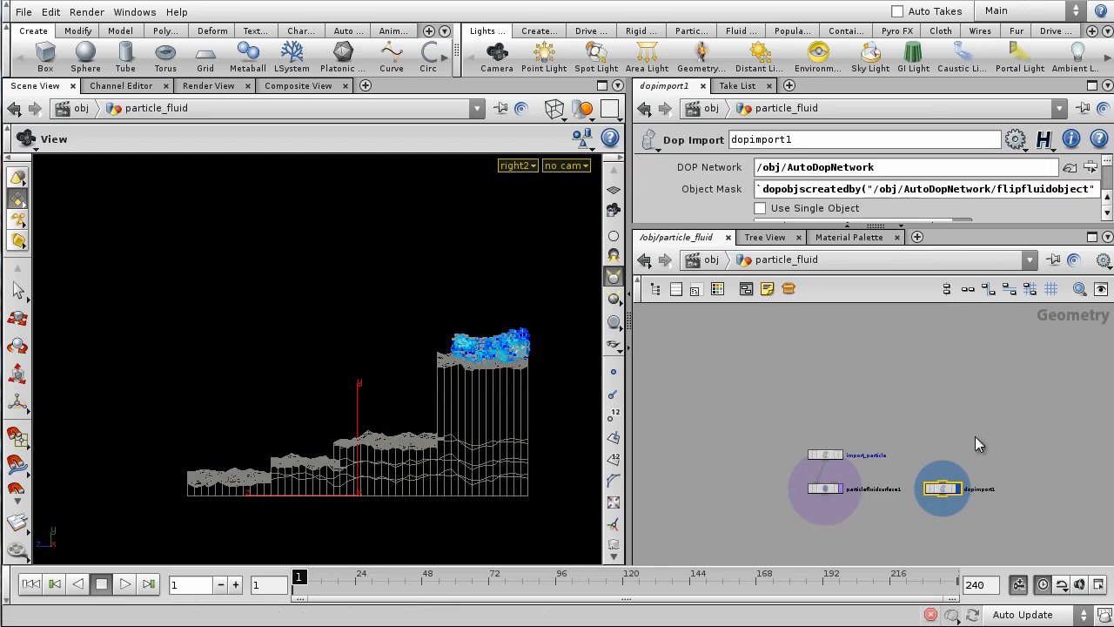
pyautogui.click(935, 446)
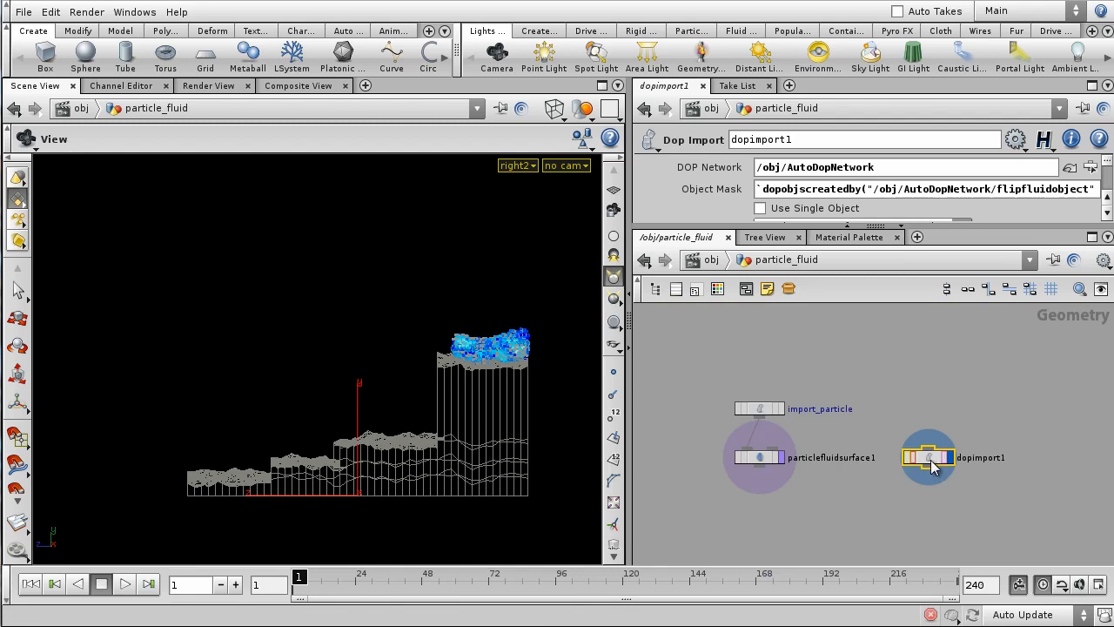
pyautogui.moveTo(296, 584)
pyautogui.mouseDown()
pyautogui.moveTo(336, 588)
pyautogui.moveTo(284, 592)
pyautogui.mouseUp()
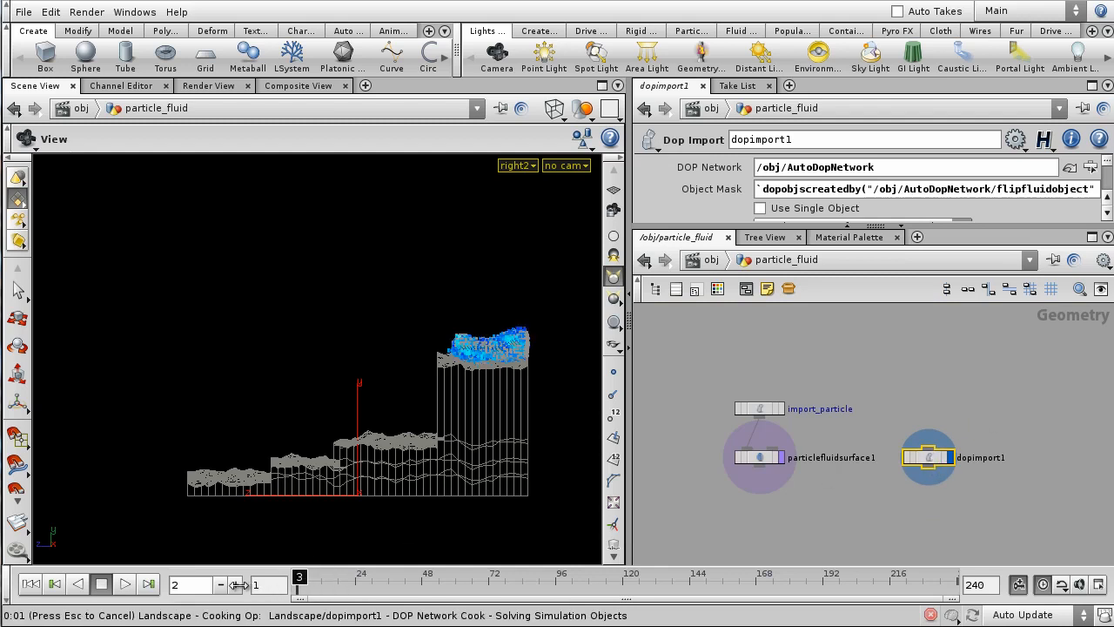
pyautogui.click(126, 585)
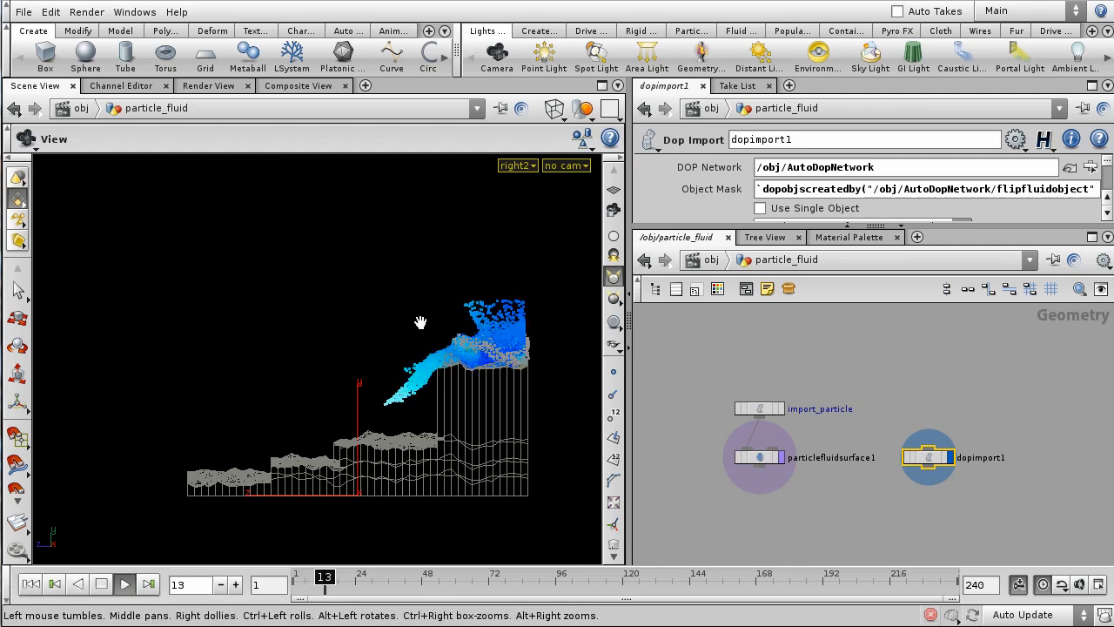
pyautogui.click(30, 584)
# - Place import_particle up and left of particlefluidsurface1 and show its Dop I/O parameters
pyautogui.moveTo(831, 376); pyautogui.dragTo(894, 390, button='middle')
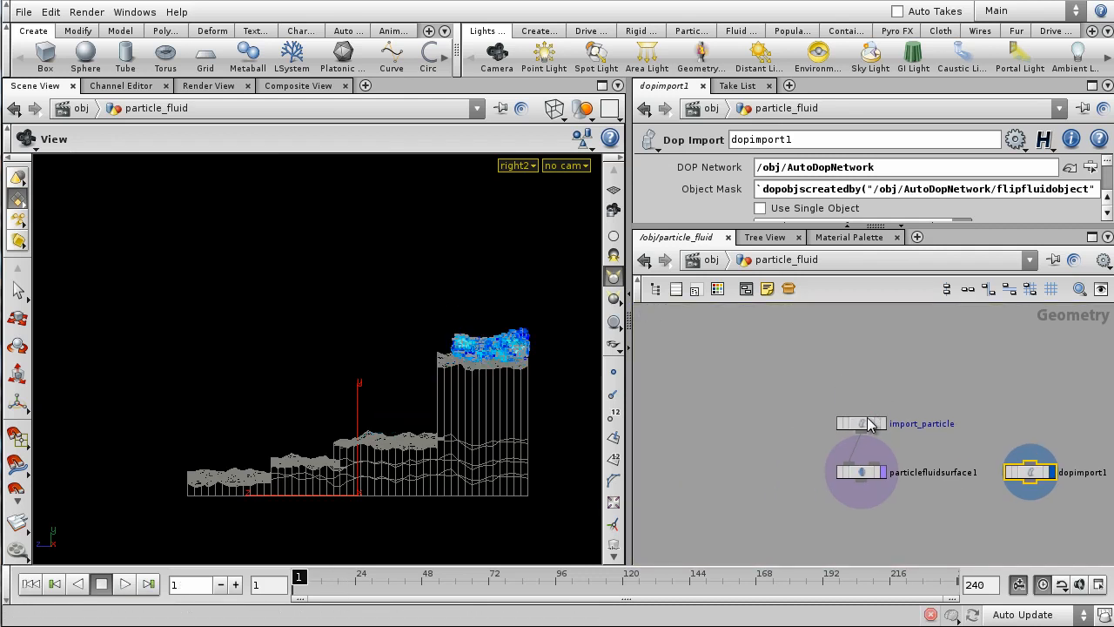
pyautogui.moveTo(853, 423); pyautogui.dragTo(723, 383)
pyautogui.moveTo(774, 352); pyautogui.dragTo(814, 375, button='middle')
pyautogui.click(769, 412)
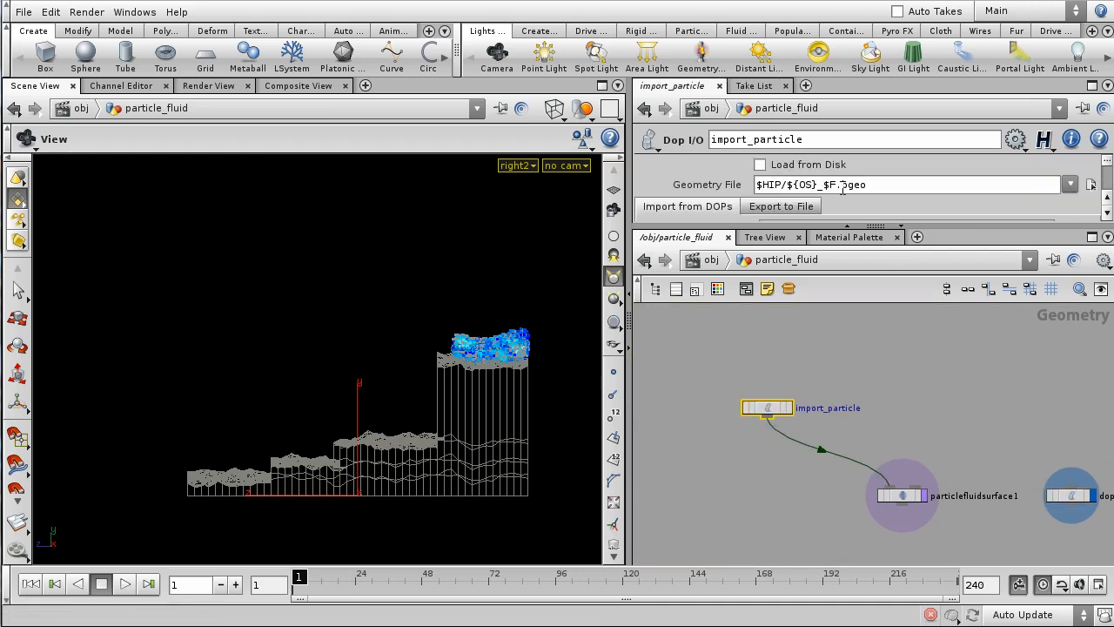
# - Add 'surface' as import_particle's second imported field, alongside Geometry and vel
pyautogui.moveTo(859, 226); pyautogui.dragTo(854, 402)
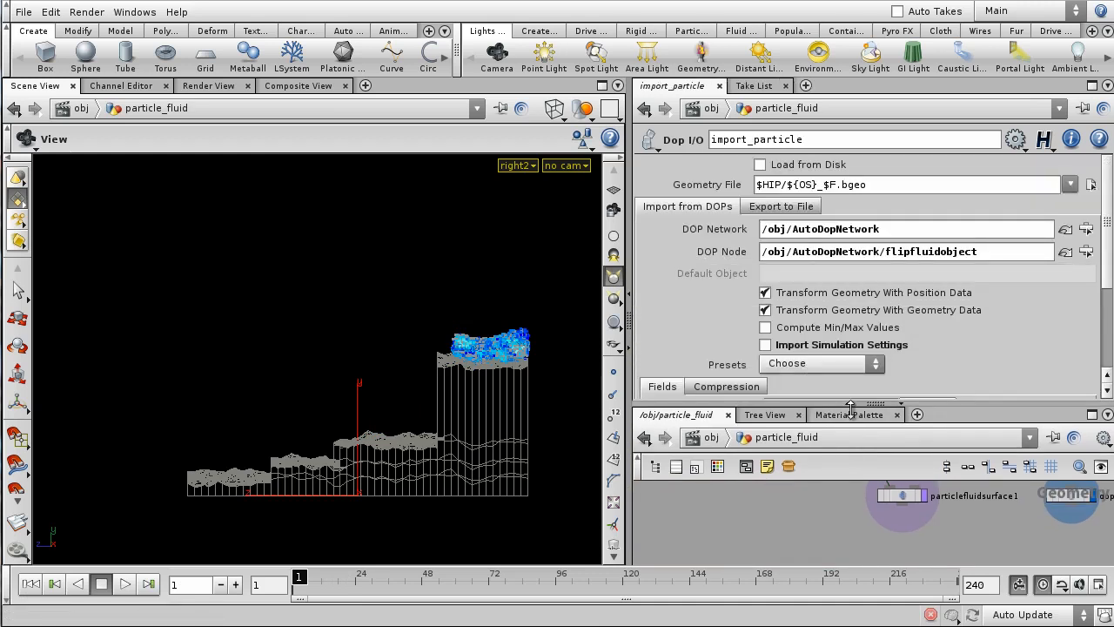
pyautogui.moveTo(626, 251); pyautogui.dragTo(473, 250)
pyautogui.scroll(-4, 830, 275)
pyautogui.scroll(-1, 830, 277)
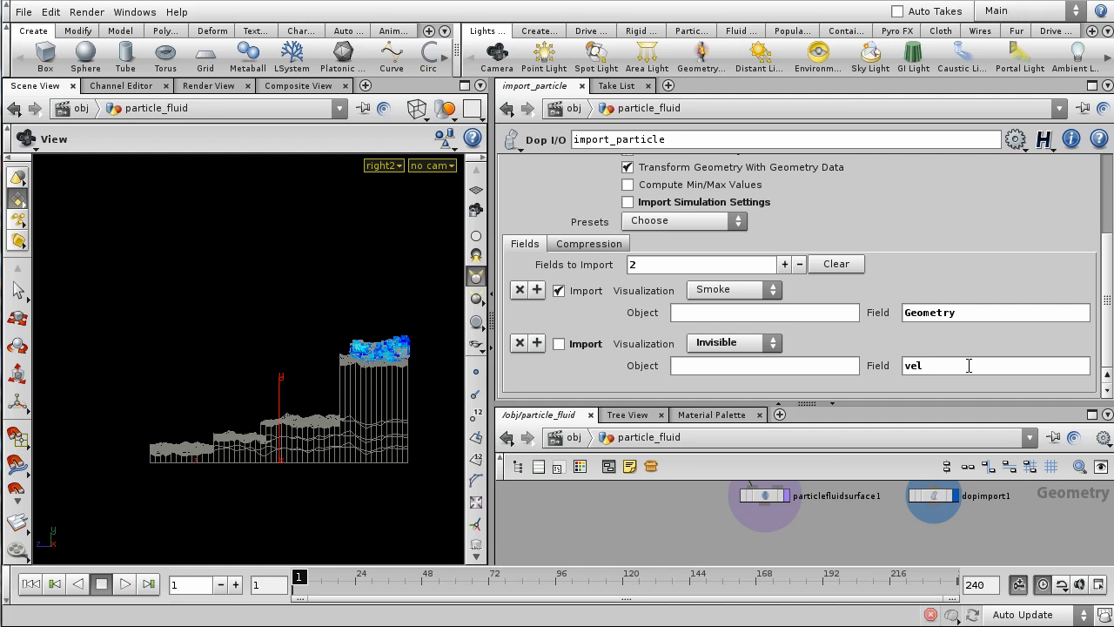
pyautogui.click(559, 344)
pyautogui.click(538, 343)
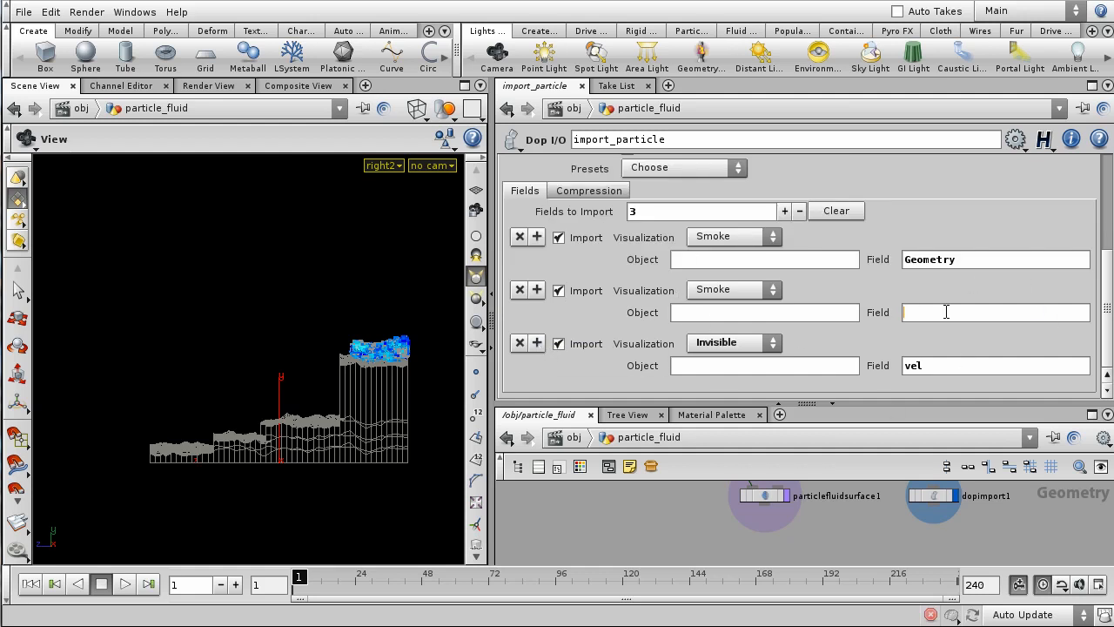
pyautogui.write('surface')
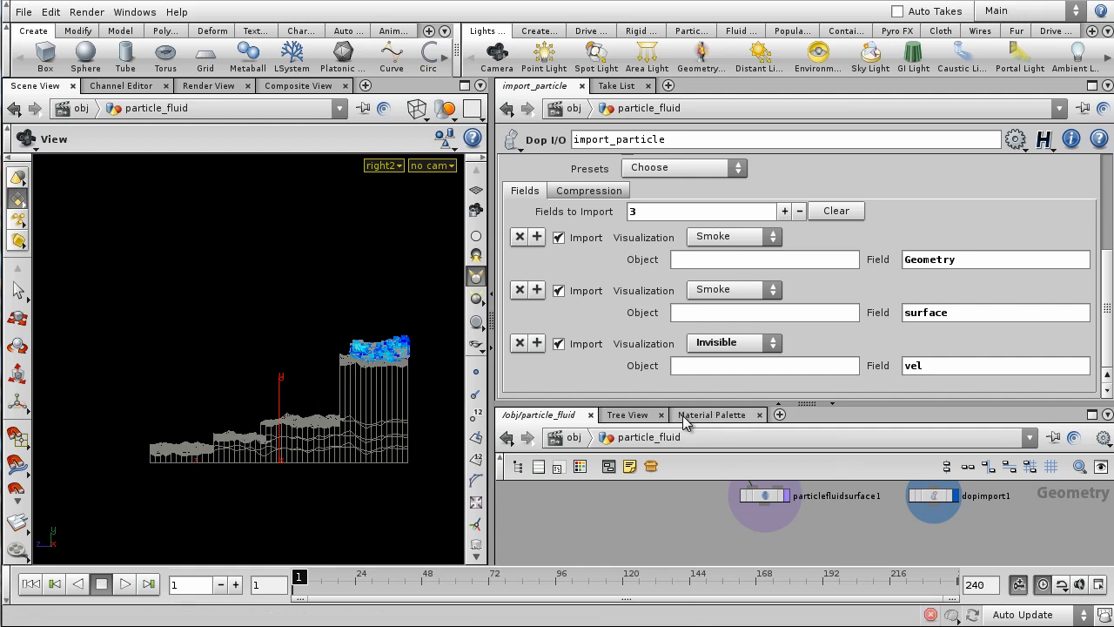
pyautogui.moveTo(708, 403); pyautogui.dragTo(726, 275)
pyautogui.scroll(-2, 715, 455)
pyautogui.moveTo(677, 491); pyautogui.dragTo(735, 493, button='middle')
pyautogui.scroll(2, 720, 474)
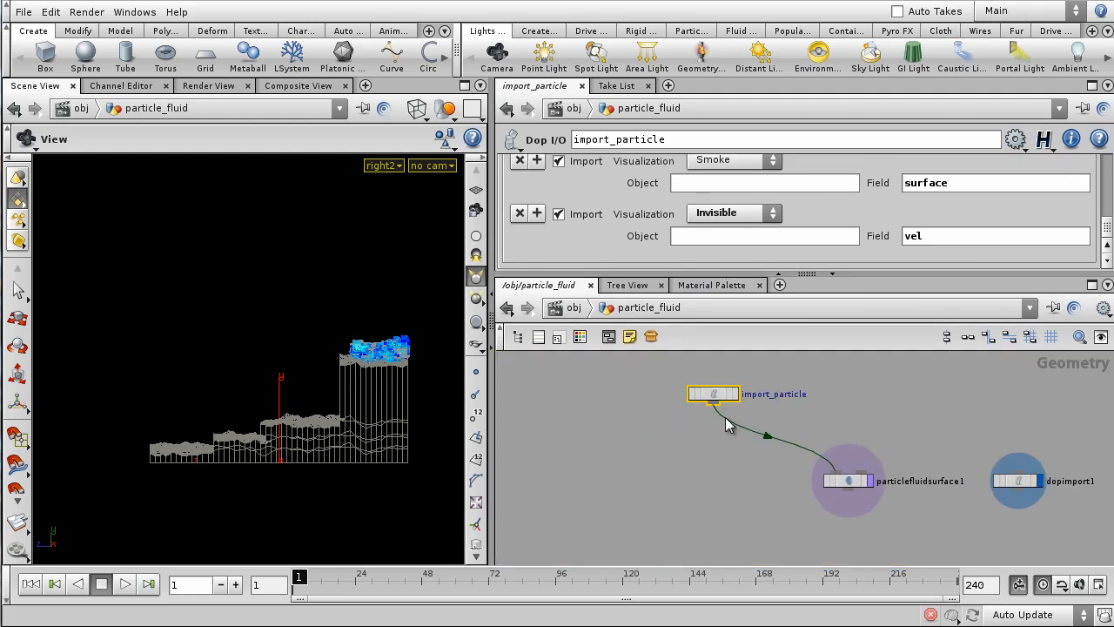
# - Add a rop_geometry1 ROP Output Driver fed by import_particle
pyautogui.moveTo(714, 397); pyautogui.dragTo(665, 404)
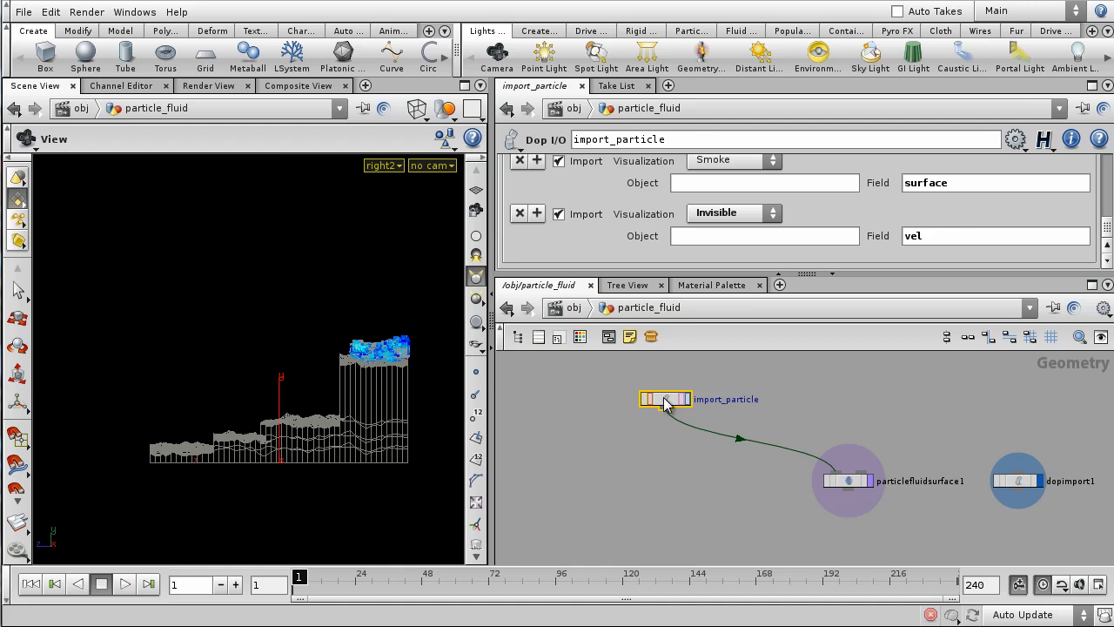
pyautogui.press('Tab')
pyautogui.write('rop')
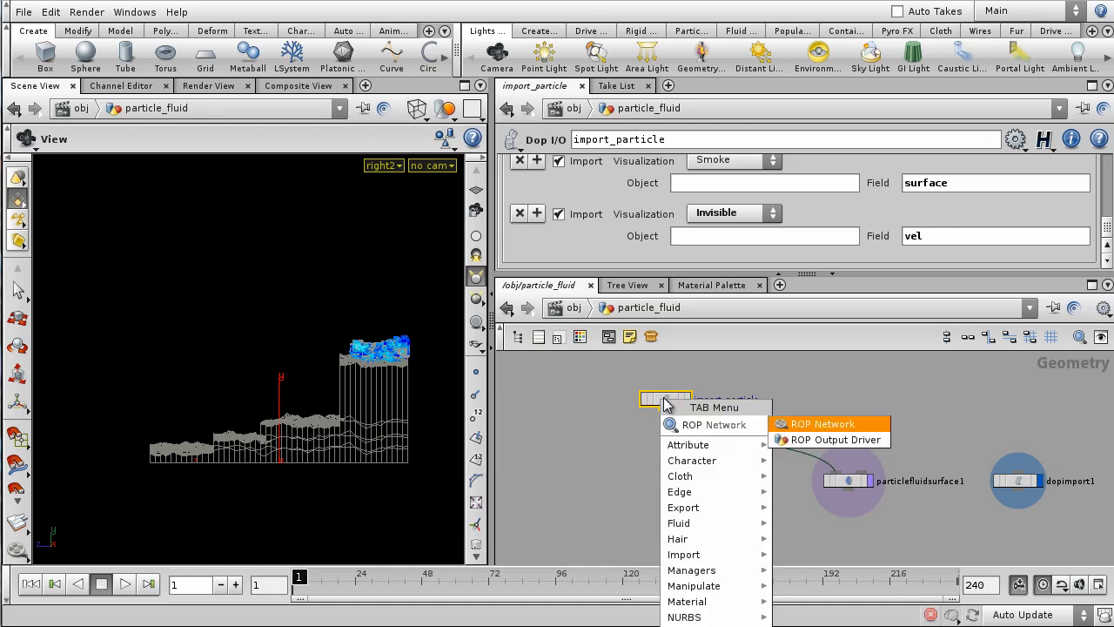
pyautogui.press('Down')
pyautogui.press('Return')
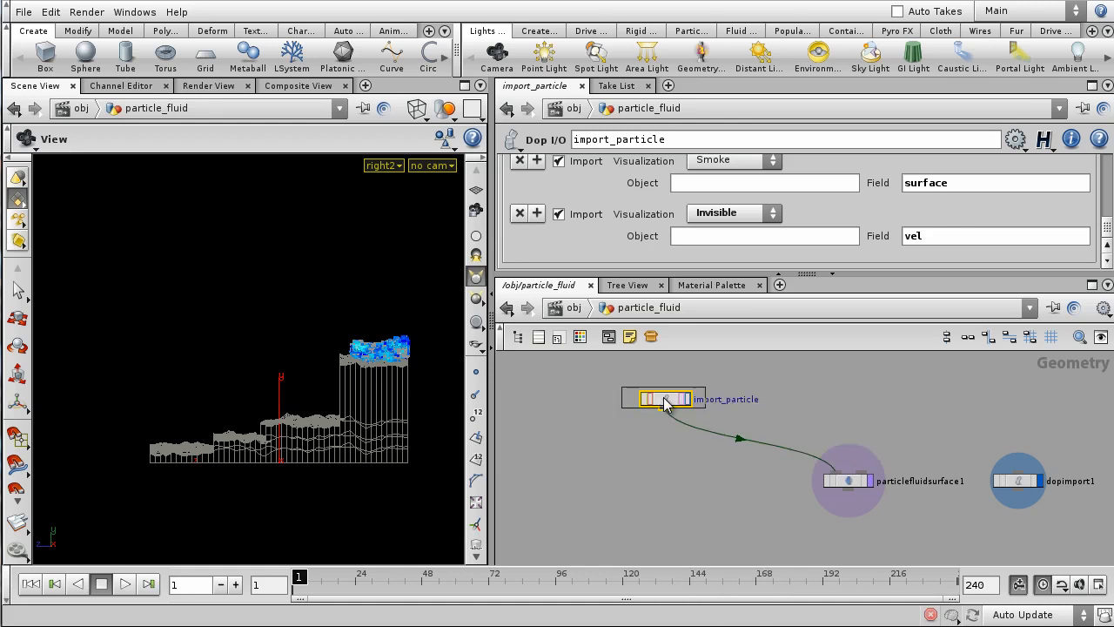
pyautogui.click(676, 488)
pyautogui.moveTo(662, 409); pyautogui.dragTo(658, 484)
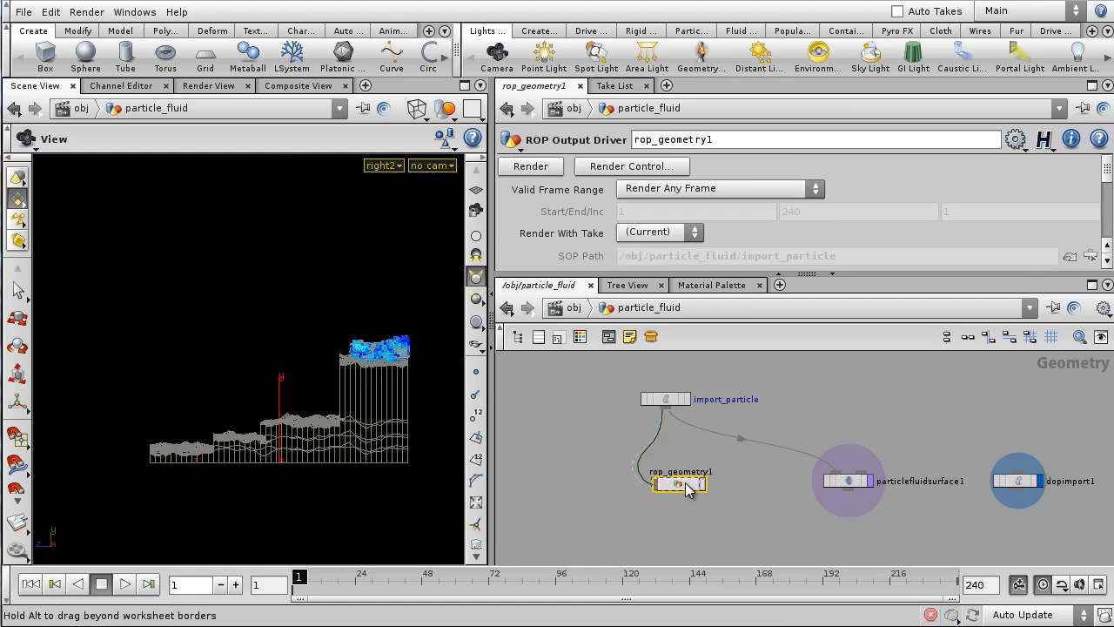
# - Write frames 1–240 to $HIP/OriginalParticles/BaseWaterfall_$F.bgeo with Save in Background enabled
pyautogui.moveTo(727, 275); pyautogui.dragTo(742, 436)
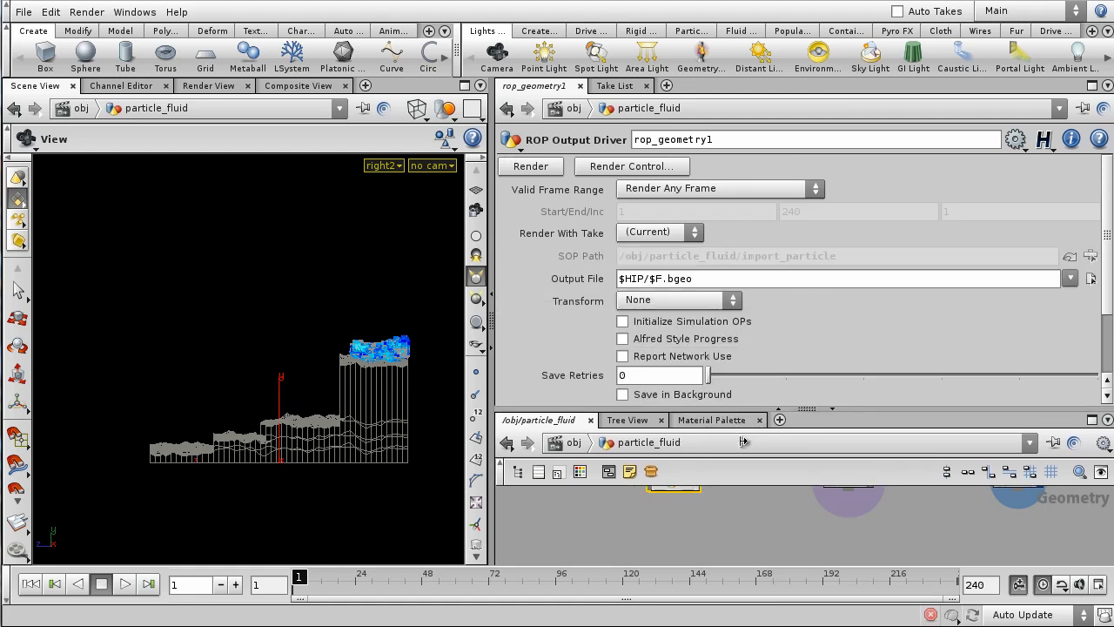
pyautogui.click(732, 193)
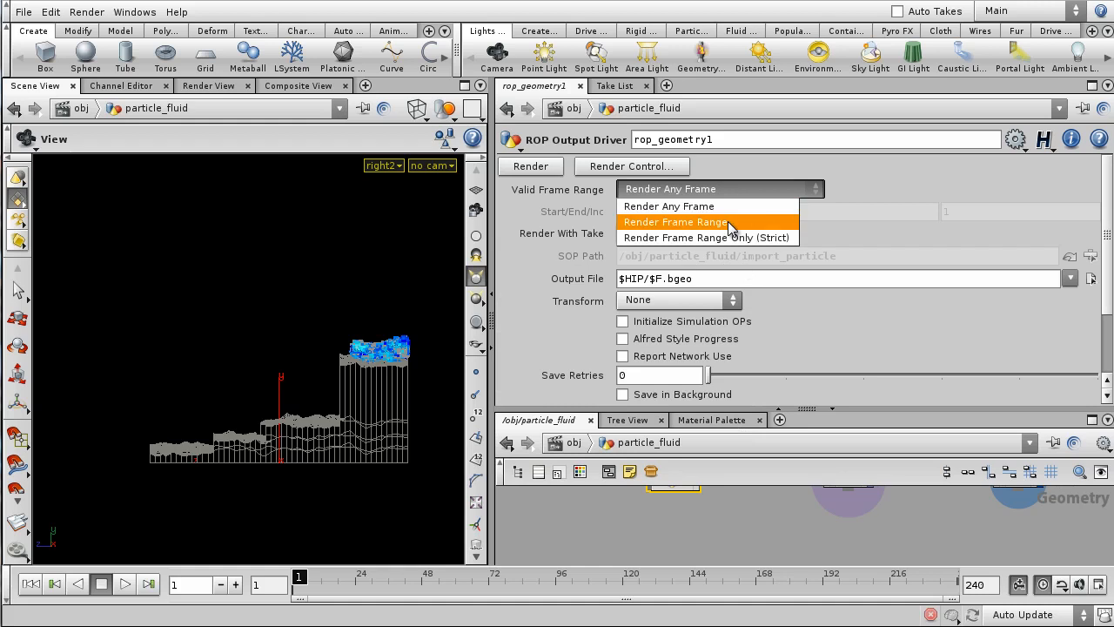
pyautogui.click(729, 223)
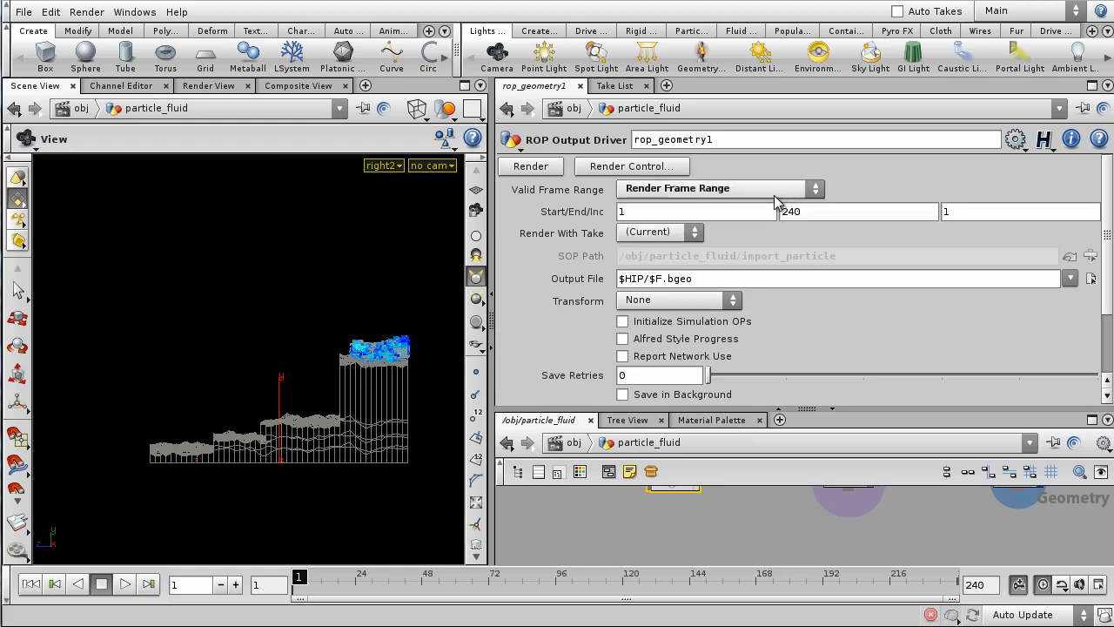
pyautogui.click(1090, 277)
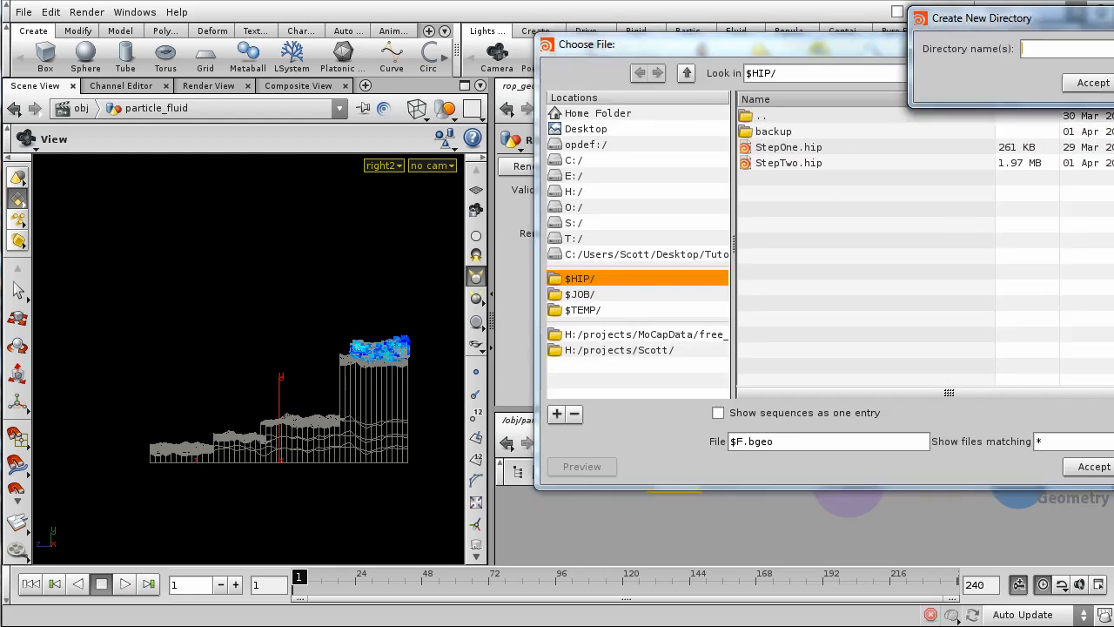
pyautogui.write('OriginalParticles')
pyautogui.press('Return')
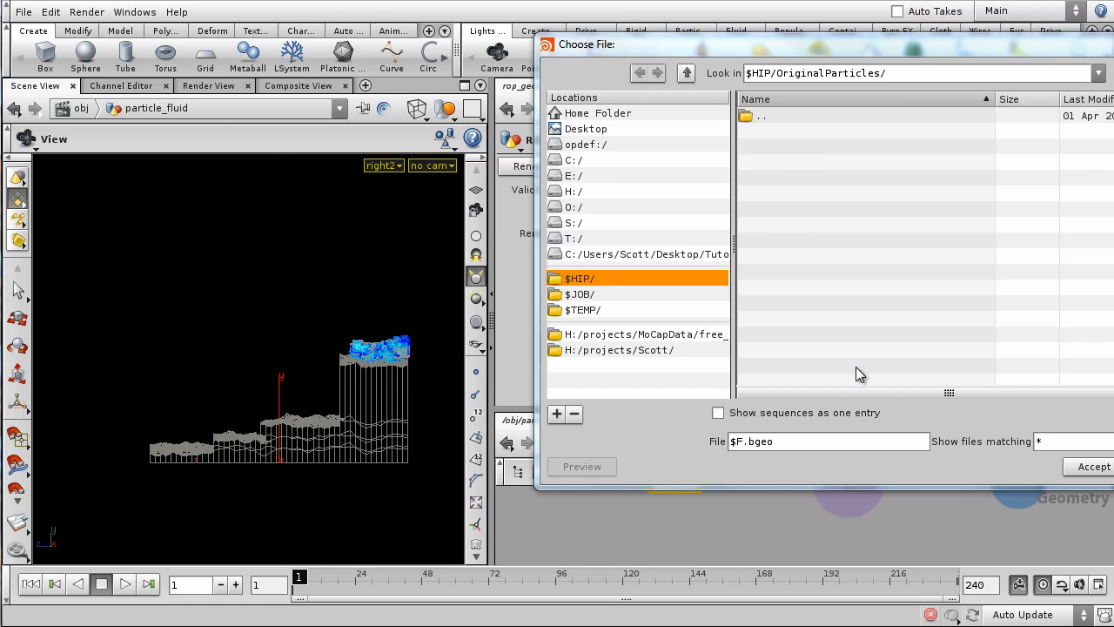
pyautogui.click(733, 441)
pyautogui.write('BaseWaterfall_')
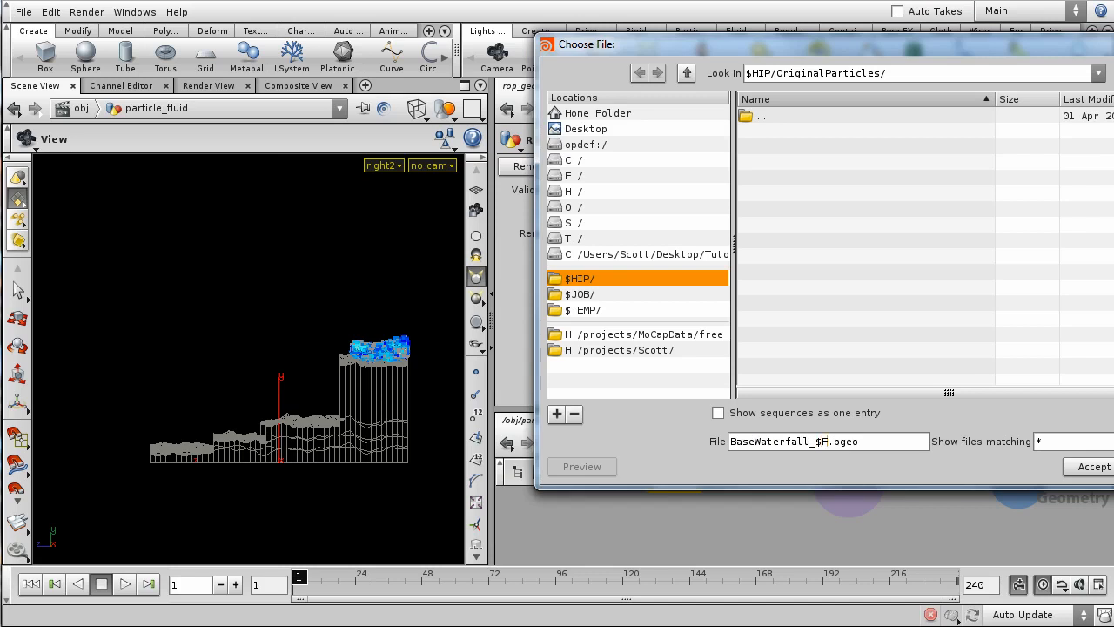
pyautogui.click(1101, 467)
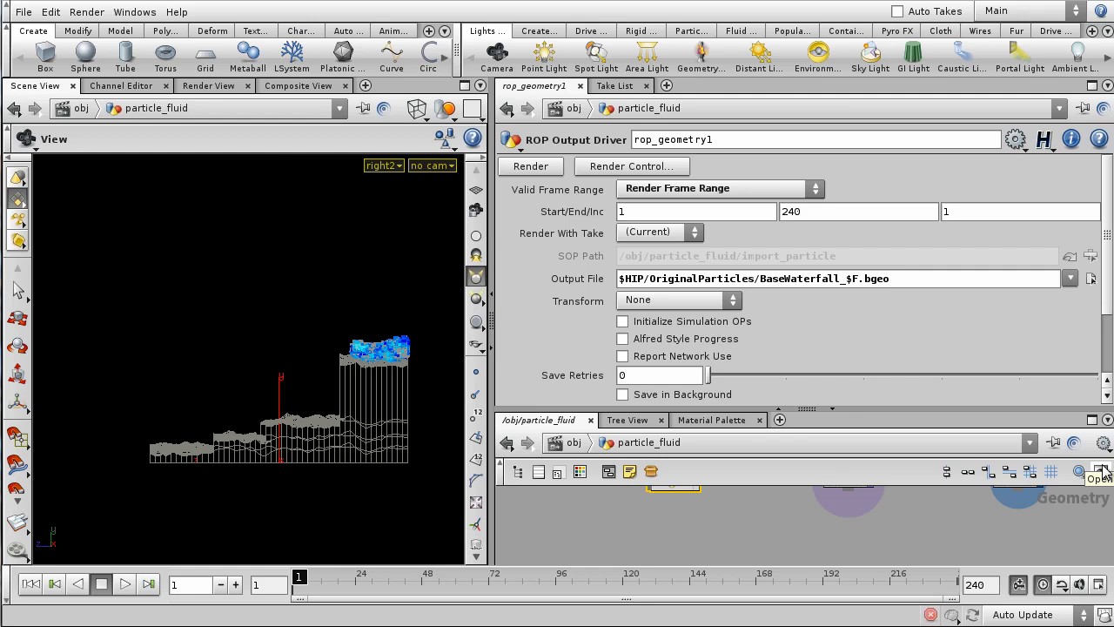
pyautogui.click(623, 395)
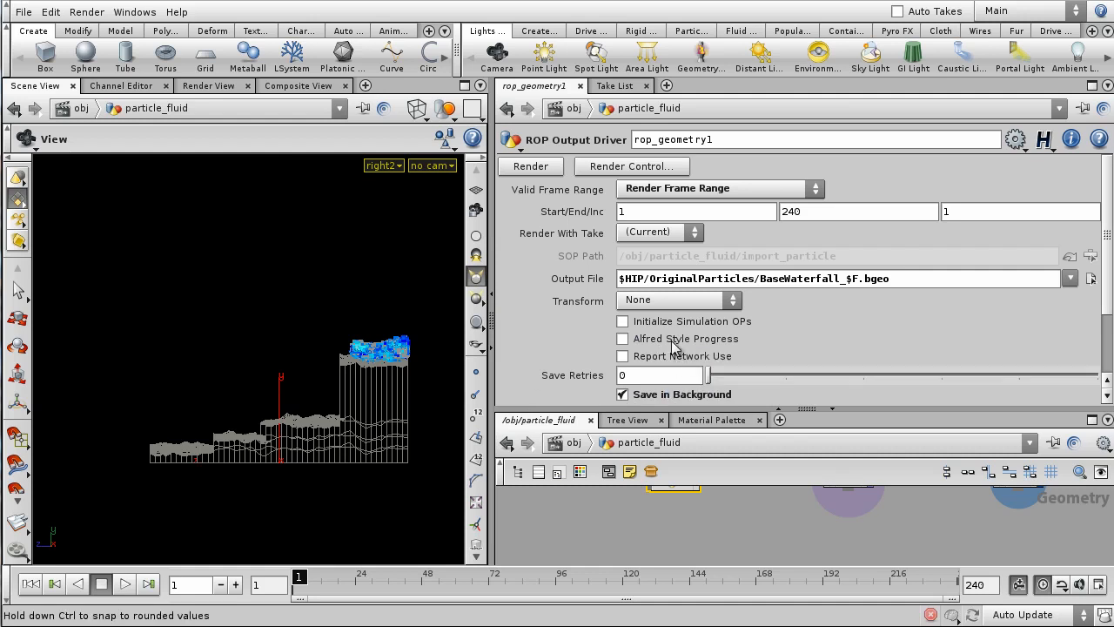
pyautogui.moveTo(1106, 184)
pyautogui.mouseDown()
pyautogui.moveTo(1110, 241)
pyautogui.moveTo(1107, 178)
pyautogui.mouseUp()
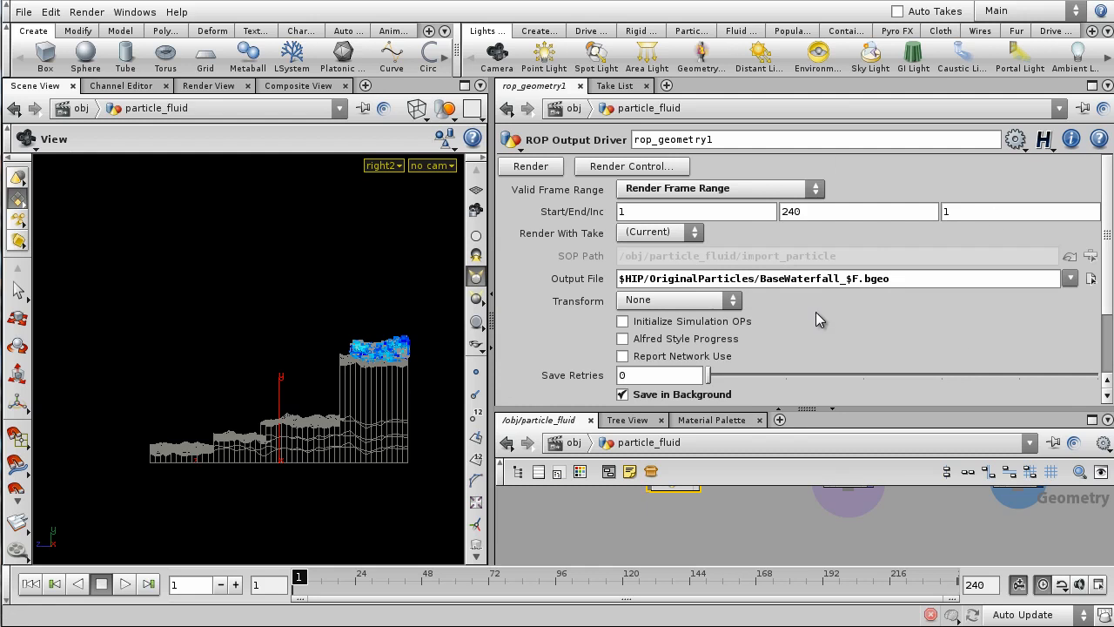
# - Render rop_geometry1 to cache the 240 particle frames to disk
pyautogui.click(535, 171)
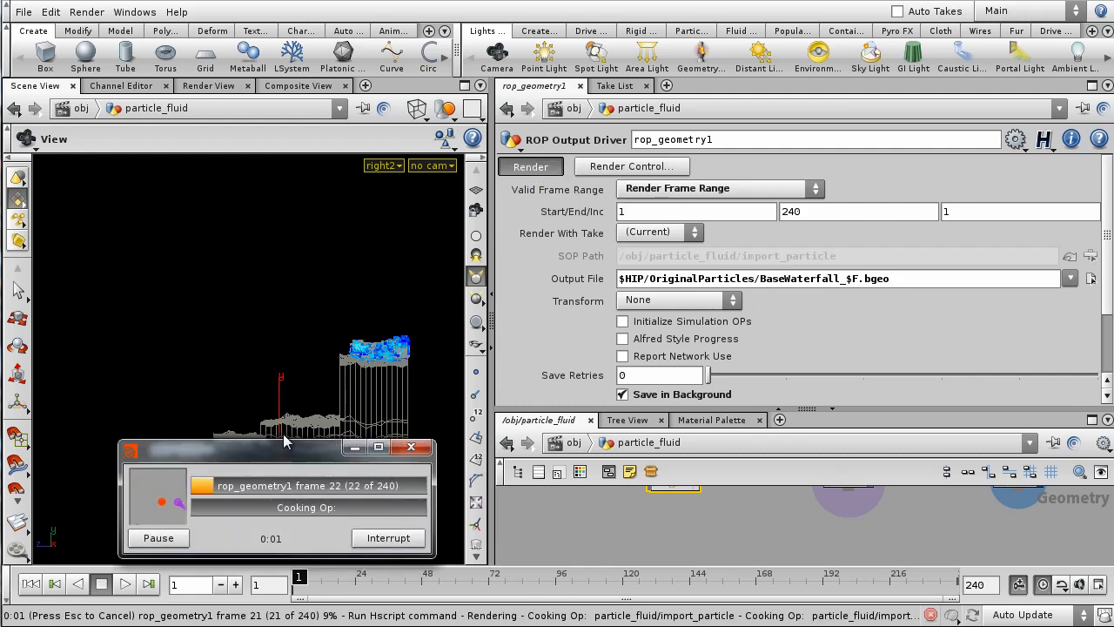
pyautogui.moveTo(281, 436); pyautogui.dragTo(782, 245)
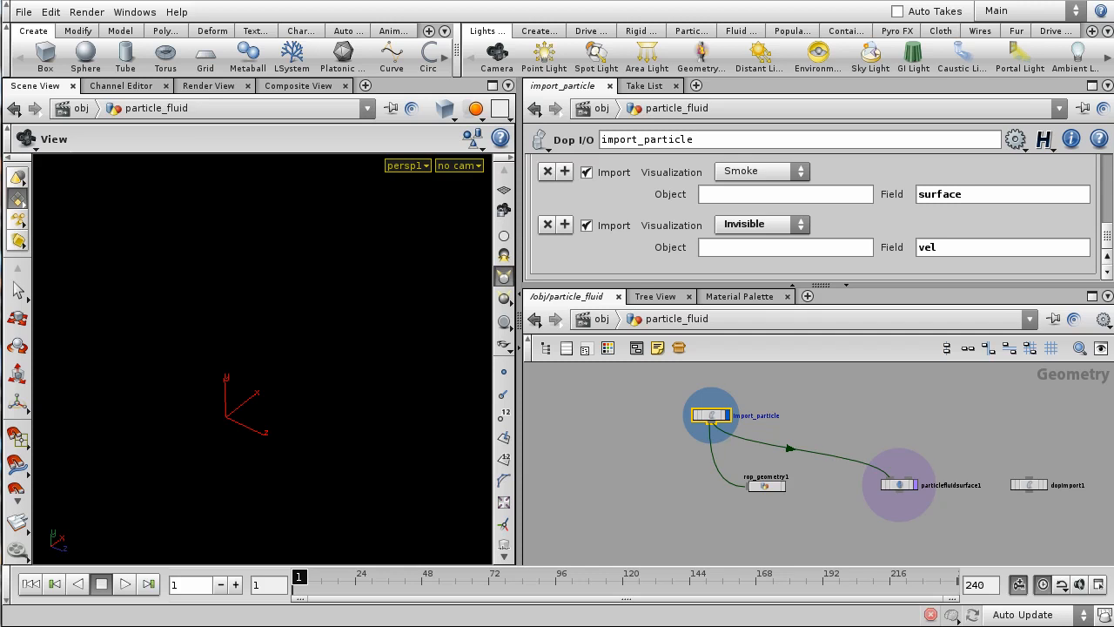
# - Add a File node loading the $HIP/OriginalParticles/BaseWaterfall_$F.bgeo sequence
pyautogui.moveTo(608, 455); pyautogui.dragTo(703, 463, button='middle')
pyautogui.scroll(1, 664, 461)
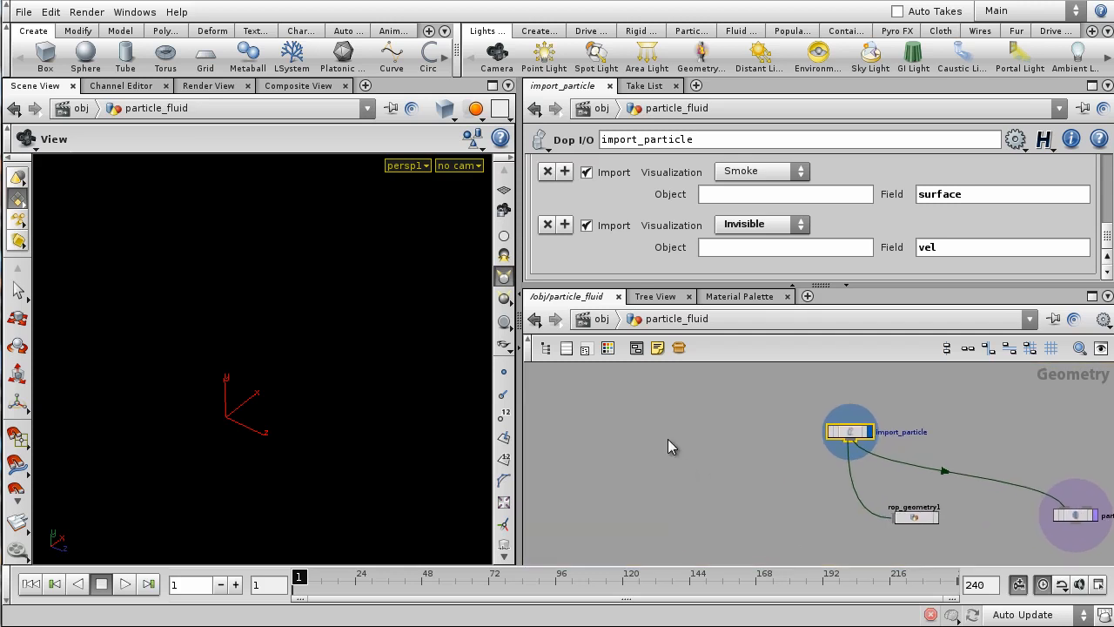
pyautogui.scroll(1, 668, 440)
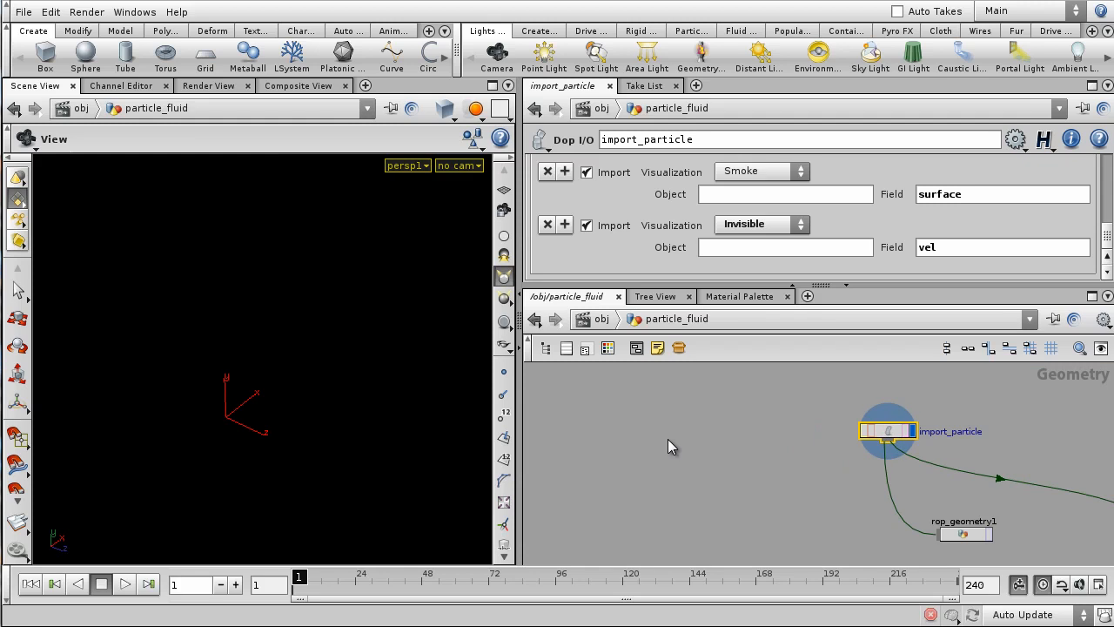
pyautogui.press('Tab')
pyautogui.write('file')
pyautogui.press('Return')
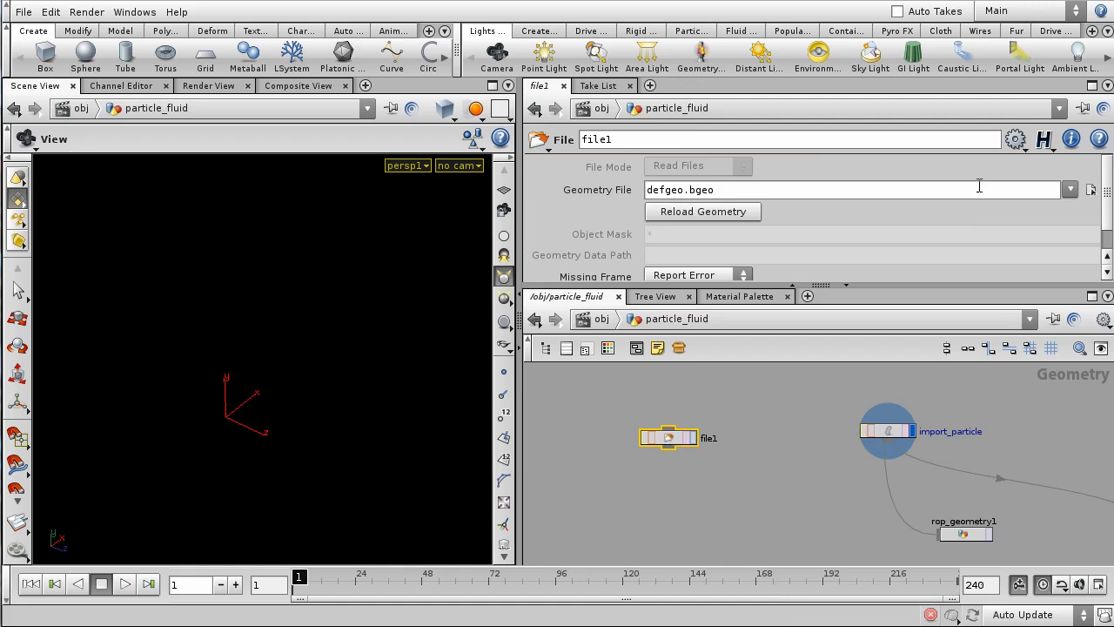
pyautogui.click(1090, 189)
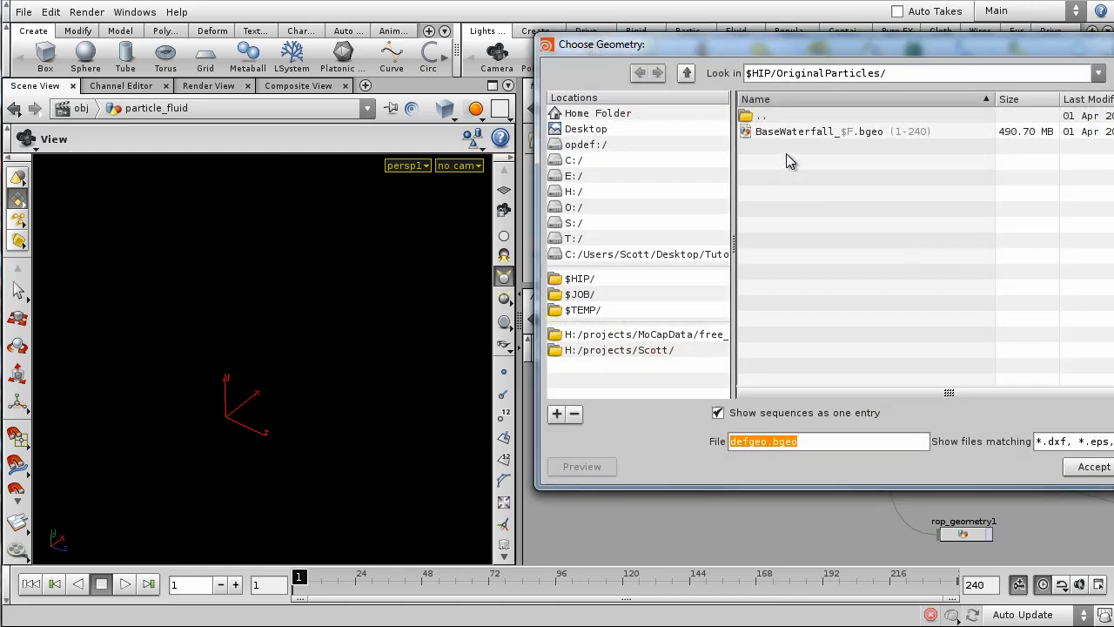
pyautogui.click(818, 133)
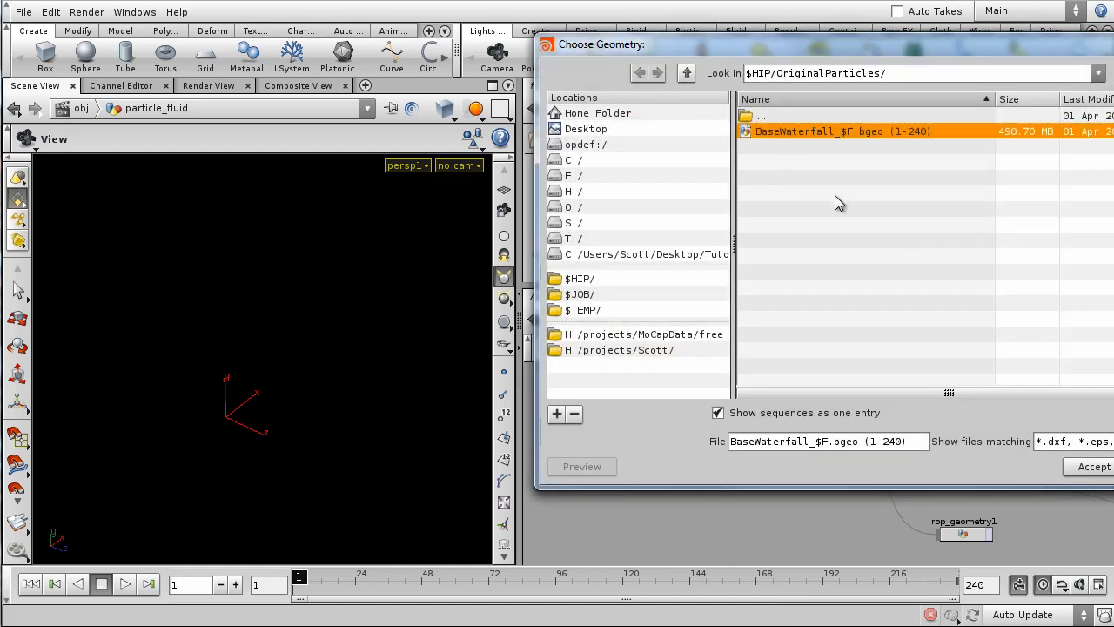
pyautogui.click(1093, 467)
# - Set file1's Missing Frame to No Geometry and move file1 up and to the left
pyautogui.moveTo(778, 283); pyautogui.dragTo(777, 358)
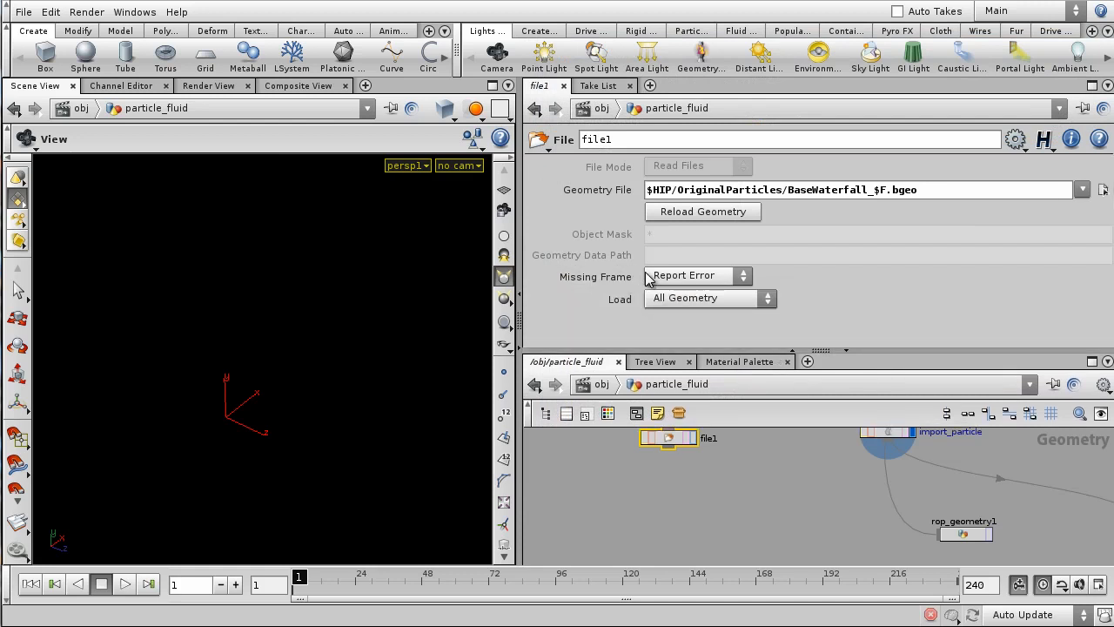
pyautogui.click(700, 275)
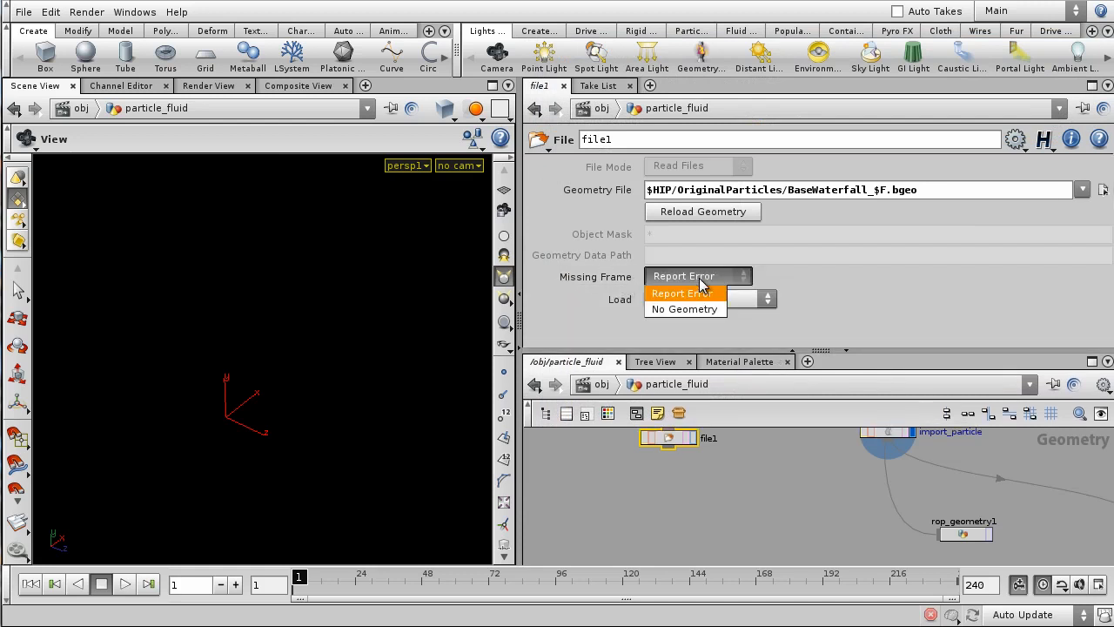
pyautogui.click(698, 309)
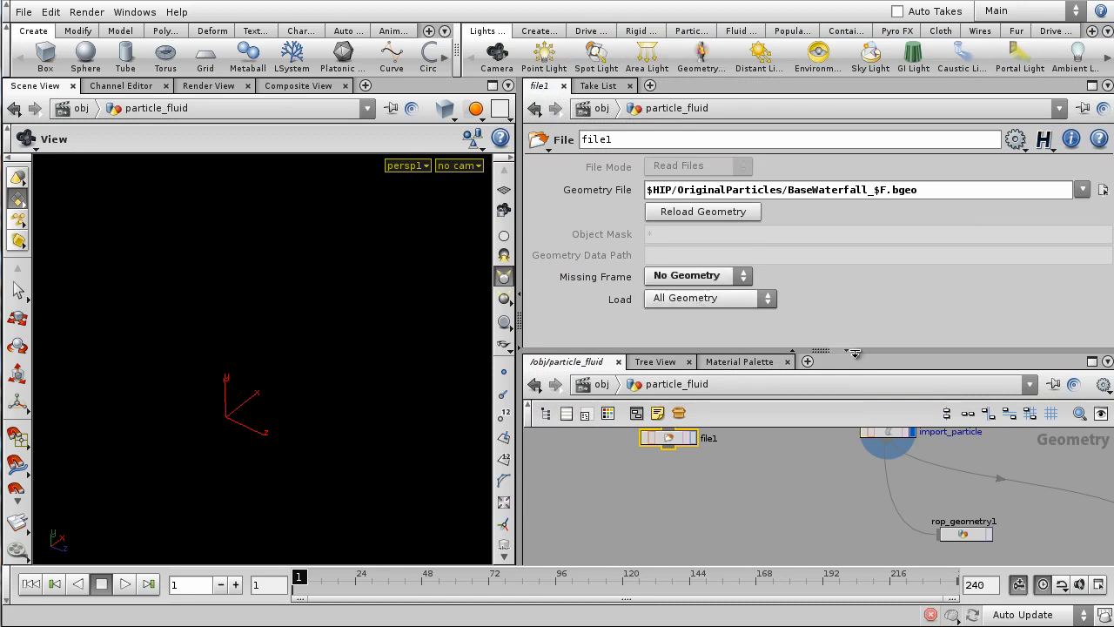
pyautogui.moveTo(854, 353); pyautogui.dragTo(866, 294)
pyautogui.press('h')
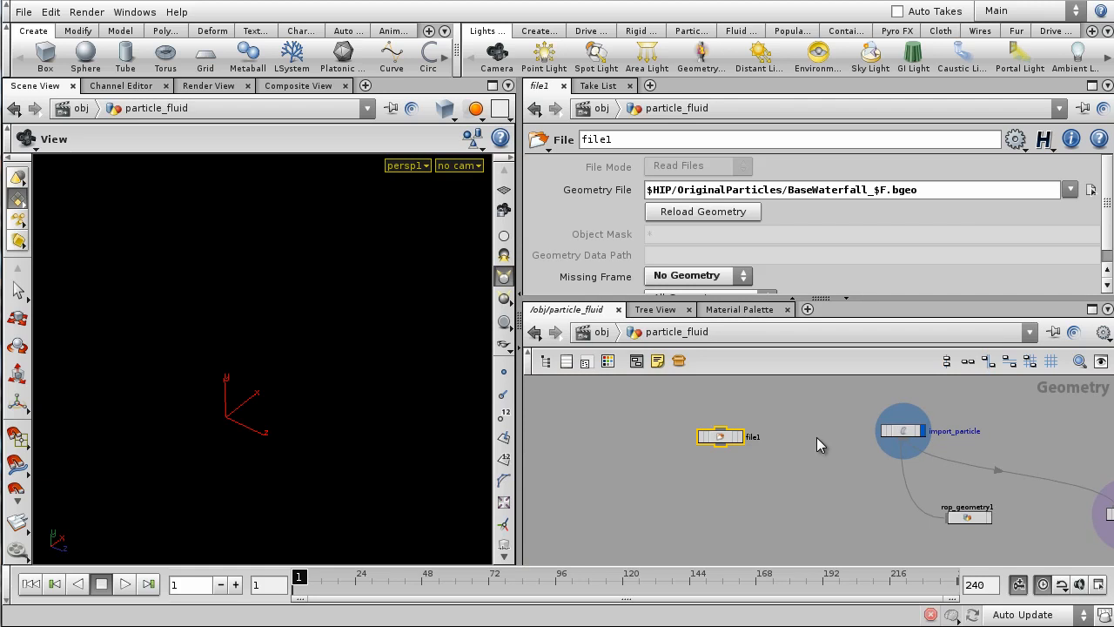
pyautogui.moveTo(816, 437); pyautogui.dragTo(894, 446, button='middle')
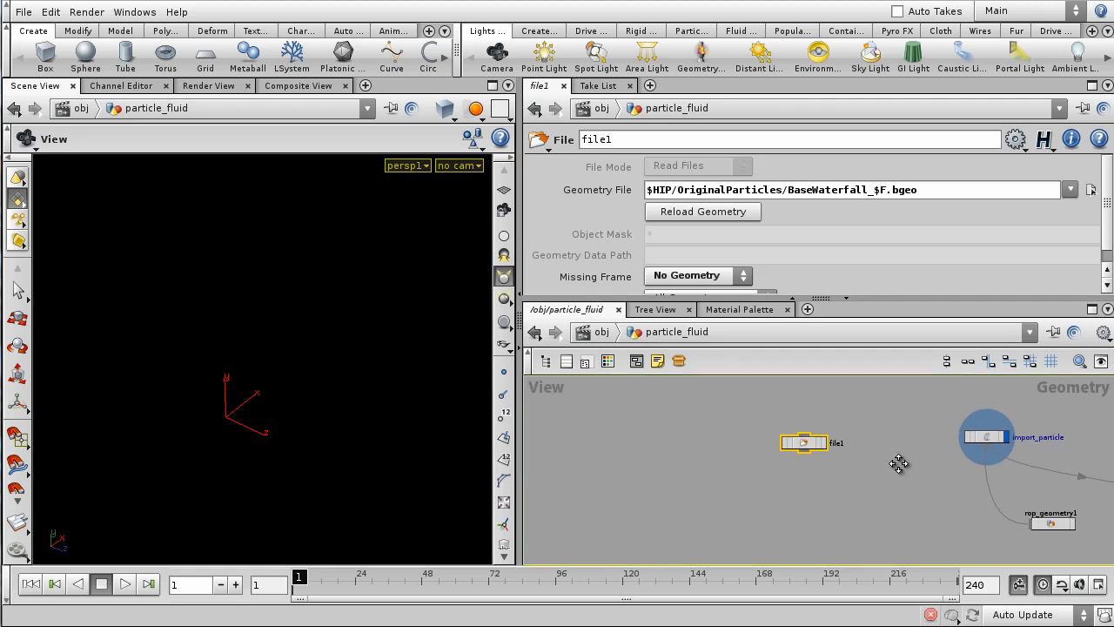
pyautogui.moveTo(813, 446); pyautogui.dragTo(689, 427)
pyautogui.moveTo(718, 461); pyautogui.dragTo(749, 473, button='middle')
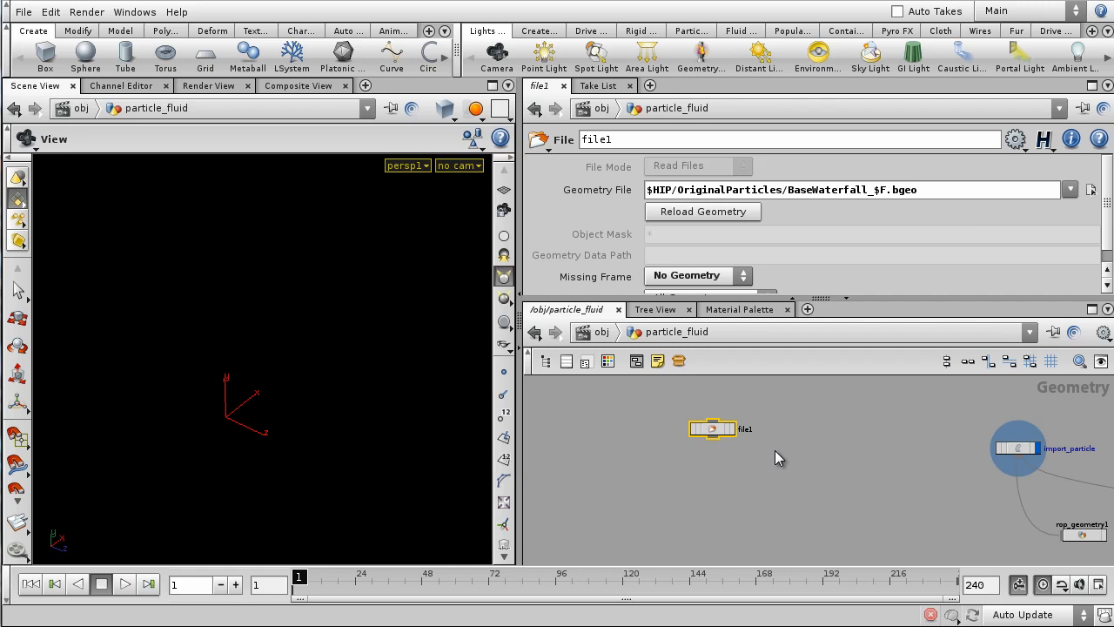
pyautogui.press('Tab')
# - Add an add1 node fed by file1, display it, and enable Delete Geometry But Keep the Points
pyautogui.click(781, 498)
pyautogui.moveTo(712, 437); pyautogui.dragTo(782, 490)
pyautogui.click(800, 499)
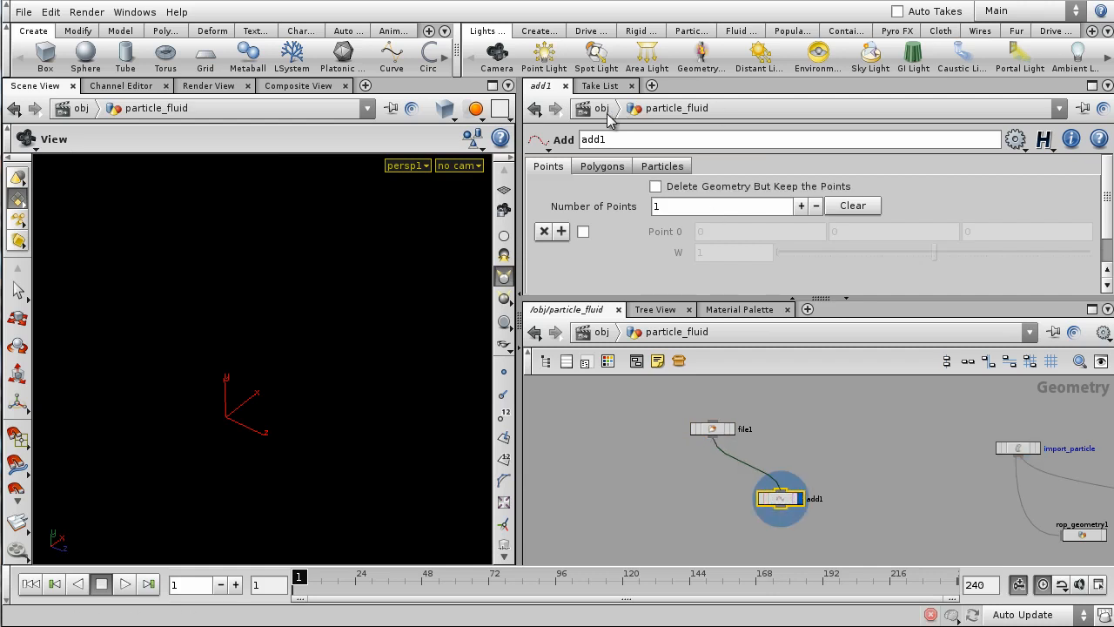
pyautogui.click(663, 165)
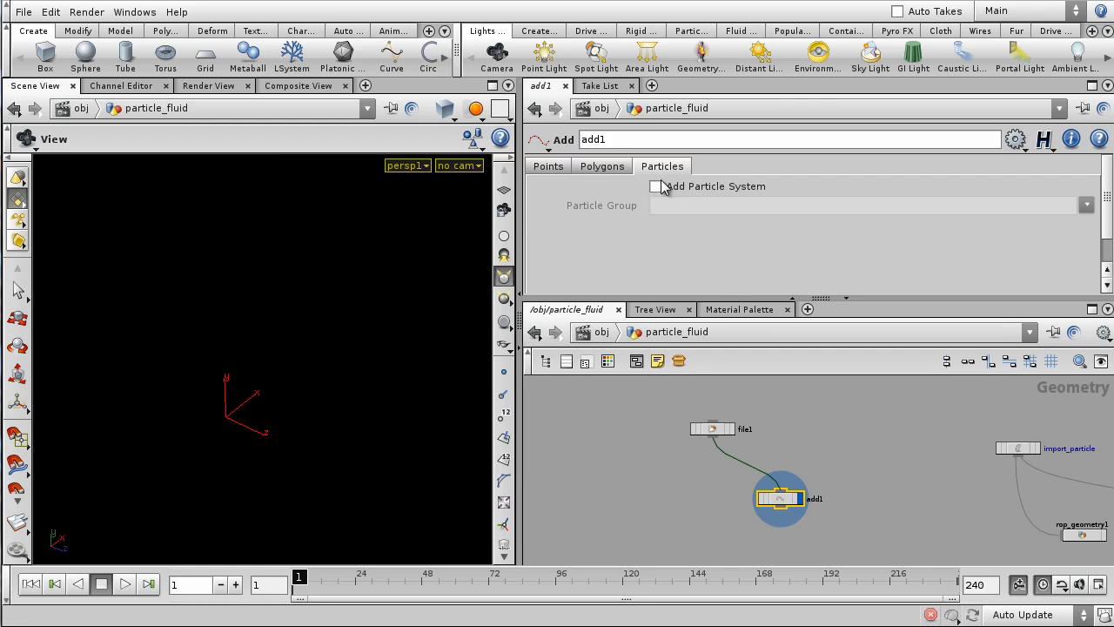
pyautogui.click(657, 187)
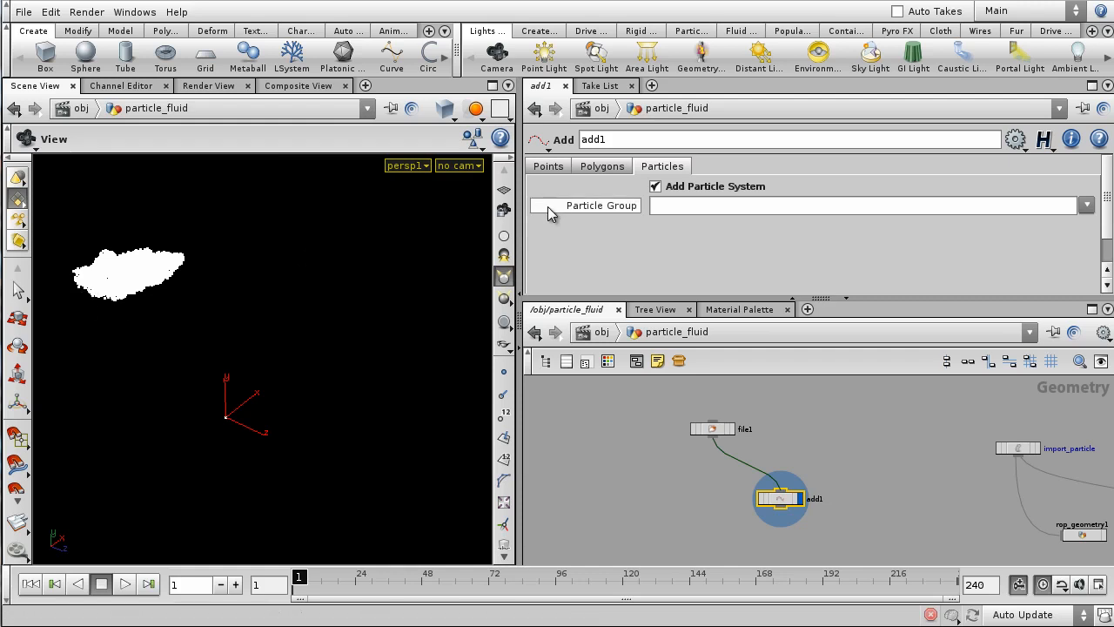
pyautogui.click(548, 166)
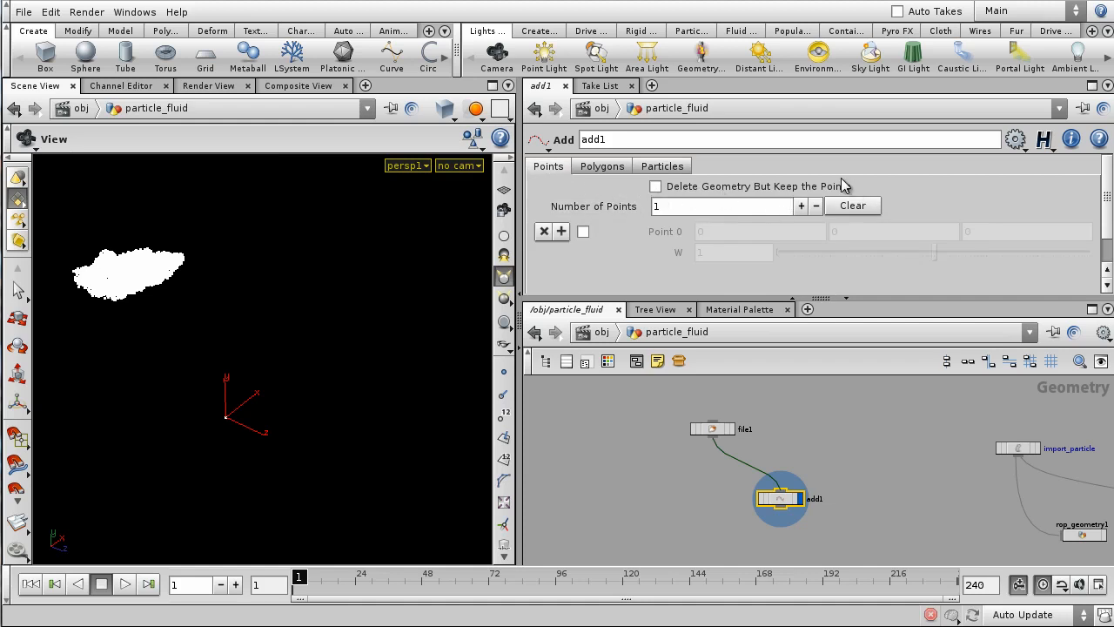
pyautogui.click(656, 187)
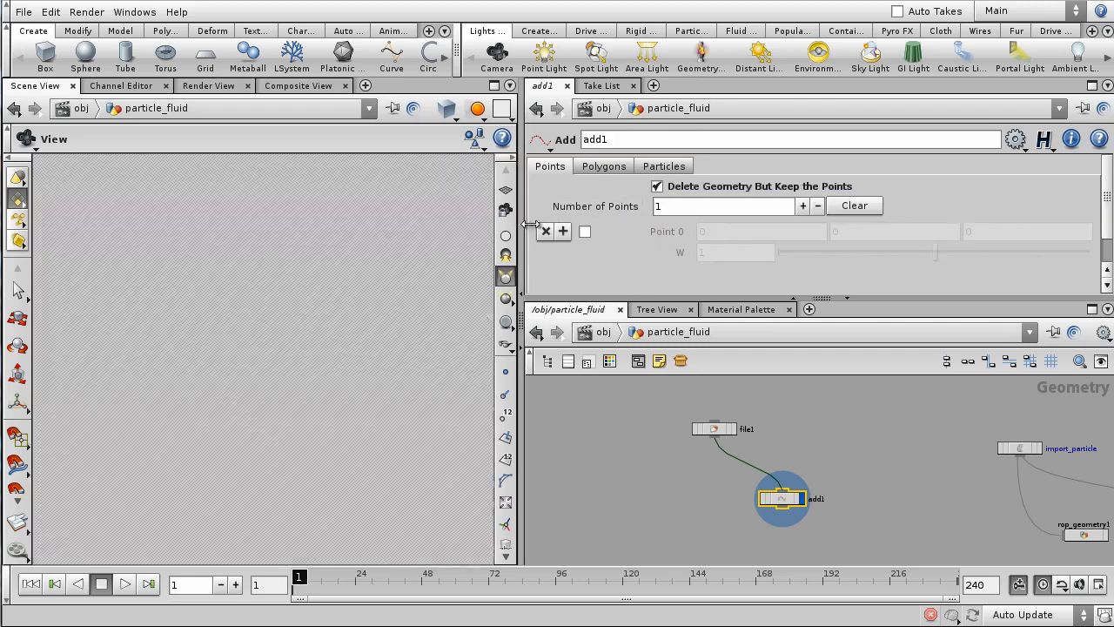
# - Widen the Scene View slightly and move file1 up and left in the network
pyautogui.moveTo(519, 225); pyautogui.dragTo(529, 224)
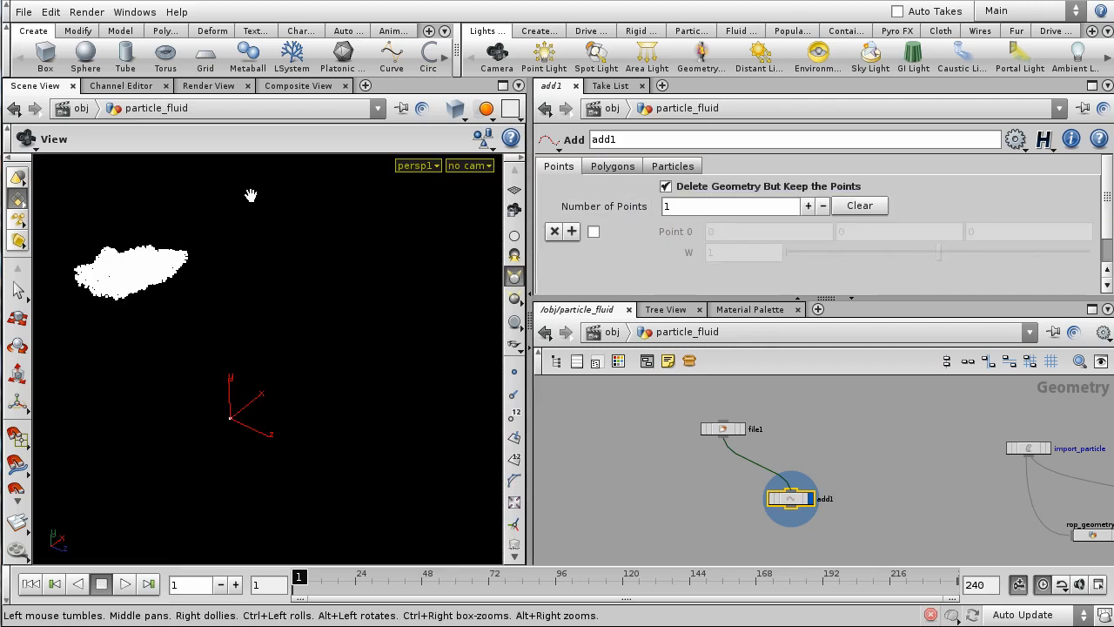
pyautogui.moveTo(982, 480); pyautogui.dragTo(947, 474, button='middle')
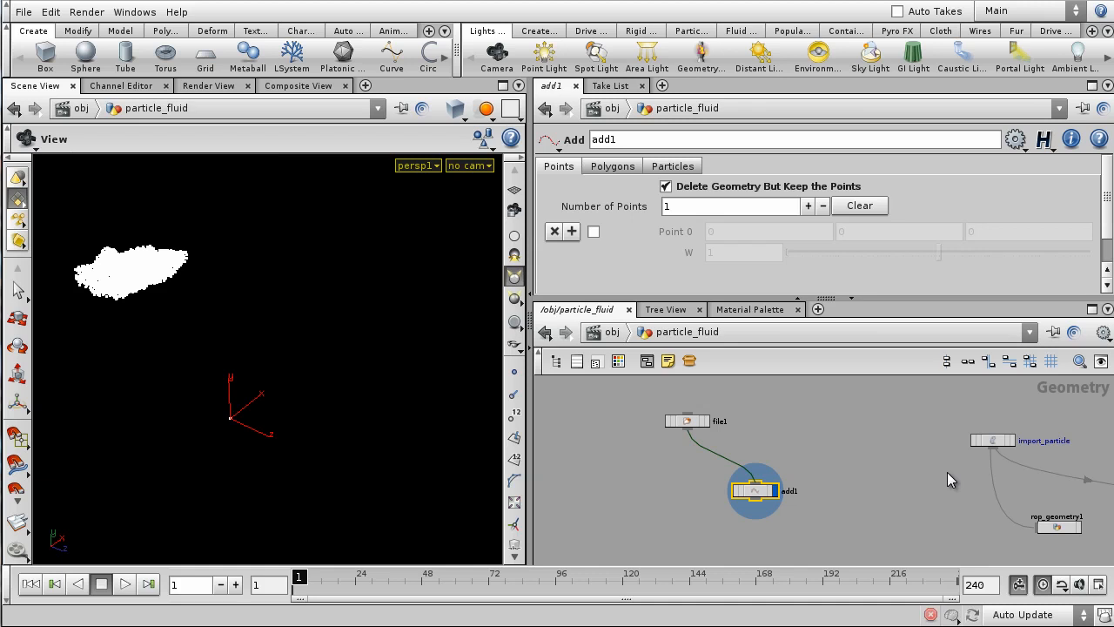
pyautogui.moveTo(847, 458); pyautogui.dragTo(964, 469, button='middle')
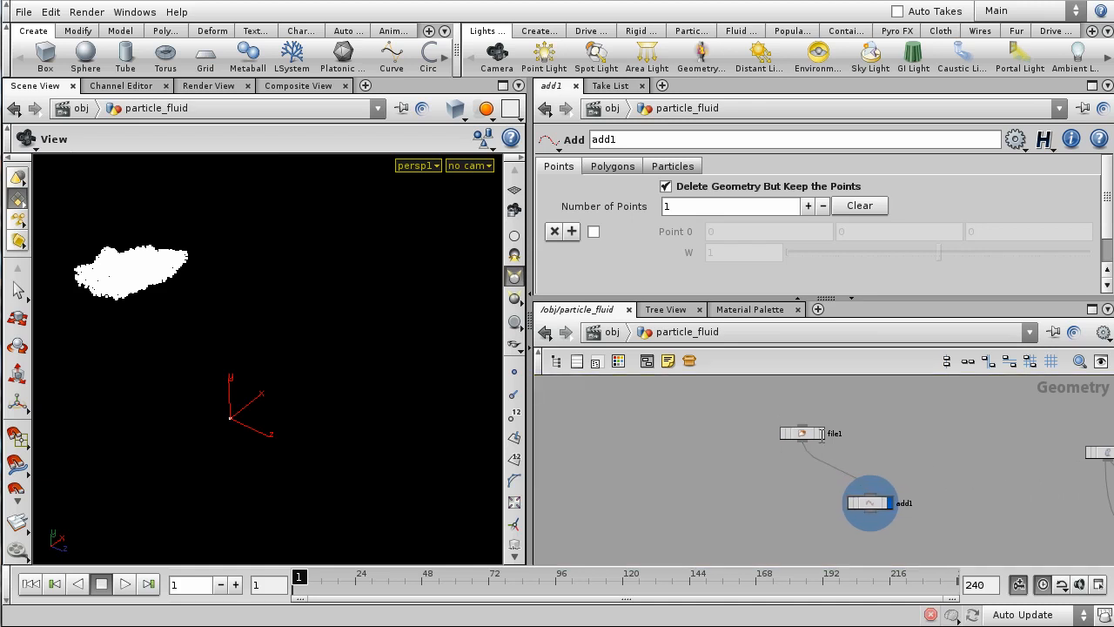
pyautogui.moveTo(807, 441); pyautogui.dragTo(754, 427)
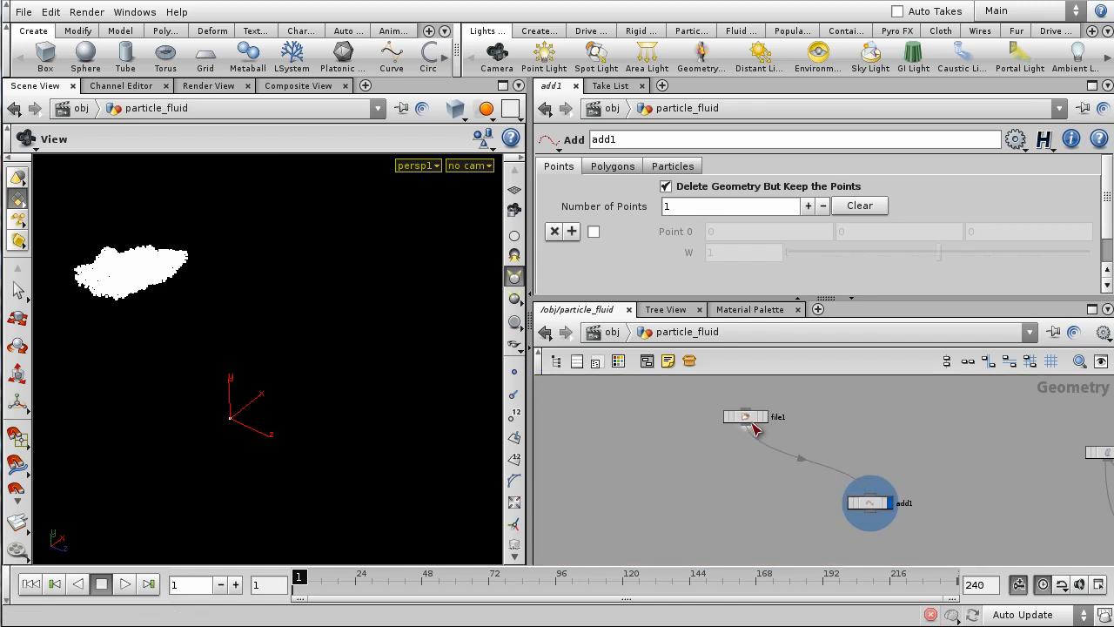
# - Add a Delete node (delete1) below file1 and wire file1 into it
pyautogui.rightClick(751, 424)
pyautogui.write('del')
pyautogui.press('Return')
pyautogui.click(743, 508)
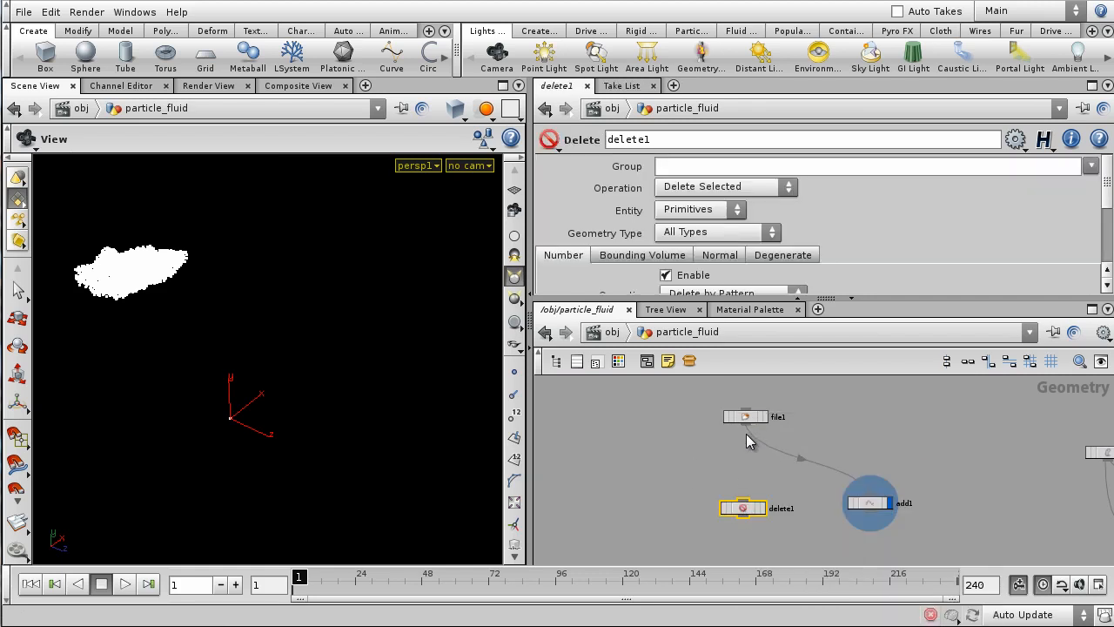
pyautogui.click(745, 501)
pyautogui.click(746, 426)
pyautogui.moveTo(742, 512); pyautogui.dragTo(742, 505)
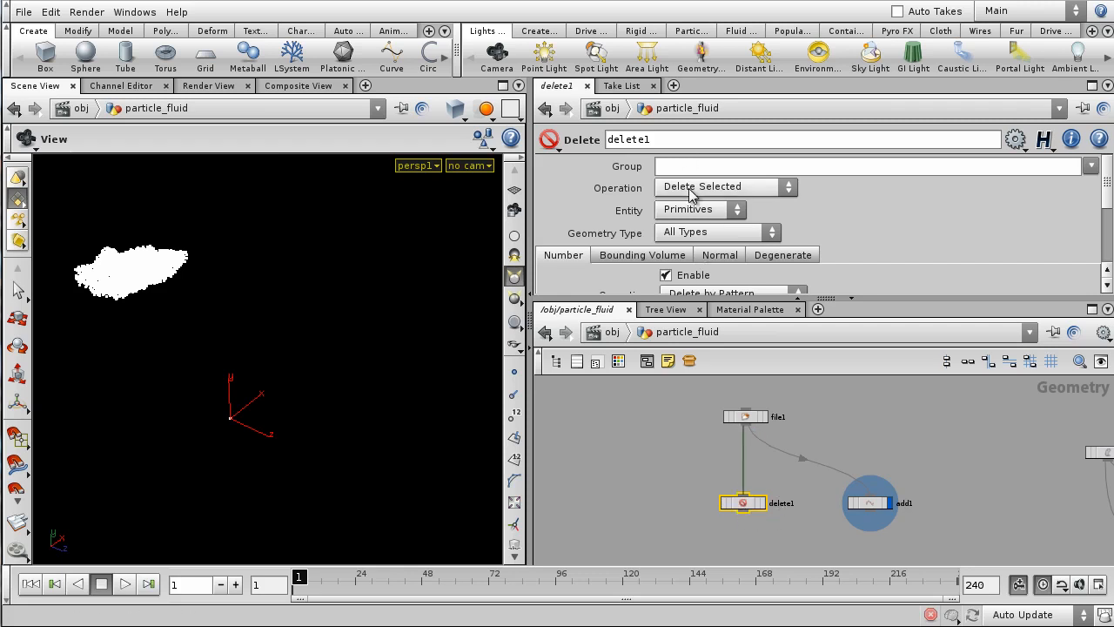
pyautogui.click(714, 187)
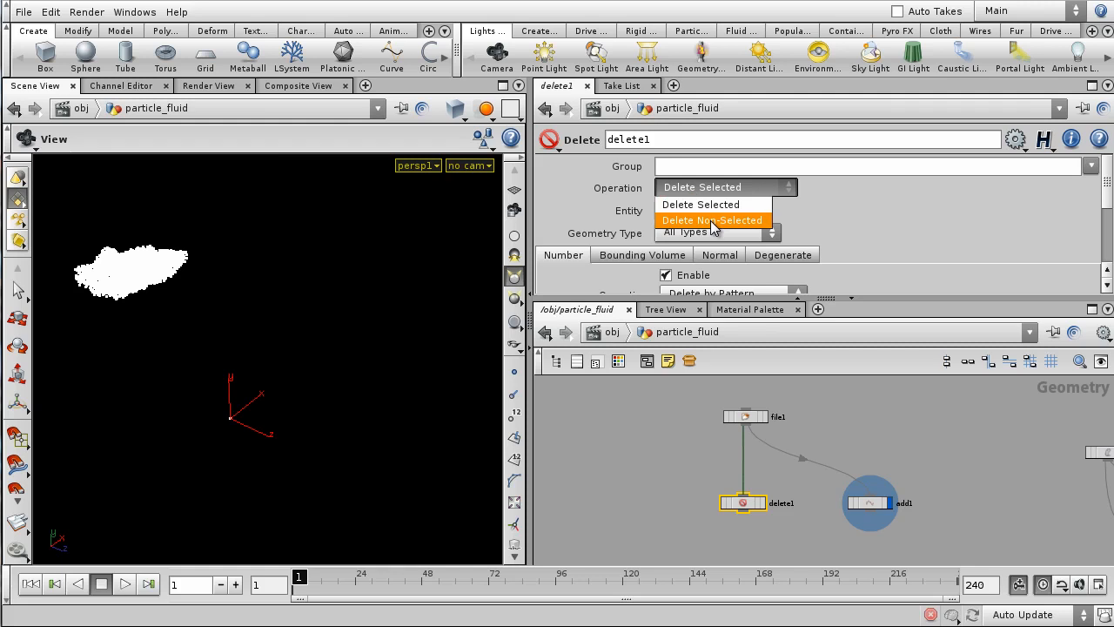
pyautogui.click(713, 220)
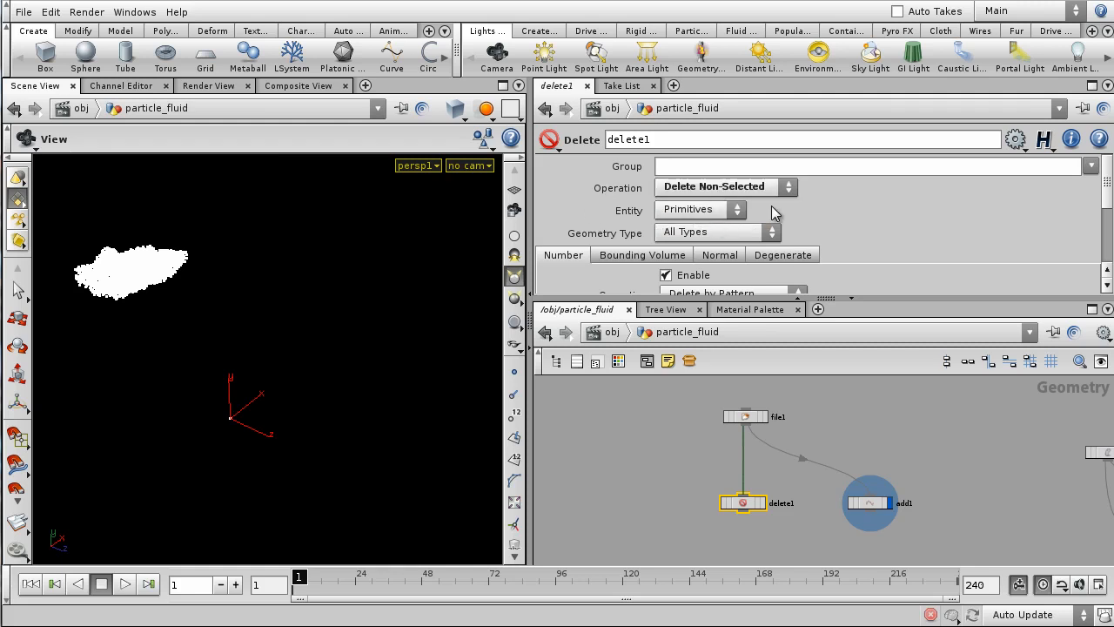
pyautogui.click(692, 166)
pyautogui.press('Return')
pyautogui.moveTo(664, 475); pyautogui.dragTo(713, 478, button='middle')
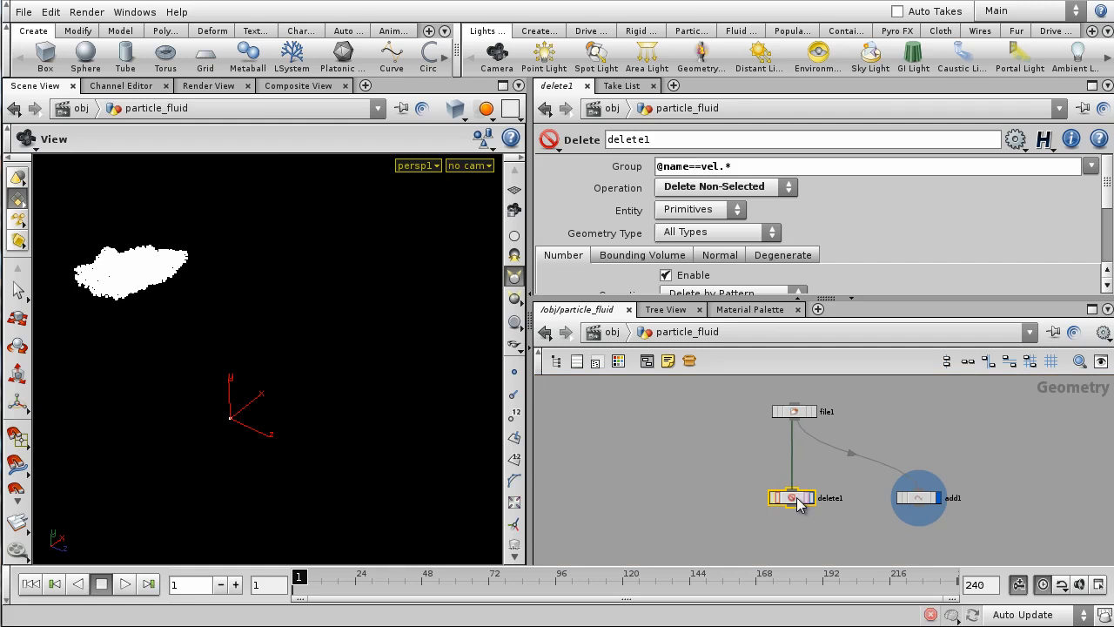
pyautogui.hotkey('ctrl', 'c')
pyautogui.hotkey('ctrl', 'v')
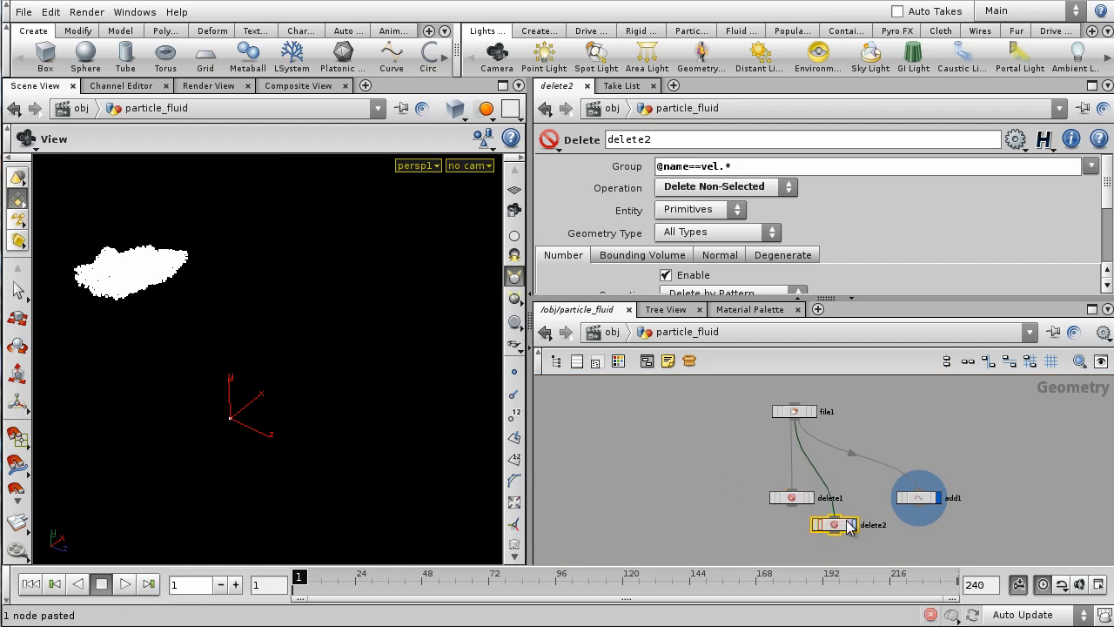
pyautogui.moveTo(834, 528); pyautogui.dragTo(684, 502)
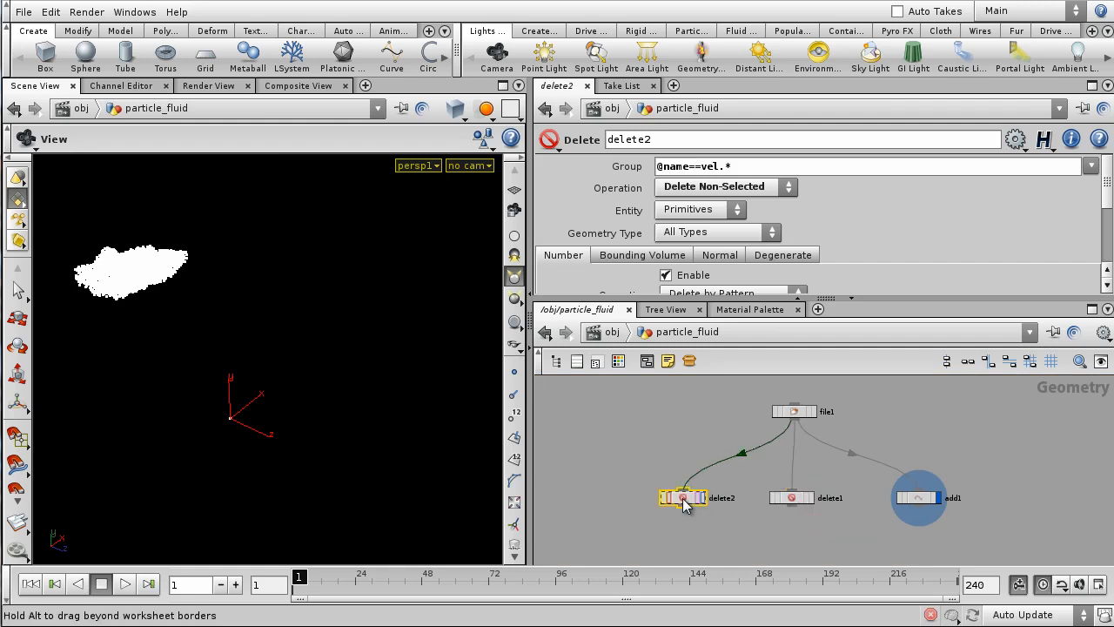
pyautogui.moveTo(755, 161); pyautogui.dragTo(697, 188)
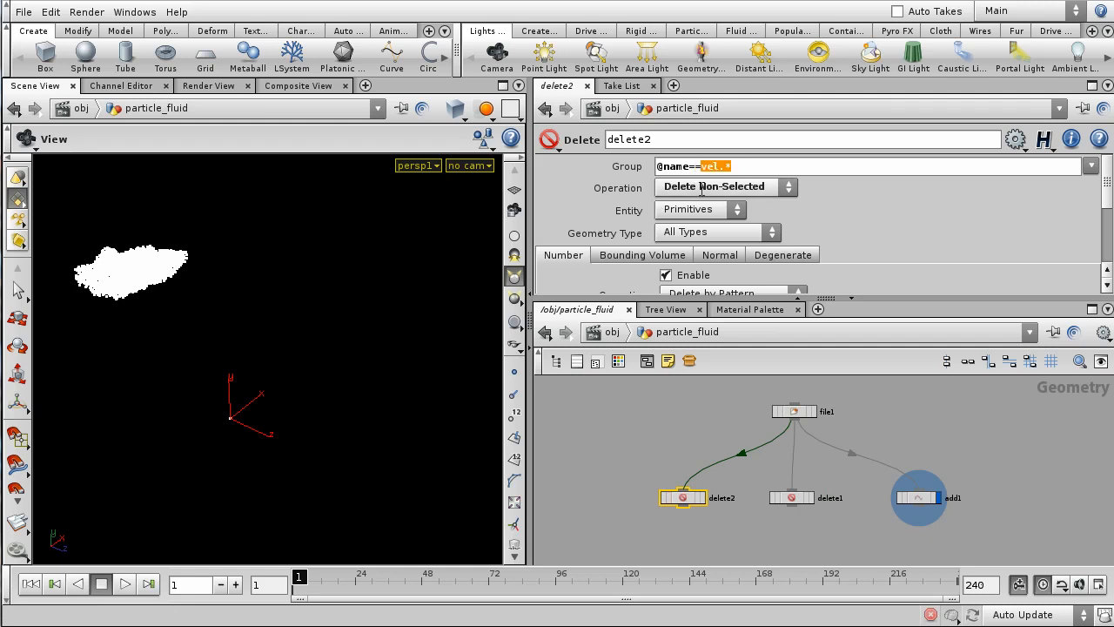
pyautogui.write('surface')
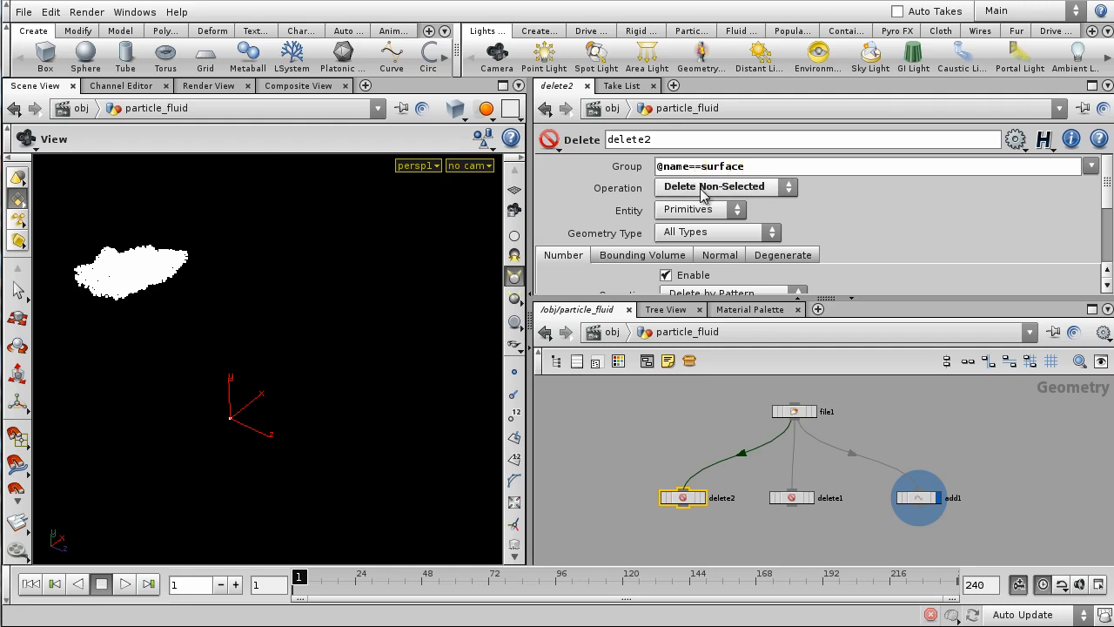
# - Display delete2 and scrub the timeline to view the fluid surface from the front
pyautogui.click(701, 498)
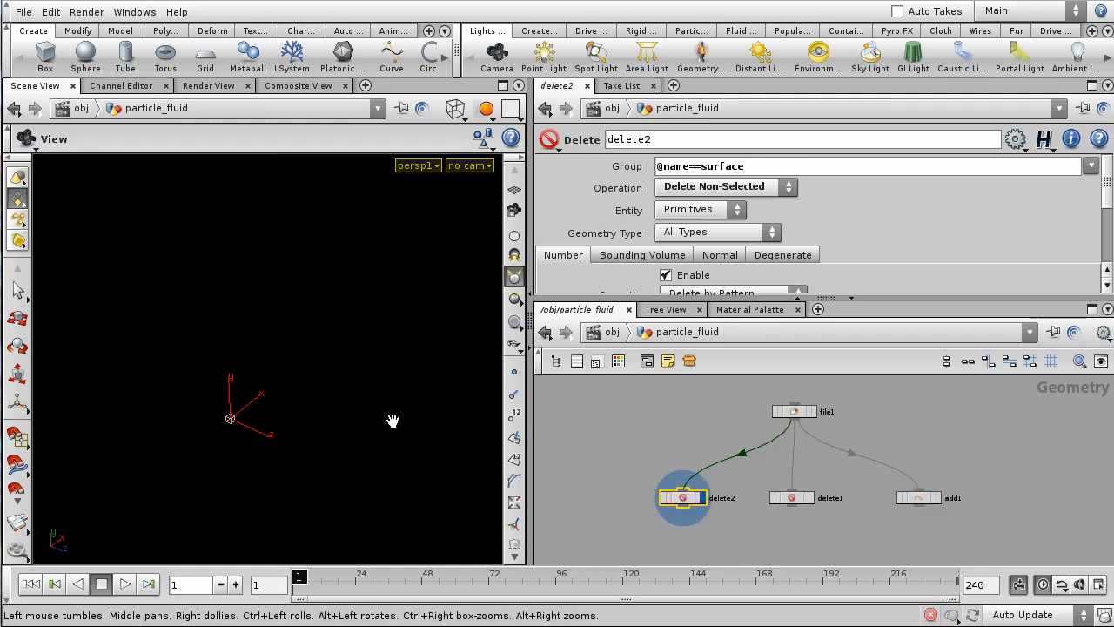
pyautogui.moveTo(299, 577); pyautogui.dragTo(414, 576)
pyautogui.moveTo(361, 465); pyautogui.dragTo(350, 348)
pyautogui.moveTo(412, 576); pyautogui.dragTo(453, 579)
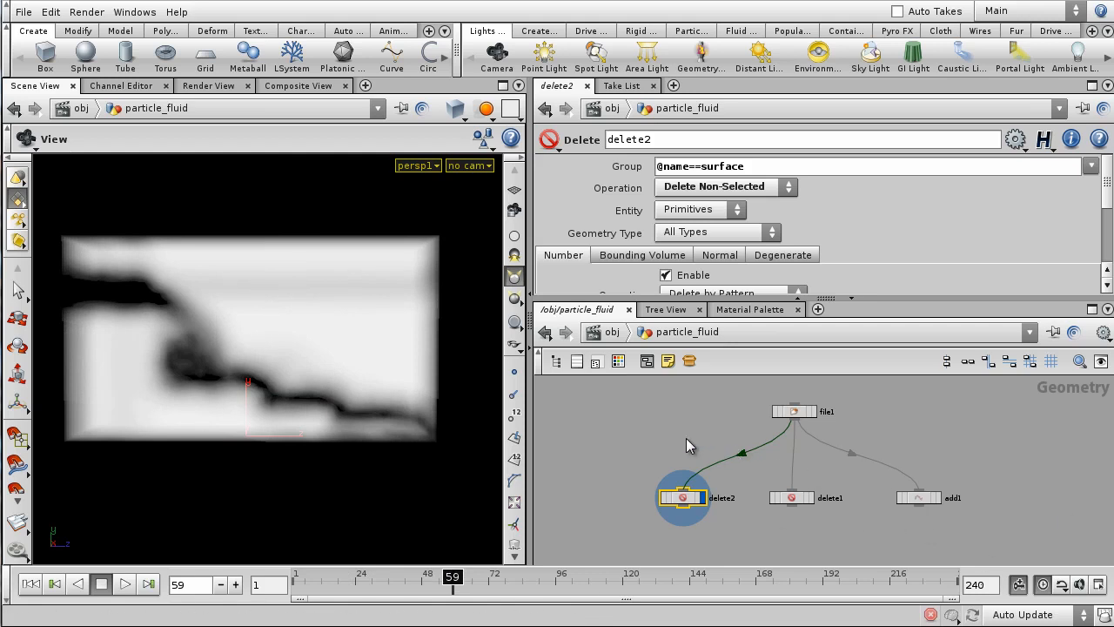
# - Enlarge the network editor and zoom in on the branch nodes to rename delete2
pyautogui.moveTo(688, 445); pyautogui.dragTo(711, 435, button='middle')
pyautogui.moveTo(751, 269); pyautogui.dragTo(749, 243)
pyautogui.moveTo(690, 518); pyautogui.dragTo(650, 490, button='middle')
pyautogui.scroll(1, 649, 490)
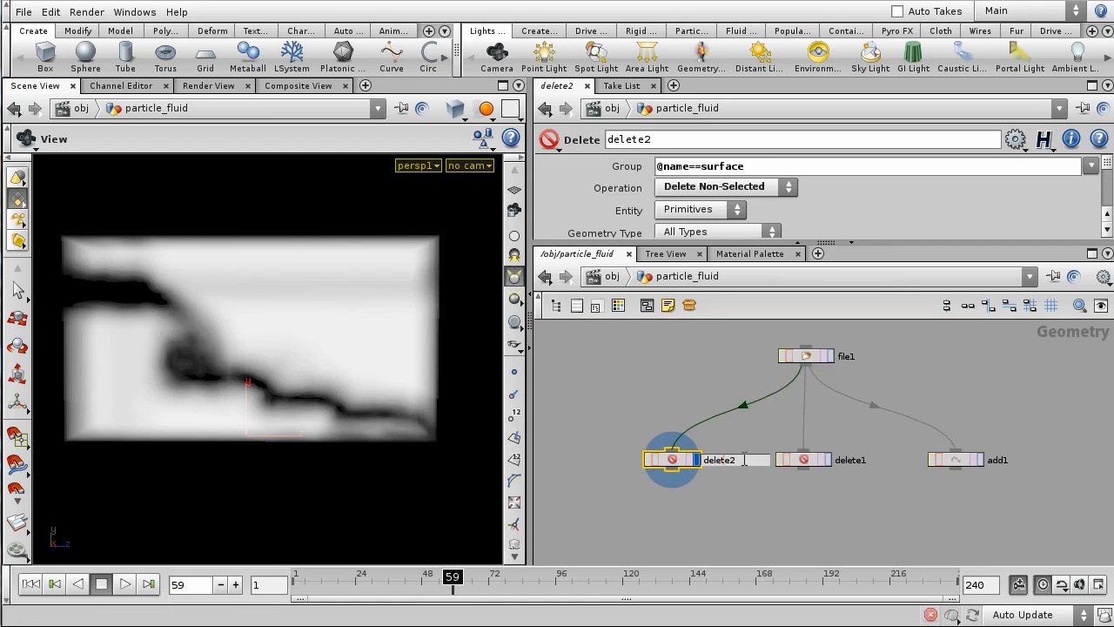
pyautogui.moveTo(744, 459); pyautogui.dragTo(580, 481)
pyautogui.scroll(1, 581, 481)
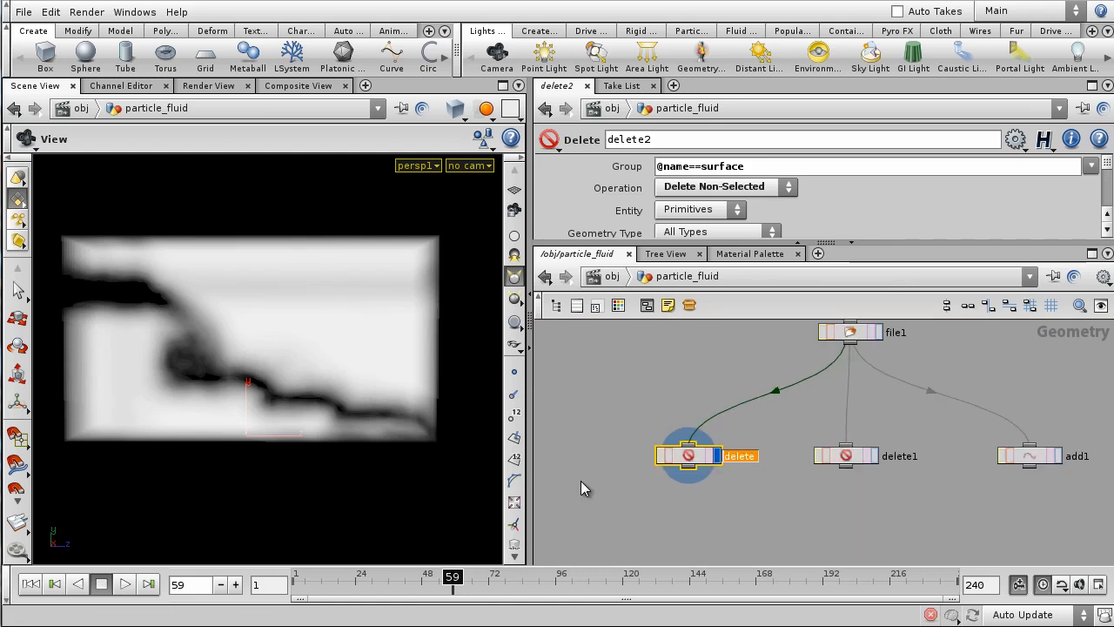
# - Rename delete2, delete1 and add1 to Isolate_Surface, Isolate_Vel and Isolate_Particles
pyautogui.write('Isolate')
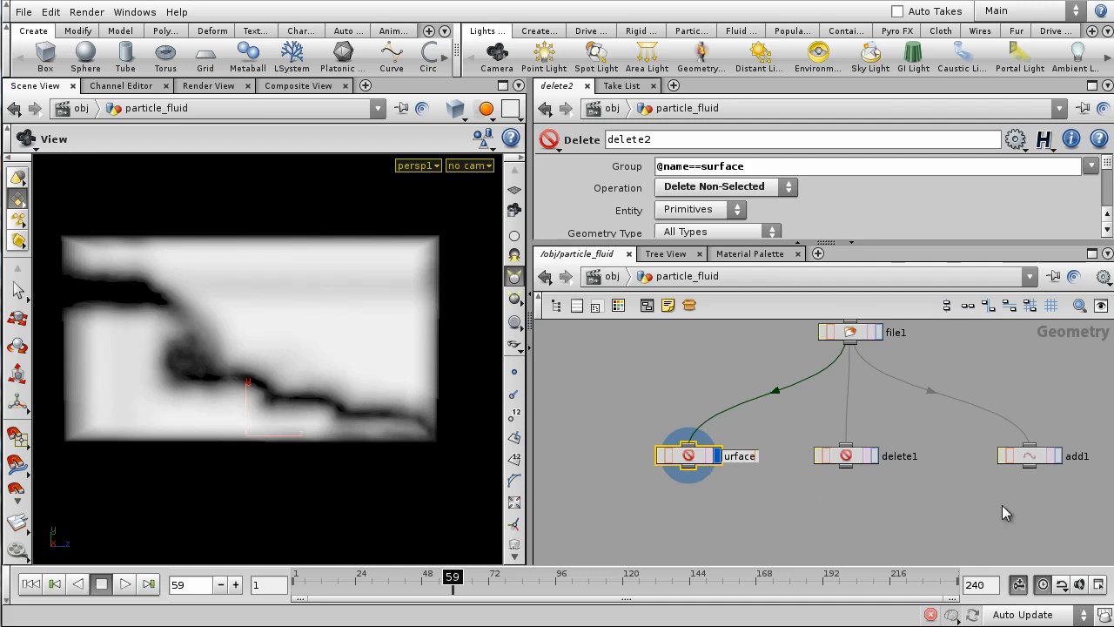
pyautogui.doubleClick(905, 453)
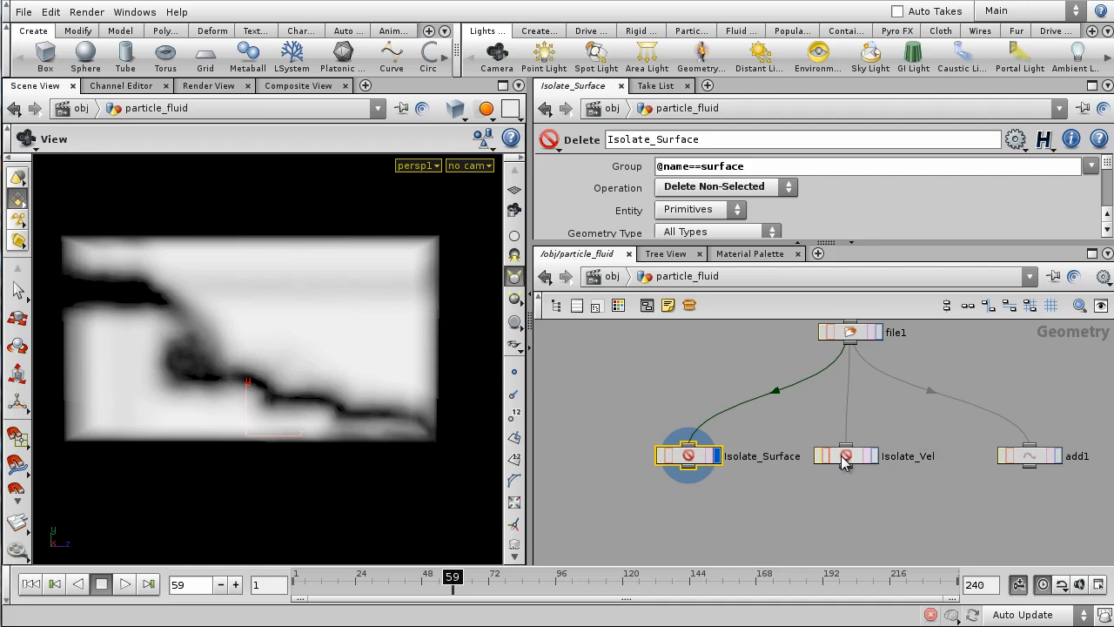
pyautogui.moveTo(999, 510); pyautogui.dragTo(816, 508, button='middle')
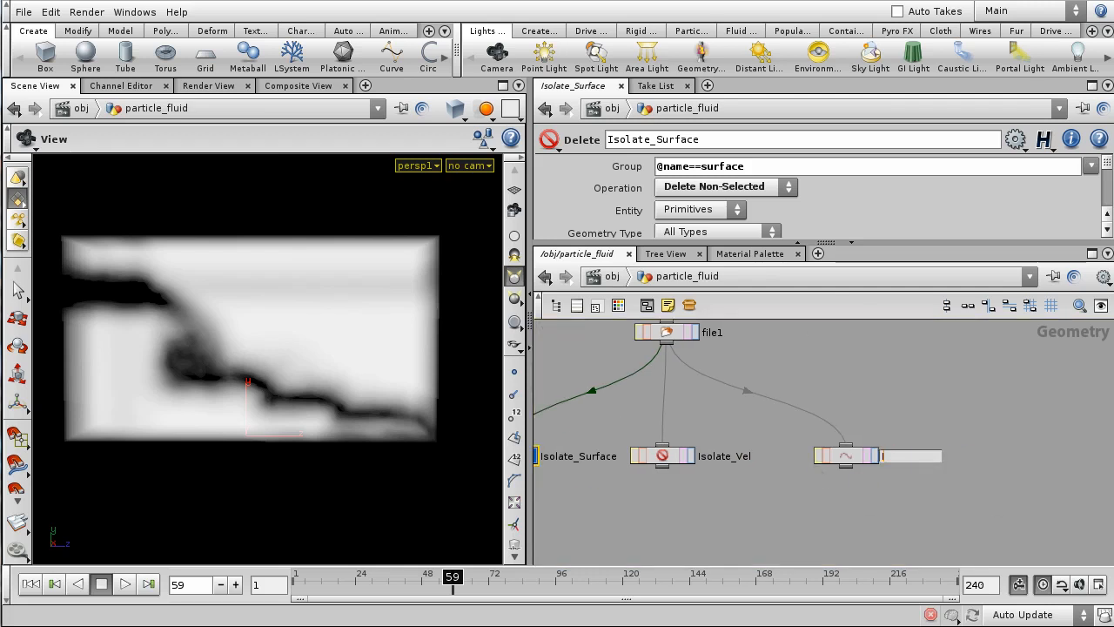
pyautogui.write('s')
pyautogui.press('Return')
# - Recentre the network and nudge file1 and Isolate_Vel so the branches line up
pyautogui.scroll(-3, 844, 460)
pyautogui.moveTo(831, 391); pyautogui.dragTo(878, 392, button='middle')
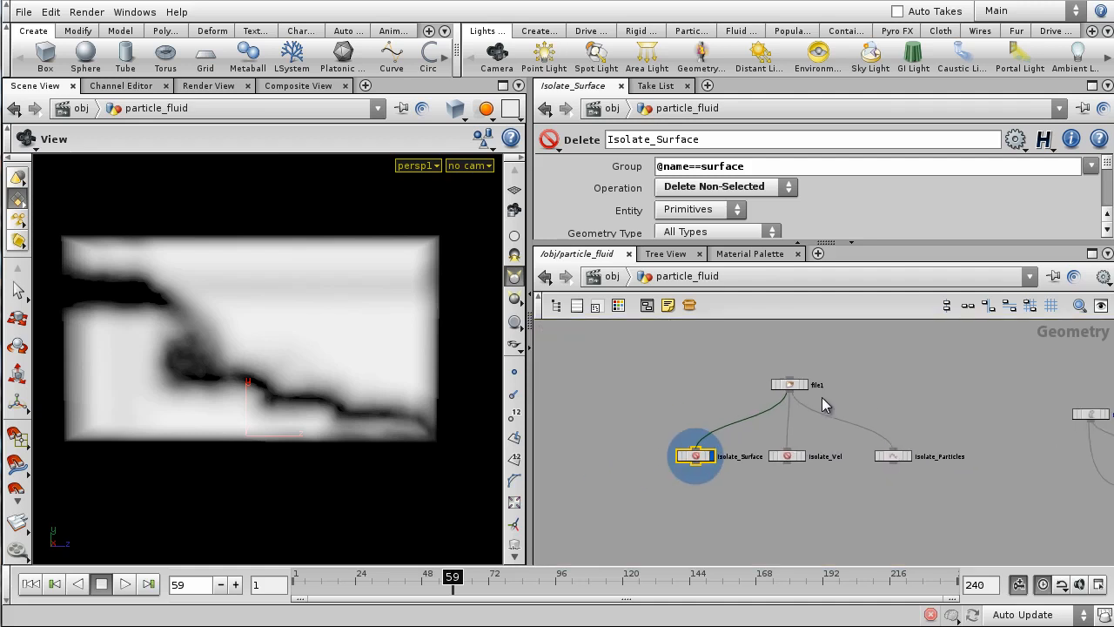
pyautogui.moveTo(792, 385); pyautogui.dragTo(805, 375)
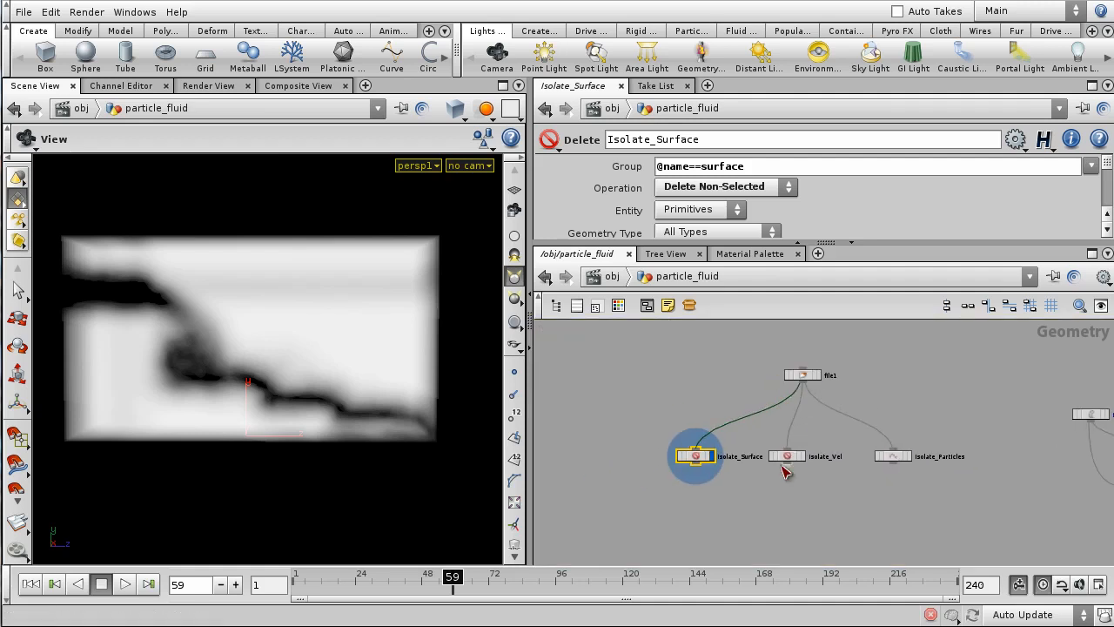
pyautogui.moveTo(789, 463); pyautogui.dragTo(815, 460)
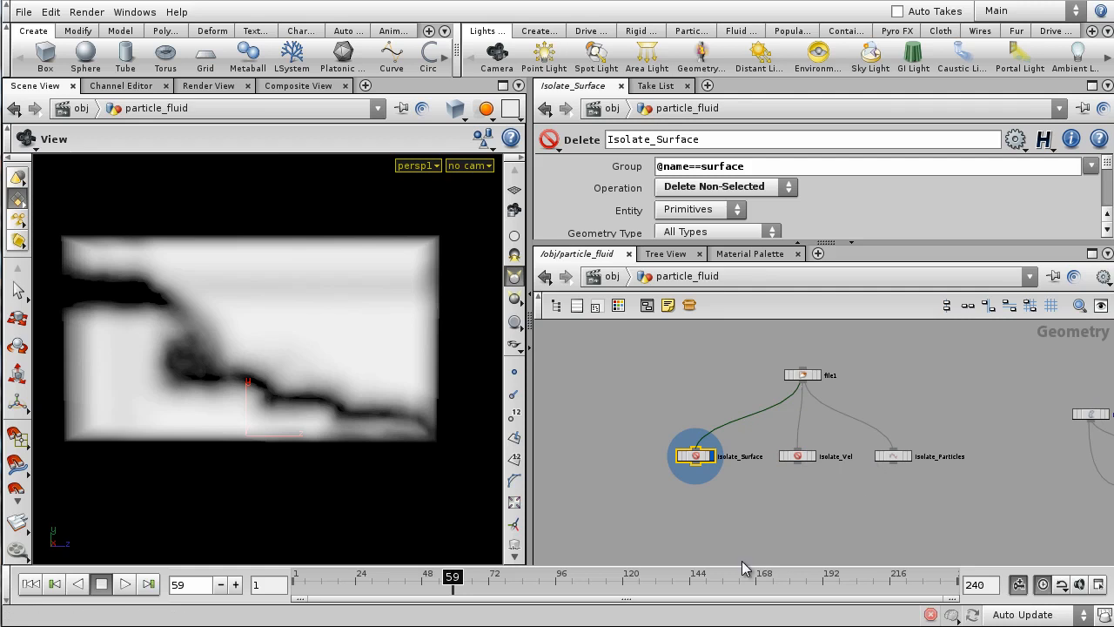
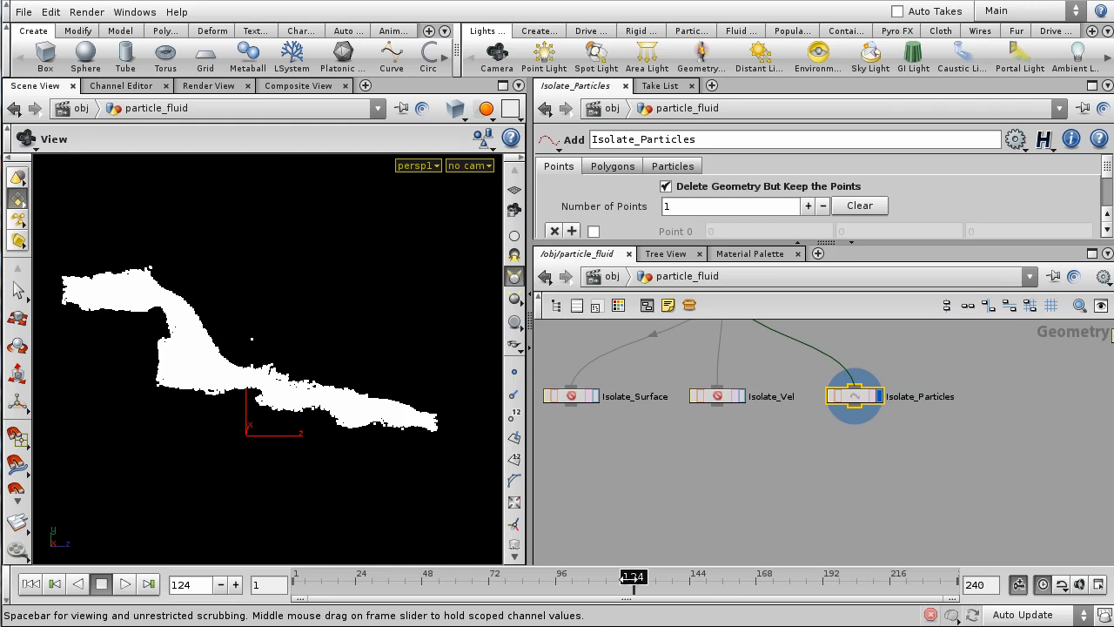
# - Scrub the fluid simulation back to frame 68, orbit in close, and open the node search
pyautogui.moveTo(632, 578); pyautogui.dragTo(478, 623)
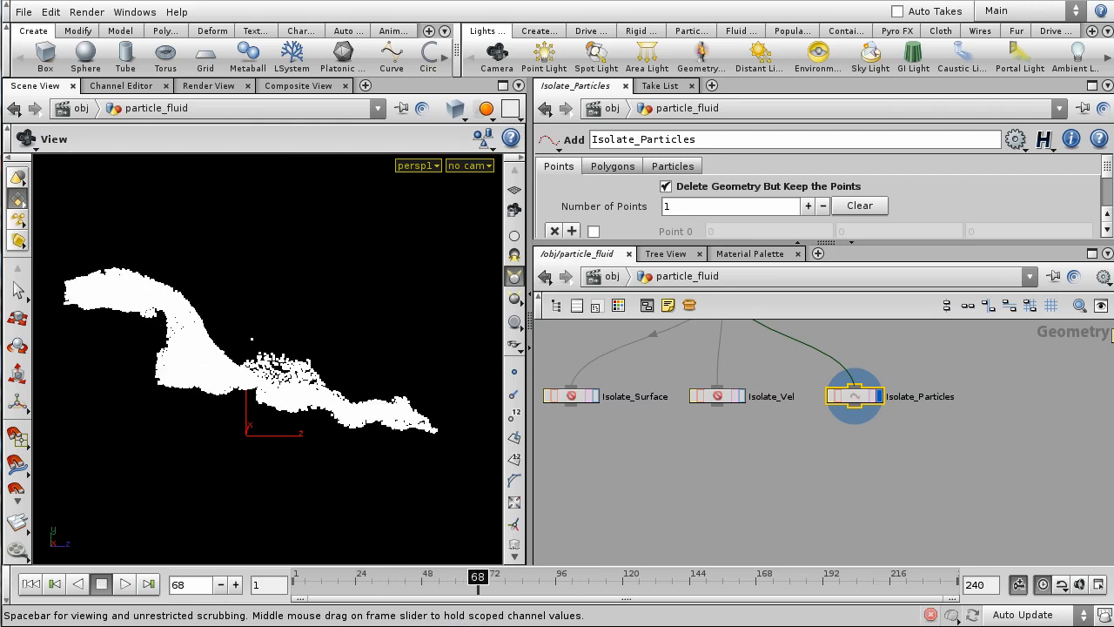
pyautogui.moveTo(312, 402); pyautogui.dragTo(165, 426)
pyautogui.moveTo(165, 426); pyautogui.dragTo(226, 435, button='right')
pyautogui.moveTo(227, 436); pyautogui.dragTo(269, 431)
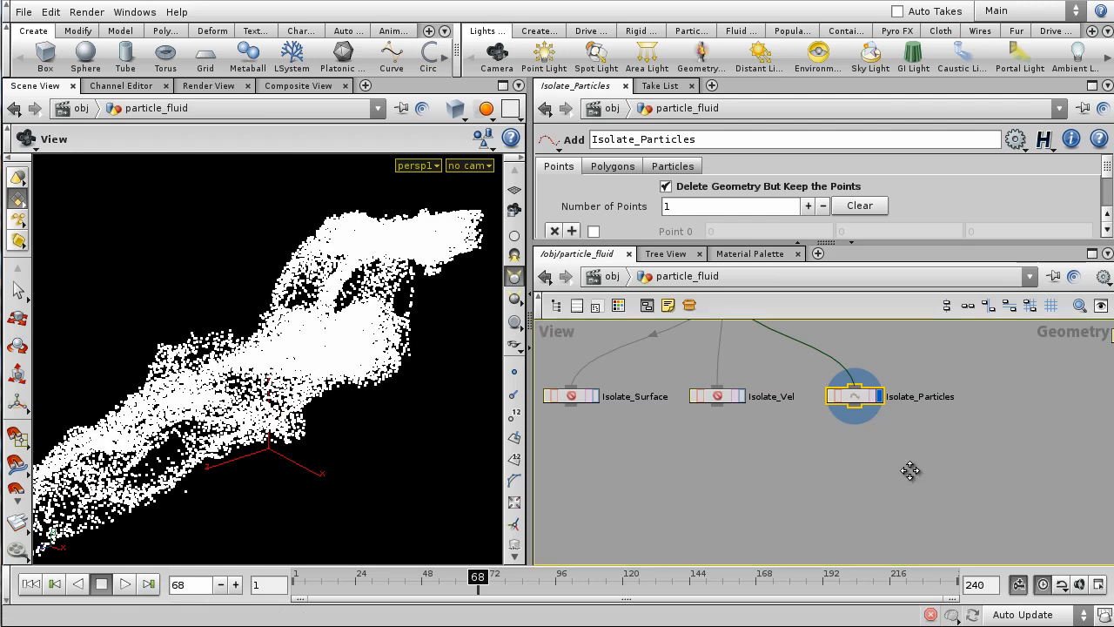
pyautogui.press('Tab')
# - Add a vopsop1 VOP SOP below Isolate_Particles, wired from its output
pyautogui.write('vop sop')
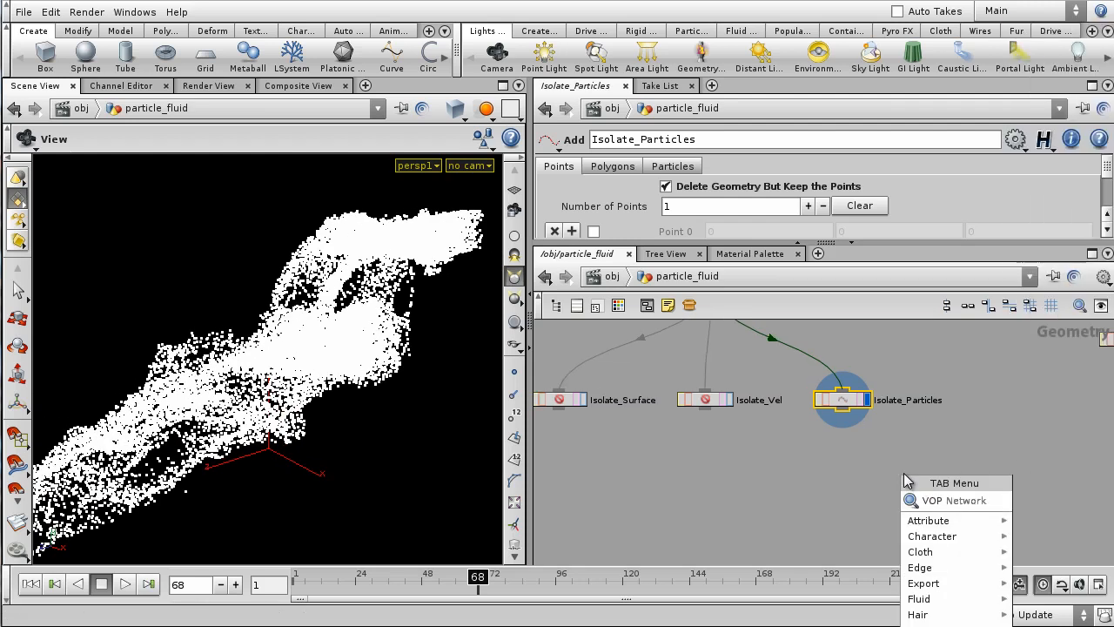
pyautogui.press('Return')
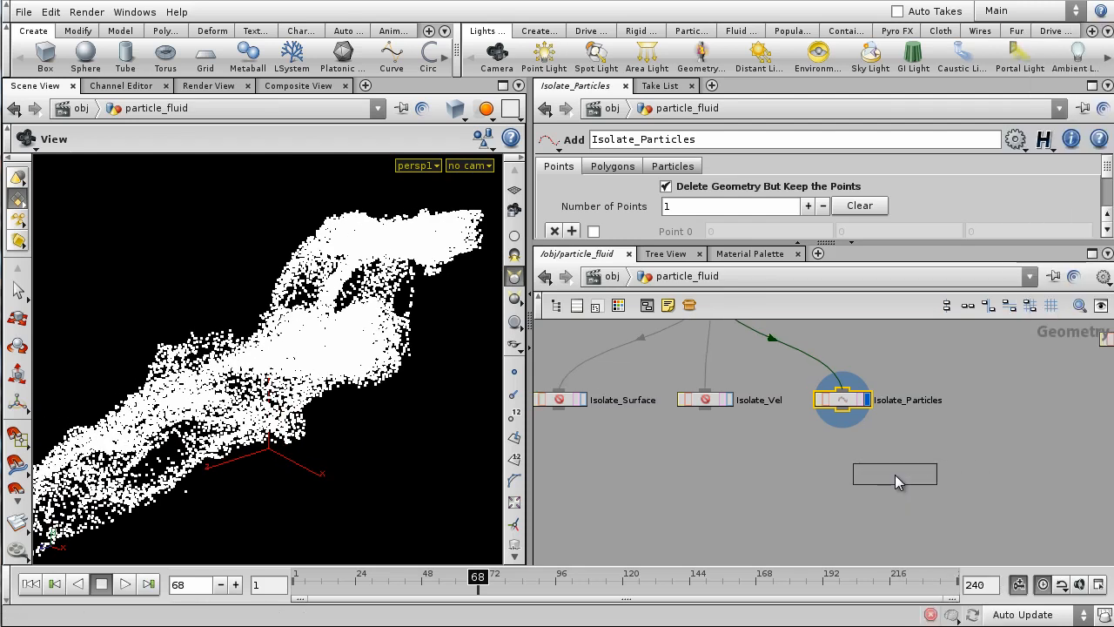
pyautogui.click(843, 477)
pyautogui.click(841, 411)
pyautogui.click(824, 468)
pyautogui.moveTo(836, 479); pyautogui.dragTo(834, 522)
pyautogui.moveTo(964, 489); pyautogui.dragTo(964, 454, button='middle')
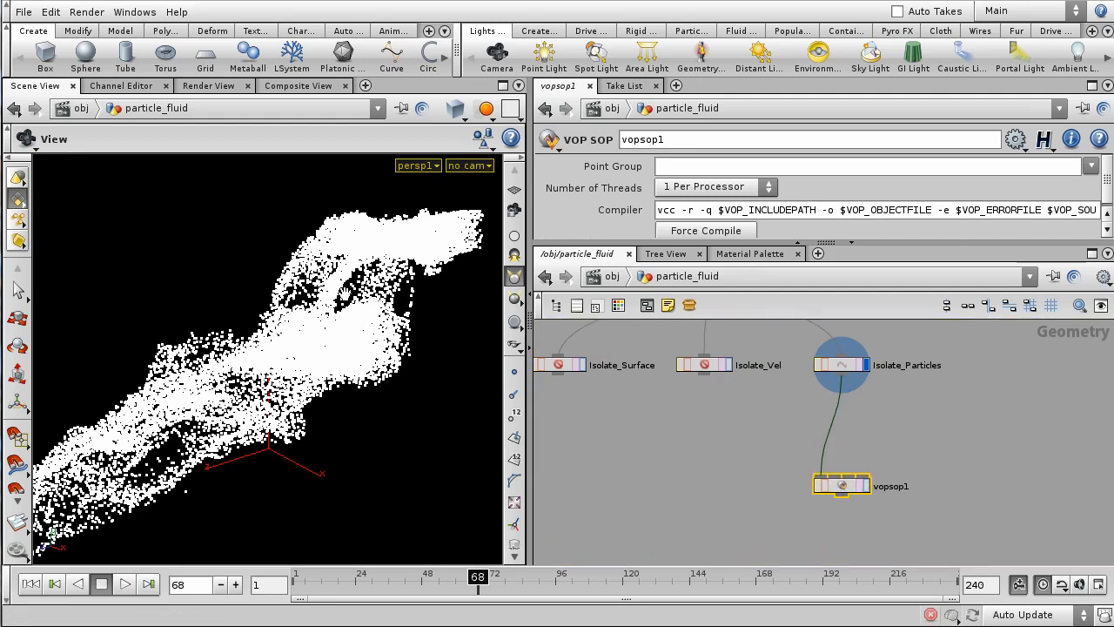
# - Inspect Isolate_Particles' point count and attributes, moving it aside and back above vopsop1
pyautogui.middleClick(843, 369)
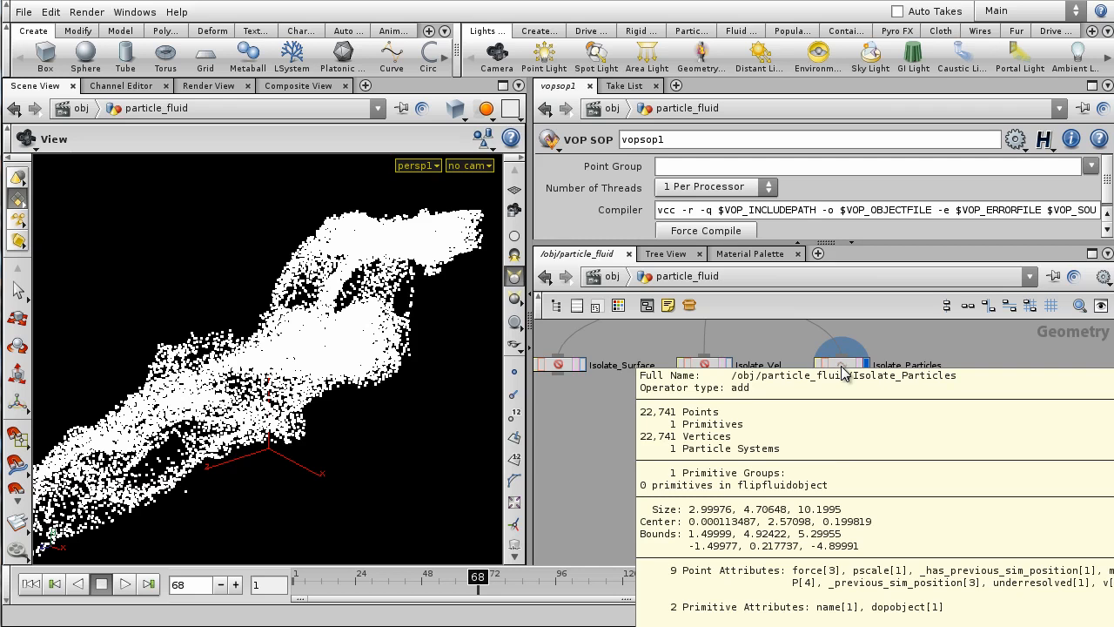
pyautogui.moveTo(843, 364); pyautogui.dragTo(628, 416)
pyautogui.middleClick(629, 417)
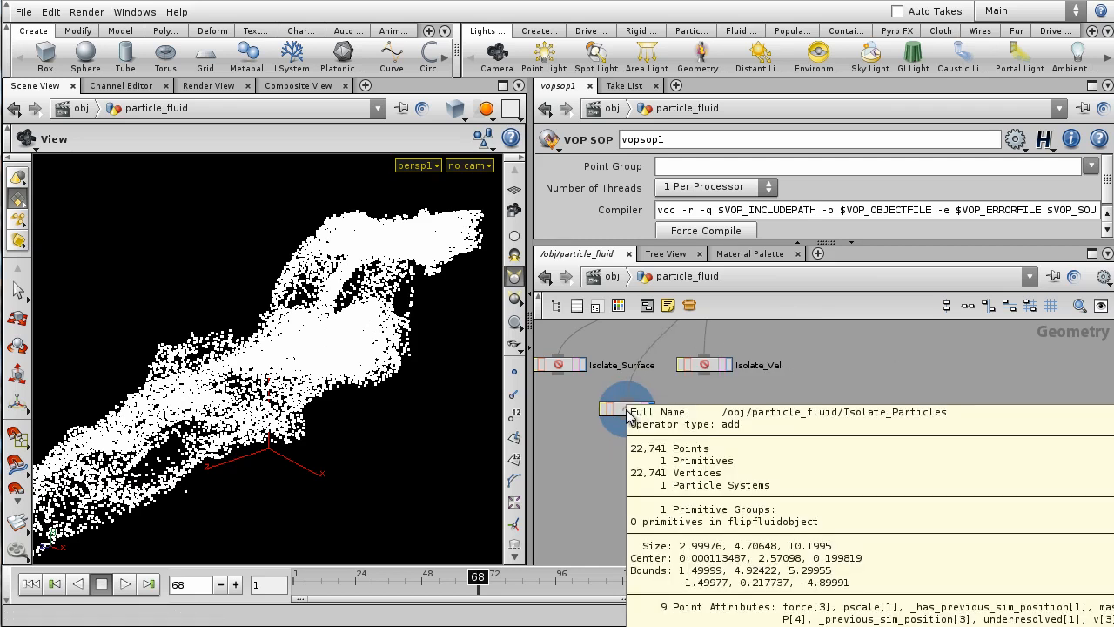
pyautogui.middleClick(629, 418)
pyautogui.moveTo(629, 416); pyautogui.dragTo(838, 365)
# - Dive into vopsop1 and frame the global1 and output1 nodes
pyautogui.doubleClick(840, 484)
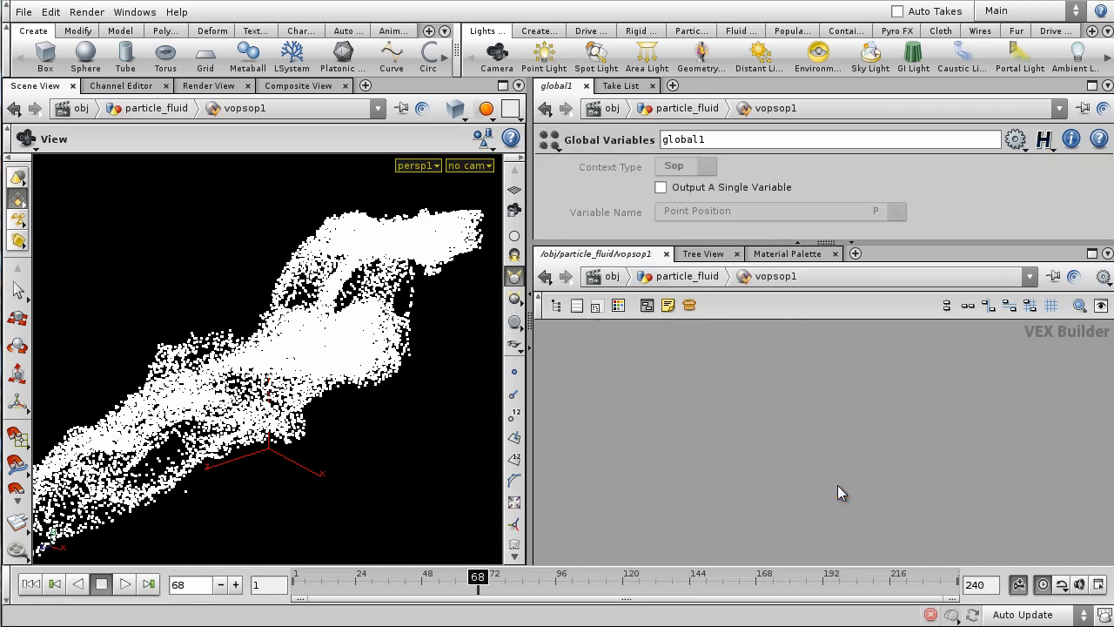
pyautogui.scroll(-4, 803, 475)
pyautogui.moveTo(823, 476); pyautogui.dragTo(662, 447, button='middle')
pyautogui.scroll(6, 713, 456)
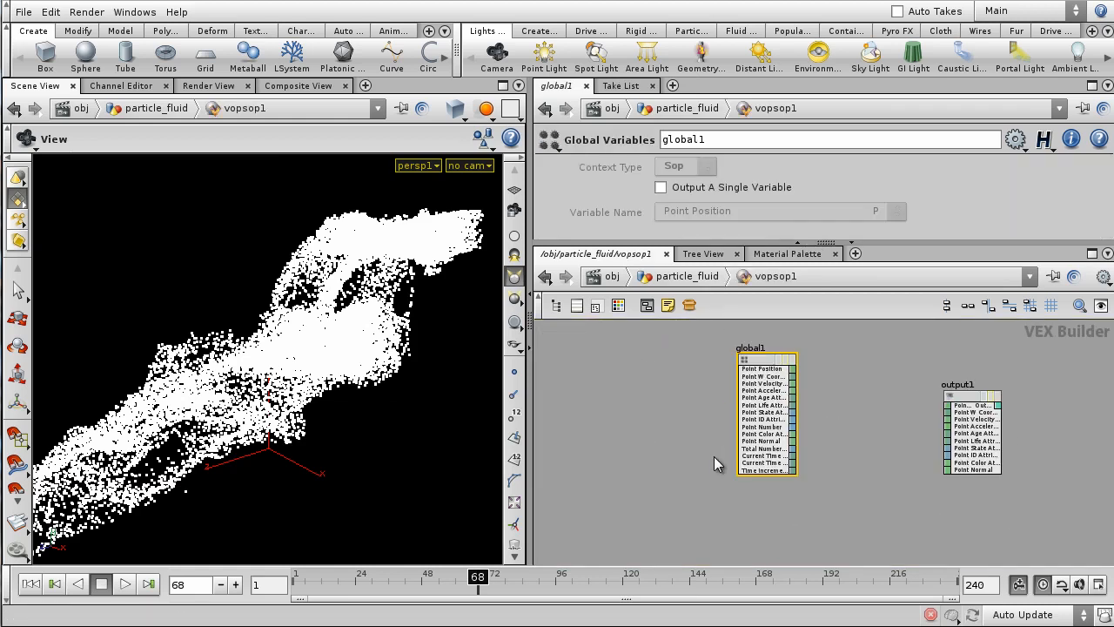
pyautogui.moveTo(862, 393); pyautogui.dragTo(753, 409, button='middle')
pyautogui.scroll(3, 749, 413)
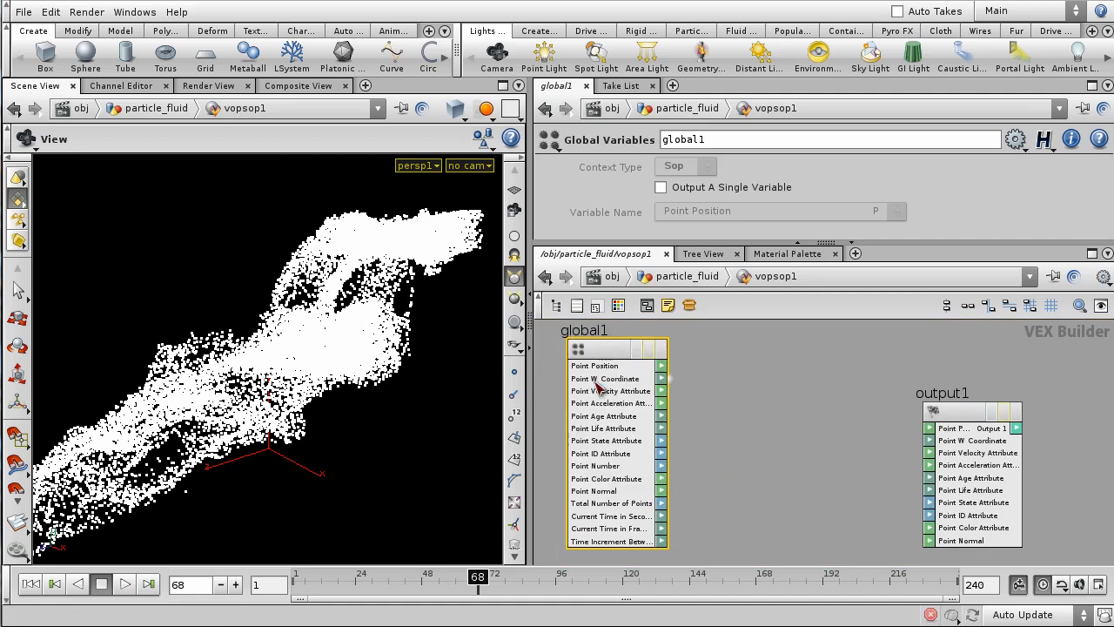
pyautogui.moveTo(828, 464)
pyautogui.mouseDown(button='middle')
pyautogui.moveTo(741, 431)
pyautogui.moveTo(832, 449)
pyautogui.mouseUp(button='middle')
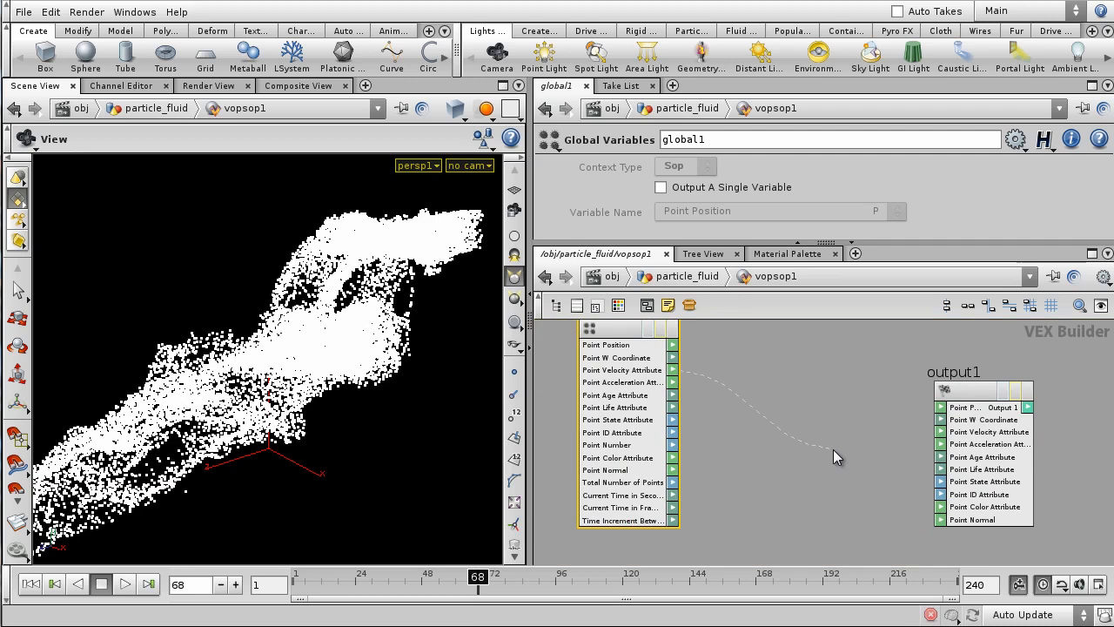
# - Add a length1 Length node from Point Velocity and wire it into output1's Point Color
pyautogui.press('Tab')
pyautogui.write('length')
pyautogui.press('Return')
pyautogui.click(833, 456)
pyautogui.moveTo(825, 442); pyautogui.dragTo(785, 404)
pyautogui.moveTo(796, 342); pyautogui.dragTo(688, 376, button='middle')
pyautogui.moveTo(791, 409); pyautogui.dragTo(845, 394, button='middle')
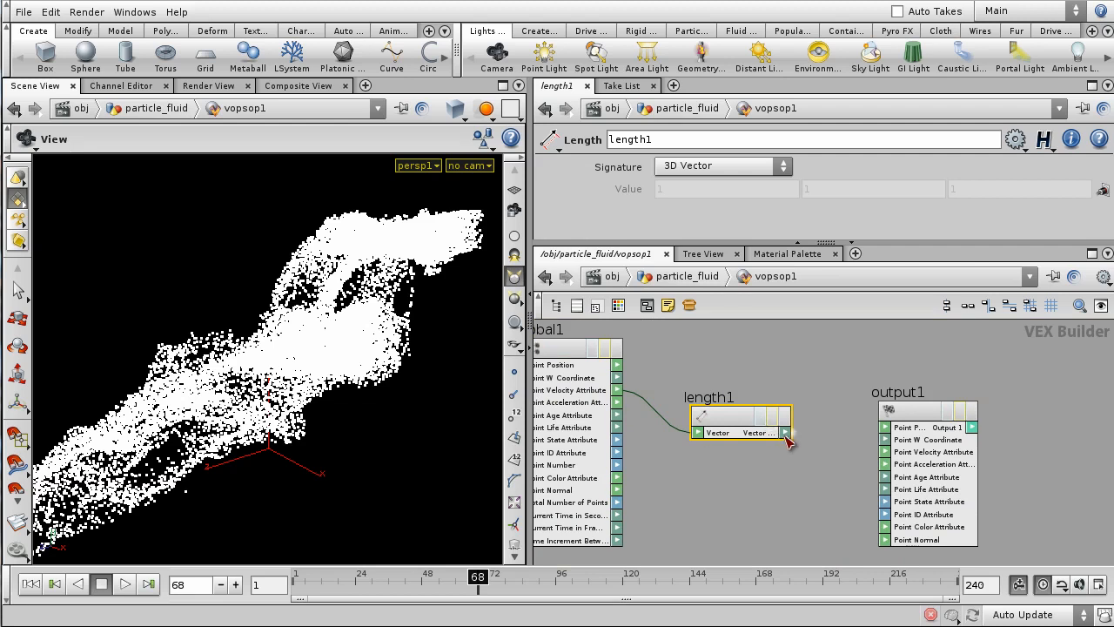
pyautogui.moveTo(787, 441); pyautogui.dragTo(885, 528)
# - Display vopsop1's result at particle_fluid level and orbit to a side view of the fluid
pyautogui.click(706, 277)
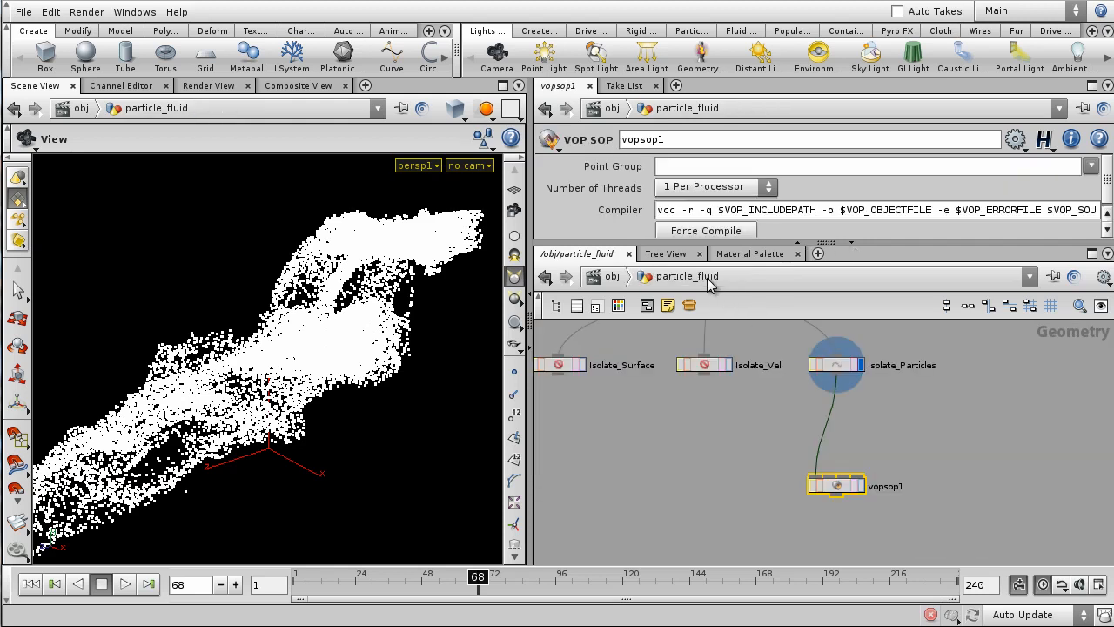
pyautogui.click(861, 488)
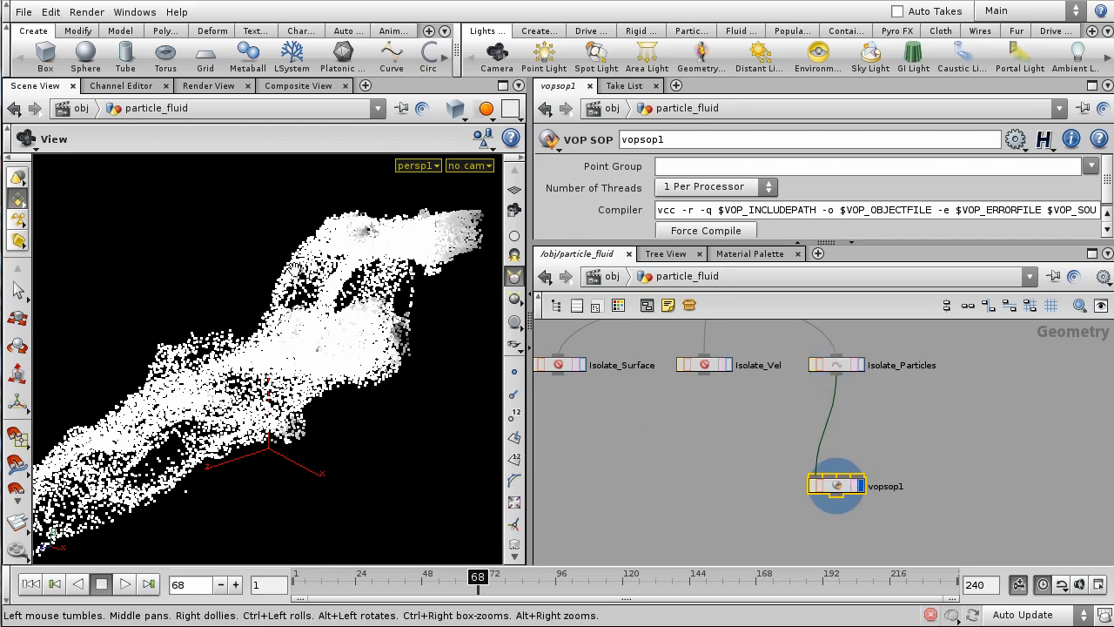
pyautogui.moveTo(526, 409); pyautogui.dragTo(694, 409)
pyautogui.moveTo(544, 301); pyautogui.dragTo(463, 305)
pyautogui.moveTo(507, 296); pyautogui.dragTo(415, 339, button='middle')
pyautogui.moveTo(418, 344); pyautogui.dragTo(515, 312, button='right')
pyautogui.moveTo(418, 285); pyautogui.dragTo(392, 374)
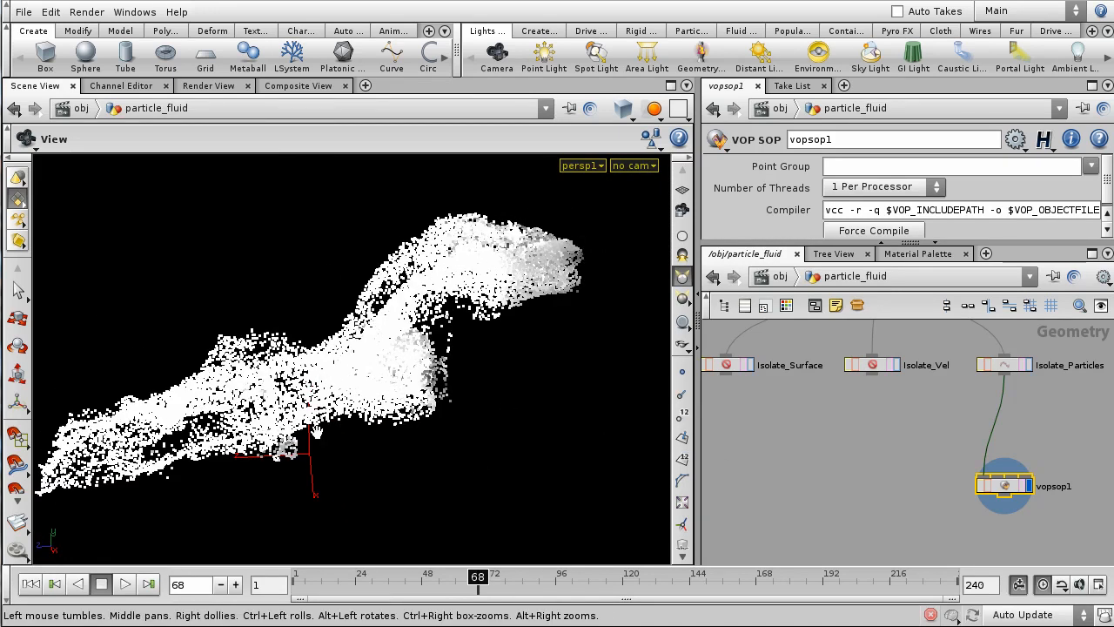
pyautogui.moveTo(338, 378)
pyautogui.mouseDown()
pyautogui.moveTo(310, 437)
pyautogui.moveTo(336, 392)
pyautogui.mouseUp()
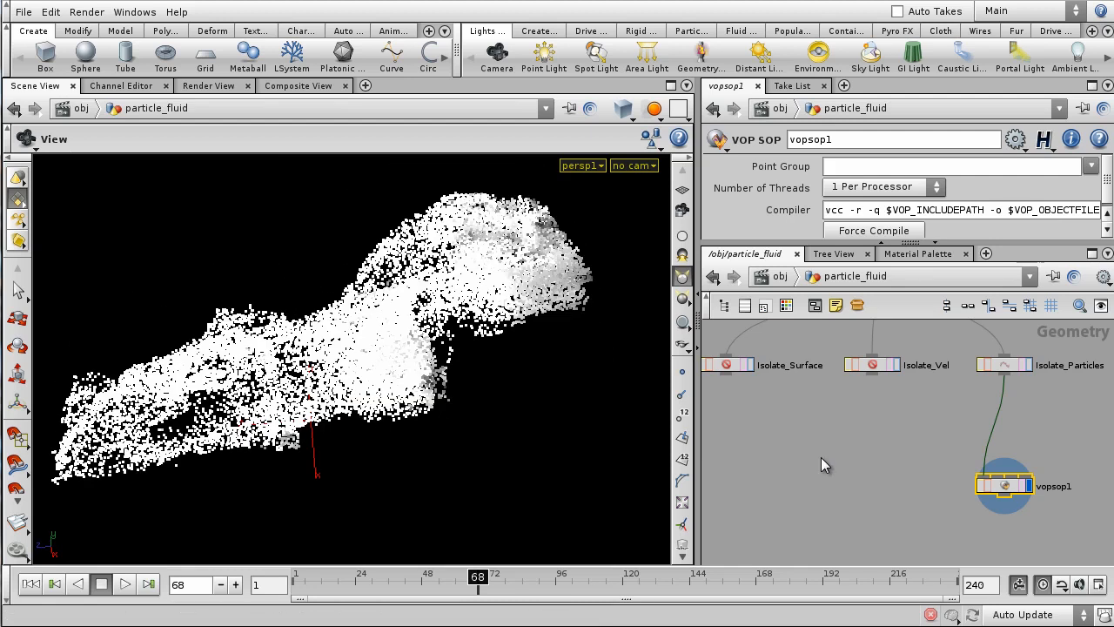
pyautogui.moveTo(857, 470); pyautogui.dragTo(728, 483, button='middle')
# - Go back inside vopsop1 and move output1 up to the right
pyautogui.doubleClick(827, 498)
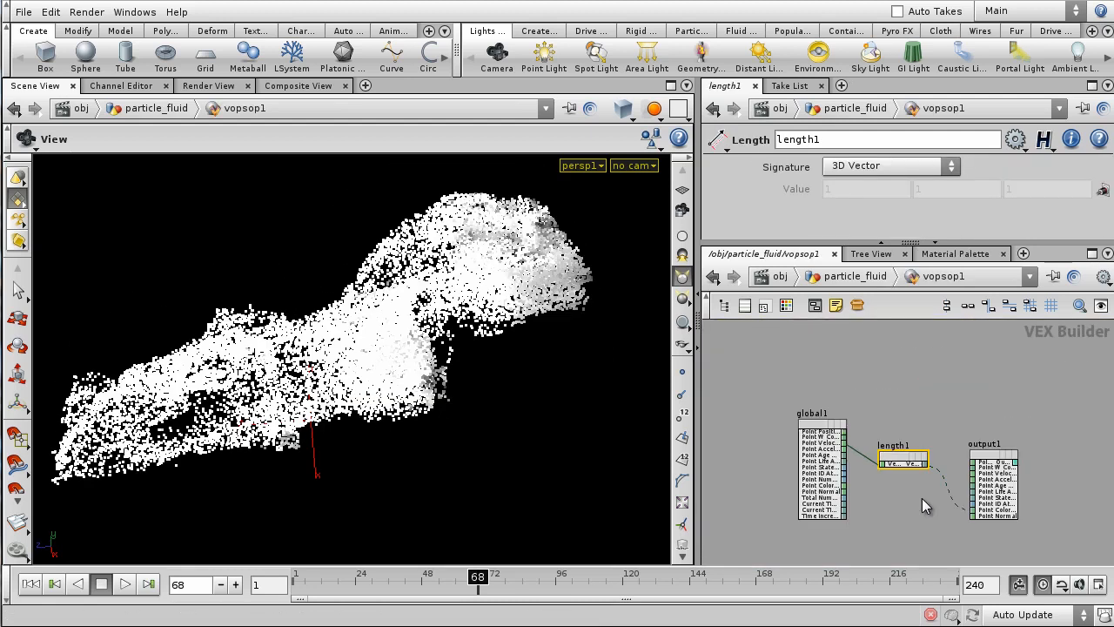
pyautogui.scroll(1, 807, 486)
pyautogui.moveTo(867, 442); pyautogui.dragTo(1028, 401)
# - Drop a fit1 Fit Range node onto the wire between length1 and output1
pyautogui.press('Tab')
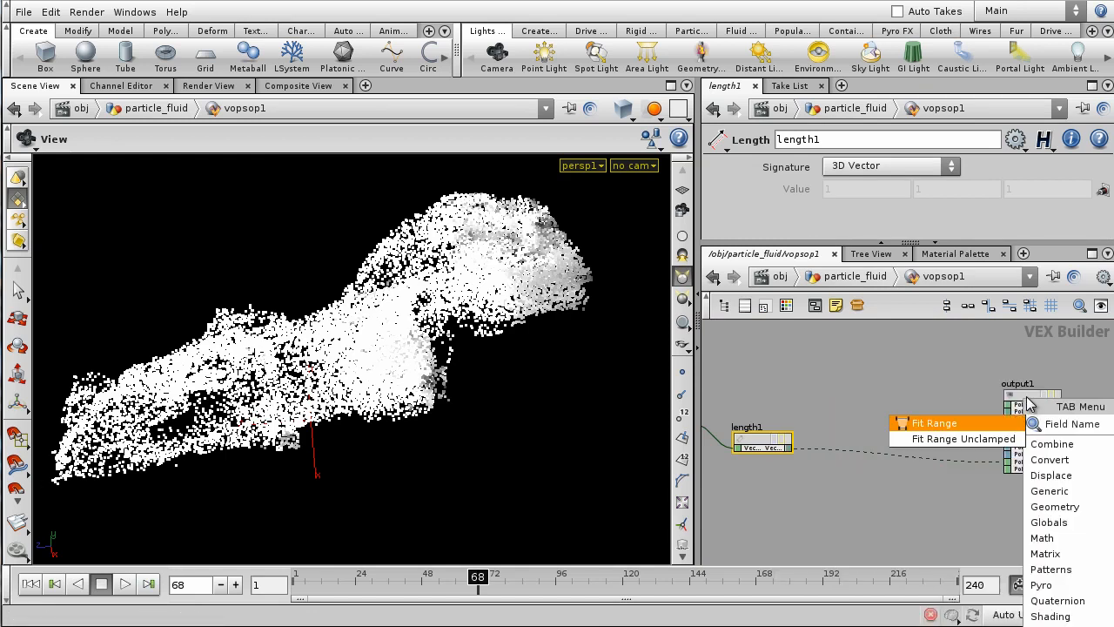
pyautogui.press('Escape')
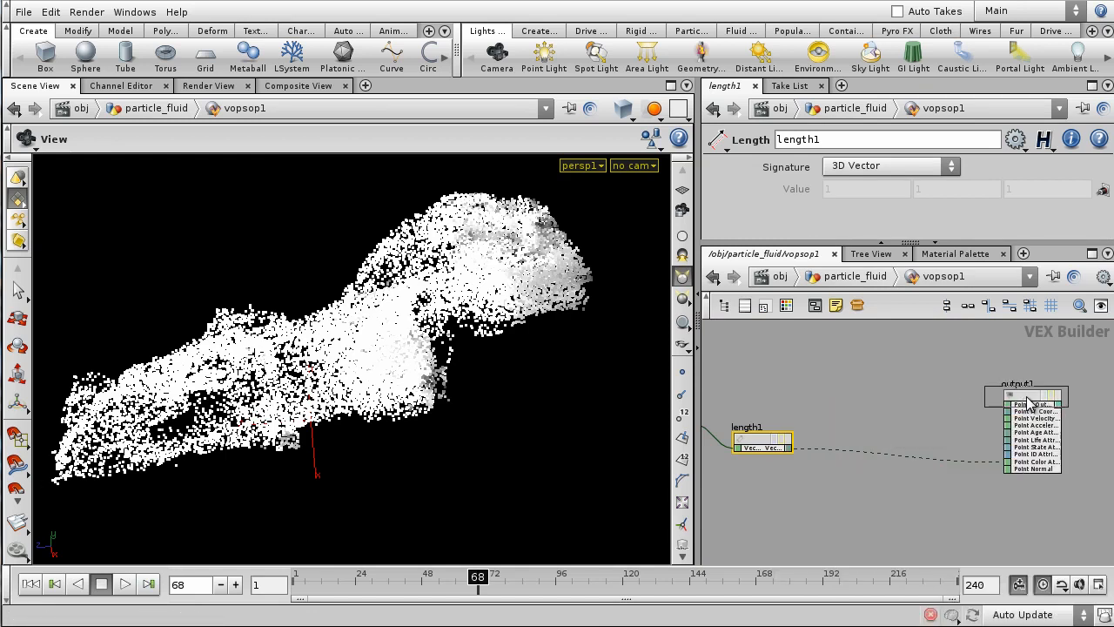
pyautogui.scroll(2, 1001, 403)
pyautogui.moveTo(829, 432); pyautogui.dragTo(1008, 430, button='middle')
pyautogui.click(957, 453)
pyautogui.scroll(-3, 988, 386)
pyautogui.moveTo(989, 387); pyautogui.dragTo(929, 392, button='middle')
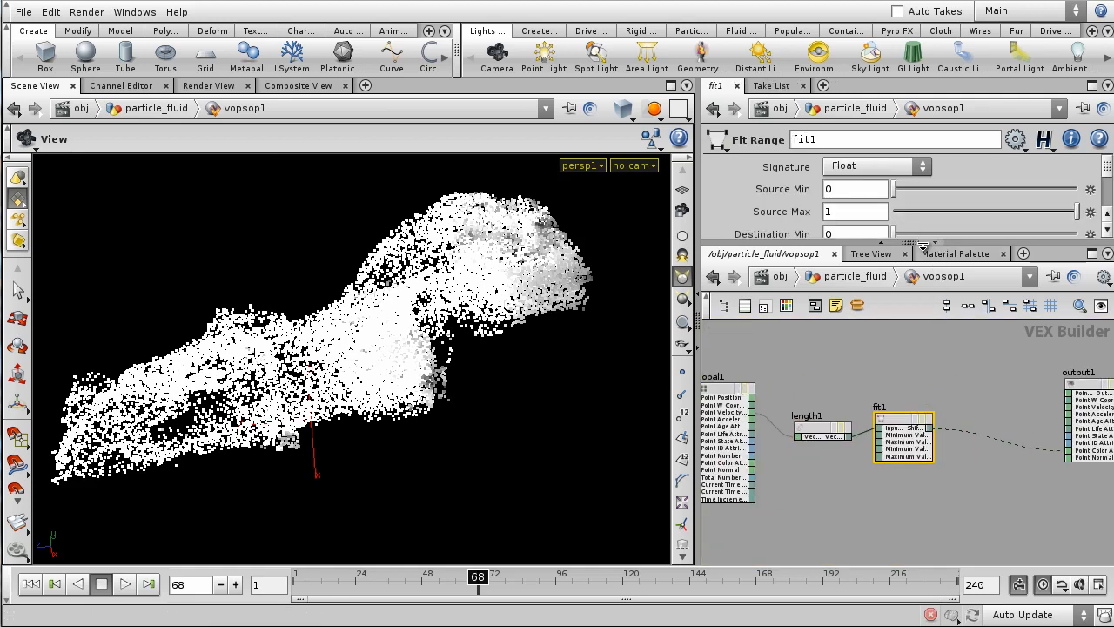
# - Enlarge the parameter pane showing fit1's Fit Range values and recentre output1
pyautogui.moveTo(922, 245); pyautogui.dragTo(921, 321)
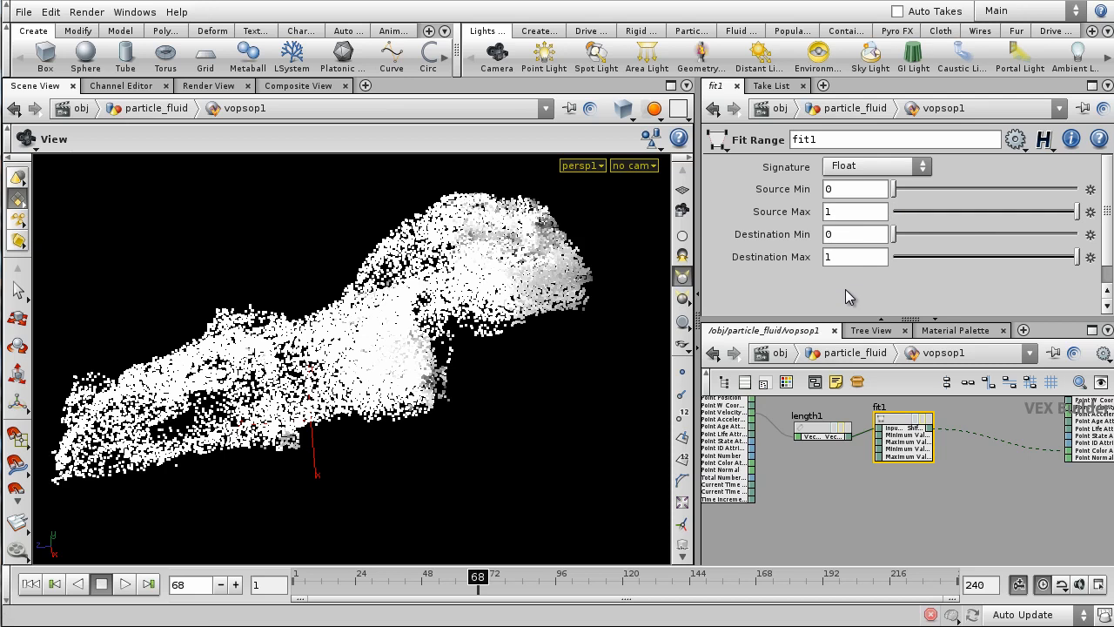
pyautogui.scroll(-2, 1012, 519)
pyautogui.moveTo(1012, 520); pyautogui.dragTo(926, 538, button='middle')
pyautogui.scroll(2, 926, 539)
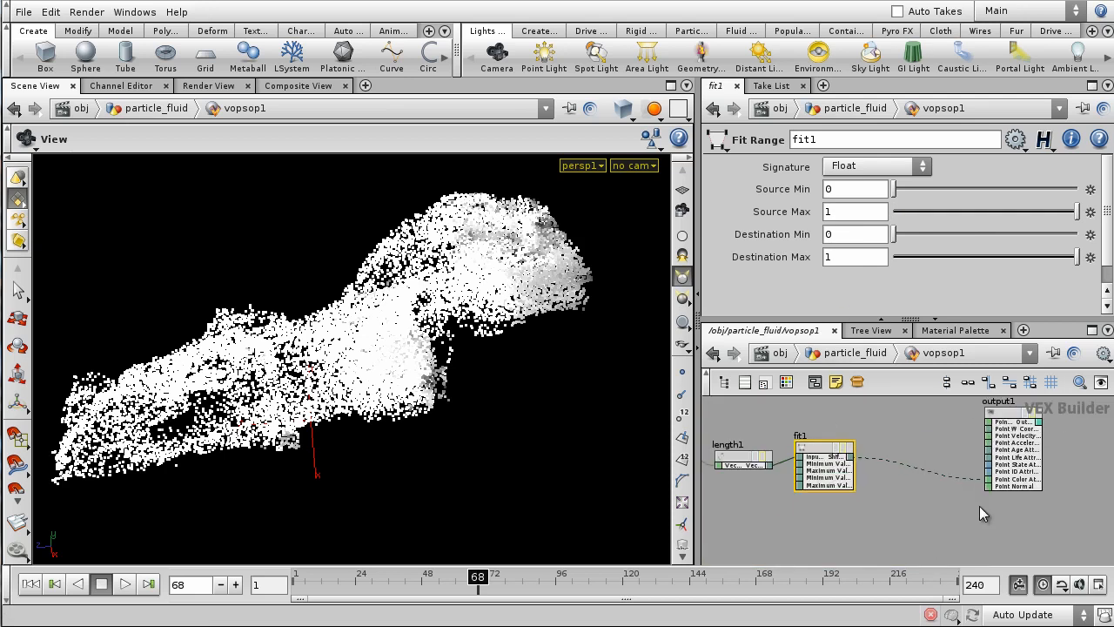
# - Set fit1's Source Max to 6.9 and orbit to inspect the greyscale speed shading
pyautogui.moveTo(842, 211); pyautogui.dragTo(1112, 221, button='middle')
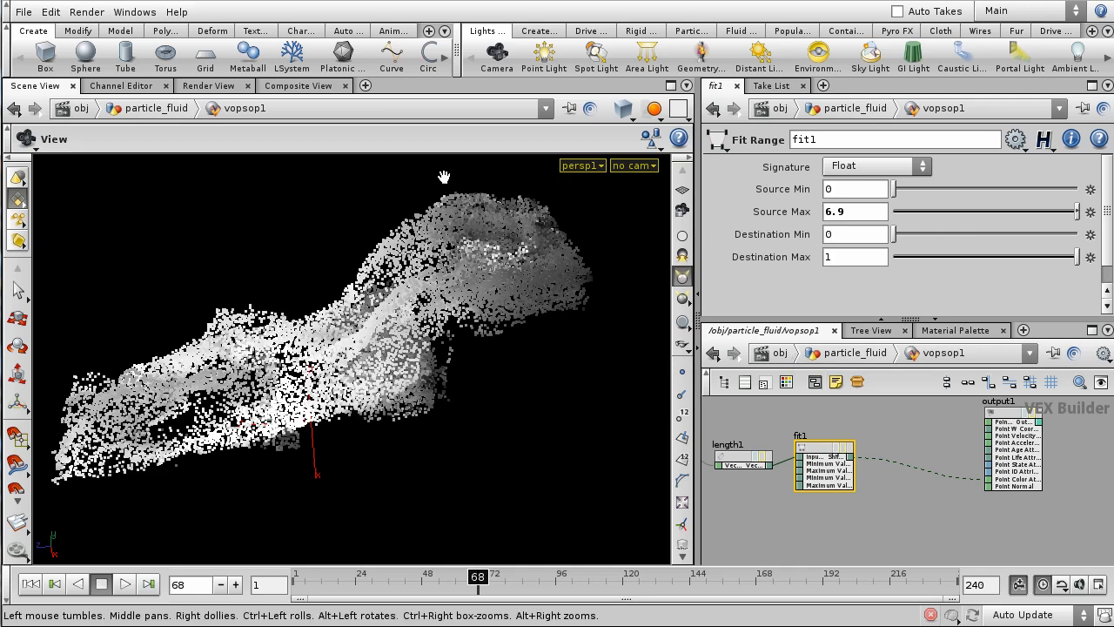
pyautogui.moveTo(345, 322); pyautogui.dragTo(233, 353)
pyautogui.moveTo(409, 414); pyautogui.dragTo(575, 300)
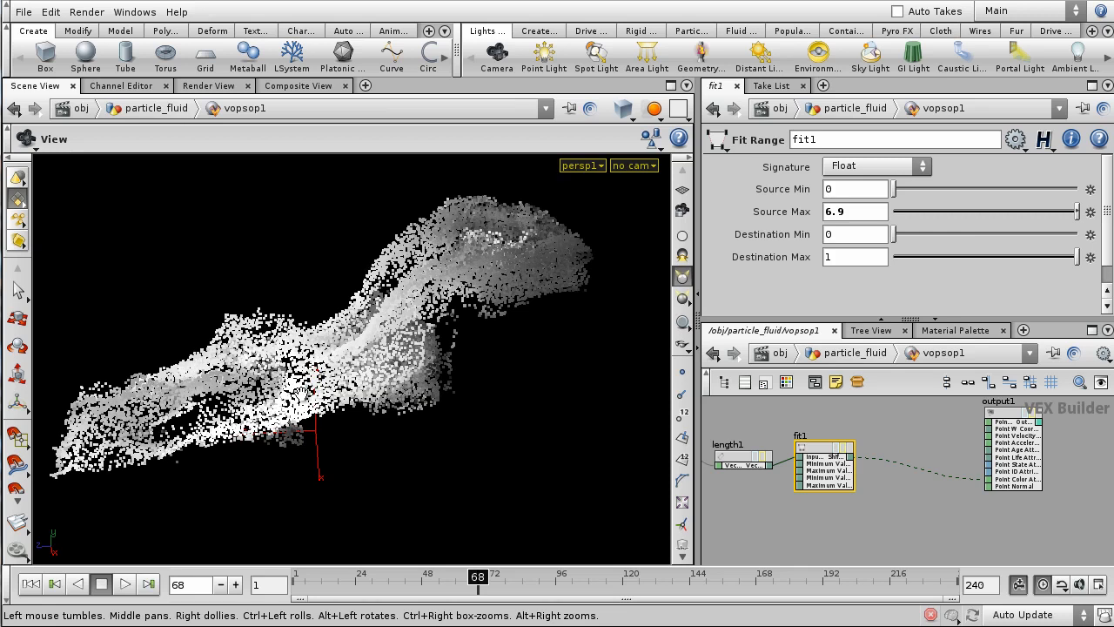
pyautogui.moveTo(318, 295); pyautogui.dragTo(522, 378)
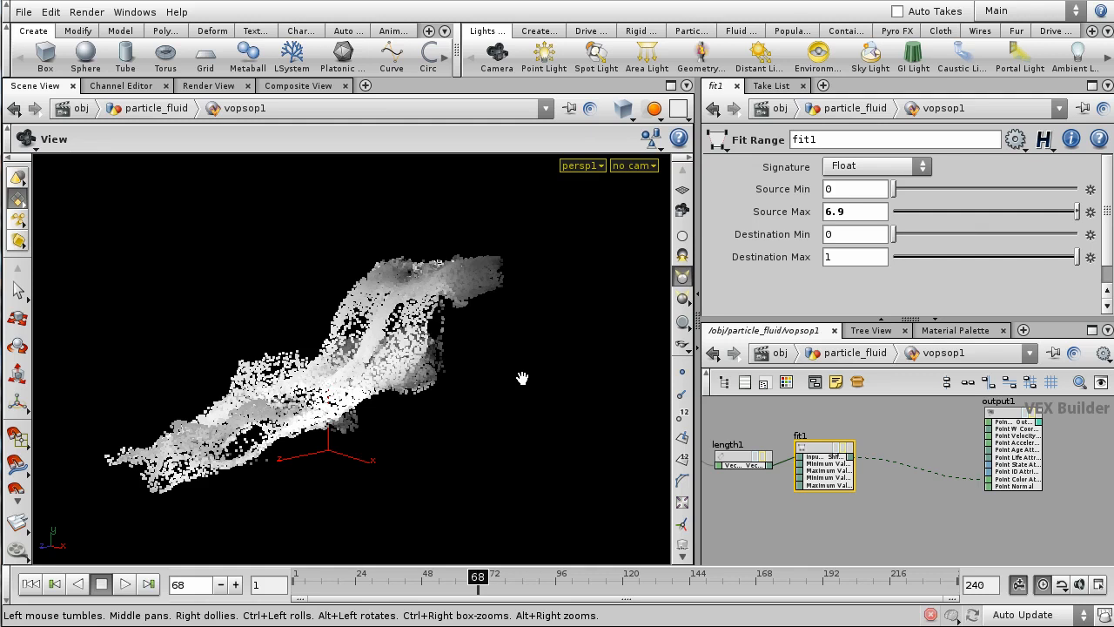
pyautogui.moveTo(385, 381); pyautogui.dragTo(456, 268)
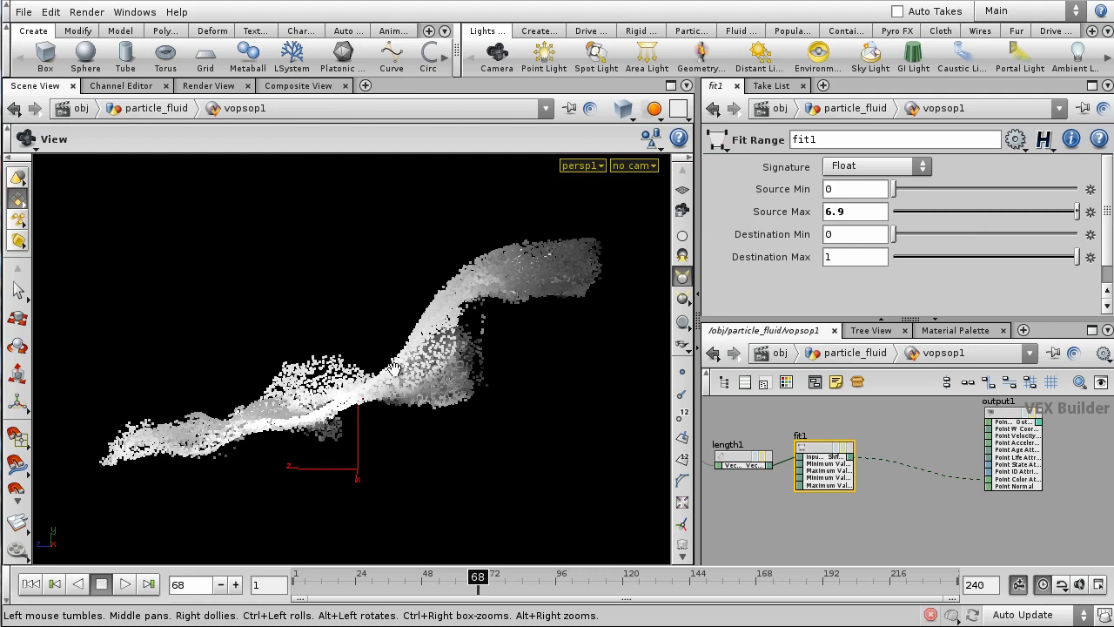
pyautogui.moveTo(166, 301); pyautogui.dragTo(368, 353)
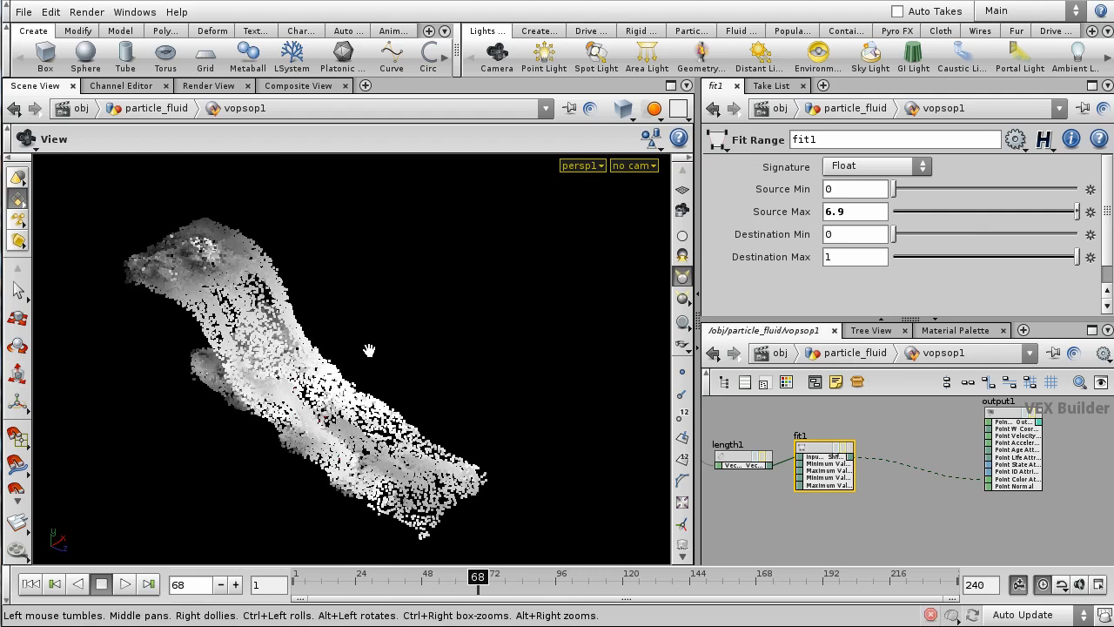
pyautogui.press('h')
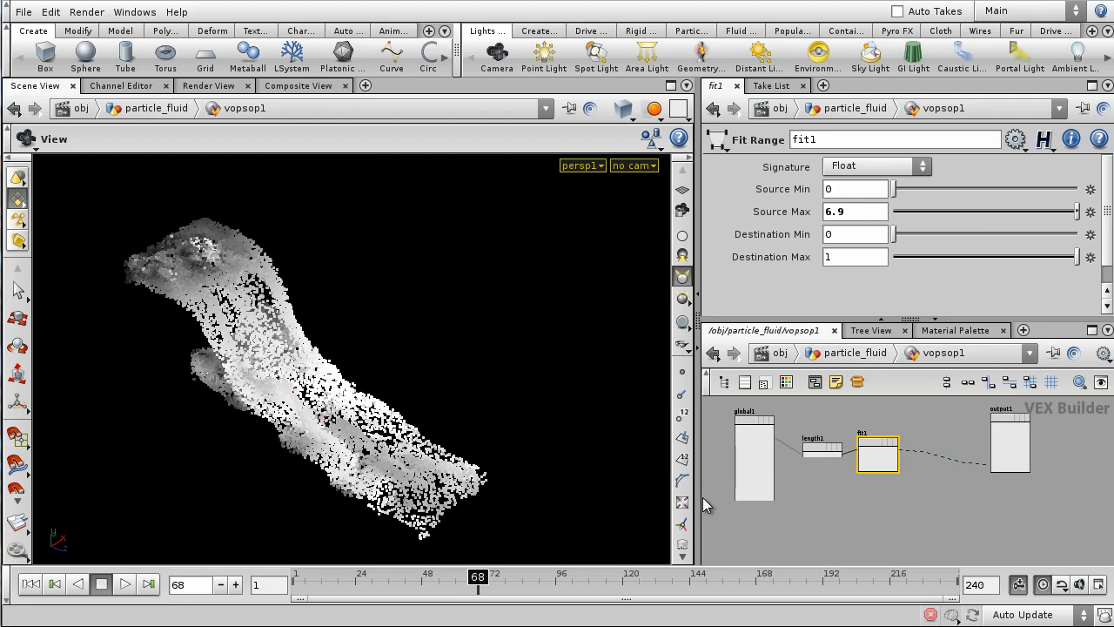
pyautogui.moveTo(700, 496); pyautogui.dragTo(546, 500)
# - Add a timeshift1 TimeShift node in particle_fluid, fed by Isolate_Particles
pyautogui.press('h')
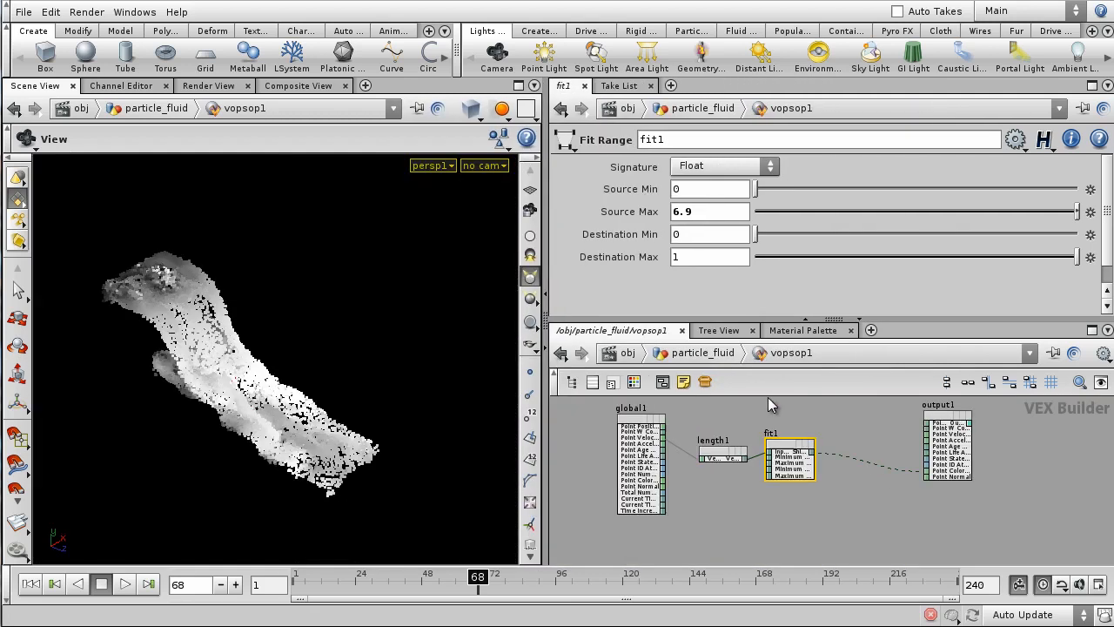
pyautogui.click(702, 352)
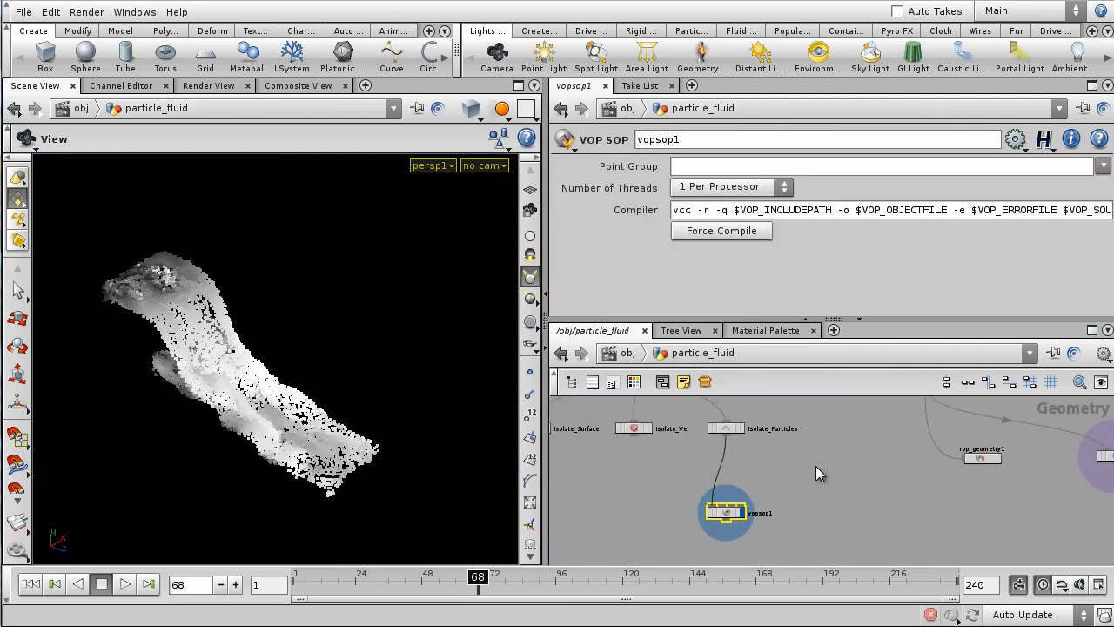
pyautogui.press('Tab')
pyautogui.write('TimeBlend')
pyautogui.press('Return')
pyautogui.click(791, 470)
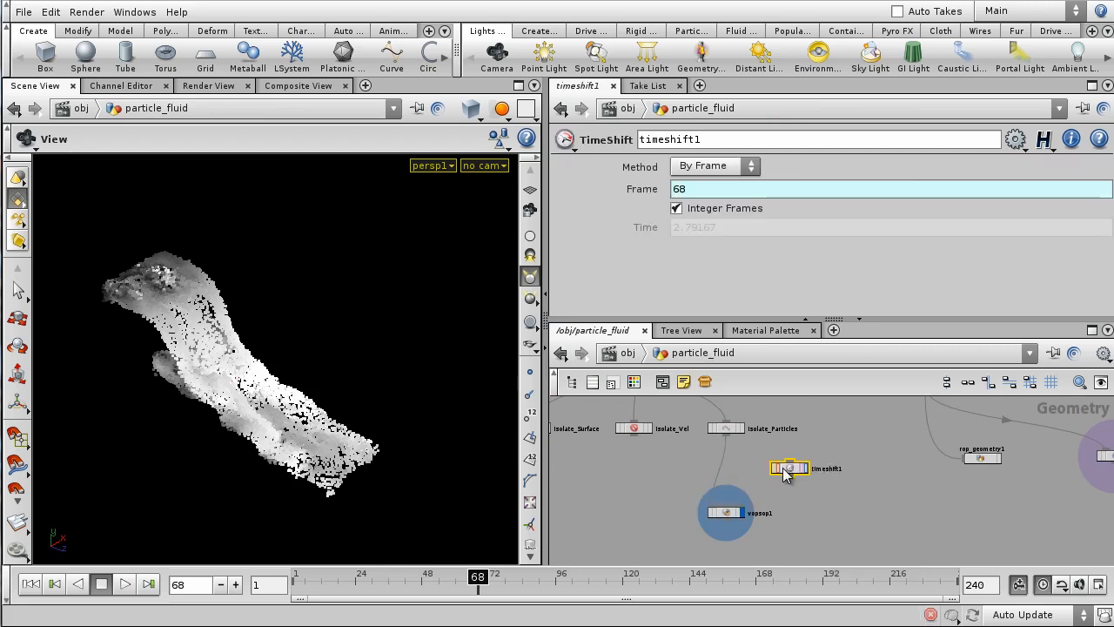
pyautogui.scroll(3, 766, 452)
pyautogui.moveTo(687, 417); pyautogui.dragTo(794, 464)
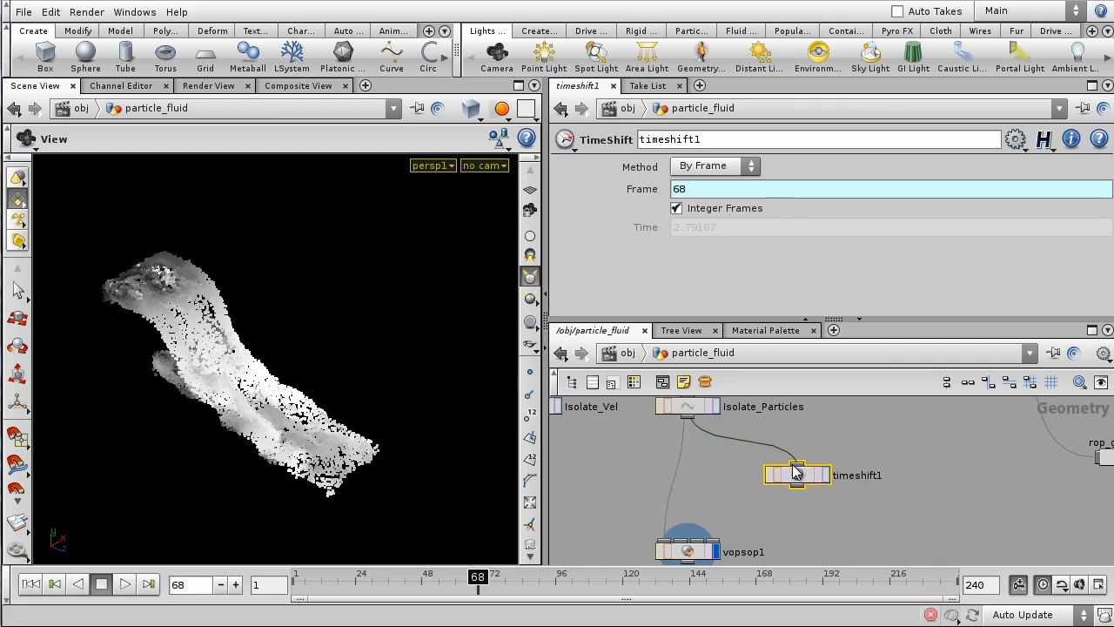
# - Set timeshift1's Frame to $F-1 (frame 67) and display its result
pyautogui.keyDown('ctrl'); pyautogui.click(639, 194); pyautogui.keyUp('ctrl')
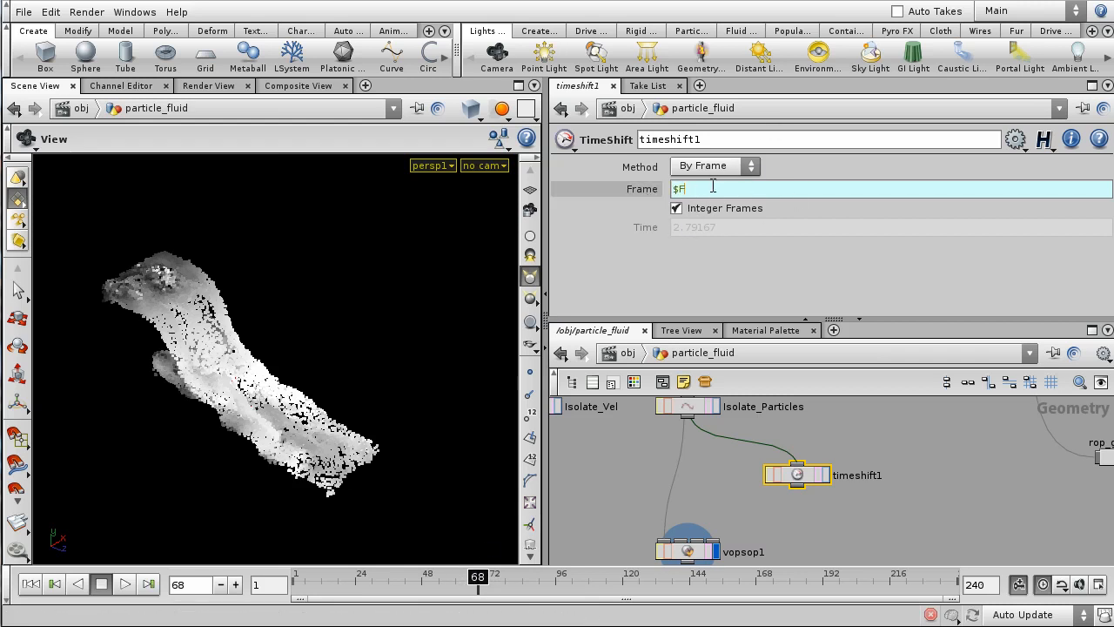
pyautogui.click(713, 188)
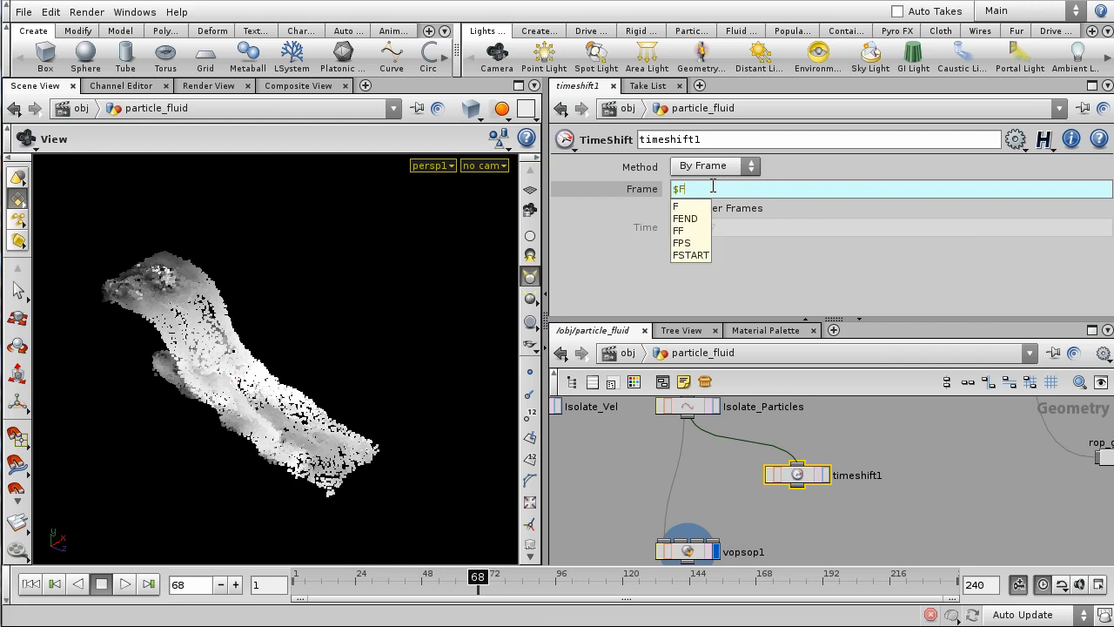
pyautogui.write('-1')
pyautogui.press('Return')
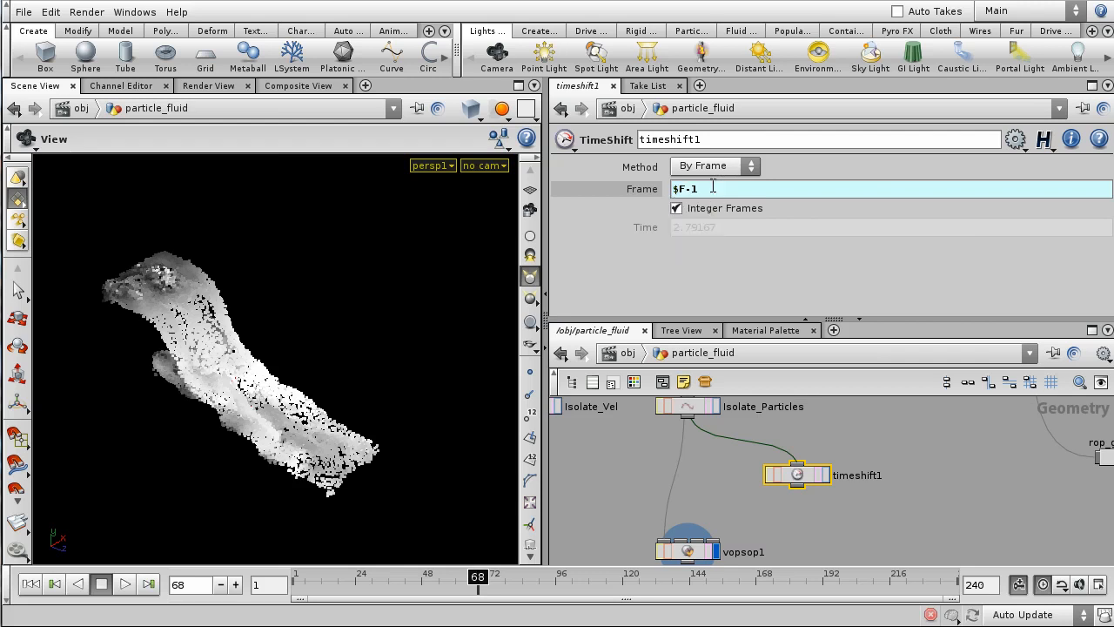
pyautogui.click(639, 190)
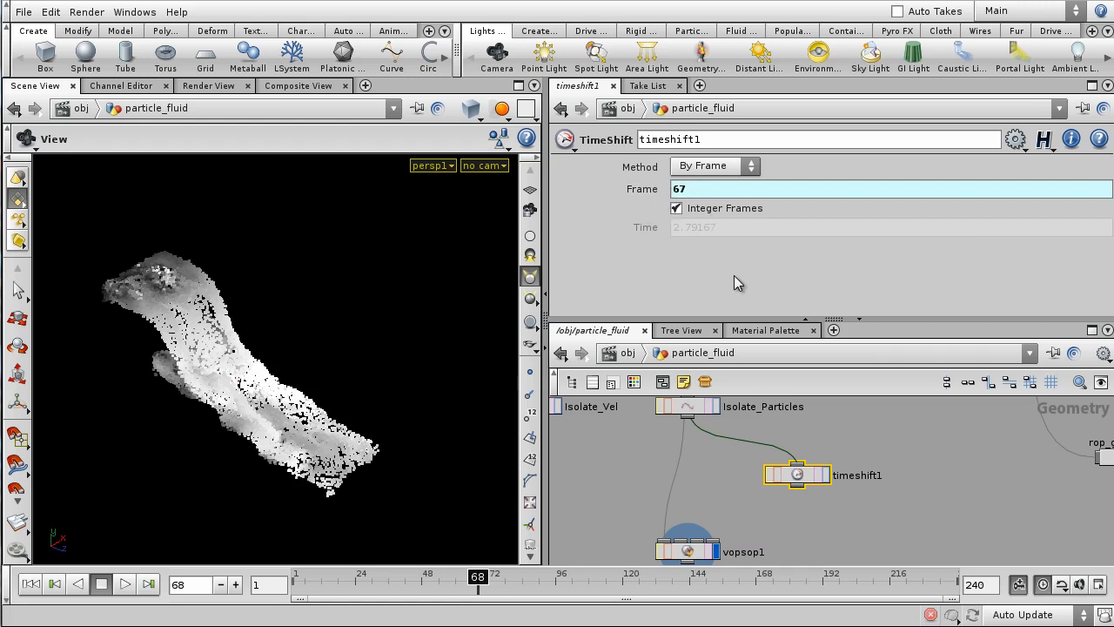
pyautogui.click(827, 475)
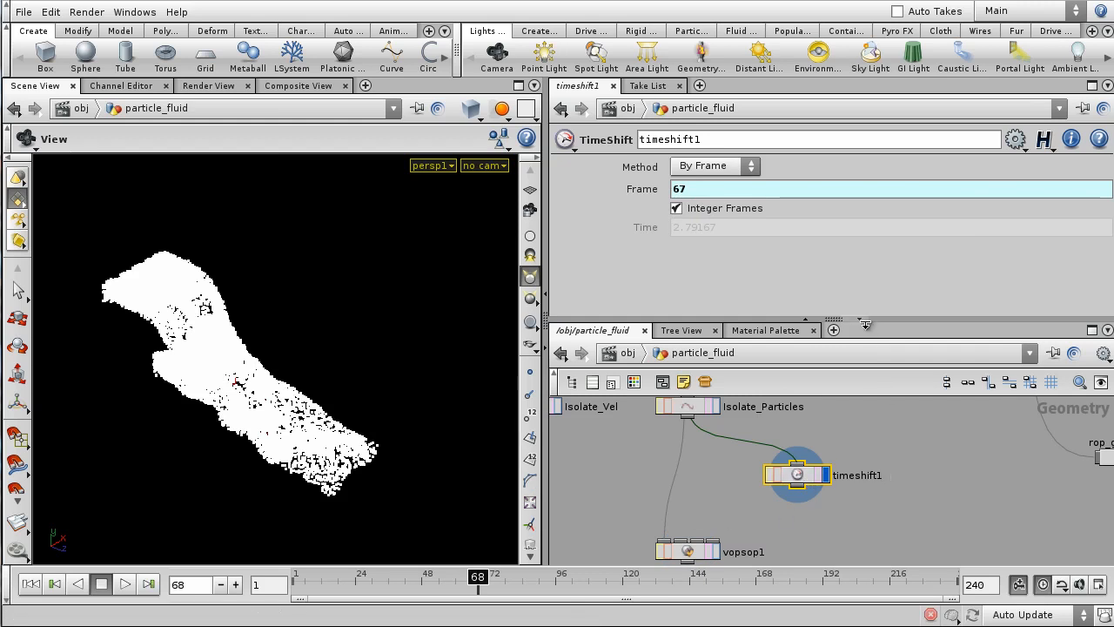
# - Wire timeshift1 into vopsop1's second input and dive into vopsop1
pyautogui.moveTo(865, 325); pyautogui.dragTo(866, 229)
pyautogui.moveTo(908, 432); pyautogui.dragTo(940, 394, button='middle')
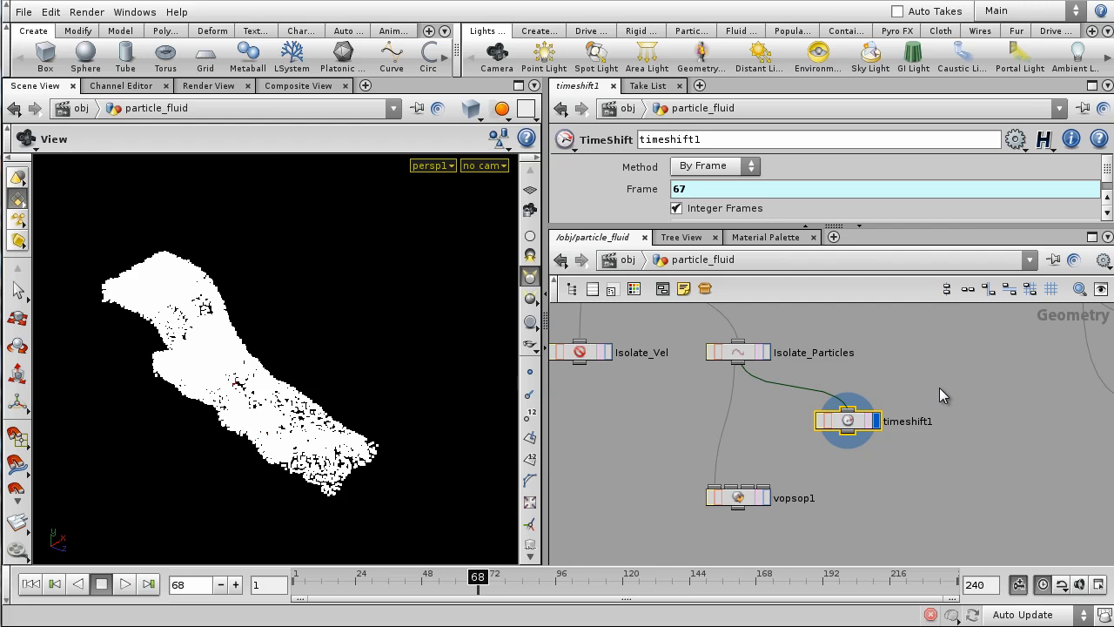
pyautogui.moveTo(892, 472); pyautogui.dragTo(959, 481, button='middle')
pyautogui.scroll(2, 959, 479)
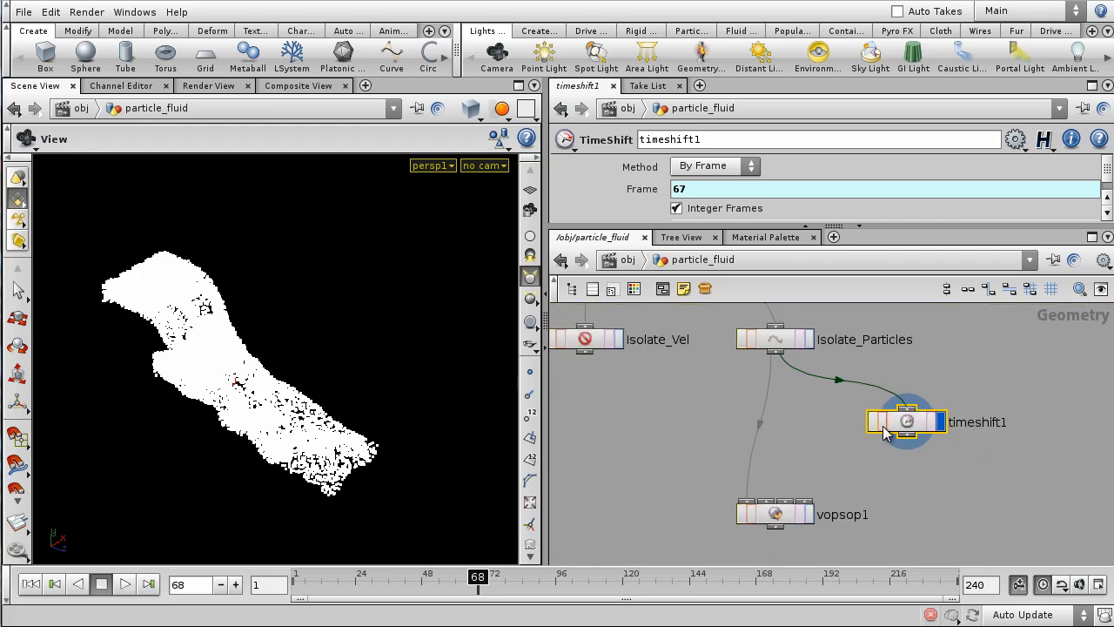
pyautogui.moveTo(907, 435); pyautogui.dragTo(773, 503)
pyautogui.moveTo(868, 515); pyautogui.dragTo(927, 506, button='middle')
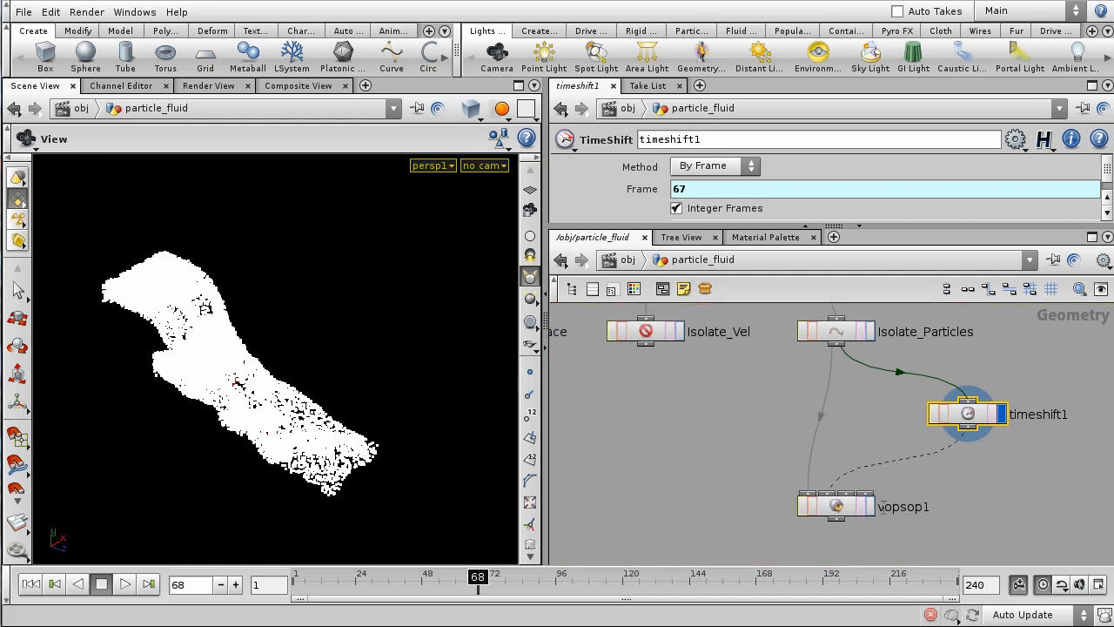
pyautogui.doubleClick(837, 506)
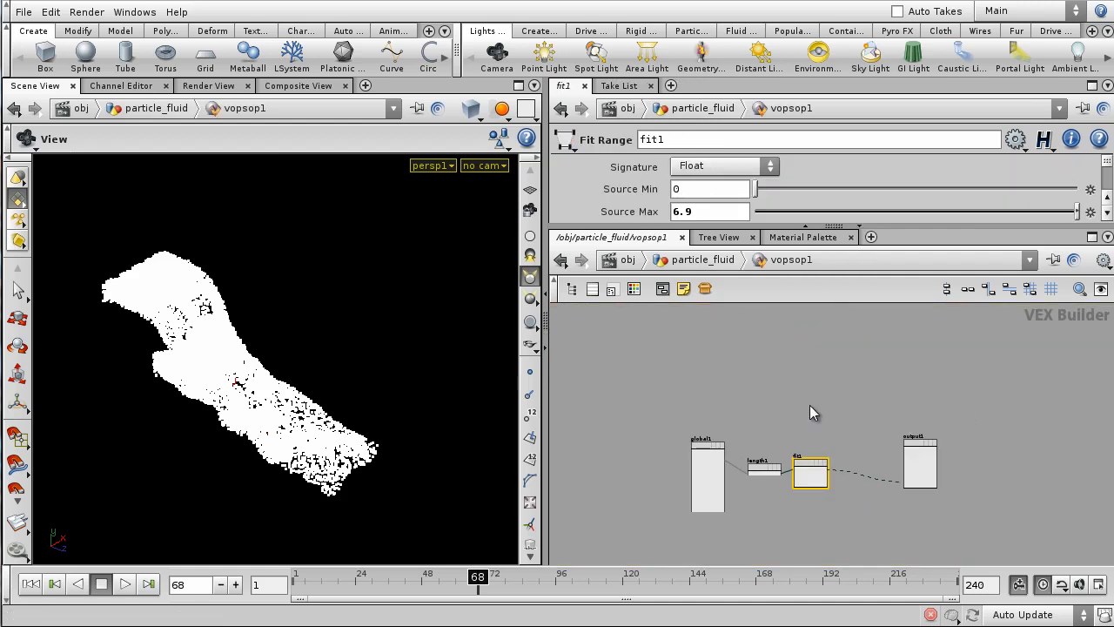
# - Move global1 further left of length1 and frame all four VEX nodes
pyautogui.moveTo(790, 419); pyautogui.dragTo(893, 399, button='middle')
pyautogui.moveTo(817, 424); pyautogui.dragTo(705, 434)
pyautogui.scroll(3, 819, 414)
pyautogui.moveTo(943, 369); pyautogui.dragTo(740, 353, button='middle')
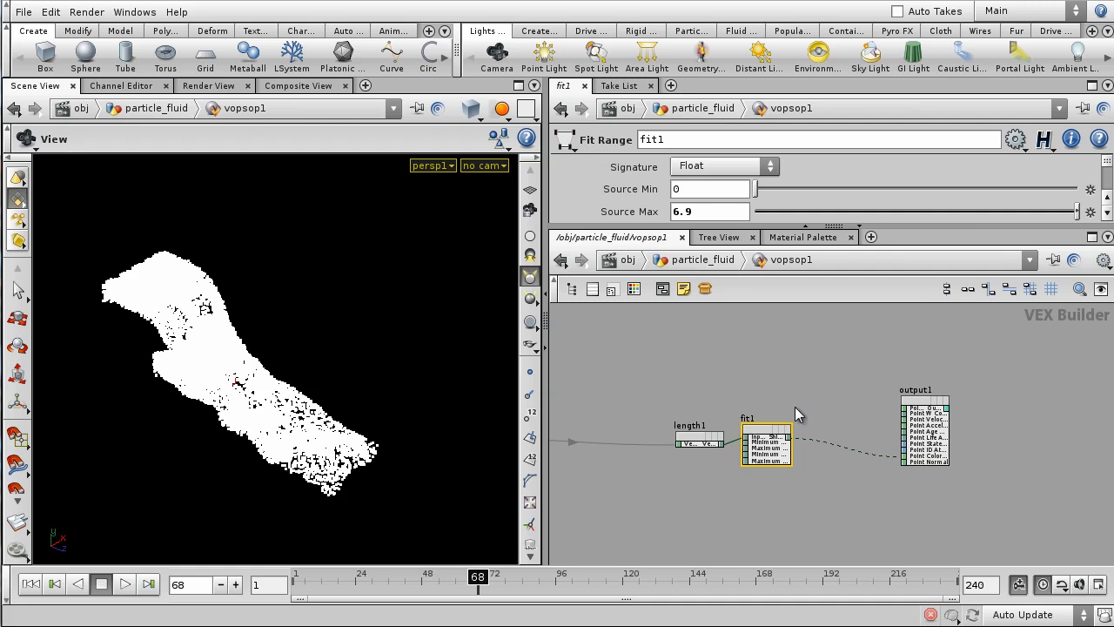
pyautogui.press('h')
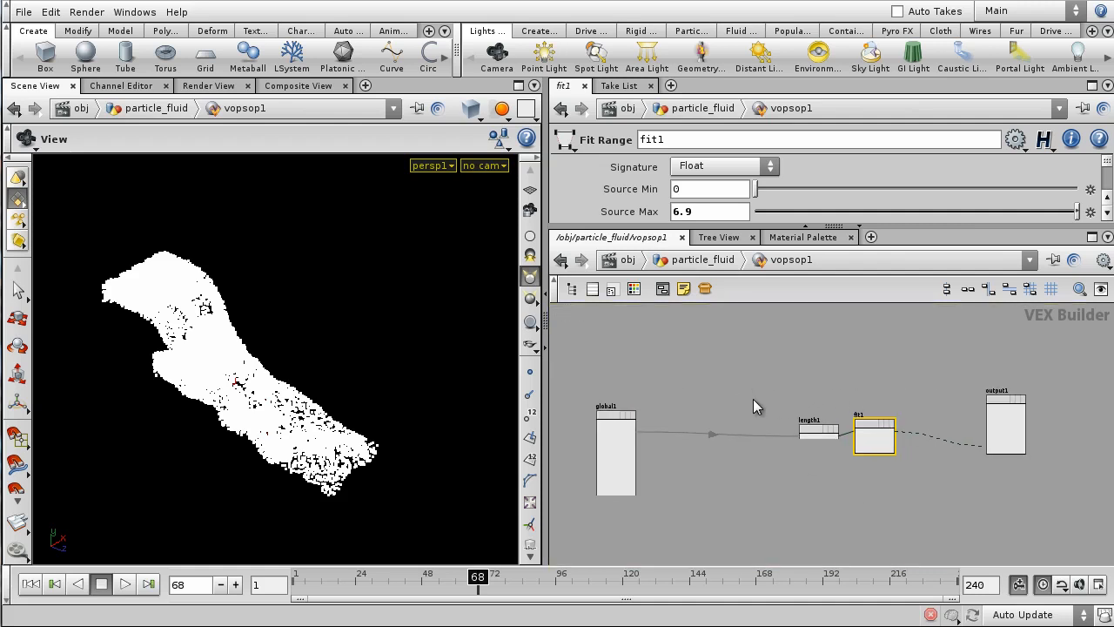
pyautogui.scroll(2, 738, 426)
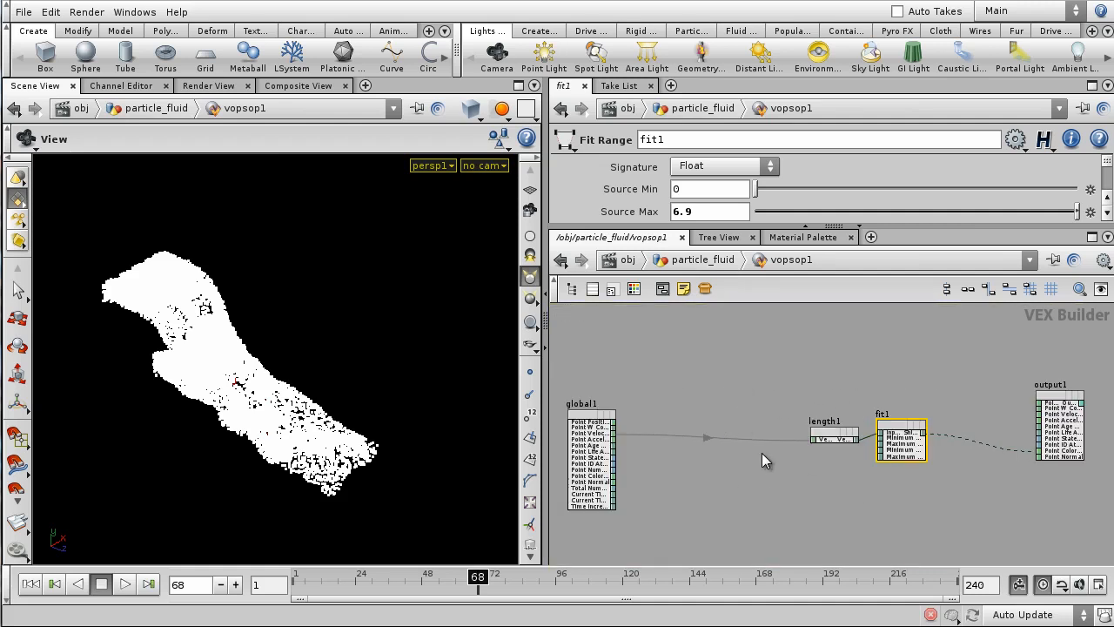
pyautogui.moveTo(728, 382); pyautogui.dragTo(758, 416, button='middle')
pyautogui.scroll(-2, 790, 388)
pyautogui.scroll(2, 736, 396)
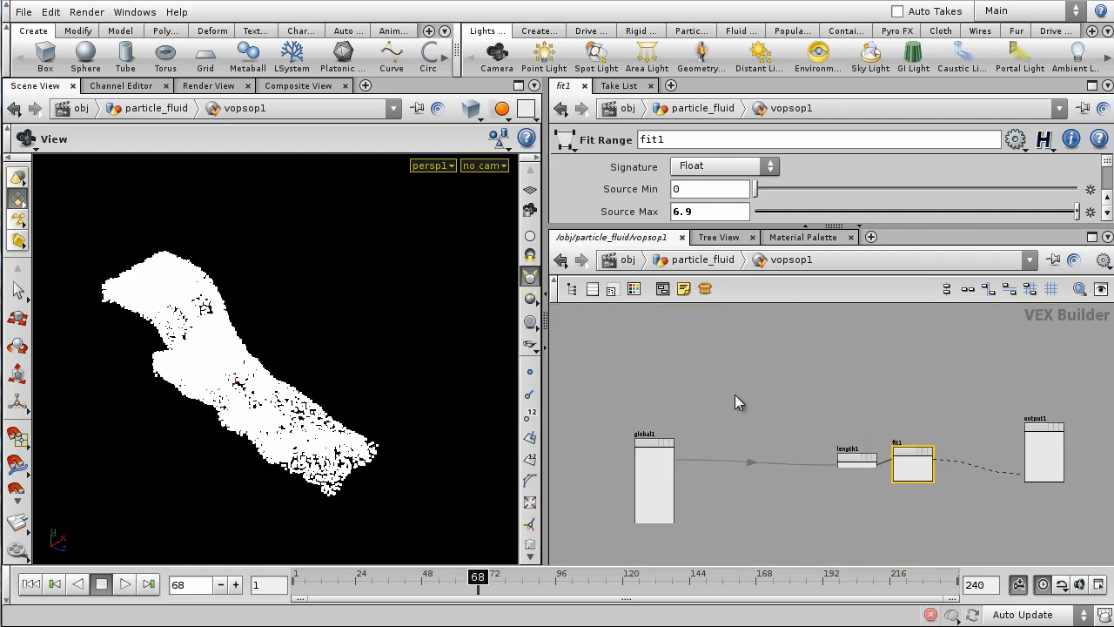
# - Try adding an Add Attribute node, then delete it
pyautogui.press('Tab')
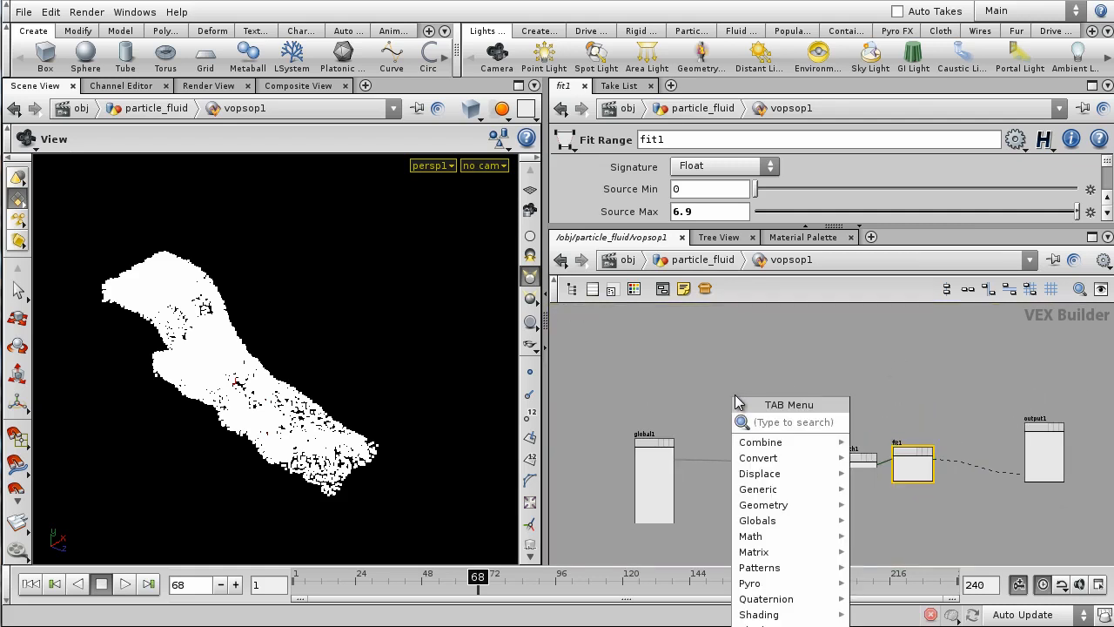
pyautogui.click(646, 356)
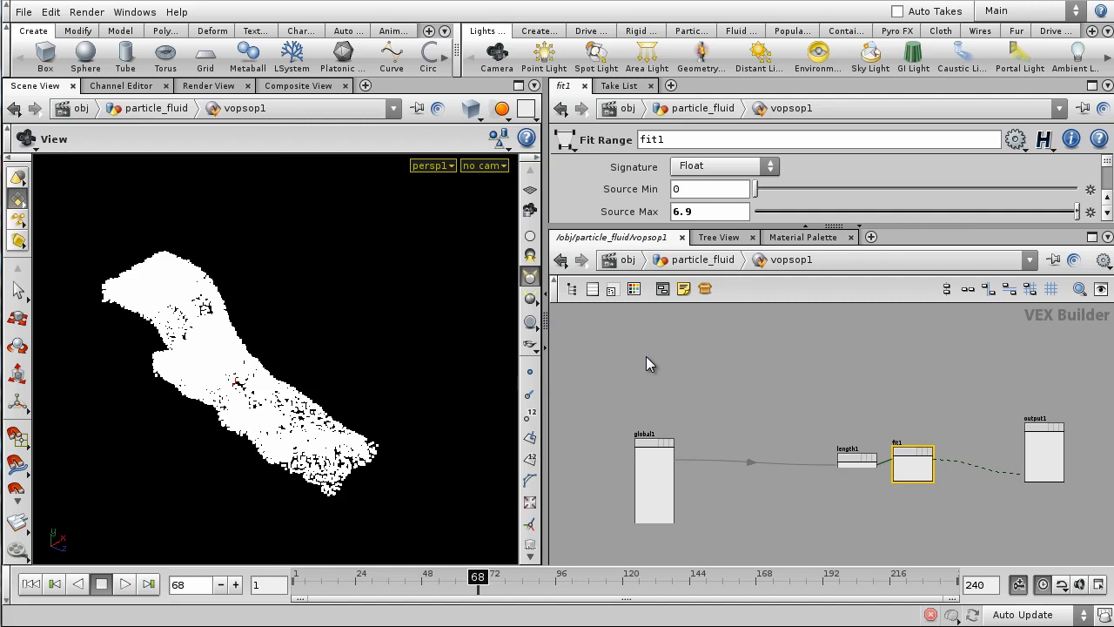
pyautogui.press('Tab')
pyautogui.write('Add')
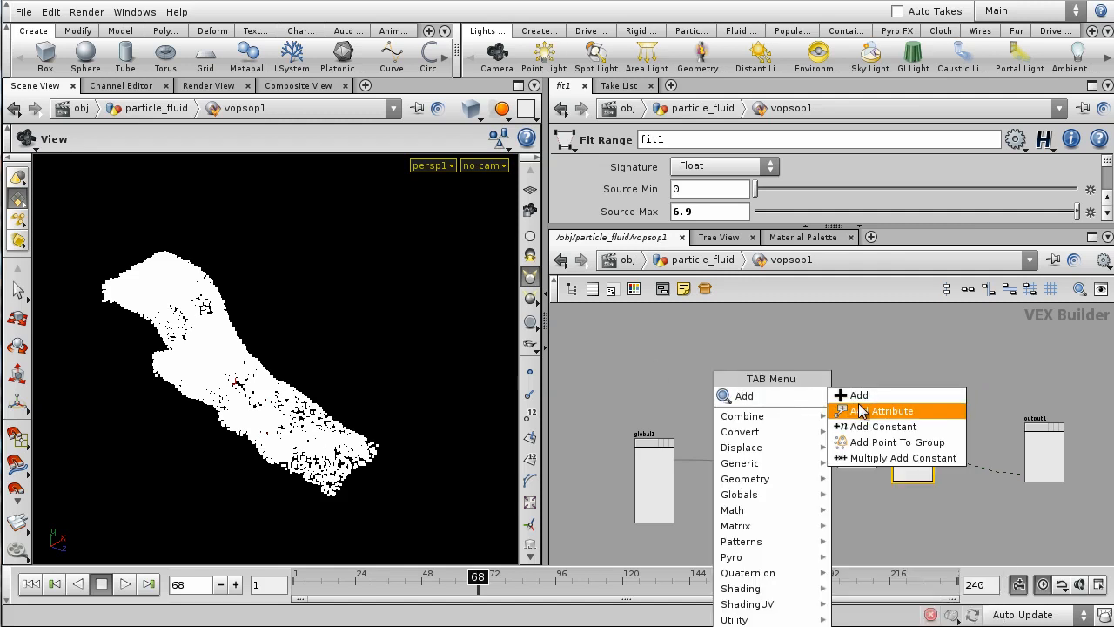
pyautogui.click(859, 411)
pyautogui.click(734, 399)
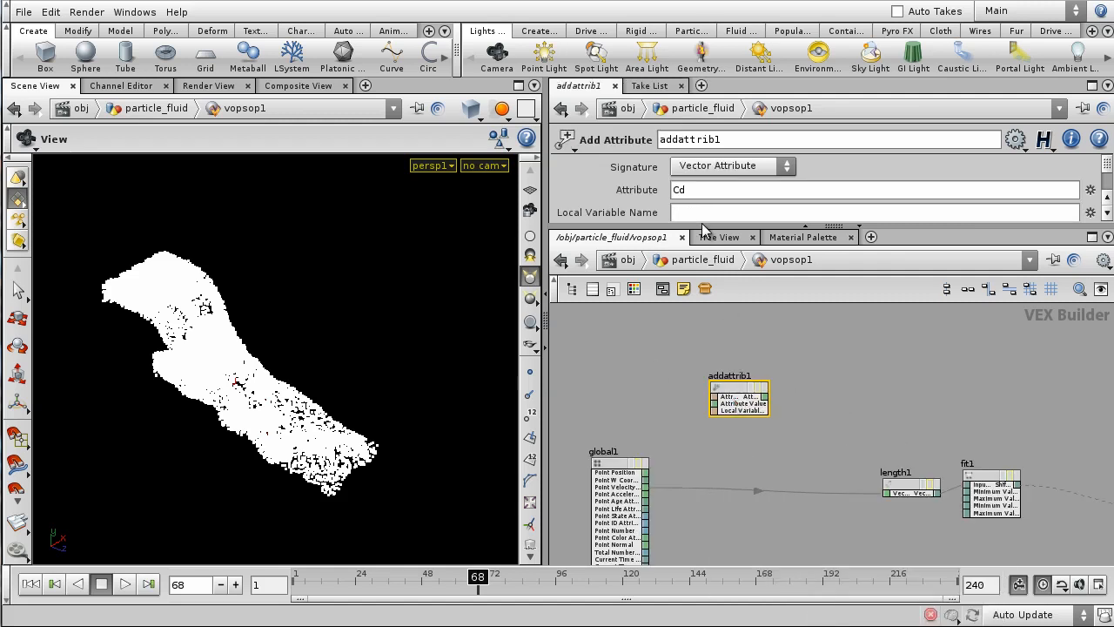
pyautogui.press('Delete')
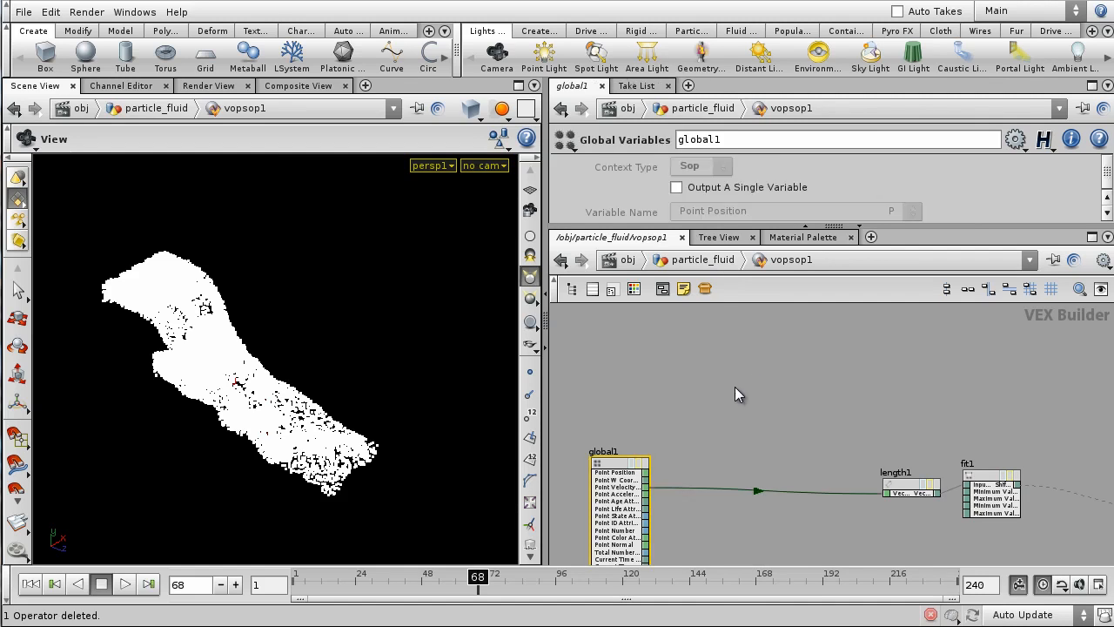
# - Try an Import Attribute node reading from input 1, then delete it
pyautogui.press('Tab')
pyautogui.press('Escape')
pyautogui.click(736, 393)
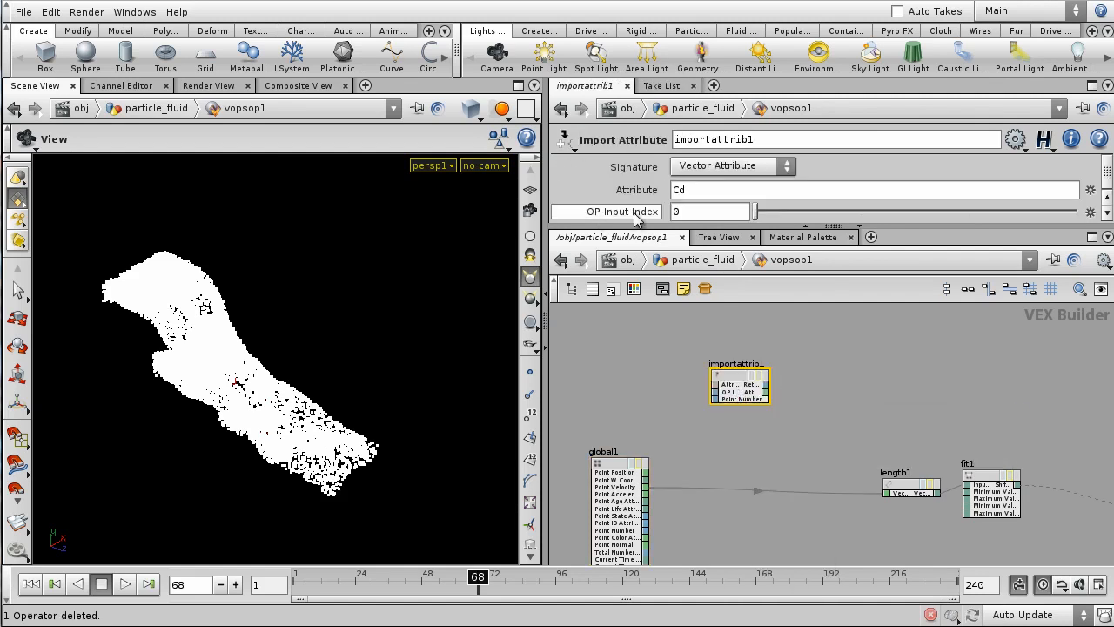
pyautogui.moveTo(757, 214); pyautogui.dragTo(839, 210)
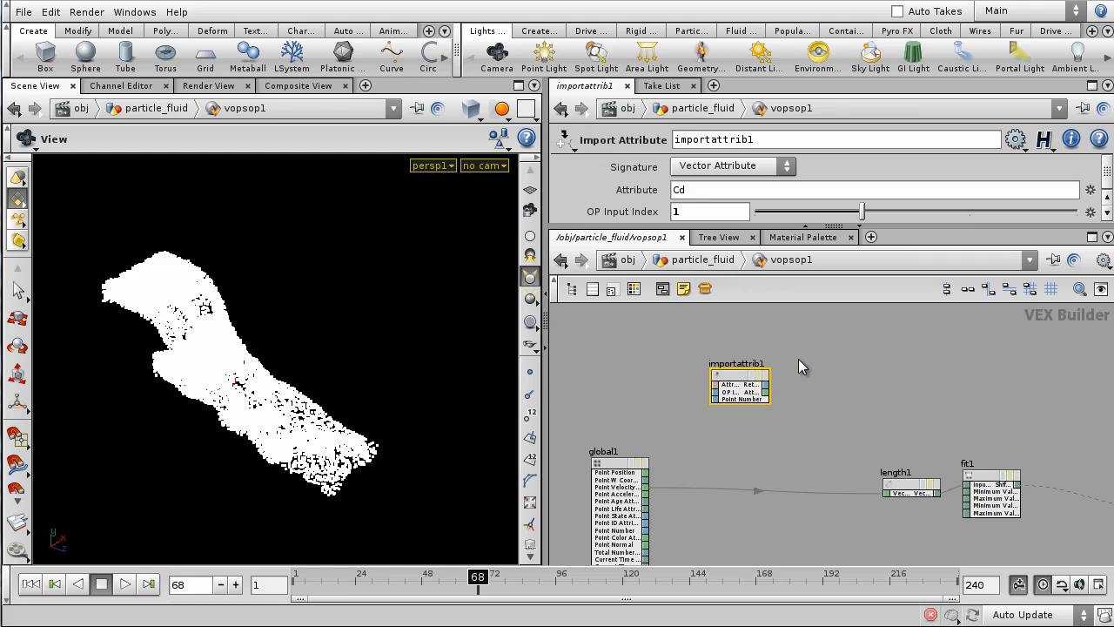
pyautogui.press('Delete')
pyautogui.press('Tab')
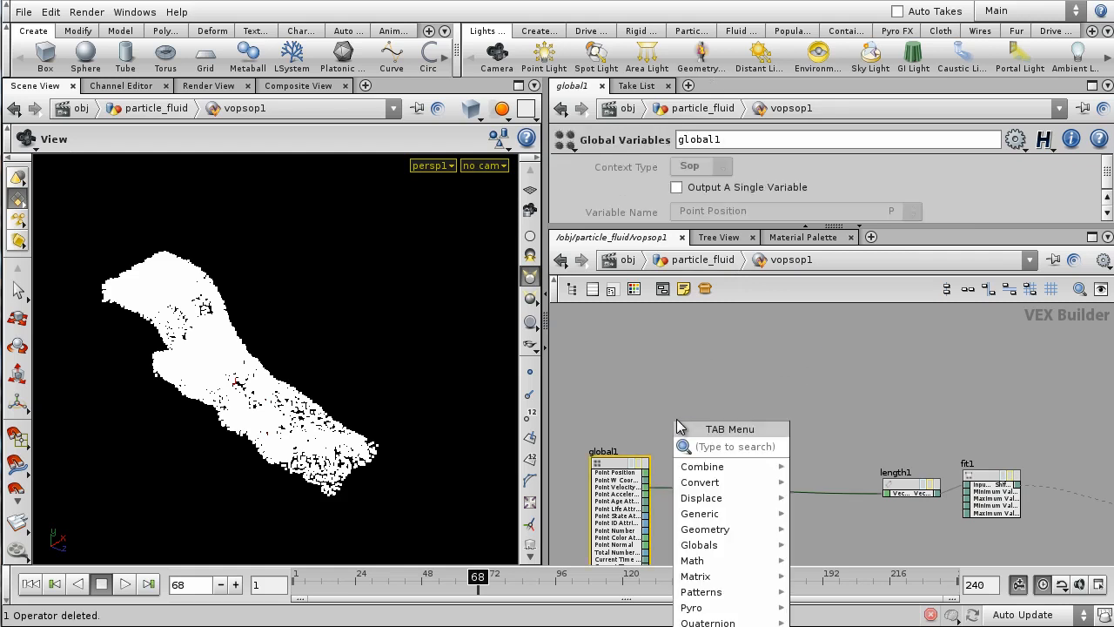
pyautogui.write('point cloud o')
pyautogui.press('Return')
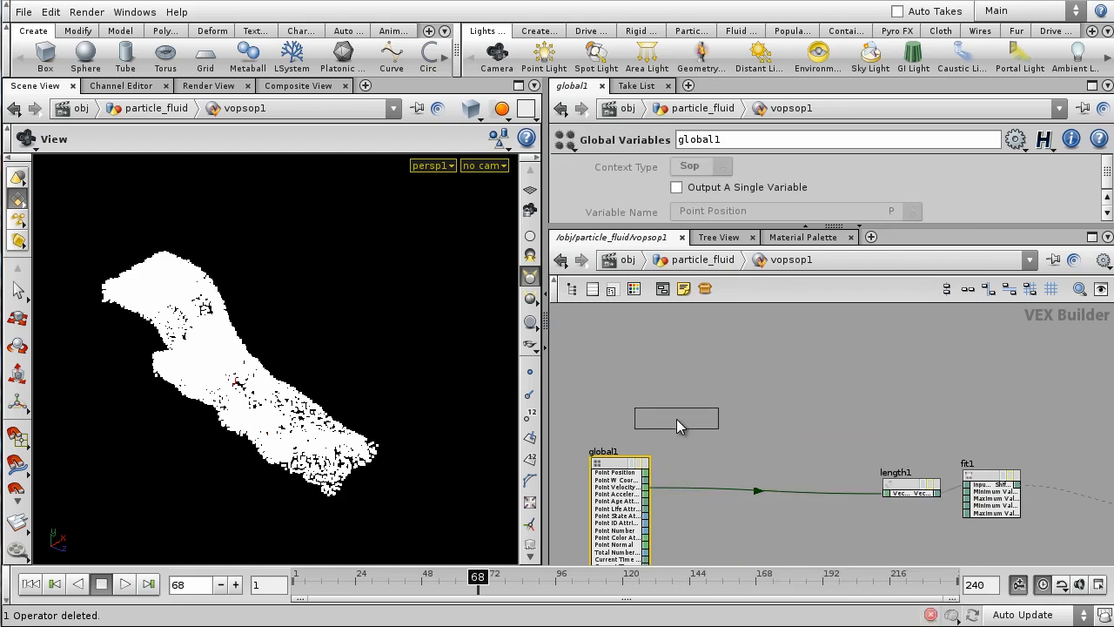
pyautogui.click(676, 420)
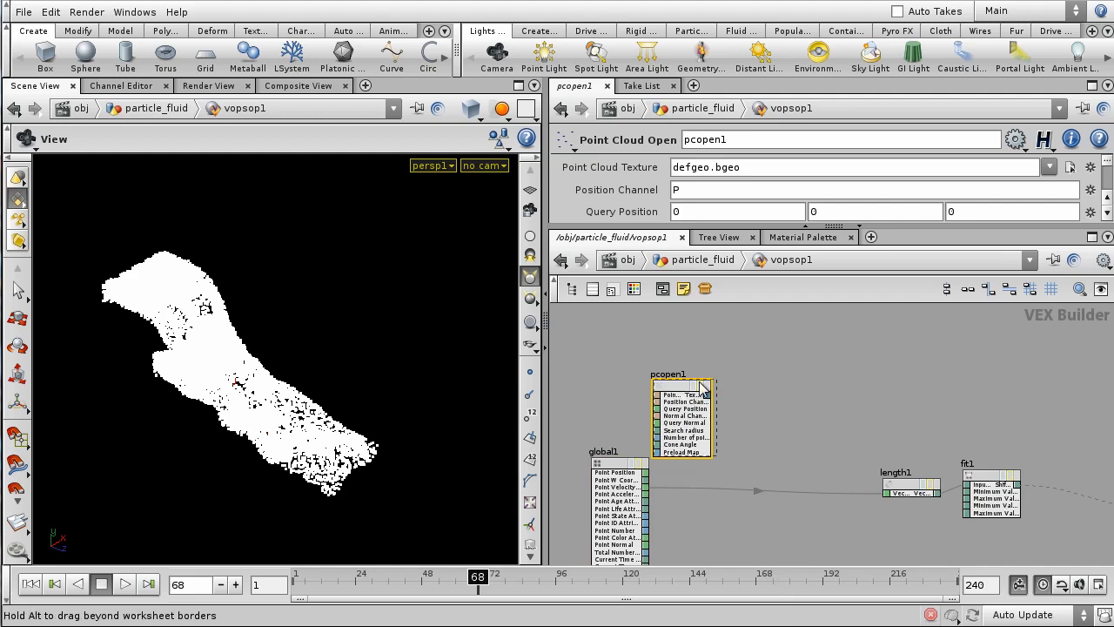
pyautogui.moveTo(716, 345); pyautogui.dragTo(715, 346)
pyautogui.moveTo(797, 346); pyautogui.dragTo(869, 369, button='middle')
pyautogui.moveTo(696, 483); pyautogui.dragTo(623, 459)
pyautogui.scroll(2, 664, 455)
pyautogui.moveTo(732, 444); pyautogui.dragTo(702, 467, button='middle')
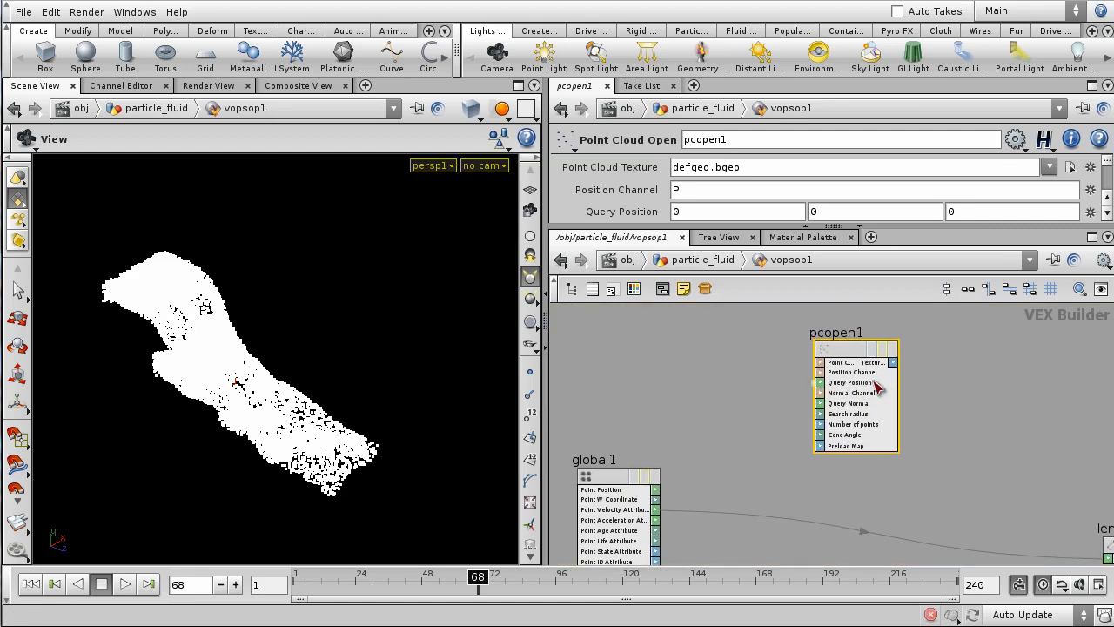
pyautogui.moveTo(823, 389); pyautogui.dragTo(658, 489)
pyautogui.scroll(-1, 735, 484)
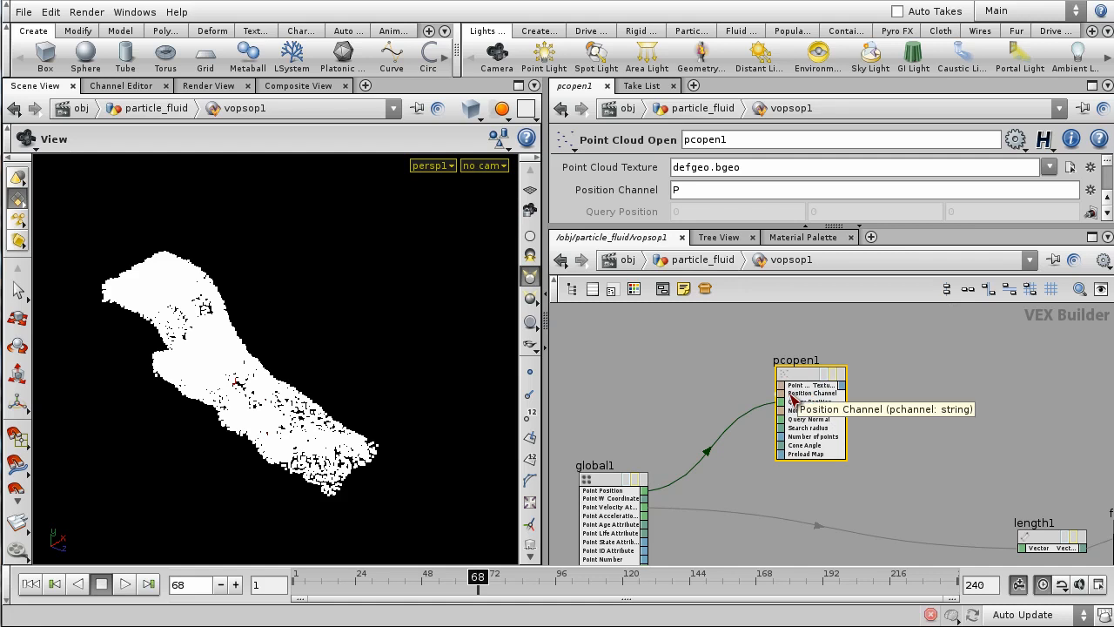
pyautogui.moveTo(780, 228); pyautogui.dragTo(779, 387)
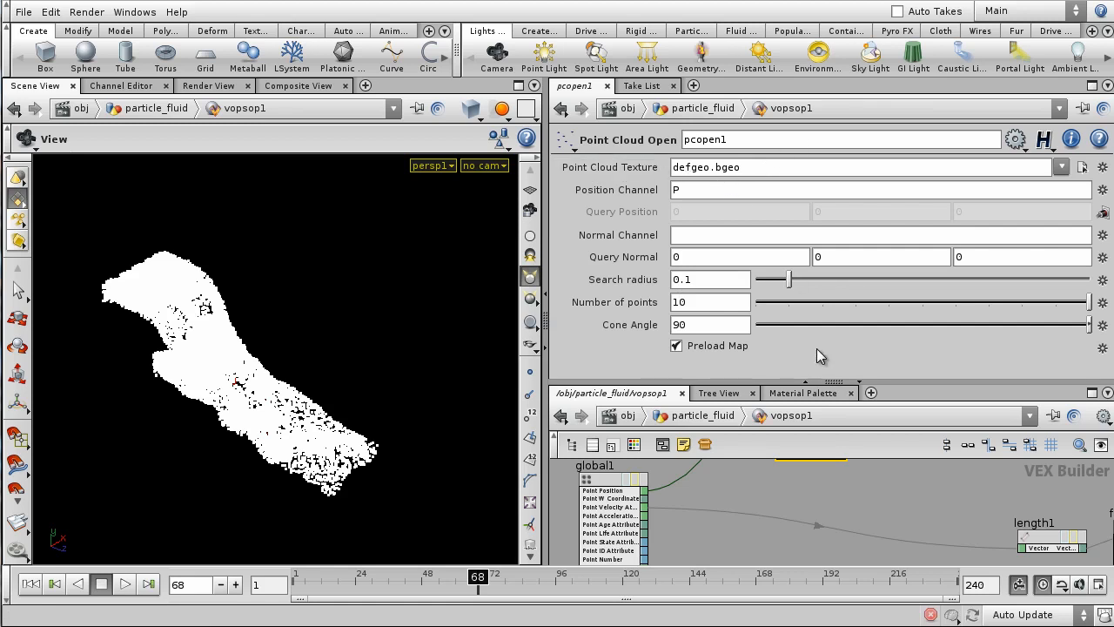
pyautogui.moveTo(844, 382); pyautogui.dragTo(850, 243)
pyautogui.scroll(-3, 934, 409)
pyautogui.moveTo(913, 440); pyautogui.dragTo(697, 421, button='middle')
pyautogui.scroll(-3, 697, 421)
pyautogui.moveTo(730, 389); pyautogui.dragTo(890, 474)
pyautogui.moveTo(861, 435); pyautogui.dragTo(938, 428)
pyautogui.click(723, 405)
pyautogui.press('h')
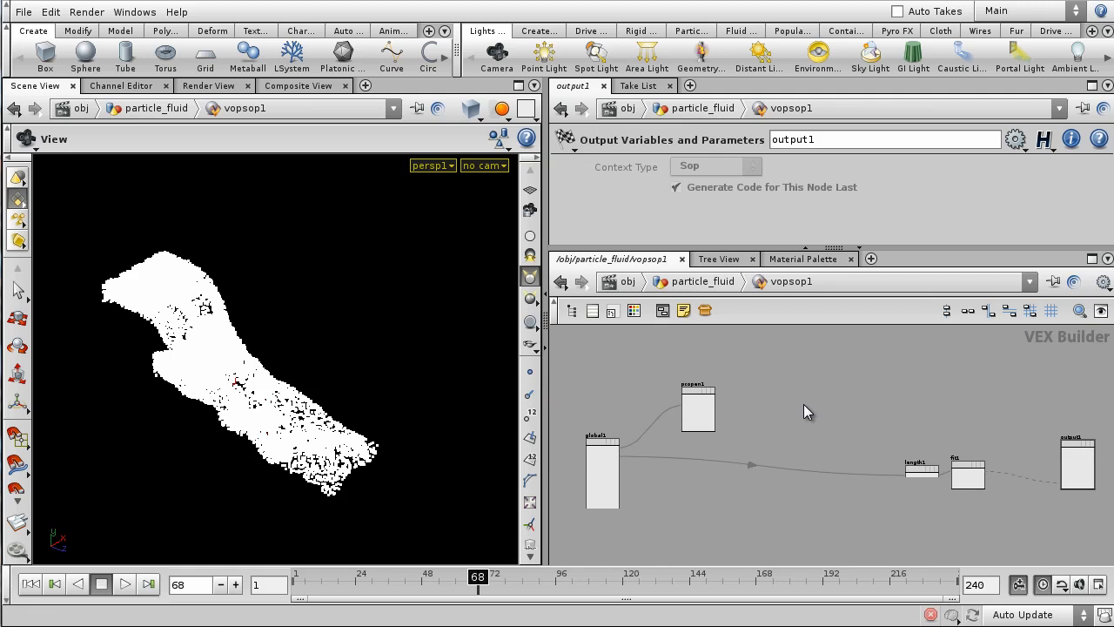
pyautogui.scroll(3, 804, 404)
pyautogui.moveTo(802, 402); pyautogui.dragTo(966, 439, button='middle')
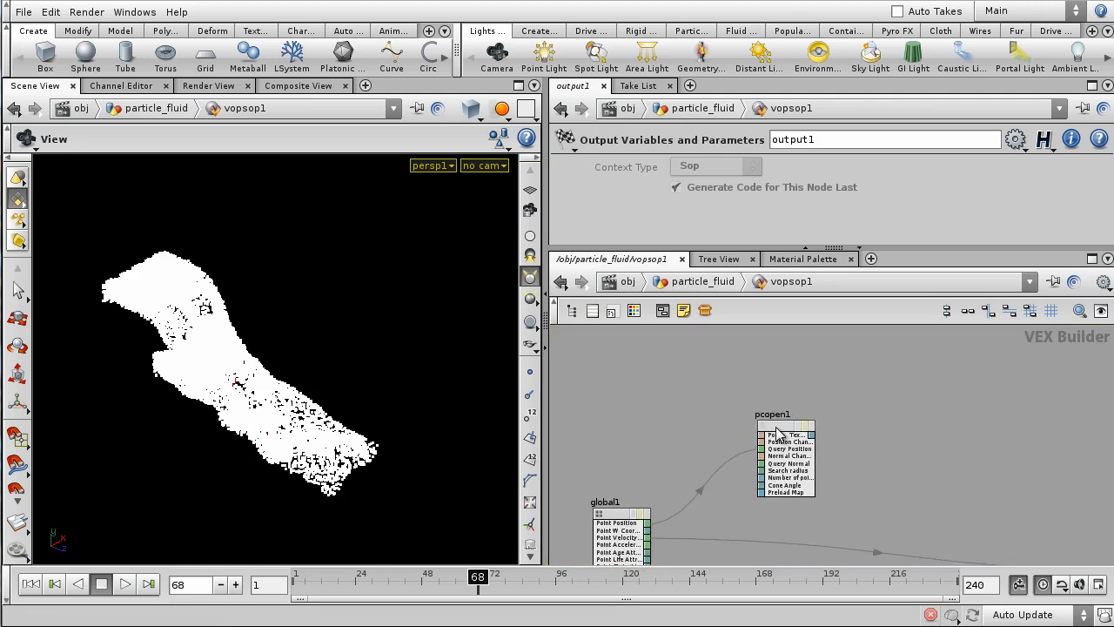
pyautogui.moveTo(777, 428); pyautogui.dragTo(755, 405)
pyautogui.scroll(2, 820, 420)
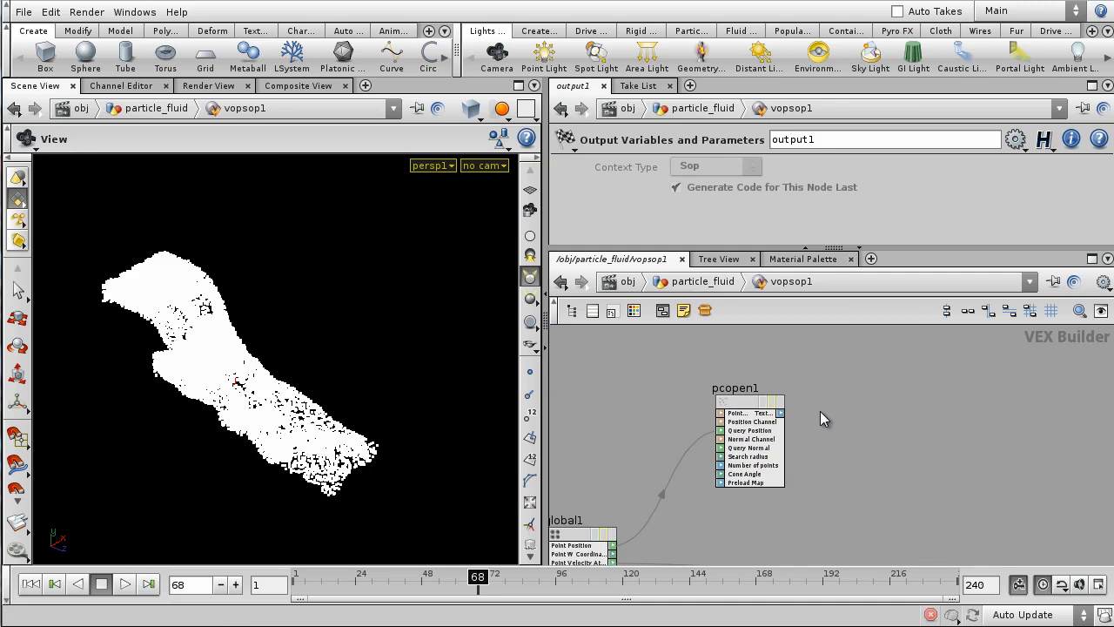
pyautogui.scroll(-2, 819, 411)
pyautogui.scroll(-2, 823, 427)
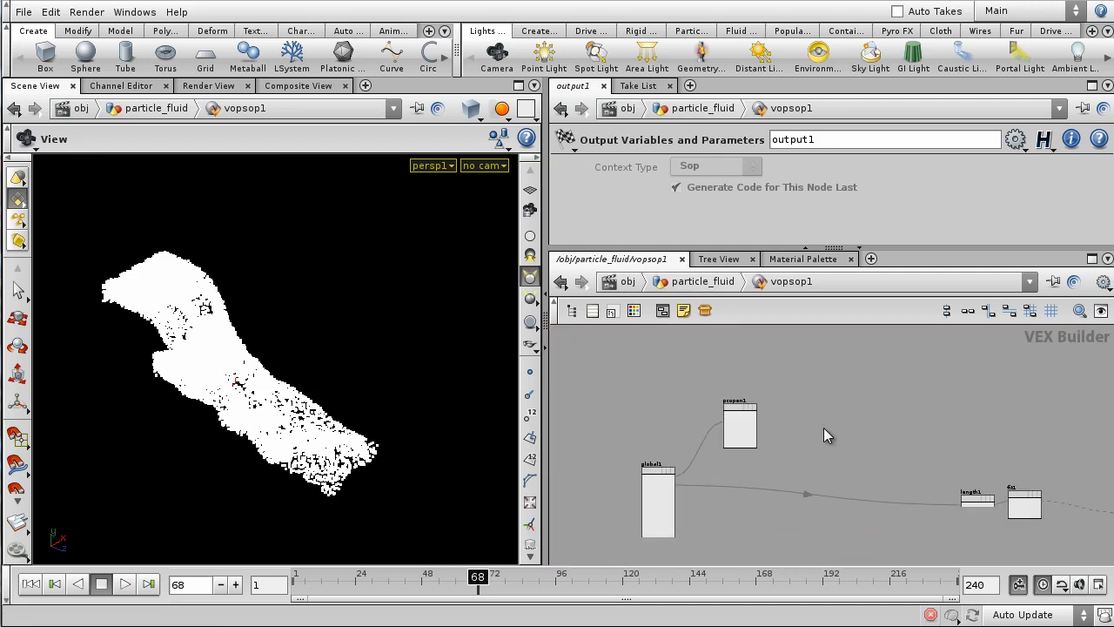
pyautogui.scroll(2, 823, 427)
pyautogui.moveTo(805, 415); pyautogui.dragTo(841, 404, button='middle')
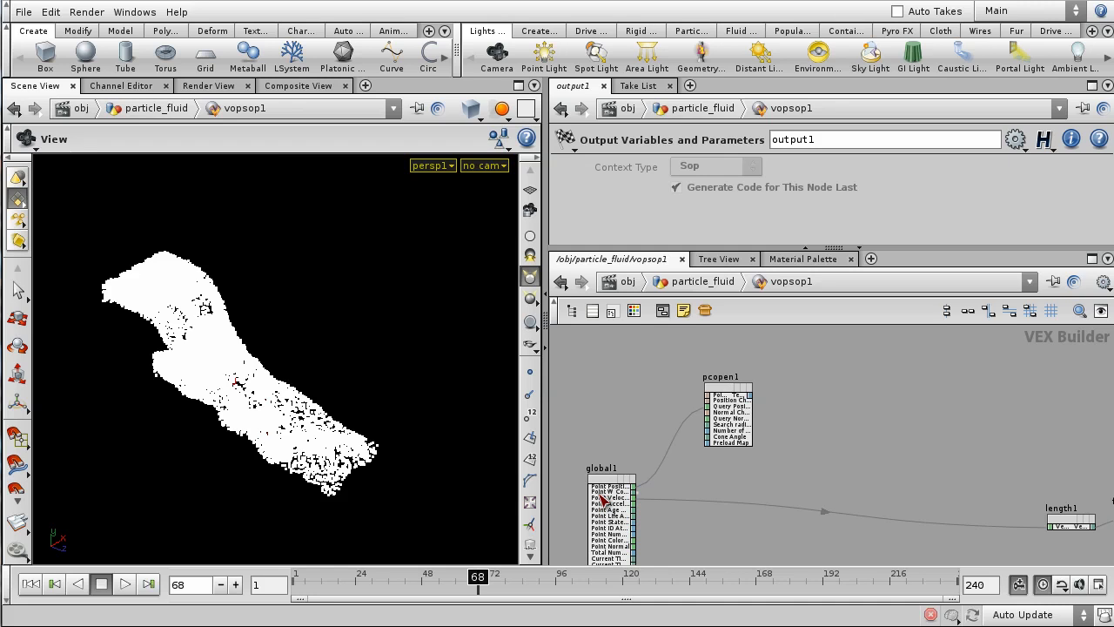
pyautogui.scroll(2, 593, 503)
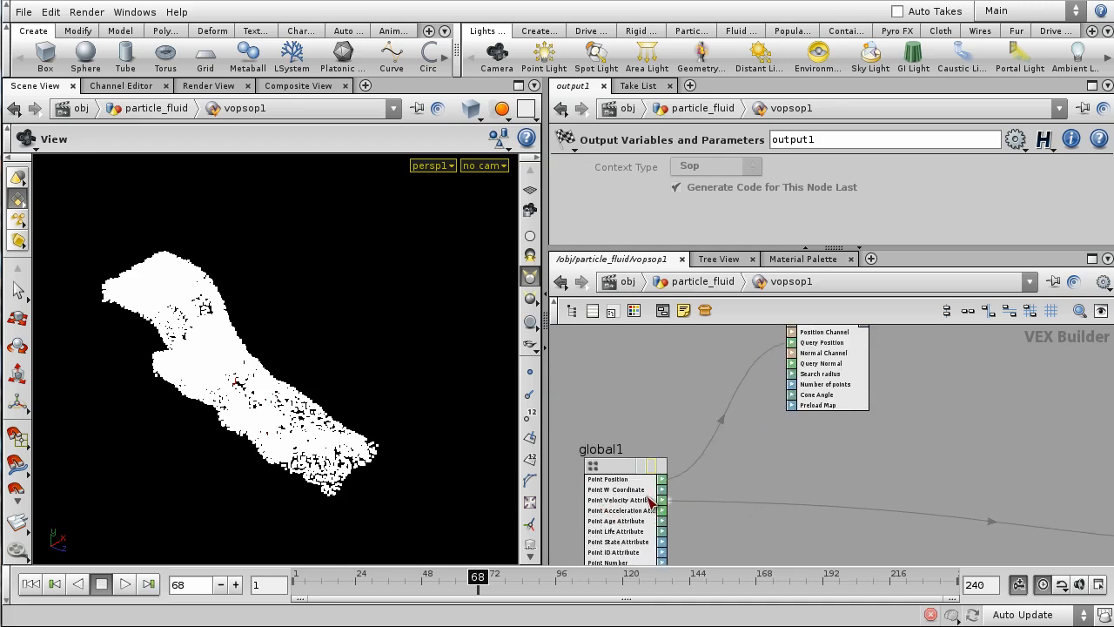
pyautogui.scroll(-2, 904, 508)
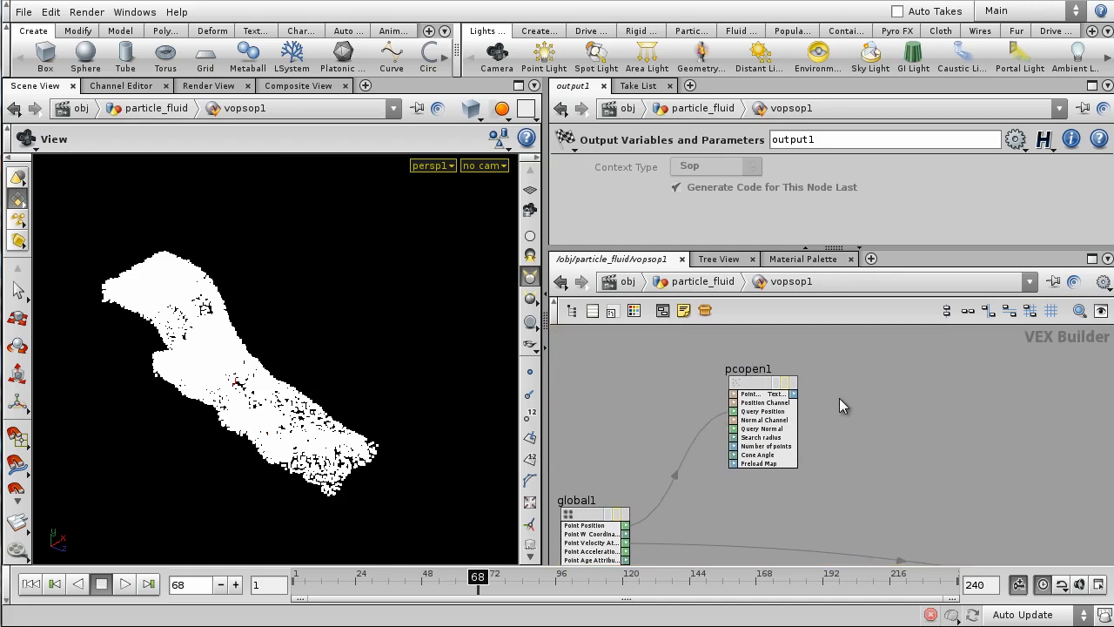
# - Add a pcfilter1 Point Cloud Filter node fed by pcopen1's output
pyautogui.press('Tab')
pyautogui.write('pc')
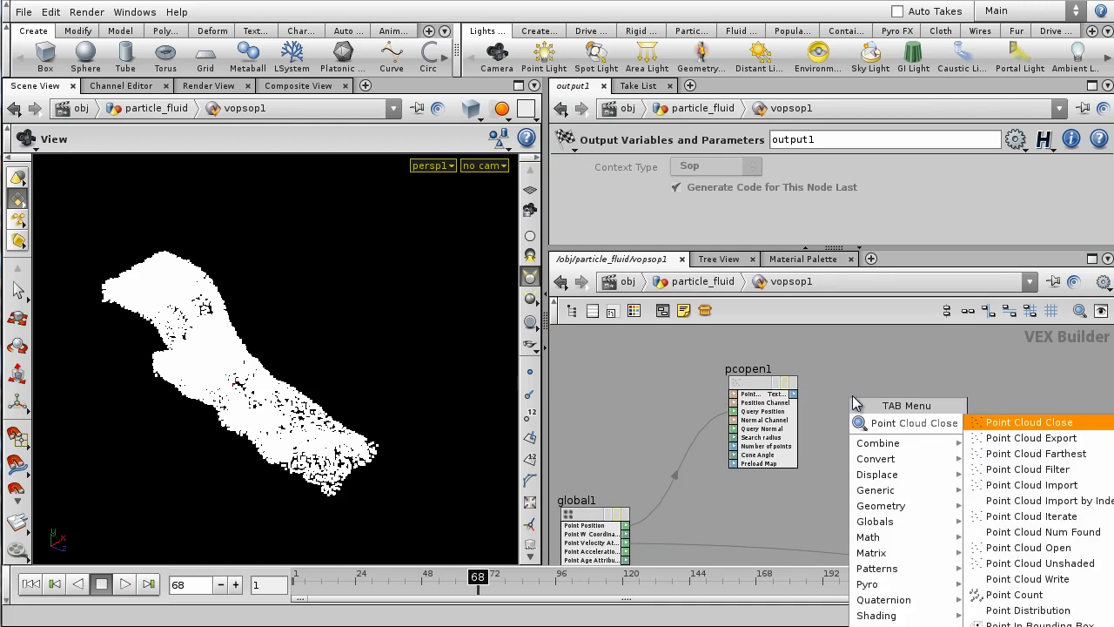
pyautogui.press('Down')
pyautogui.press('Down')
pyautogui.press('Down')
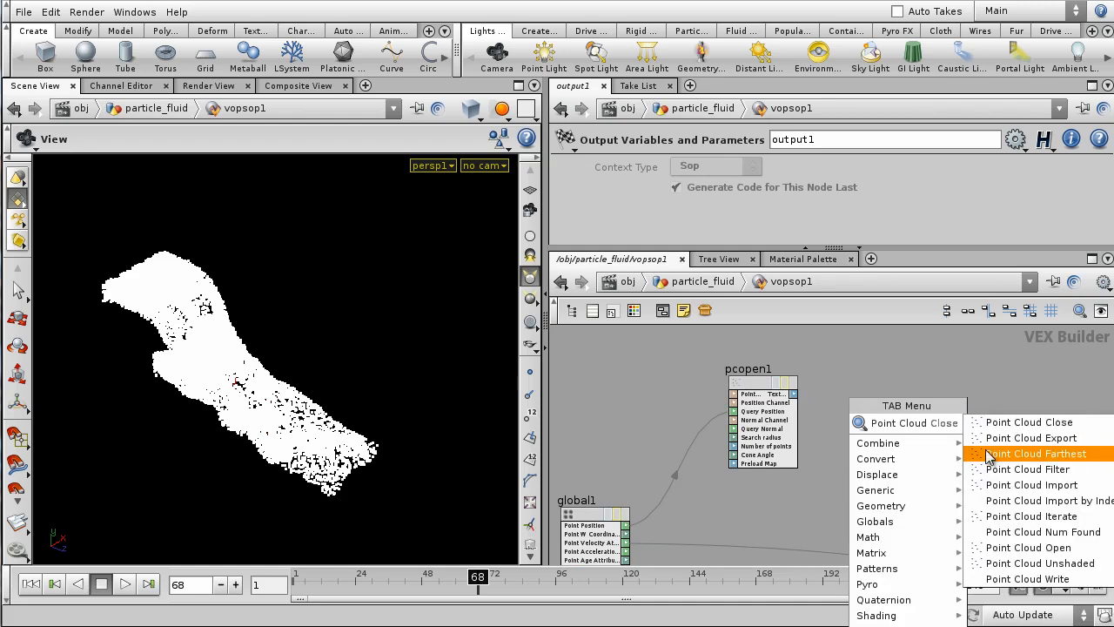
pyautogui.press('Return')
pyautogui.click(875, 408)
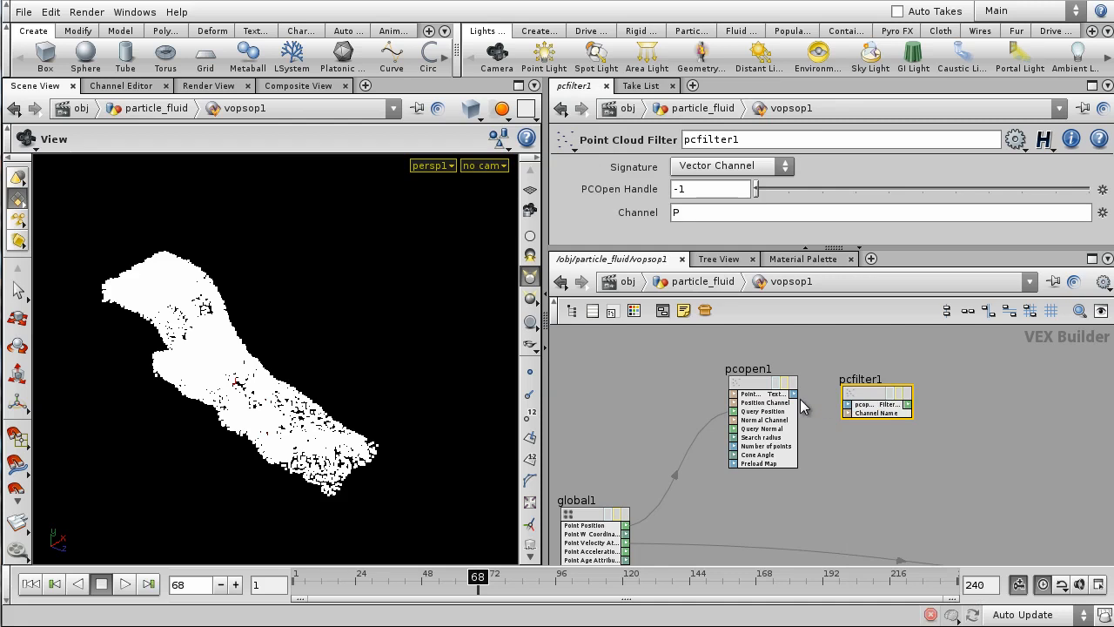
pyautogui.moveTo(793, 393); pyautogui.dragTo(861, 396)
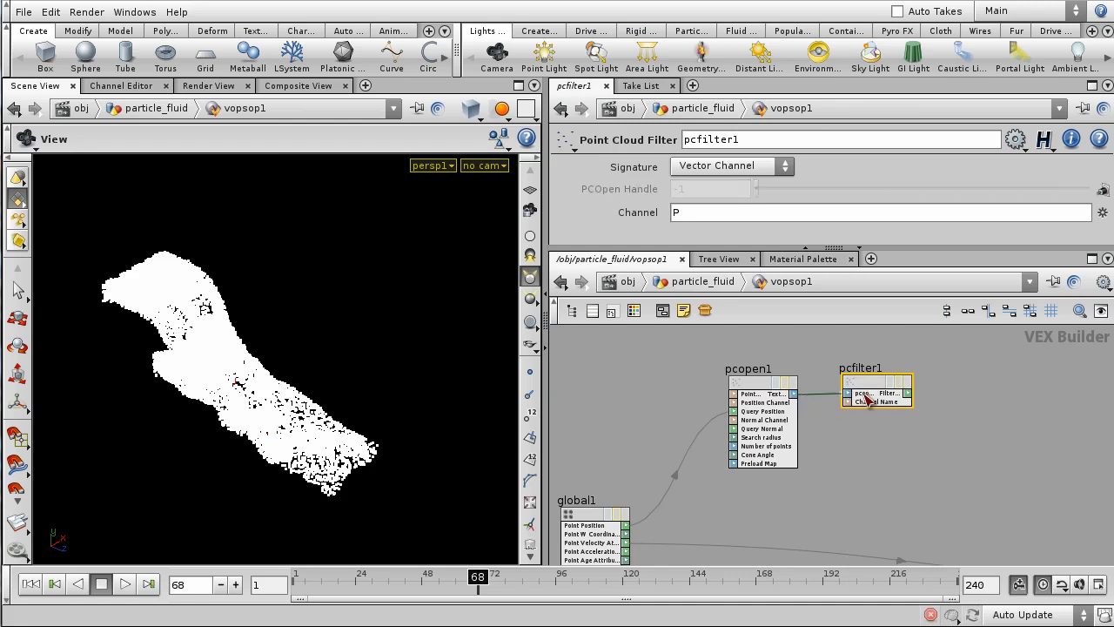
# - Change pcfilter1's Channel from P to v and frame every VOP node
pyautogui.click(679, 218)
pyautogui.moveTo(696, 209); pyautogui.dragTo(557, 212)
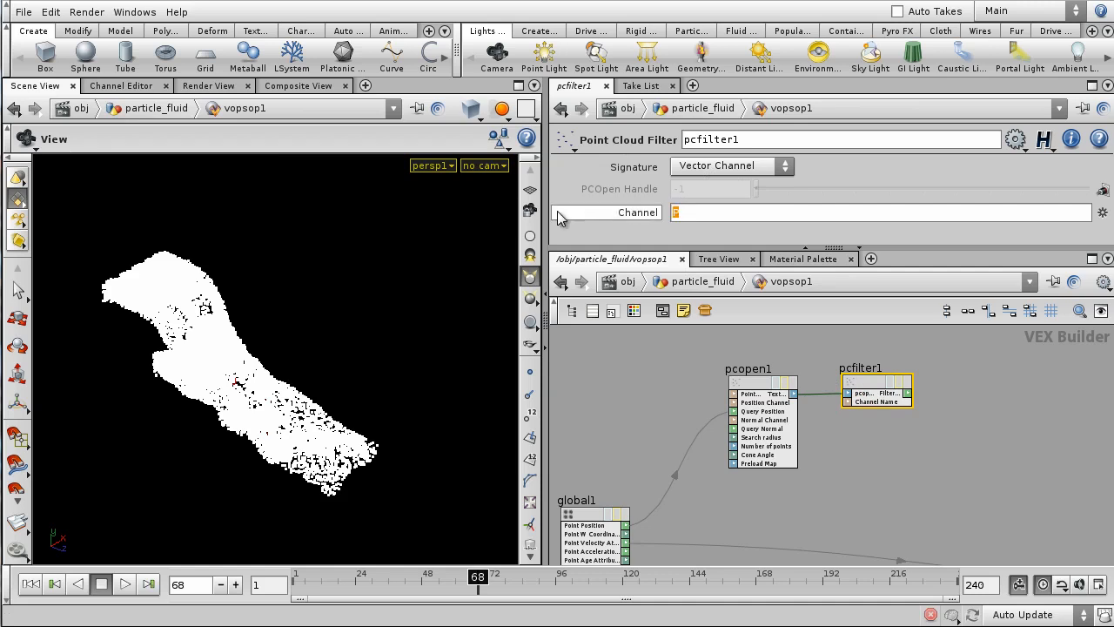
pyautogui.write('v')
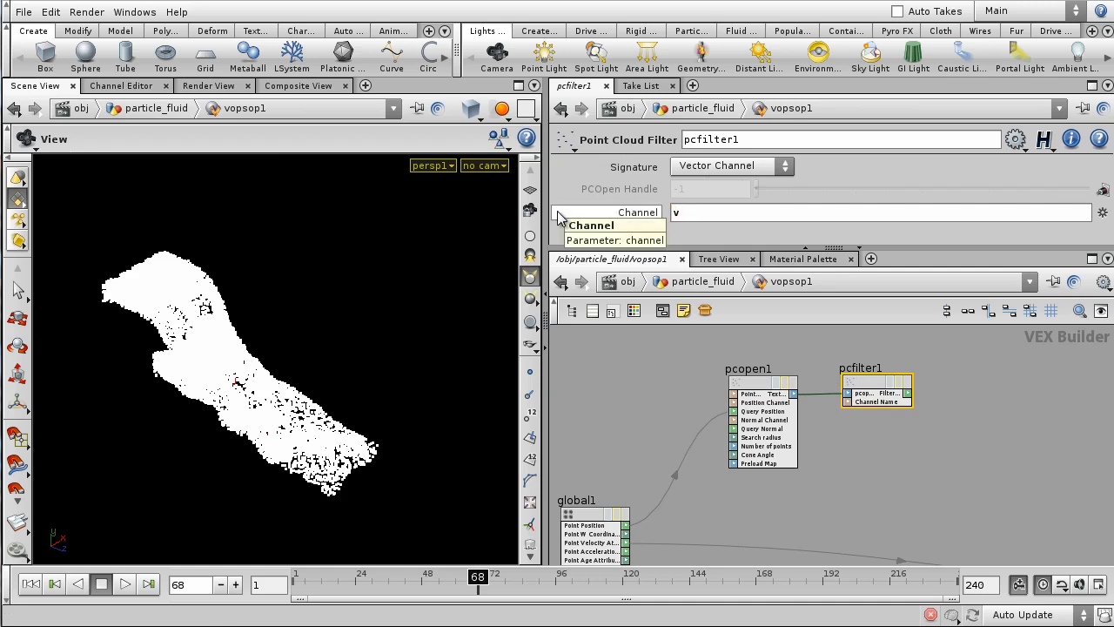
pyautogui.scroll(-2, 787, 478)
pyautogui.moveTo(853, 509); pyautogui.dragTo(832, 457, button='middle')
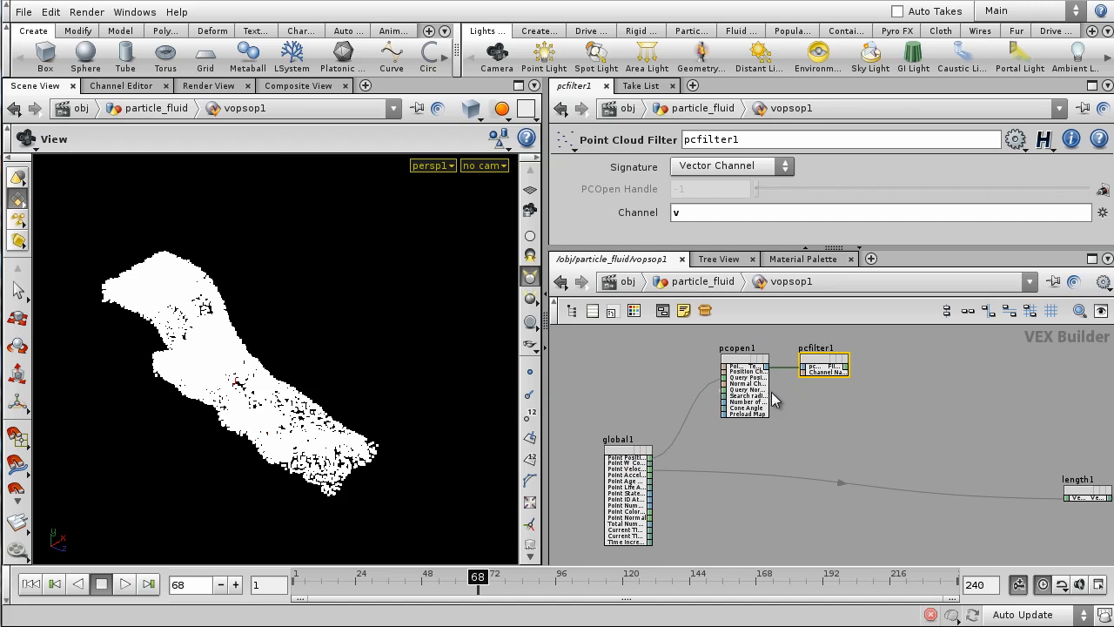
pyautogui.press('h')
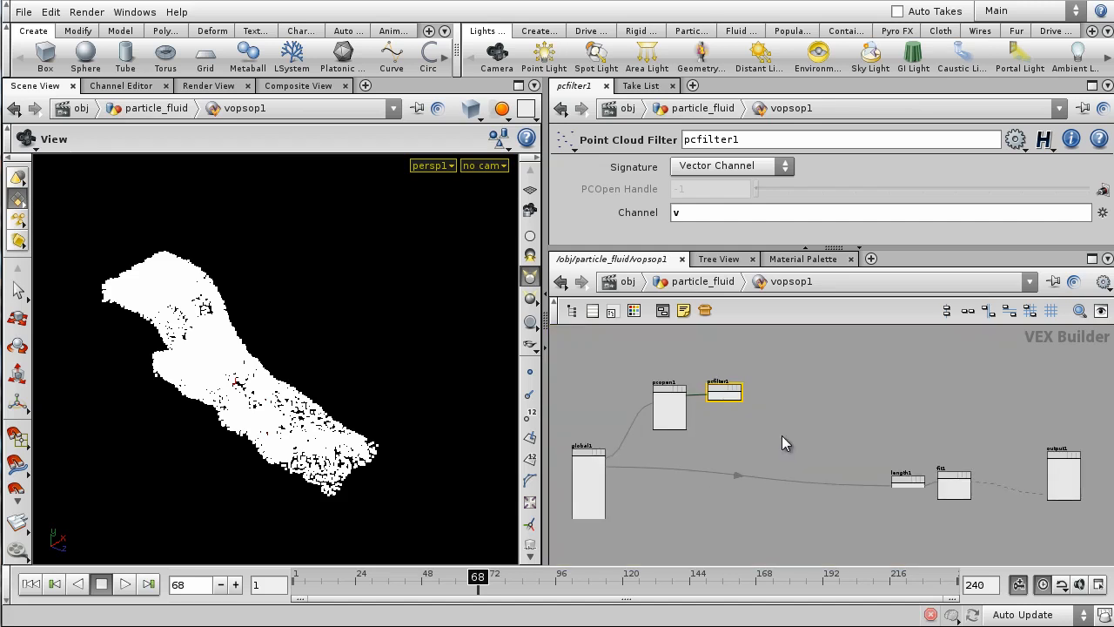
pyautogui.press('Tab')
# - Add a subtract1 node taking global1's velocity minus pcfilter1's filtered value
pyautogui.write('sub')
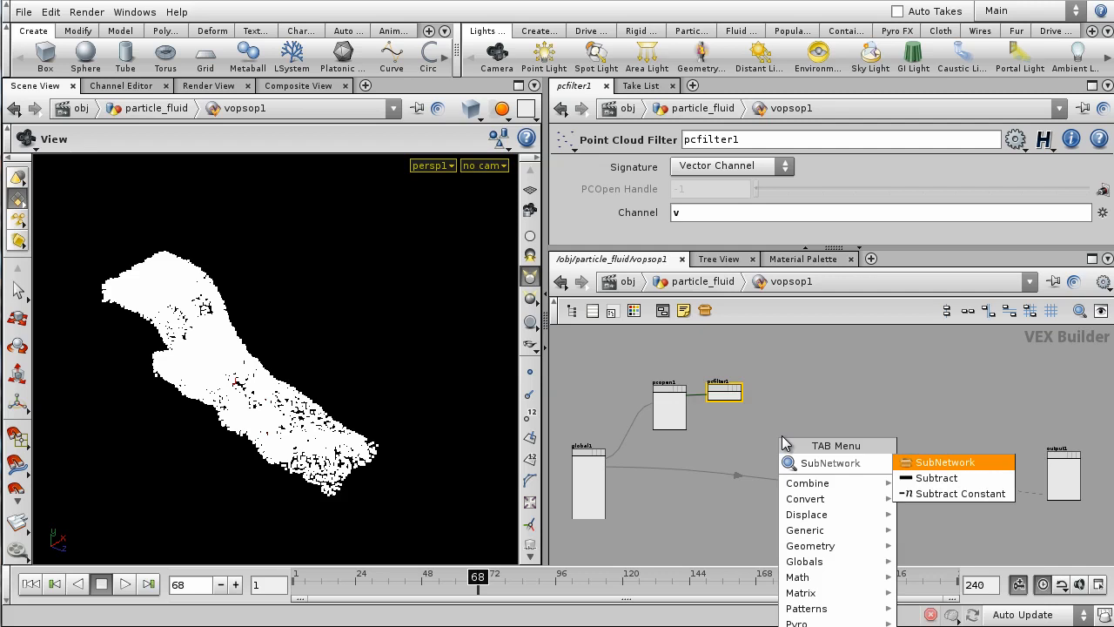
pyautogui.press('Down')
pyautogui.press('Return')
pyautogui.click(786, 442)
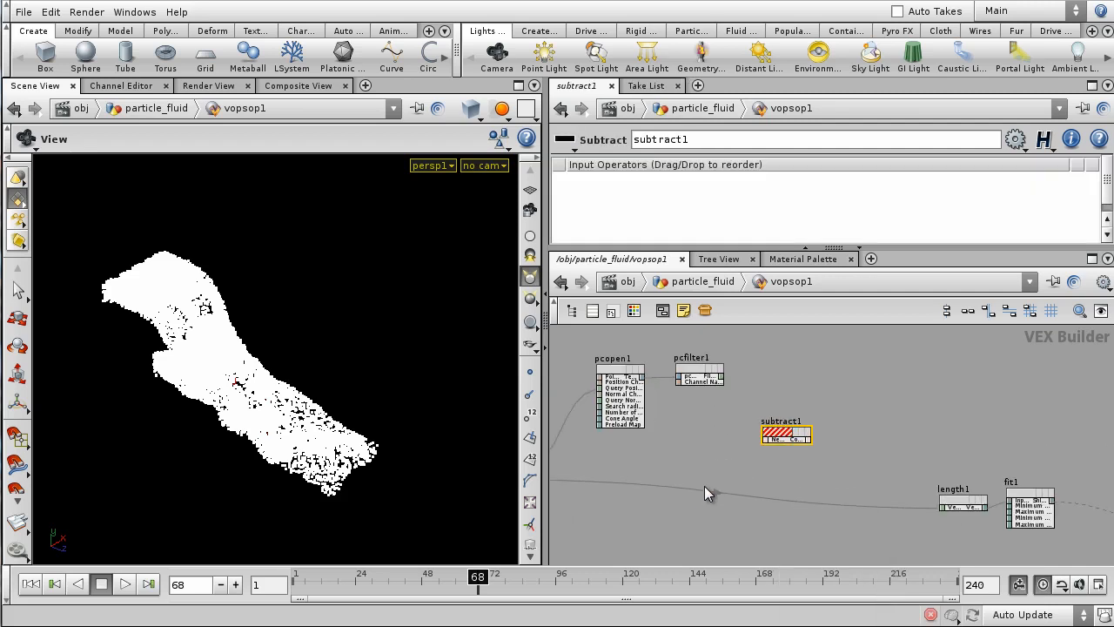
pyautogui.scroll(5, 699, 493)
pyautogui.click(753, 476)
pyautogui.moveTo(909, 454); pyautogui.dragTo(672, 495, button='middle')
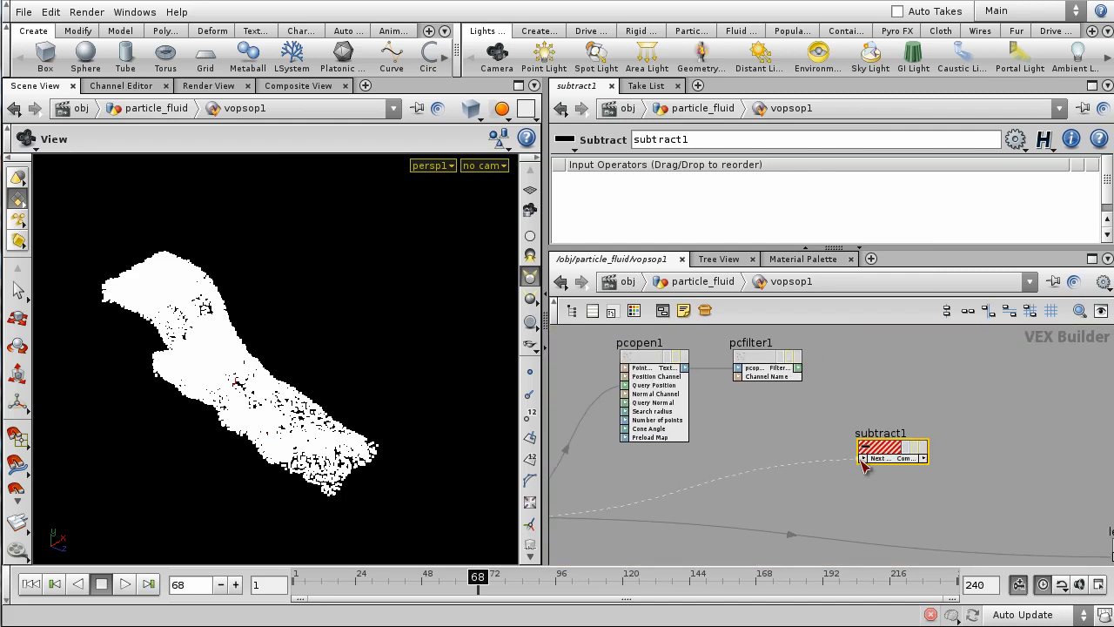
pyautogui.click(862, 458)
pyautogui.click(798, 368)
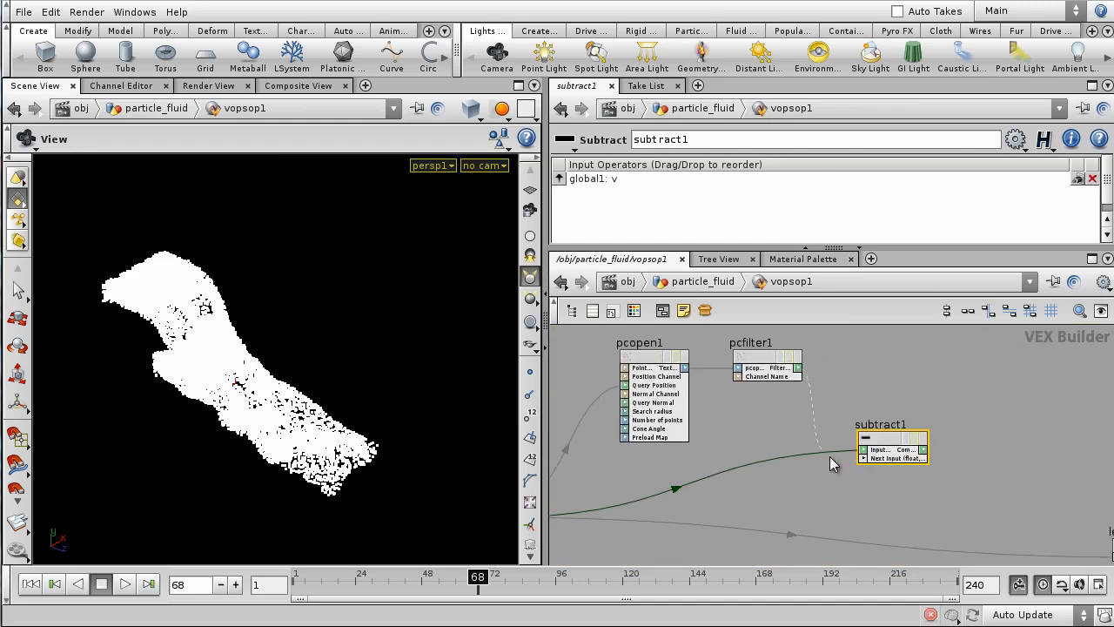
pyautogui.click(861, 458)
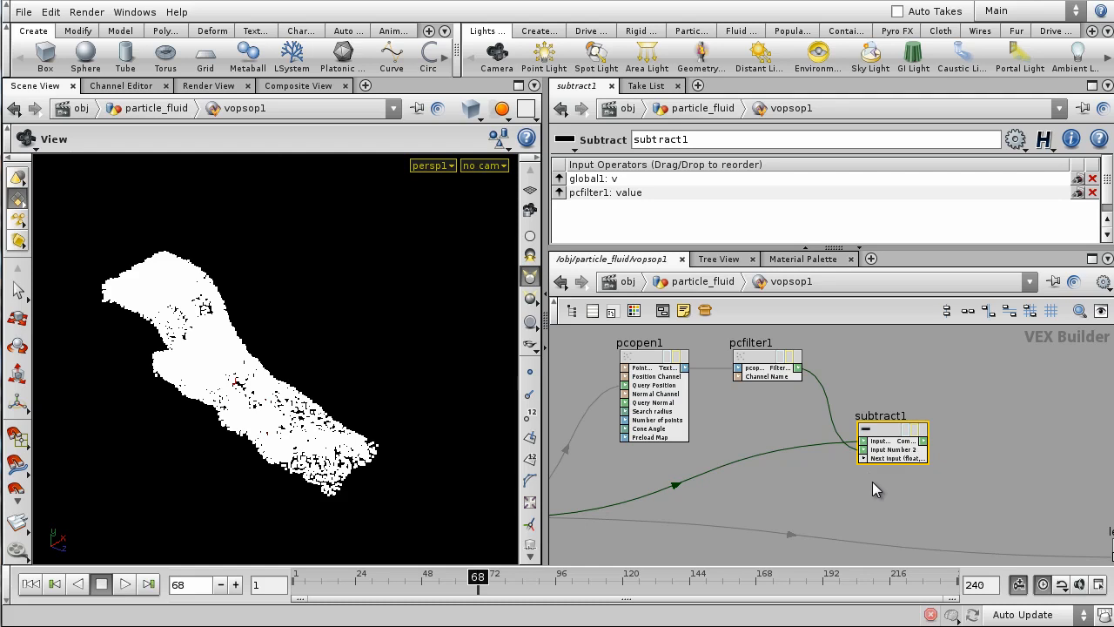
# - Feed subtract1's output into length1 and shift length1 to the left
pyautogui.scroll(-1, 833, 491)
pyautogui.moveTo(907, 504); pyautogui.dragTo(784, 495, button='middle')
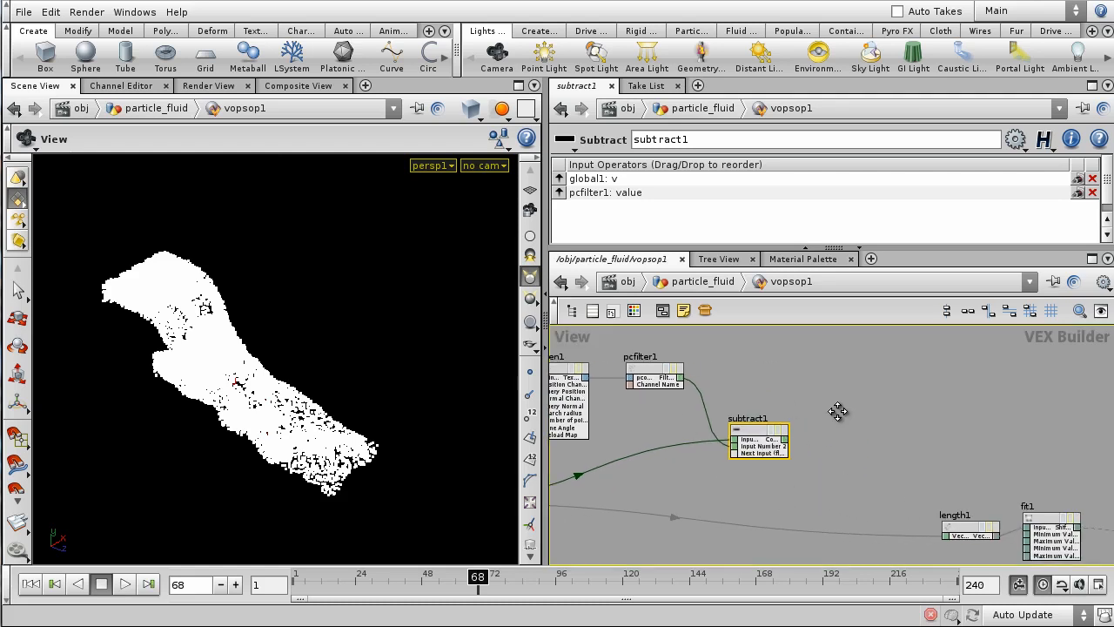
pyautogui.moveTo(837, 411); pyautogui.dragTo(859, 419, button='middle')
pyautogui.moveTo(934, 425); pyautogui.dragTo(977, 433, button='middle')
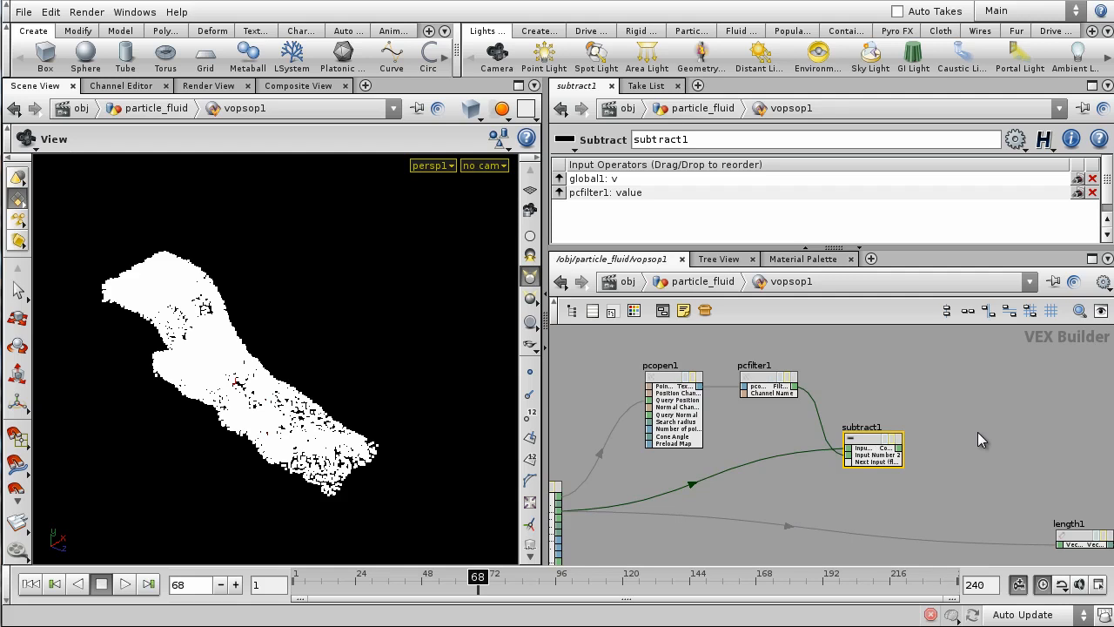
pyautogui.moveTo(910, 434); pyautogui.dragTo(788, 441, button='middle')
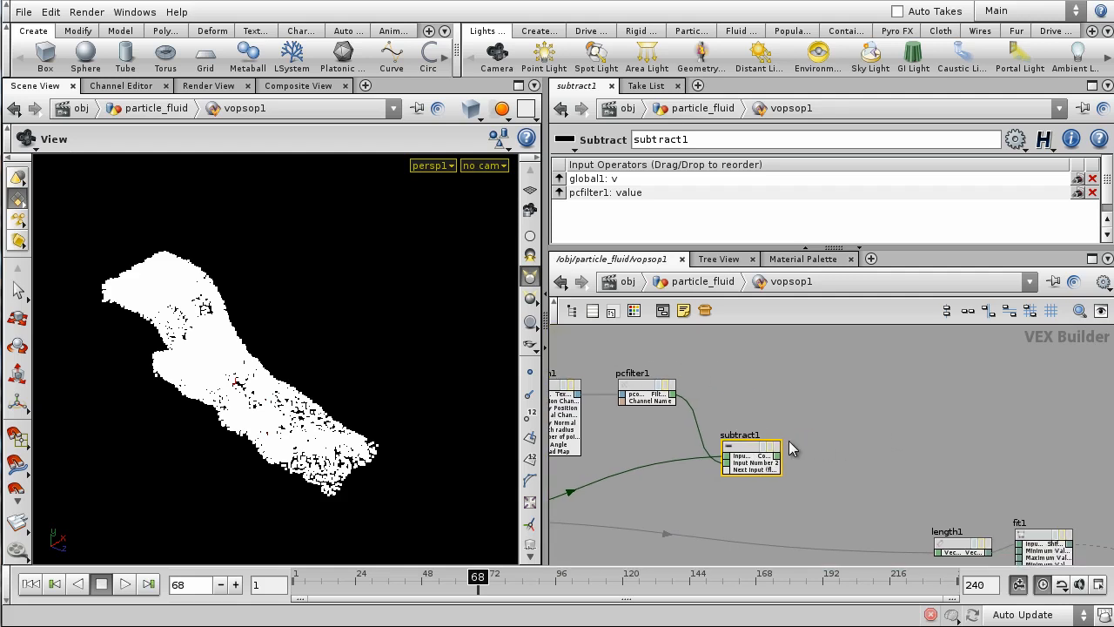
pyautogui.moveTo(776, 456); pyautogui.dragTo(939, 552)
pyautogui.scroll(-1, 937, 462)
pyautogui.moveTo(936, 456); pyautogui.dragTo(905, 416, button='middle')
pyautogui.moveTo(880, 487); pyautogui.dragTo(808, 487)
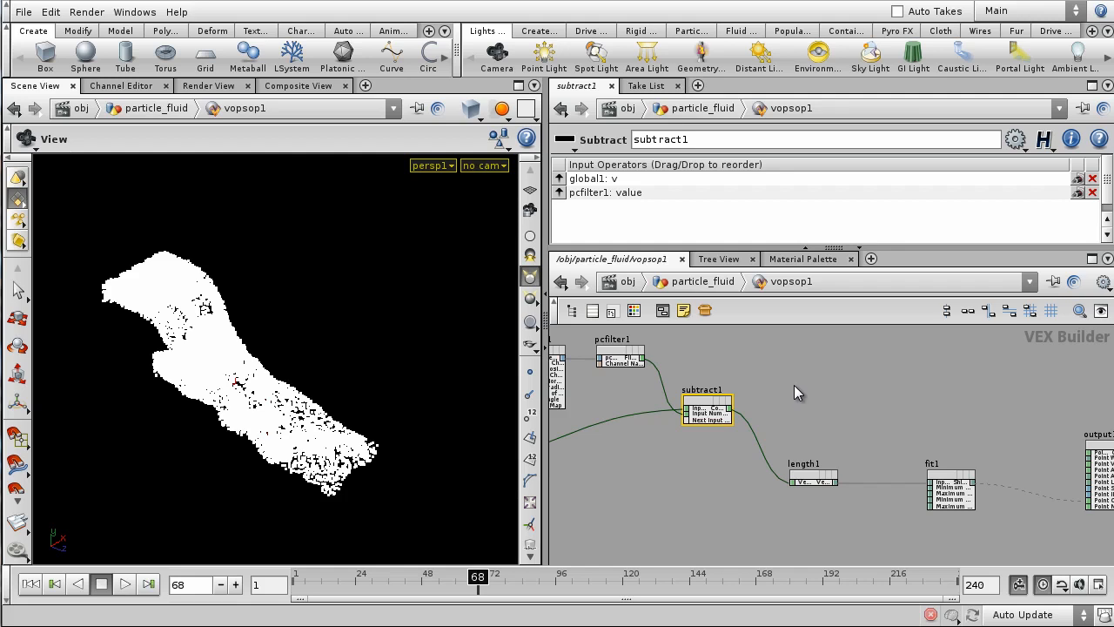
pyautogui.moveTo(794, 385); pyautogui.dragTo(844, 387, button='middle')
# - Set the display flag on vopsop1 at the particle_fluid level
pyautogui.click(713, 283)
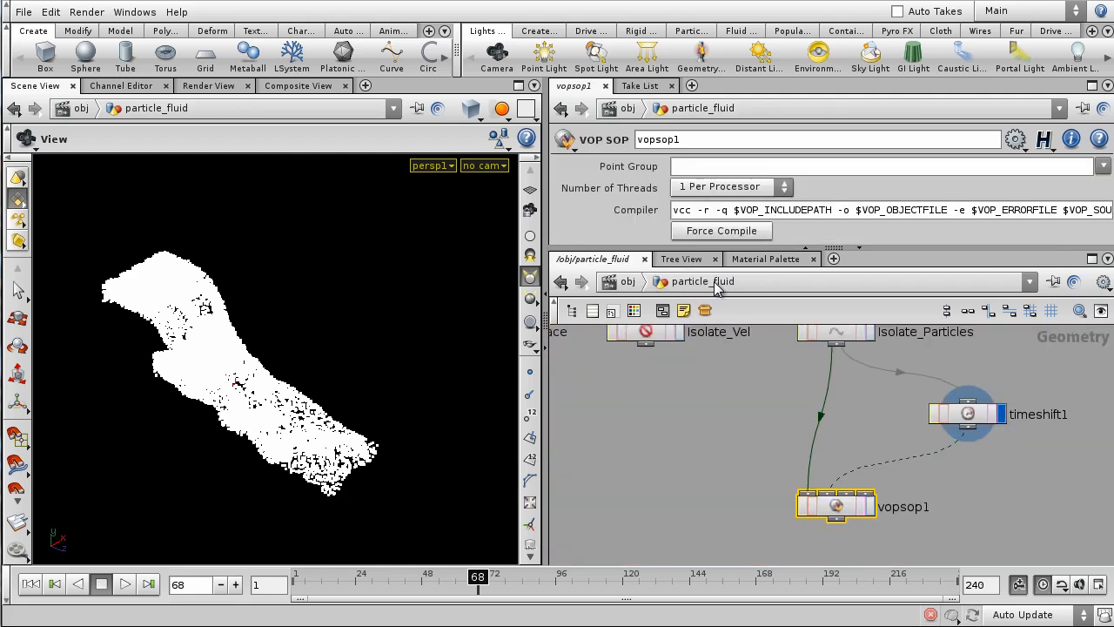
pyautogui.moveTo(923, 492); pyautogui.dragTo(896, 498, button='middle')
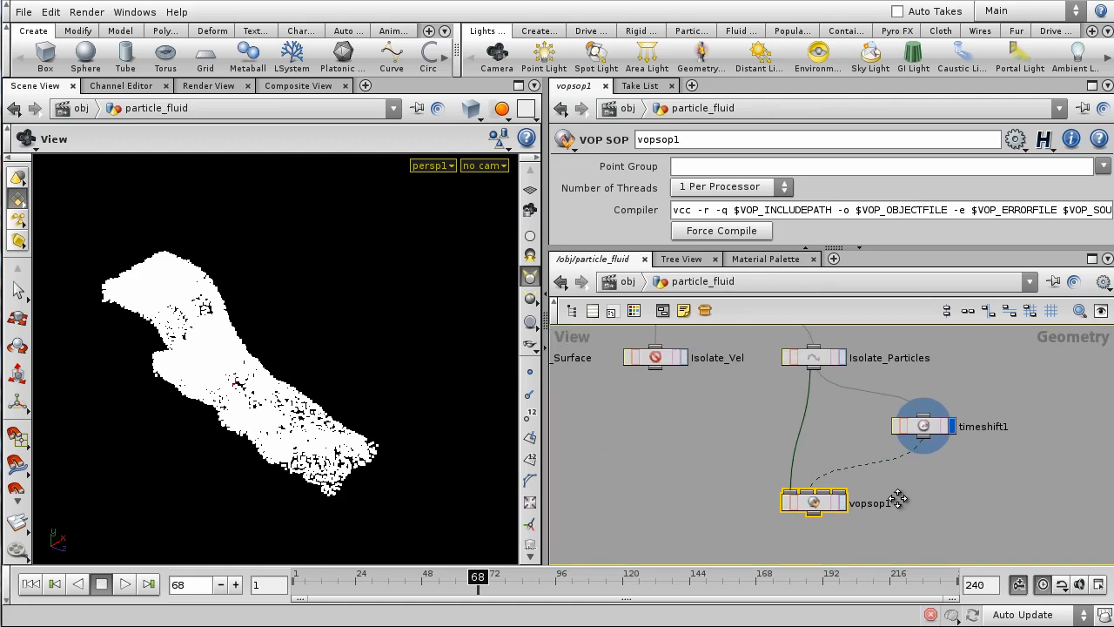
pyautogui.moveTo(787, 248); pyautogui.dragTo(782, 288)
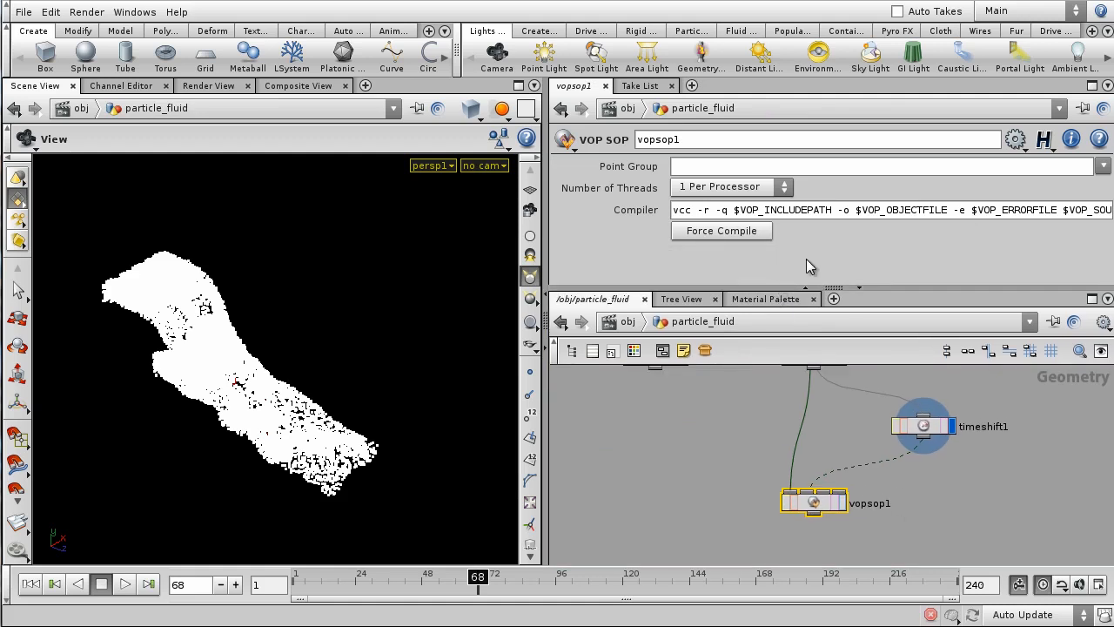
pyautogui.moveTo(905, 499); pyautogui.dragTo(913, 526, button='middle')
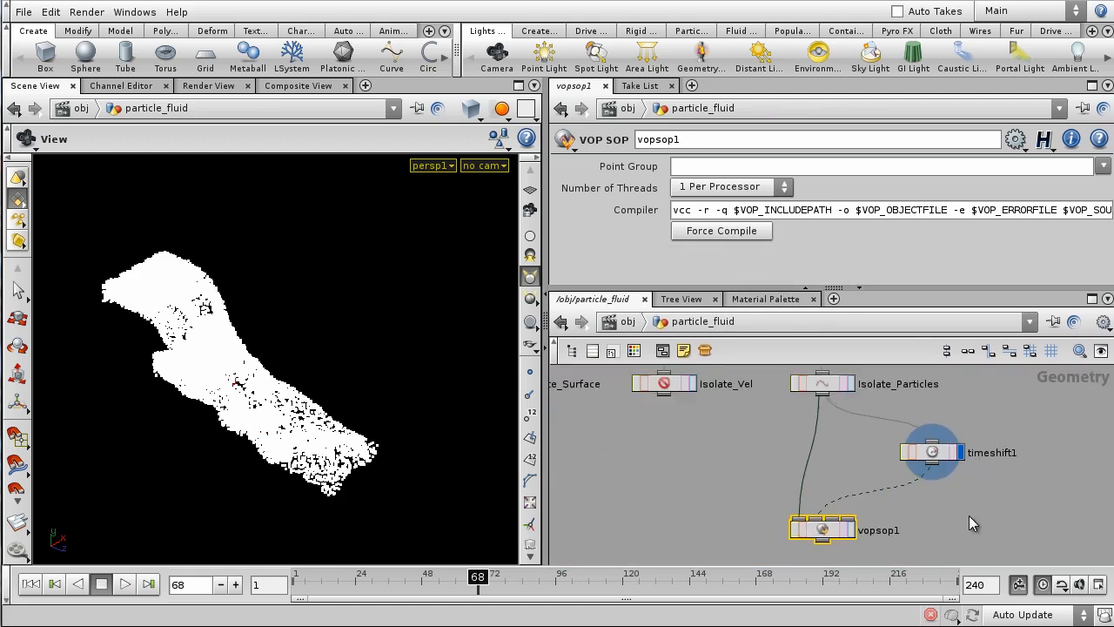
pyautogui.click(851, 529)
# - Orbit in on the shaded particles, then select pcopen1 inside vopsop1's VEX network
pyautogui.moveTo(182, 379); pyautogui.dragTo(341, 357)
pyautogui.moveTo(231, 361); pyautogui.dragTo(331, 383, button='right')
pyautogui.moveTo(331, 382); pyautogui.dragTo(378, 323)
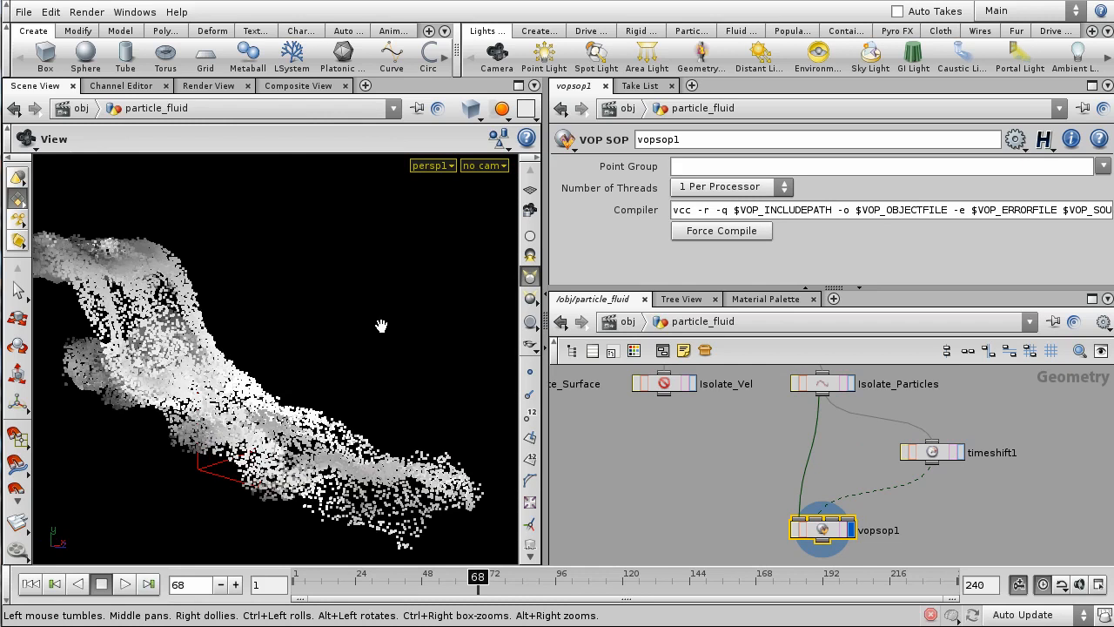
pyautogui.doubleClick(834, 533)
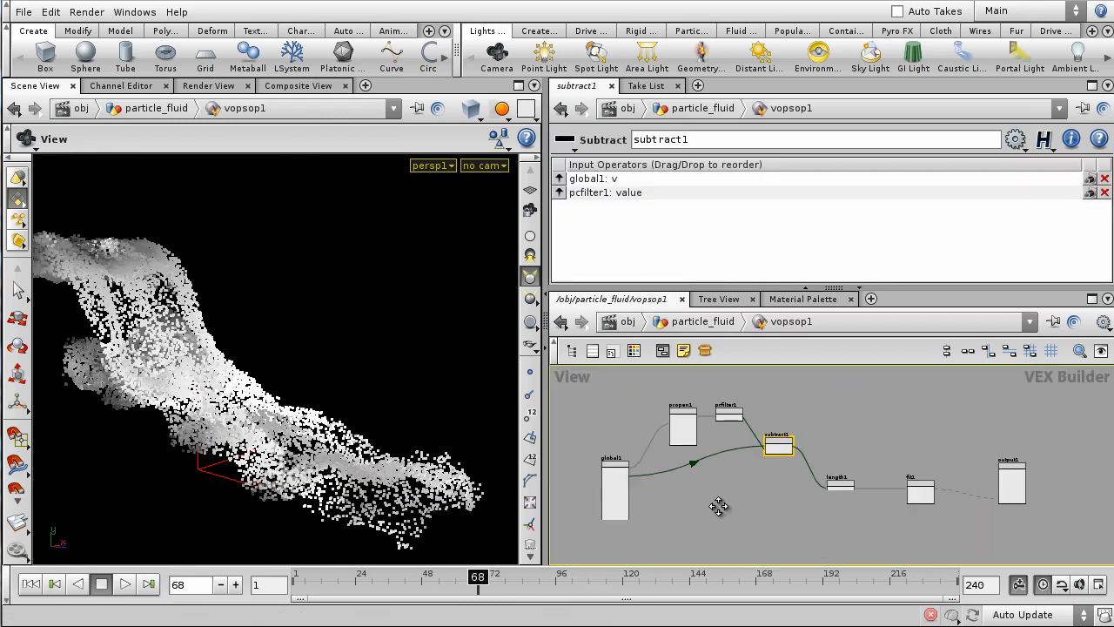
pyautogui.click(803, 462)
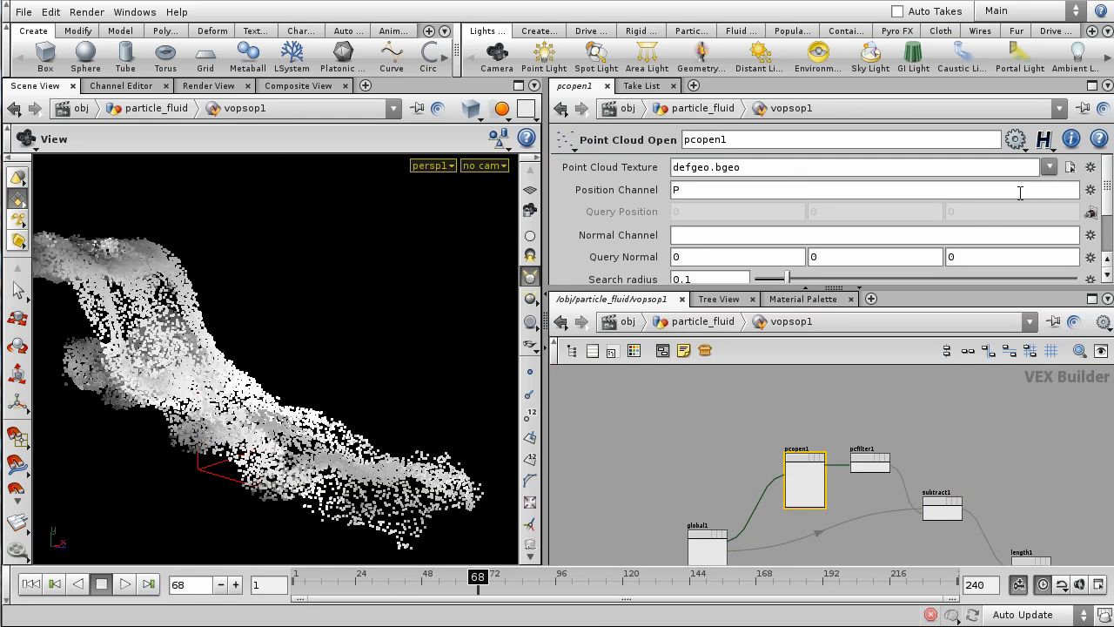
# - Promote pcopen1's Point Cloud Texture parameter up to vopsop1
pyautogui.click(1090, 166)
pyautogui.click(1100, 177)
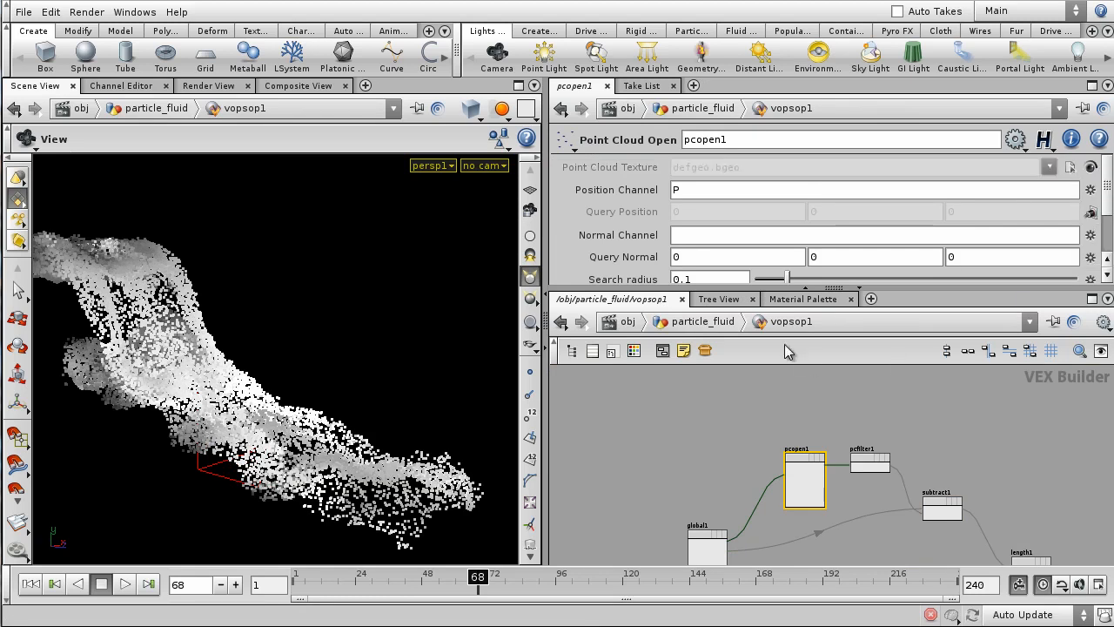
pyautogui.click(703, 321)
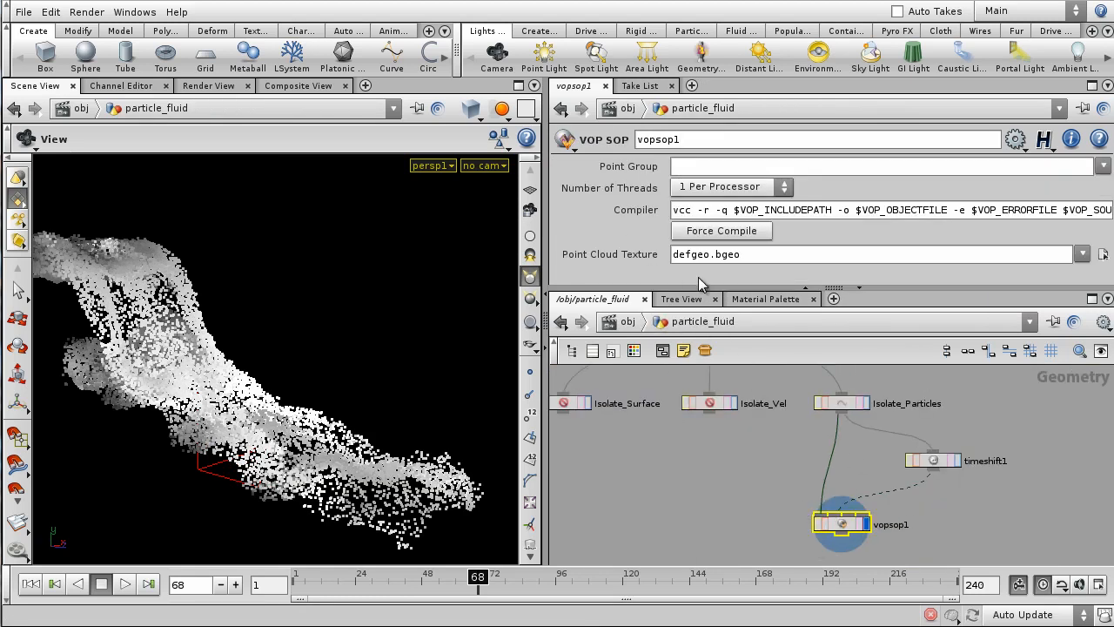
pyautogui.moveTo(718, 296); pyautogui.dragTo(719, 361)
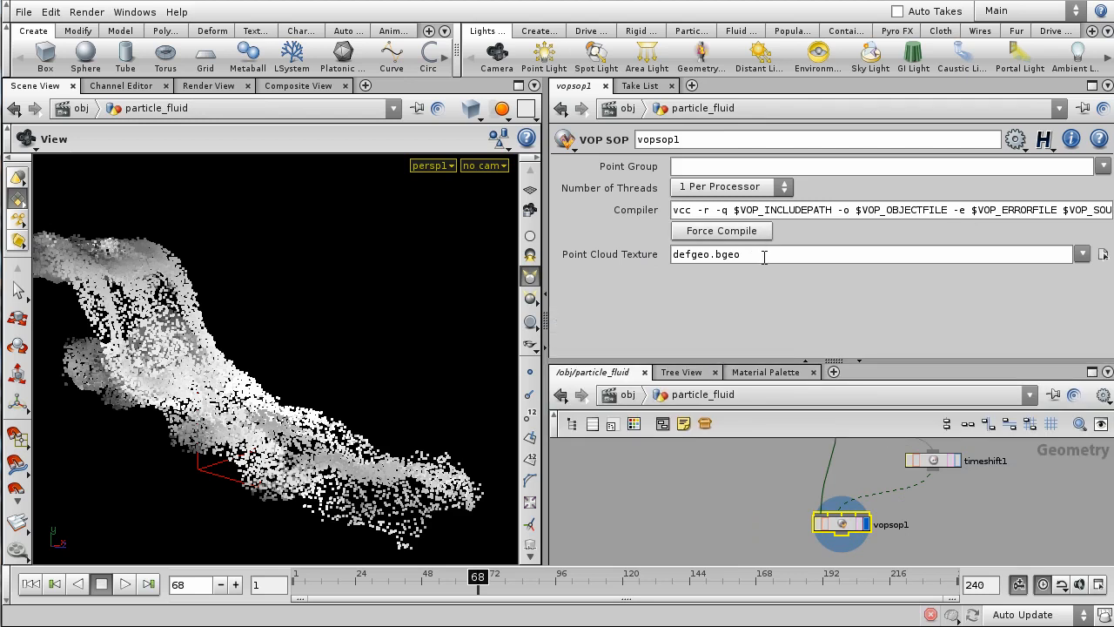
# - Replace the defgeo.bgeo texture path with the expression opinputpath(".",1)
pyautogui.moveTo(764, 256); pyautogui.dragTo(467, 264)
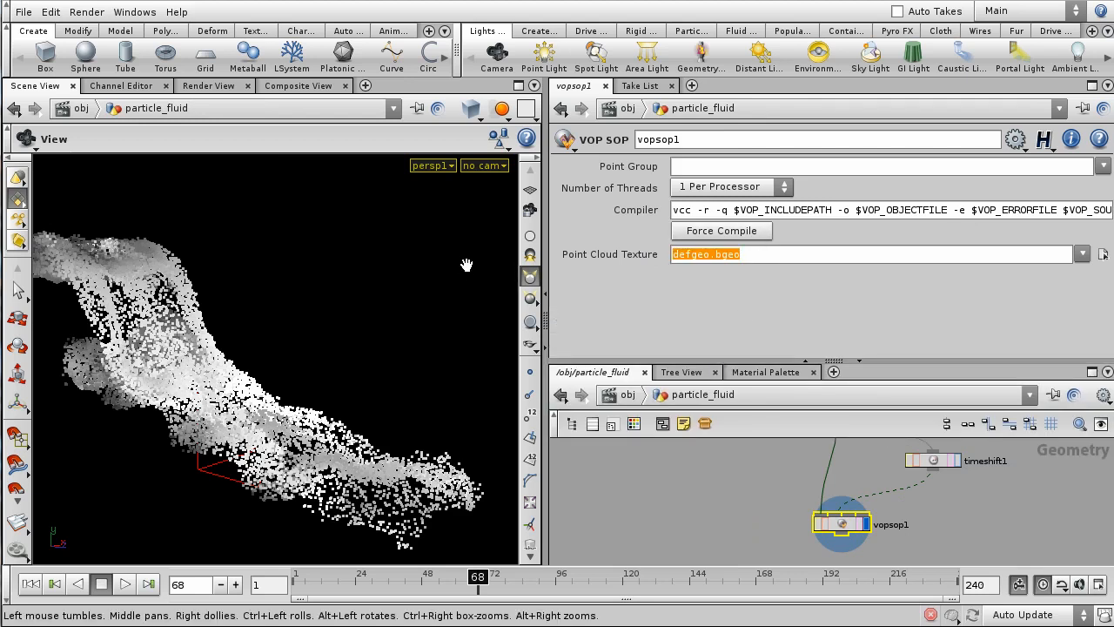
pyautogui.write('opinpu')
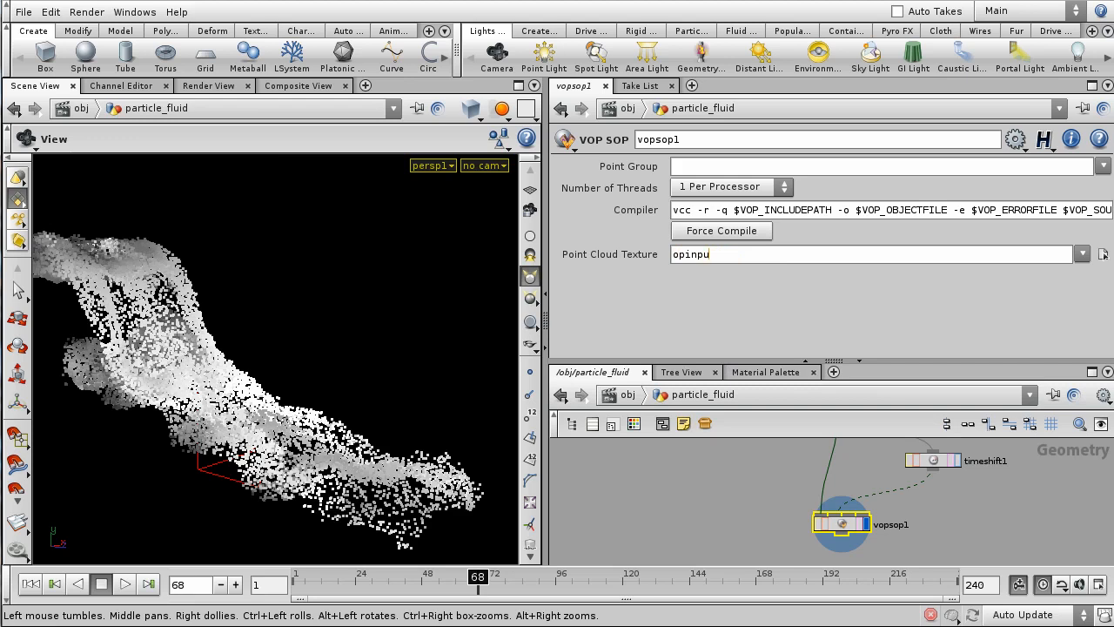
pyautogui.write('tpat')
pyautogui.write('h(".",1')
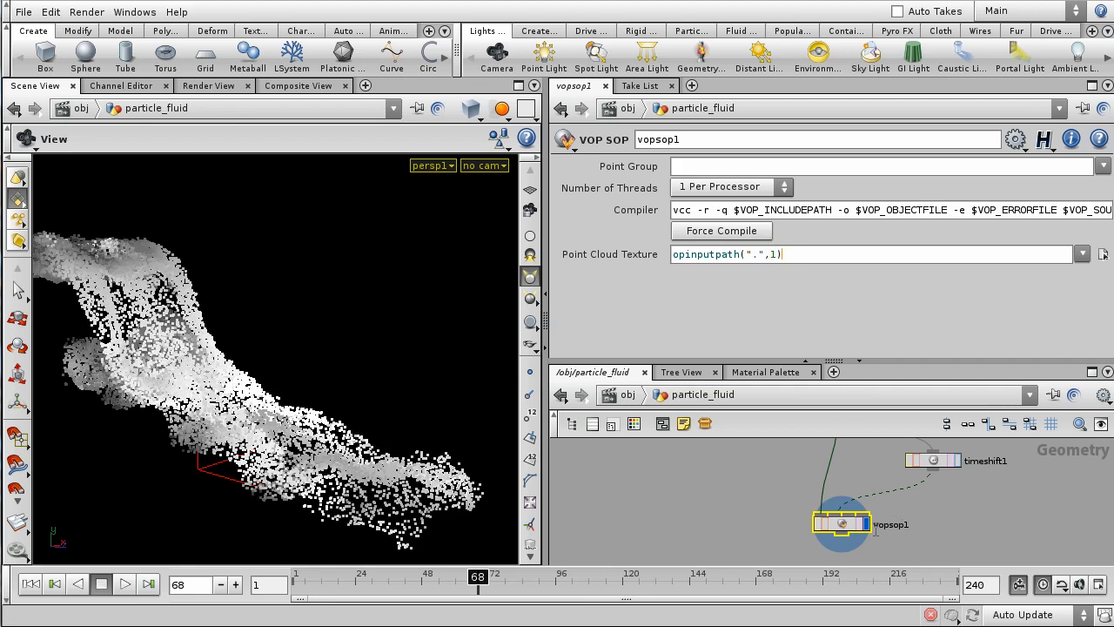
pyautogui.scroll(1, 859, 535)
pyautogui.moveTo(901, 362); pyautogui.dragTo(901, 312)
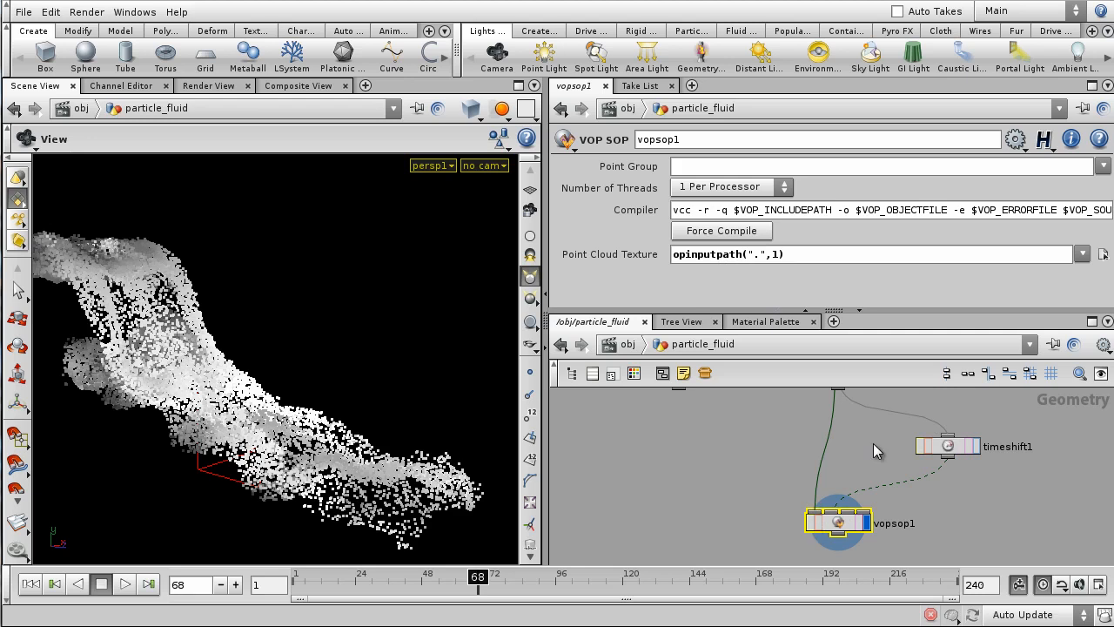
# - Add a backtick before opinputpath so the Point Cloud Texture evaluates the expression
pyautogui.moveTo(1000, 416); pyautogui.dragTo(902, 473)
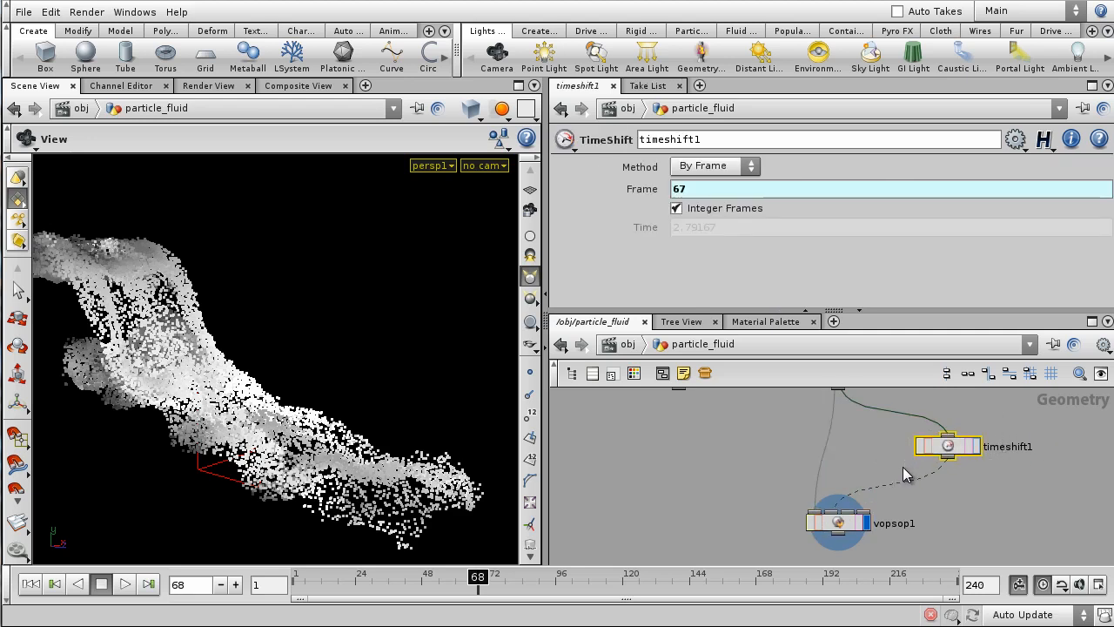
pyautogui.click(834, 520)
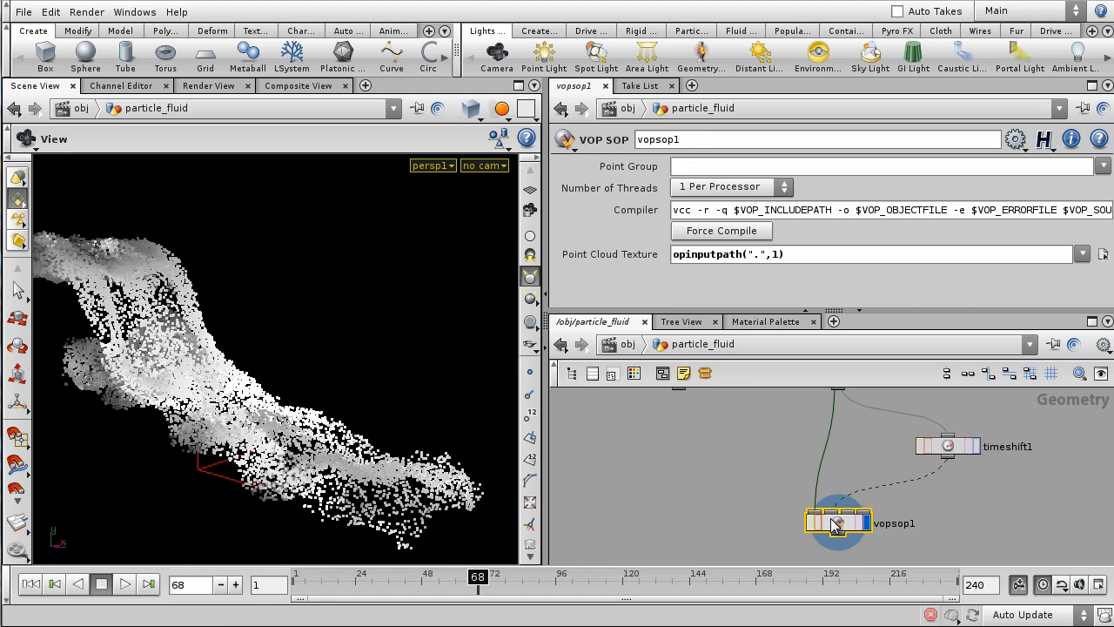
pyautogui.click(639, 258)
pyautogui.click(638, 254)
pyautogui.click(638, 254)
pyautogui.click(629, 254)
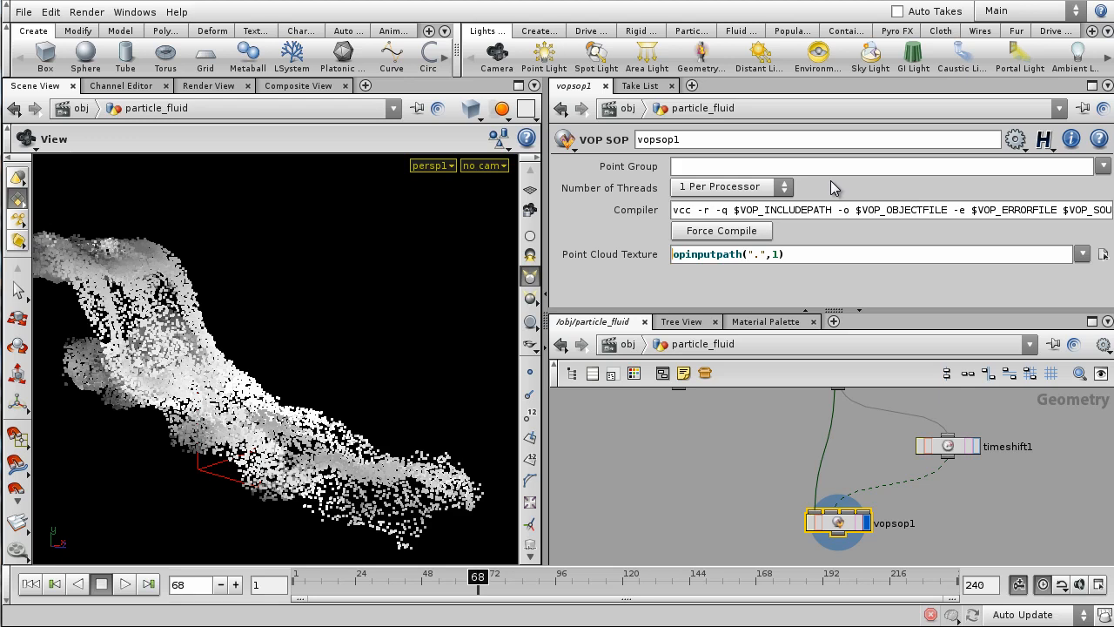
pyautogui.write('`')
pyautogui.press('Return')
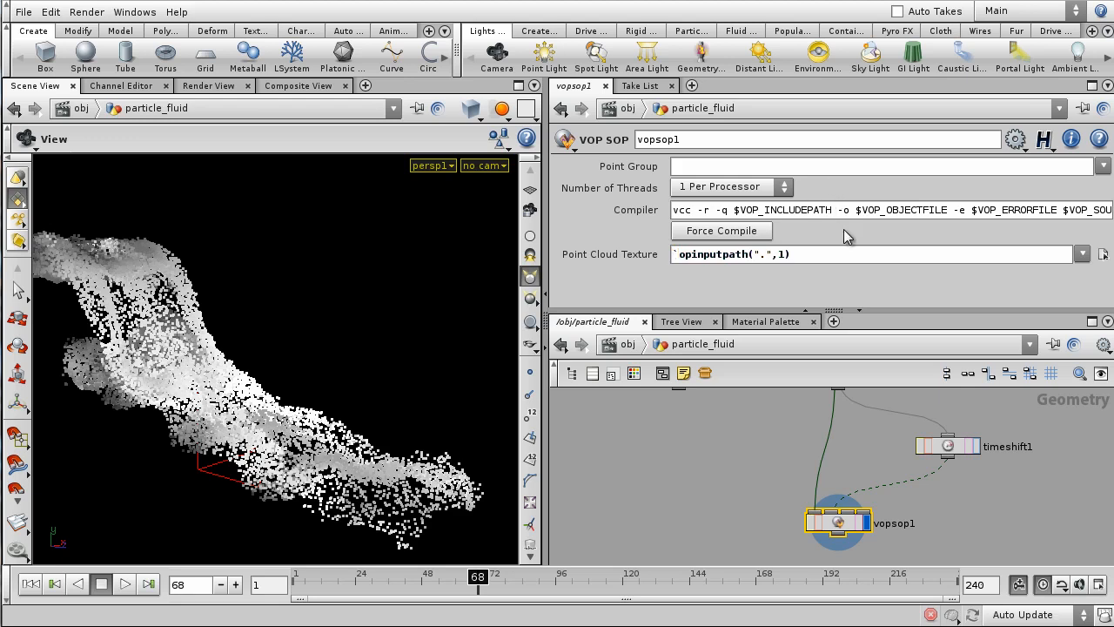
pyautogui.click(633, 263)
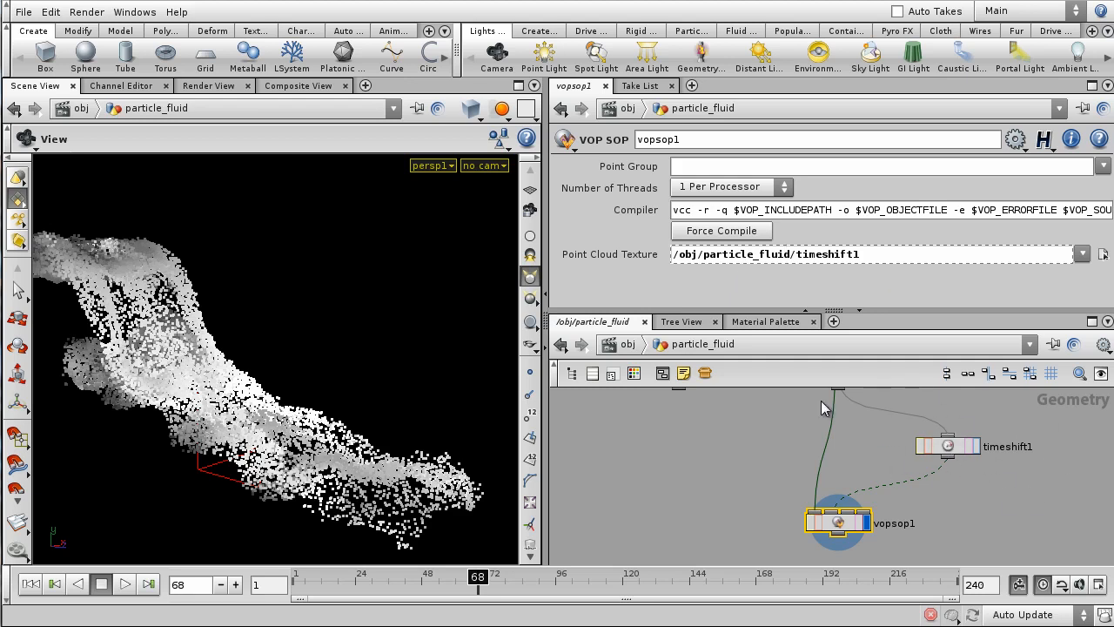
# - Prefix the path with op: and orbit to check the darker recoloured particles
pyautogui.click(790, 261)
pyautogui.click(649, 255)
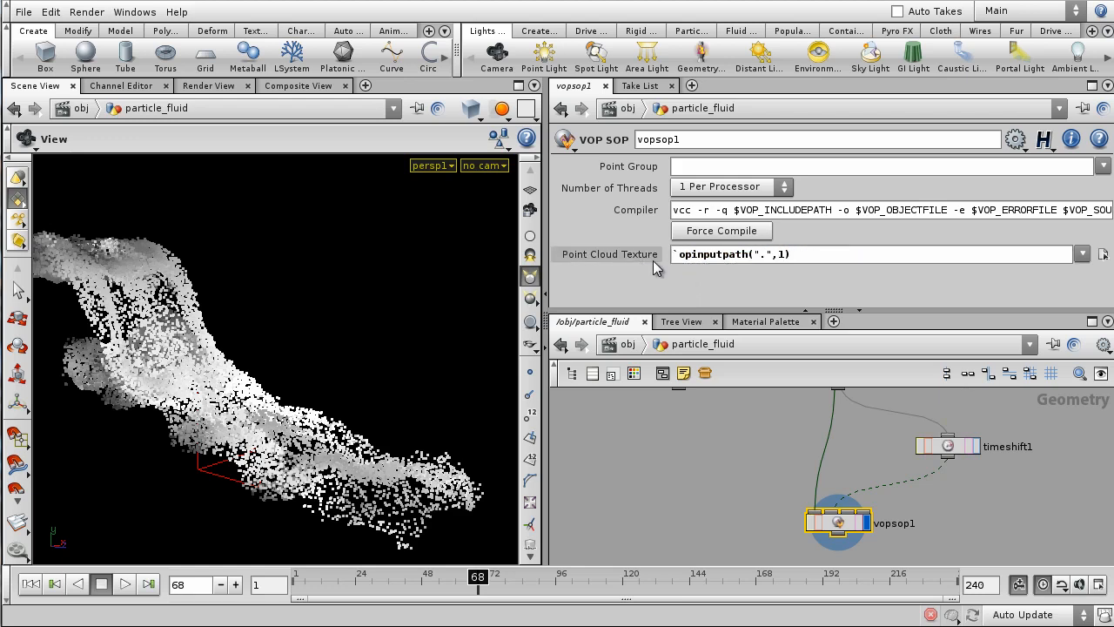
pyautogui.moveTo(796, 254); pyautogui.dragTo(673, 252)
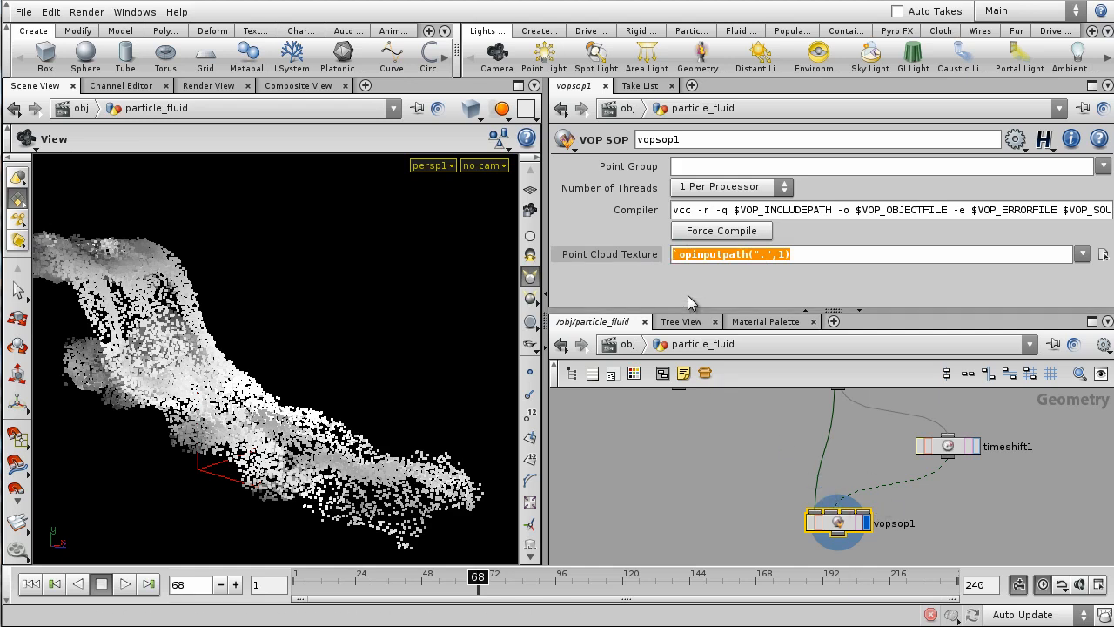
pyautogui.click(675, 255)
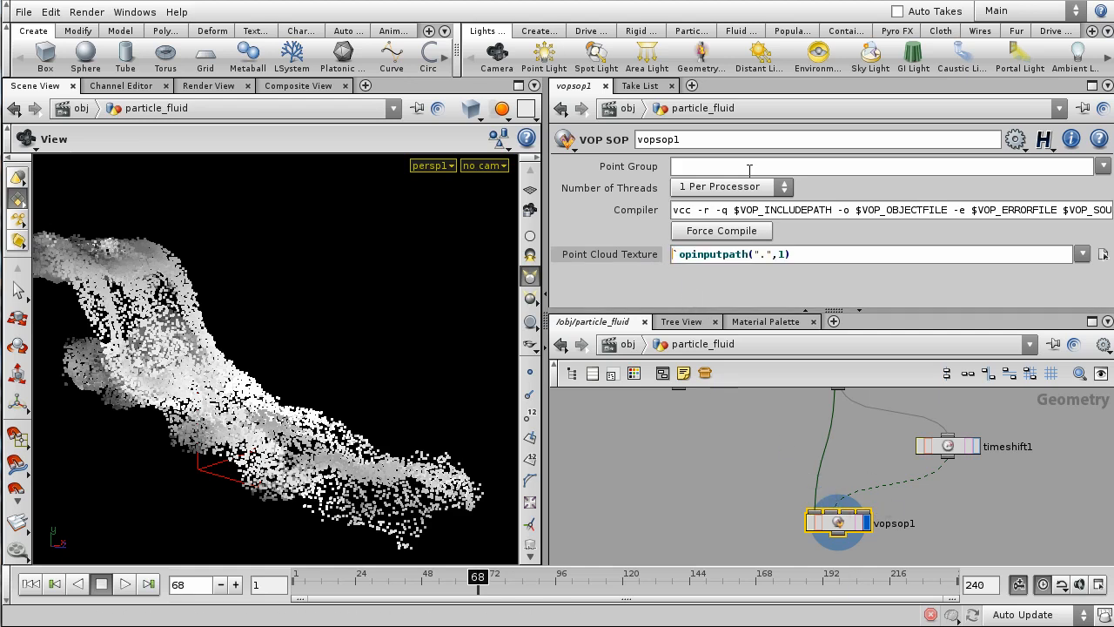
pyautogui.write('op:')
pyautogui.press('Return')
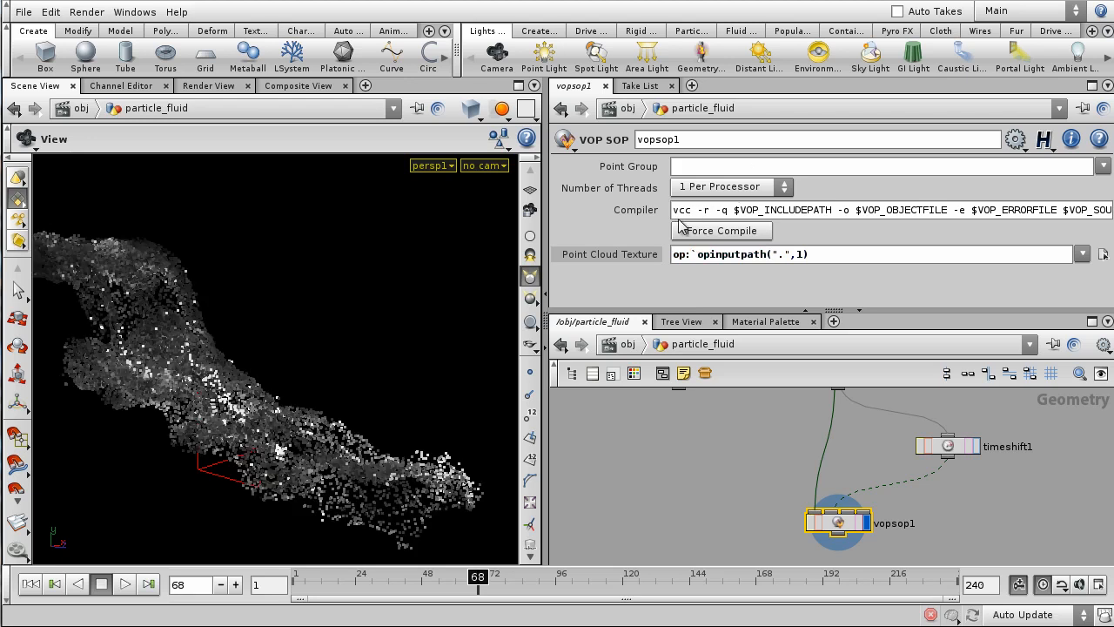
pyautogui.moveTo(320, 327); pyautogui.dragTo(324, 472)
pyautogui.moveTo(411, 250); pyautogui.dragTo(322, 383)
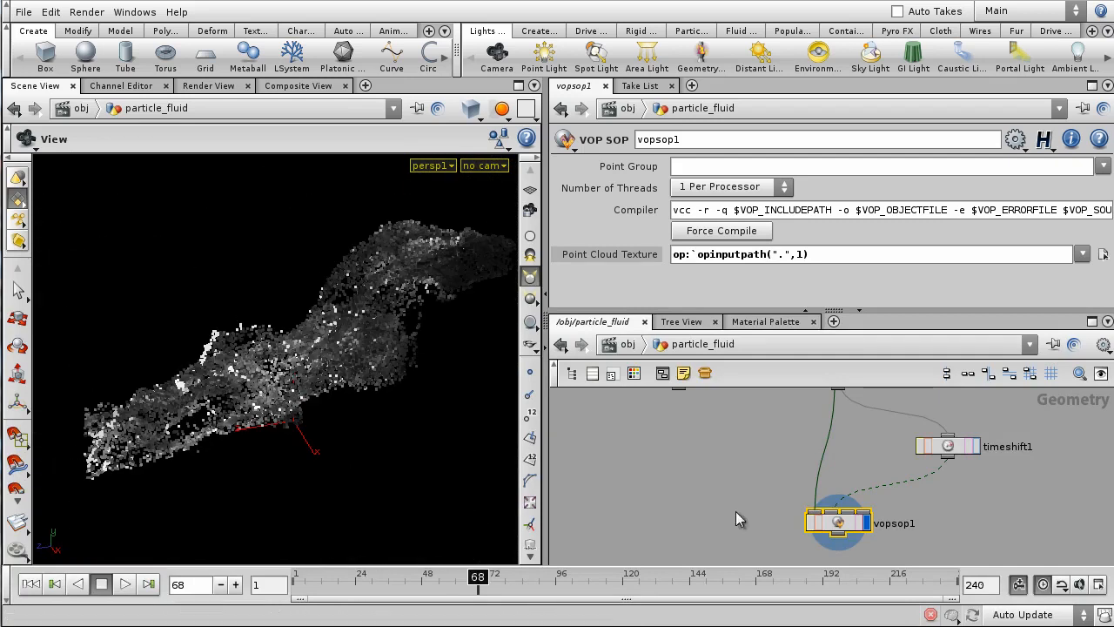
# - Promote fit1's Source Max parameter onto vopsop1
pyautogui.doubleClick(838, 523)
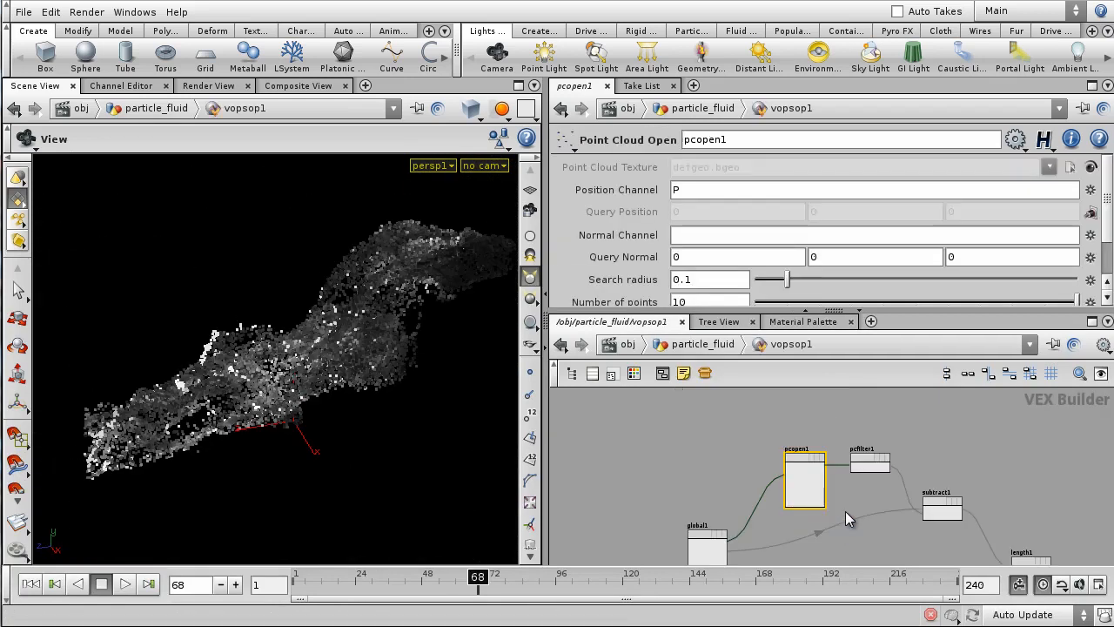
pyautogui.scroll(-2, 913, 534)
pyautogui.moveTo(915, 537); pyautogui.dragTo(801, 486, button='middle')
pyautogui.scroll(3, 963, 463)
pyautogui.moveTo(948, 479); pyautogui.dragTo(860, 443, button='middle')
pyautogui.scroll(1, 860, 461)
pyautogui.click(864, 504)
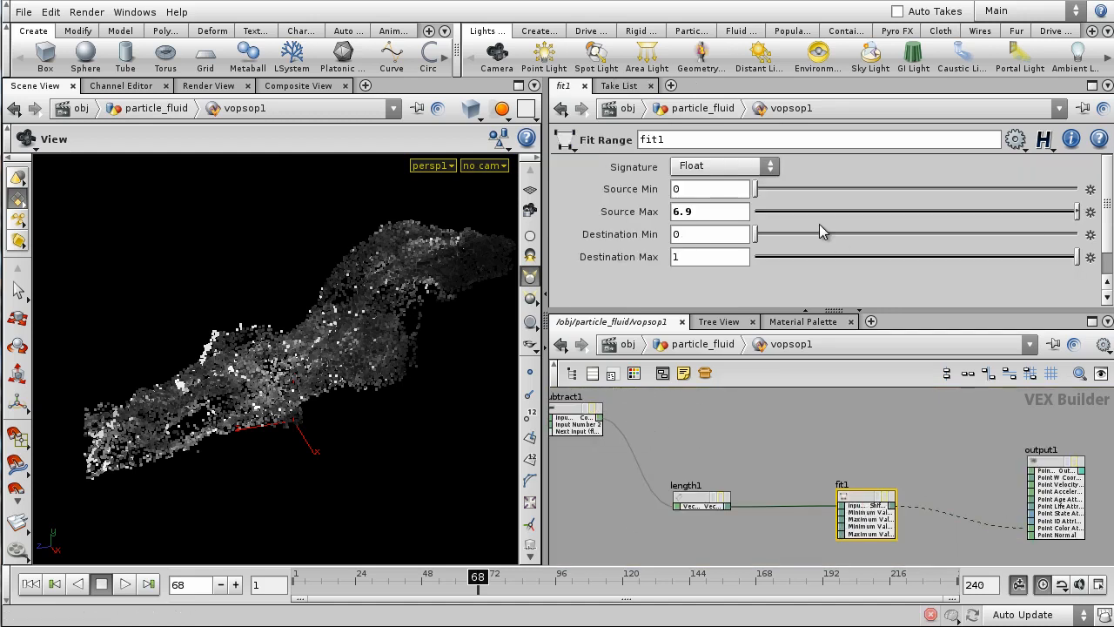
pyautogui.click(1090, 214)
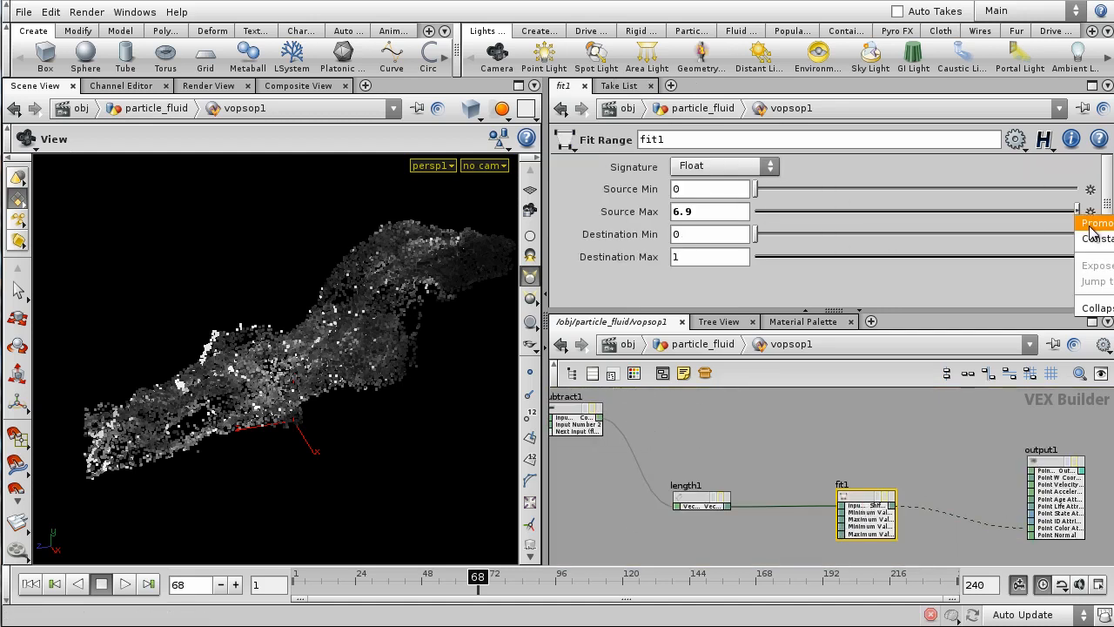
pyautogui.click(1094, 224)
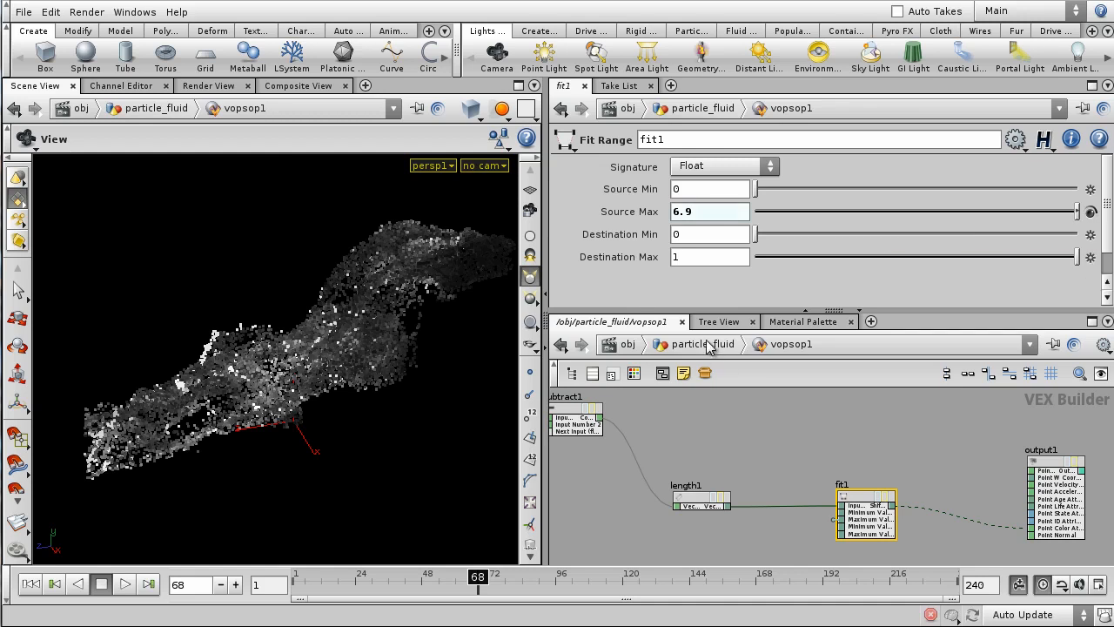
# - Set vopsop1's Maximum Value to 2.358 and orbit to check the grey shading
pyautogui.click(712, 344)
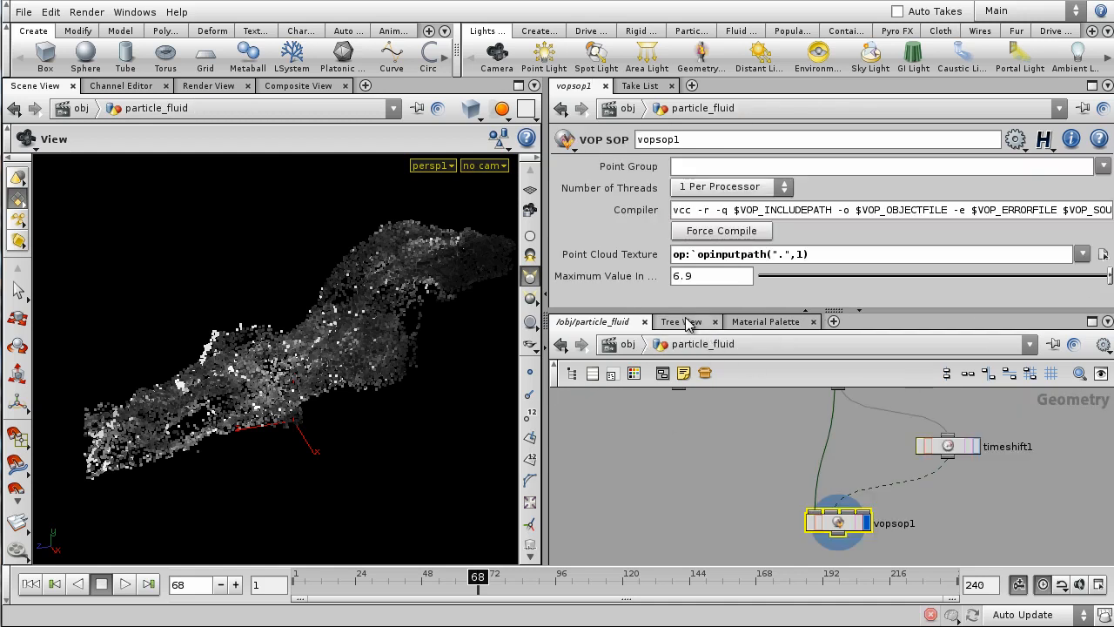
pyautogui.moveTo(1091, 284)
pyautogui.mouseDown()
pyautogui.moveTo(870, 283)
pyautogui.moveTo(1037, 273)
pyautogui.moveTo(1096, 279)
pyautogui.moveTo(799, 278)
pyautogui.moveTo(1094, 277)
pyautogui.mouseUp()
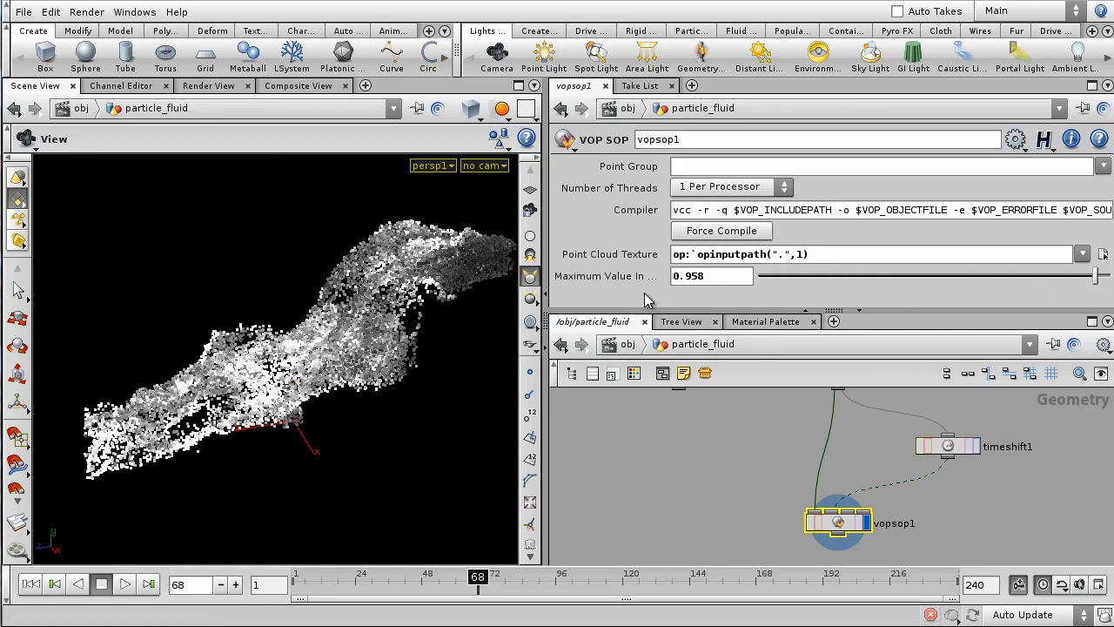
pyautogui.moveTo(722, 275); pyautogui.dragTo(842, 309, button='middle')
pyautogui.moveTo(289, 265); pyautogui.dragTo(369, 545)
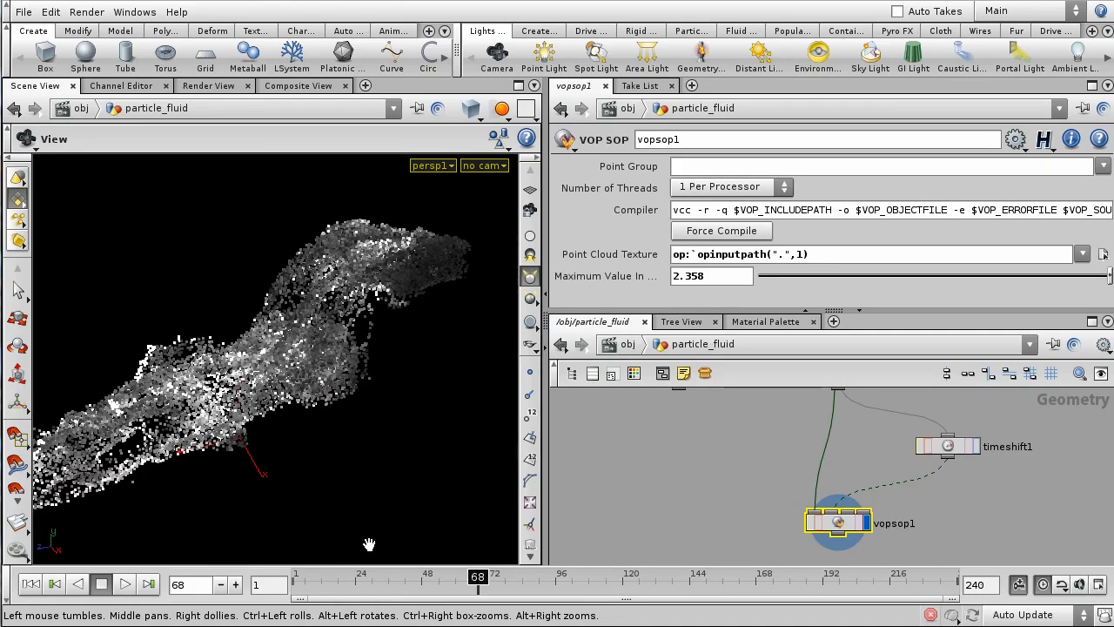
# - Scrub the simulation from early to late frames while orbiting the recoloured particles
pyautogui.moveTo(461, 575); pyautogui.dragTo(288, 561)
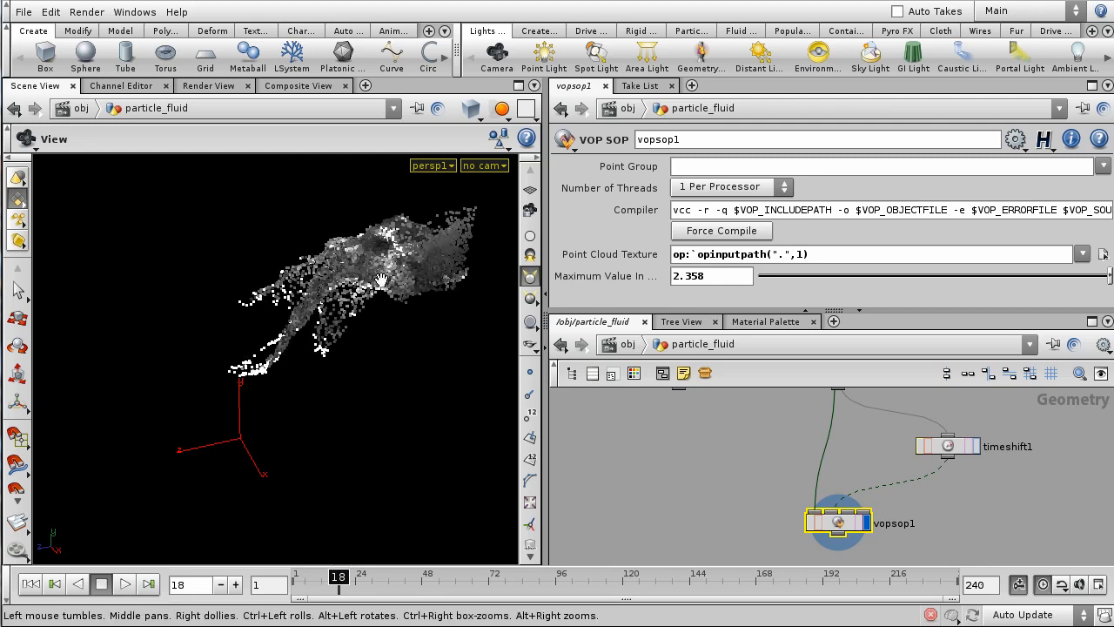
pyautogui.moveTo(335, 338)
pyautogui.mouseDown()
pyautogui.moveTo(365, 353)
pyautogui.moveTo(418, 331)
pyautogui.moveTo(348, 340)
pyautogui.moveTo(291, 324)
pyautogui.moveTo(406, 237)
pyautogui.moveTo(306, 238)
pyautogui.moveTo(356, 365)
pyautogui.moveTo(341, 345)
pyautogui.mouseUp()
pyautogui.moveTo(339, 576); pyautogui.dragTo(380, 576)
pyautogui.moveTo(288, 398); pyautogui.dragTo(318, 405)
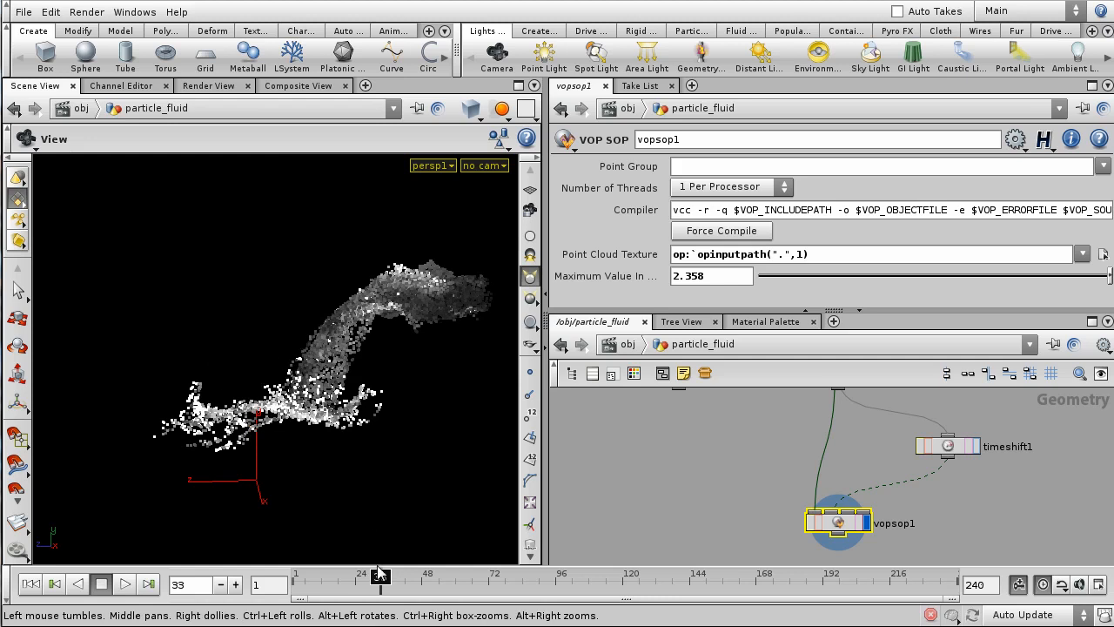
pyautogui.moveTo(380, 576); pyautogui.dragTo(466, 561)
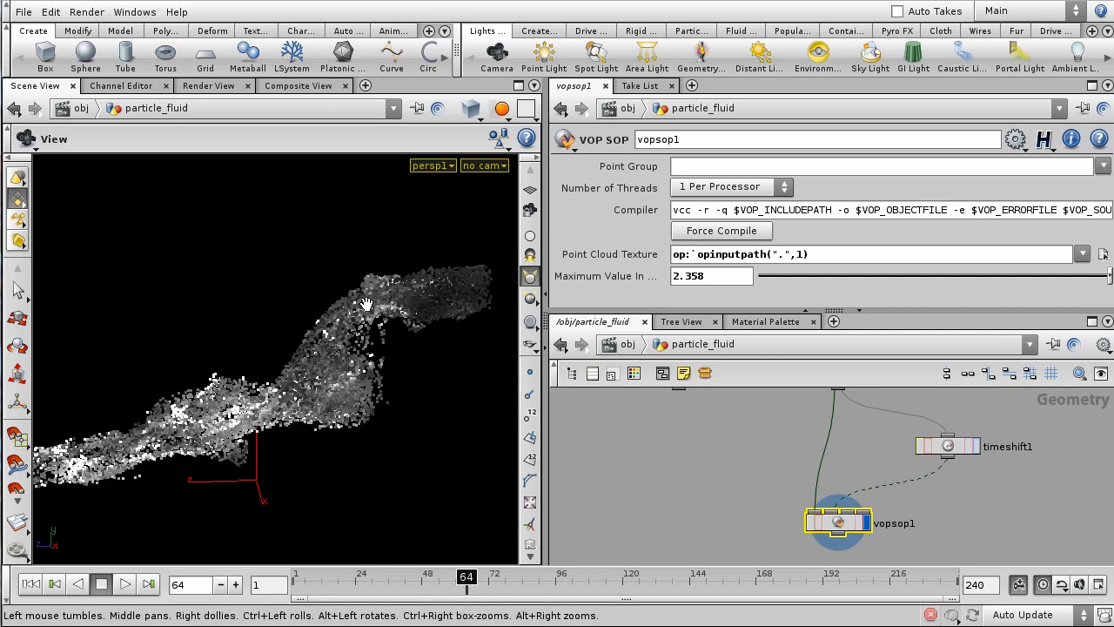
pyautogui.moveTo(271, 376); pyautogui.dragTo(462, 534)
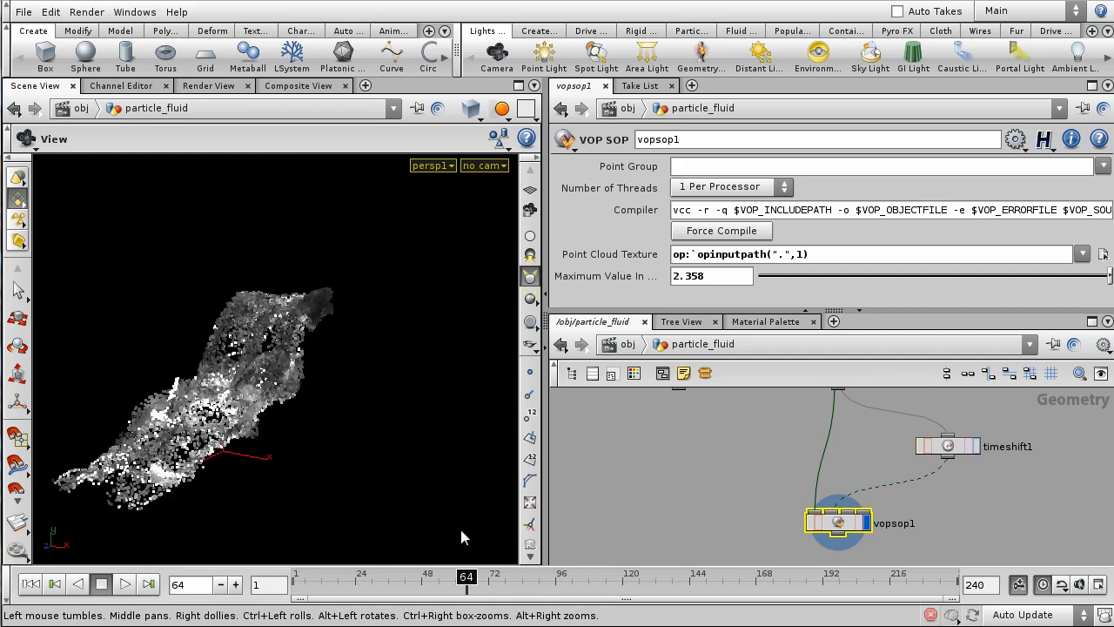
pyautogui.moveTo(467, 578); pyautogui.dragTo(717, 578)
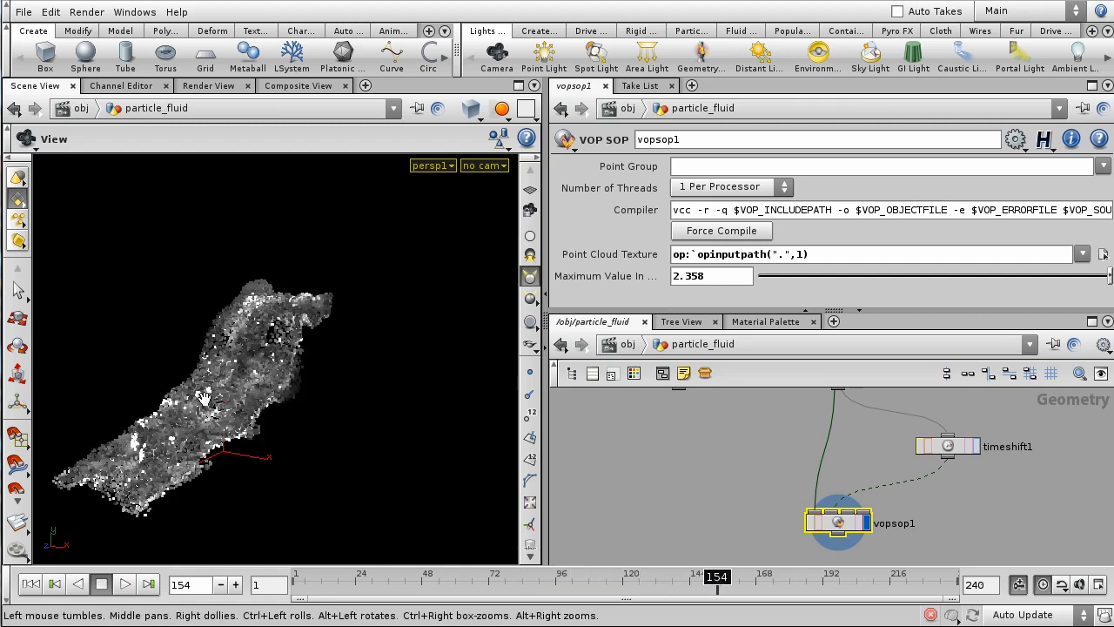
pyautogui.moveTo(190, 398); pyautogui.dragTo(391, 470)
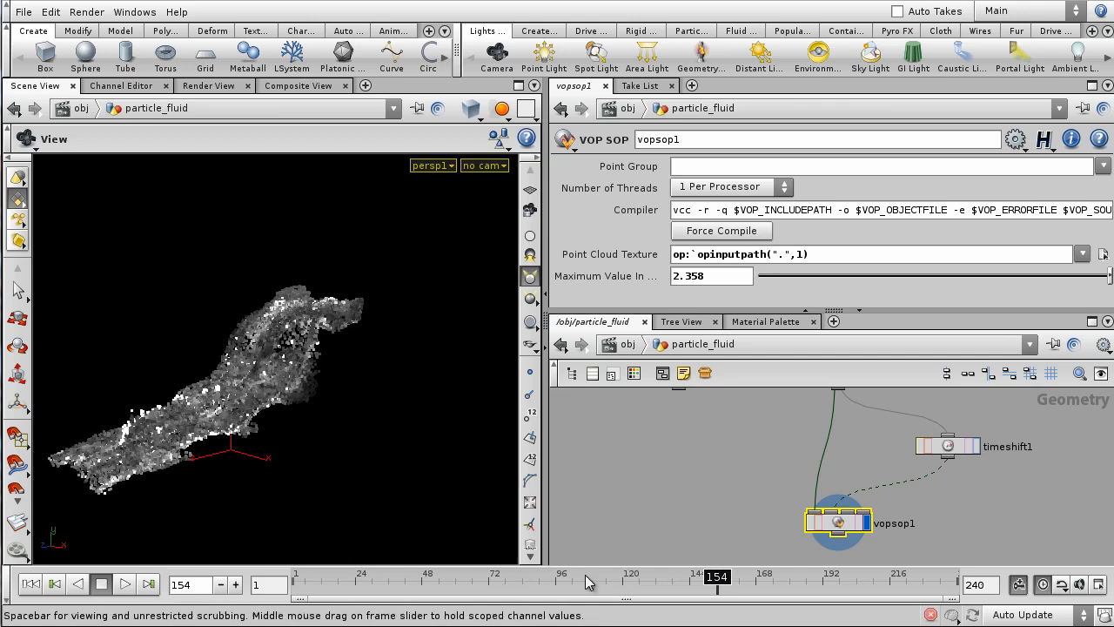
pyautogui.moveTo(626, 581); pyautogui.dragTo(542, 583)
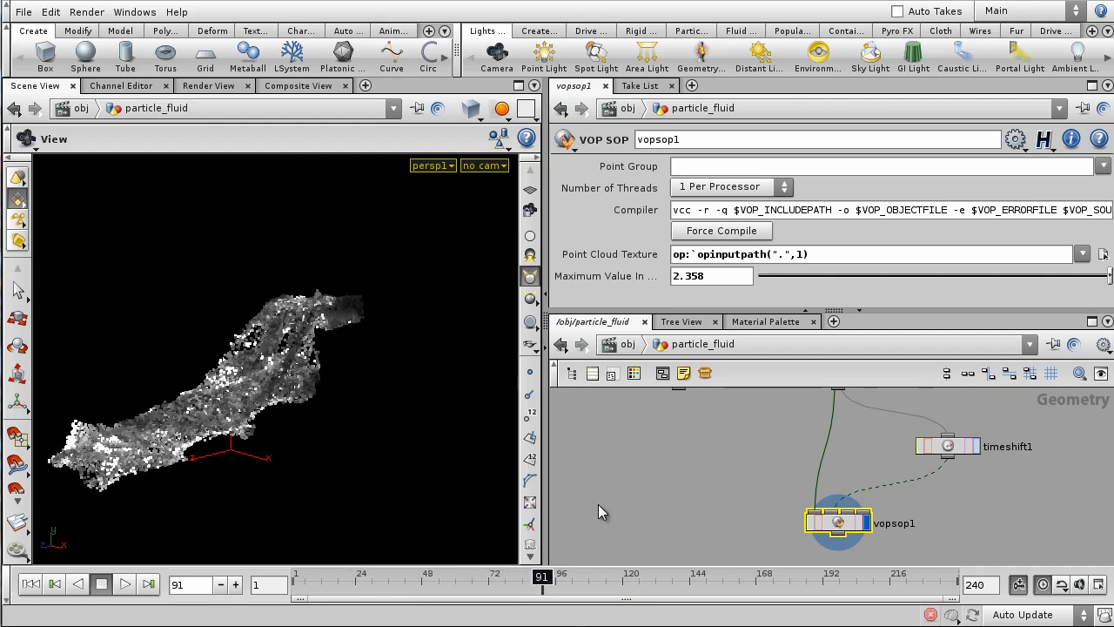
# - Zoom the network editor onto vopsop1 and deselect it, leaving the timeline at frame 91
pyautogui.scroll(-3, 663, 493)
pyautogui.moveTo(663, 492); pyautogui.dragTo(679, 514, button='middle')
pyautogui.moveTo(253, 399); pyautogui.dragTo(366, 435)
pyautogui.moveTo(829, 531); pyautogui.dragTo(863, 500, button='middle')
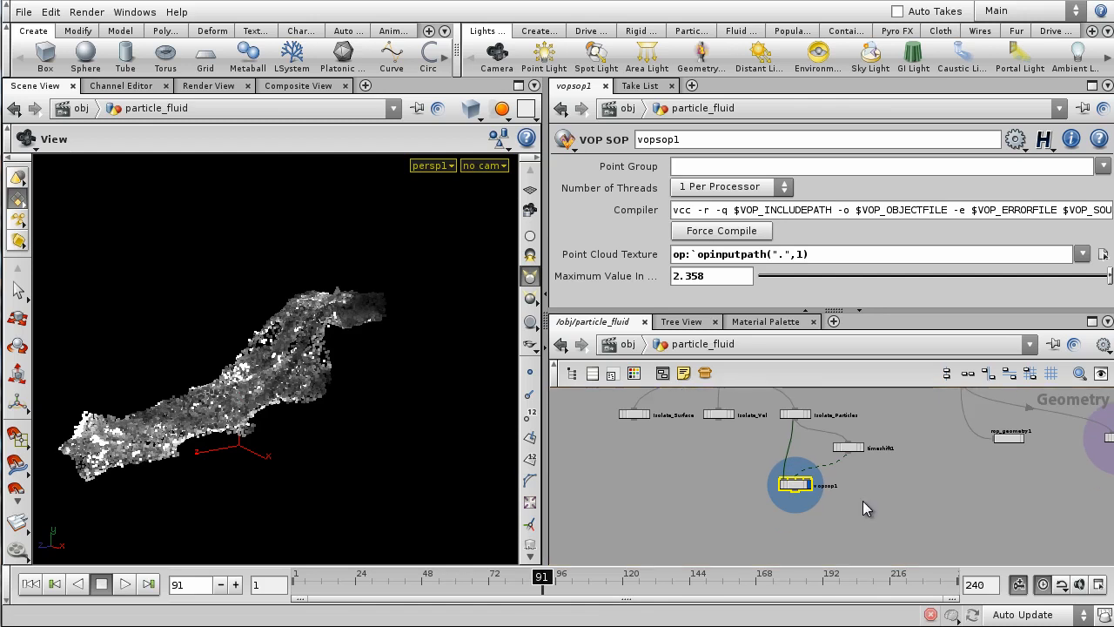
pyautogui.scroll(3, 841, 514)
pyautogui.moveTo(783, 546); pyautogui.dragTo(855, 521, button='middle')
pyautogui.click(812, 522)
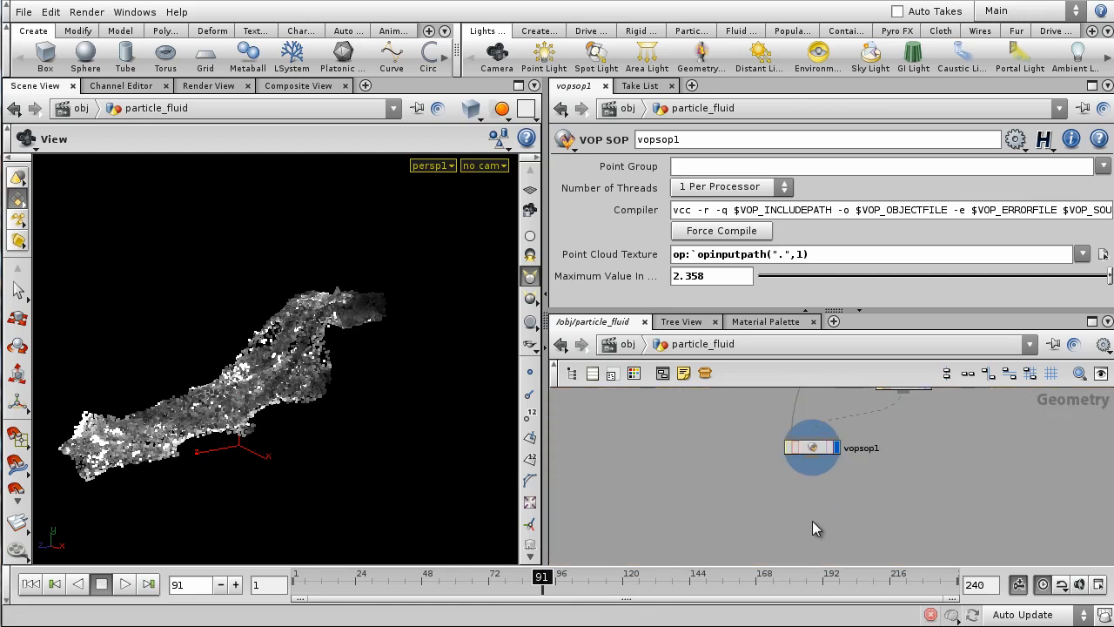
# - Add a Delete node after vopsop1 with Entity set to Points
pyautogui.press('Tab')
pyautogui.write('delete')
pyautogui.press('Return')
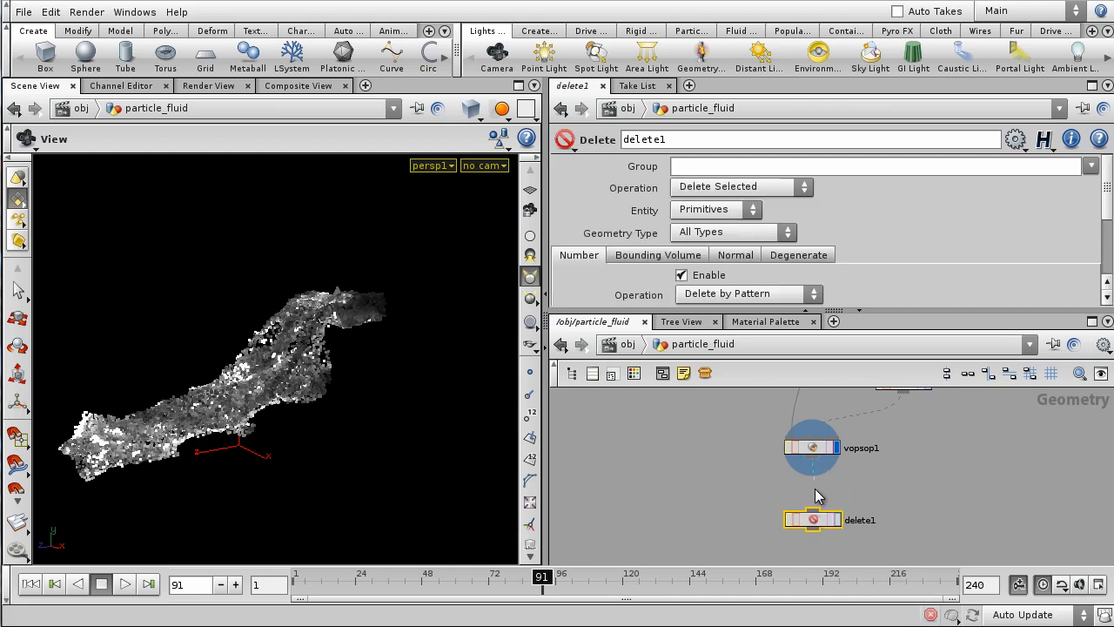
pyautogui.click(821, 517)
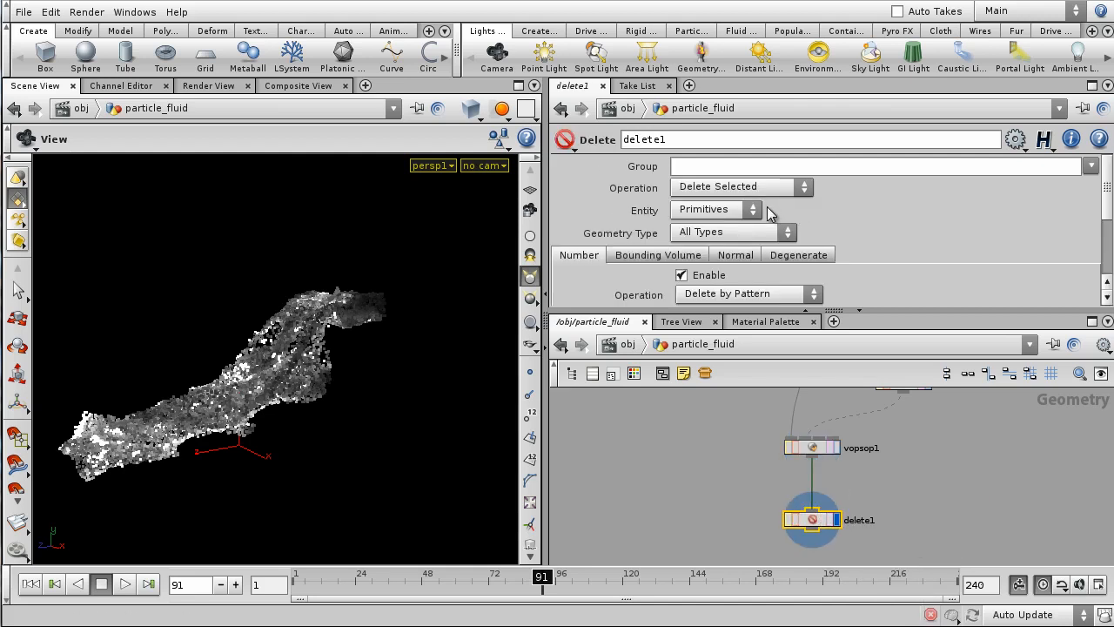
pyautogui.click(718, 211)
pyautogui.click(707, 242)
# - Switch to Delete by Expression with filter $CR<0.8, then compare against vopsop1's points
pyautogui.scroll(-3, 836, 198)
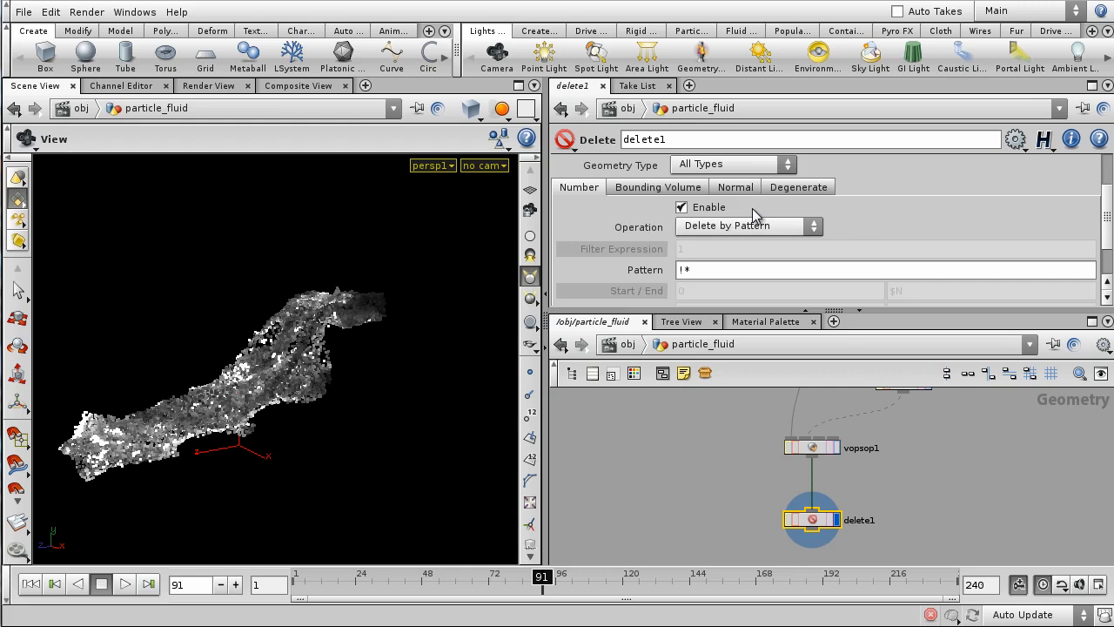
pyautogui.click(692, 228)
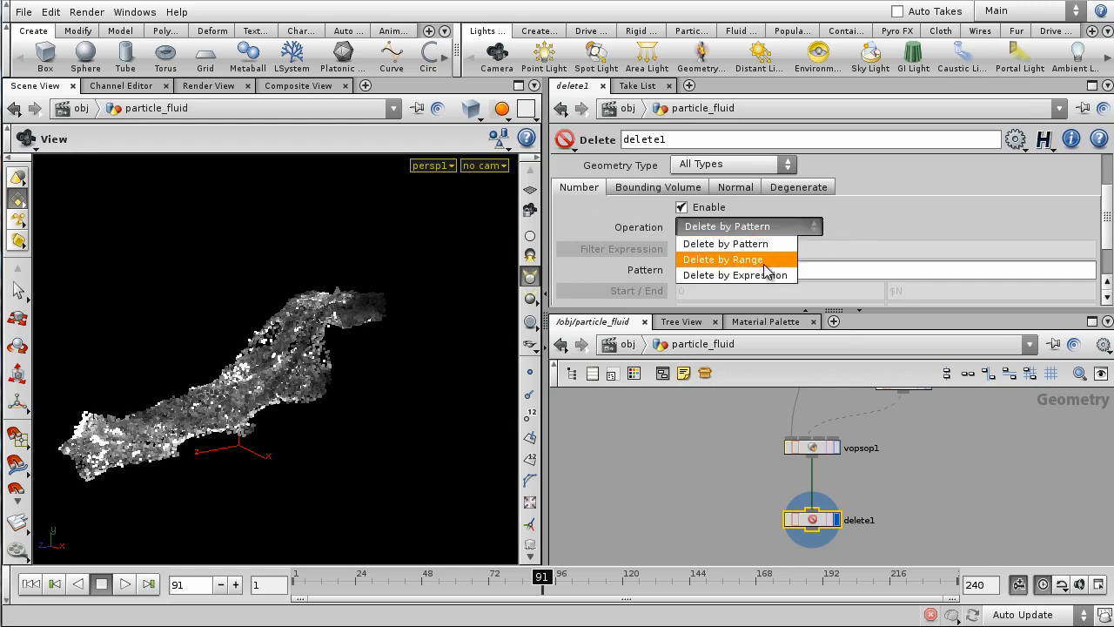
pyautogui.click(761, 273)
pyautogui.doubleClick(702, 248)
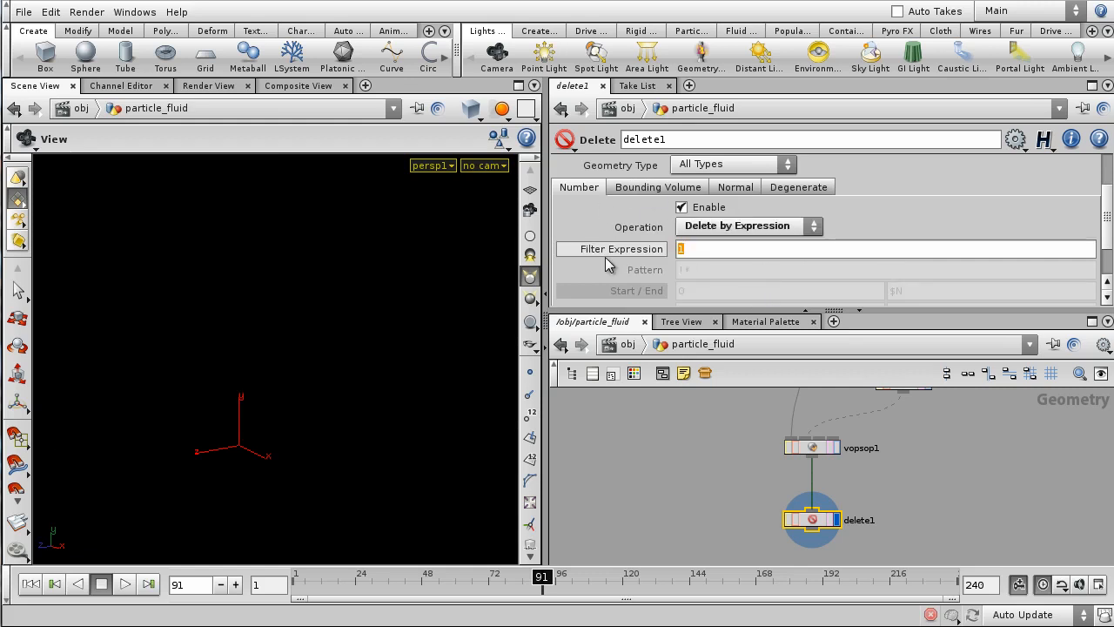
pyautogui.write('$CR')
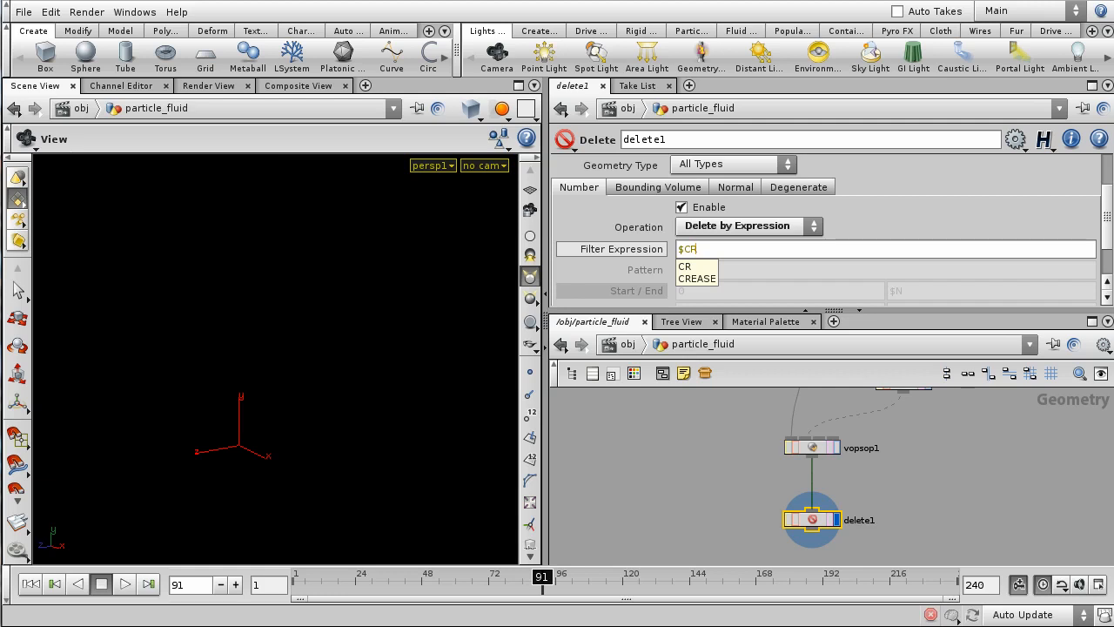
pyautogui.write('<')
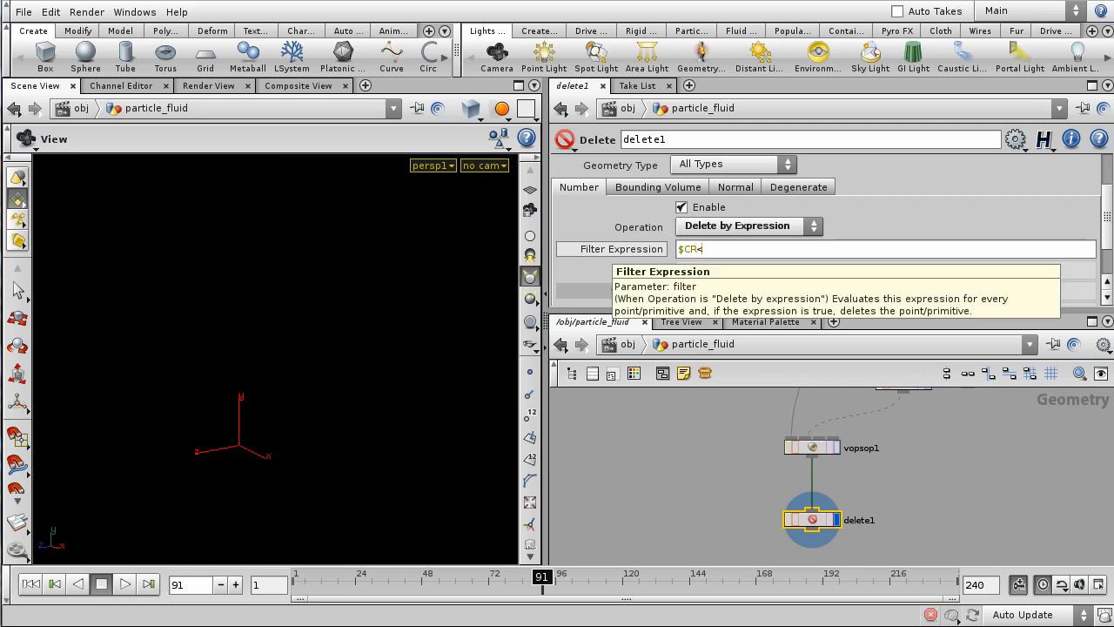
pyautogui.write('0.8')
pyautogui.press('Return')
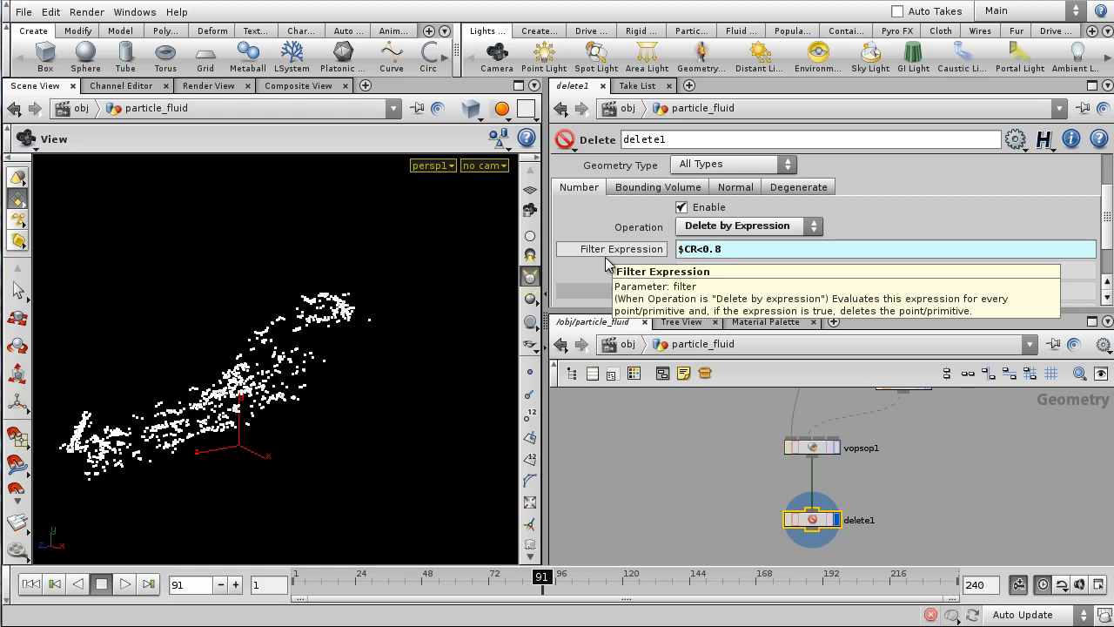
pyautogui.moveTo(264, 345); pyautogui.dragTo(623, 514)
pyautogui.click(836, 446)
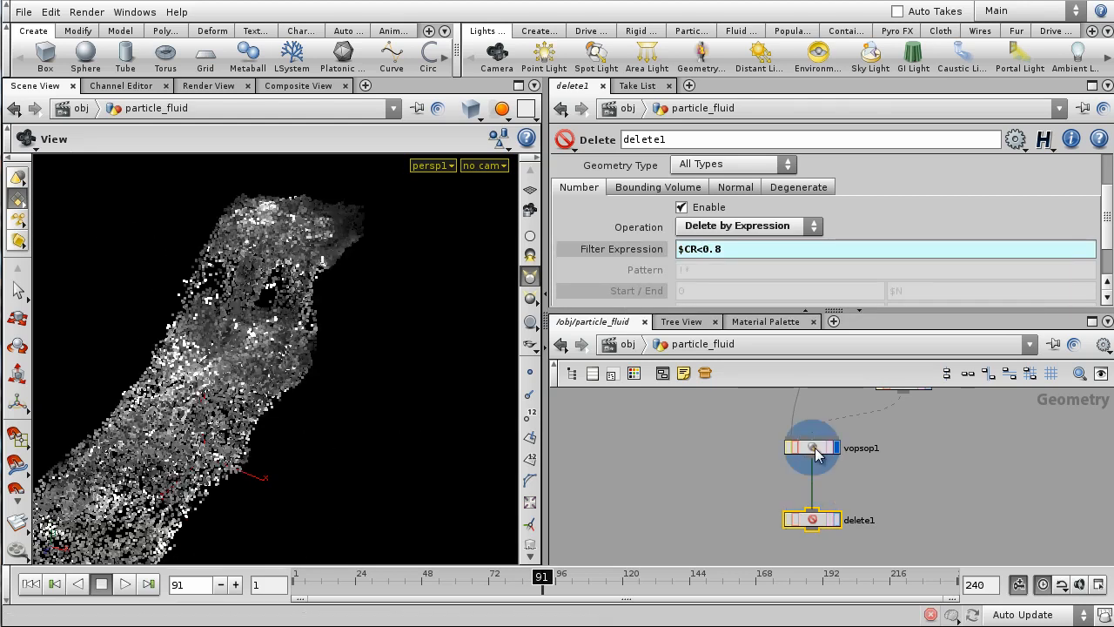
# - Compare vopsop1's output with delete1's, leaving delete1 displayed
pyautogui.click(812, 451)
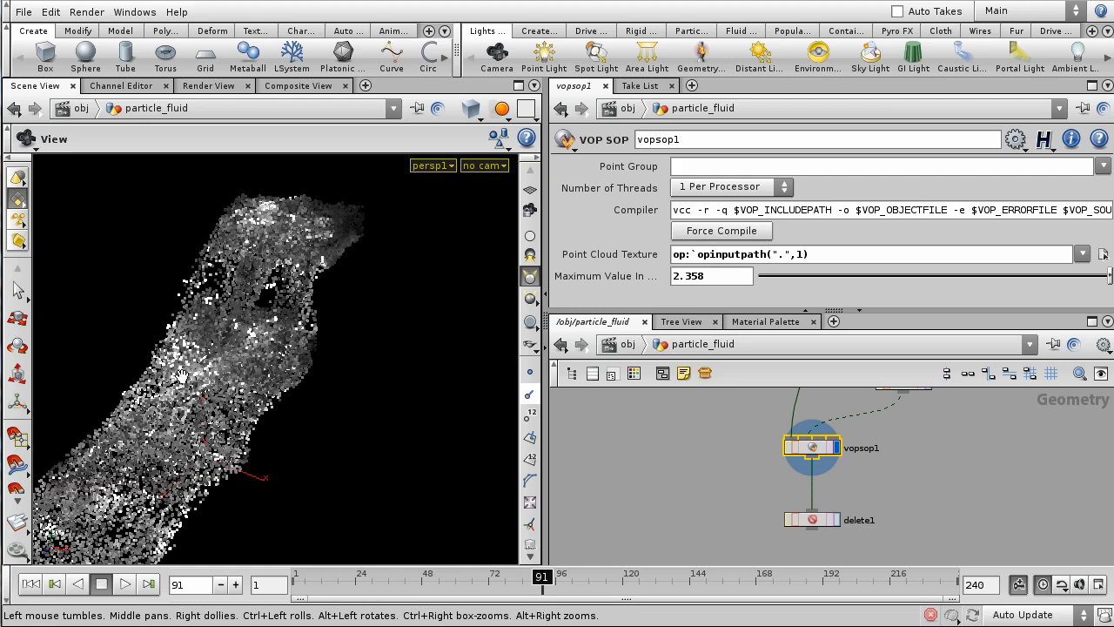
pyautogui.click(838, 520)
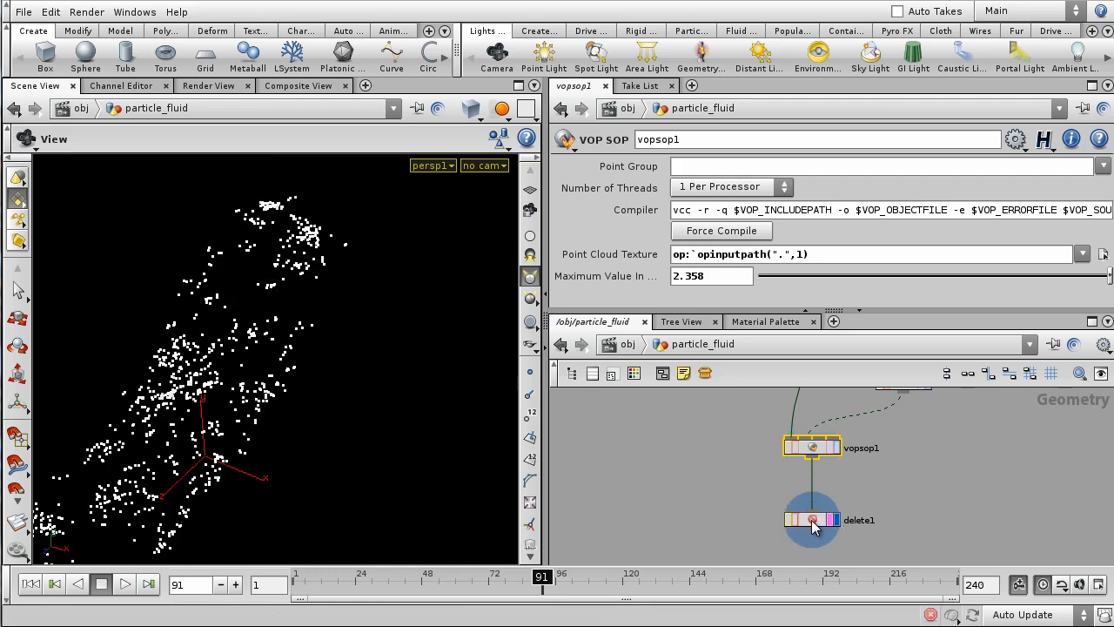
pyautogui.click(811, 519)
pyautogui.moveTo(255, 378); pyautogui.dragTo(348, 330)
# - Scrub the animation and orbit to see how the filtered particles change over time
pyautogui.moveTo(541, 576); pyautogui.dragTo(633, 581)
pyautogui.moveTo(275, 475); pyautogui.dragTo(415, 466)
pyautogui.moveTo(416, 465); pyautogui.dragTo(413, 409, button='right')
pyautogui.moveTo(413, 410); pyautogui.dragTo(406, 425)
pyautogui.moveTo(633, 576); pyautogui.dragTo(508, 591)
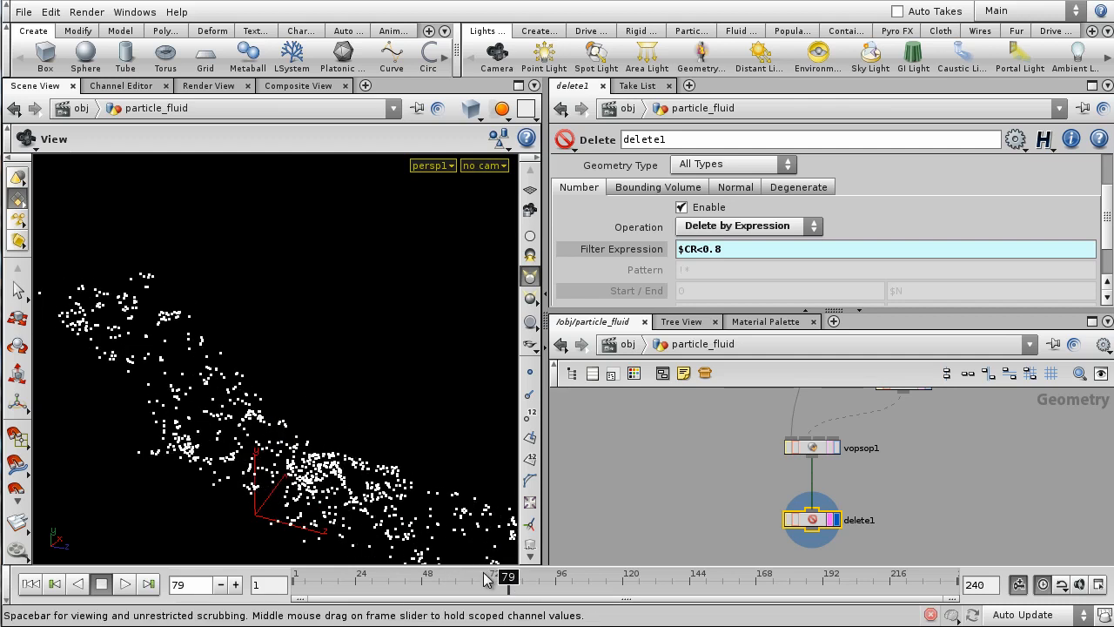
pyautogui.moveTo(504, 577); pyautogui.dragTo(461, 570)
pyautogui.moveTo(381, 333); pyautogui.dragTo(372, 369)
pyautogui.moveTo(428, 587); pyautogui.dragTo(349, 574)
# - Add a Null wired from delete1, rename it OUT_NewEmitters and display it
pyautogui.scroll(-6, 696, 467)
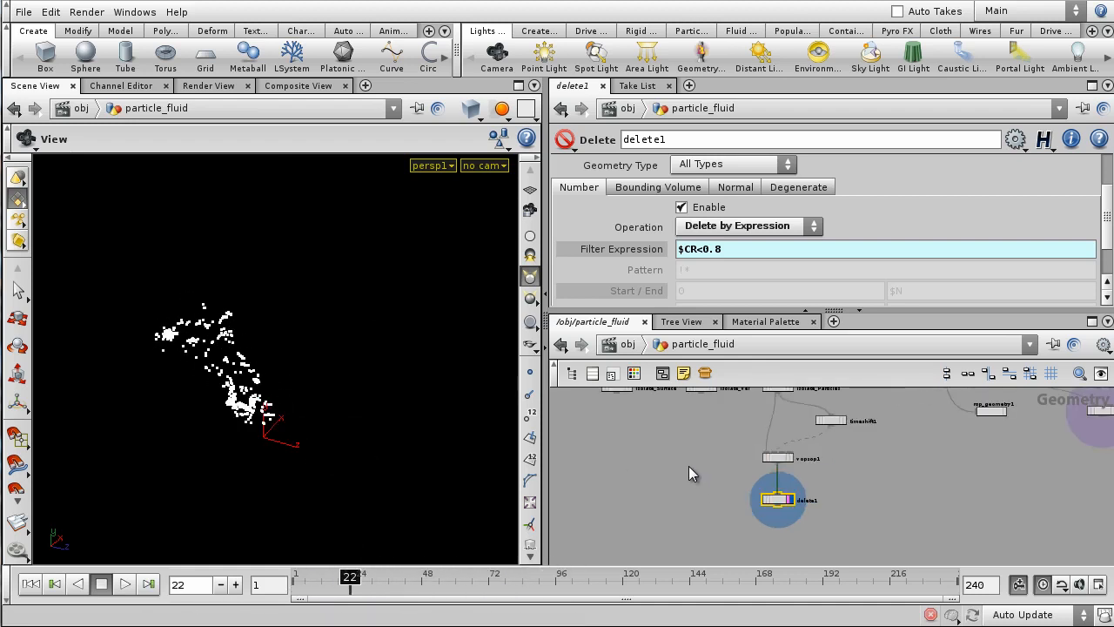
pyautogui.moveTo(670, 482); pyautogui.dragTo(686, 487, button='middle')
pyautogui.scroll(3, 741, 508)
pyautogui.moveTo(784, 501); pyautogui.dragTo(836, 563, button='middle')
pyautogui.scroll(-2, 839, 525)
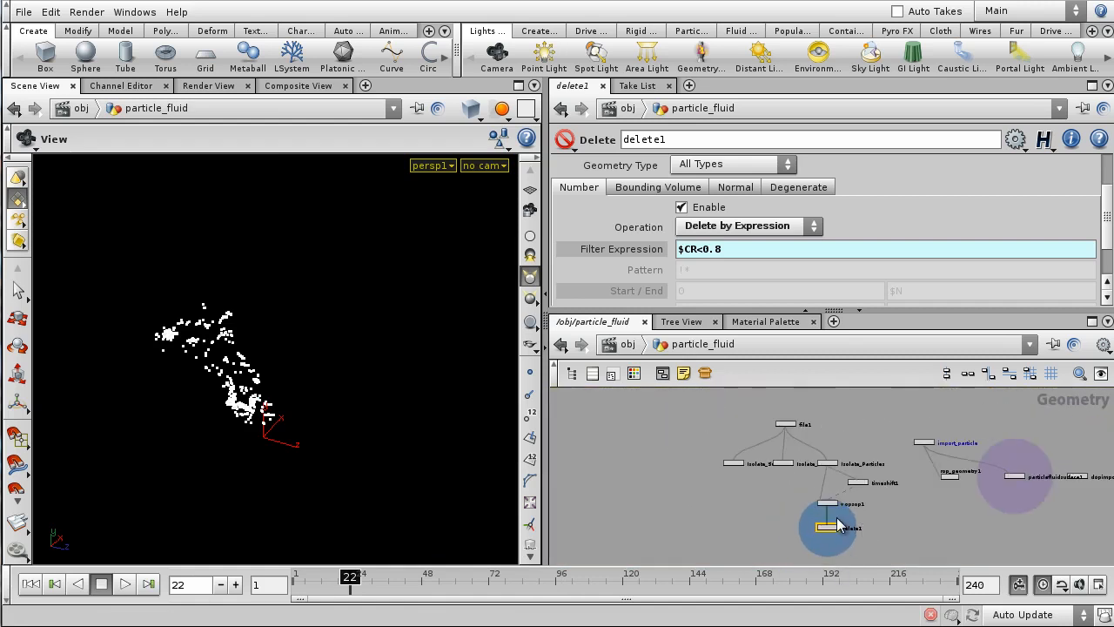
pyautogui.moveTo(758, 490); pyautogui.dragTo(713, 456, button='middle')
pyautogui.scroll(2, 761, 469)
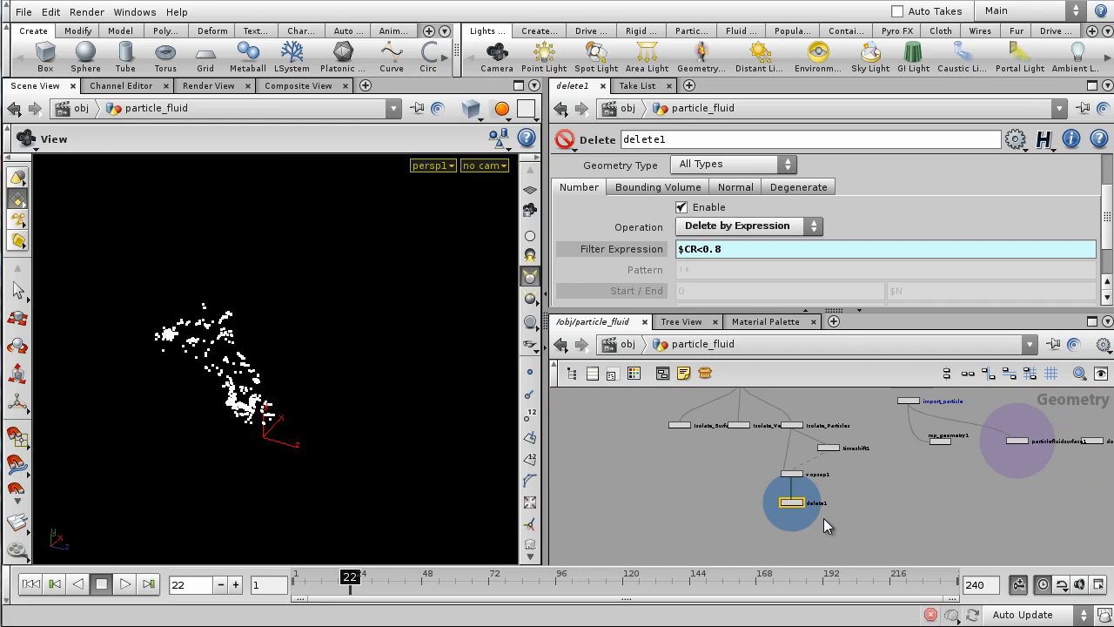
pyautogui.scroll(2, 814, 514)
pyautogui.moveTo(797, 530); pyautogui.dragTo(852, 508, button='middle')
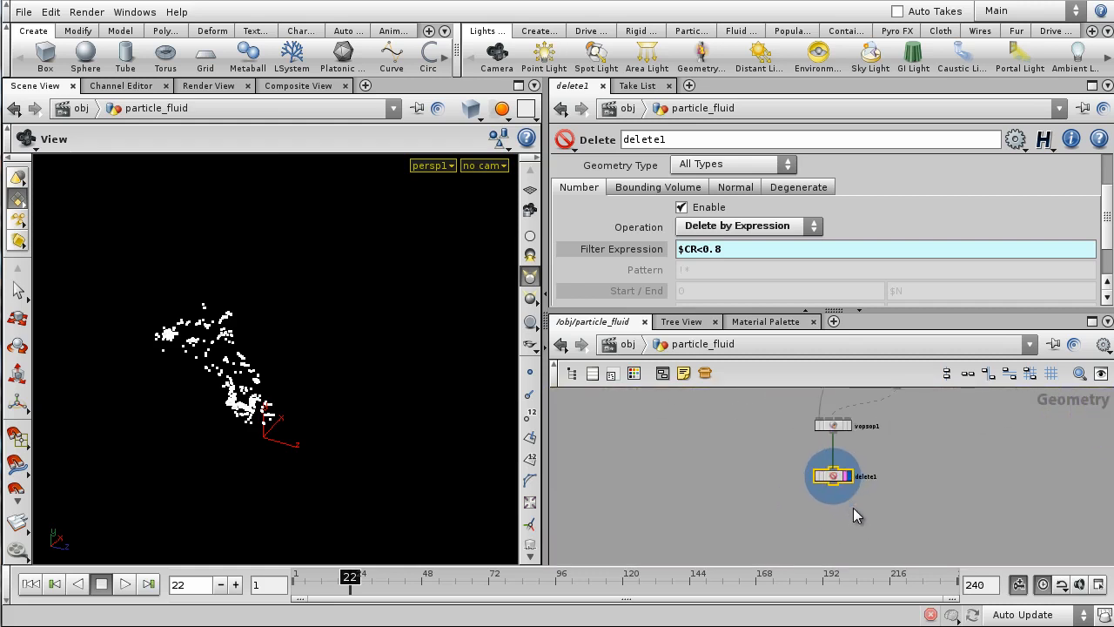
pyautogui.press('Tab')
pyautogui.write('null')
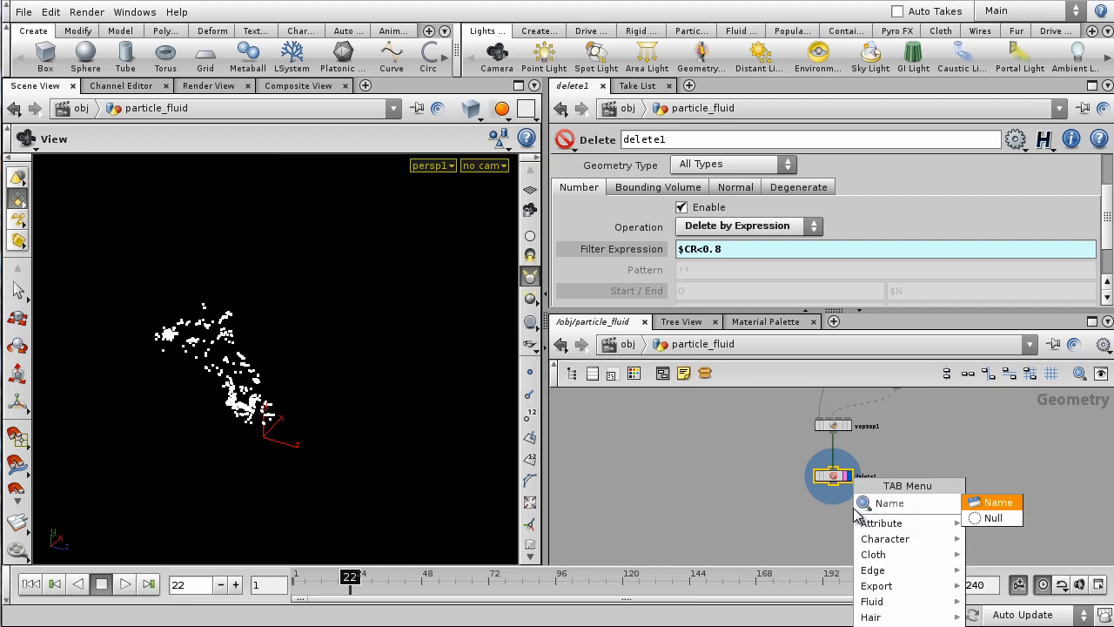
pyautogui.press('Return')
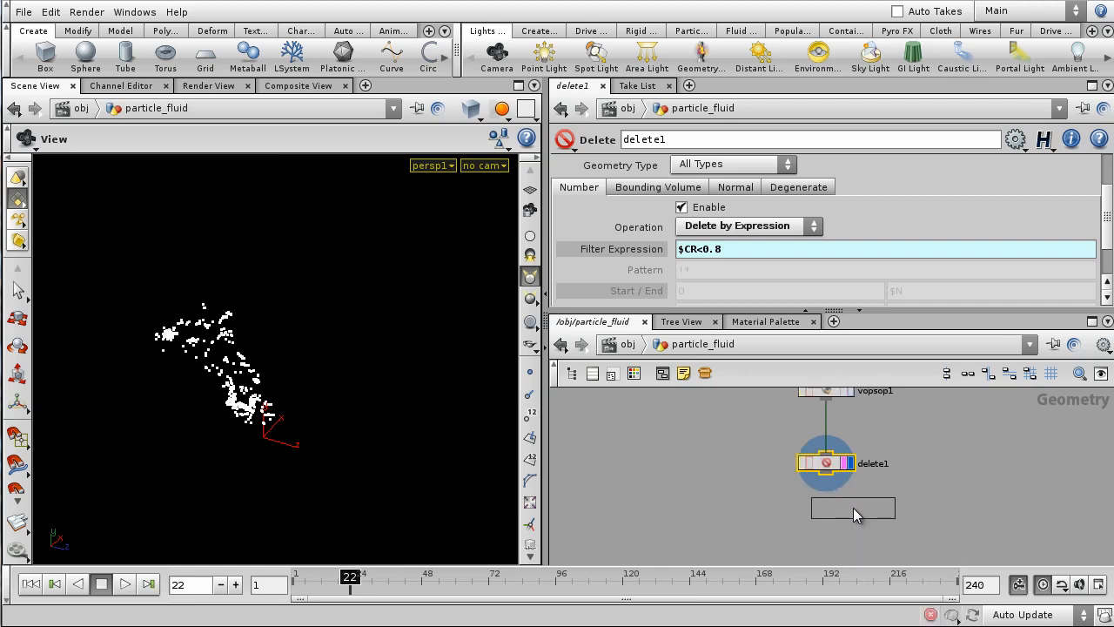
pyautogui.click(851, 508)
pyautogui.moveTo(831, 480); pyautogui.dragTo(823, 517)
pyautogui.doubleClick(865, 524)
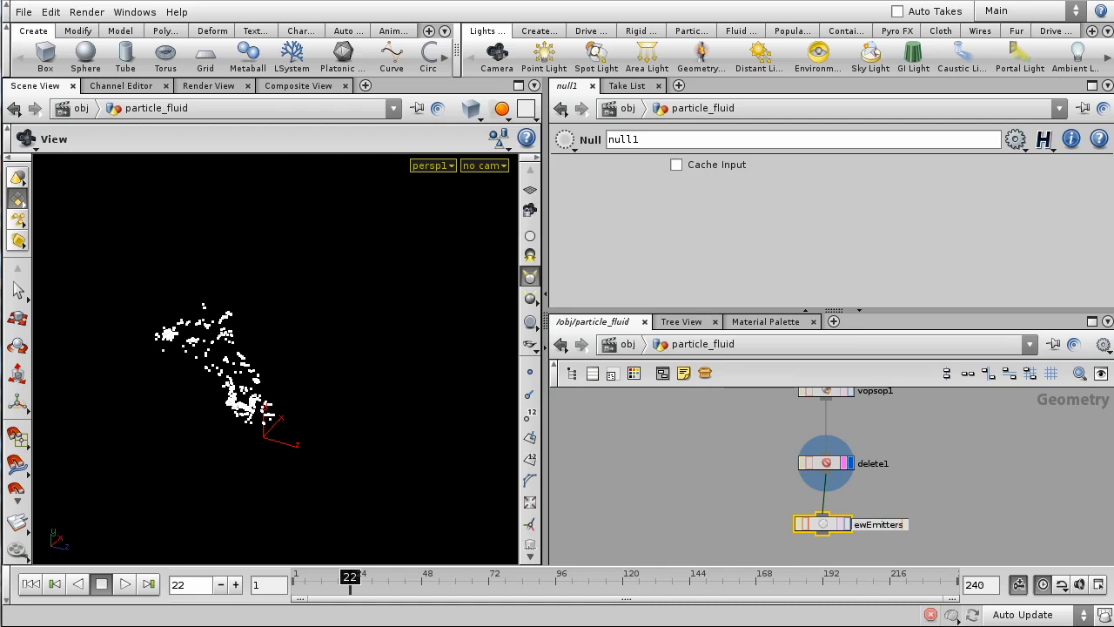
pyautogui.press('Return')
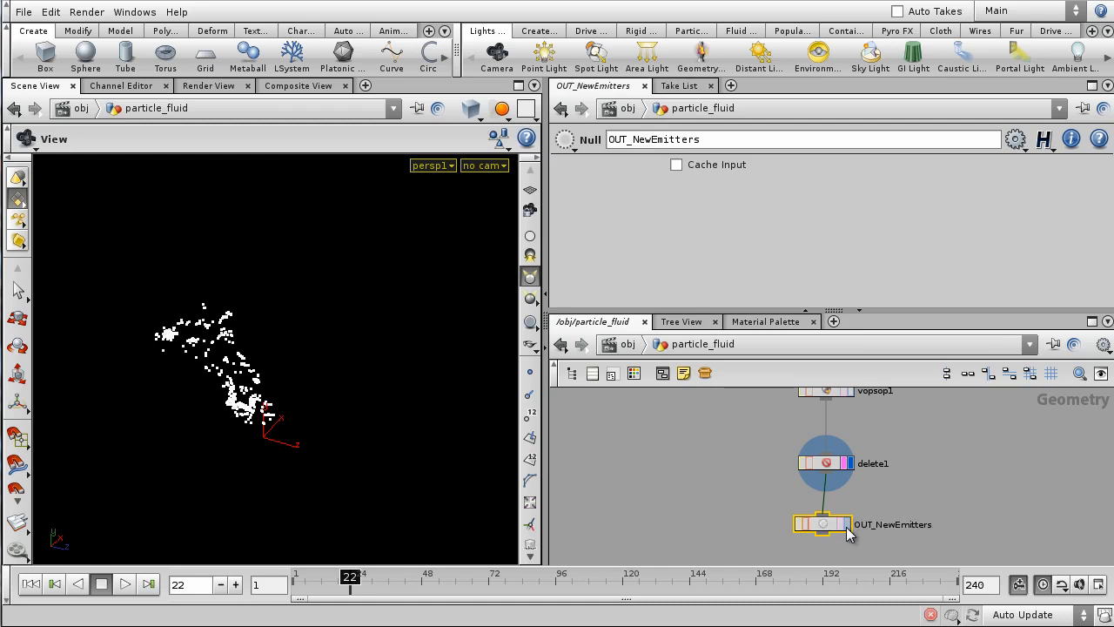
pyautogui.click(846, 525)
pyautogui.moveTo(820, 524); pyautogui.dragTo(824, 524)
# - Add a Null fed by Isolate_Vel and rename it OUT_Vel
pyautogui.moveTo(748, 422); pyautogui.dragTo(831, 500, button='middle')
pyautogui.moveTo(831, 470); pyautogui.dragTo(817, 495, button='right')
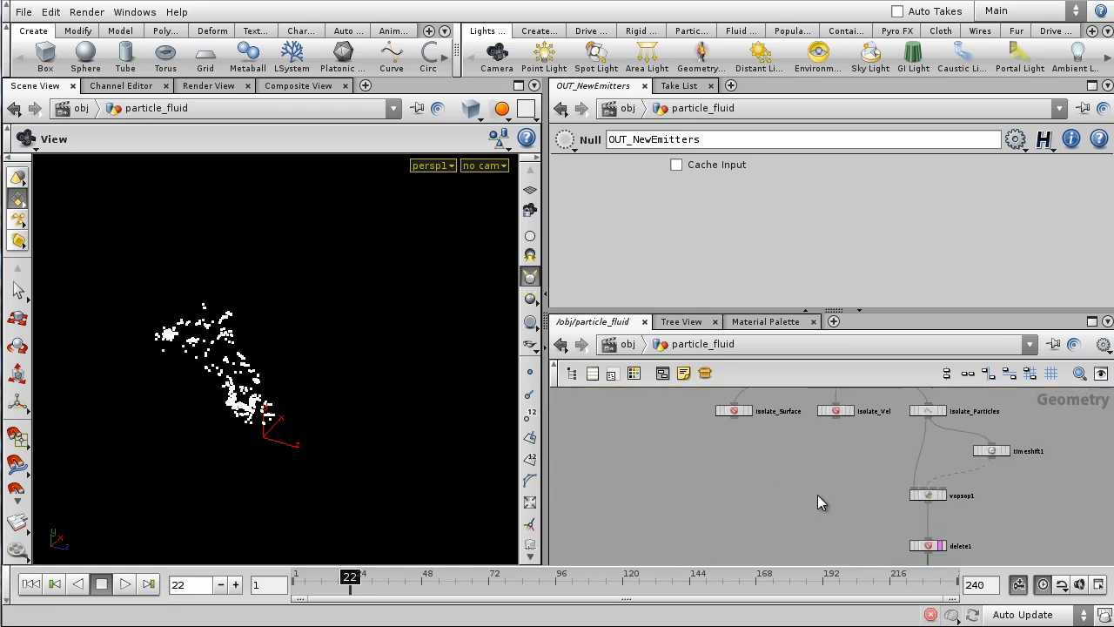
pyautogui.press('Tab')
pyautogui.write('null')
pyautogui.press('Return')
pyautogui.scroll(2, 882, 426)
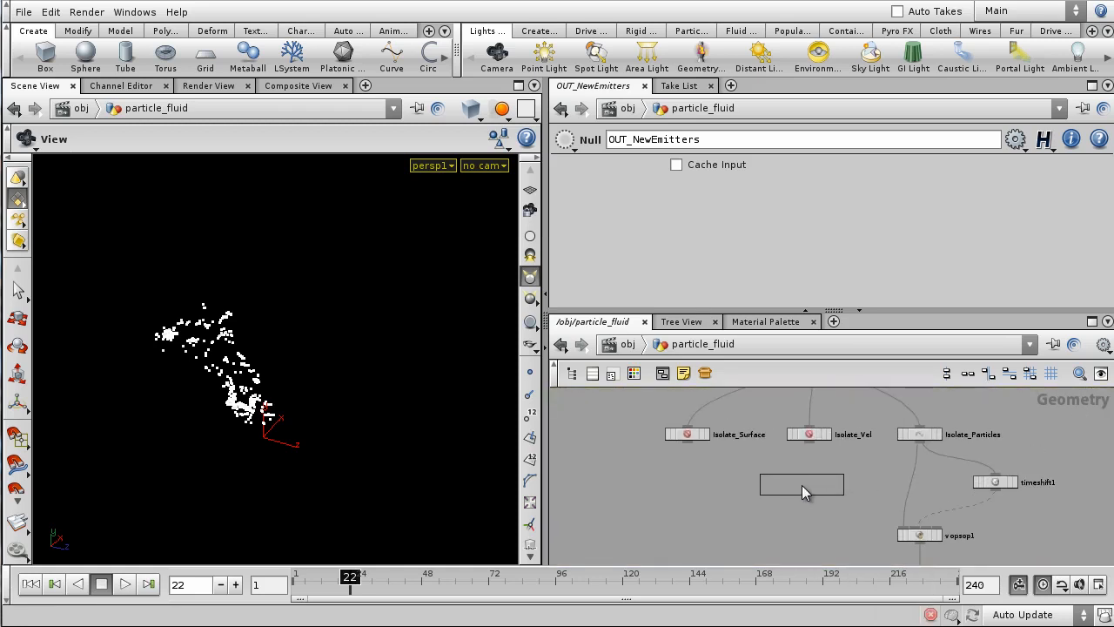
pyautogui.click(808, 485)
pyautogui.moveTo(810, 442); pyautogui.dragTo(823, 489)
pyautogui.doubleClick(840, 484)
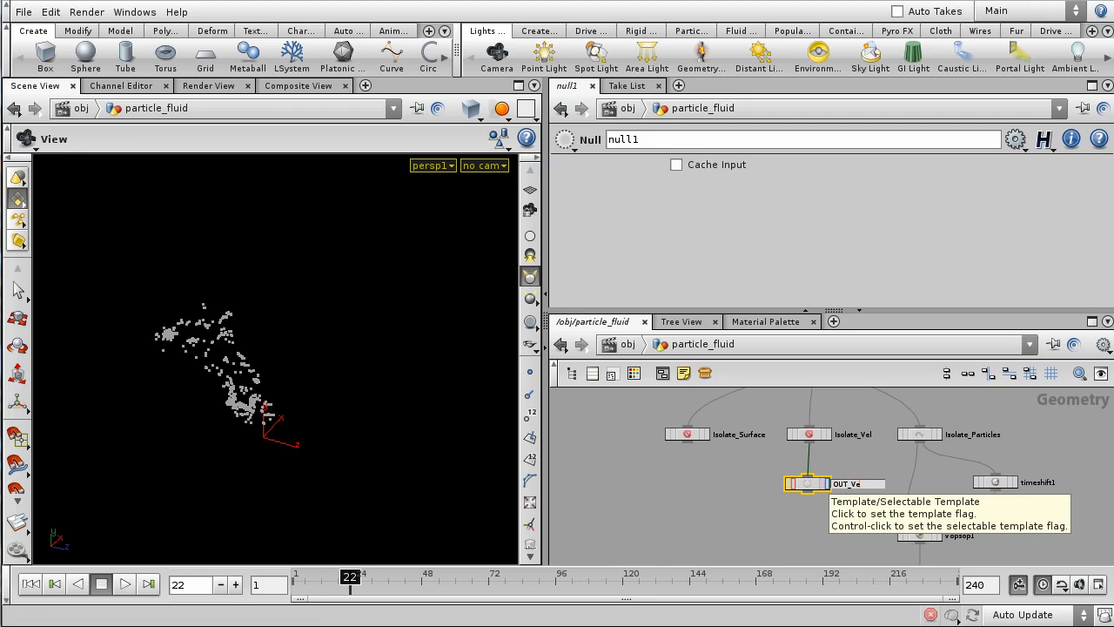
pyautogui.write('l')
pyautogui.press('Return')
# - Add a Null fed by Isolate_Surface and rename it OUT_Surface
pyautogui.press('Tab')
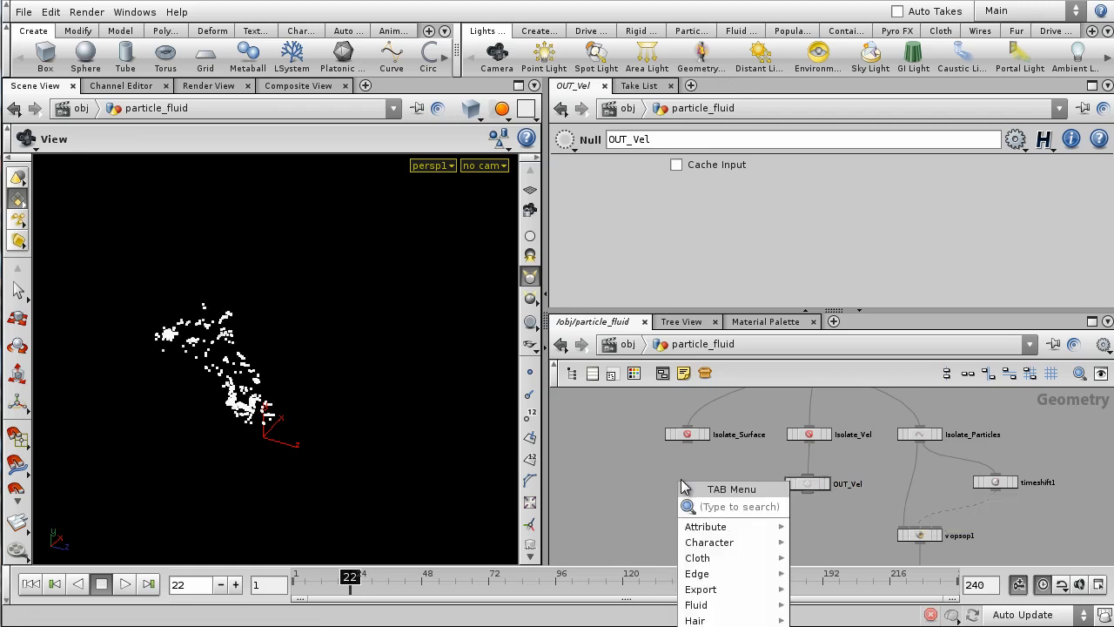
pyautogui.write('null')
pyautogui.press('Return')
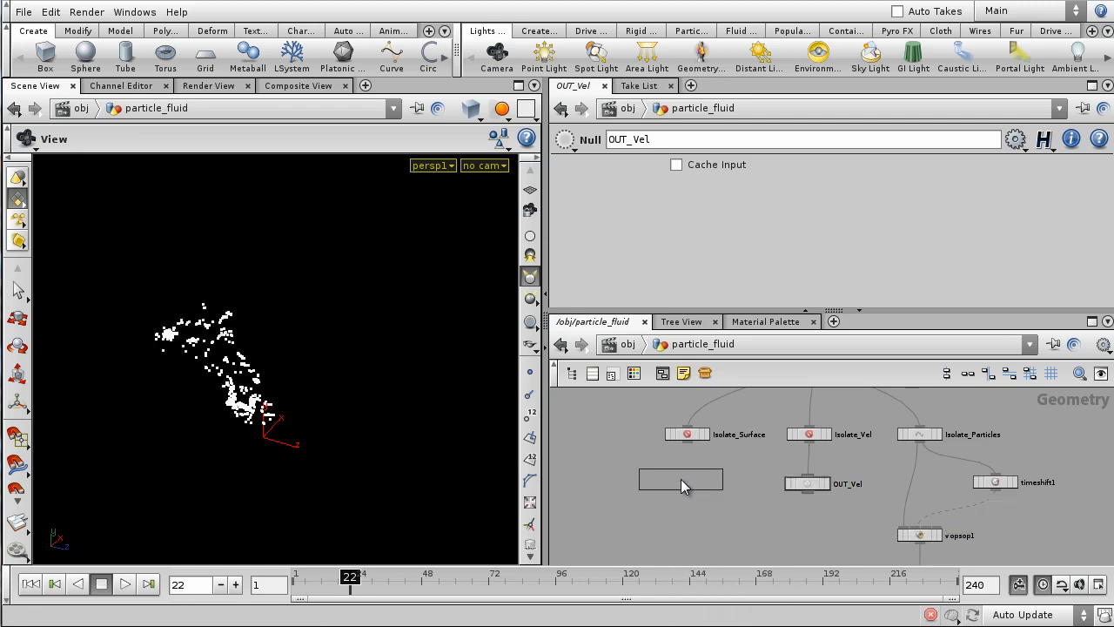
pyautogui.click(680, 479)
pyautogui.moveTo(687, 441); pyautogui.dragTo(679, 472)
pyautogui.doubleClick(712, 478)
pyautogui.write('OUT')
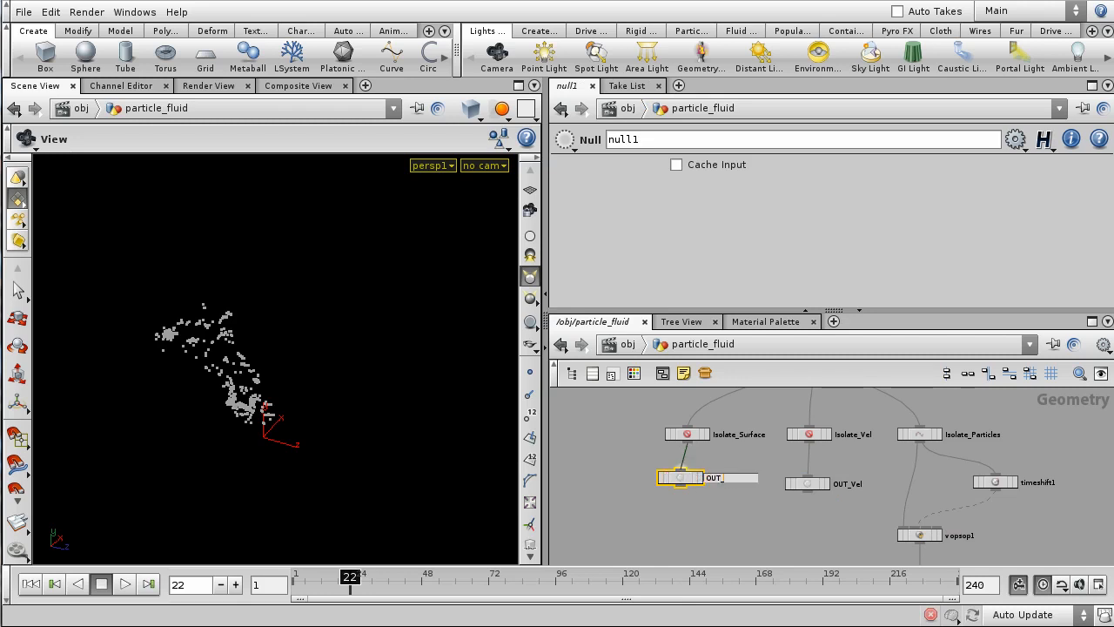
pyautogui.write('_Surface')
pyautogui.press('Return')
pyautogui.scroll(-6, 828, 521)
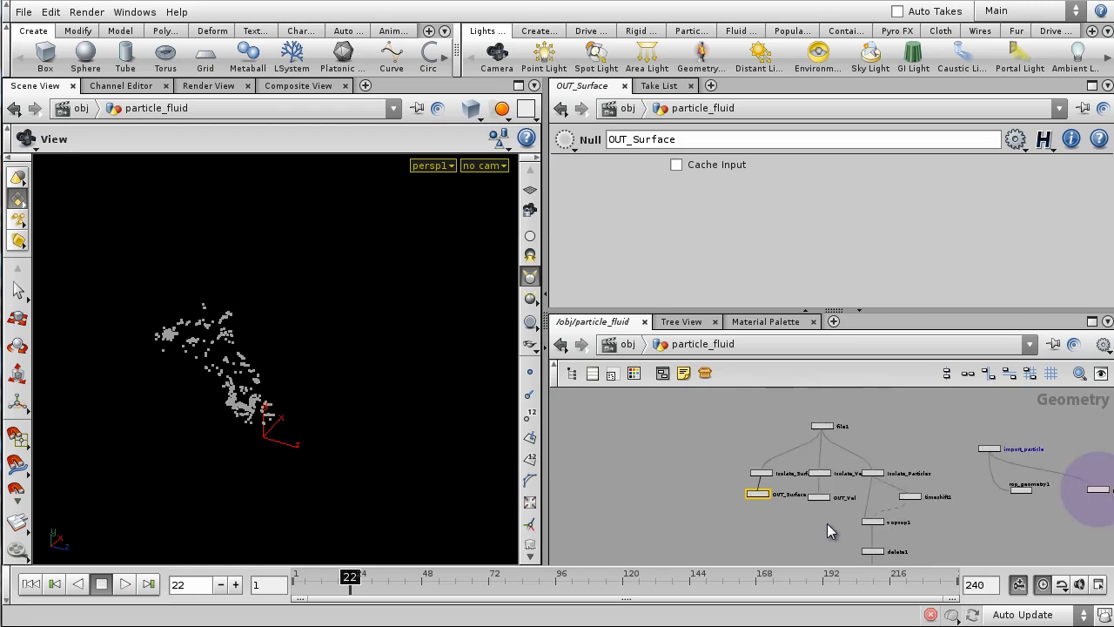
pyautogui.moveTo(945, 517); pyautogui.dragTo(842, 524, button='middle')
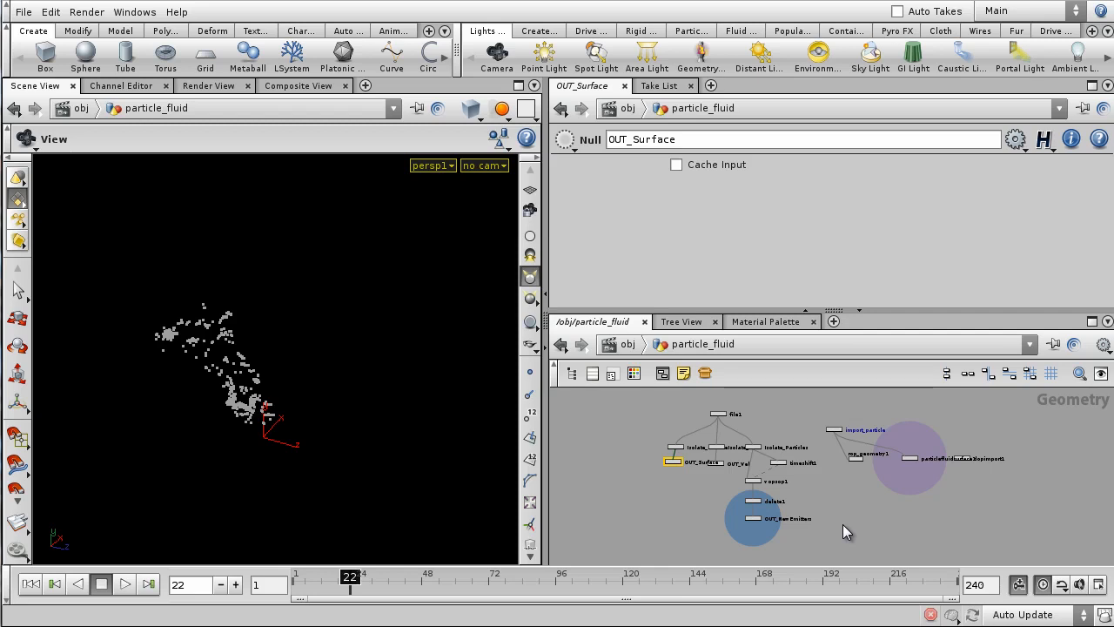
# - At object level, stack the four scene objects in one column and move them left
pyautogui.click(50, 11)
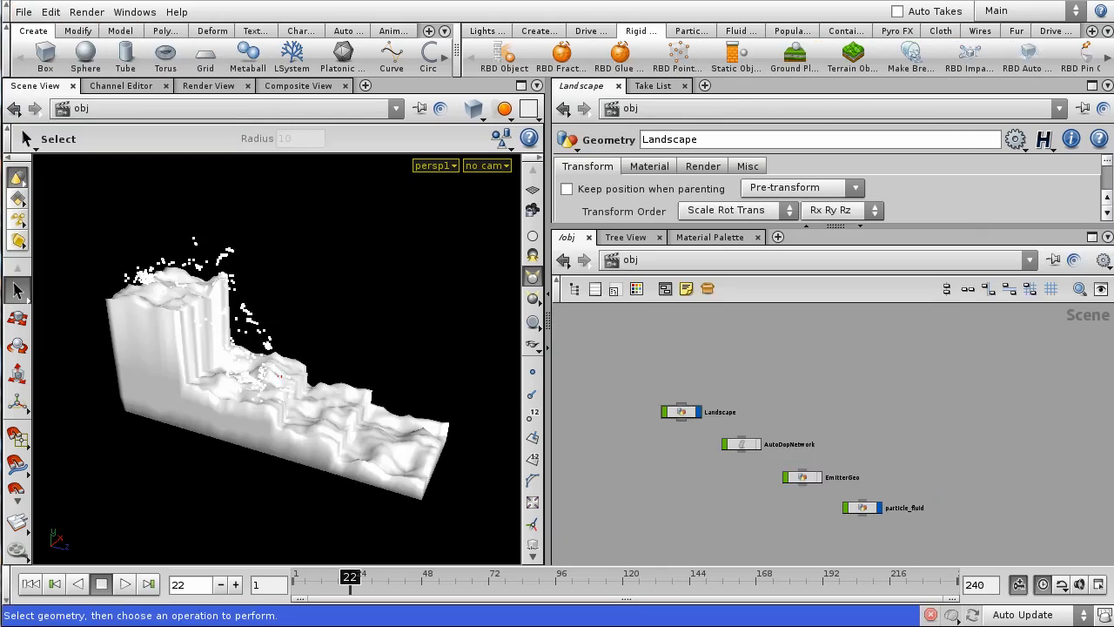
pyautogui.moveTo(633, 384); pyautogui.dragTo(916, 530)
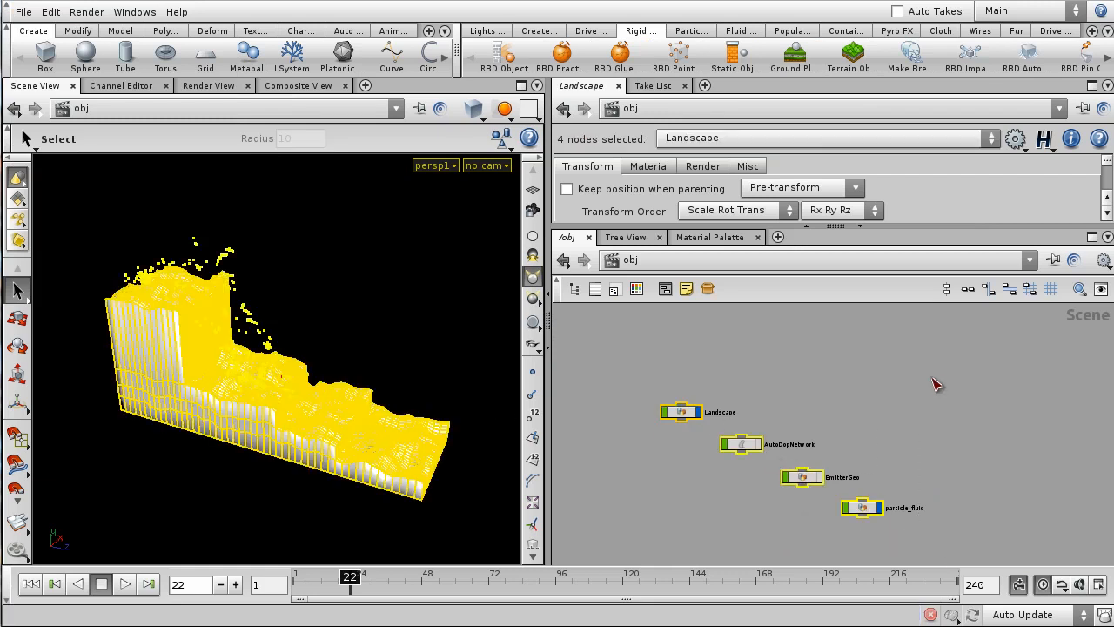
pyautogui.click(946, 290)
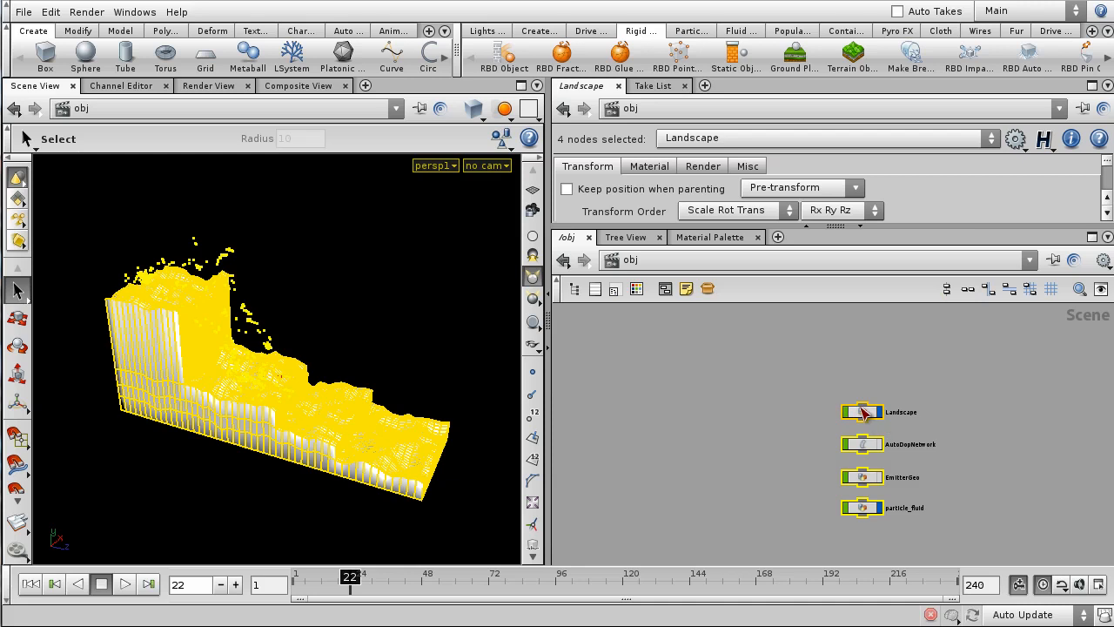
pyautogui.moveTo(867, 416); pyautogui.dragTo(648, 384)
pyautogui.click(825, 459)
pyautogui.scroll(2, 899, 416)
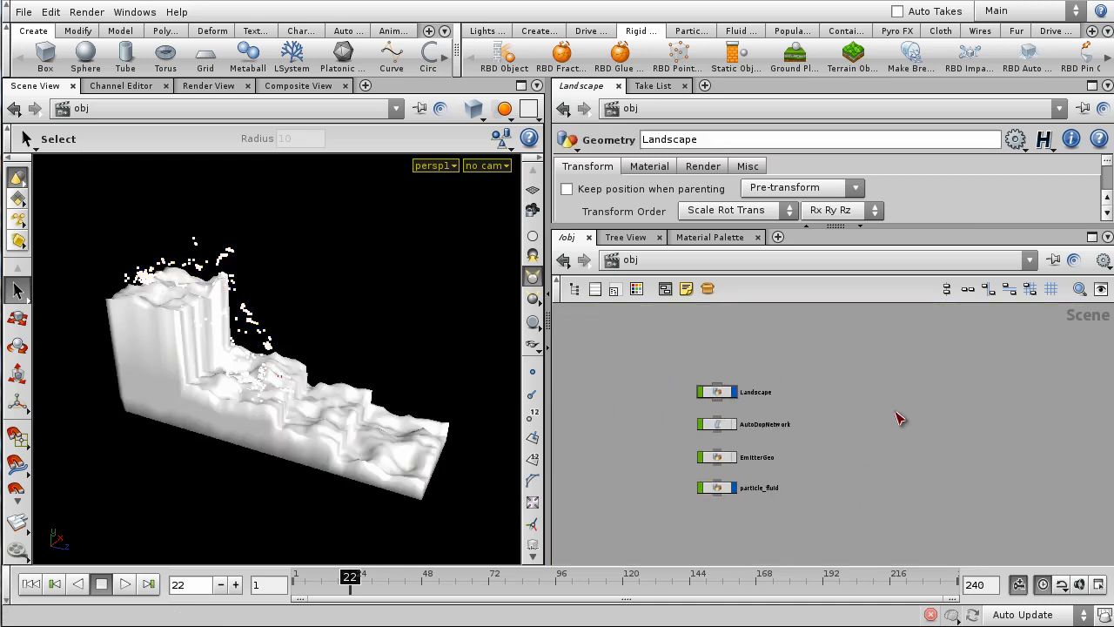
# - Place a DOP Network, rename dopnet1 to SpraySim, and dive inside it
pyautogui.press('Tab')
pyautogui.write('DOP Network')
pyautogui.press('Return')
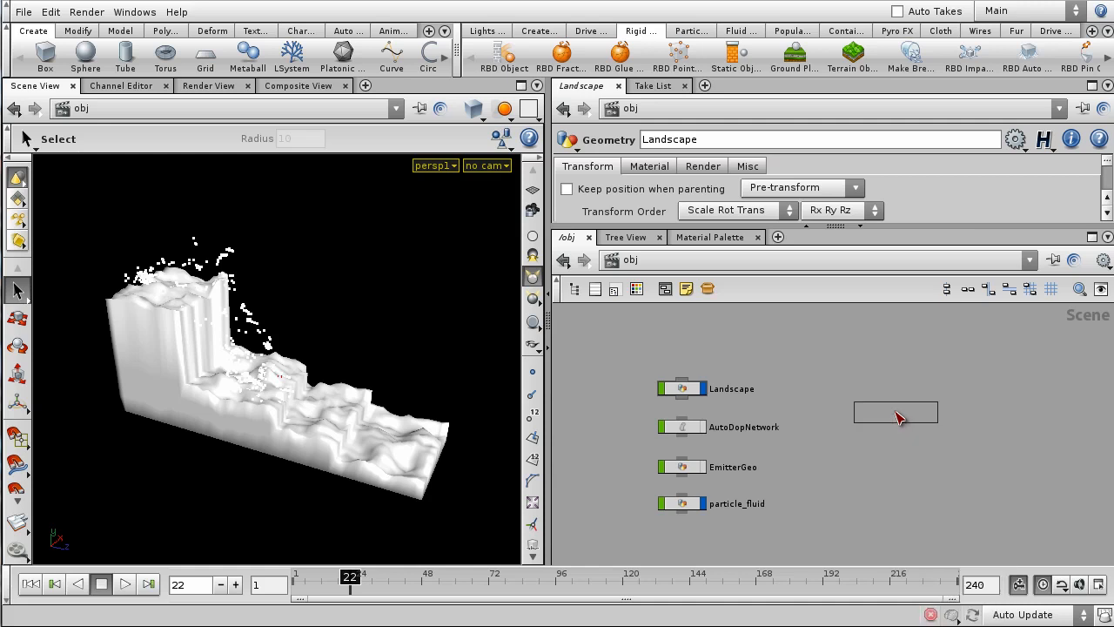
pyautogui.click(905, 411)
pyautogui.scroll(2, 949, 405)
pyautogui.doubleClick(947, 416)
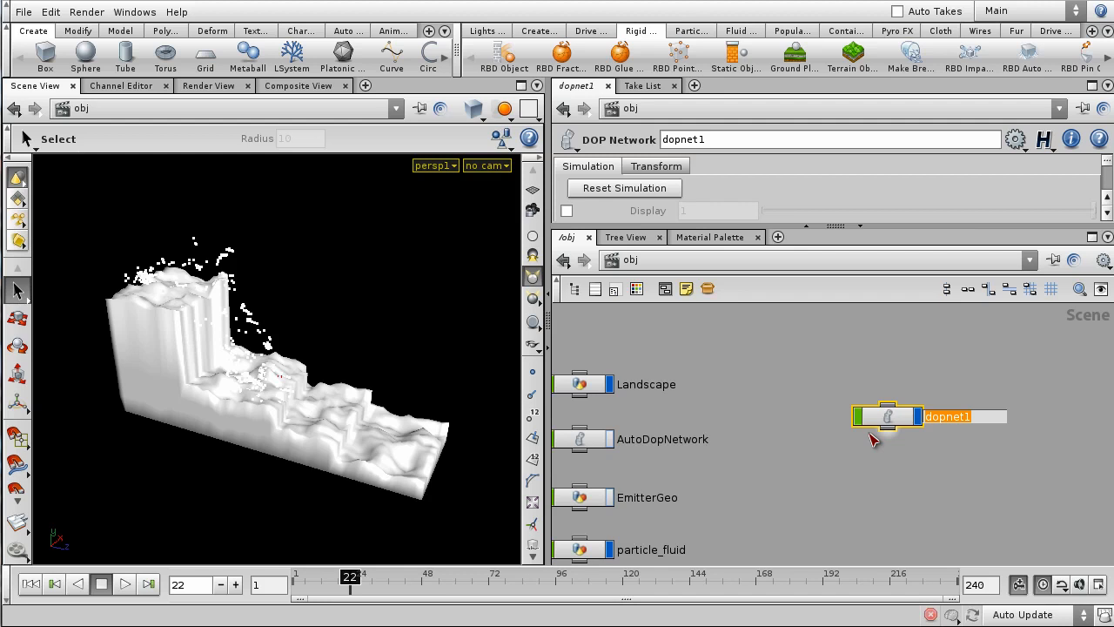
pyautogui.write('SpraySim')
pyautogui.press('Return')
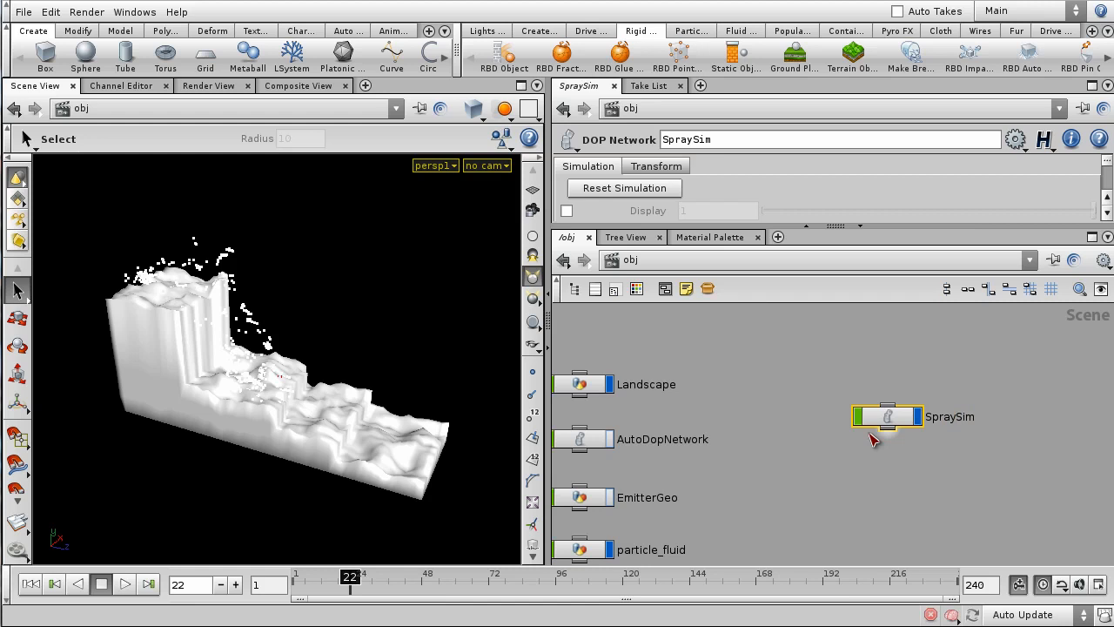
pyautogui.doubleClick(863, 410)
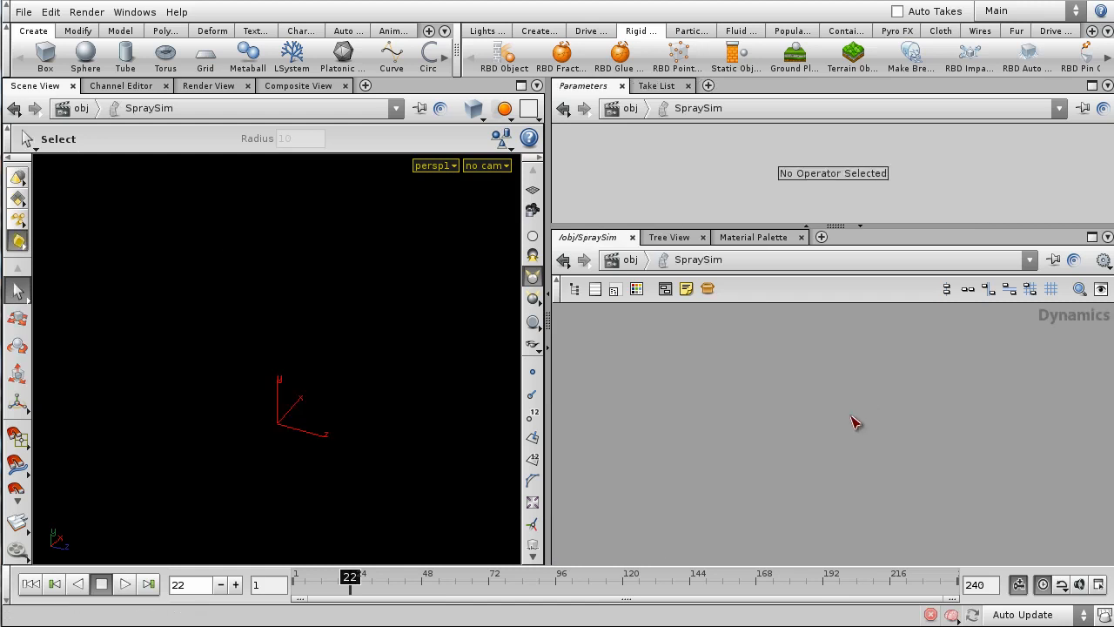
# - Rewind to frame 1 and place a popobject1 POP Object from the POP Network menu
pyautogui.click(30, 583)
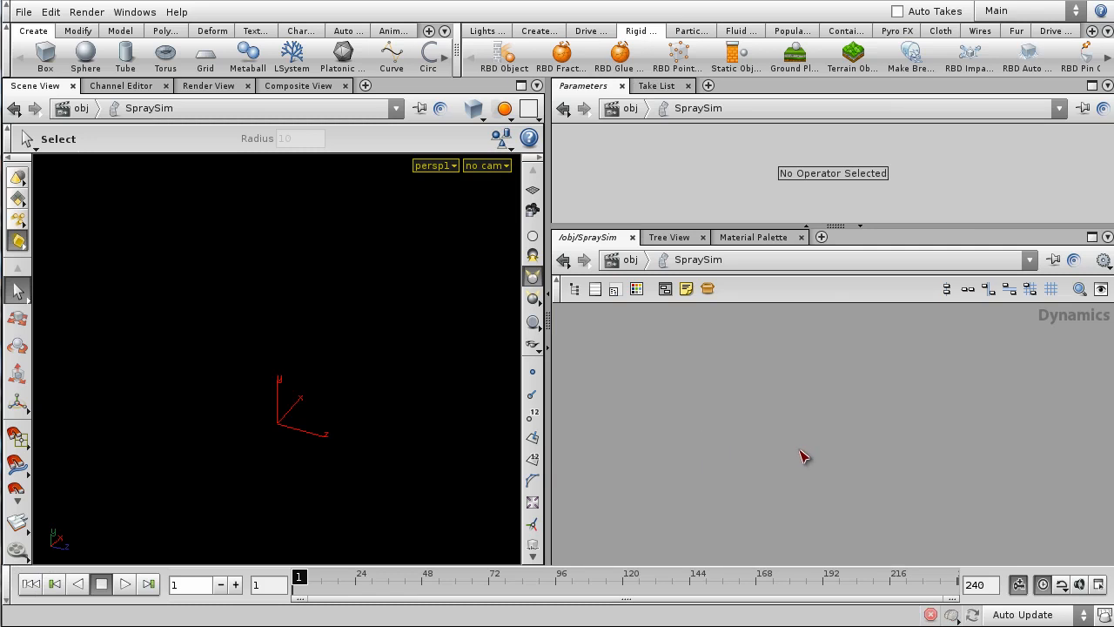
pyautogui.press('Tab')
pyautogui.write('Particle Fluid')
pyautogui.write('POP Network')
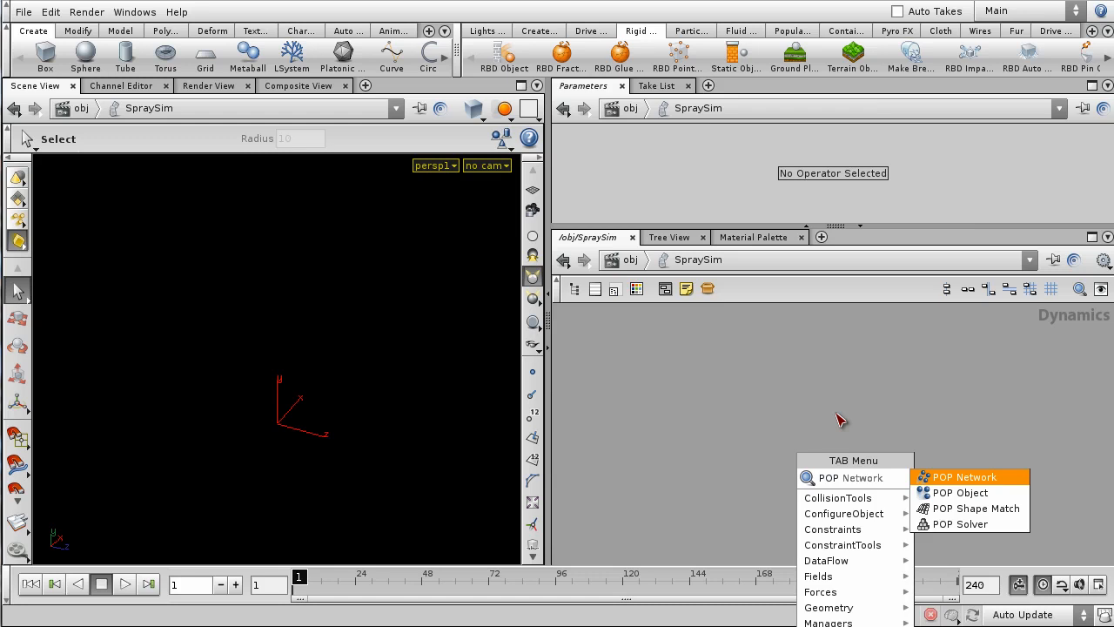
pyautogui.click(1003, 496)
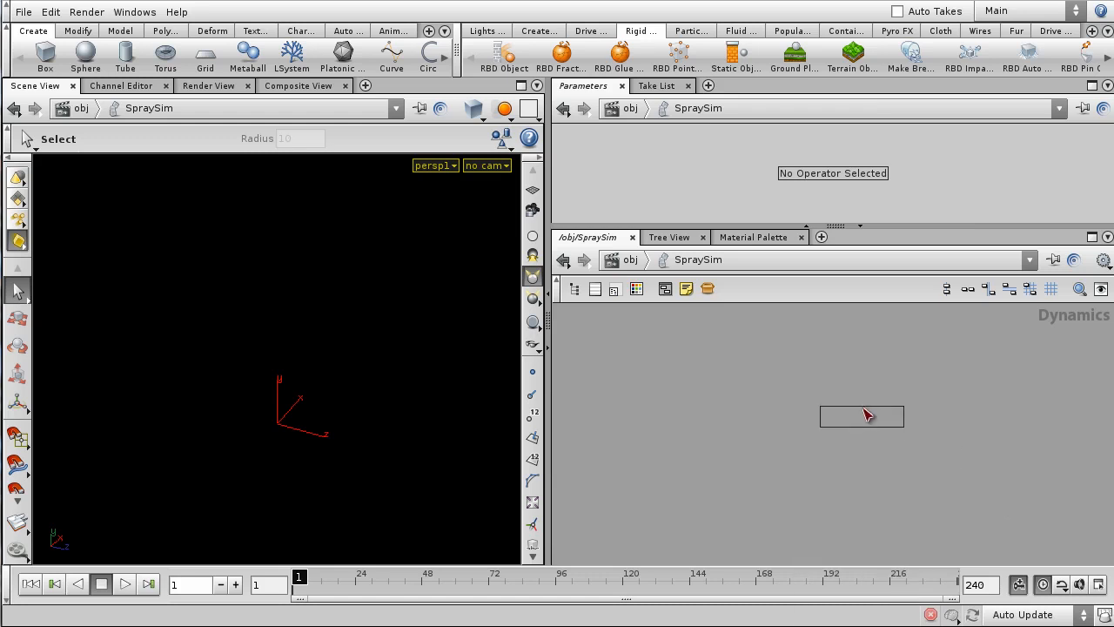
pyautogui.click(816, 370)
pyautogui.press('Tab')
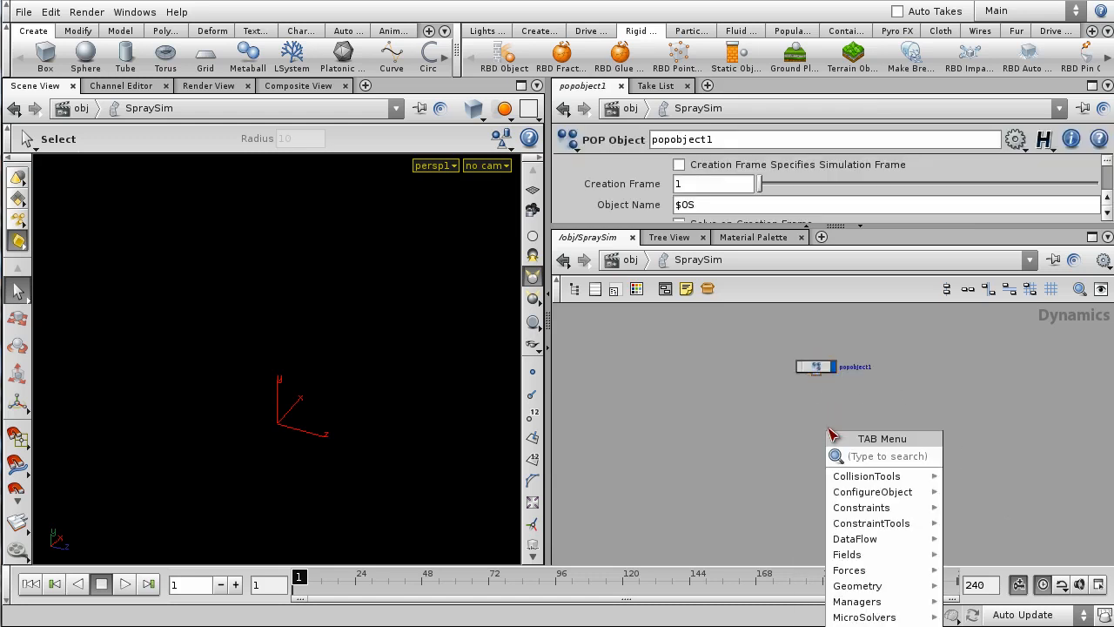
pyautogui.press('Escape')
pyautogui.press('p')
pyautogui.press('Tab')
pyautogui.write('p')
pyautogui.press('Escape')
# - Place a popsolver1 POP Solver below popobject1 and wire popobject1 into it
pyautogui.press('p')
pyautogui.press('Tab')
pyautogui.write('pop sol')
pyautogui.press('Return')
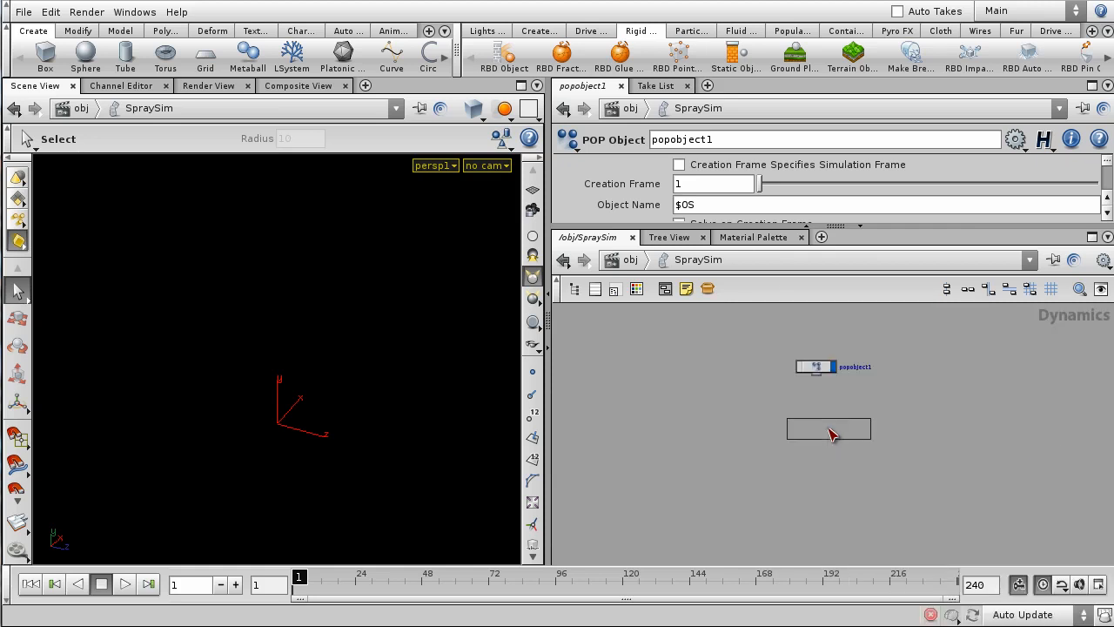
pyautogui.scroll(3, 830, 430)
pyautogui.click(807, 408)
pyautogui.moveTo(808, 335); pyautogui.dragTo(784, 399)
pyautogui.moveTo(900, 388); pyautogui.dragTo(911, 466, button='middle')
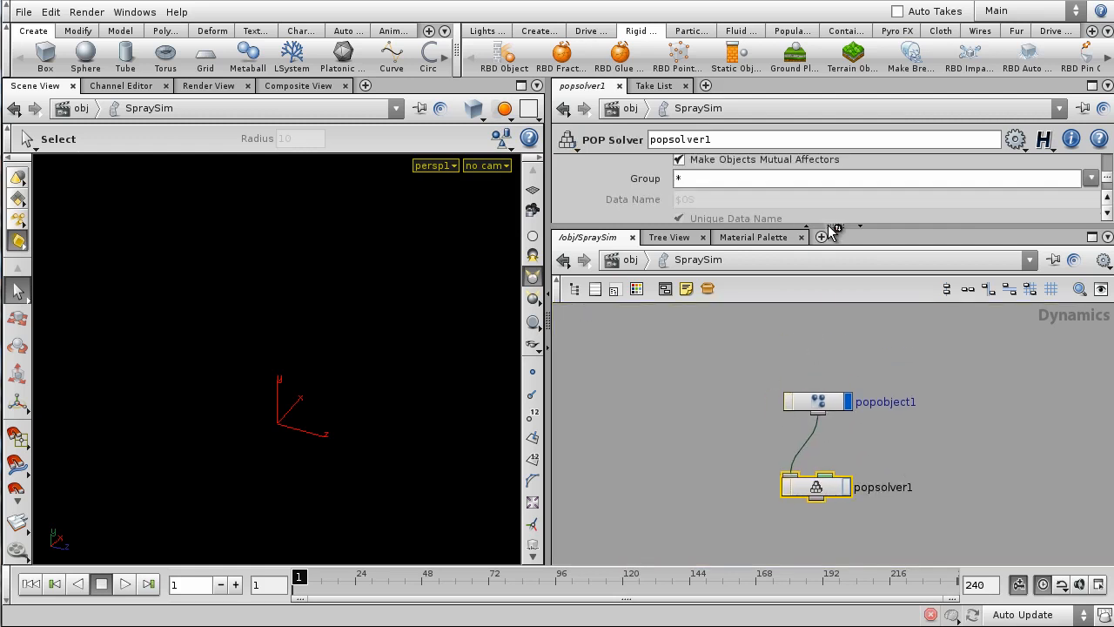
# - Turn off Use External POP on popsolver1
pyautogui.moveTo(828, 225); pyautogui.dragTo(831, 342)
pyautogui.scroll(6, 881, 240)
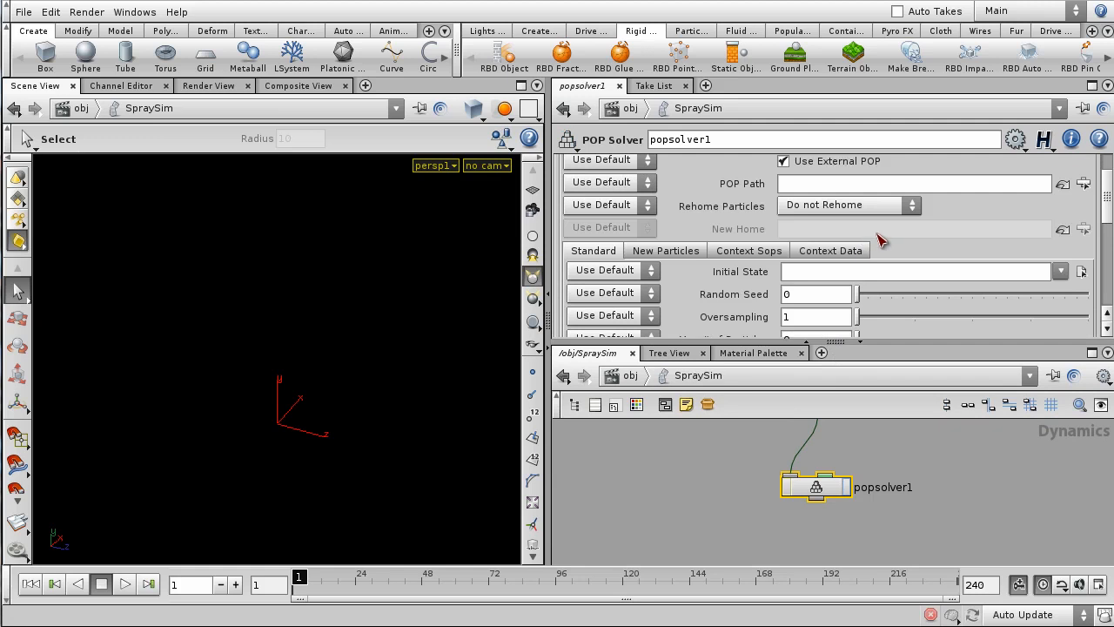
pyautogui.scroll(2, 892, 265)
pyautogui.scroll(-1, 914, 252)
pyautogui.scroll(-2, 964, 466)
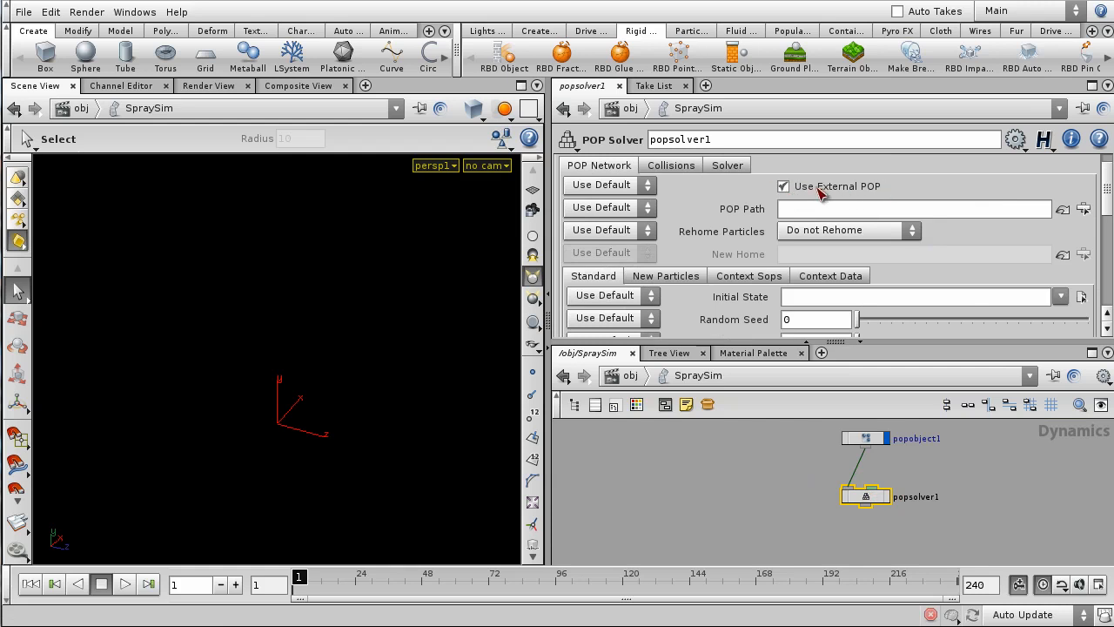
pyautogui.click(783, 186)
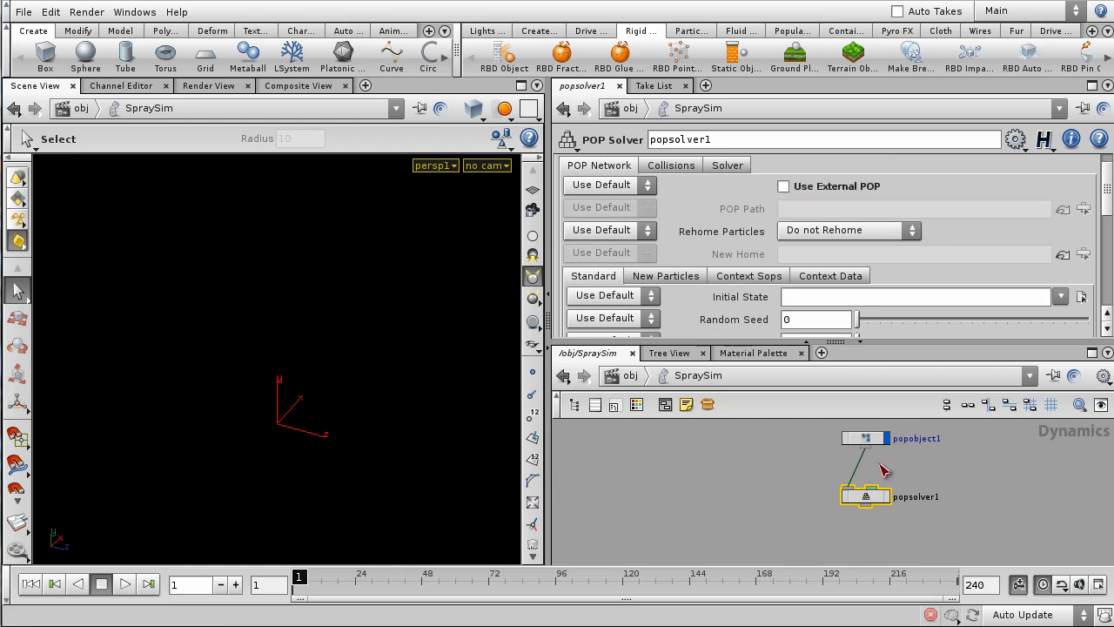
# - Inside popsolver1, create a source1 Source POP and move it into place
pyautogui.doubleClick(865, 497)
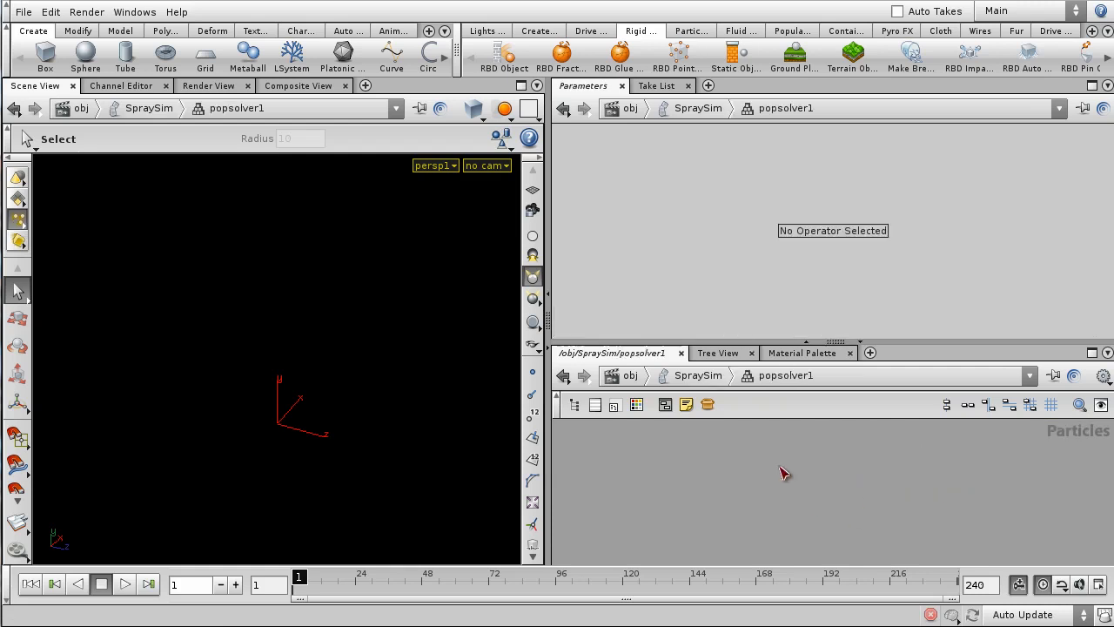
pyautogui.moveTo(883, 344); pyautogui.dragTo(883, 231)
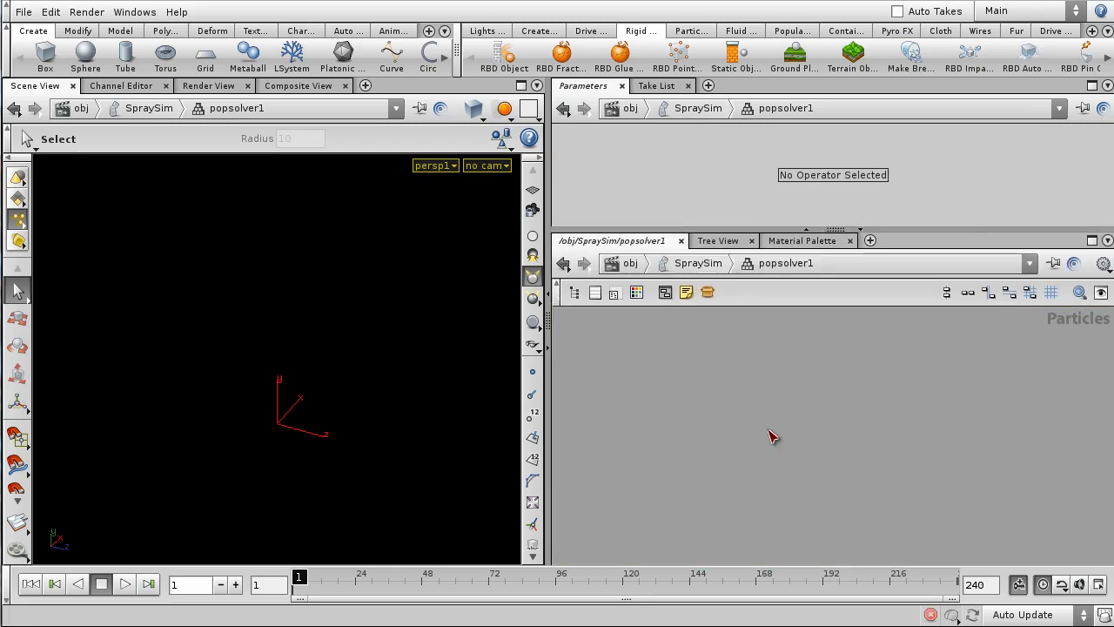
pyautogui.press('Tab')
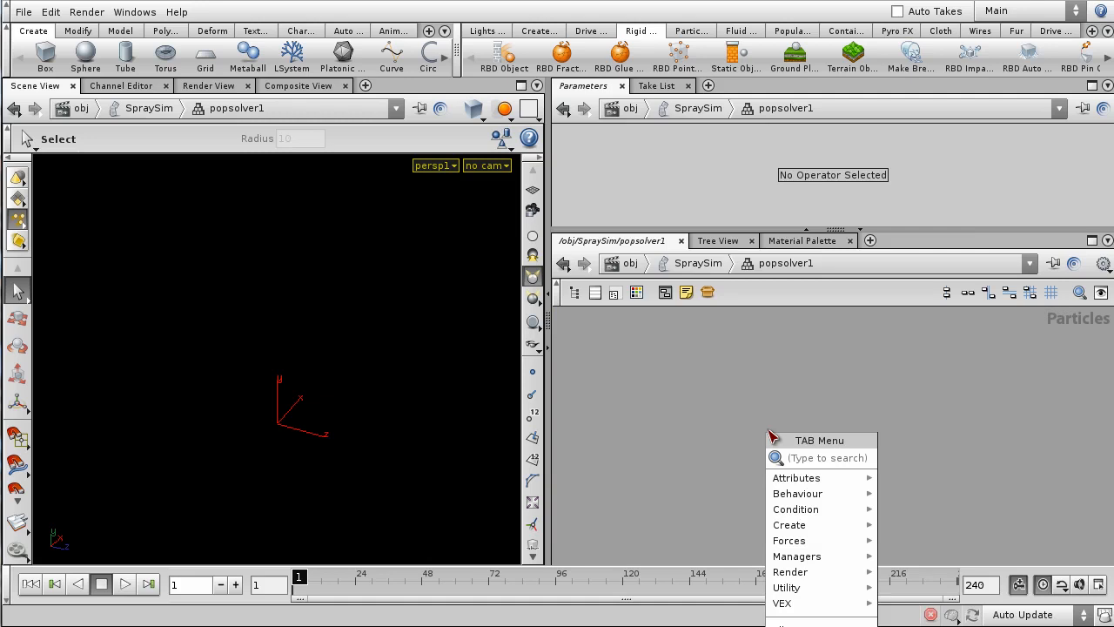
pyautogui.press('Escape')
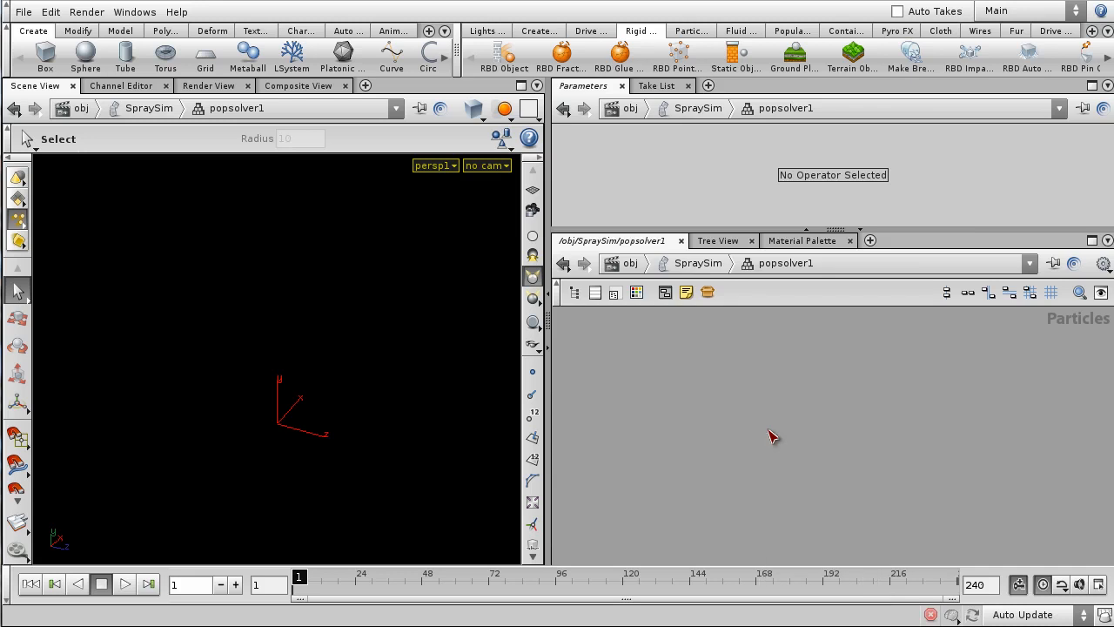
pyautogui.press('Tab')
pyautogui.write('source')
pyautogui.press('Return')
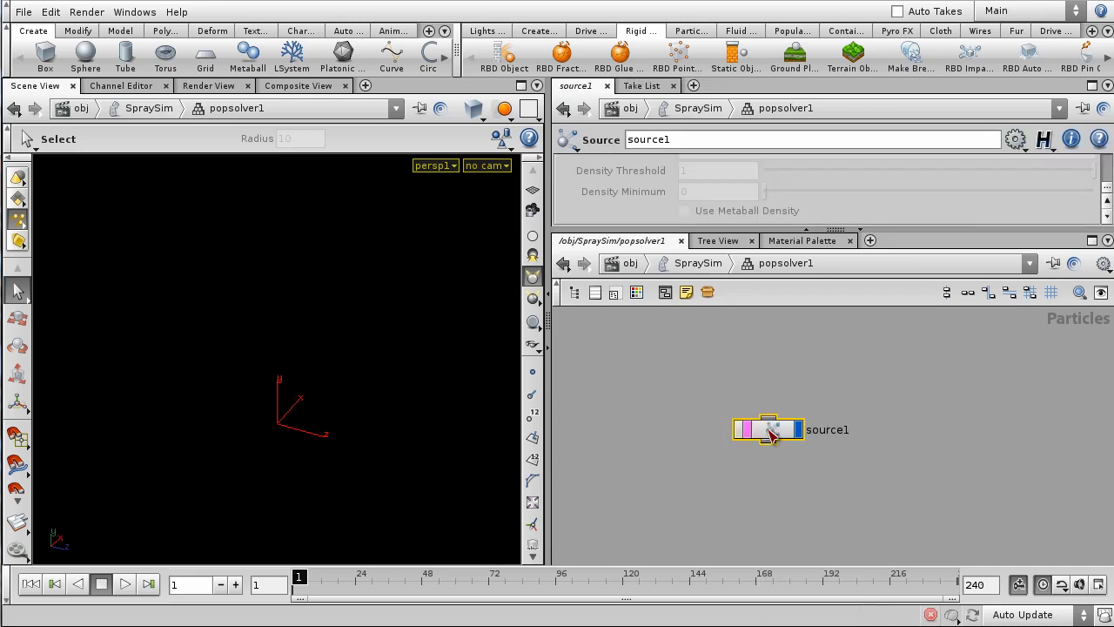
pyautogui.moveTo(770, 433); pyautogui.dragTo(802, 397)
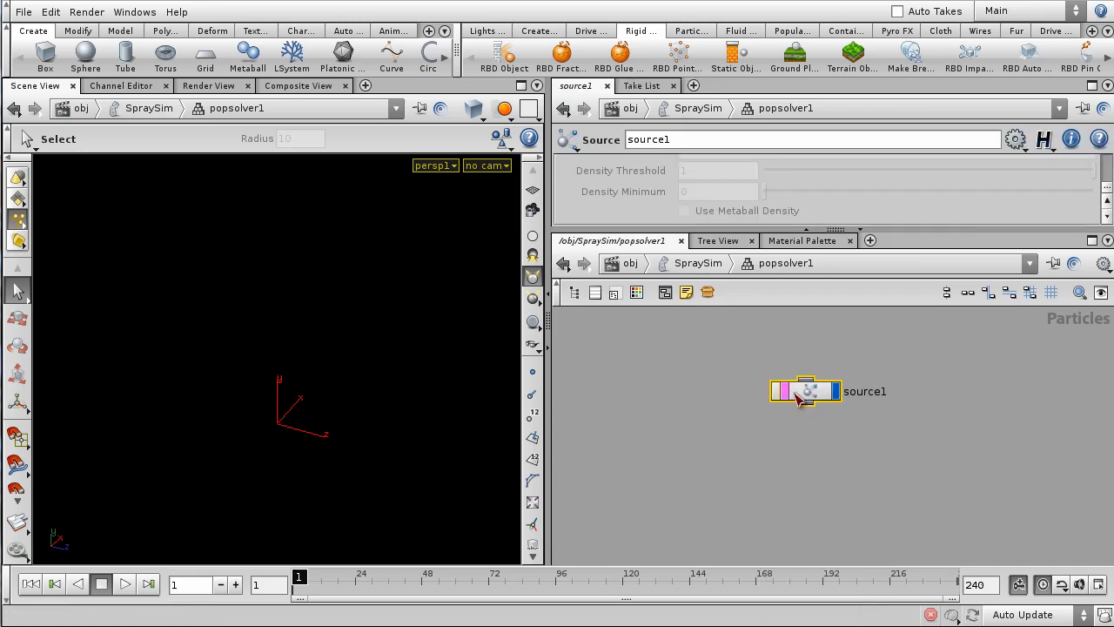
pyautogui.moveTo(835, 230); pyautogui.dragTo(835, 283)
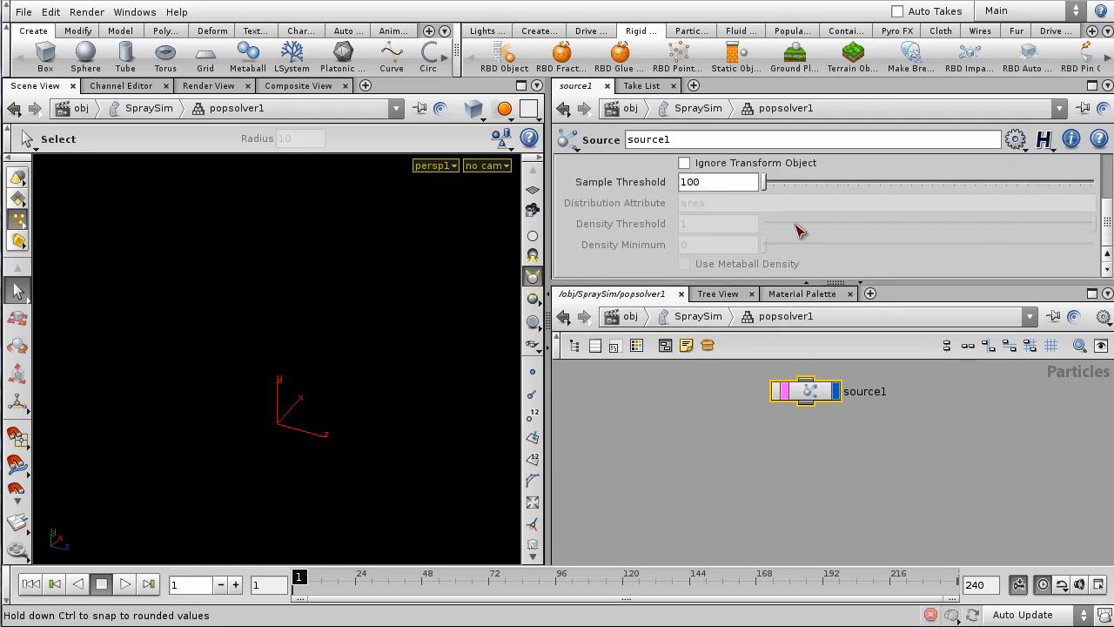
pyautogui.scroll(3, 802, 226)
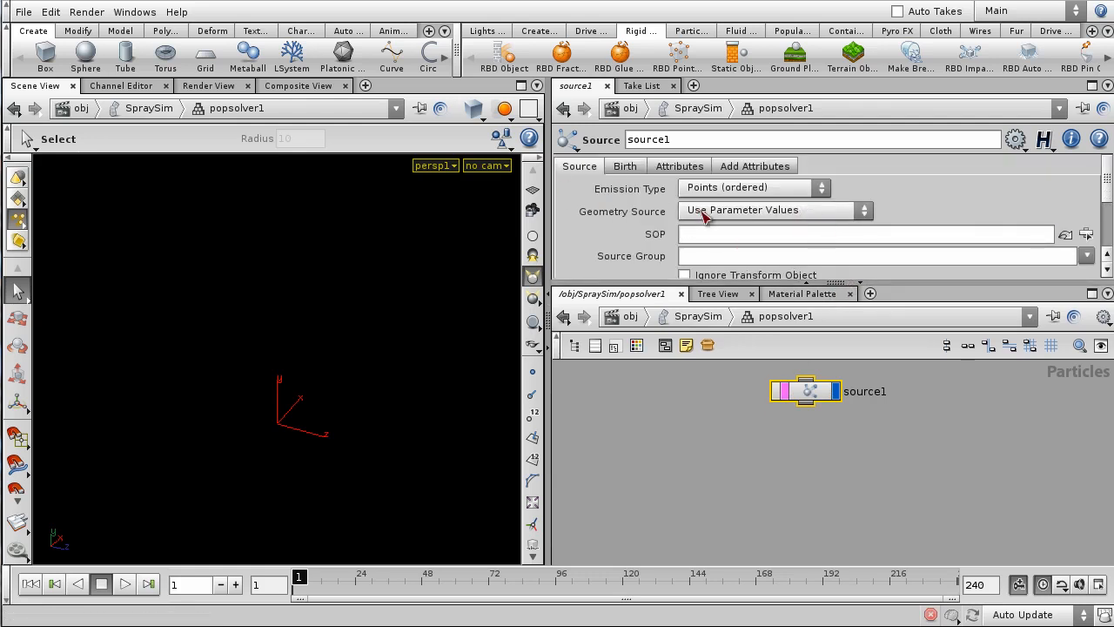
pyautogui.click(739, 188)
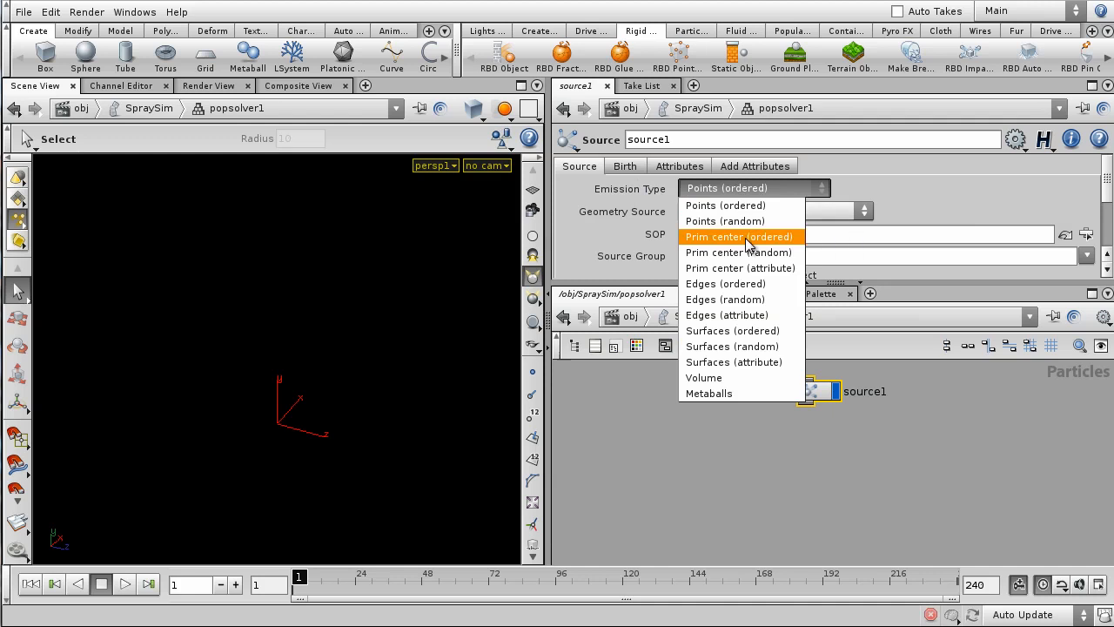
# - Set source1 to Points (random) emission from ../../../particle_fluid/OUT_NewEmitters
pyautogui.click(735, 223)
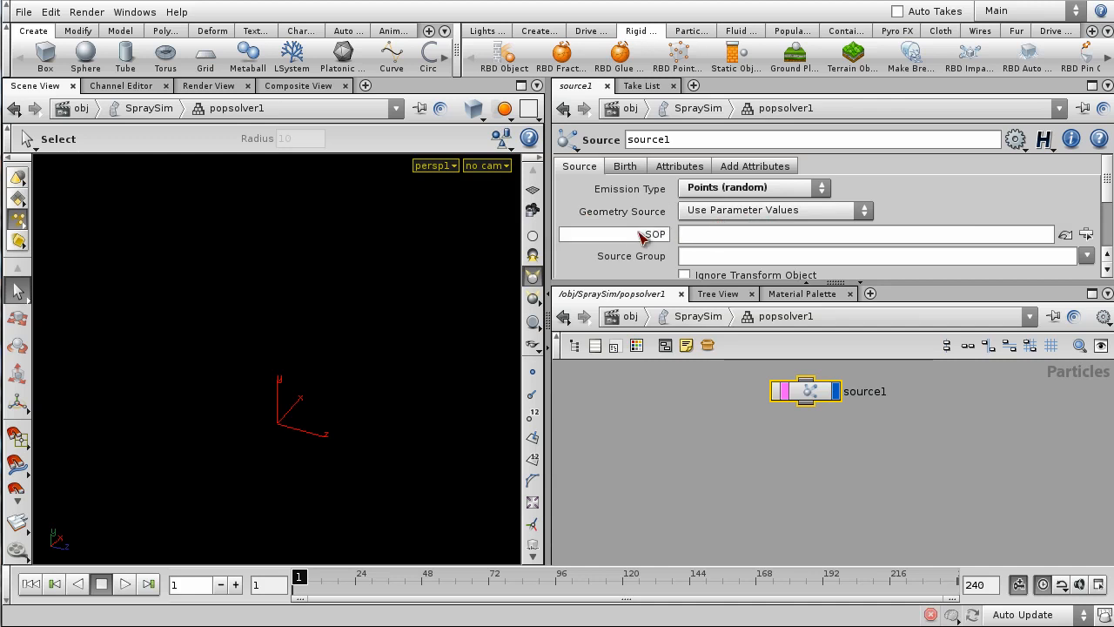
pyautogui.click(1086, 235)
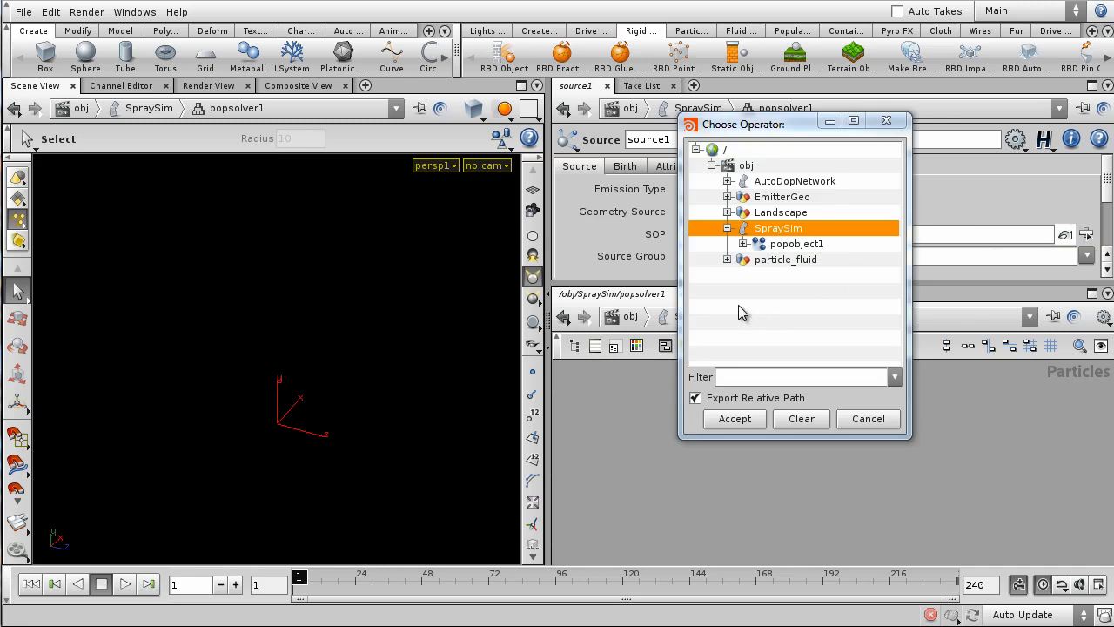
pyautogui.click(728, 260)
pyautogui.moveTo(896, 235); pyautogui.dragTo(896, 283)
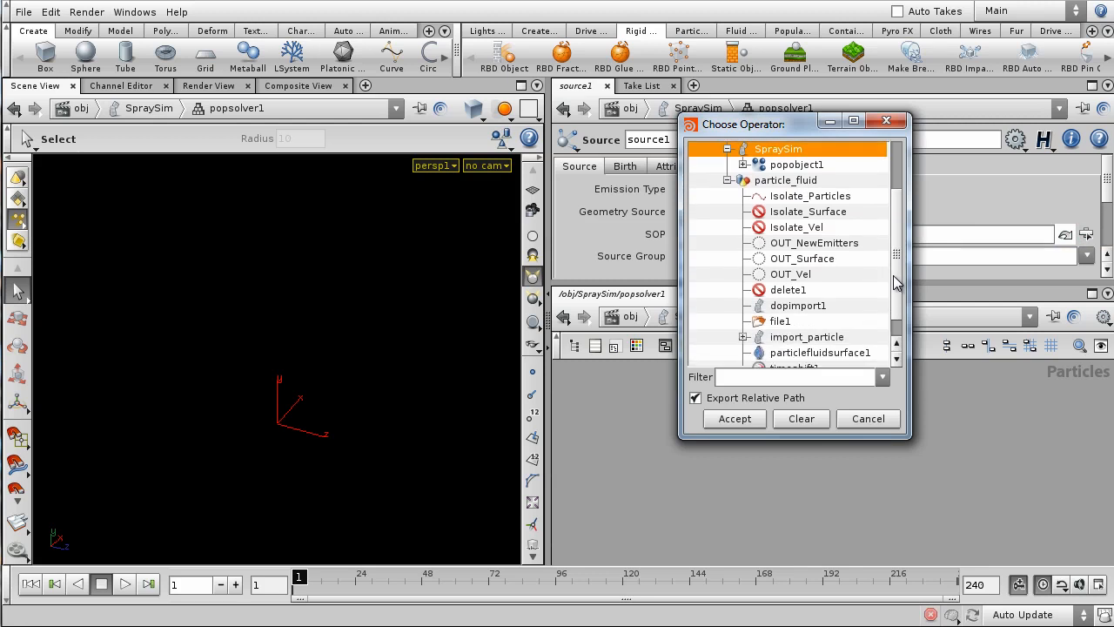
pyautogui.click(800, 243)
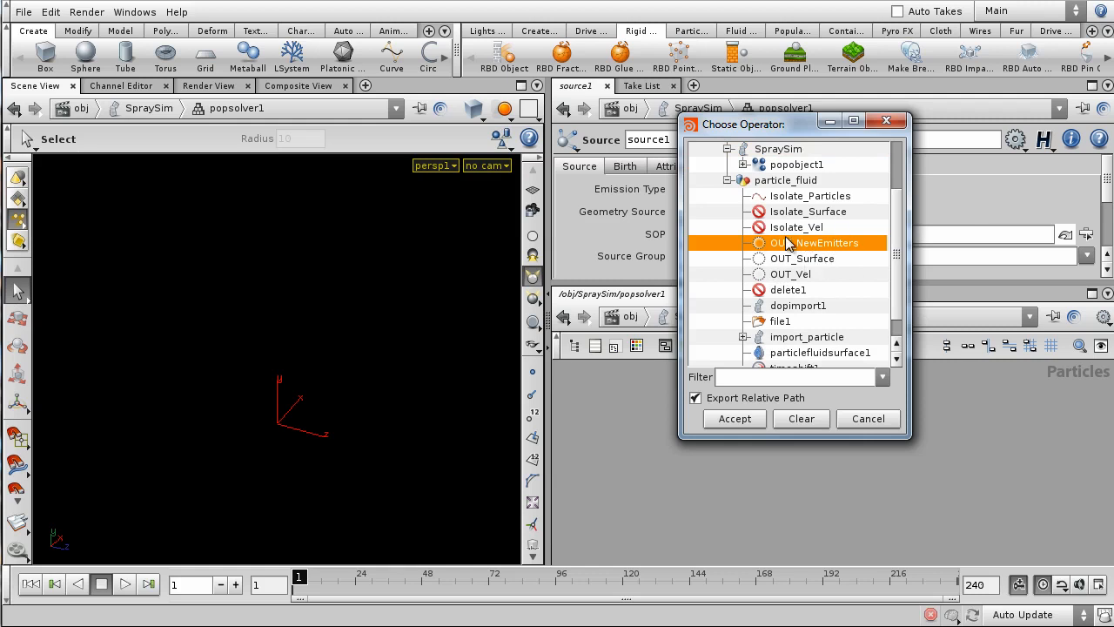
pyautogui.click(735, 418)
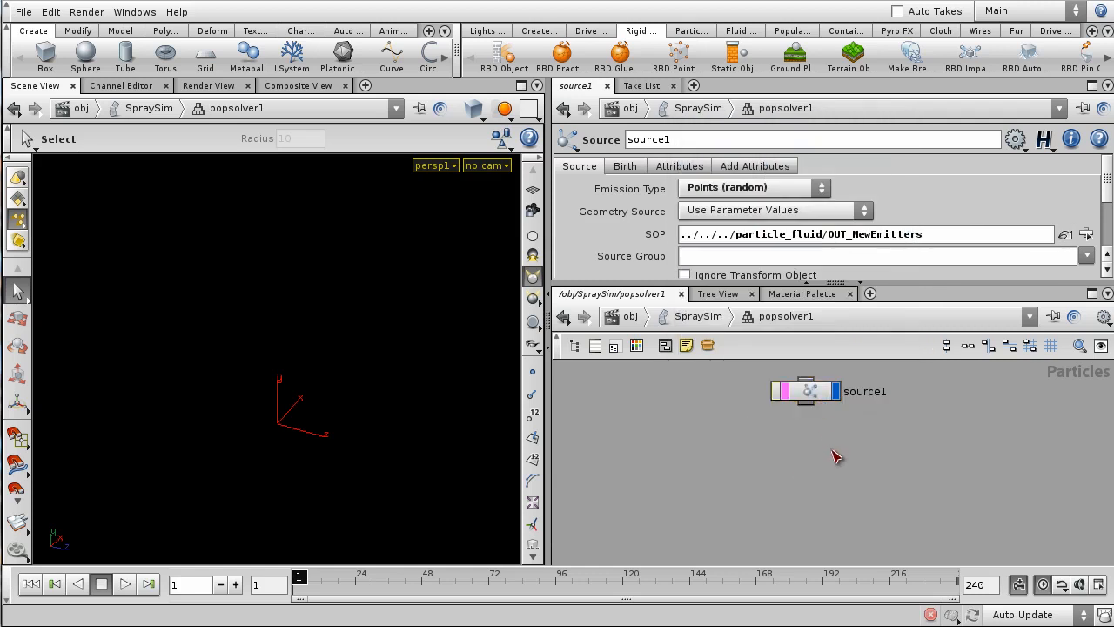
pyautogui.scroll(-1, 824, 465)
pyautogui.moveTo(839, 446); pyautogui.dragTo(823, 476, button='middle')
pyautogui.scroll(2, 833, 453)
pyautogui.moveTo(775, 282); pyautogui.dragTo(777, 325)
pyautogui.scroll(-2, 754, 254)
pyautogui.scroll(2, 756, 250)
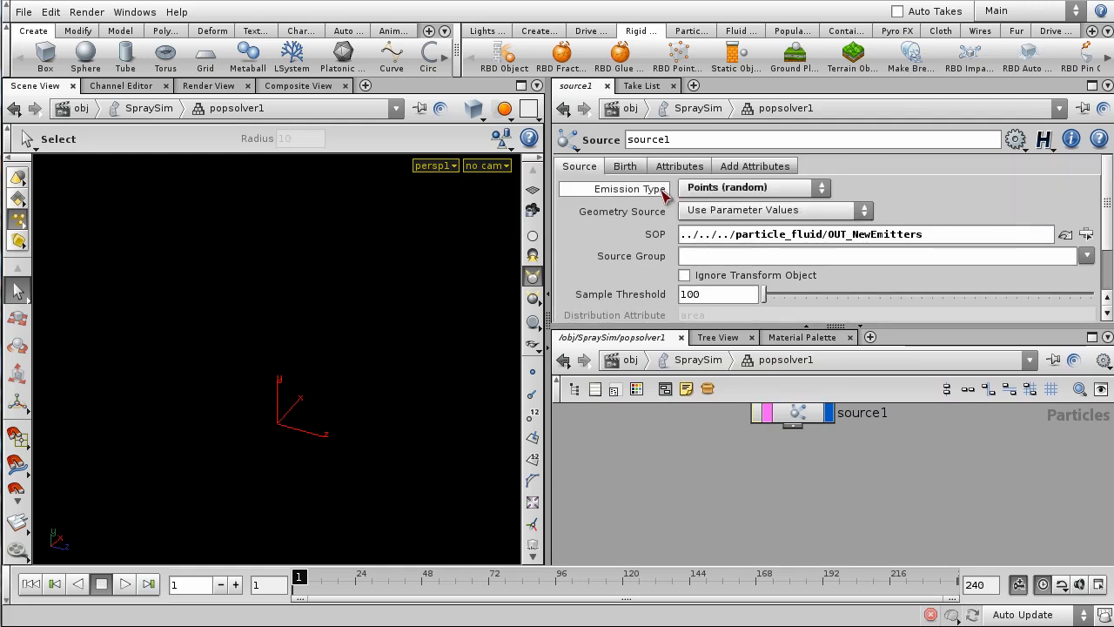
# - Set Const. Birth Rate to npoints("../../../particle_fluid/OUT_NewEmitters") on source1's Birth tab
pyautogui.click(624, 167)
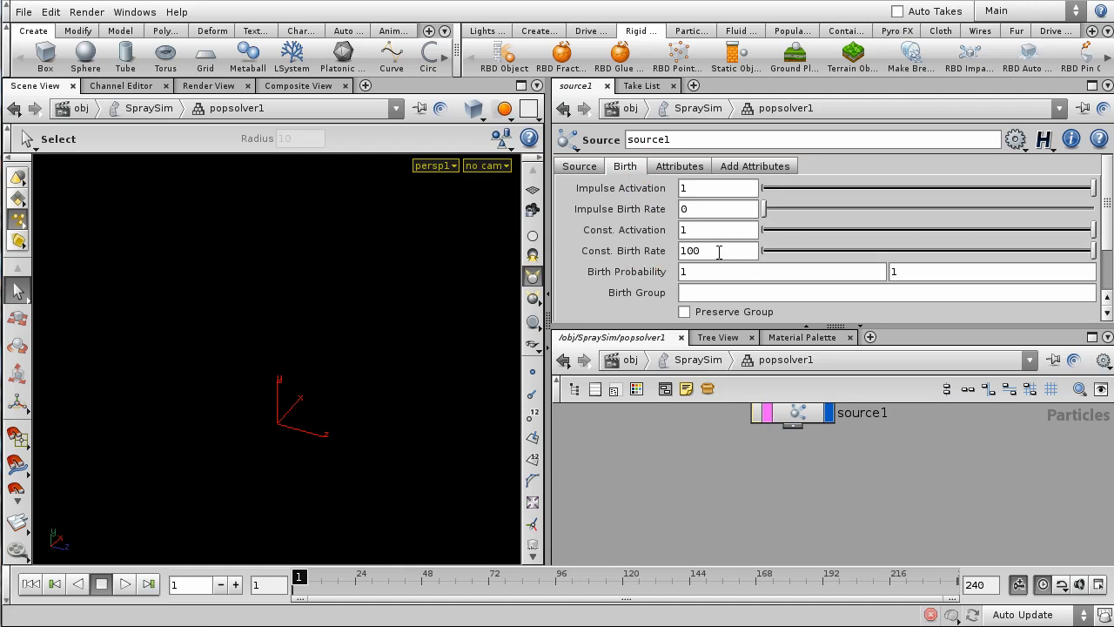
pyautogui.click(719, 251)
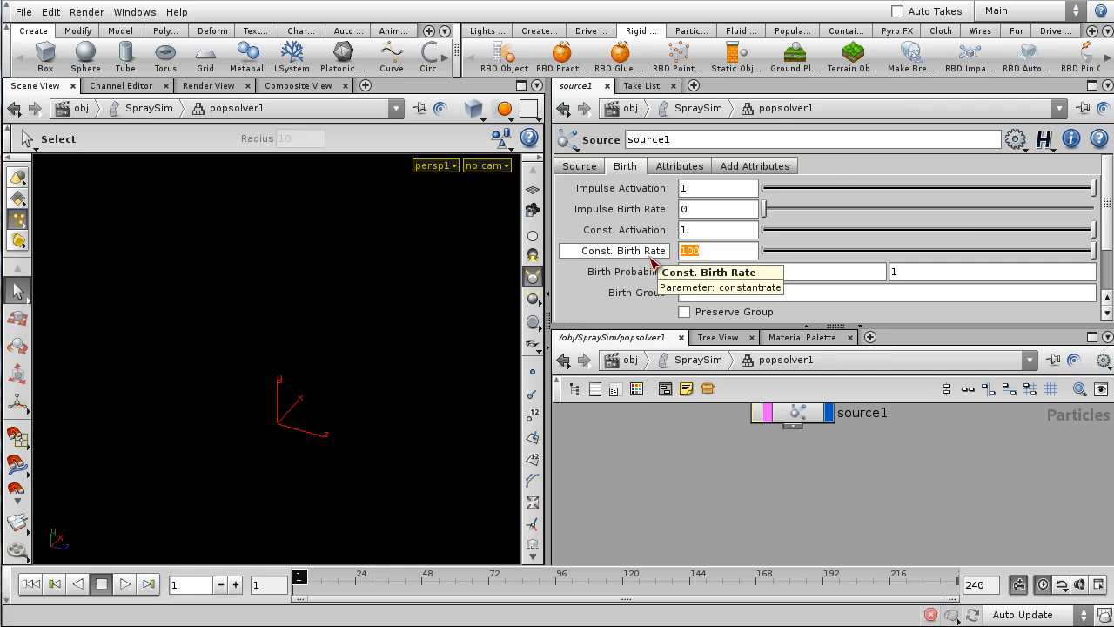
pyautogui.write('npoints')
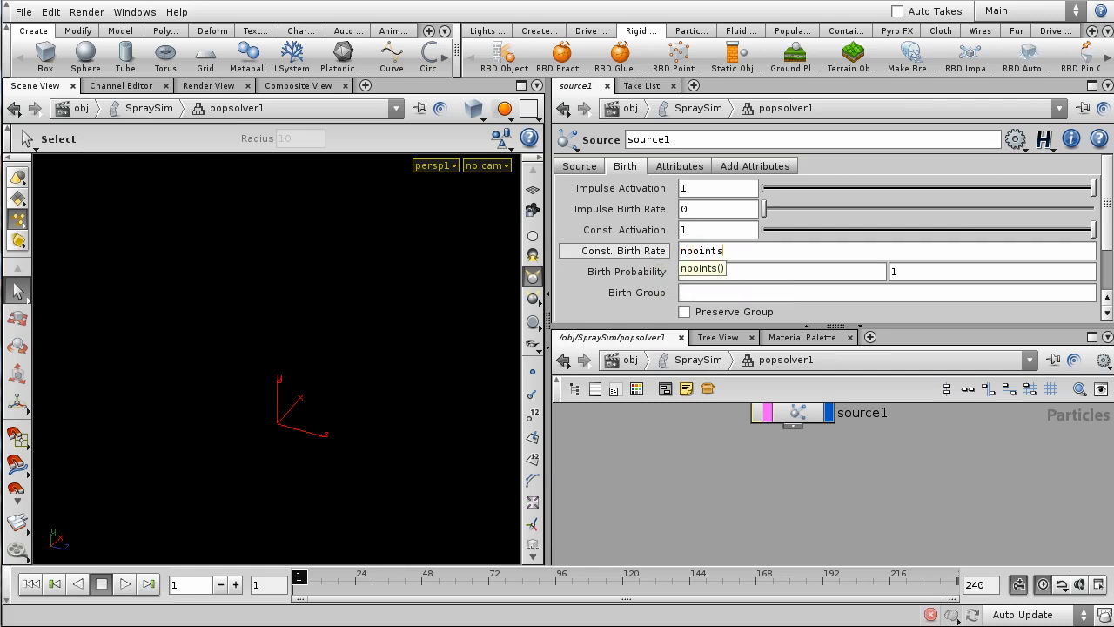
pyautogui.write('(')
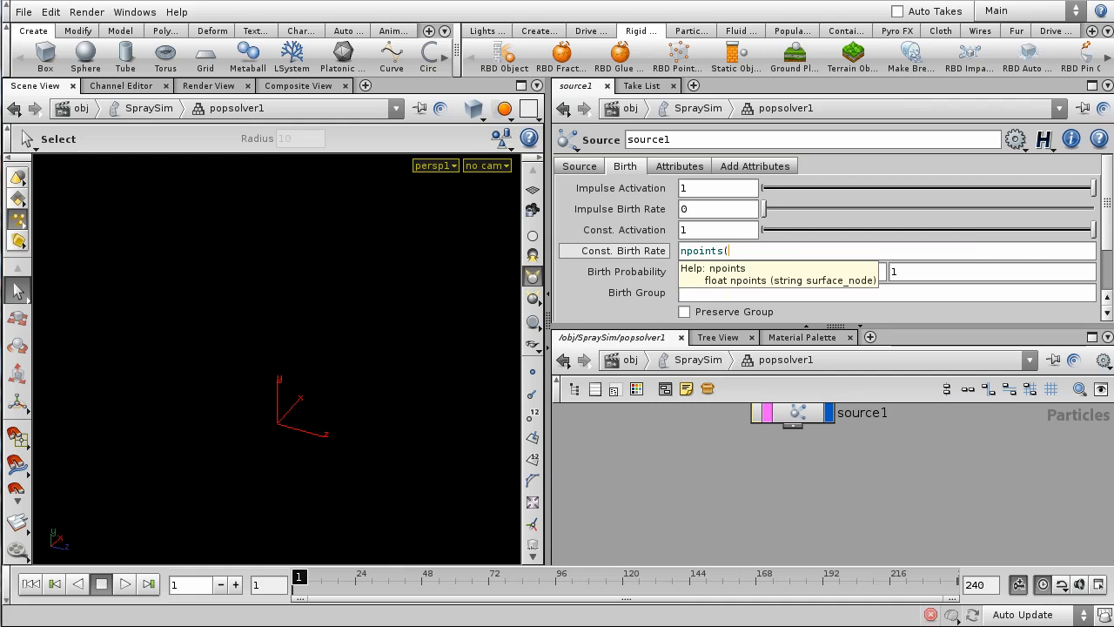
pyautogui.write('../../..')
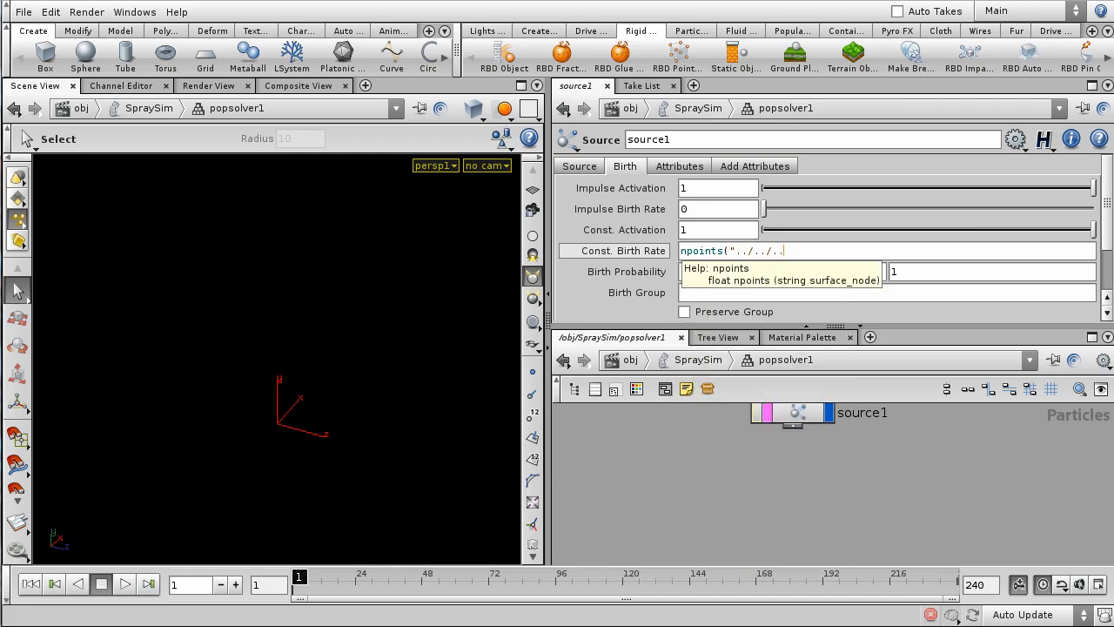
pyautogui.press('BackSpace')
pyautogui.press('BackSpace')
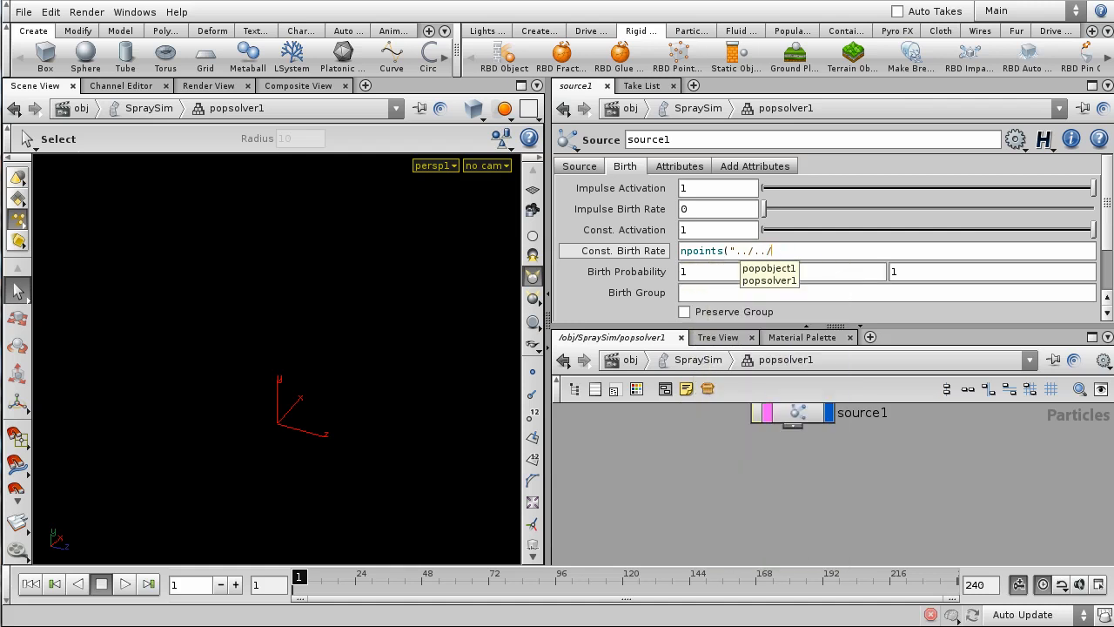
pyautogui.write('../')
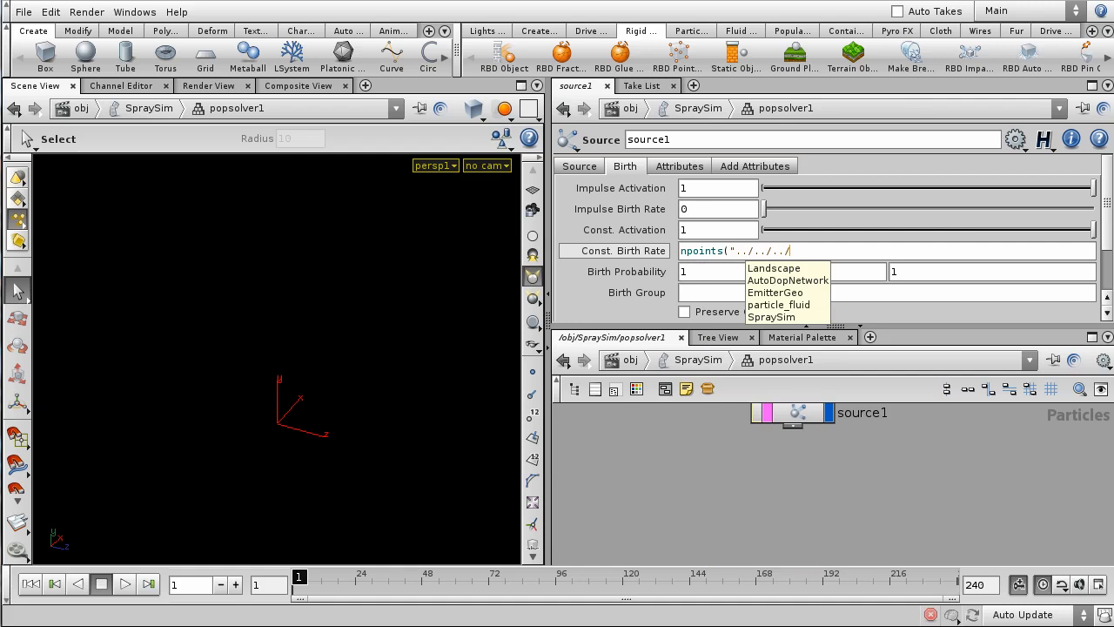
pyautogui.write('pa')
pyautogui.press('Down')
pyautogui.press('Return')
pyautogui.write('/OUT')
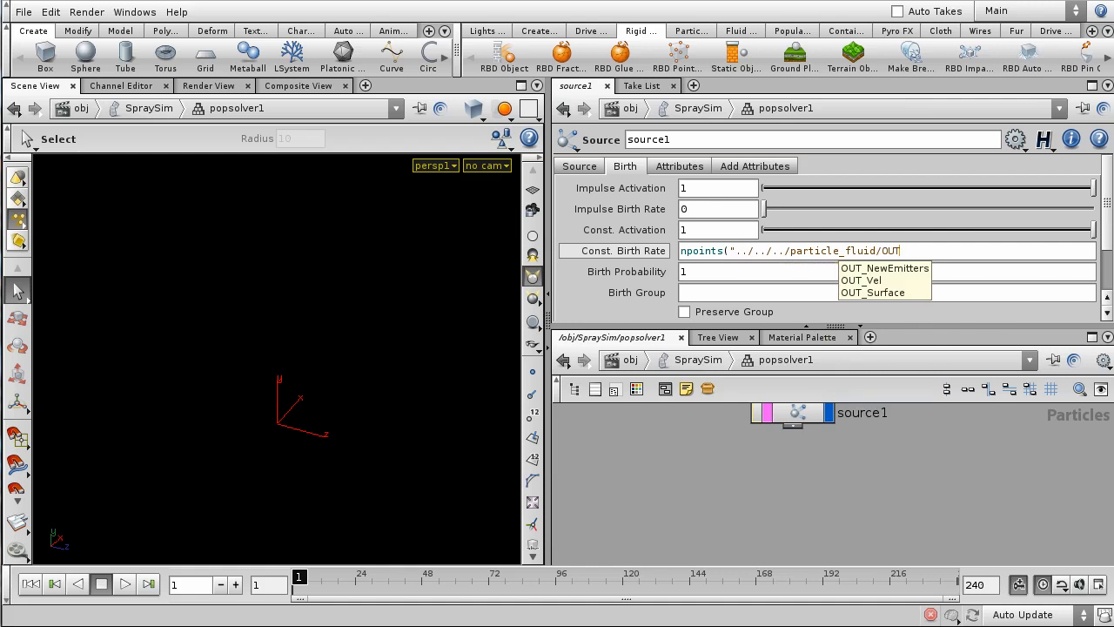
pyautogui.press('Down')
pyautogui.press('Return')
pyautogui.write('"')
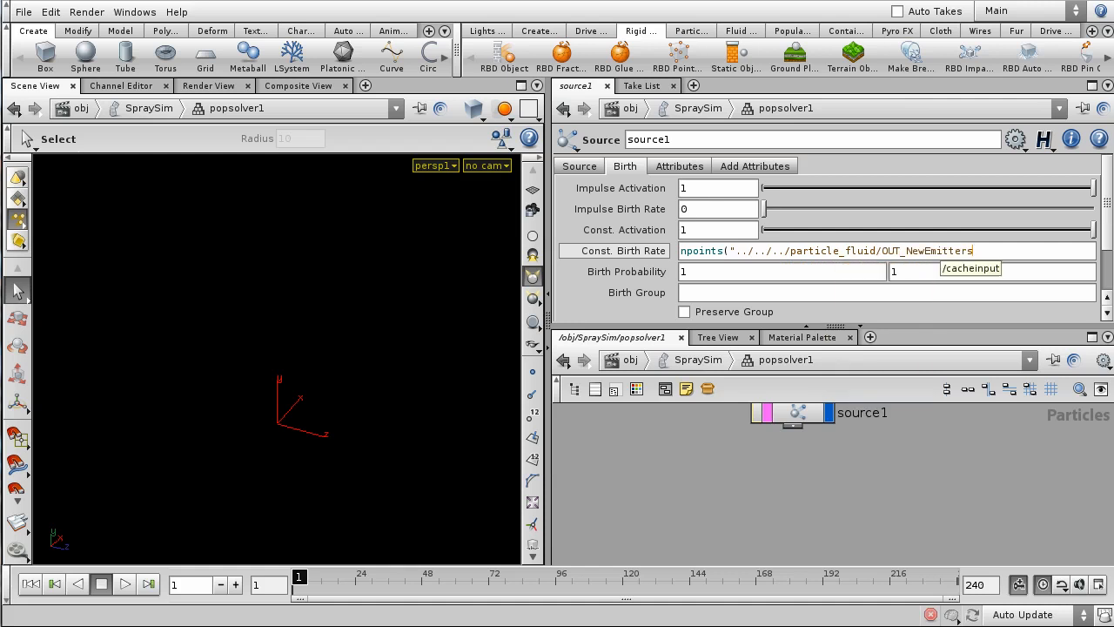
pyautogui.write(')')
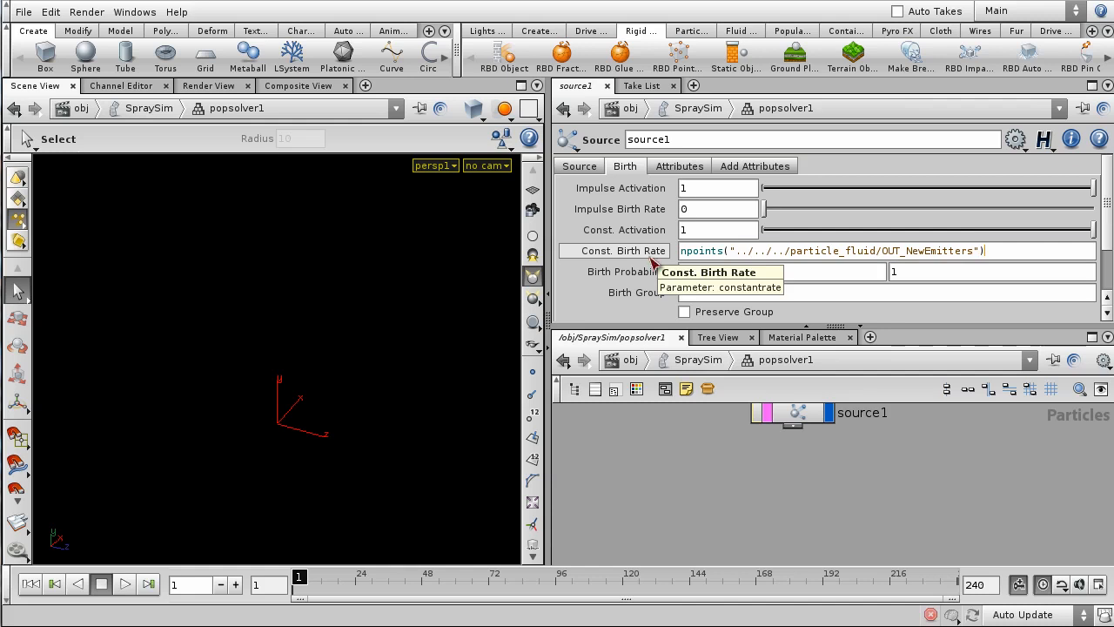
pyautogui.press('Return')
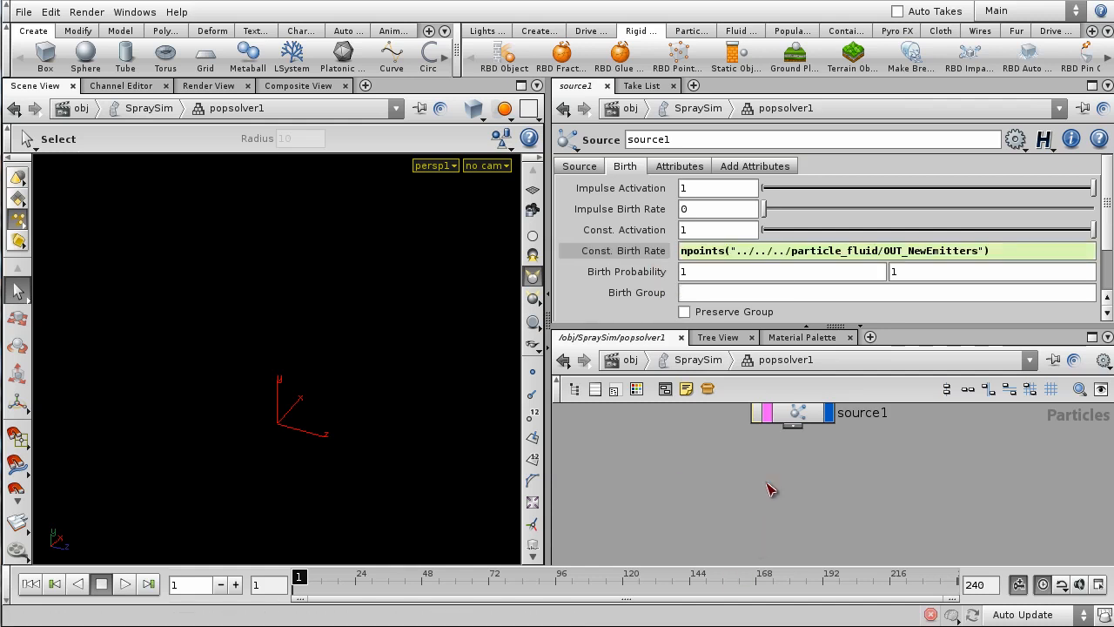
pyautogui.scroll(-3, 770, 489)
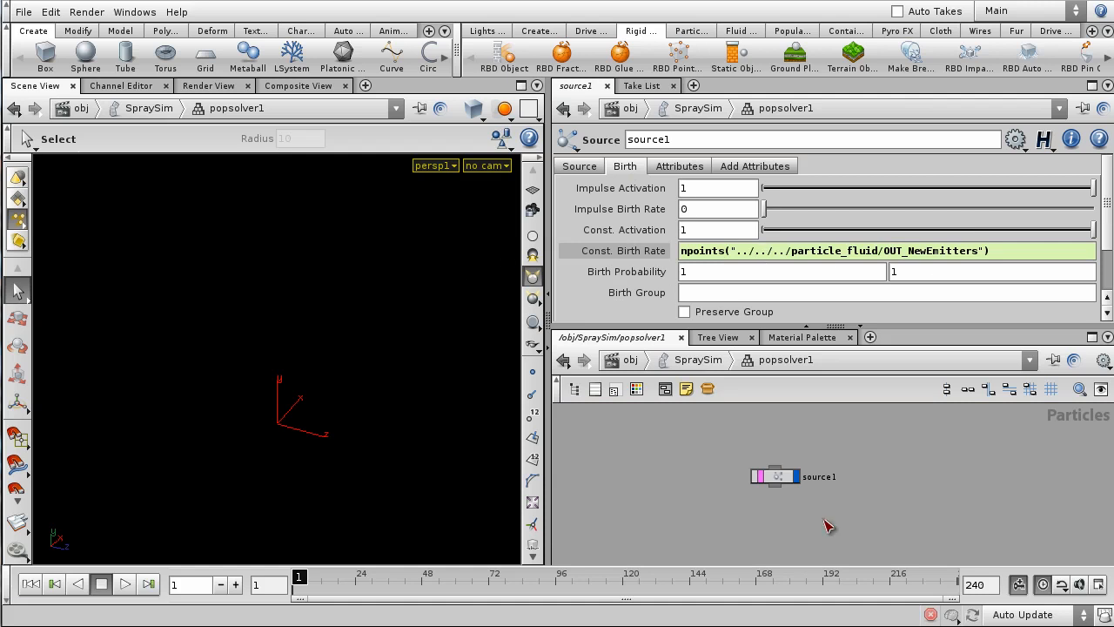
# - Back in SpraySim, add a merge1 node below popsolver1 and wire popsolver1 into it
pyautogui.scroll(-3, 948, 502)
pyautogui.moveTo(950, 502)
pyautogui.mouseDown(button='middle')
pyautogui.moveTo(878, 481)
pyautogui.moveTo(892, 499)
pyautogui.moveTo(893, 485)
pyautogui.mouseUp(button='middle')
pyautogui.click(719, 365)
pyautogui.moveTo(815, 527); pyautogui.dragTo(827, 517, button='middle')
pyautogui.press('Tab')
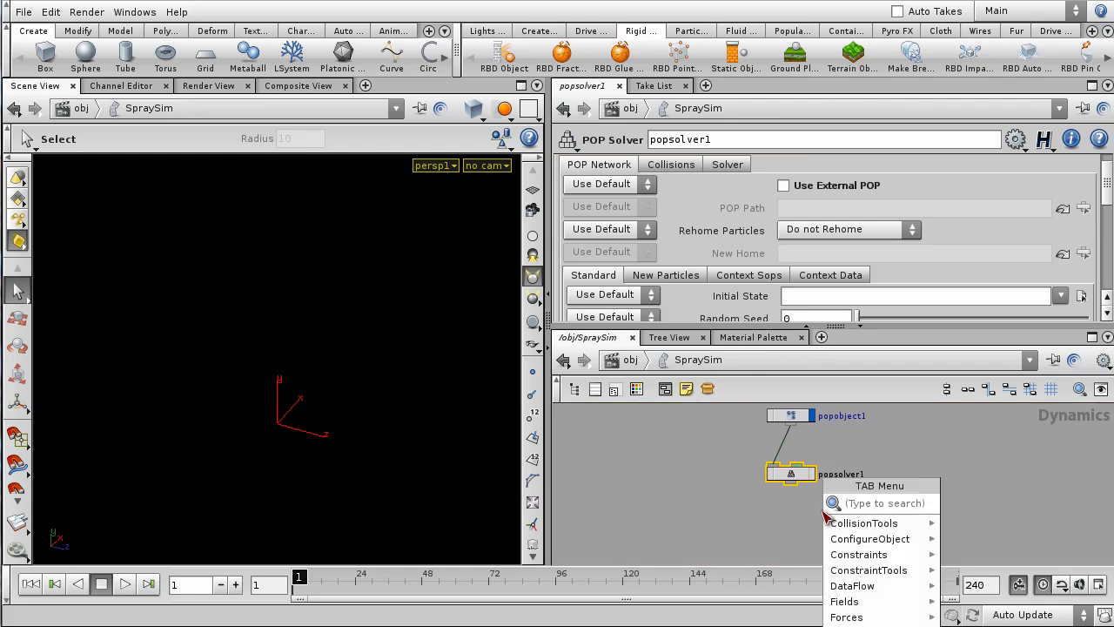
pyautogui.write('merge')
pyautogui.press('Return')
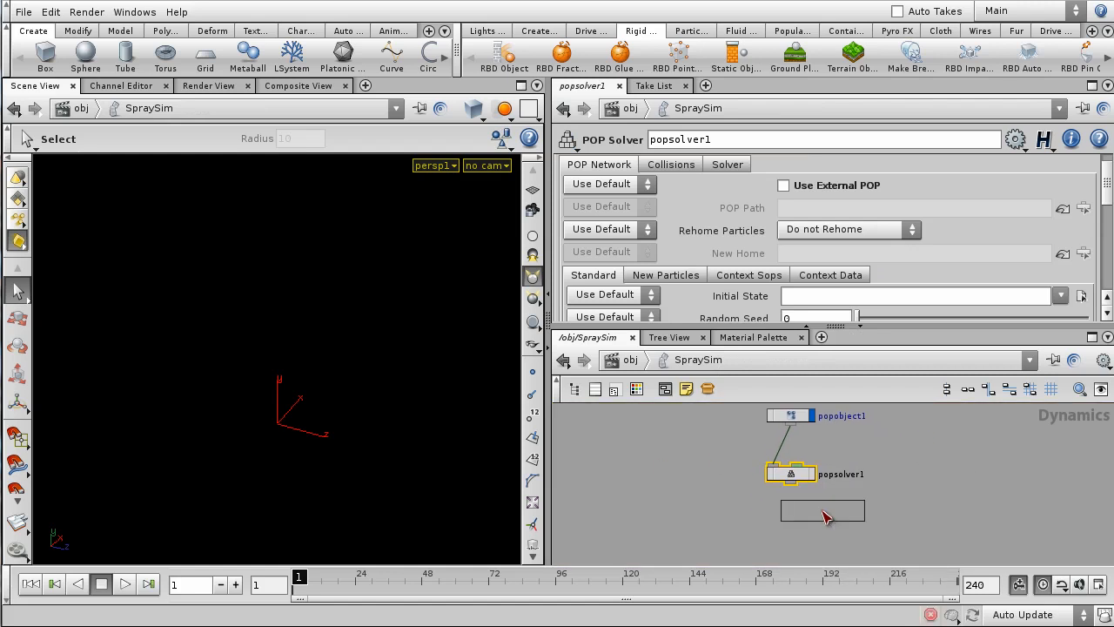
pyautogui.click(799, 526)
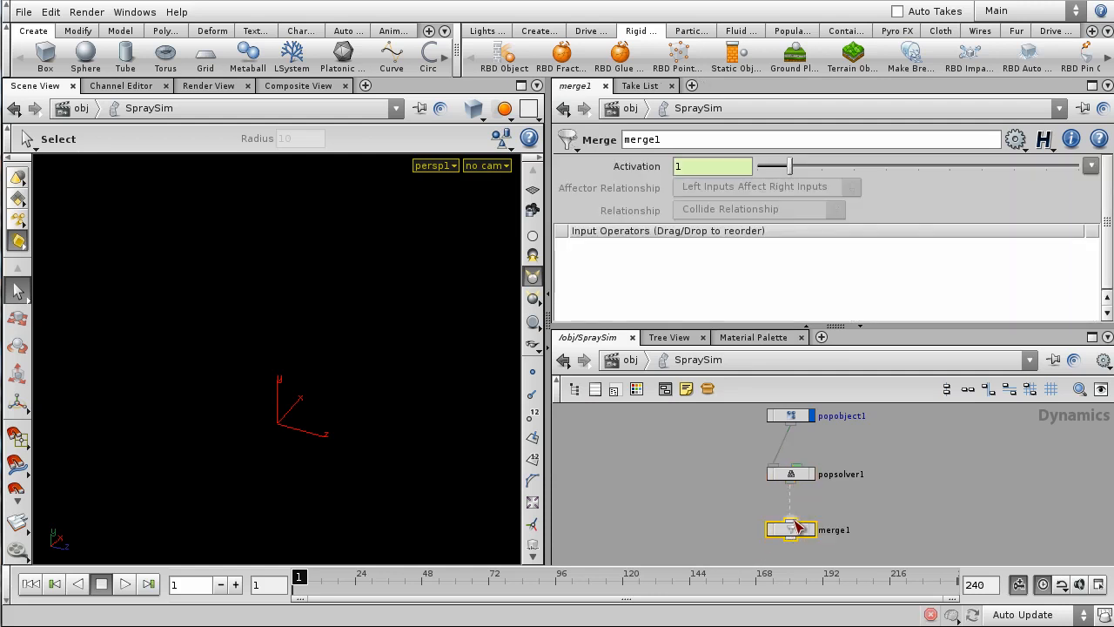
pyautogui.click(795, 524)
pyautogui.moveTo(834, 539); pyautogui.dragTo(838, 484, button='middle')
# - Add a gravity1 Gravity Force below merge1, wire it, and set its display flag
pyautogui.press('Tab')
pyautogui.write('grav')
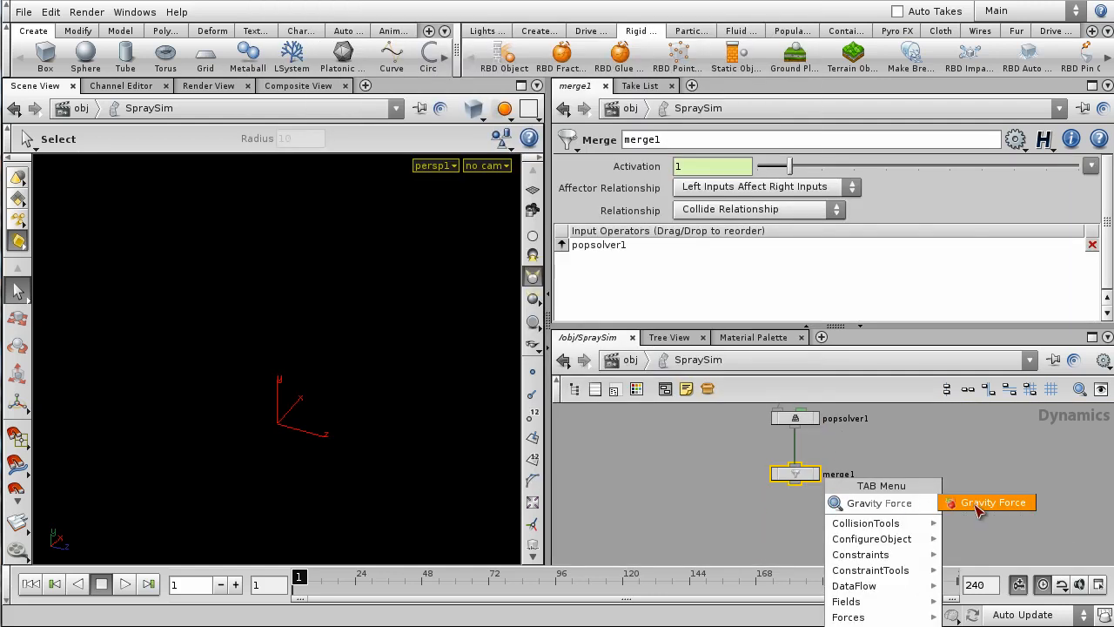
pyautogui.click(978, 505)
pyautogui.click(797, 524)
pyautogui.moveTo(796, 483); pyautogui.dragTo(789, 523)
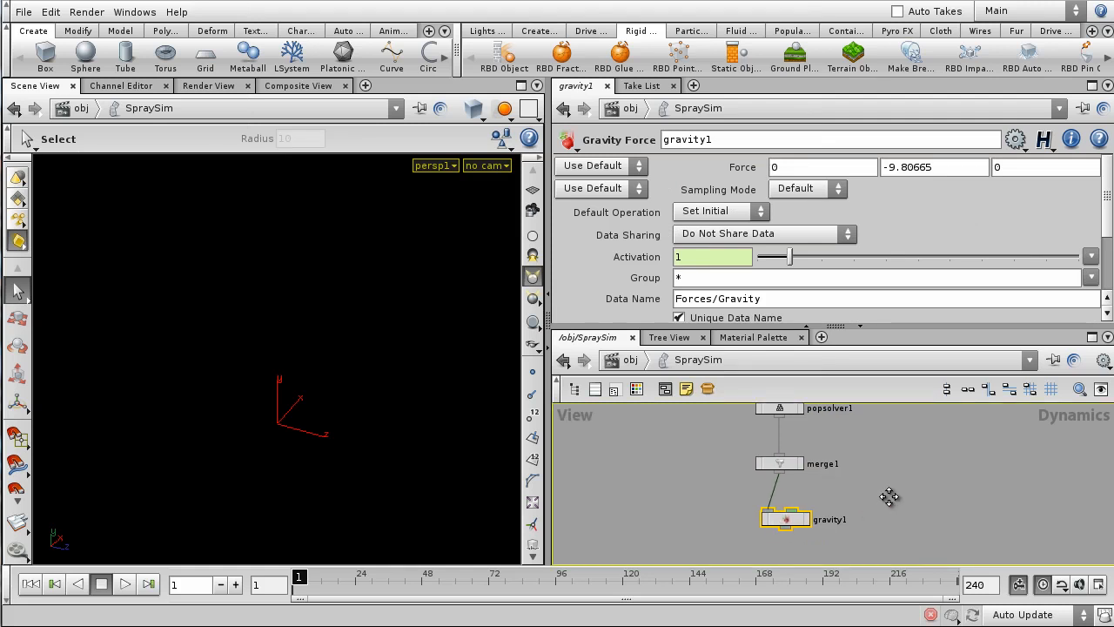
pyautogui.scroll(-3, 901, 505)
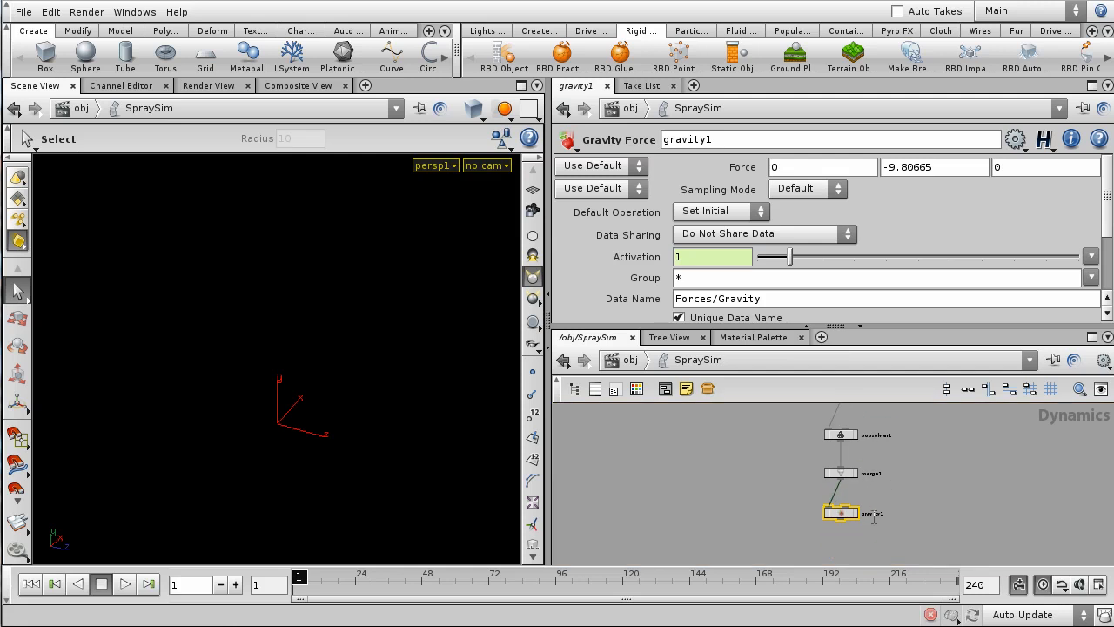
pyautogui.scroll(1, 873, 518)
pyautogui.click(851, 512)
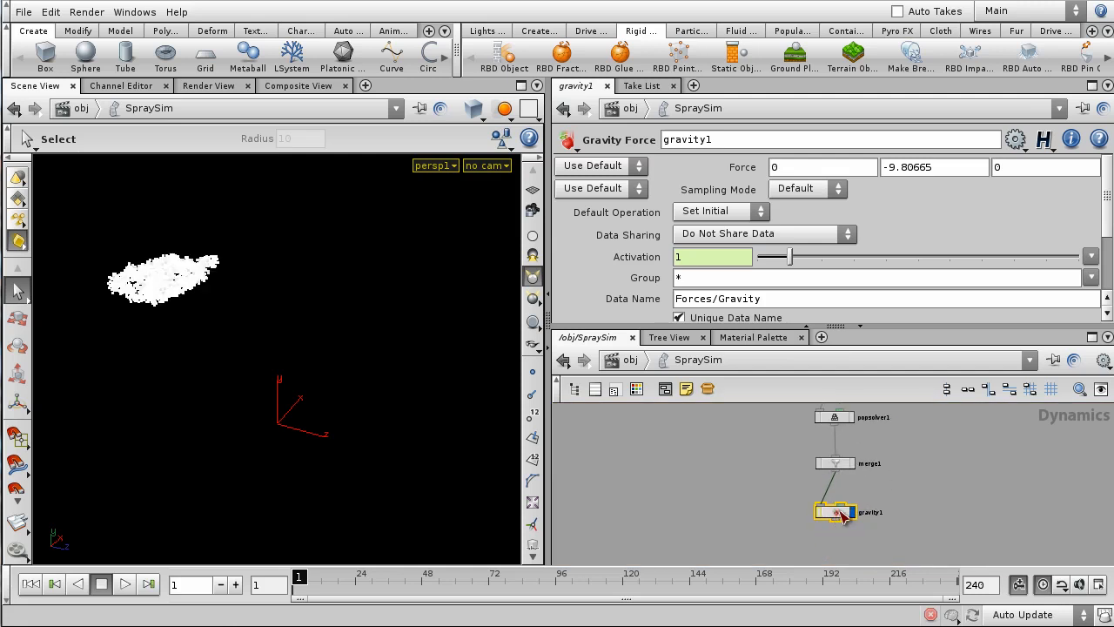
pyautogui.click(967, 466)
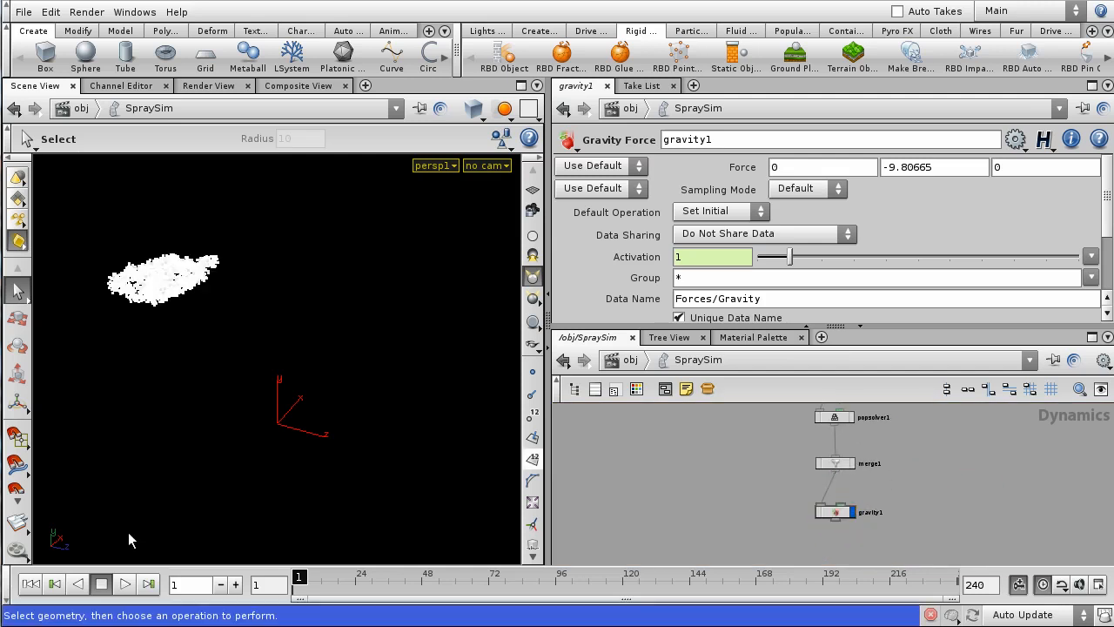
pyautogui.click(126, 583)
pyautogui.press('Escape')
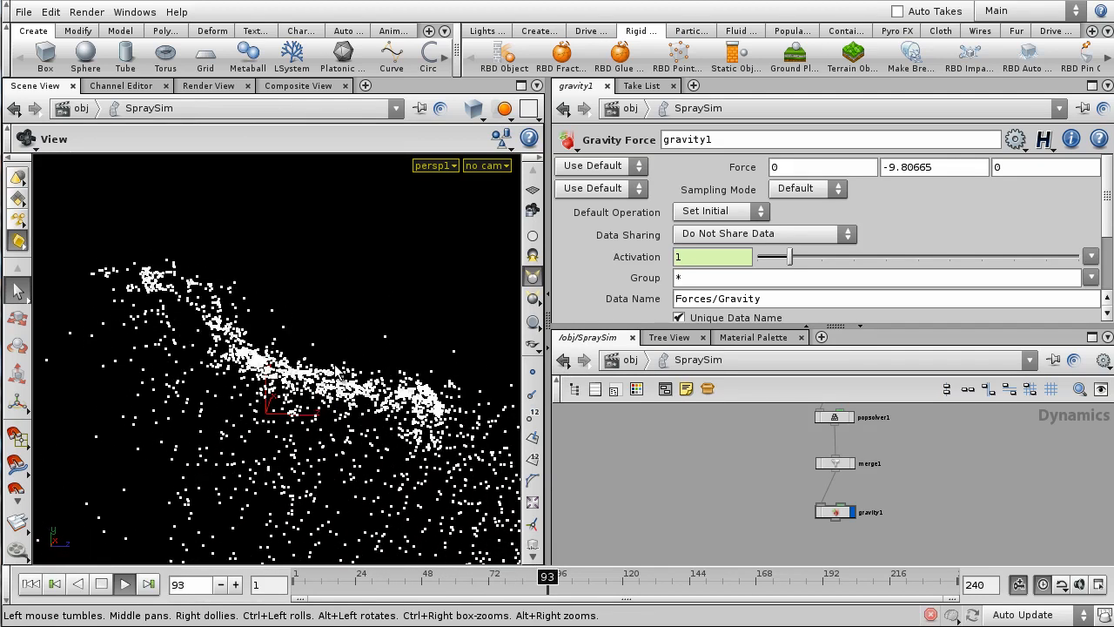
pyautogui.press('s')
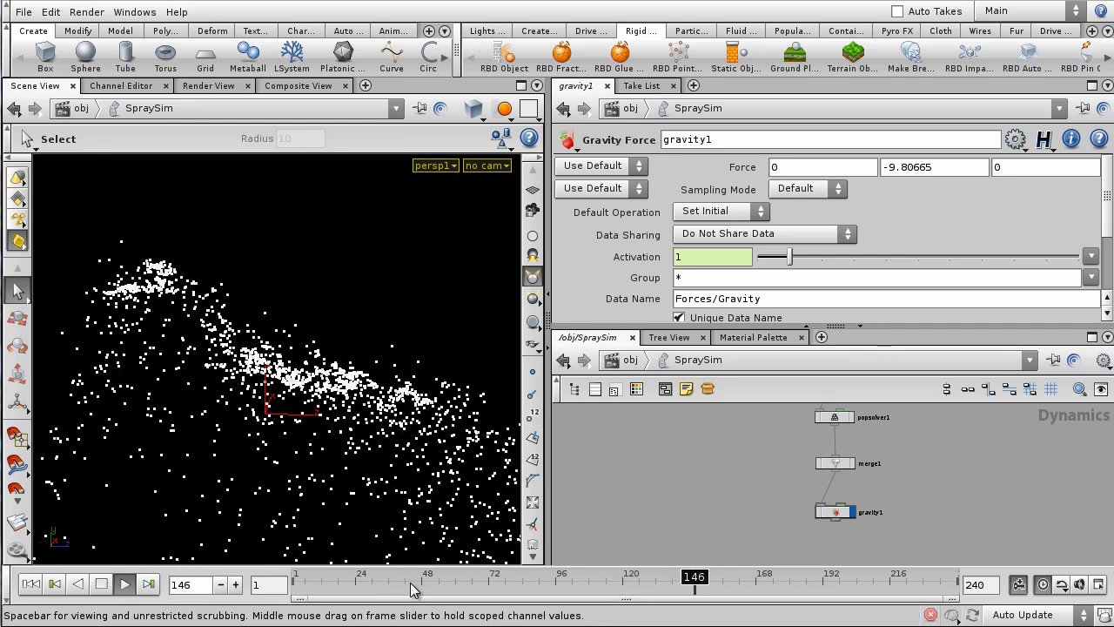
pyautogui.hotkey('ctrl', 'Up')
pyautogui.scroll(-2, 932, 496)
pyautogui.moveTo(926, 474)
pyautogui.mouseDown(button='middle')
pyautogui.moveTo(900, 499)
pyautogui.moveTo(919, 489)
pyautogui.mouseUp(button='middle')
pyautogui.scroll(3, 903, 496)
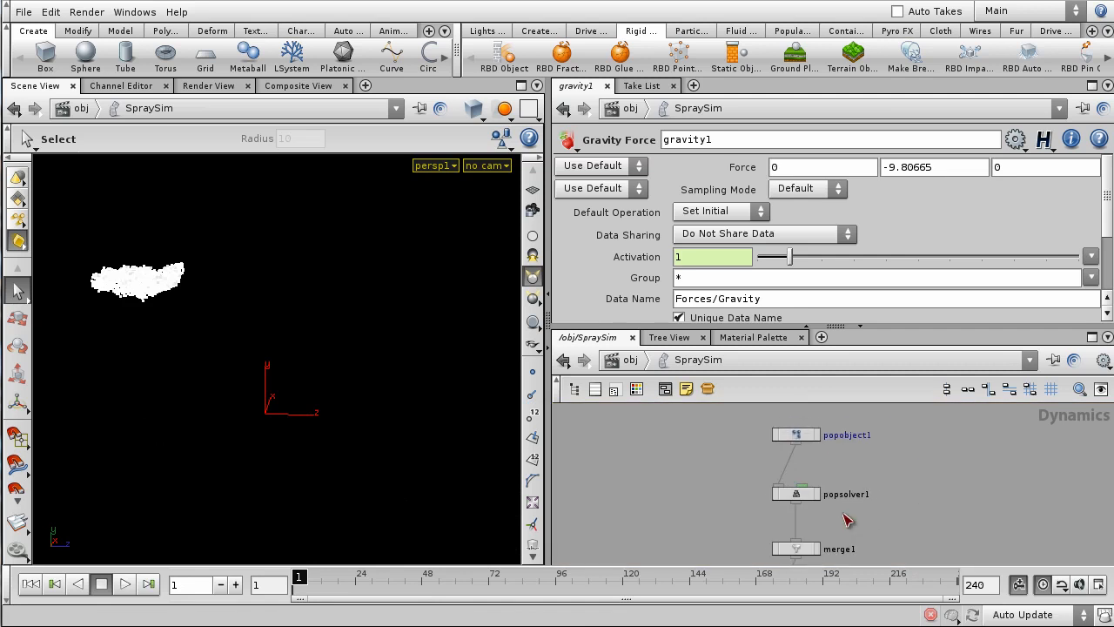
# - Inside popsolver1, set source1's Life Expectancy to 1 and Life Variance to .25
pyautogui.doubleClick(797, 494)
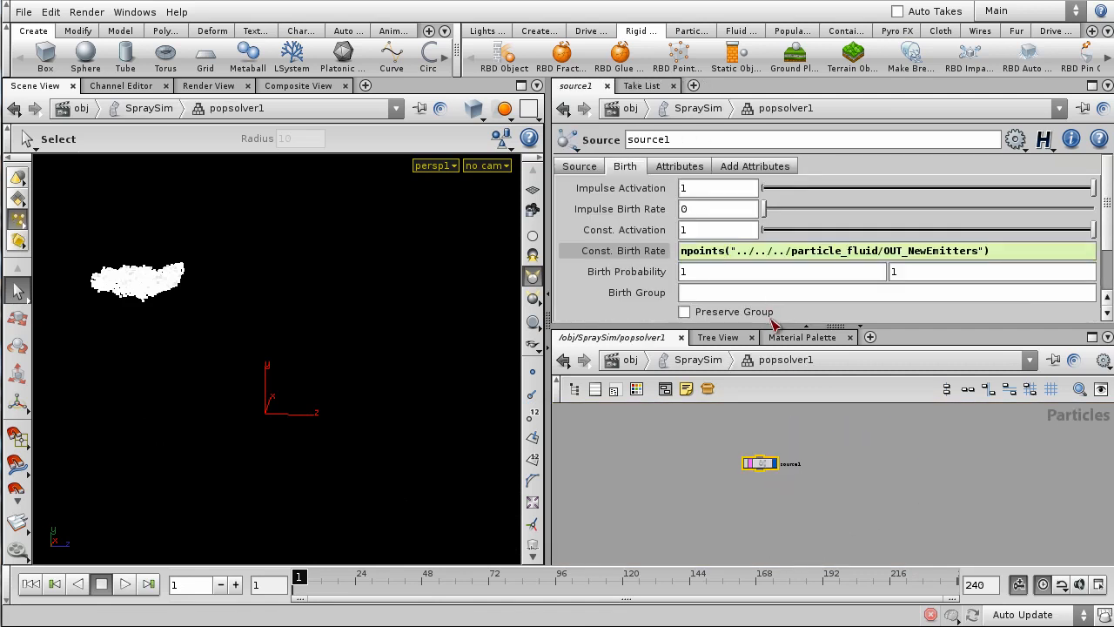
pyautogui.moveTo(773, 327); pyautogui.dragTo(773, 409)
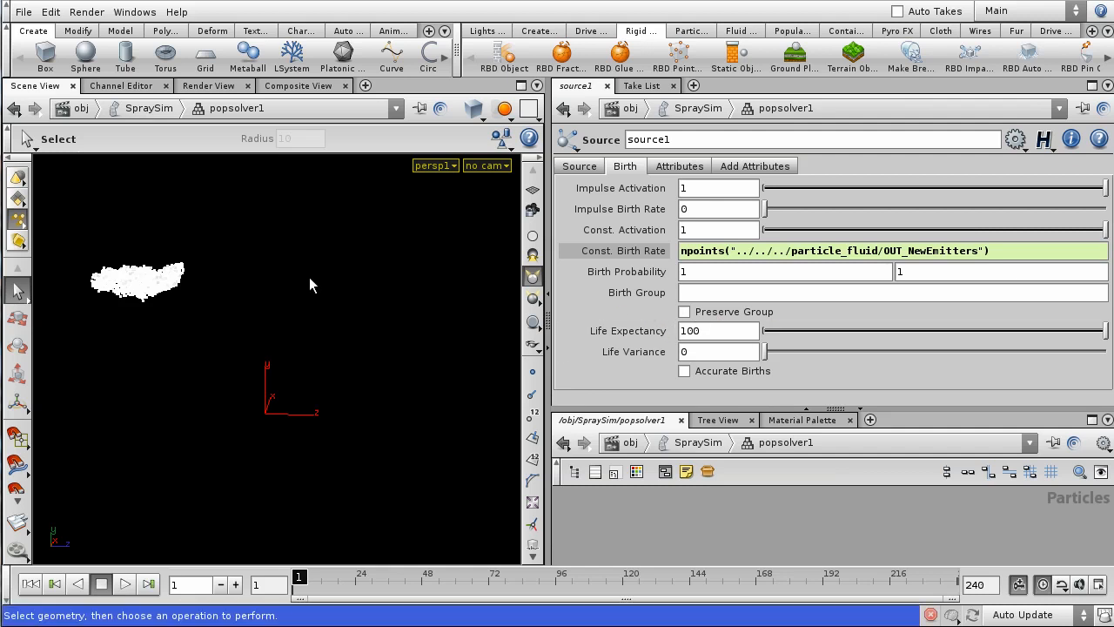
pyautogui.moveTo(591, 337)
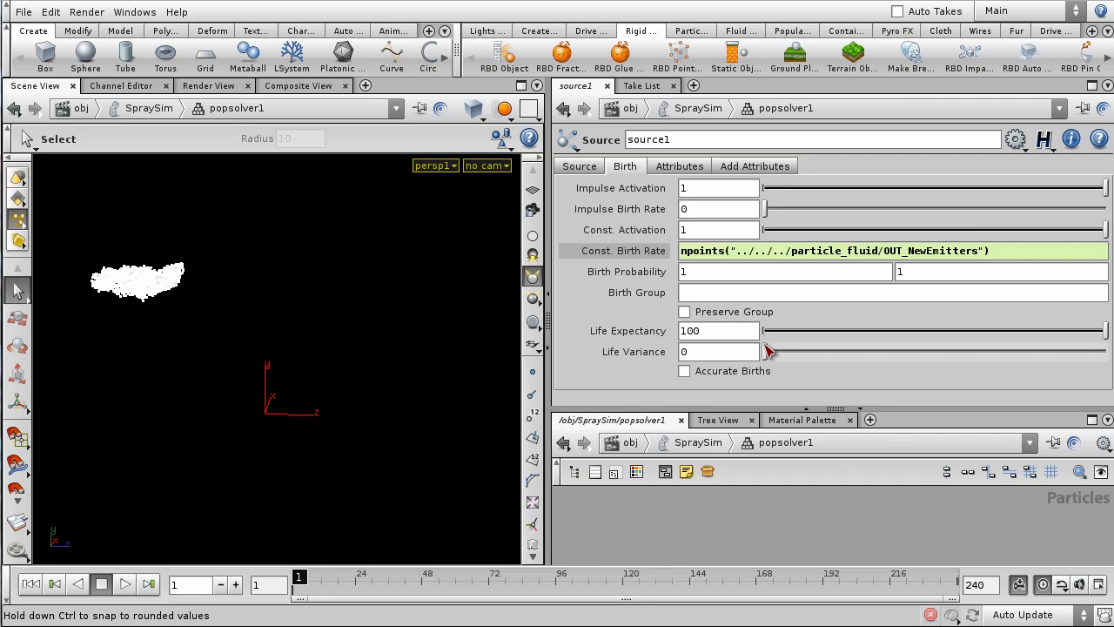
pyautogui.moveTo(711, 330); pyautogui.dragTo(420, 383)
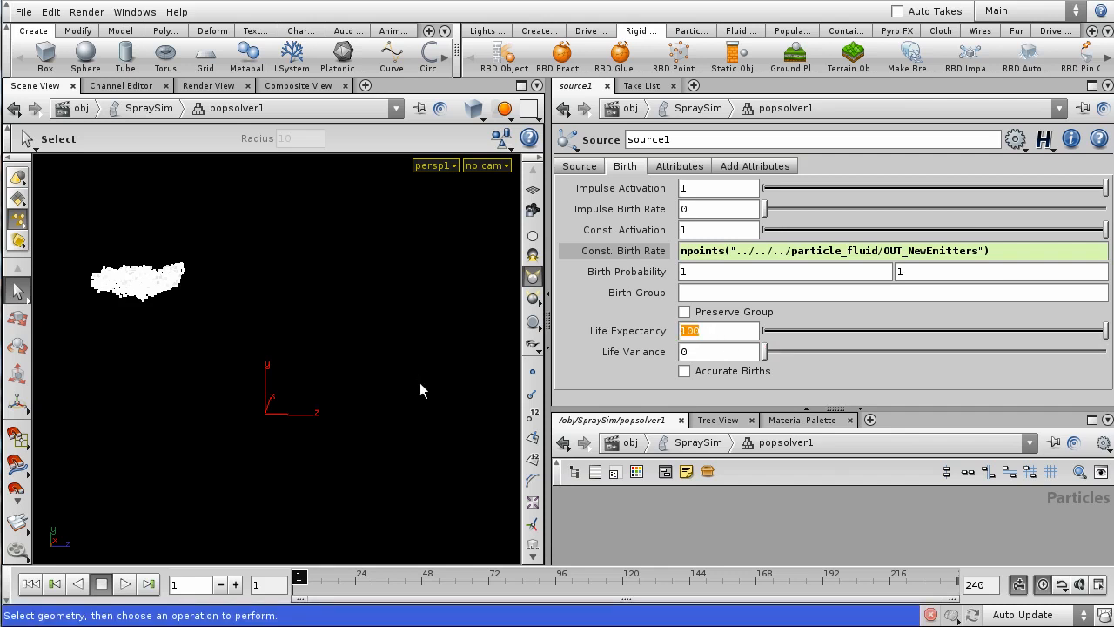
pyautogui.write('1')
pyautogui.press('Tab')
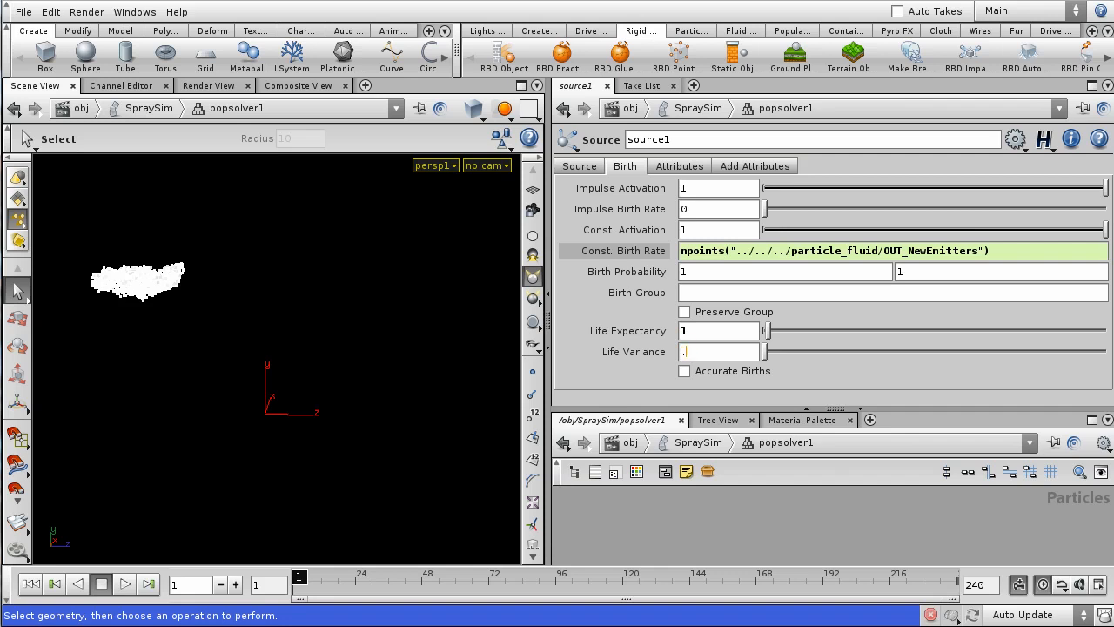
pyautogui.press('Return')
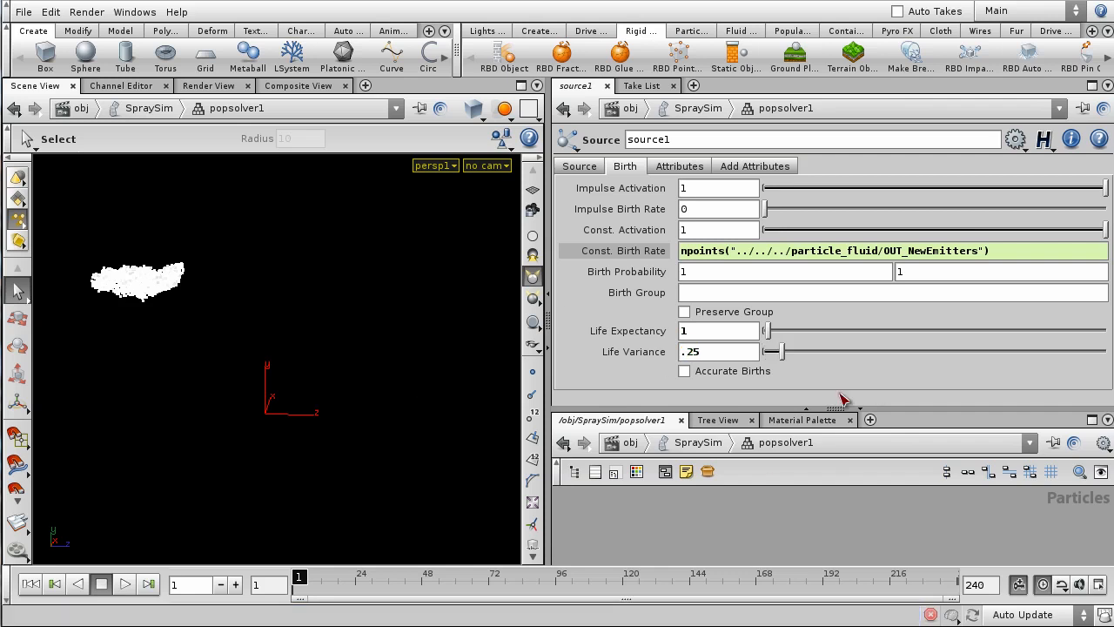
pyautogui.moveTo(854, 409); pyautogui.dragTo(857, 305)
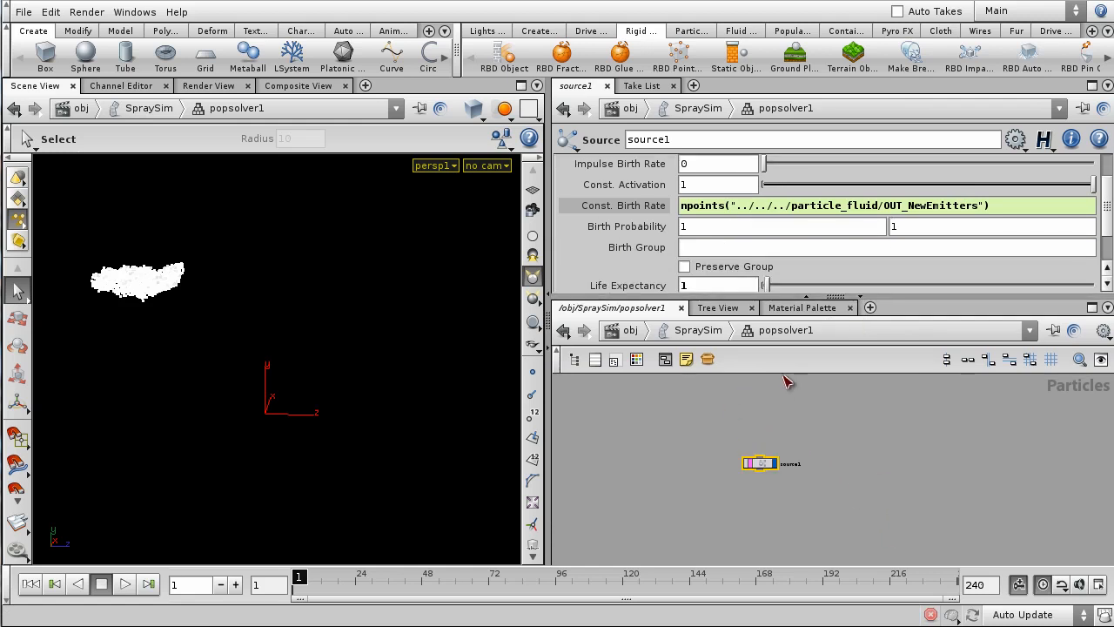
# - Return to SpraySim, play the simulation and orbit the viewport to inspect the spray
pyautogui.click(839, 438)
pyautogui.moveTo(839, 437); pyautogui.dragTo(852, 457, button='right')
pyautogui.moveTo(852, 456); pyautogui.dragTo(888, 417, button='middle')
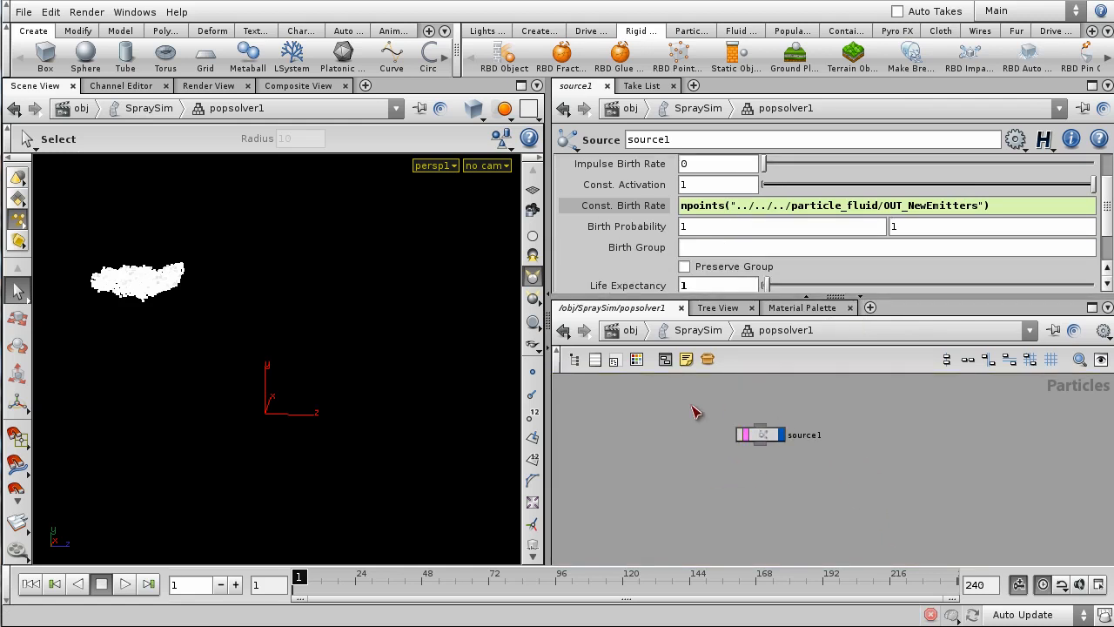
pyautogui.click(712, 335)
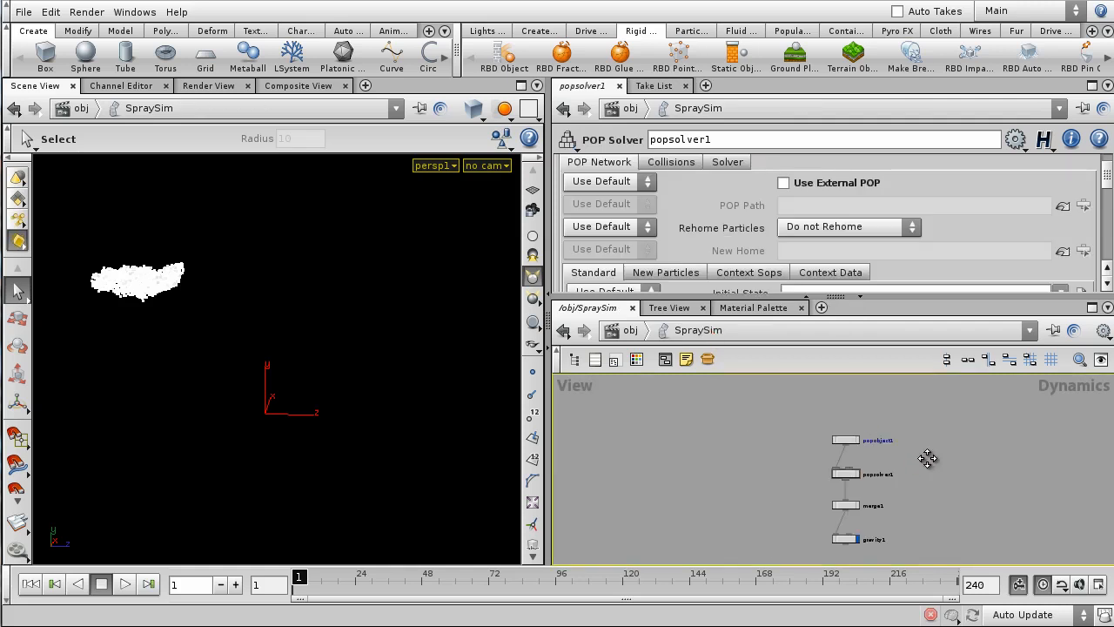
pyautogui.click(125, 584)
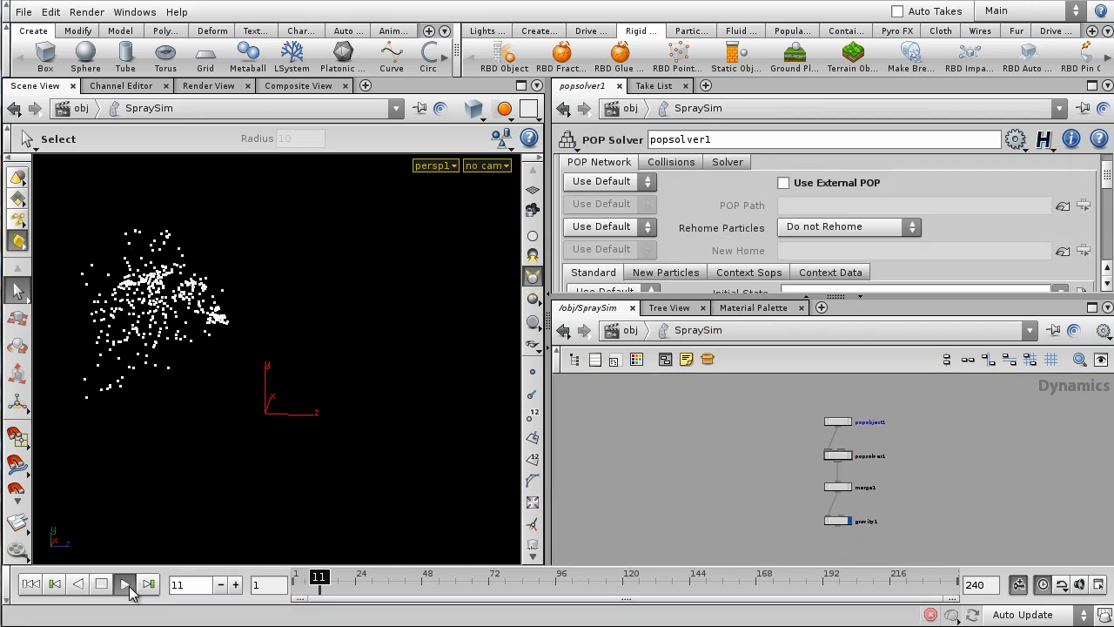
pyautogui.moveTo(363, 444)
pyautogui.keyDown('alt'); pyautogui.mouseDown()
pyautogui.moveTo(543, 420)
pyautogui.moveTo(358, 465)
pyautogui.moveTo(380, 302)
pyautogui.mouseUp(); pyautogui.keyUp('alt')
pyautogui.moveTo(379, 301); pyautogui.dragTo(388, 343, button='right')
pyautogui.moveTo(389, 343); pyautogui.dragTo(352, 392)
pyautogui.moveTo(353, 483); pyautogui.dragTo(376, 378, button='right')
pyautogui.moveTo(377, 380)
pyautogui.mouseDown()
pyautogui.moveTo(280, 397)
pyautogui.moveTo(363, 406)
pyautogui.moveTo(385, 356)
pyautogui.moveTo(320, 402)
pyautogui.moveTo(326, 370)
pyautogui.mouseUp()
pyautogui.moveTo(327, 370); pyautogui.dragTo(335, 314, button='right')
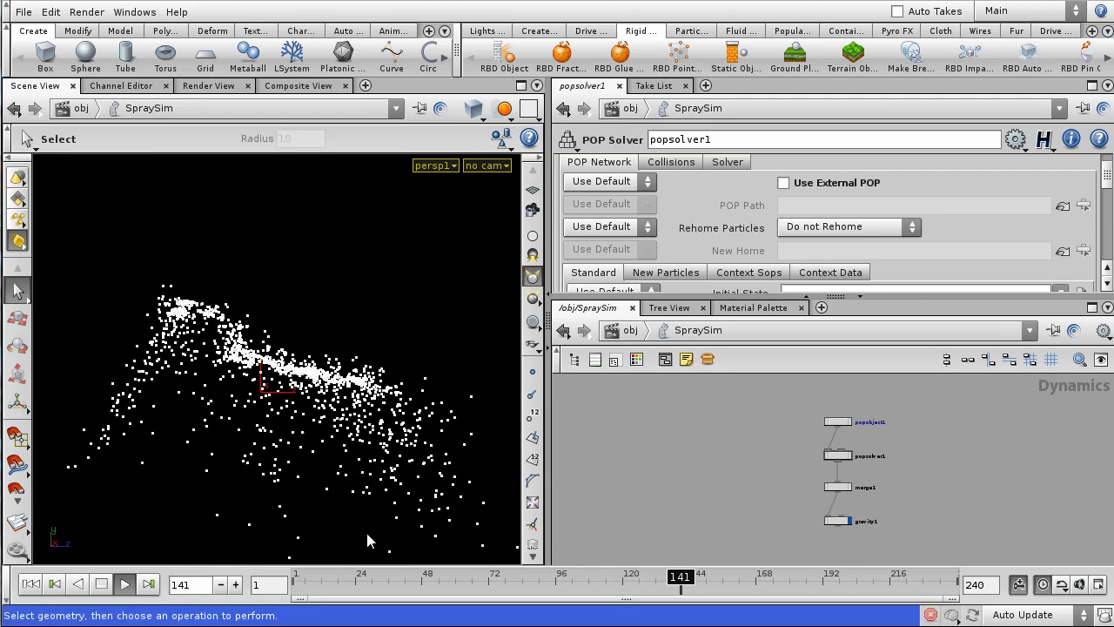
# - Stop playback back at frame 1 and recentre the network view on the nodes
pyautogui.click(298, 579)
pyautogui.scroll(2, 774, 491)
pyautogui.moveTo(774, 492); pyautogui.dragTo(757, 511, button='middle')
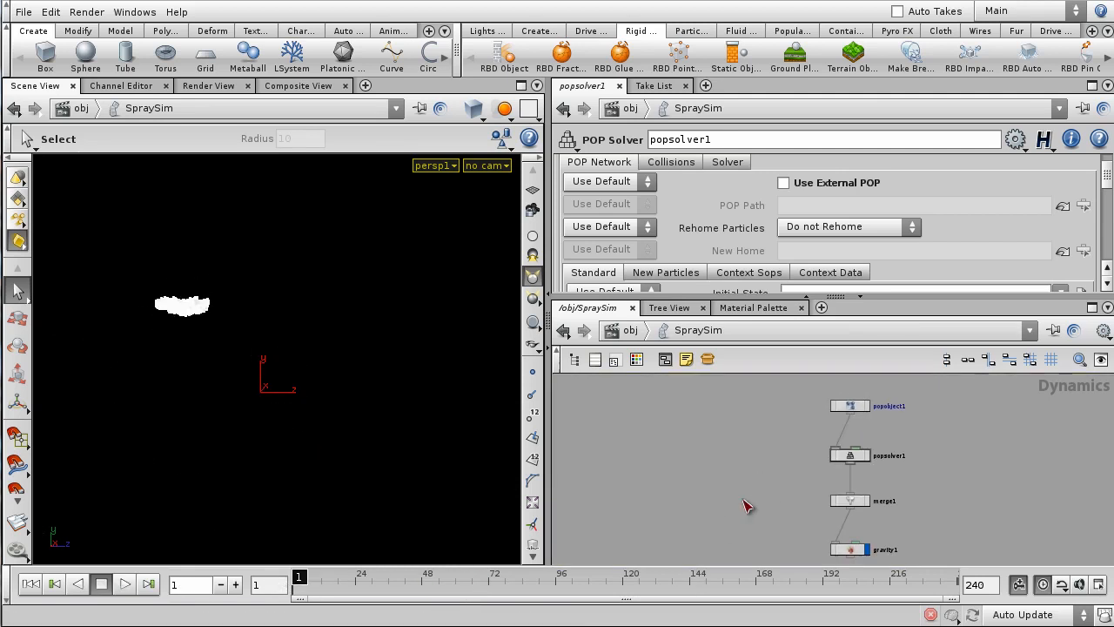
# - Inside the Landscape object, move dopimport1 below and left of polycap1
pyautogui.click(634, 330)
pyautogui.scroll(-2, 744, 464)
pyautogui.moveTo(744, 464); pyautogui.dragTo(835, 518, button='middle')
pyautogui.scroll(2, 730, 447)
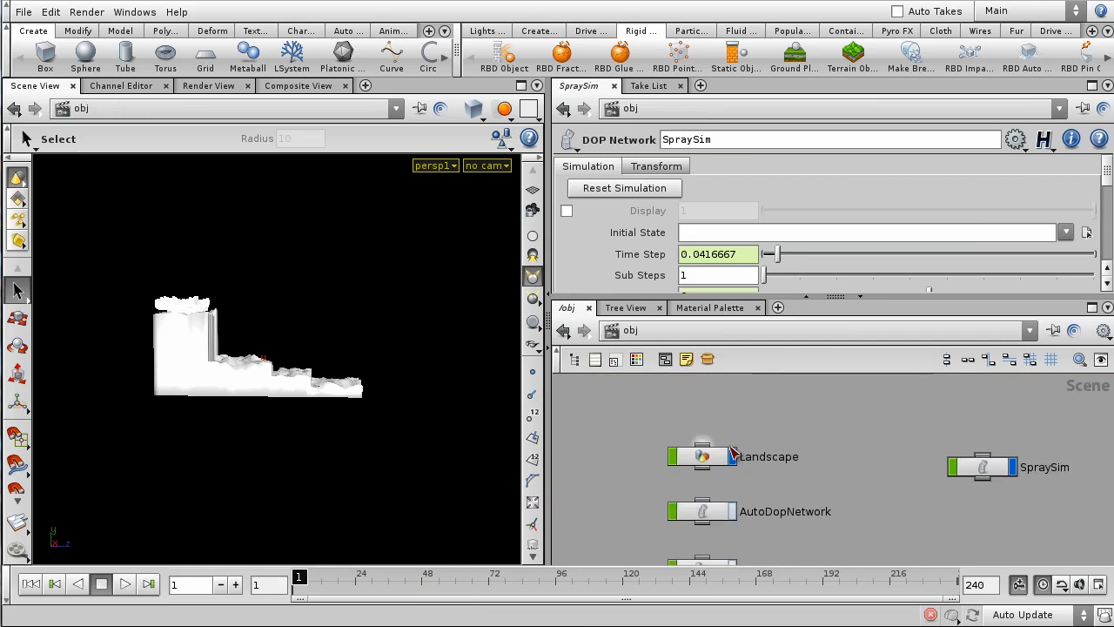
pyautogui.doubleClick(730, 452)
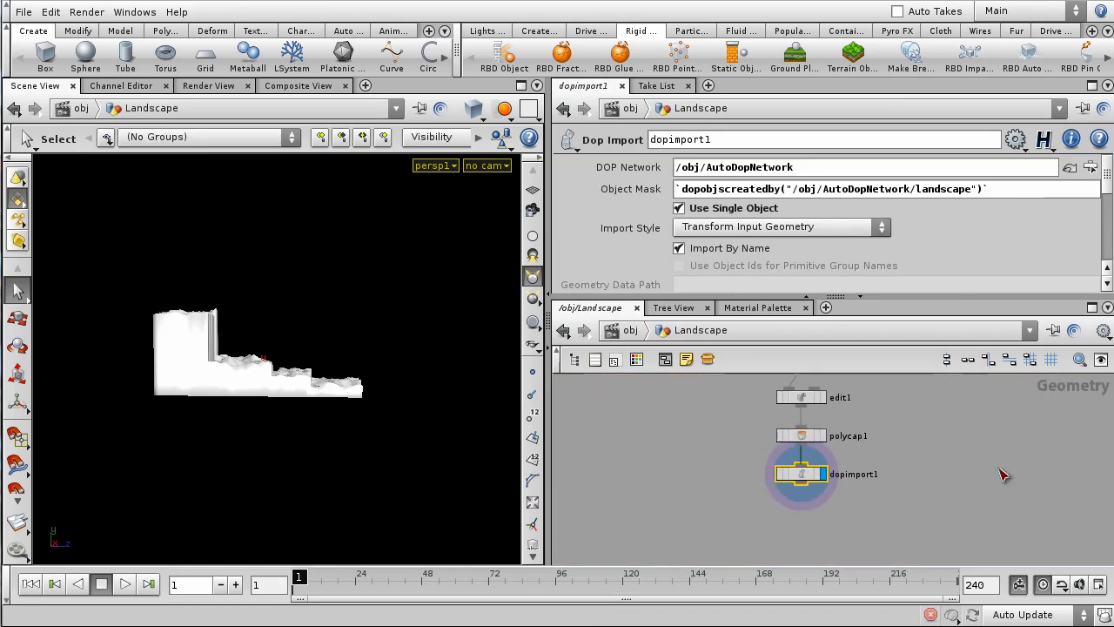
pyautogui.scroll(2, 796, 487)
pyautogui.moveTo(801, 472); pyautogui.dragTo(620, 529)
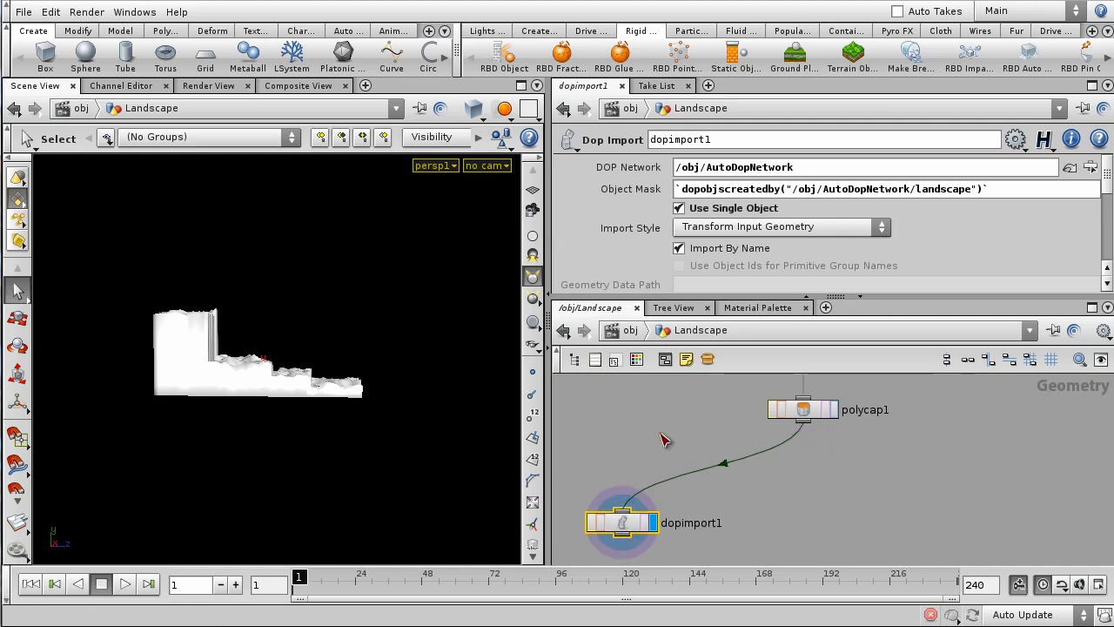
pyautogui.moveTo(873, 475); pyautogui.dragTo(857, 523, button='middle')
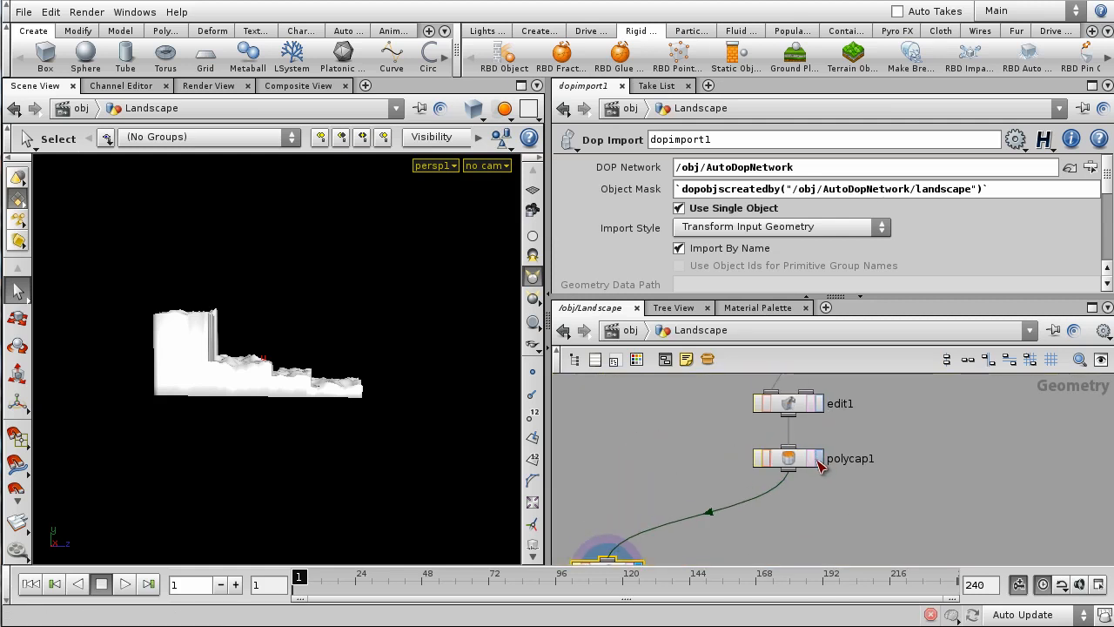
pyautogui.click(818, 461)
# - Back at /obj, select Landscape and apply the Static Object shelf tool
pyautogui.click(633, 331)
pyautogui.click(763, 432)
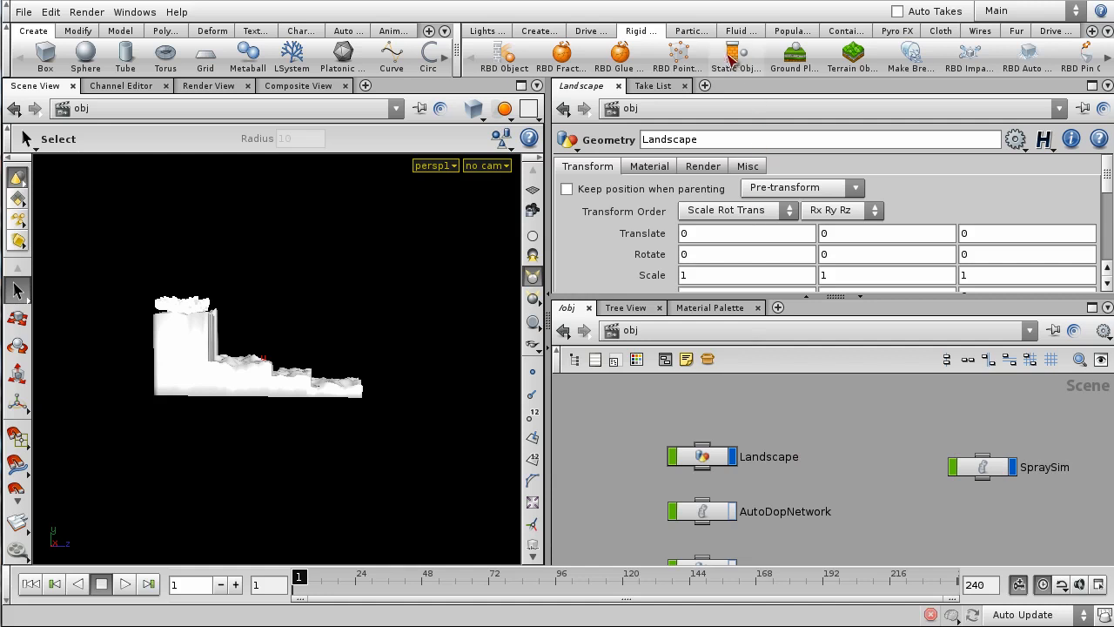
pyautogui.click(706, 461)
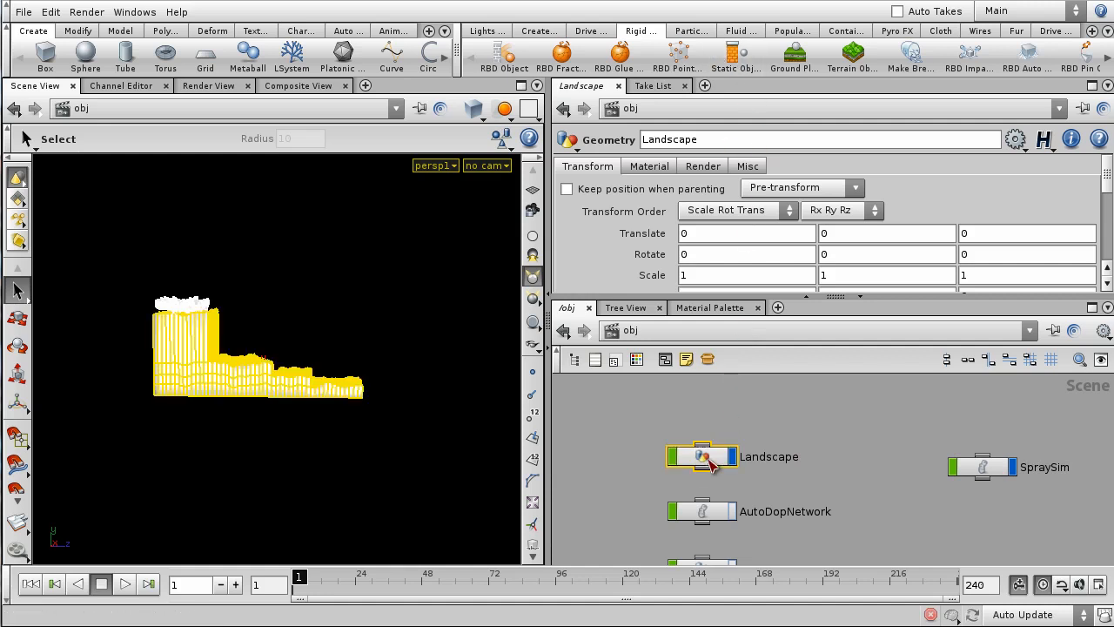
pyautogui.click(734, 61)
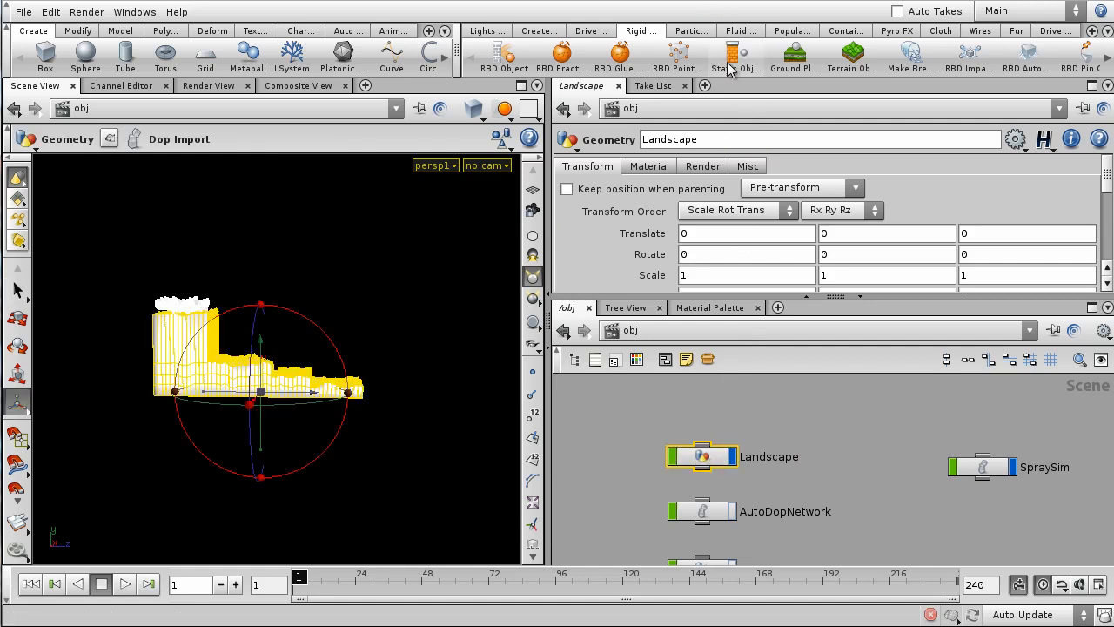
# - Enter the SpraySim network, auto-layout the nodes, and select Landscape, merge3 and staticsolver1
pyautogui.doubleClick(982, 469)
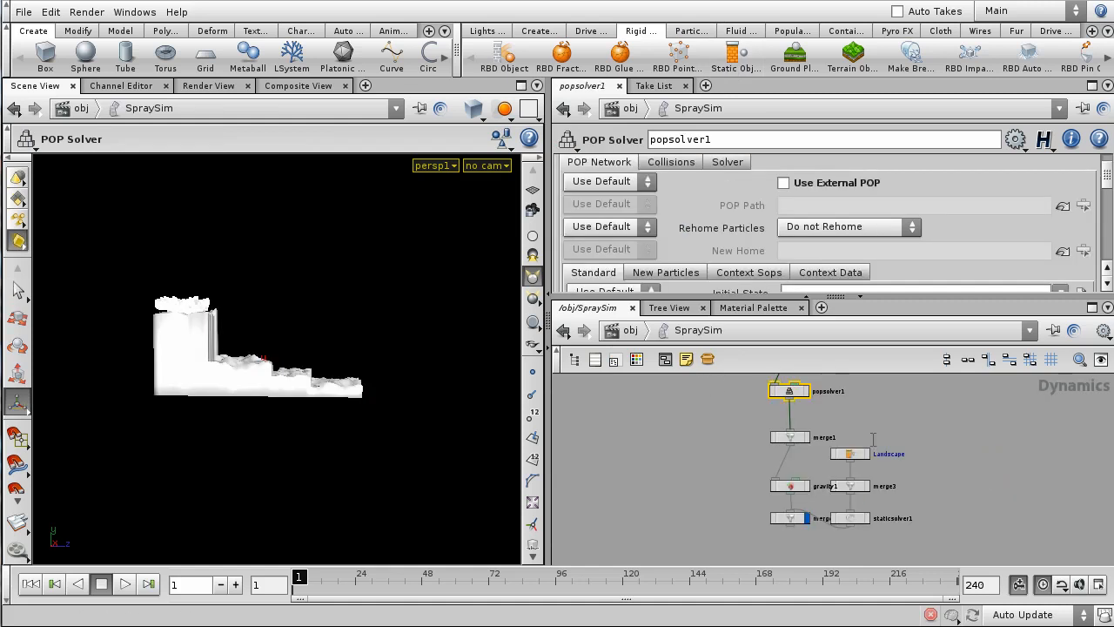
pyautogui.moveTo(956, 471); pyautogui.dragTo(971, 509, button='middle')
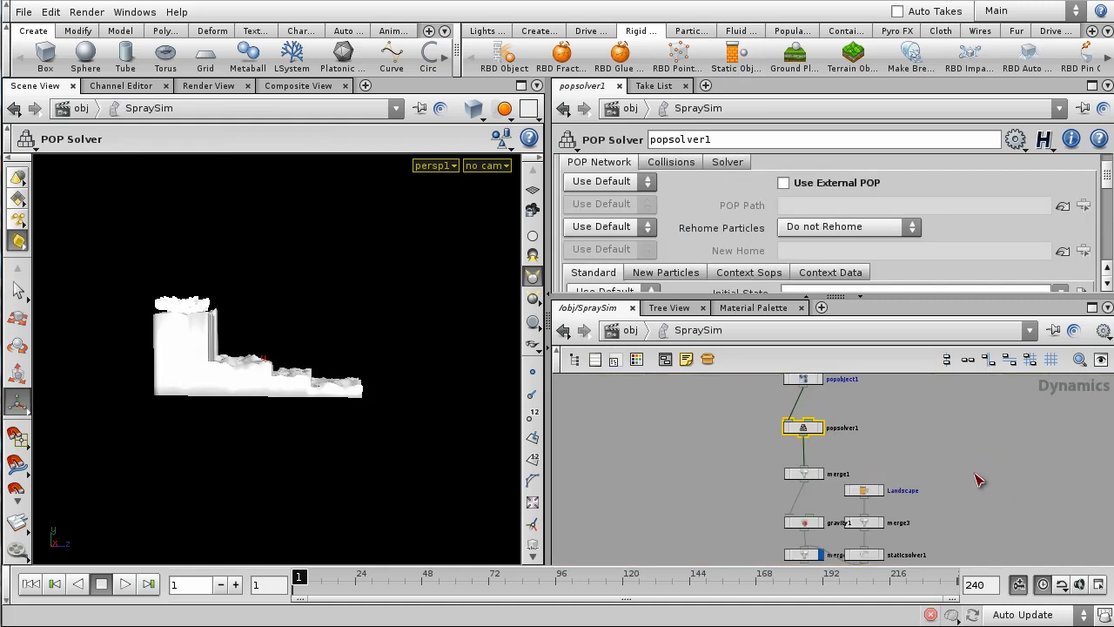
pyautogui.press('l')
pyautogui.moveTo(741, 409); pyautogui.dragTo(790, 512)
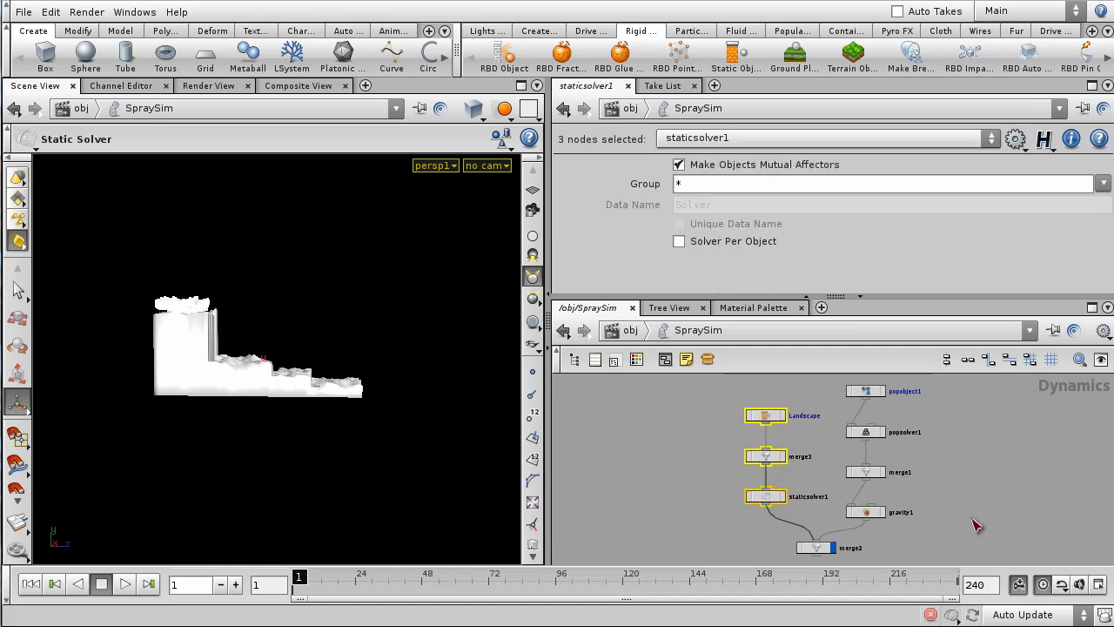
pyautogui.moveTo(972, 520); pyautogui.dragTo(999, 493, button='middle')
pyautogui.scroll(2, 968, 497)
pyautogui.scroll(-2, 938, 522)
pyautogui.moveTo(939, 520); pyautogui.dragTo(984, 463, button='middle')
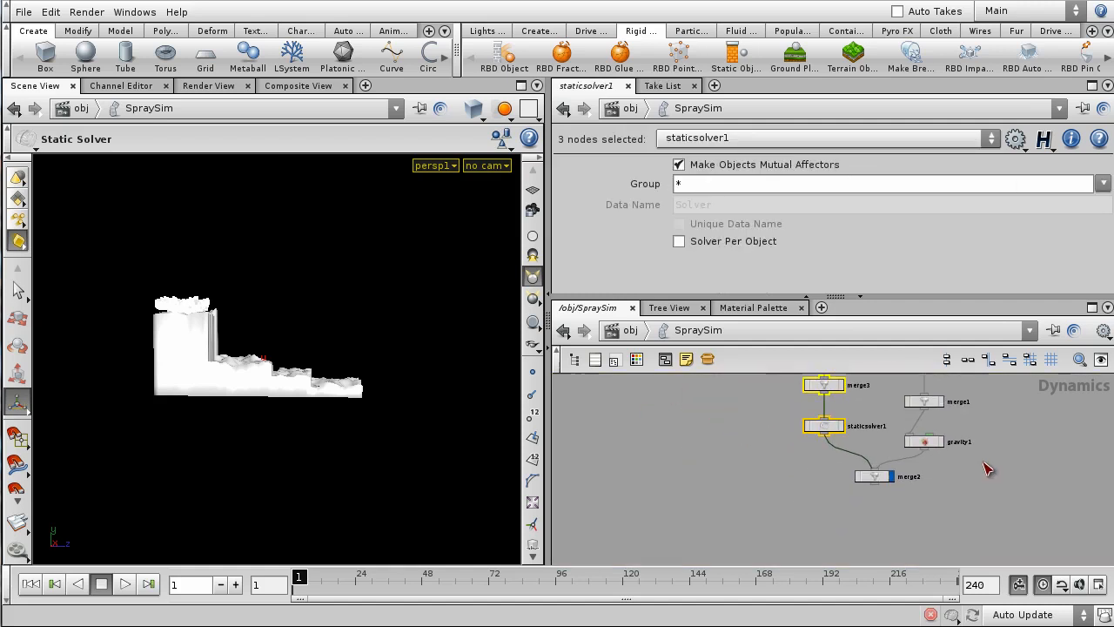
pyautogui.scroll(2, 942, 479)
# - Reposition merge2, gravity1 and merge1 so merge1 sits just above gravity1
pyautogui.moveTo(853, 479); pyautogui.dragTo(820, 521)
pyautogui.moveTo(915, 431); pyautogui.dragTo(916, 499)
pyautogui.moveTo(1011, 452); pyautogui.dragTo(982, 575, button='middle')
pyautogui.moveTo(889, 495); pyautogui.dragTo(893, 561)
pyautogui.moveTo(946, 498); pyautogui.dragTo(983, 414, button='middle')
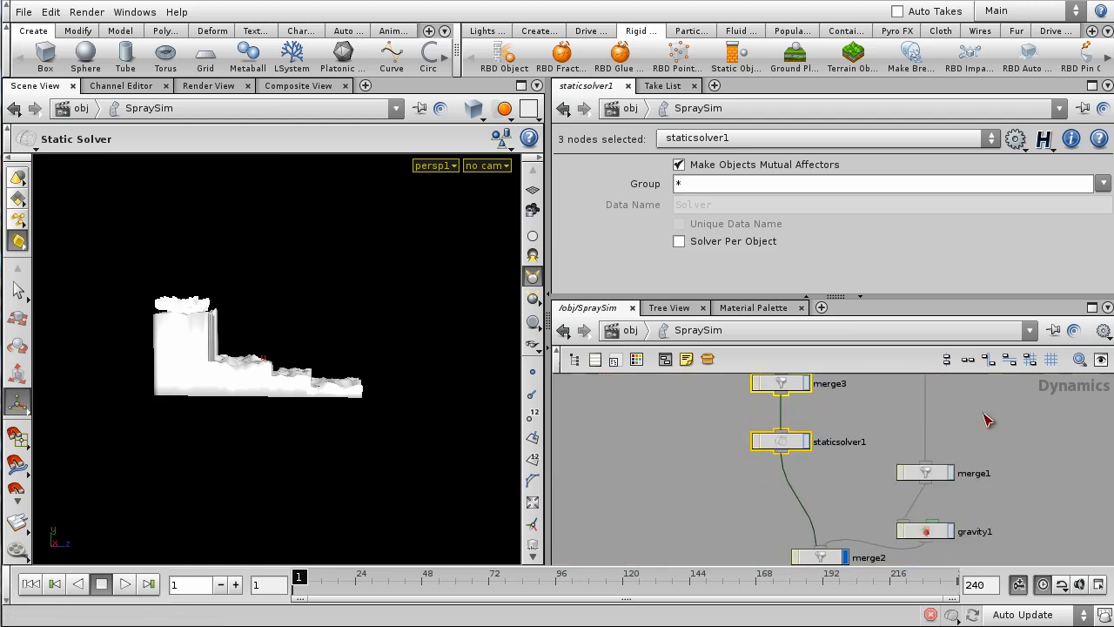
# - Wire staticsolver1's output into merge1 alongside popsolver1
pyautogui.click(790, 481)
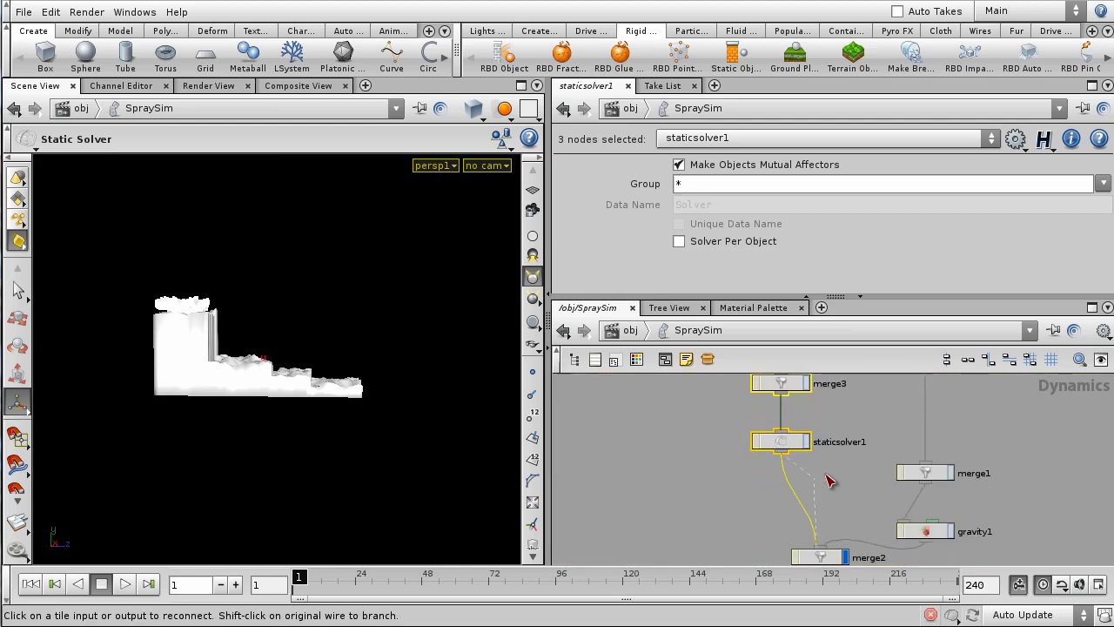
pyautogui.click(928, 466)
pyautogui.hotkey('ctrl', 'z')
pyautogui.click(682, 471)
pyautogui.scroll(-1, 824, 484)
pyautogui.moveTo(819, 481); pyautogui.dragTo(781, 499, button='middle')
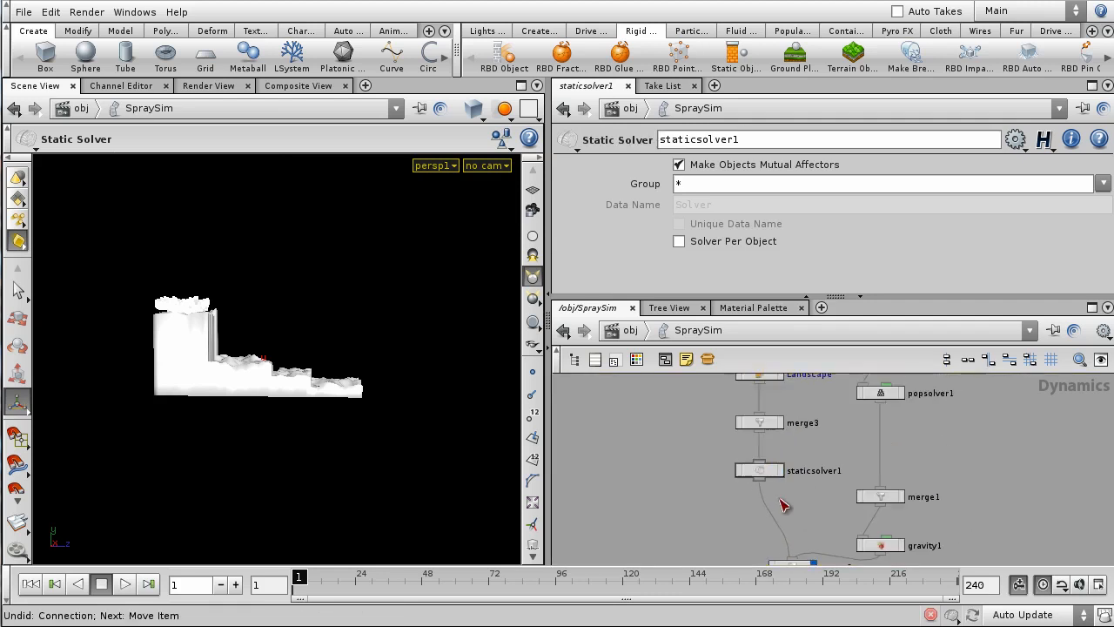
pyautogui.scroll(1, 782, 505)
pyautogui.click(758, 478)
pyautogui.click(896, 491)
# - Delete the unneeded merge2 node and frame the whole network
pyautogui.scroll(-2, 983, 459)
pyautogui.moveTo(988, 471); pyautogui.dragTo(1001, 410, button='middle')
pyautogui.moveTo(786, 438); pyautogui.dragTo(873, 499)
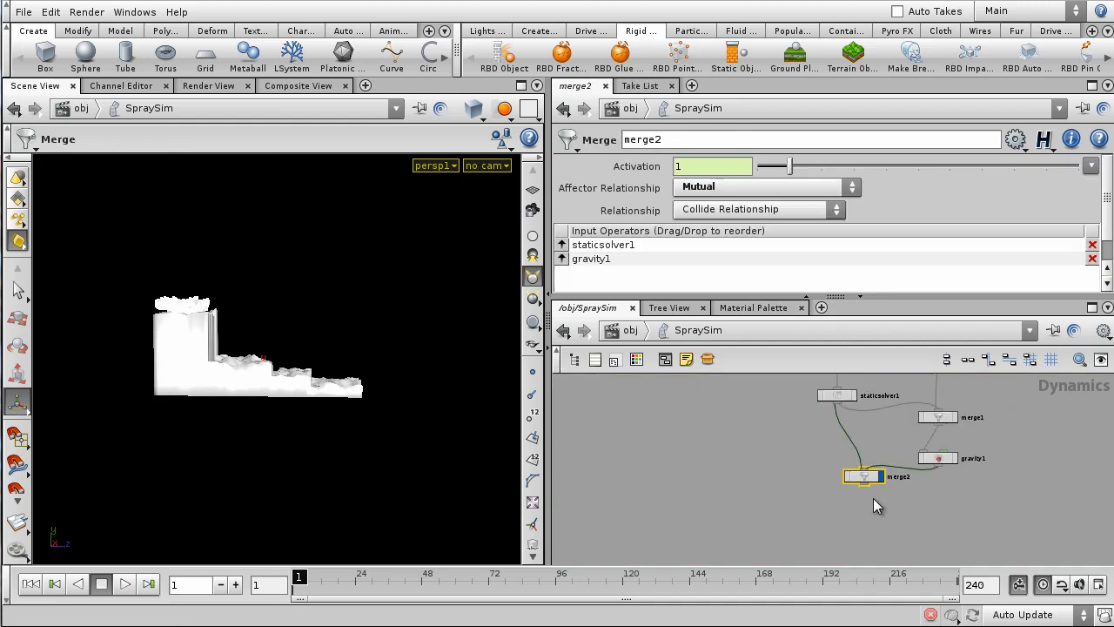
pyautogui.press('Delete')
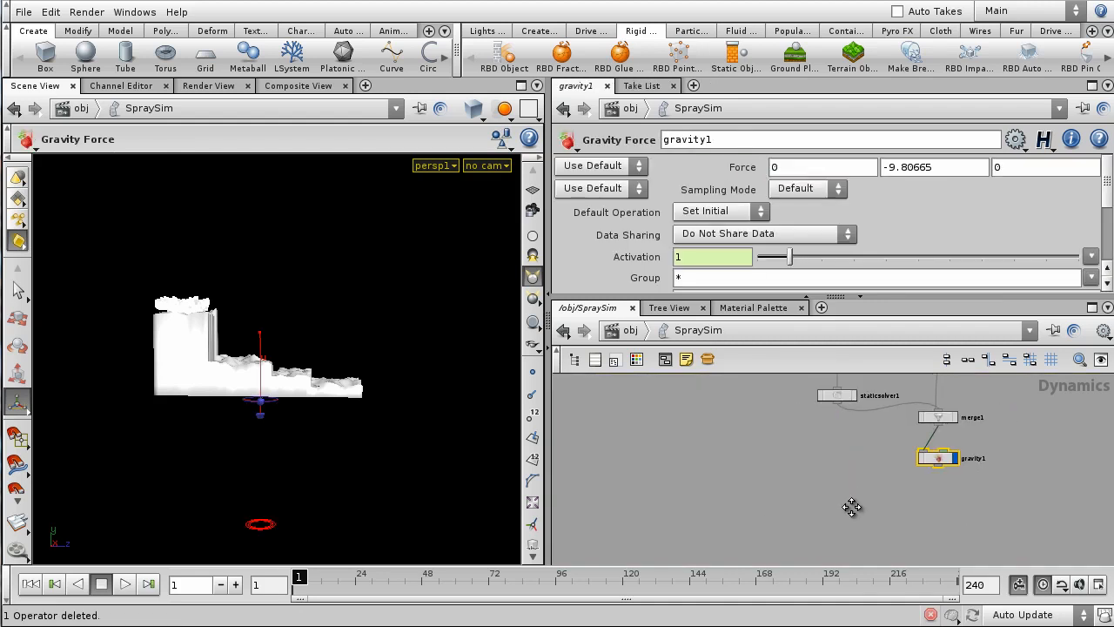
pyautogui.press('h')
pyautogui.scroll(2, 957, 491)
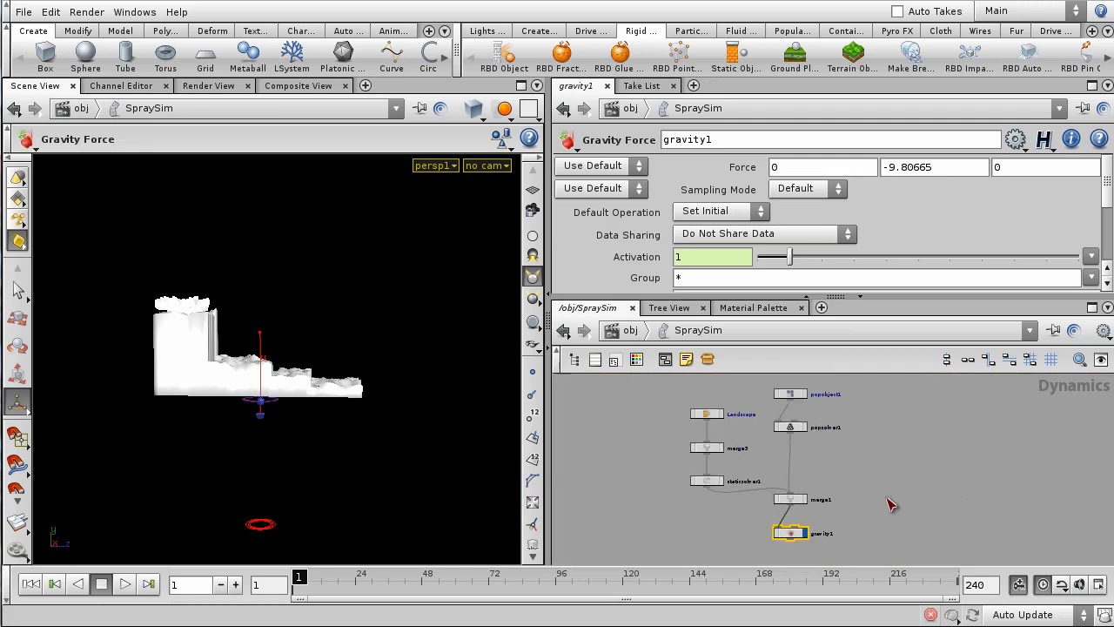
# - Play the spray simulation to frame 117, orbiting to watch particles scatter across the Landscape
pyautogui.click(124, 583)
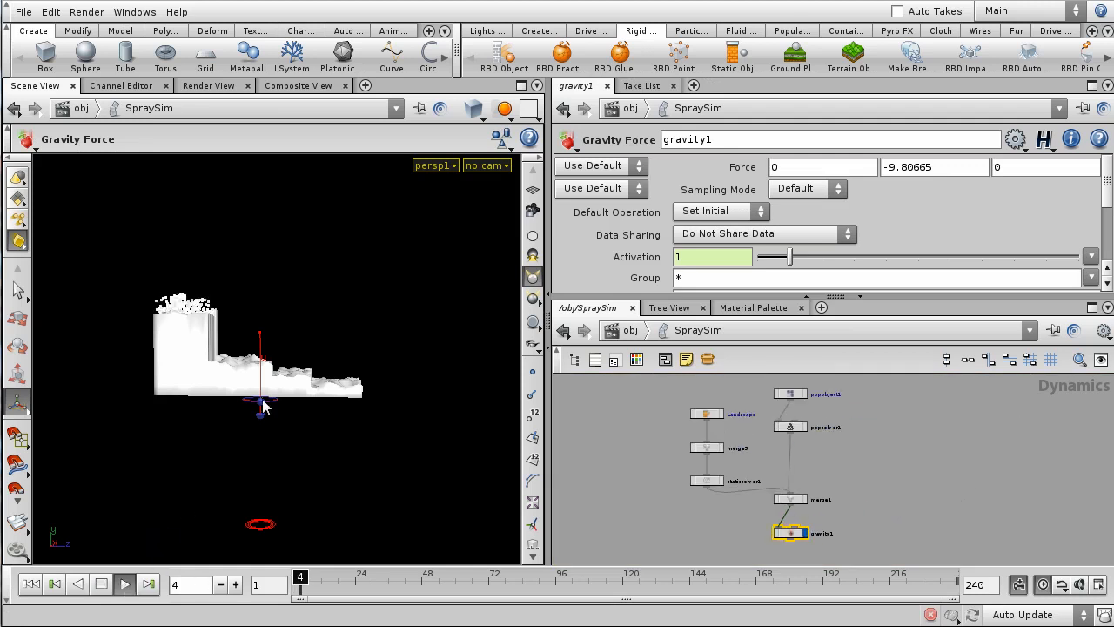
pyautogui.keyDown('alt'); pyautogui.moveTo(263, 406); pyautogui.dragTo(400, 396, button='right'); pyautogui.keyUp('alt')
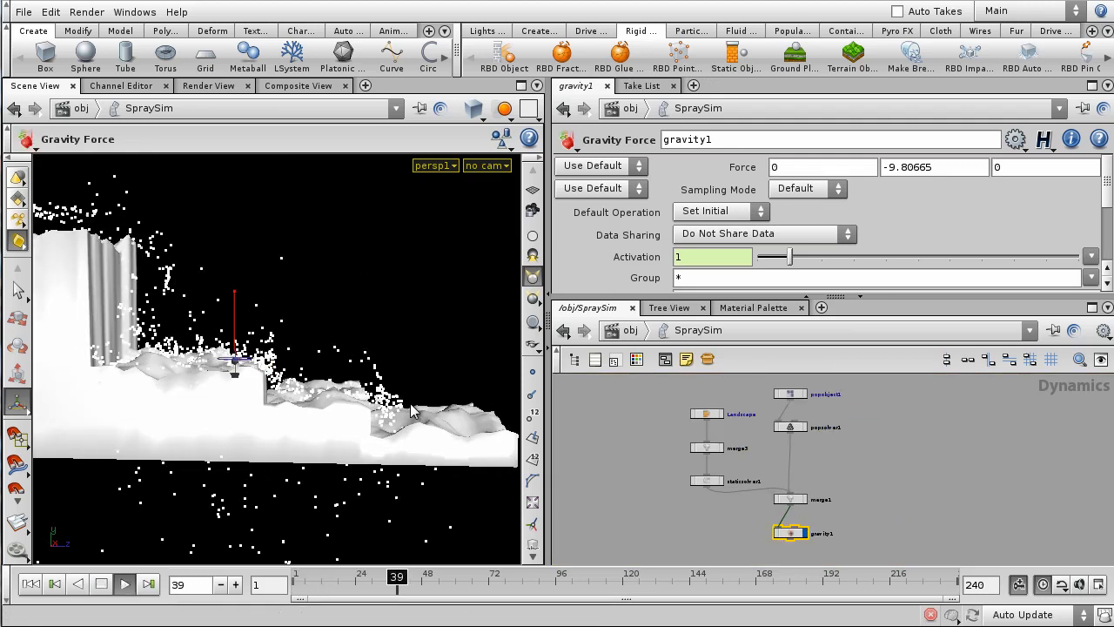
pyautogui.keyDown('alt'); pyautogui.moveTo(406, 340); pyautogui.dragTo(361, 344, button='right'); pyautogui.keyUp('alt')
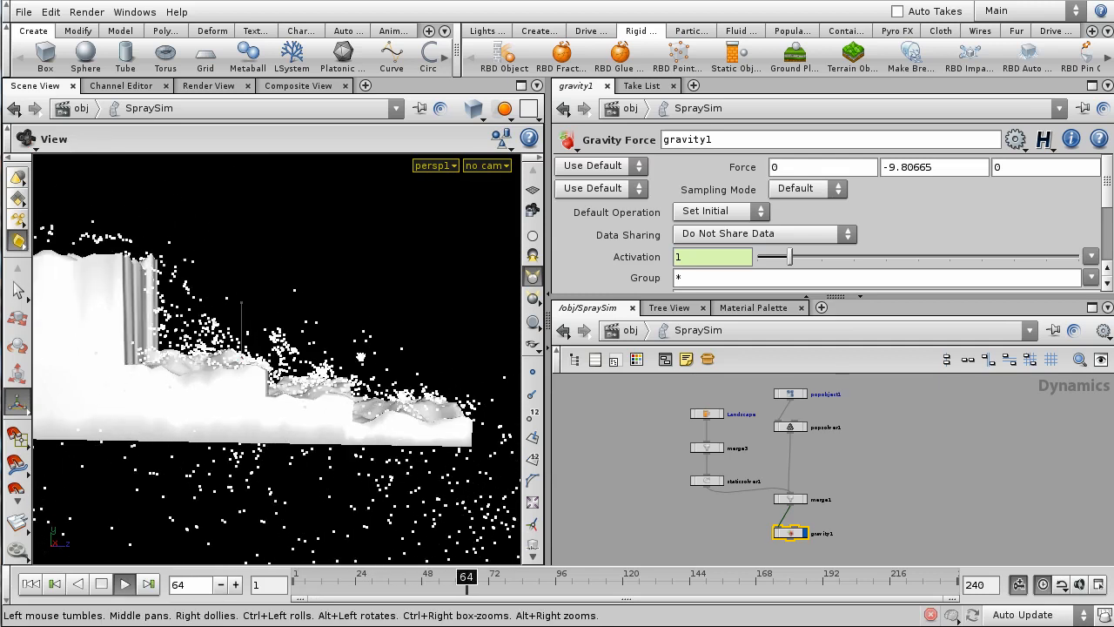
pyautogui.keyDown('alt'); pyautogui.moveTo(361, 344); pyautogui.dragTo(157, 374); pyautogui.keyUp('alt')
pyautogui.keyDown('alt'); pyautogui.moveTo(135, 434); pyautogui.dragTo(61, 396); pyautogui.keyUp('alt')
pyautogui.keyDown('alt'); pyautogui.moveTo(413, 422); pyautogui.dragTo(371, 426, button='right'); pyautogui.keyUp('alt')
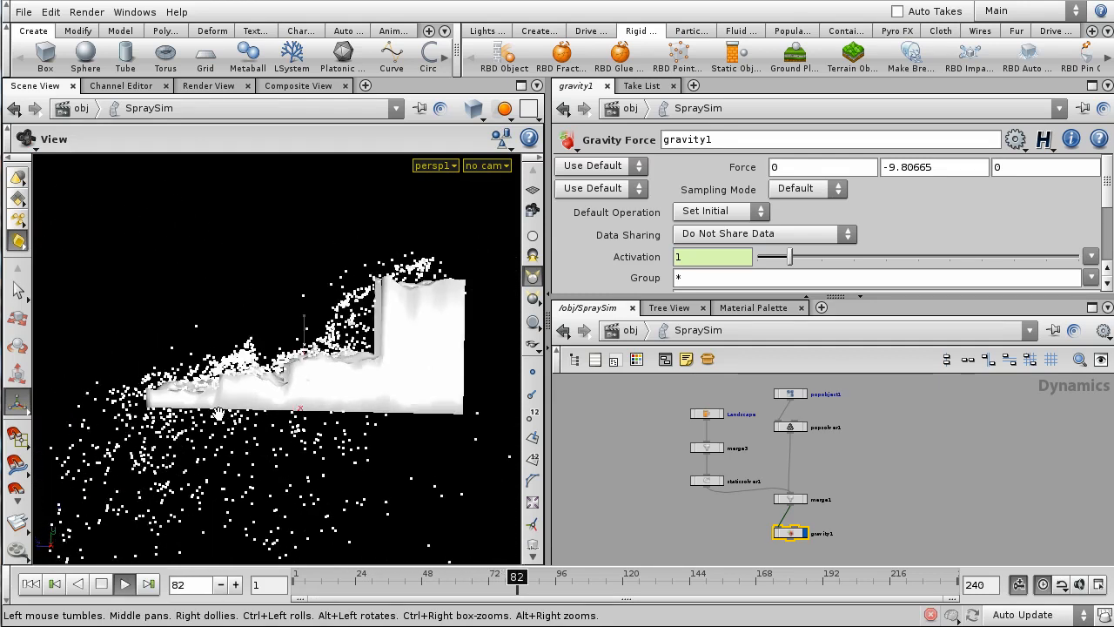
pyautogui.keyDown('alt'); pyautogui.moveTo(372, 425); pyautogui.dragTo(473, 433); pyautogui.keyUp('alt')
pyautogui.moveTo(567, 416); pyautogui.dragTo(376, 366)
pyautogui.moveTo(376, 365); pyautogui.dragTo(423, 331, button='right')
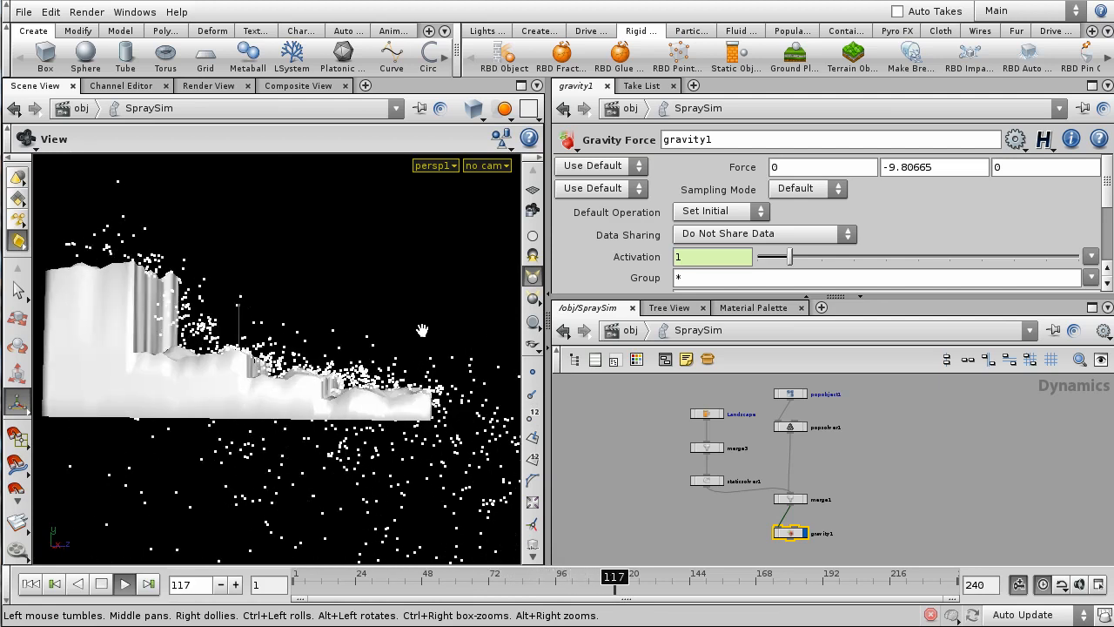
pyautogui.moveTo(423, 330); pyautogui.dragTo(449, 347)
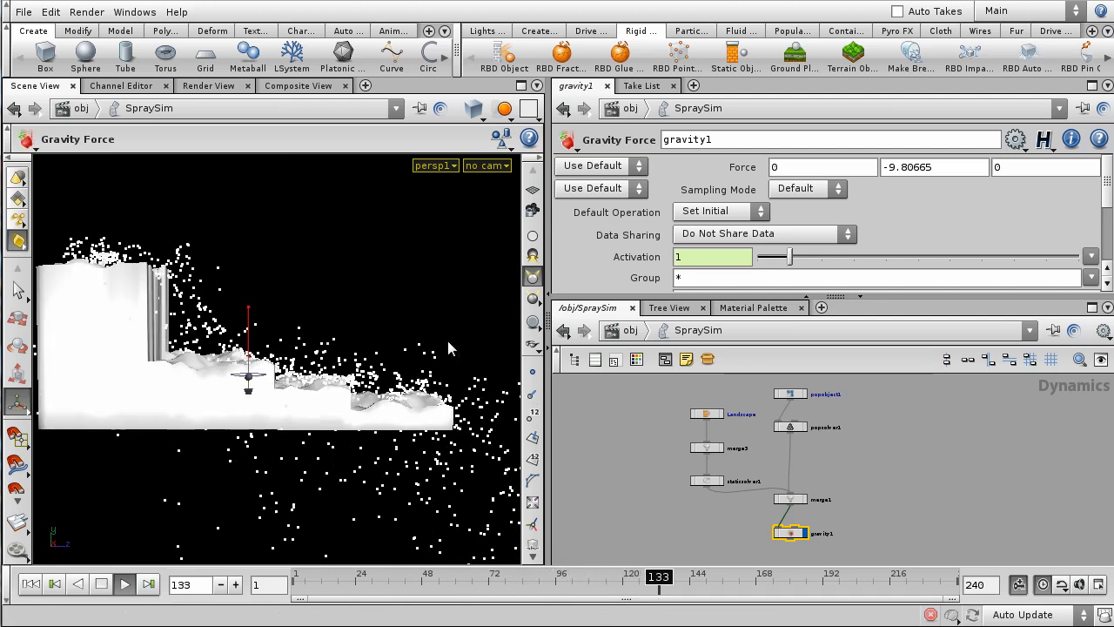
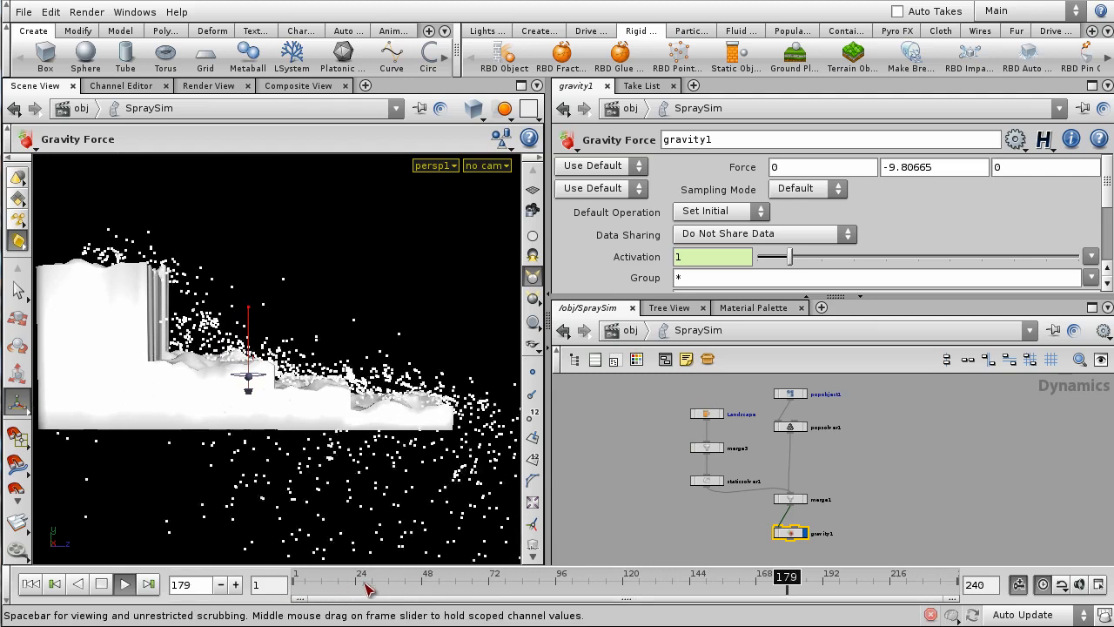
# - Rewind the spray simulation to frame 1 and dive into popsolver1 to reach source1
pyautogui.moveTo(363, 584); pyautogui.dragTo(240, 592)
pyautogui.click(641, 516)
pyautogui.moveTo(810, 417); pyautogui.dragTo(858, 487, button='middle')
pyautogui.scroll(3, 823, 478)
pyautogui.doubleClick(793, 508)
pyautogui.click(830, 486)
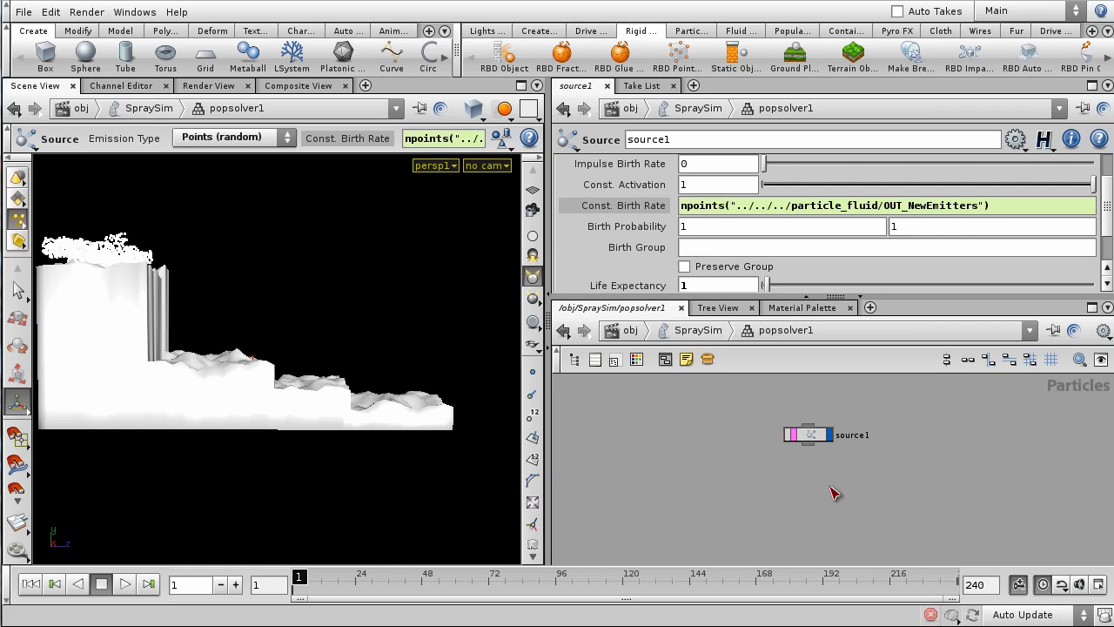
# - Place a VOP POP node, voppop1, below source1 and wire source1's output into it
pyautogui.press('Tab')
pyautogui.write('POP Network')
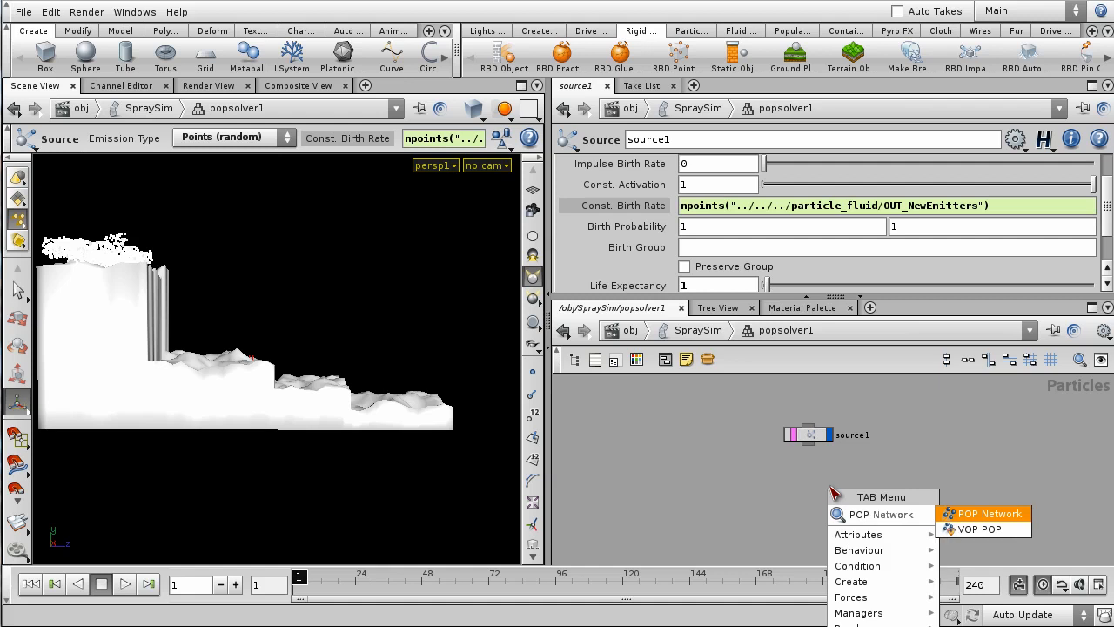
pyautogui.press('Down')
pyautogui.press('Return')
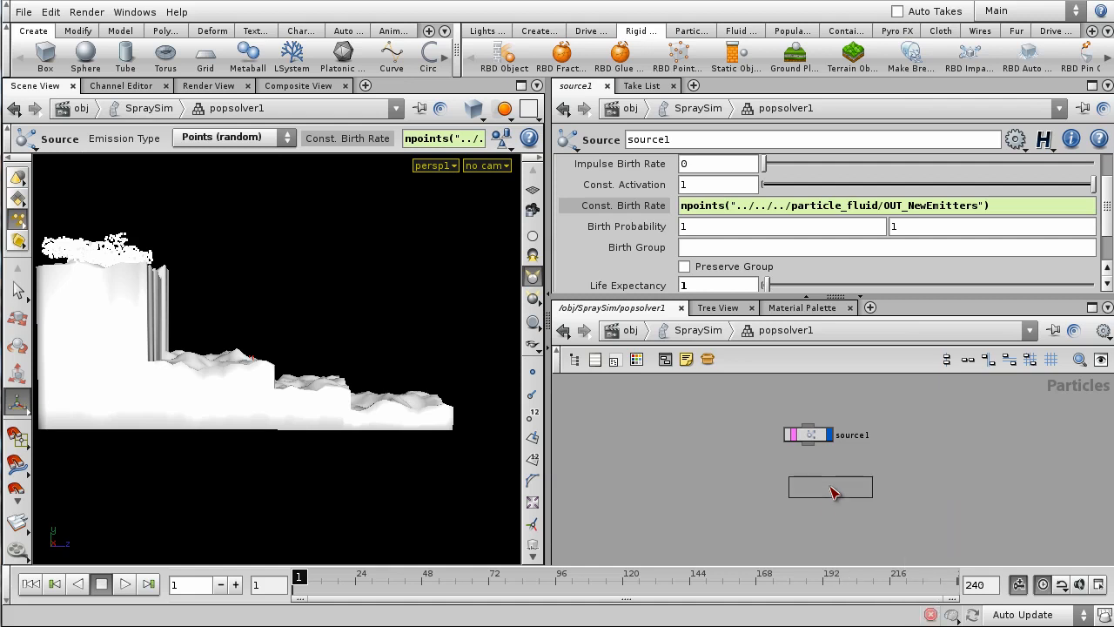
pyautogui.click(805, 492)
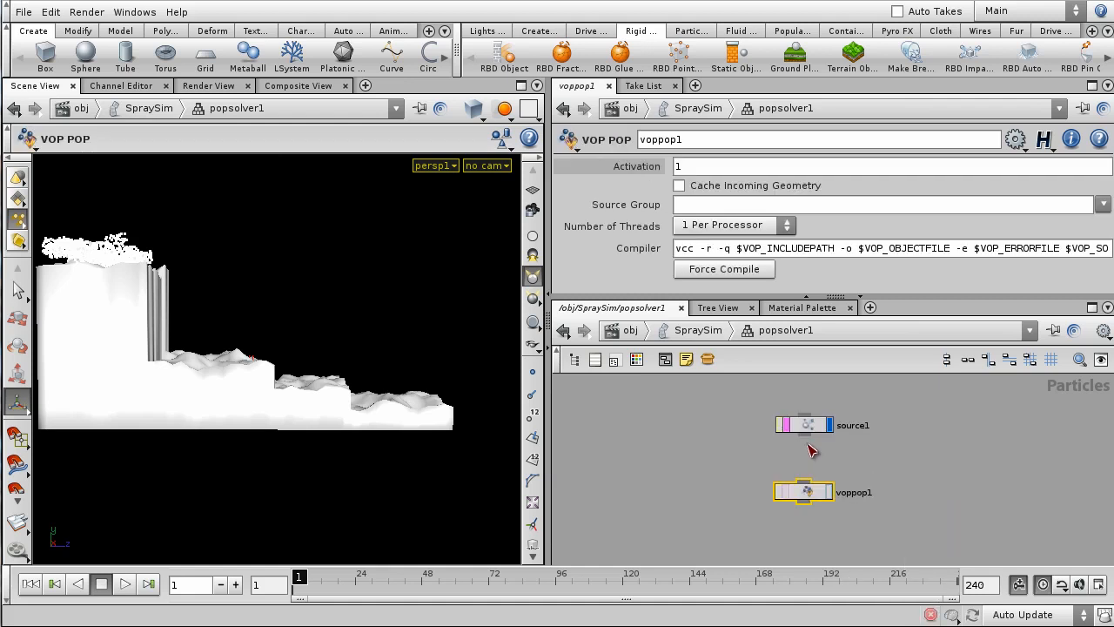
pyautogui.moveTo(810, 444); pyautogui.dragTo(805, 485)
pyautogui.press('h')
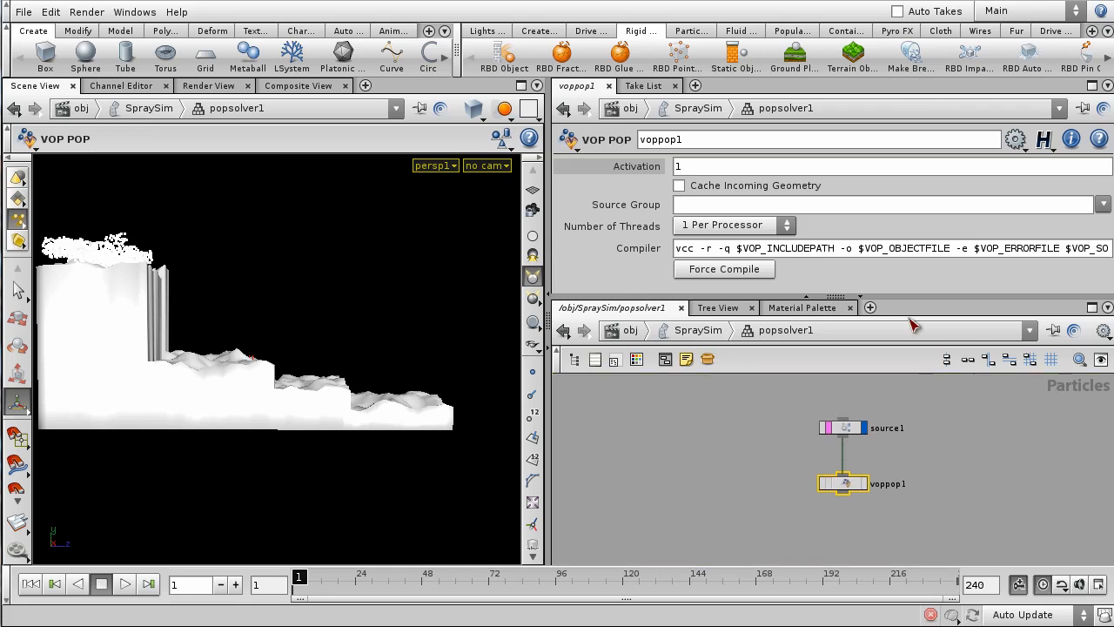
pyautogui.moveTo(909, 298); pyautogui.dragTo(910, 246)
pyautogui.moveTo(916, 433); pyautogui.dragTo(848, 394, button='middle')
pyautogui.scroll(1, 824, 420)
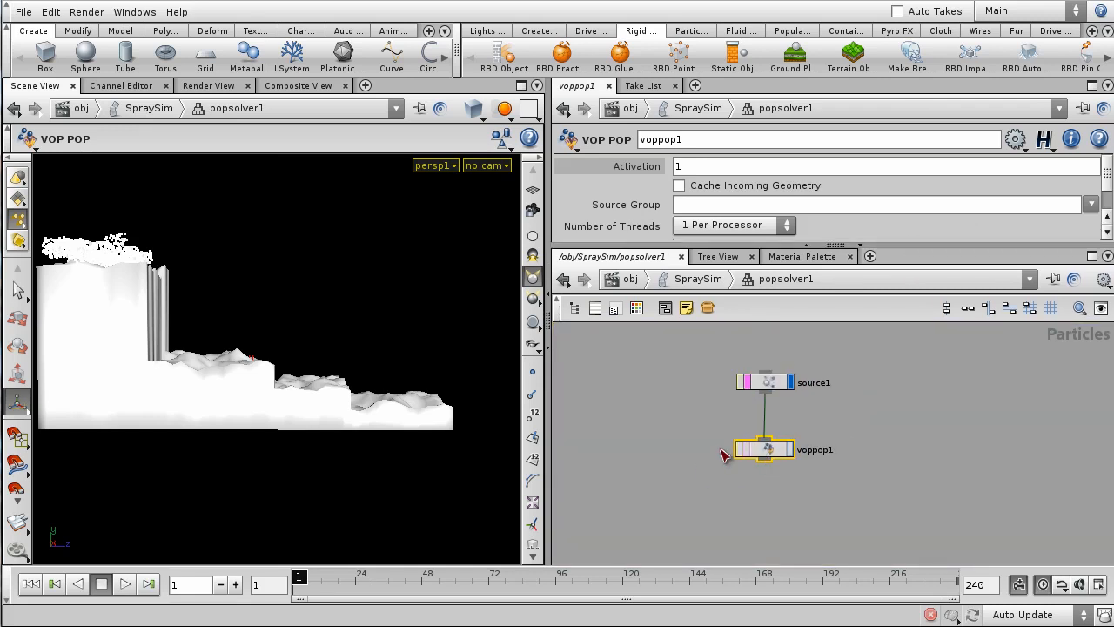
pyautogui.scroll(1, 849, 475)
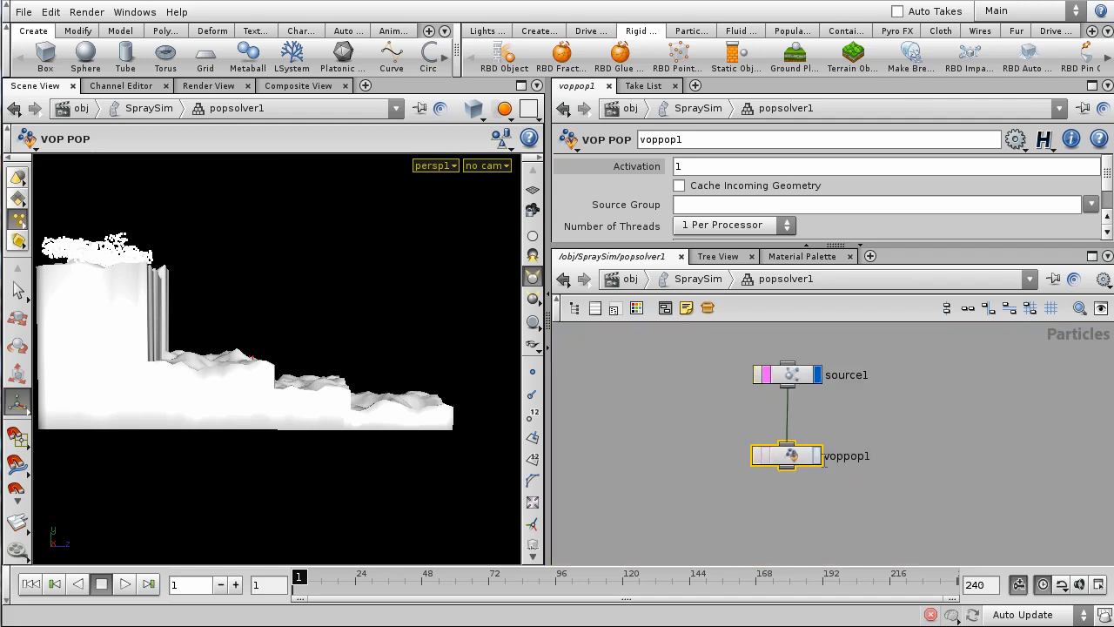
# - Enter voppop1's VEX Builder, move output1 far right of global1, and widen the panes
pyautogui.doubleClick(791, 456)
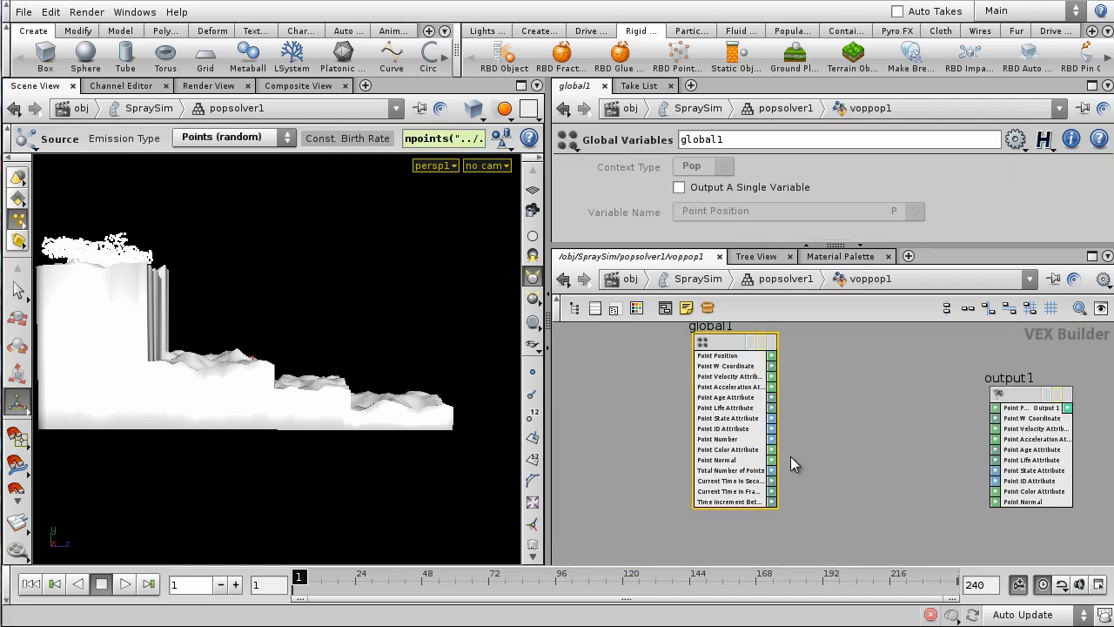
pyautogui.moveTo(821, 460); pyautogui.dragTo(656, 495, button='middle')
pyautogui.scroll(-1, 656, 495)
pyautogui.click(699, 461)
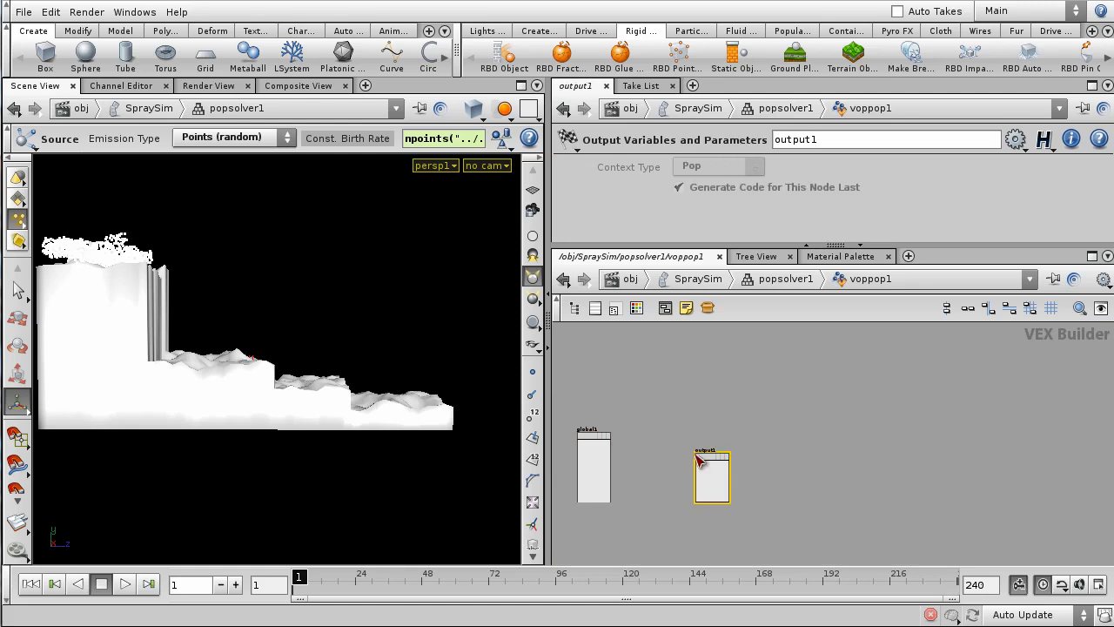
pyautogui.moveTo(714, 463); pyautogui.dragTo(967, 461)
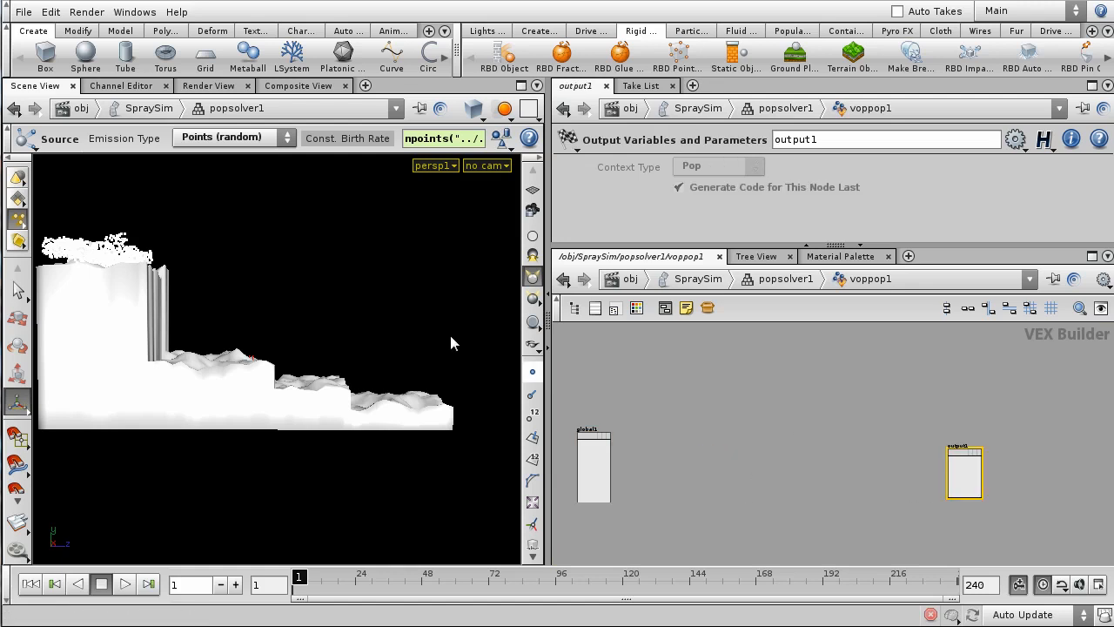
pyautogui.moveTo(551, 346); pyautogui.dragTo(322, 340)
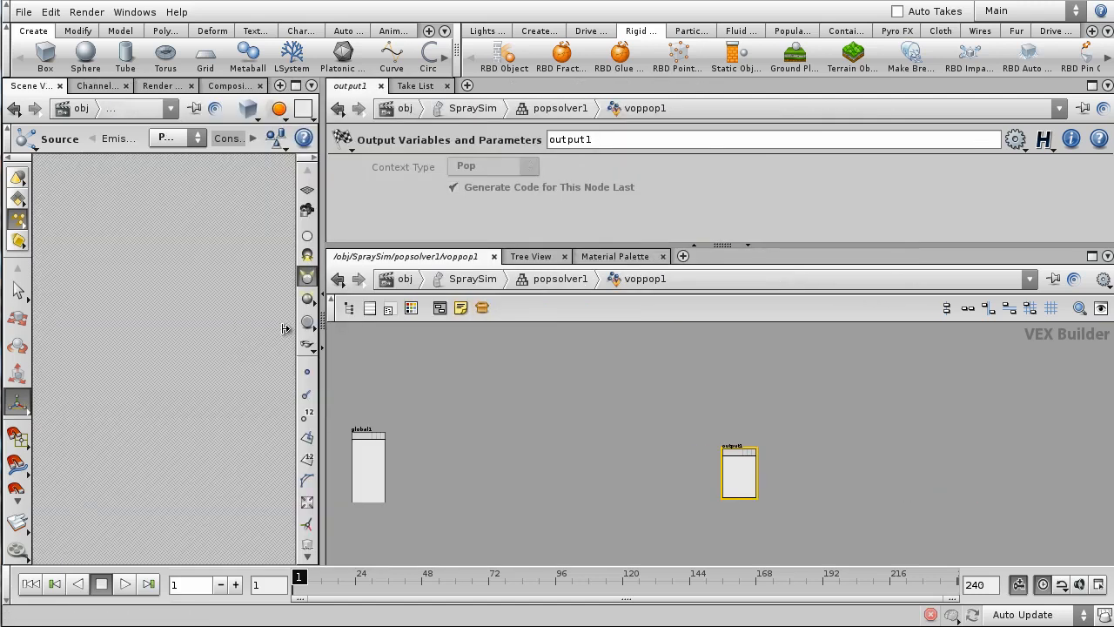
pyautogui.moveTo(687, 246); pyautogui.dragTo(685, 227)
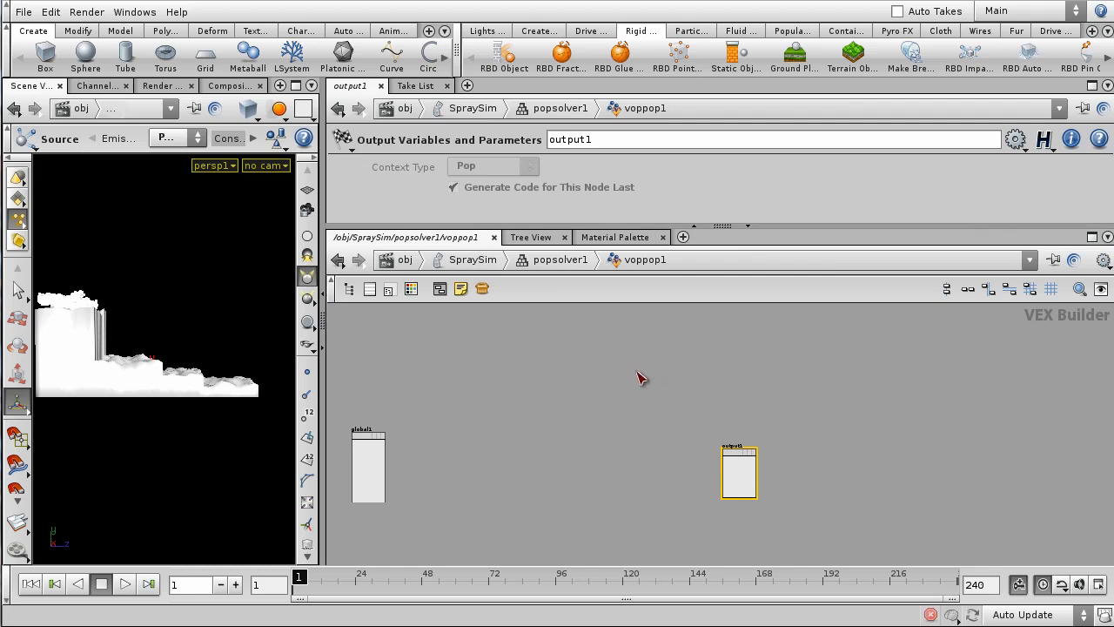
pyautogui.press('h')
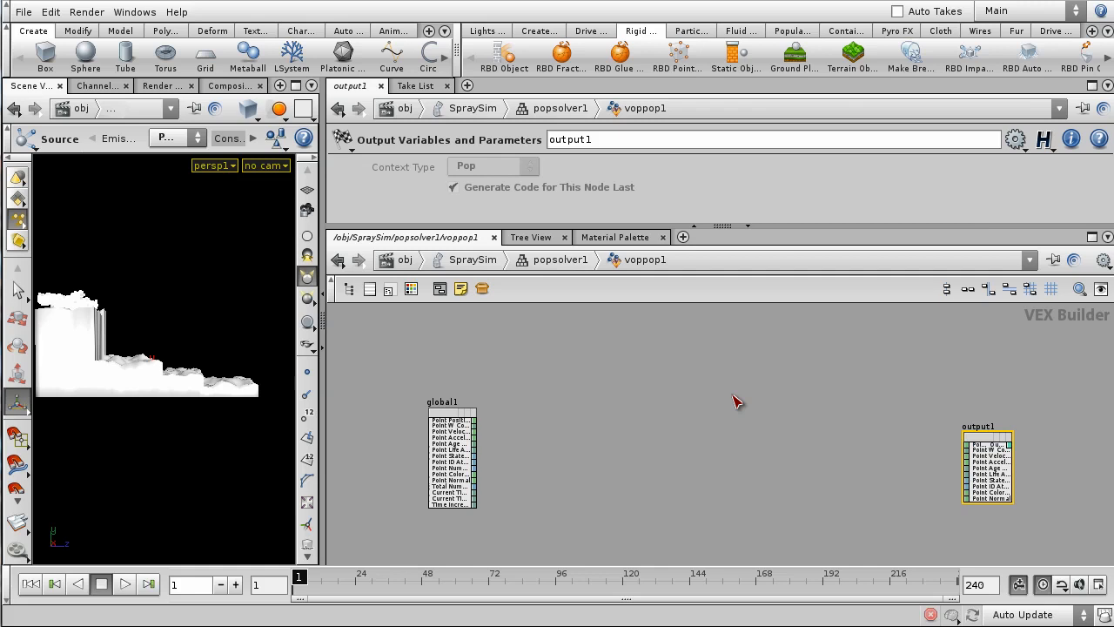
pyautogui.moveTo(582, 391); pyautogui.dragTo(636, 412, button='middle')
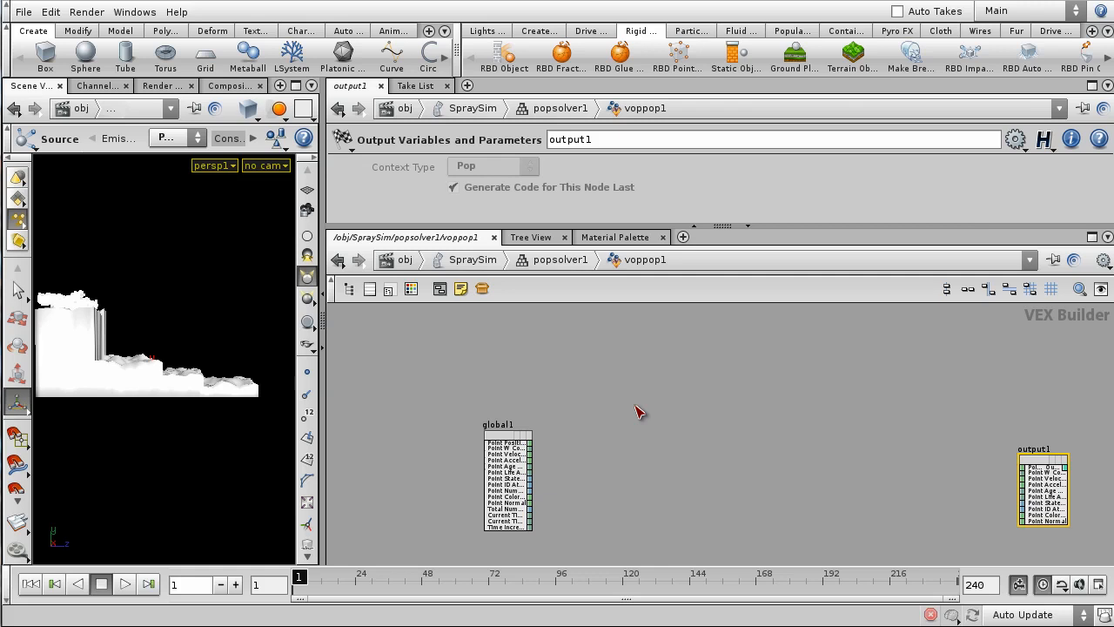
pyautogui.press('Tab')
# - Add volumesamplefile1 and wire global1's Point Position into its Sample Position
pyautogui.write('Volume Sa')
pyautogui.press('Down')
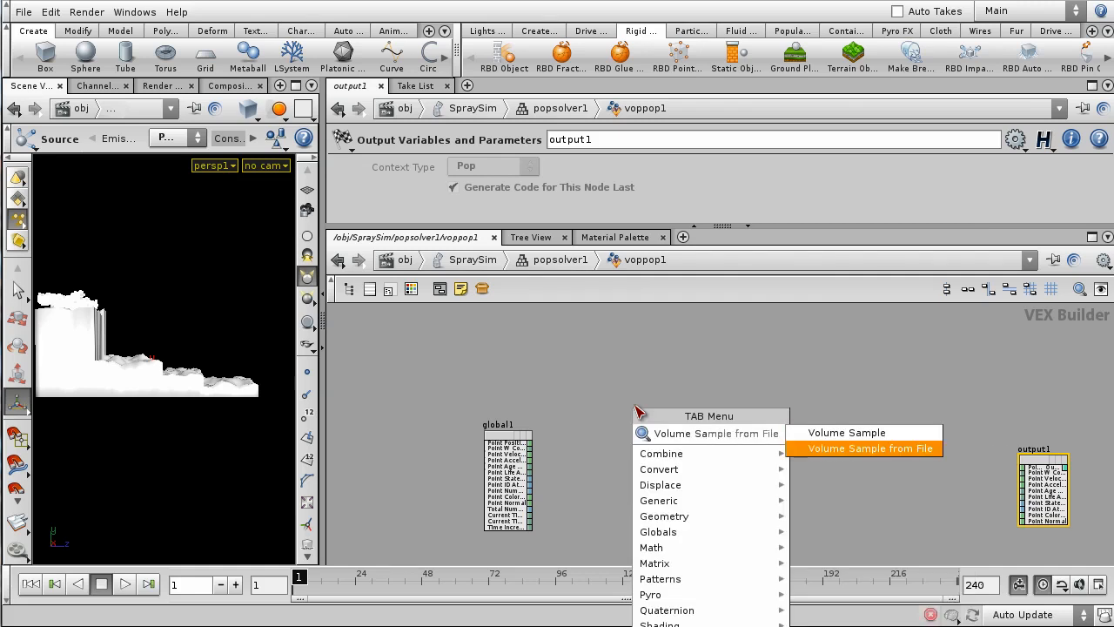
pyautogui.press('Return')
pyautogui.click(624, 374)
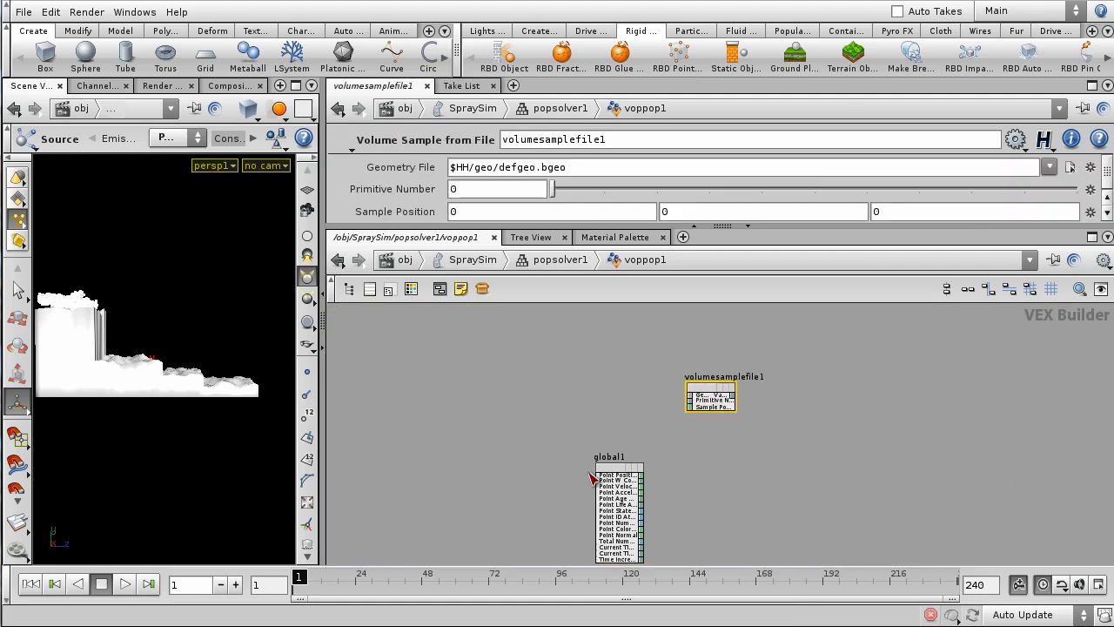
pyautogui.moveTo(625, 474); pyautogui.dragTo(559, 447)
pyautogui.moveTo(625, 450); pyautogui.dragTo(611, 461, button='middle')
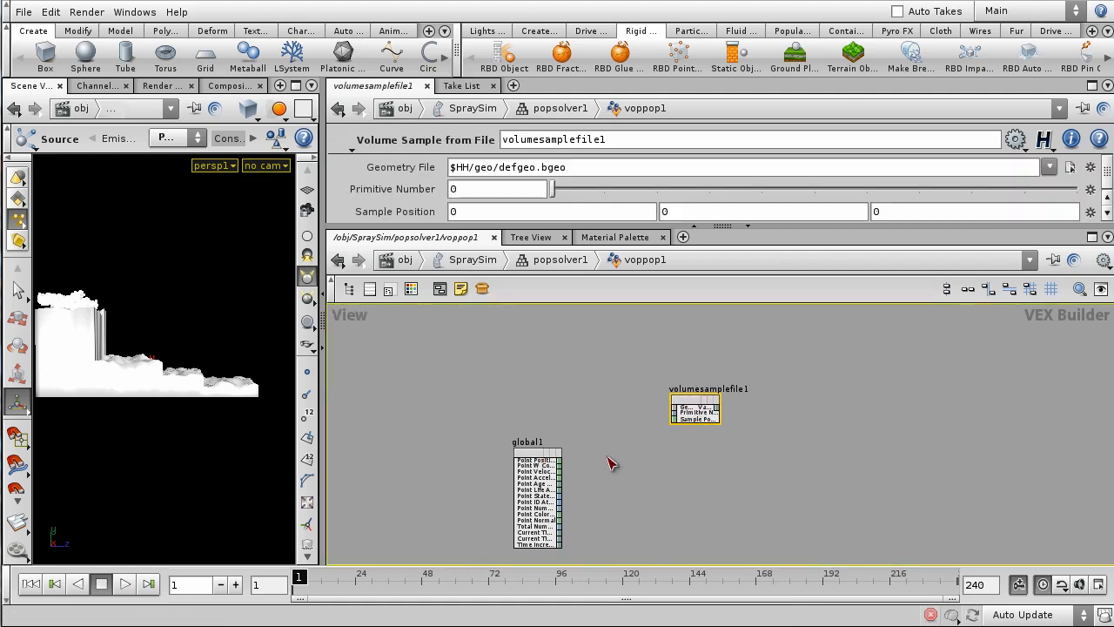
pyautogui.moveTo(640, 222); pyautogui.dragTo(641, 263)
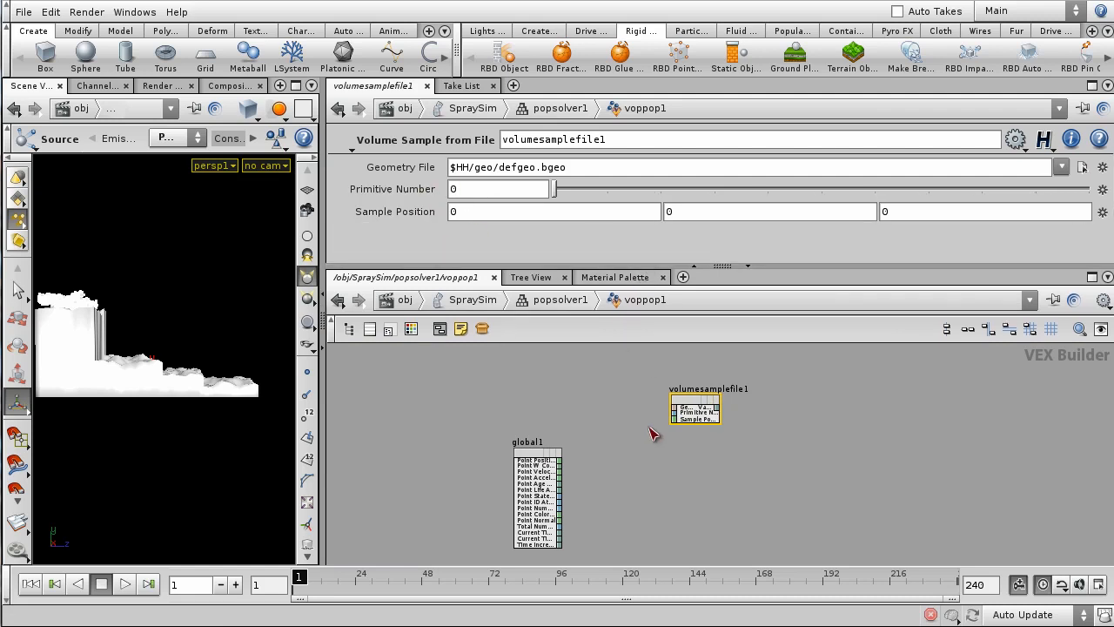
pyautogui.scroll(3, 598, 481)
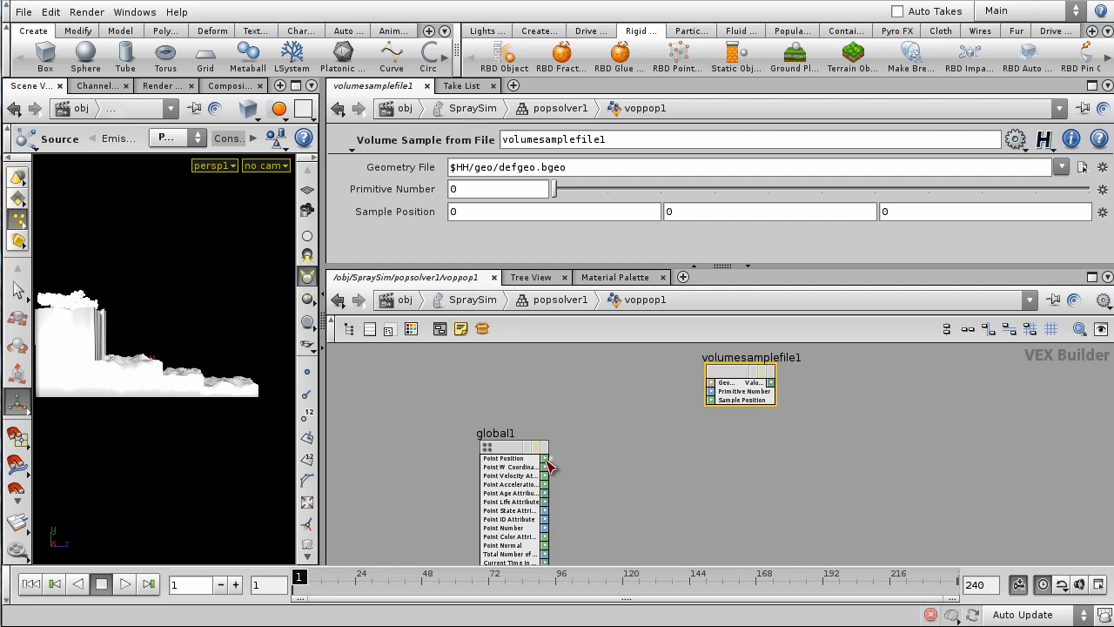
pyautogui.click(711, 402)
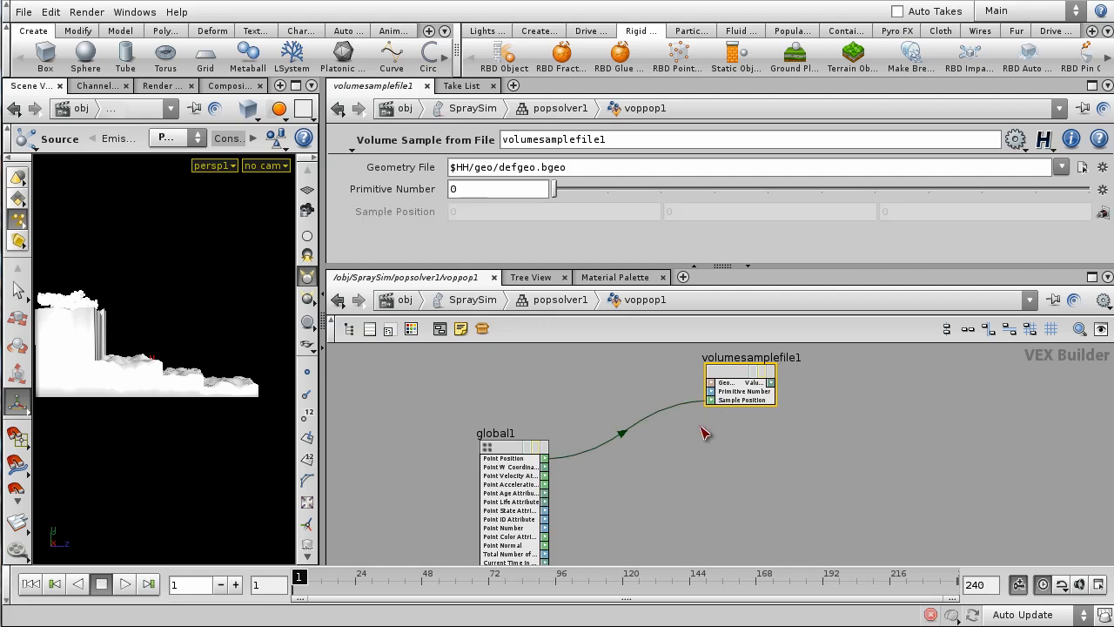
pyautogui.scroll(-3, 773, 455)
pyautogui.moveTo(838, 465); pyautogui.dragTo(788, 506, button='middle')
# - Position volumesamplefile1 just above and right of global1, with output1 in view
pyautogui.moveTo(689, 438); pyautogui.dragTo(694, 426)
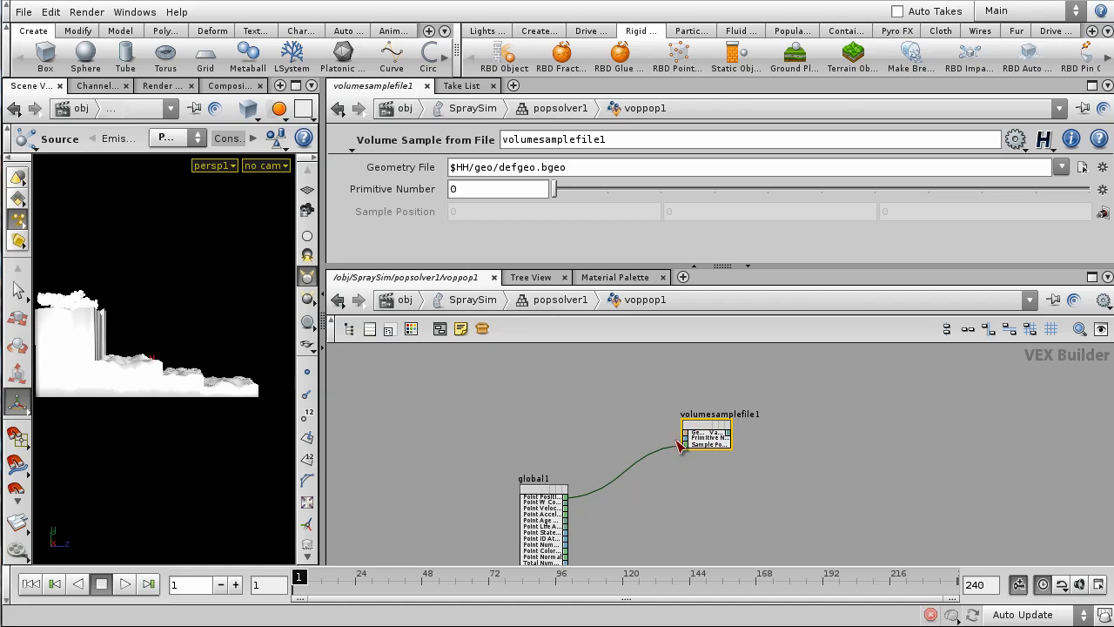
pyautogui.moveTo(701, 426); pyautogui.dragTo(696, 413)
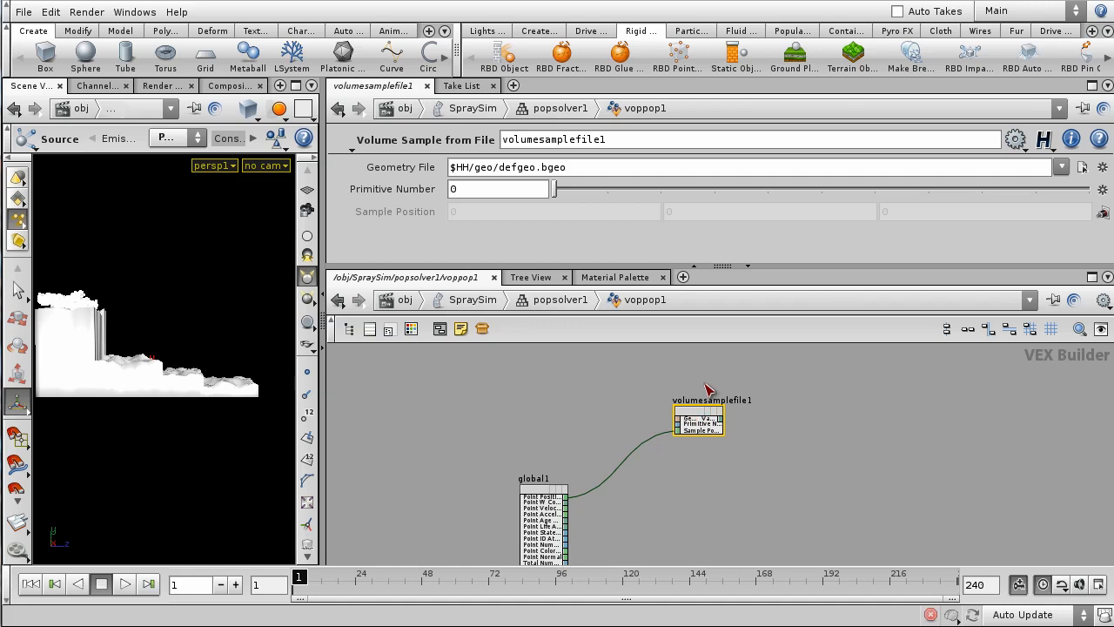
pyautogui.moveTo(855, 478); pyautogui.dragTo(841, 416, button='middle')
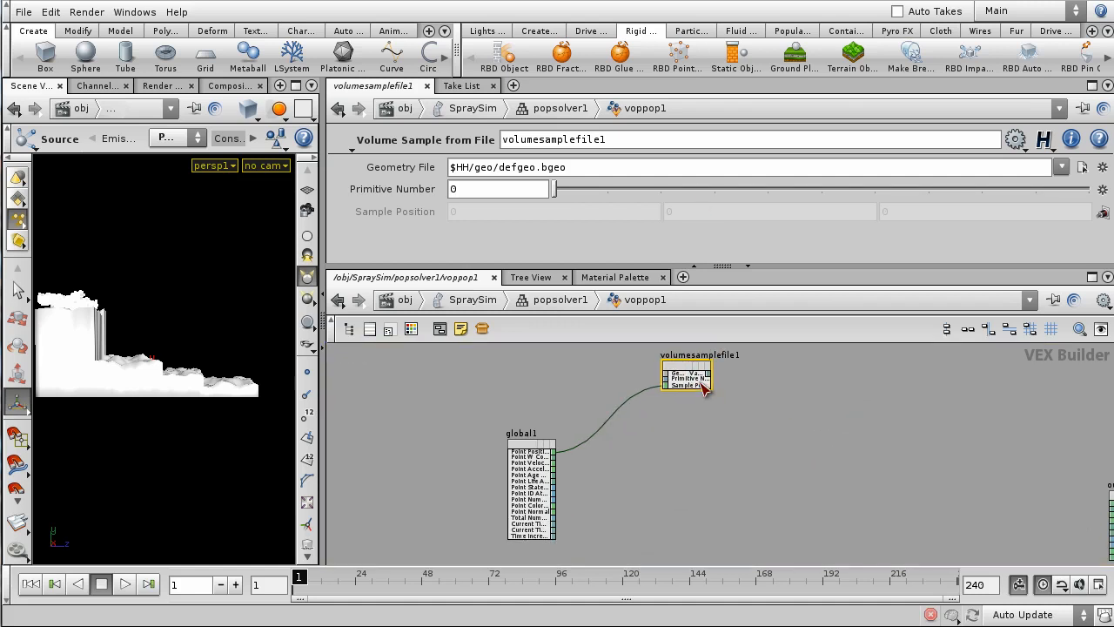
pyautogui.moveTo(690, 367); pyautogui.dragTo(698, 445)
pyautogui.moveTo(853, 450); pyautogui.dragTo(733, 429, button='middle')
pyautogui.moveTo(614, 442); pyautogui.dragTo(641, 392)
pyautogui.moveTo(722, 442); pyautogui.dragTo(709, 446, button='middle')
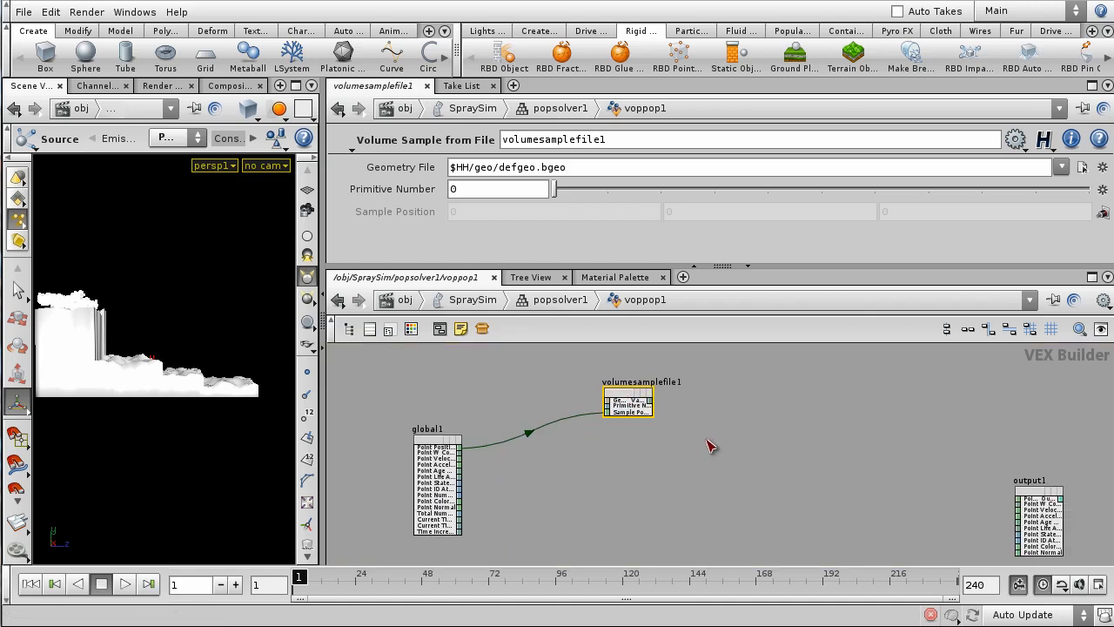
# - Add a Compare node, compare1, fed by volumesamplefile1's Value into Input 1
pyautogui.press('Tab')
pyautogui.press('Escape')
pyautogui.press('Tab')
pyautogui.write('vop')
pyautogui.press('Escape')
pyautogui.press('Tab')
pyautogui.write('comp')
pyautogui.press('Return')
pyautogui.click(726, 432)
pyautogui.scroll(3, 661, 409)
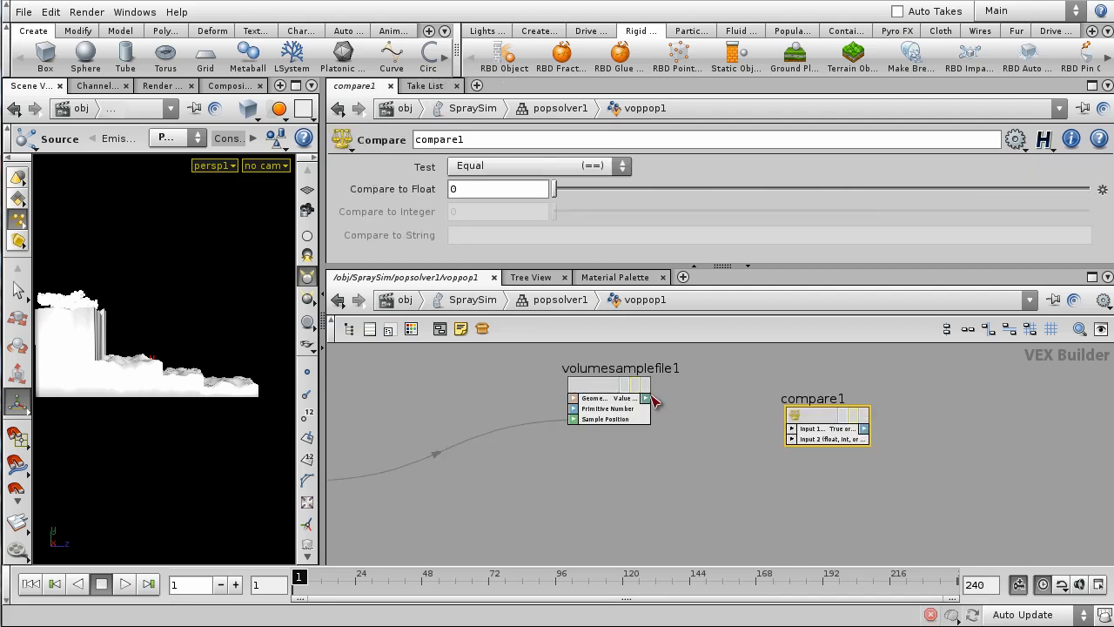
pyautogui.click(813, 430)
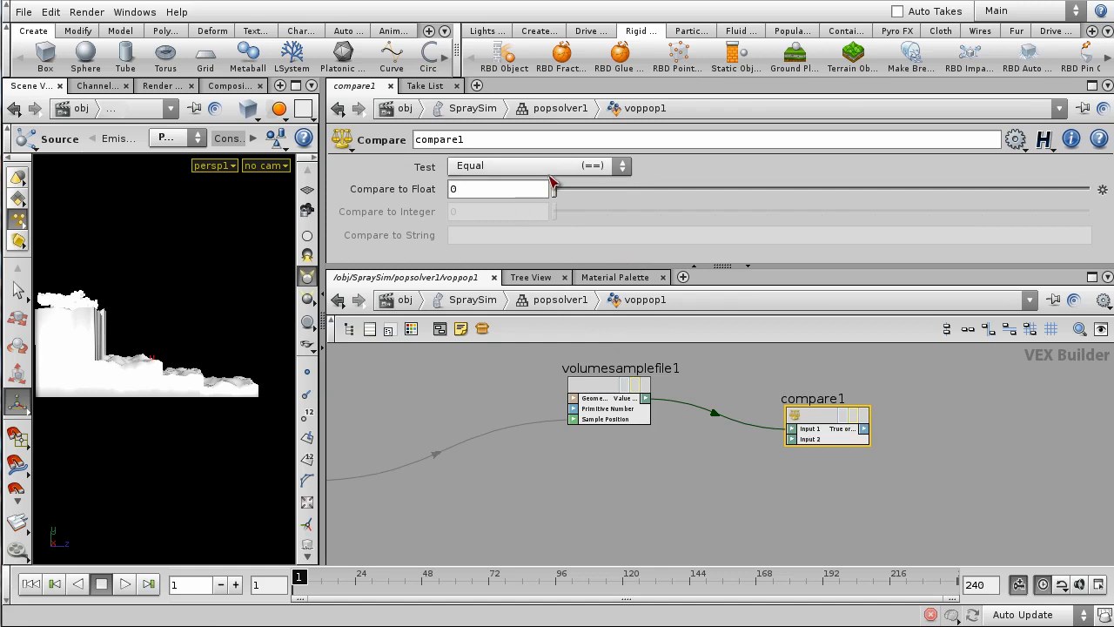
# - Set compare1's test to Less Than Or Equal against float 0
pyautogui.click(589, 168)
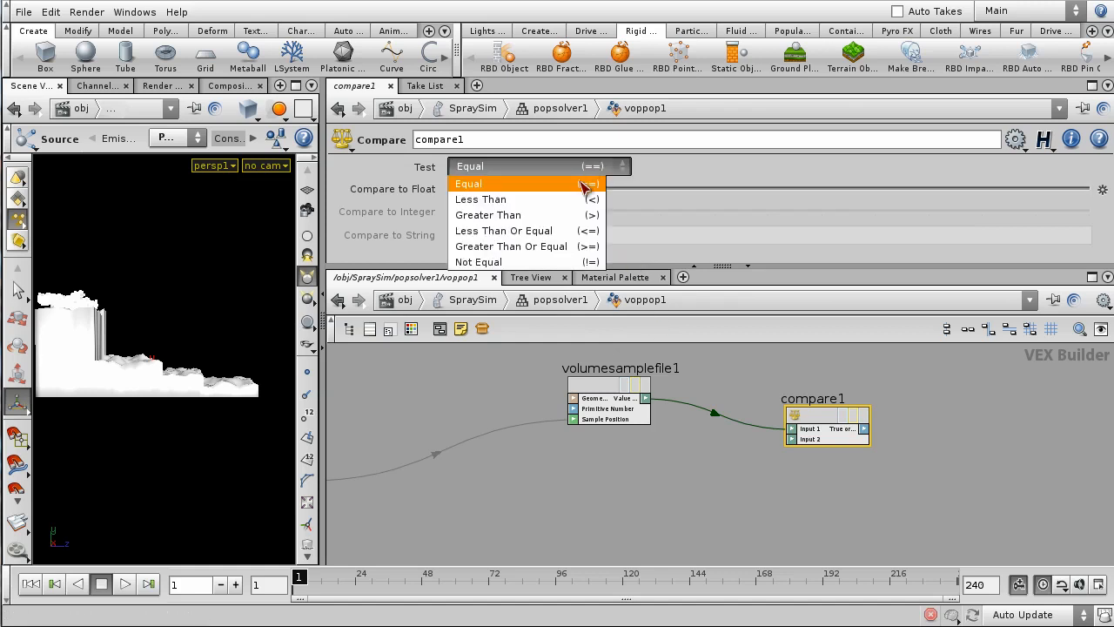
pyautogui.click(551, 231)
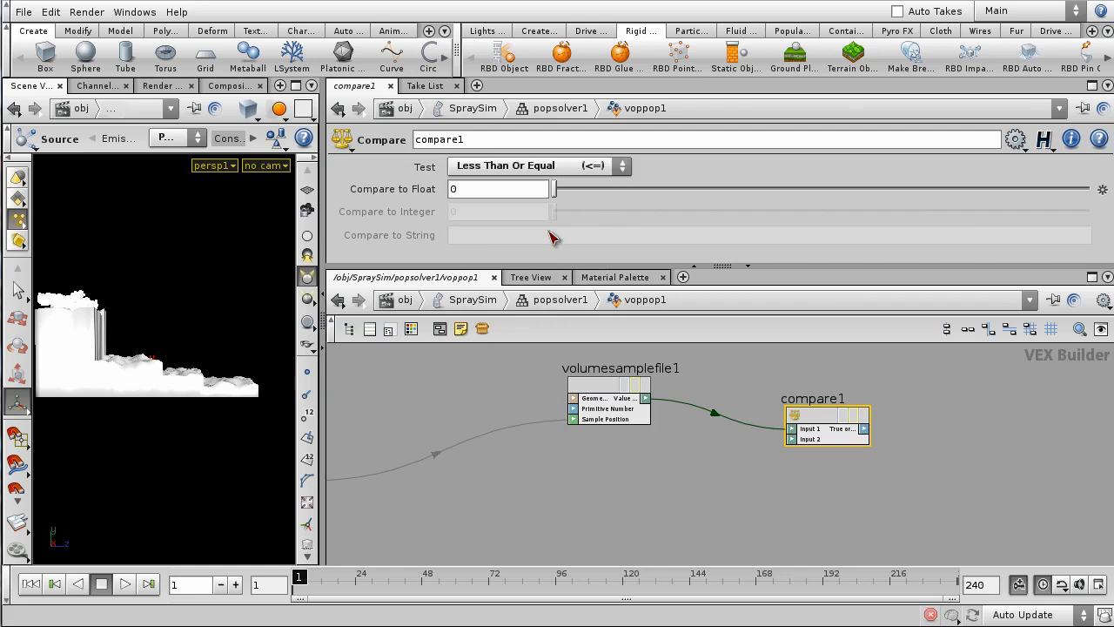
pyautogui.moveTo(639, 507); pyautogui.dragTo(678, 515, button='middle')
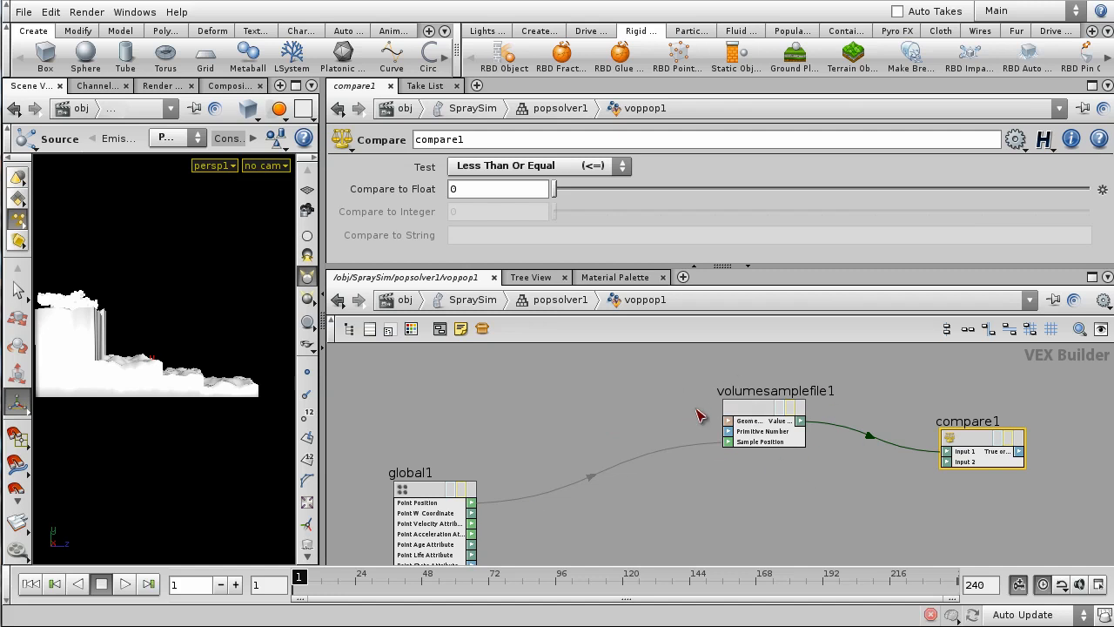
pyautogui.moveTo(936, 515); pyautogui.dragTo(661, 515, button='middle')
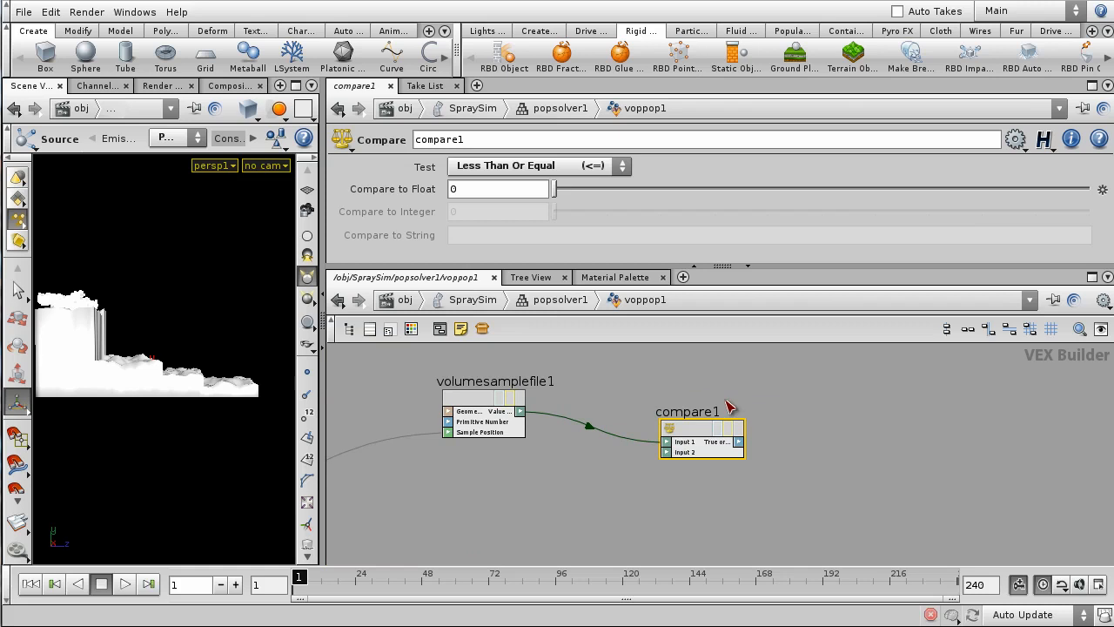
pyautogui.scroll(-2, 825, 502)
pyautogui.scroll(2, 844, 502)
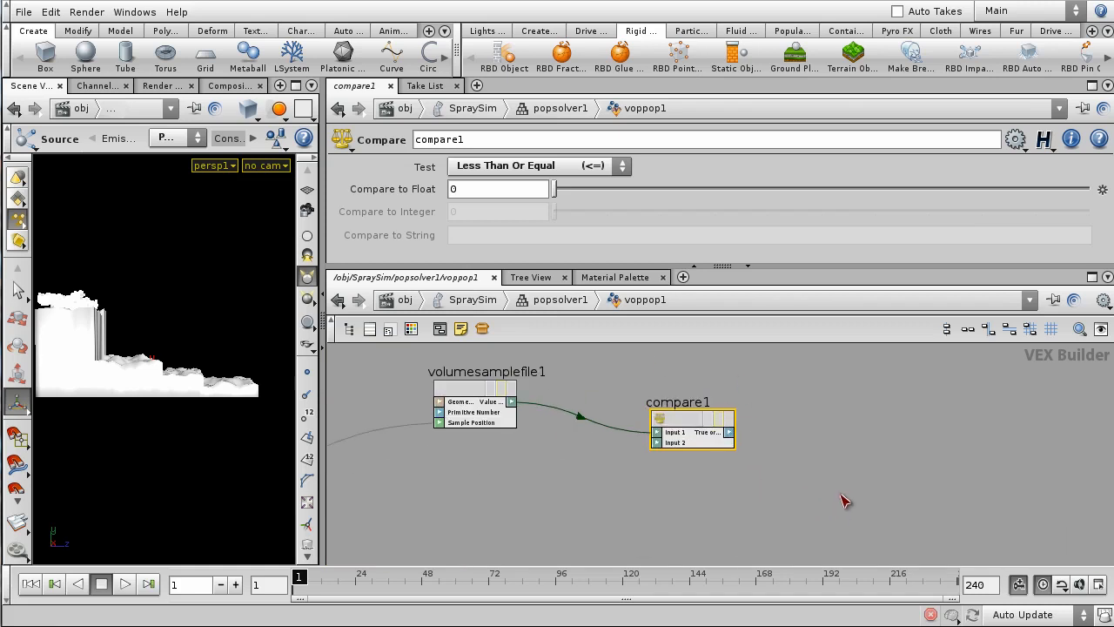
pyautogui.scroll(-2, 836, 449)
pyautogui.moveTo(835, 449); pyautogui.dragTo(796, 433, button='middle')
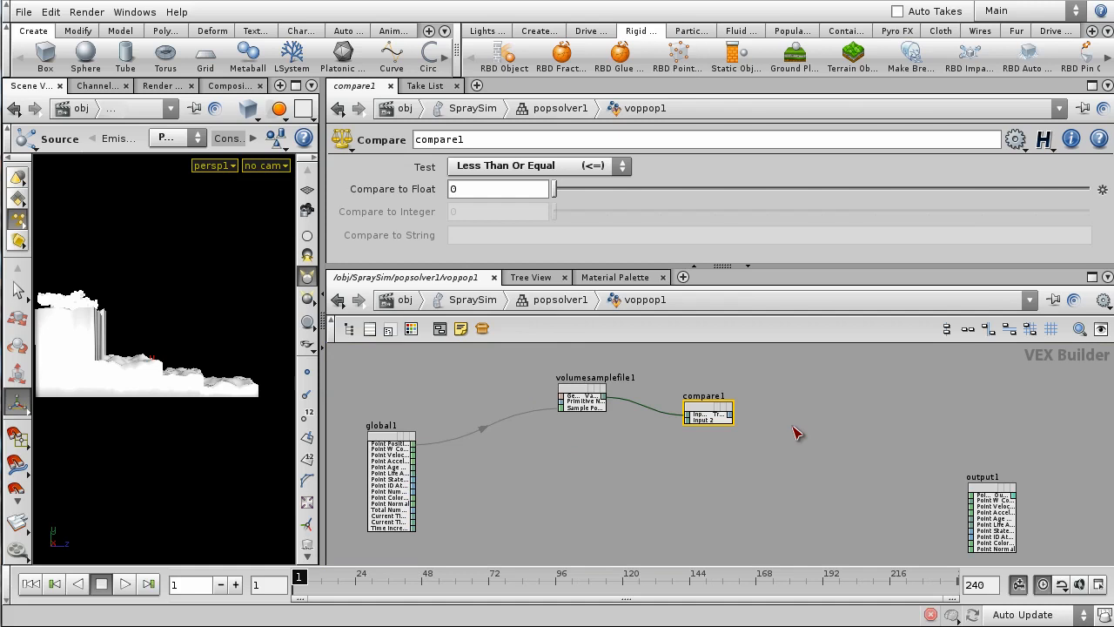
# - Add an If-Then Block, if1, using compare1's result as its condition
pyautogui.press('Tab')
pyautogui.press('Down')
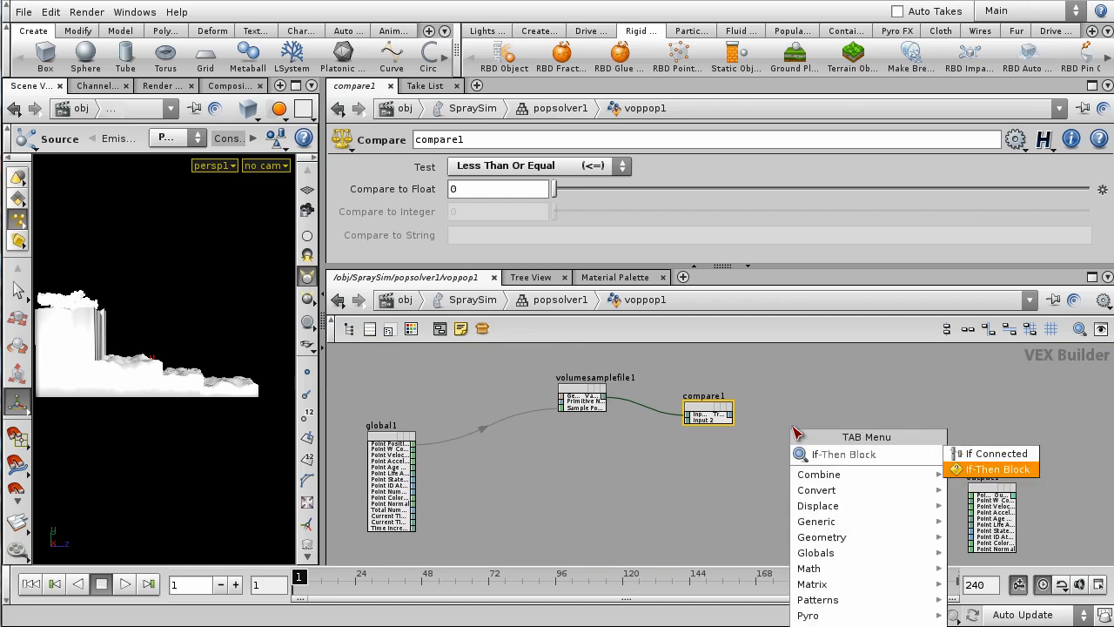
pyautogui.press('Return')
pyautogui.click(797, 446)
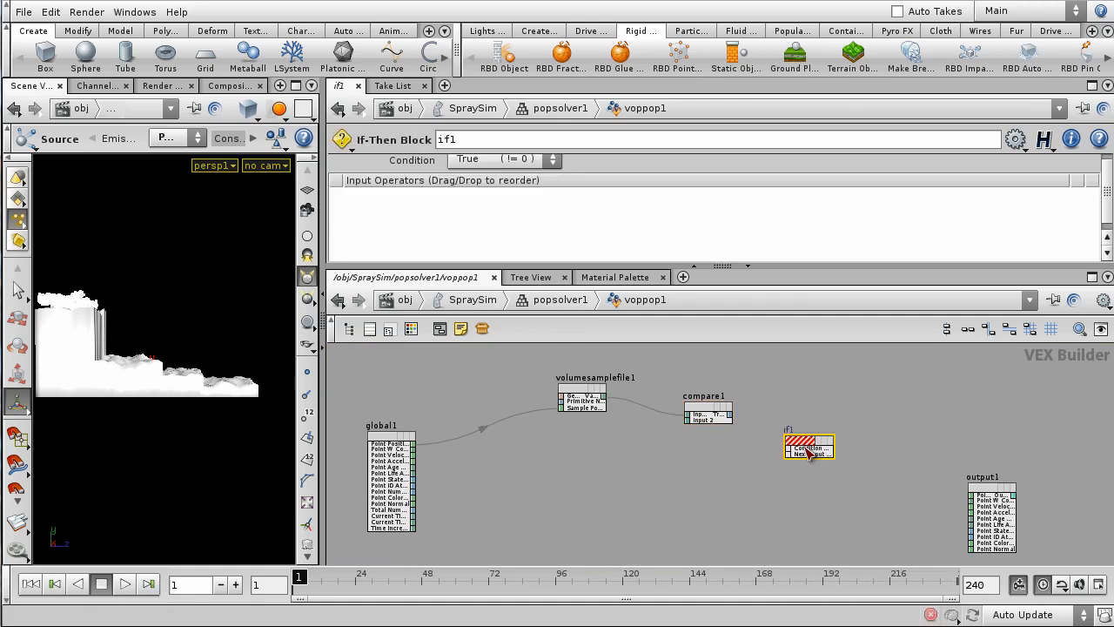
pyautogui.scroll(3, 805, 446)
pyautogui.click(775, 456)
pyautogui.click(675, 391)
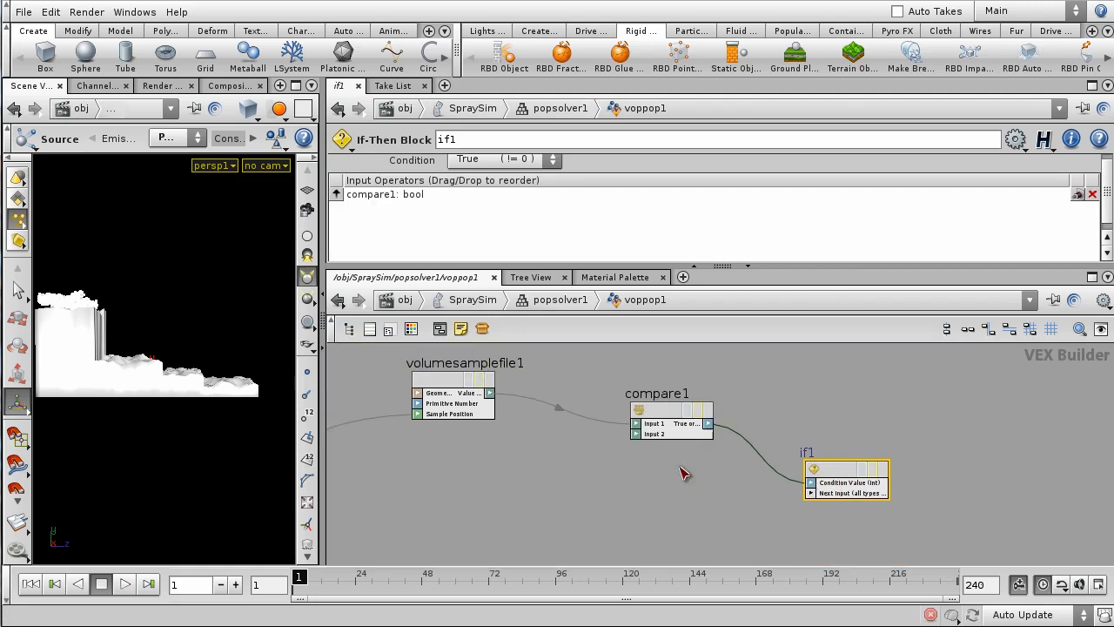
# - Wire global1's Point Position into if1's next input
pyautogui.scroll(-2, 658, 475)
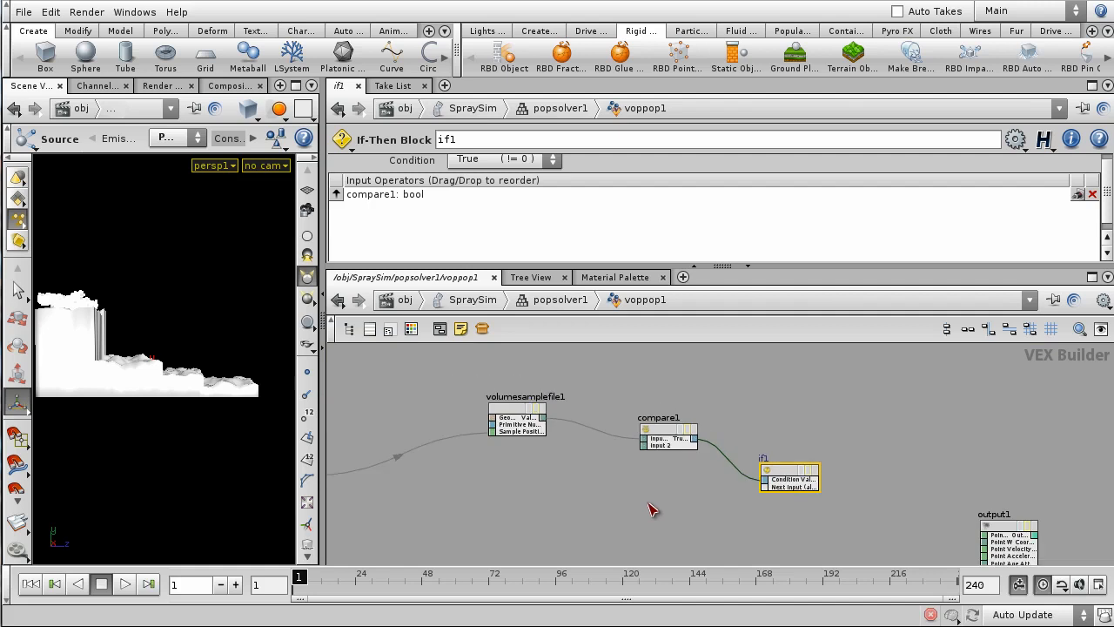
pyautogui.moveTo(651, 506); pyautogui.dragTo(792, 476, button='middle')
pyautogui.scroll(1, 496, 455)
pyautogui.scroll(-1, 731, 485)
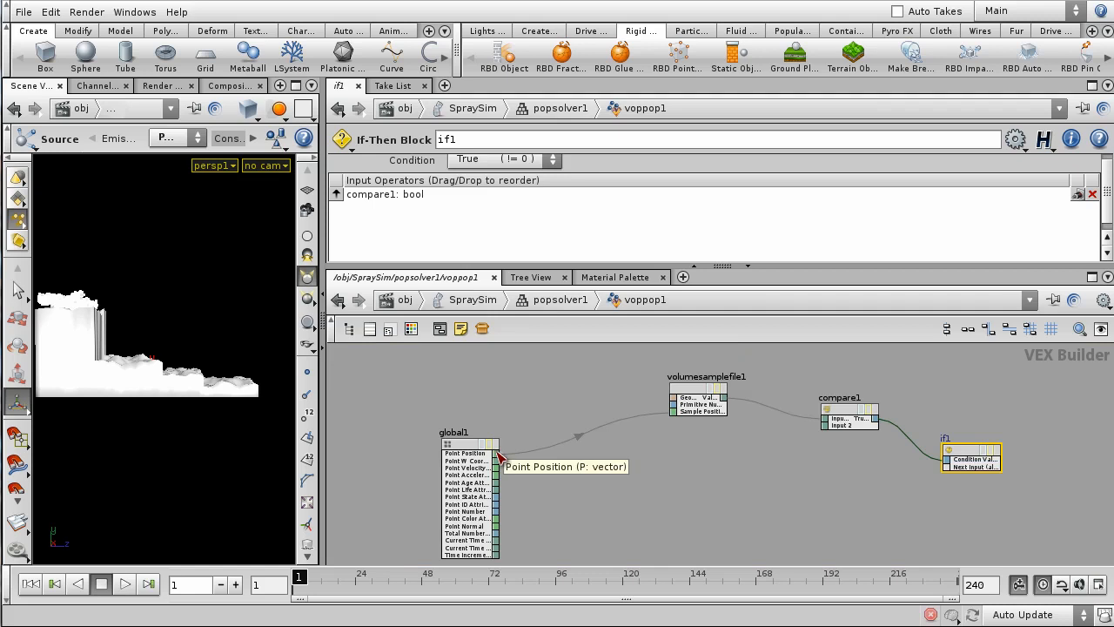
pyautogui.moveTo(496, 454); pyautogui.dragTo(954, 469)
pyautogui.scroll(-3, 957, 513)
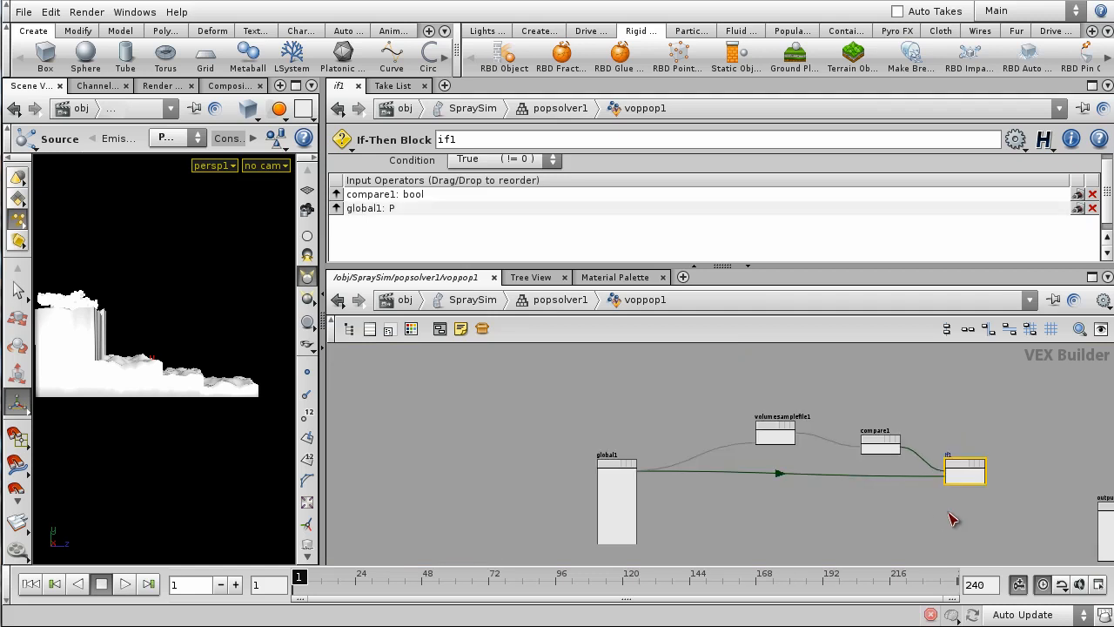
# - Rearrange global1 and volumesamplefile1 so the network reads cleanly
pyautogui.moveTo(646, 442); pyautogui.dragTo(655, 402, button='middle')
pyautogui.moveTo(606, 435); pyautogui.dragTo(604, 443)
pyautogui.moveTo(874, 491); pyautogui.dragTo(804, 532, button='middle')
pyautogui.moveTo(704, 386); pyautogui.dragTo(757, 456, button='middle')
pyautogui.scroll(3, 675, 476)
pyautogui.moveTo(773, 469); pyautogui.dragTo(677, 456)
pyautogui.moveTo(828, 443)
pyautogui.mouseDown(button='middle')
pyautogui.moveTo(853, 455)
pyautogui.moveTo(830, 435)
pyautogui.mouseUp(button='middle')
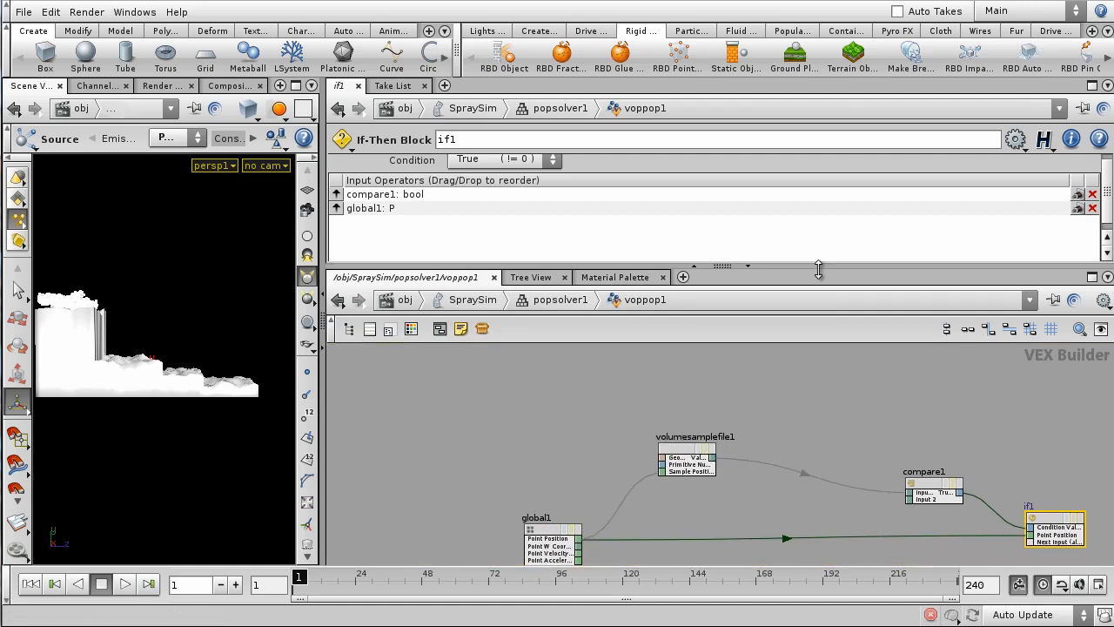
pyautogui.moveTo(825, 265); pyautogui.dragTo(827, 226)
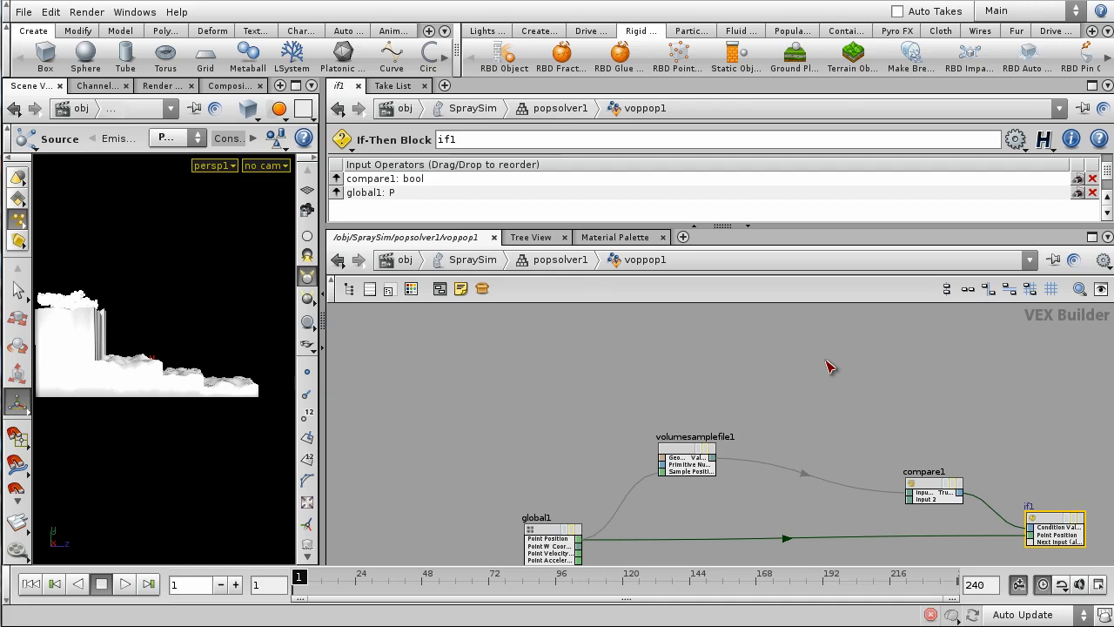
pyautogui.scroll(-2, 819, 376)
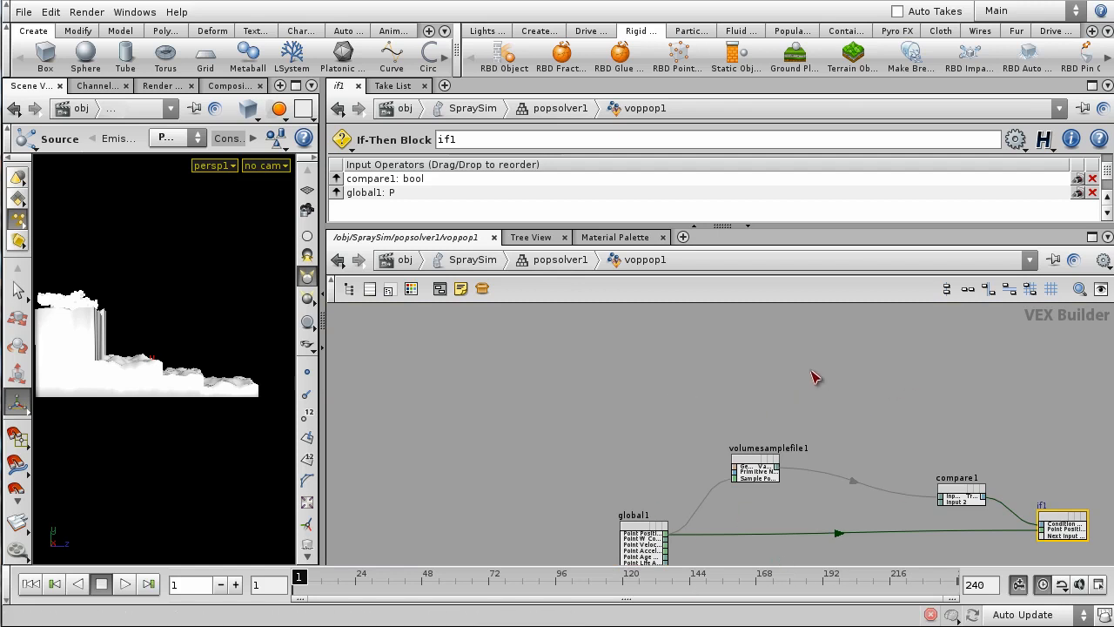
# - Place a Volume Gradient from File node, volumegradientfile1, above volumesamplefile1
pyautogui.press('Tab')
pyautogui.write('Volume')
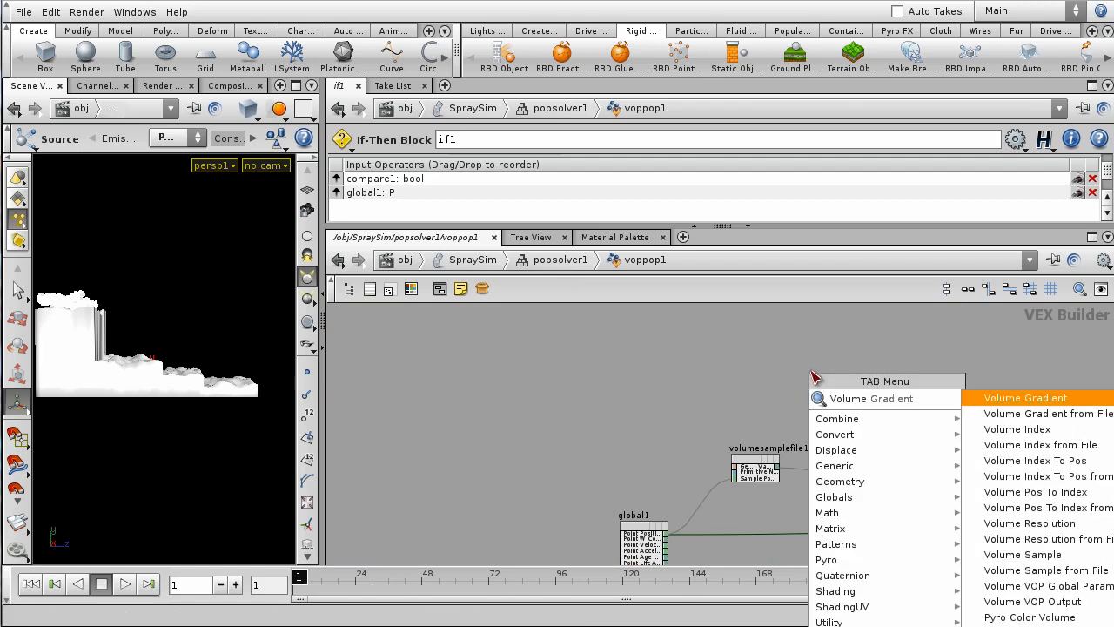
pyautogui.press('Return')
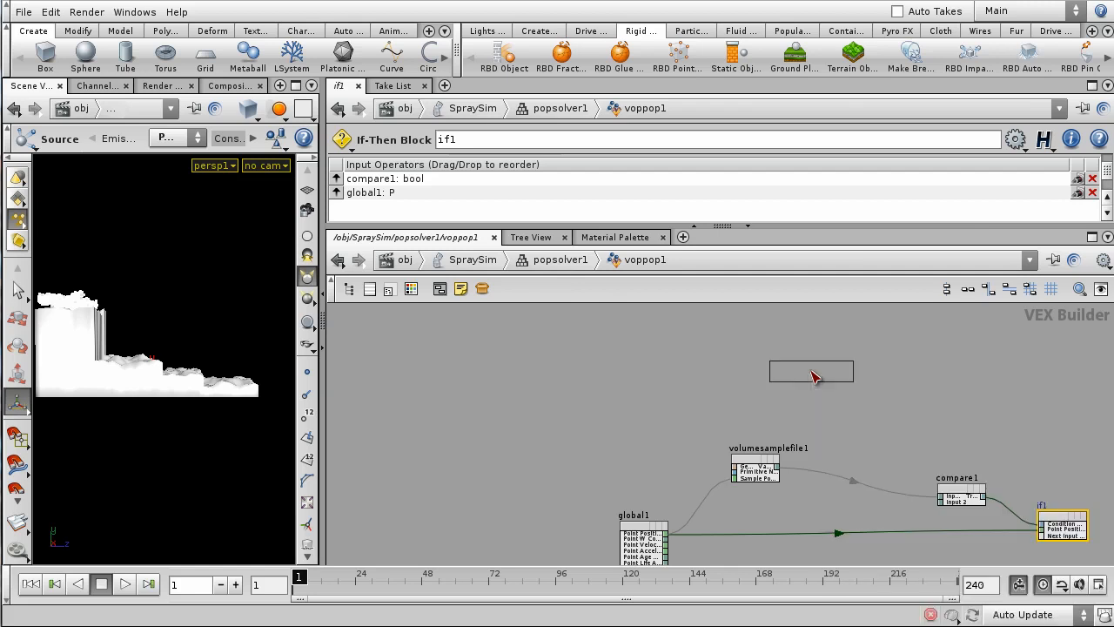
pyautogui.click(747, 412)
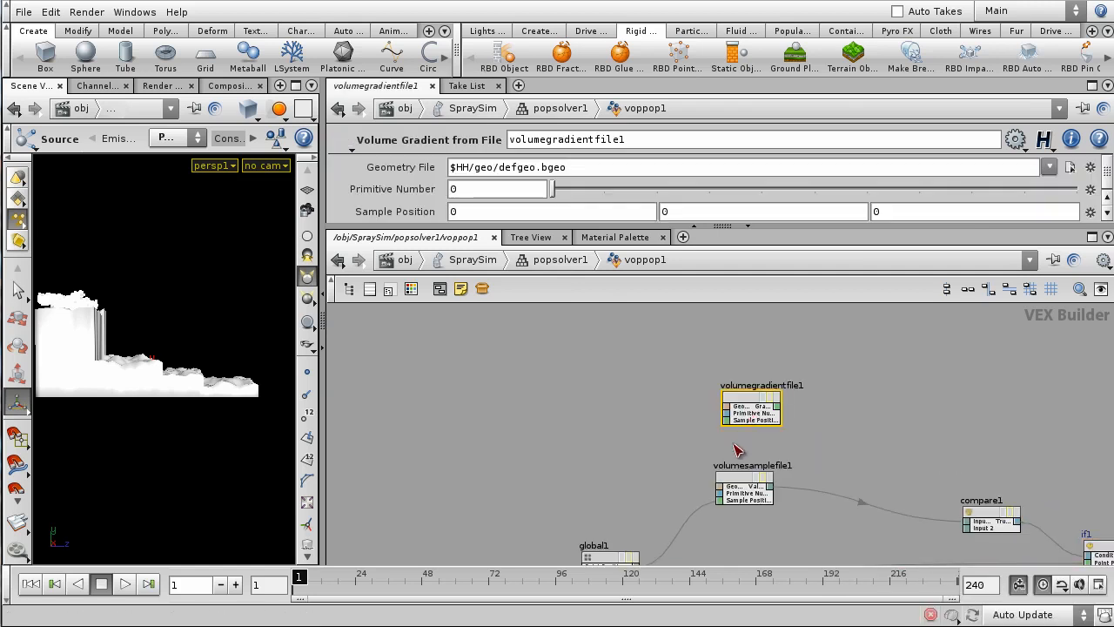
pyautogui.scroll(2, 808, 391)
pyautogui.scroll(2, 775, 453)
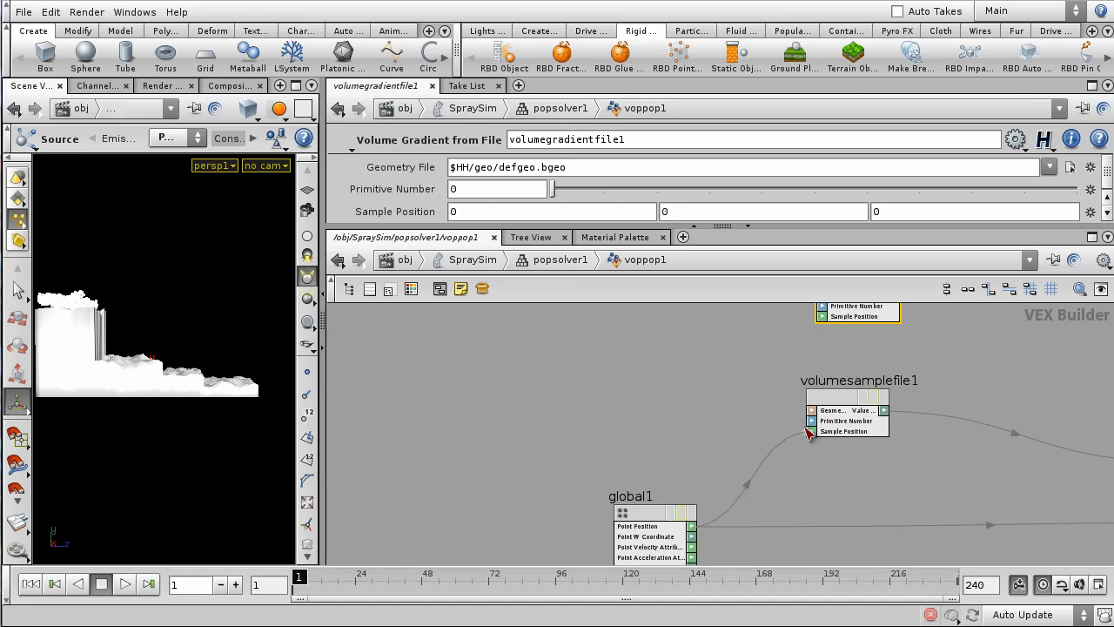
pyautogui.moveTo(689, 387); pyautogui.dragTo(683, 437, button='middle')
pyautogui.moveTo(608, 465); pyautogui.dragTo(623, 393, button='middle')
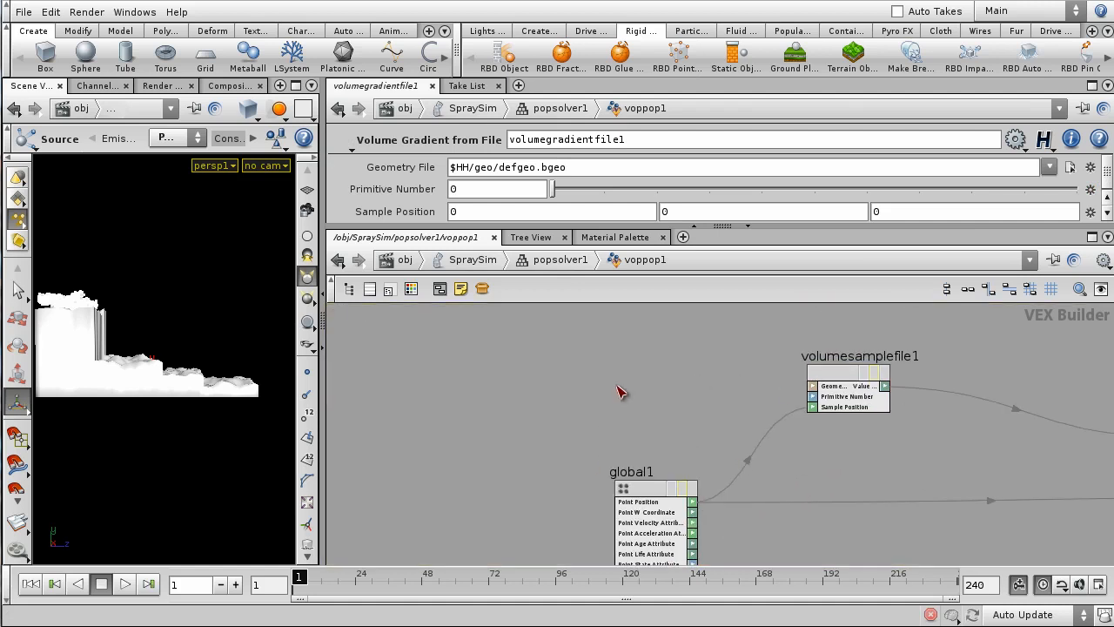
# - Wire global1's Point Position into volumegradientfile1's Sample Position
pyautogui.click(695, 503)
pyautogui.moveTo(719, 386); pyautogui.dragTo(640, 500, button='middle')
pyautogui.scroll(2, 689, 408)
pyautogui.click(762, 416)
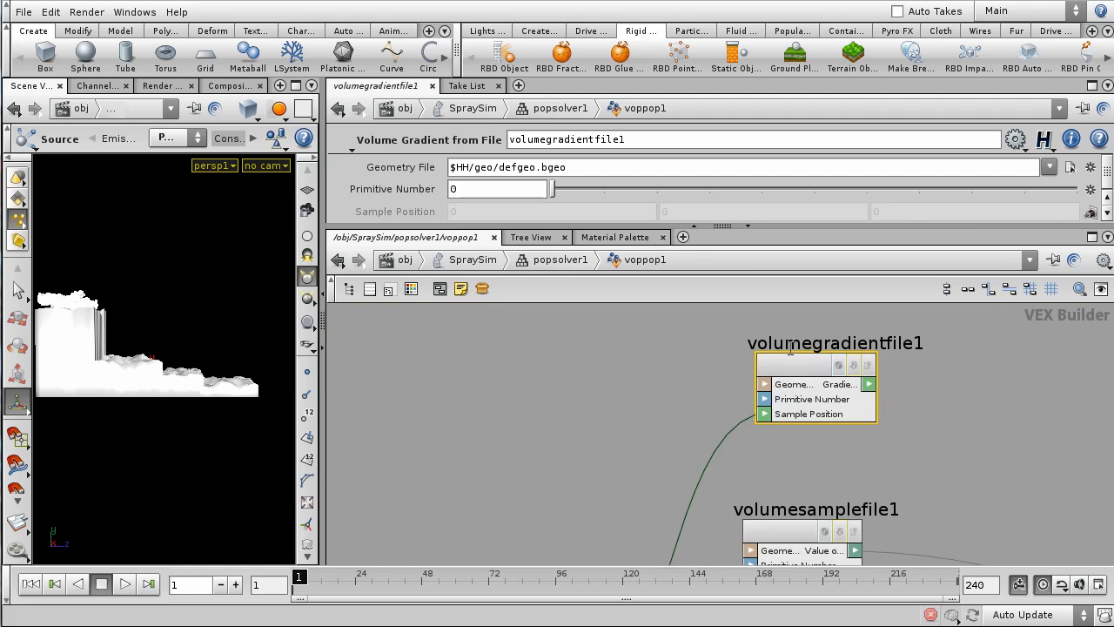
pyautogui.moveTo(810, 368); pyautogui.dragTo(798, 373)
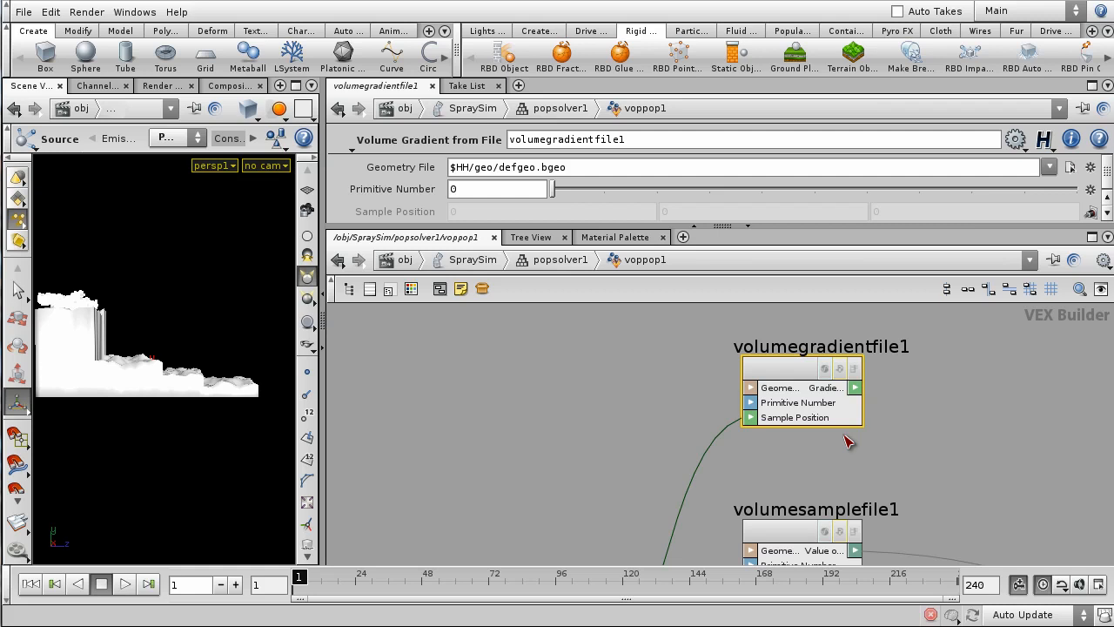
pyautogui.scroll(-3, 849, 442)
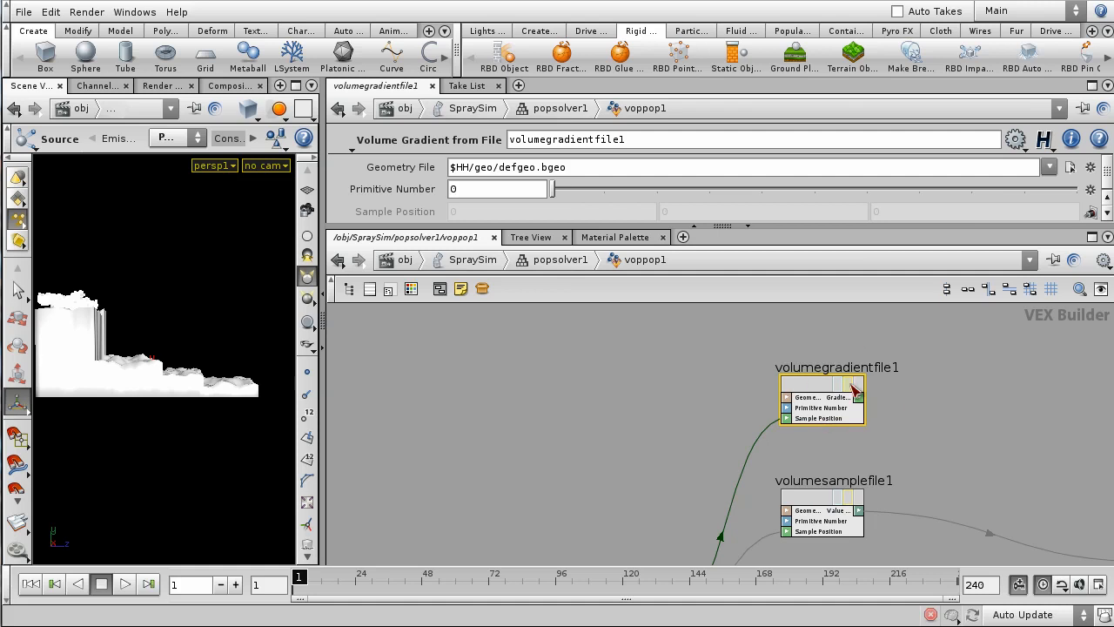
pyautogui.scroll(-1, 982, 442)
pyautogui.moveTo(984, 442); pyautogui.dragTo(791, 418, button='middle')
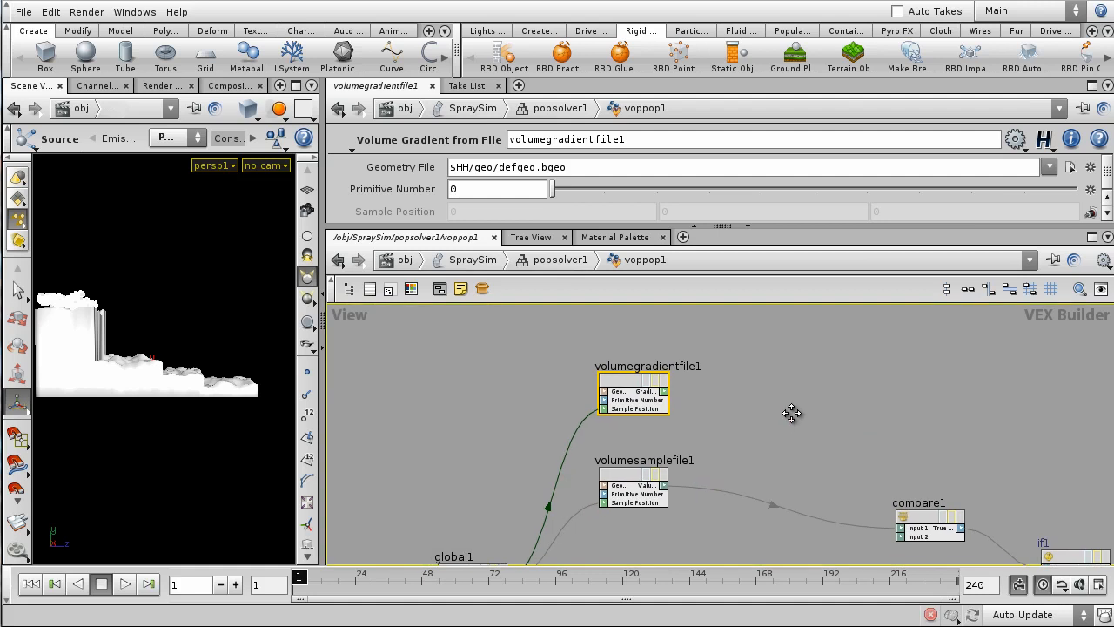
# - Add multiply1 taking volumegradientfile1's gradient and volumesamplefile1's value as inputs
pyautogui.press('Tab')
pyautogui.write('multiply')
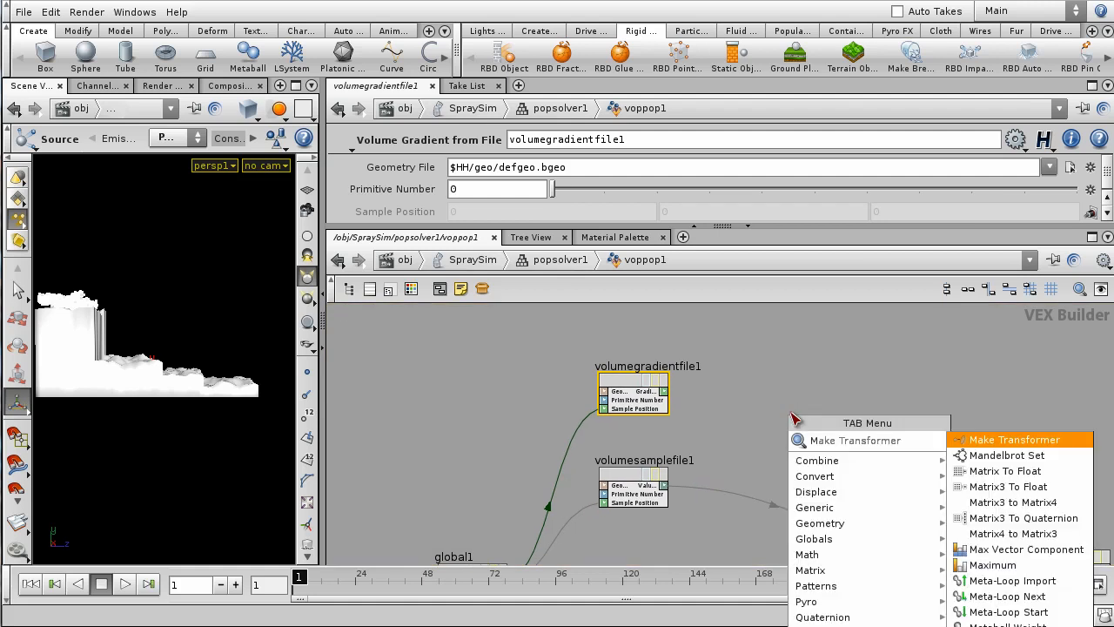
pyautogui.press('Return')
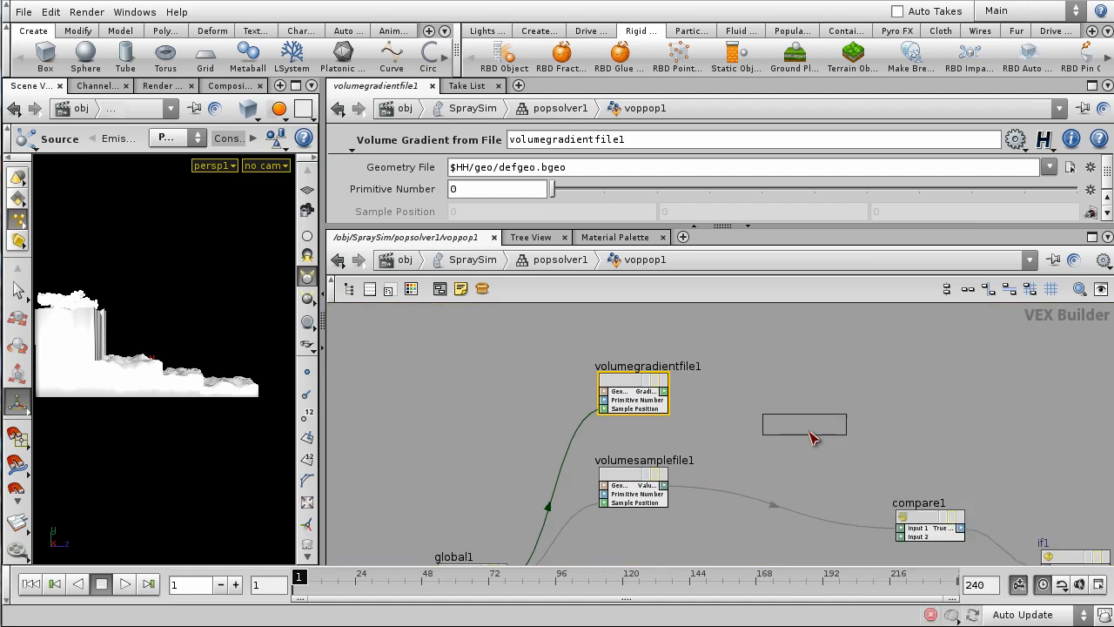
pyautogui.click(818, 435)
pyautogui.moveTo(793, 447); pyautogui.dragTo(694, 413)
pyautogui.click(664, 392)
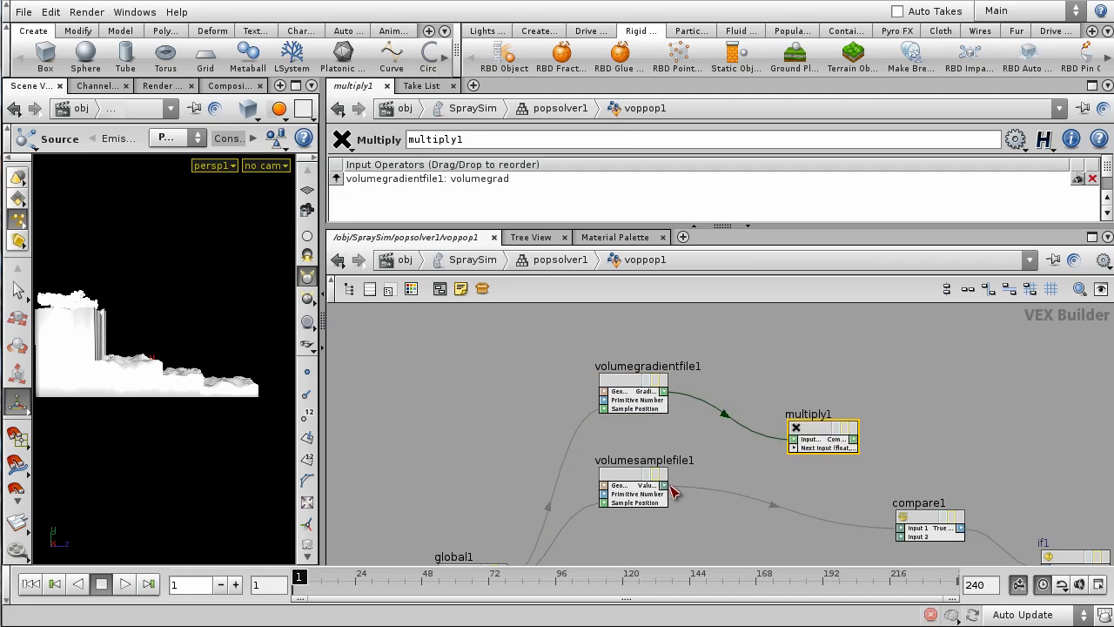
pyautogui.click(793, 447)
pyautogui.click(664, 485)
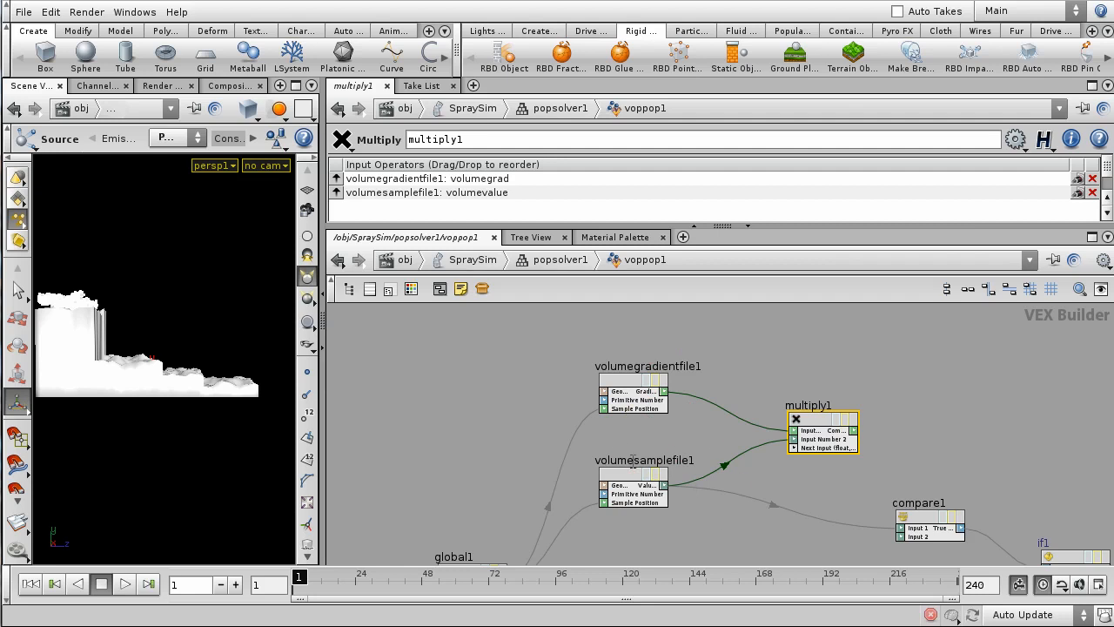
# - Line up multiply1 and volumegradientfile1 side by side in the network
pyautogui.moveTo(902, 376); pyautogui.dragTo(835, 394, button='middle')
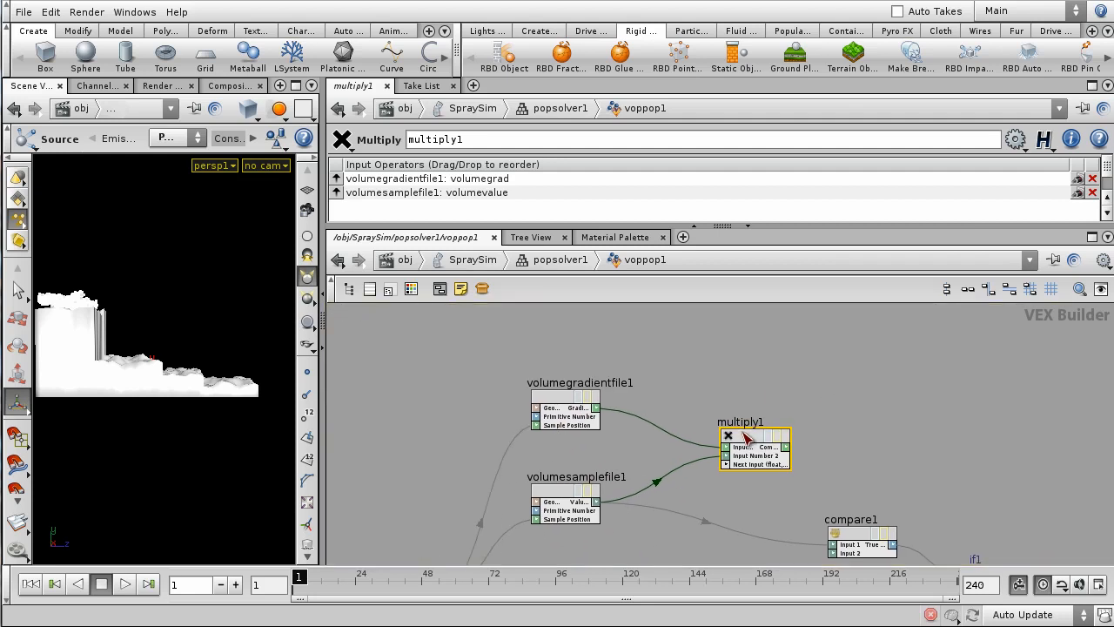
pyautogui.moveTo(743, 432); pyautogui.dragTo(781, 412)
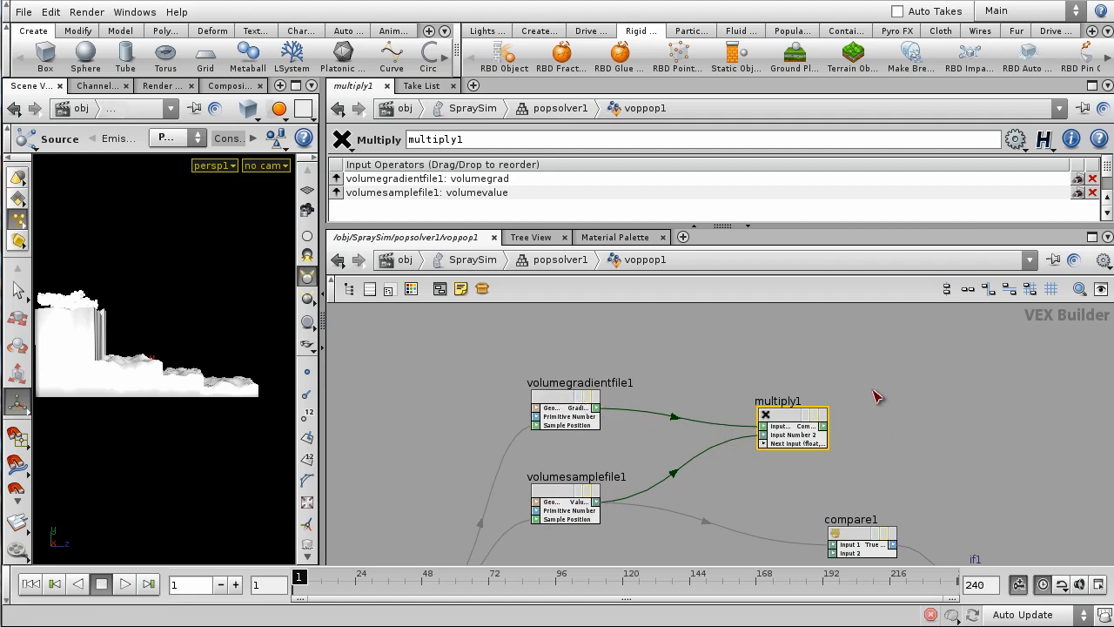
pyautogui.scroll(-4, 876, 396)
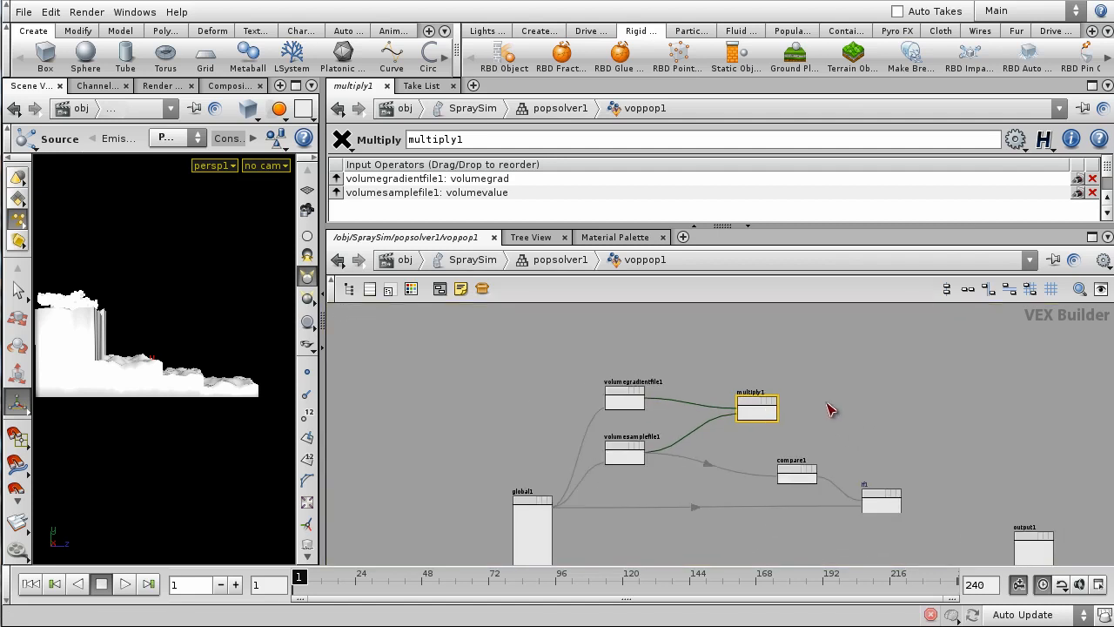
pyautogui.moveTo(825, 403); pyautogui.dragTo(934, 433, button='middle')
pyautogui.scroll(3, 738, 381)
pyautogui.moveTo(780, 389); pyautogui.dragTo(837, 364, button='middle')
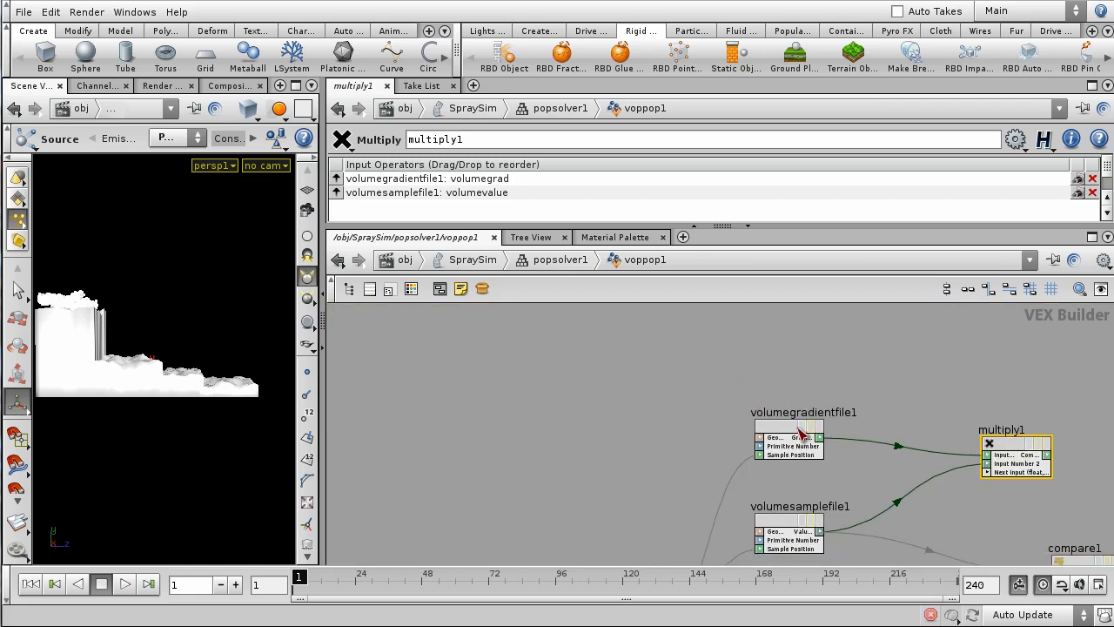
pyautogui.moveTo(781, 437); pyautogui.dragTo(782, 404)
pyautogui.moveTo(877, 396); pyautogui.dragTo(817, 401, button='middle')
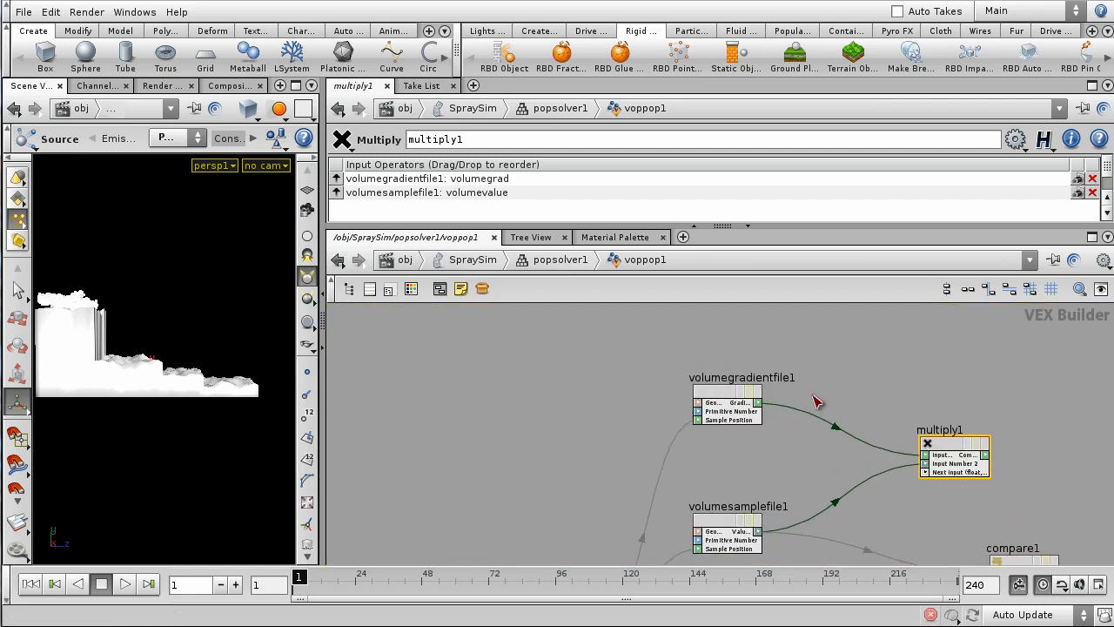
pyautogui.press('Tab')
# - Insert a Negate node, negate1, between volumegradientfile1 and multiply1
pyautogui.write('Negate')
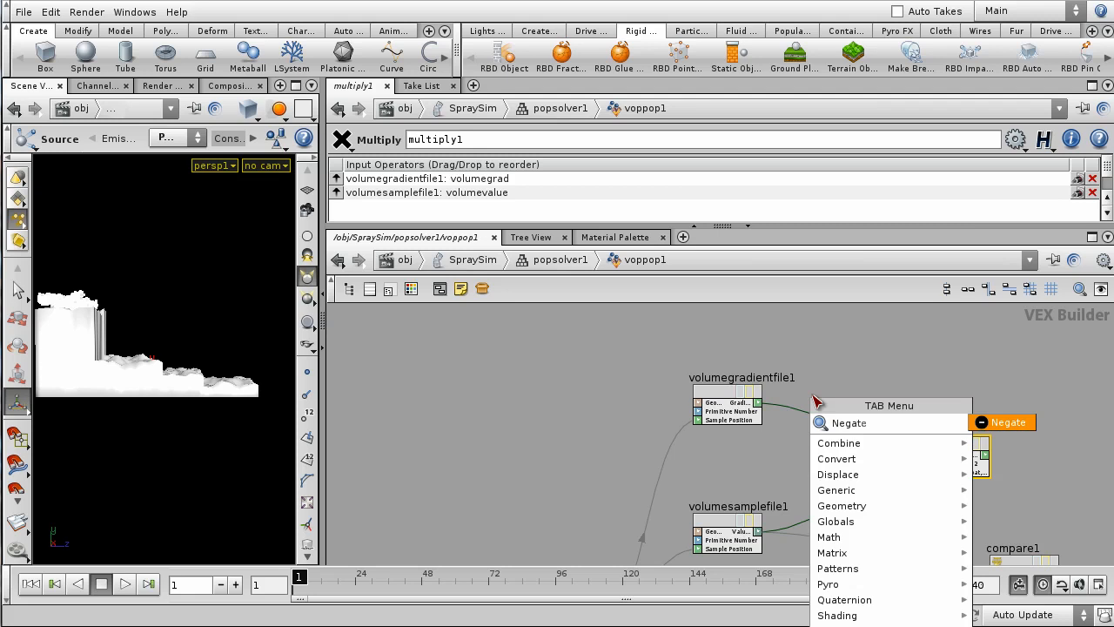
pyautogui.press('Return')
pyautogui.click(837, 428)
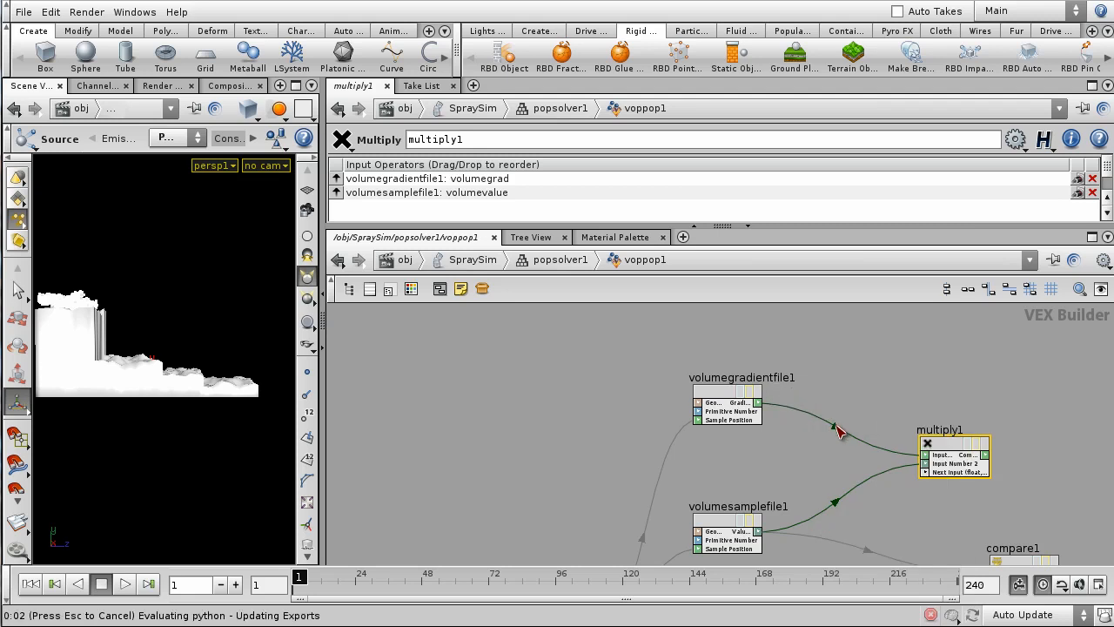
pyautogui.scroll(-2, 838, 428)
pyautogui.moveTo(968, 384); pyautogui.dragTo(840, 377, button='middle')
pyautogui.moveTo(879, 418); pyautogui.dragTo(810, 411, button='middle')
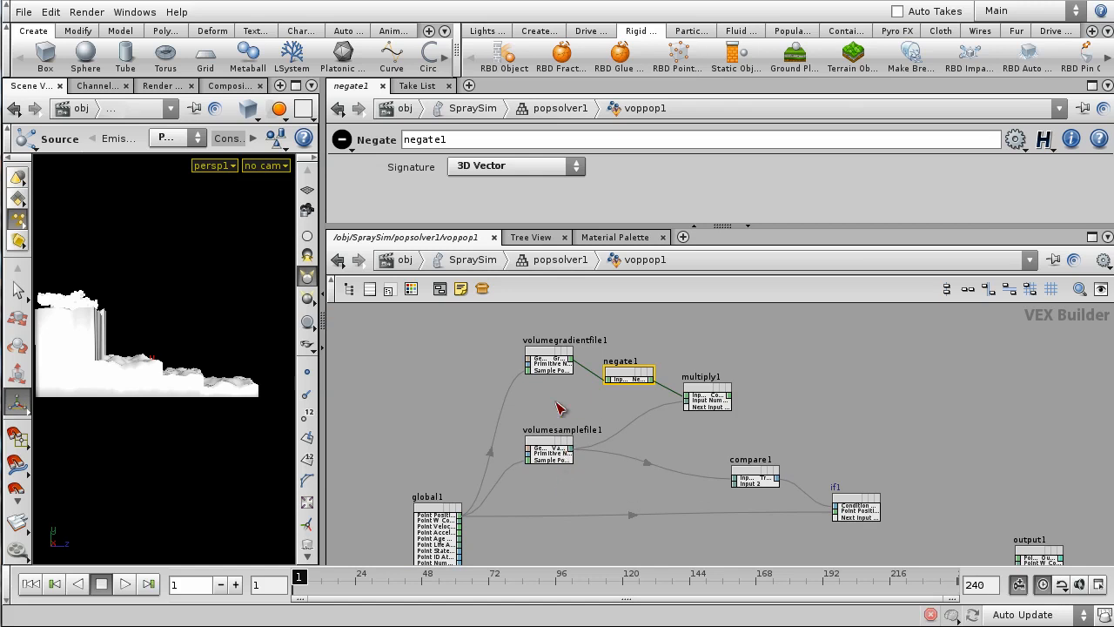
pyautogui.moveTo(815, 436); pyautogui.dragTo(744, 380, button='middle')
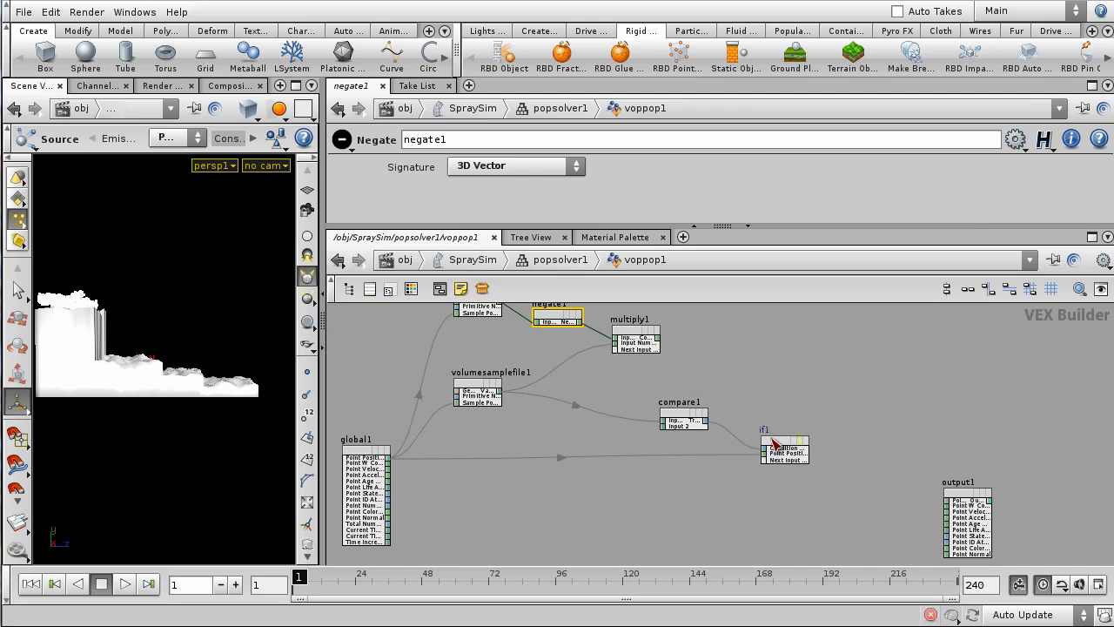
pyautogui.moveTo(786, 427); pyautogui.dragTo(800, 456, button='middle')
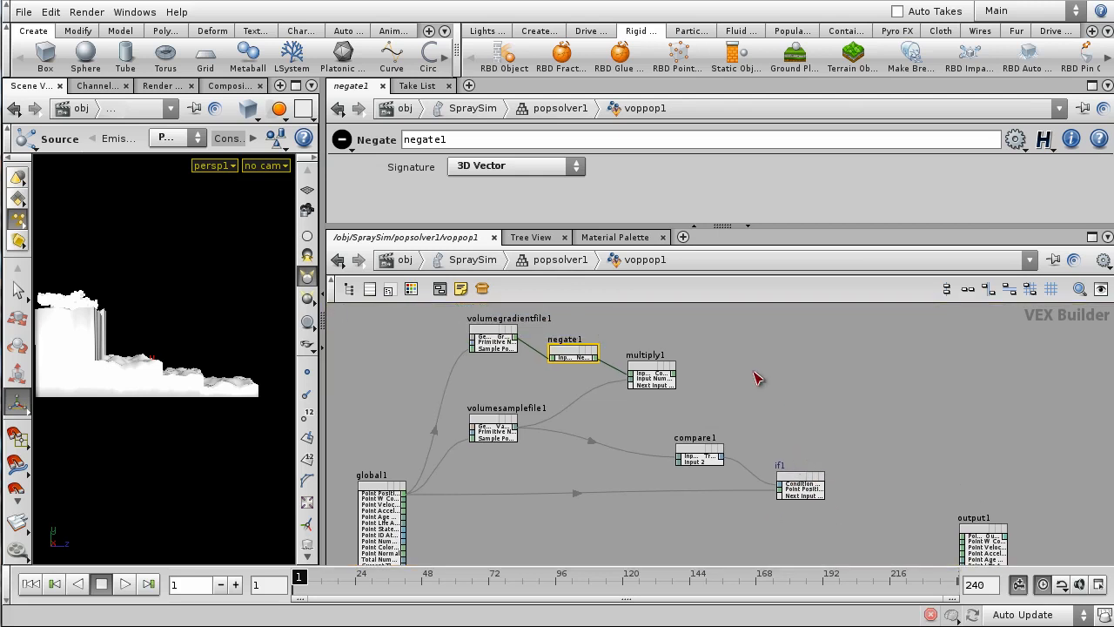
# - Create an add1 node fed by multiply1's product and global1's P
pyautogui.press('Tab')
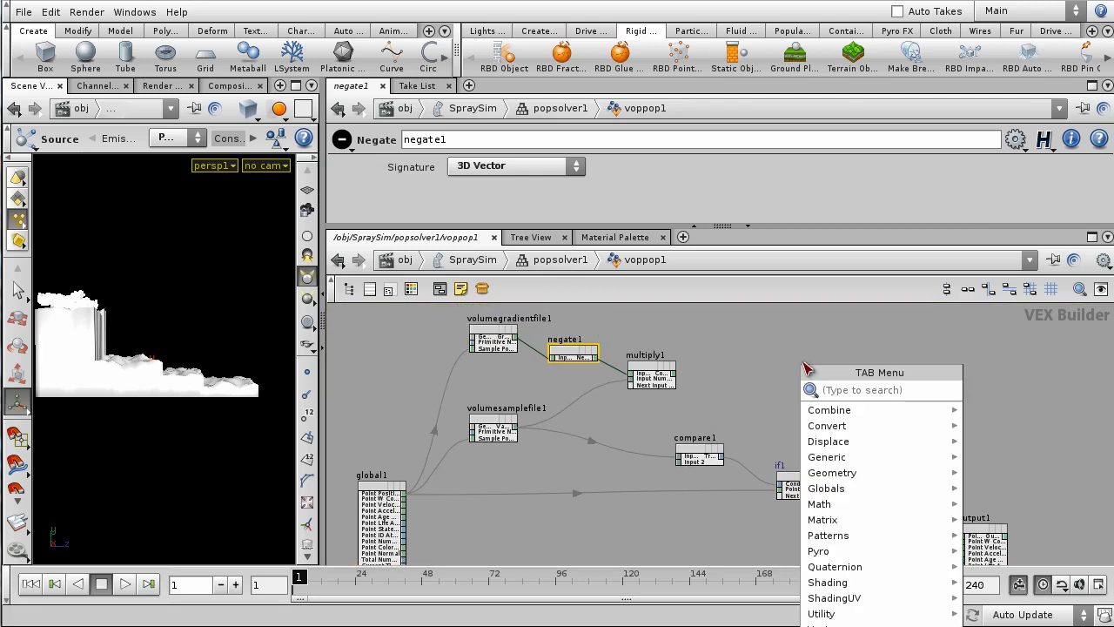
pyautogui.write('Add')
pyautogui.click(994, 389)
pyautogui.click(802, 400)
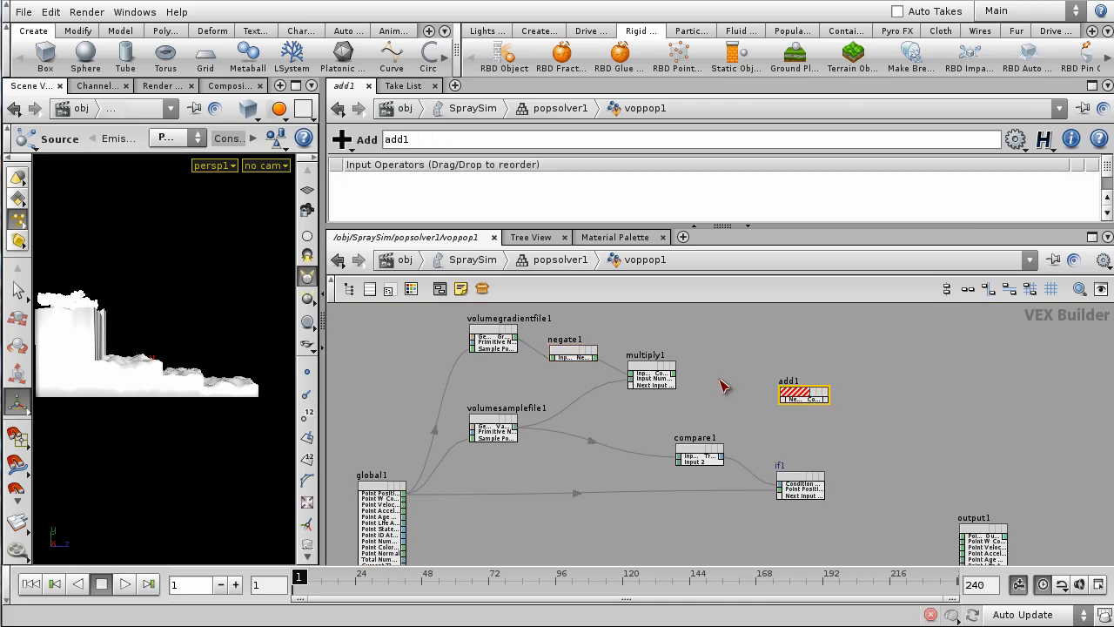
pyautogui.scroll(2, 661, 389)
pyautogui.moveTo(658, 371); pyautogui.dragTo(812, 402)
pyautogui.moveTo(558, 478); pyautogui.dragTo(827, 386, button='middle')
pyautogui.click(532, 452)
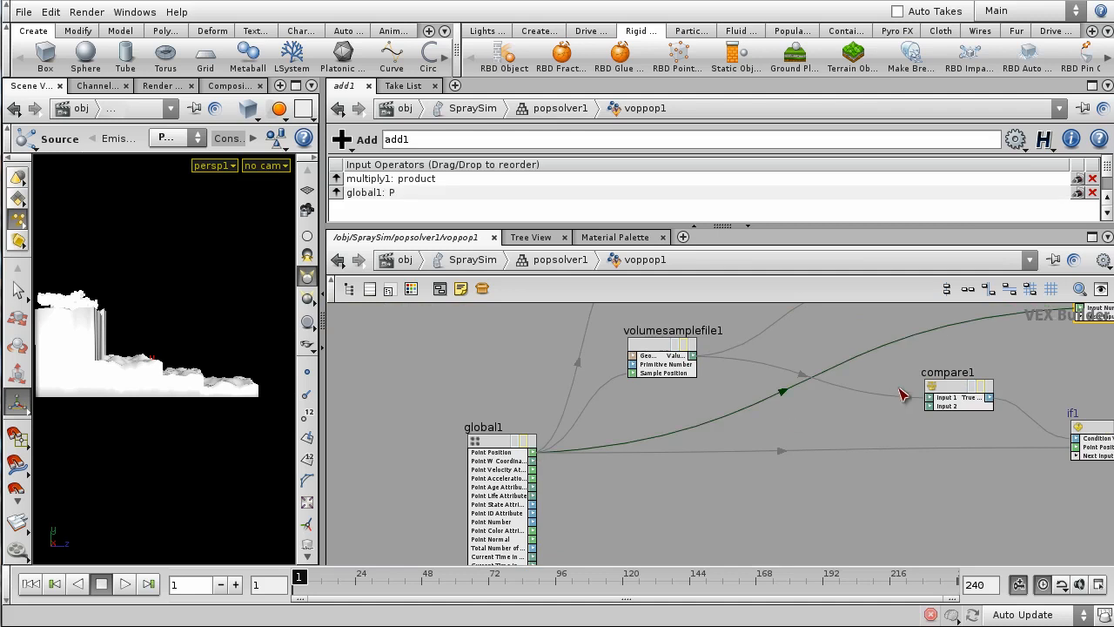
pyautogui.scroll(-3, 898, 390)
# - Nudge add1 left and wire its sum into if1's Next Input
pyautogui.moveTo(888, 489); pyautogui.dragTo(682, 564, button='middle')
pyautogui.scroll(3, 705, 497)
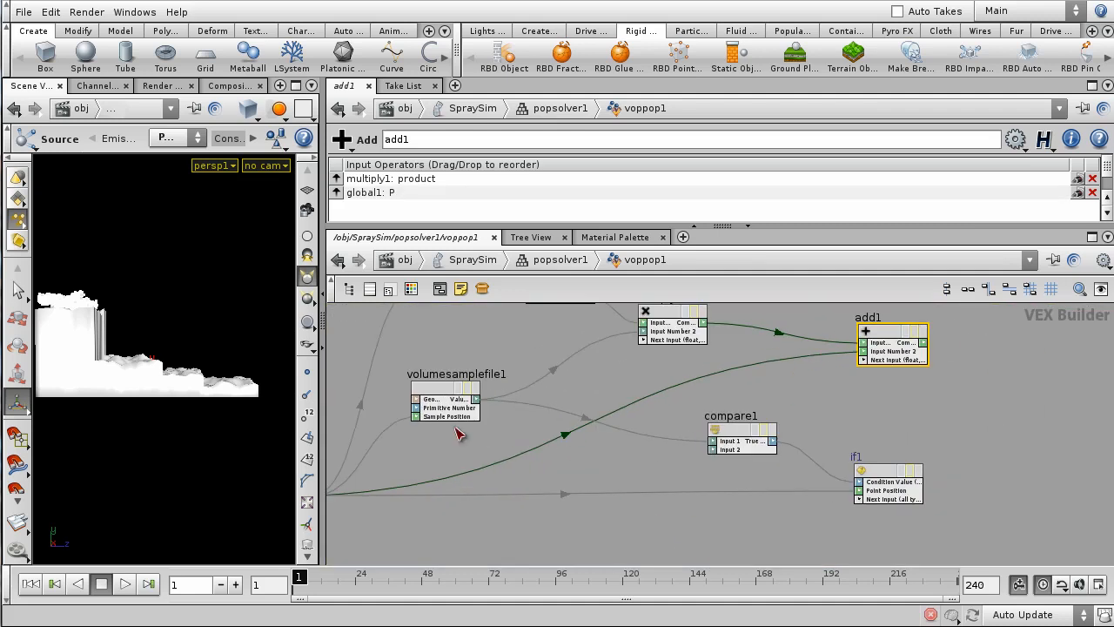
pyautogui.scroll(-2, 470, 507)
pyautogui.moveTo(435, 509); pyautogui.dragTo(613, 468, button='middle')
pyautogui.moveTo(704, 492); pyautogui.dragTo(592, 562, button='middle')
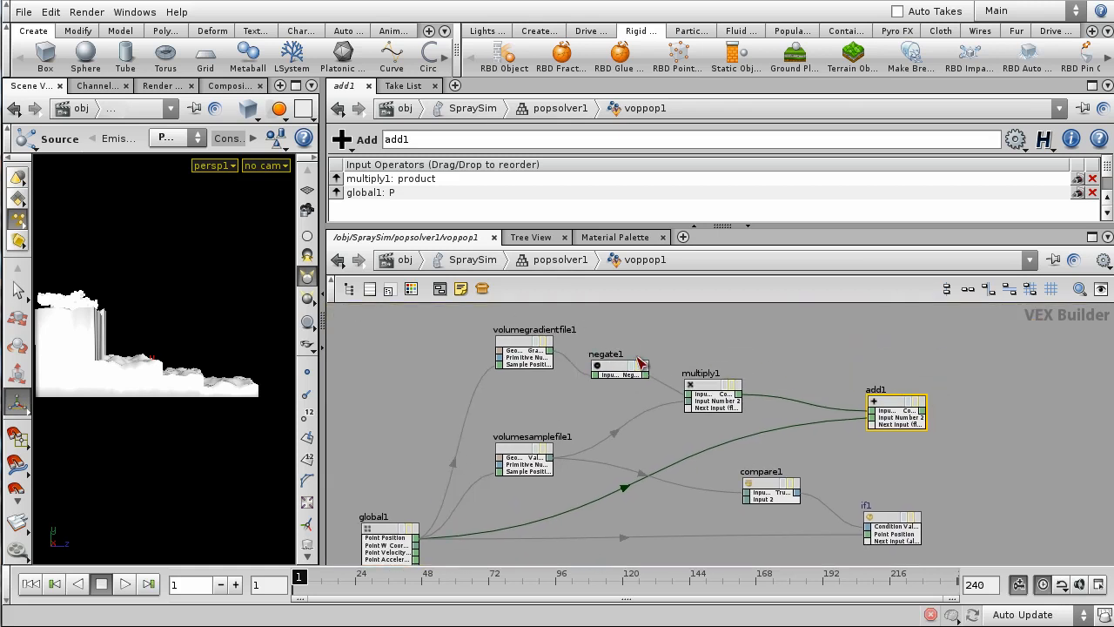
pyautogui.moveTo(466, 324); pyautogui.dragTo(706, 448)
pyautogui.click(1009, 435)
pyautogui.moveTo(1011, 435); pyautogui.dragTo(830, 394, button='middle')
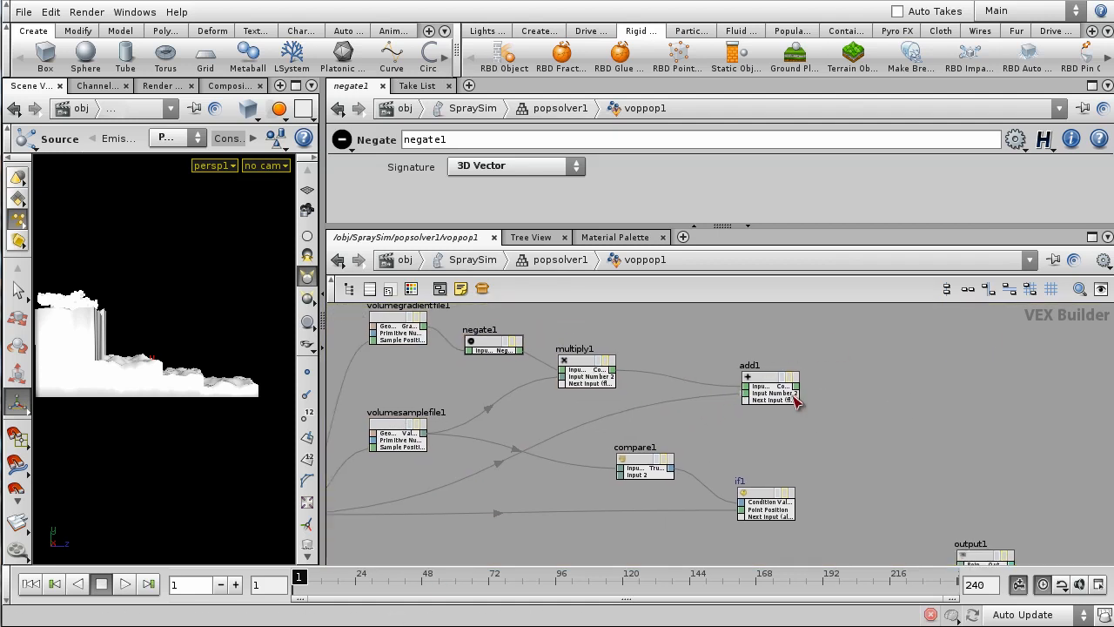
pyautogui.moveTo(881, 405)
pyautogui.mouseDown(button='middle')
pyautogui.moveTo(981, 386)
pyautogui.moveTo(900, 399)
pyautogui.mouseUp(button='middle')
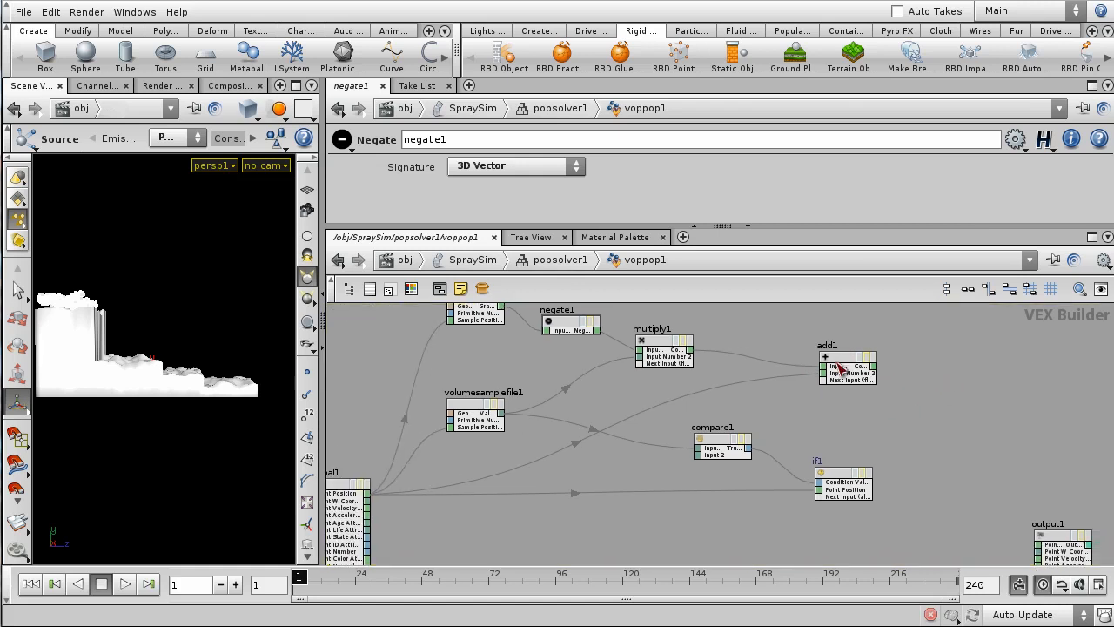
pyautogui.moveTo(842, 357); pyautogui.dragTo(799, 363)
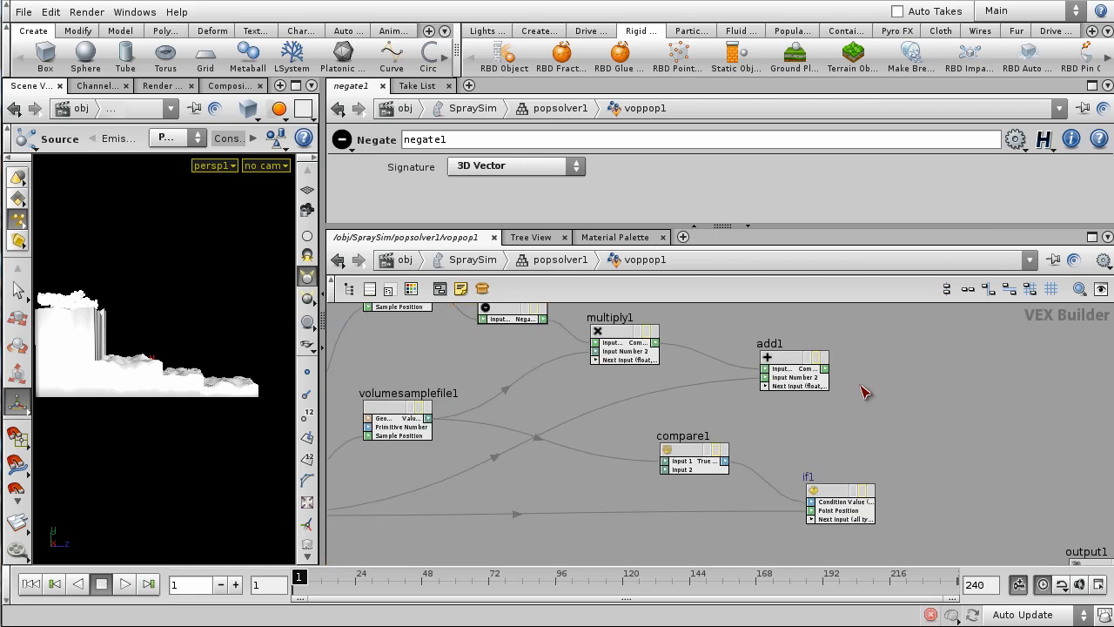
pyautogui.scroll(2, 862, 391)
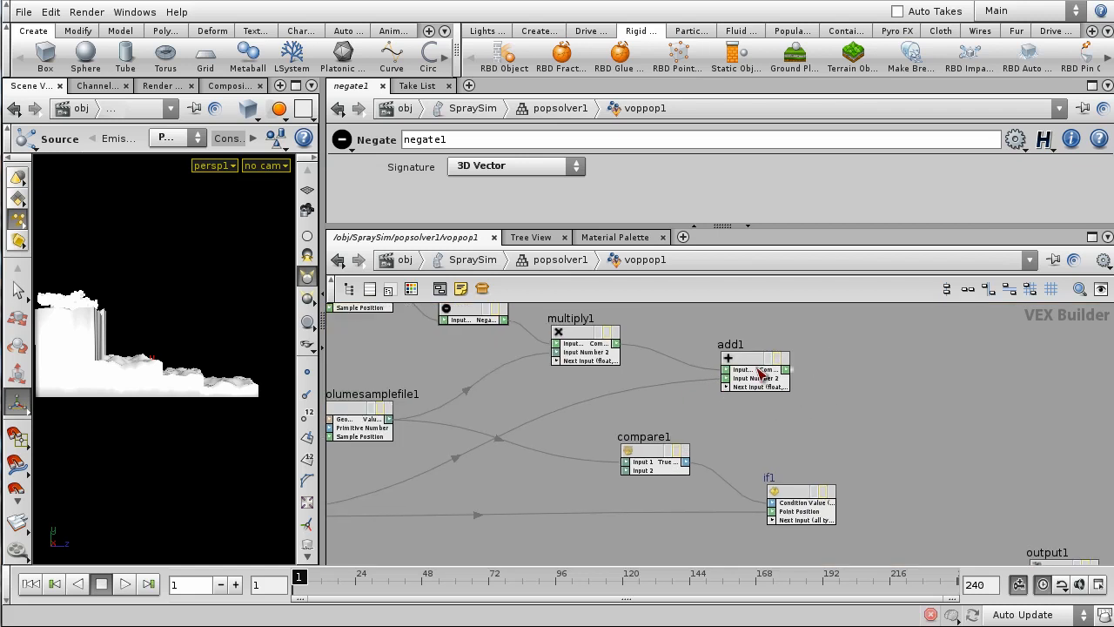
pyautogui.moveTo(789, 376); pyautogui.dragTo(807, 538)
pyautogui.scroll(2, 729, 502)
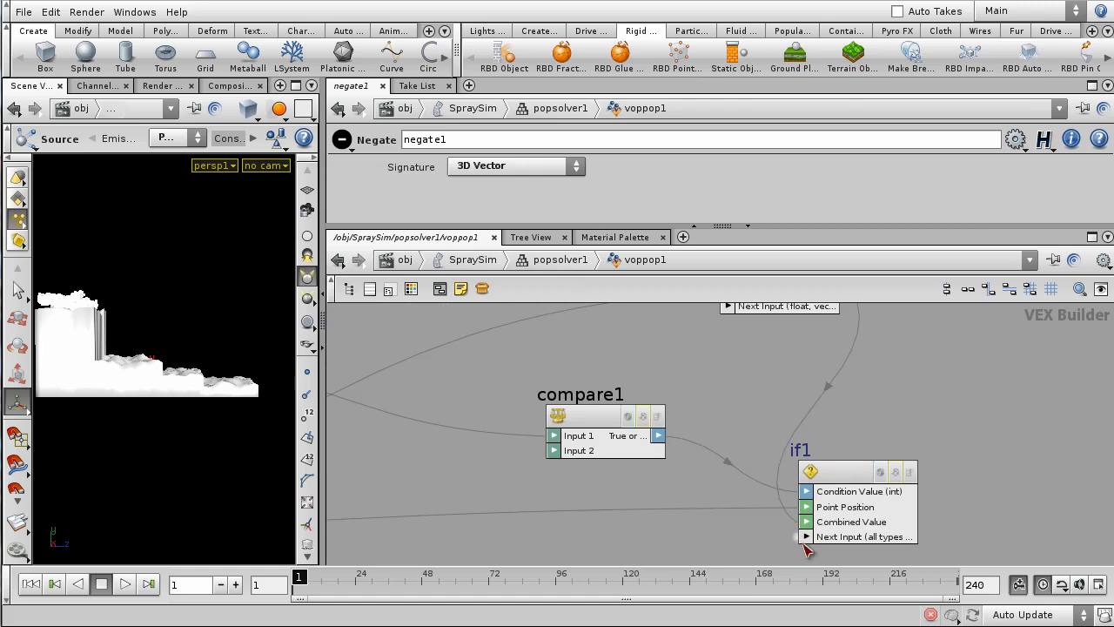
# - Inside if1, connect subinput1's Combined Value to suboutput1's Point Position
pyautogui.click(838, 480)
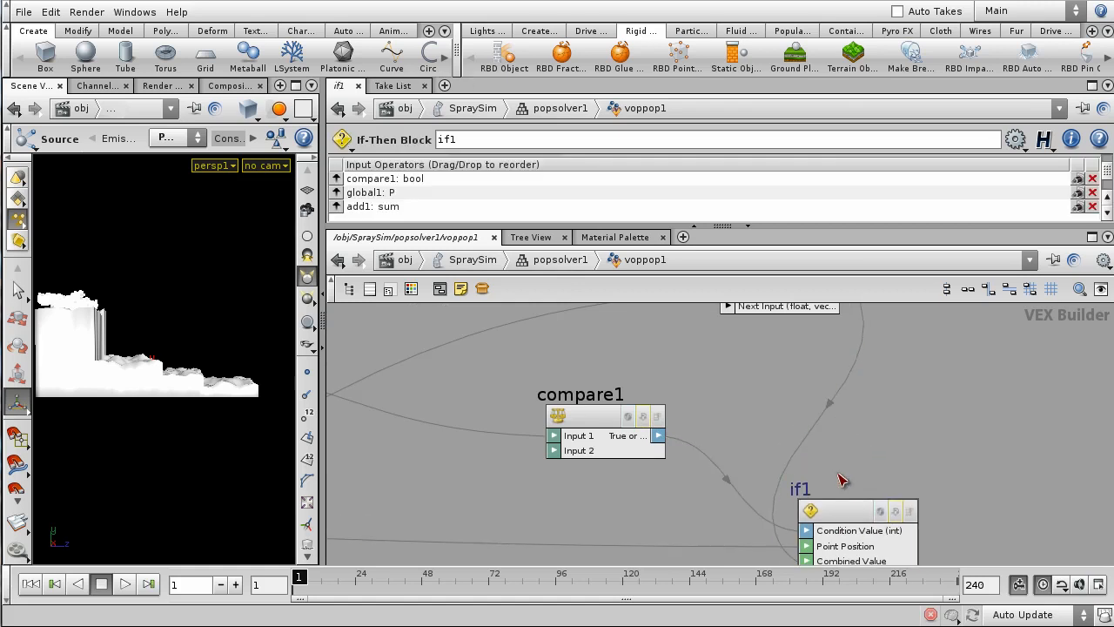
pyautogui.doubleClick(851, 519)
pyautogui.scroll(4, 785, 420)
pyautogui.moveTo(809, 440); pyautogui.dragTo(652, 421, button='middle')
pyautogui.scroll(2, 625, 420)
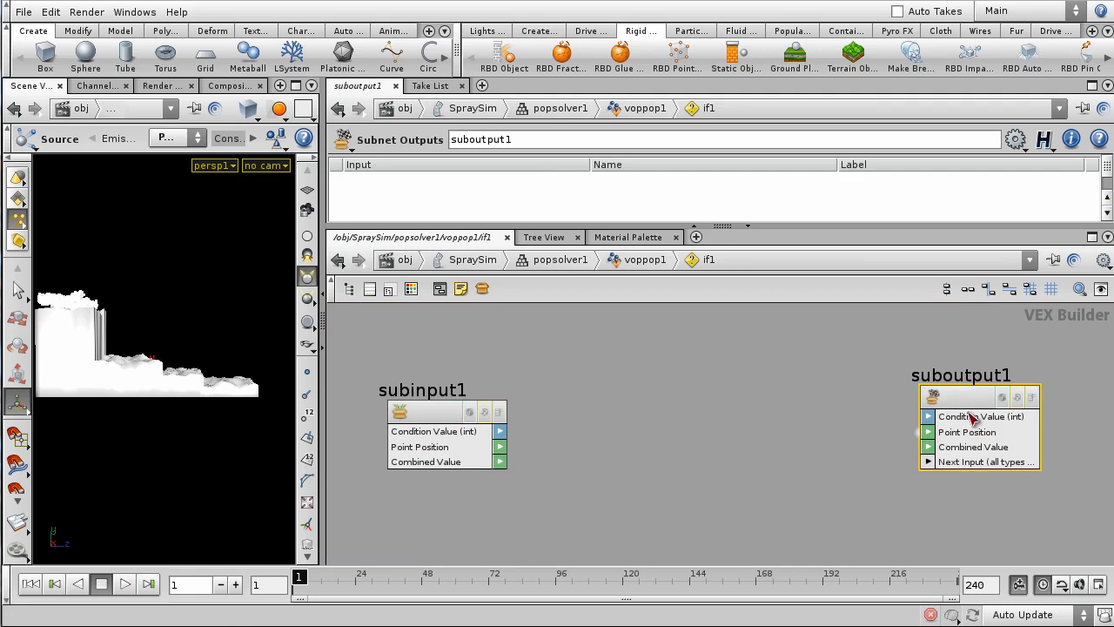
pyautogui.moveTo(771, 476); pyautogui.dragTo(766, 463, button='middle')
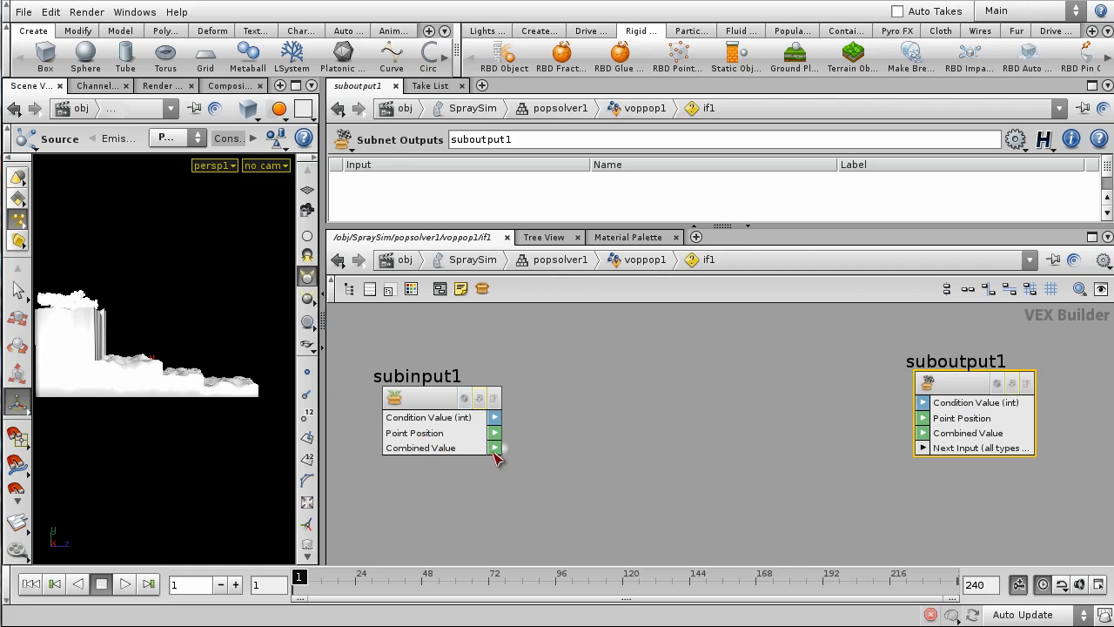
pyautogui.moveTo(493, 448); pyautogui.dragTo(920, 418)
pyautogui.click(924, 419)
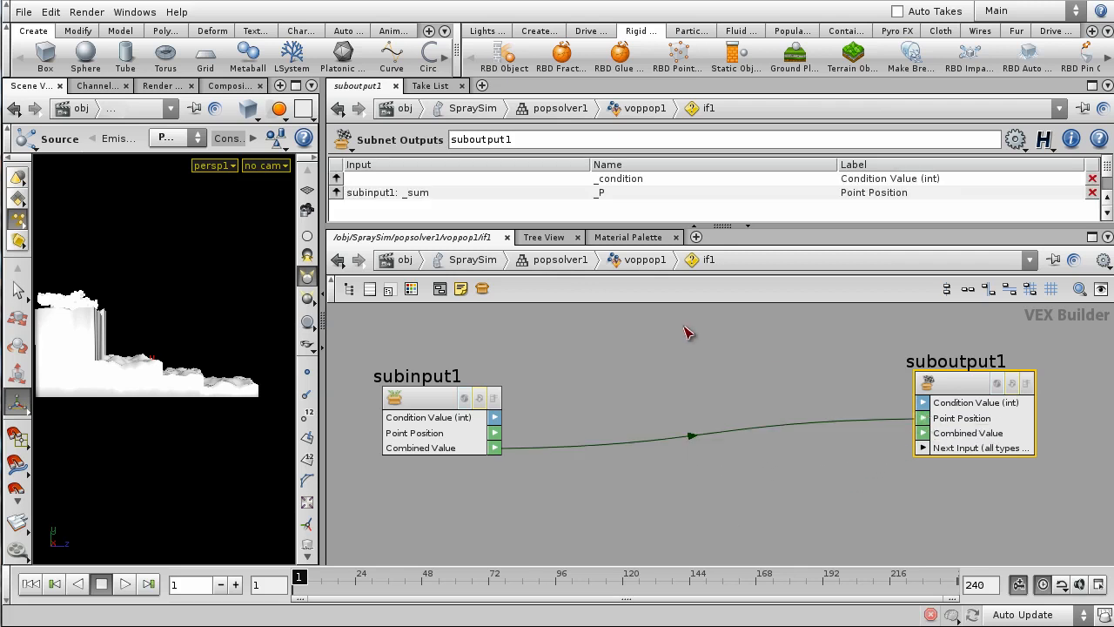
# - Return to the voppop1 network and bring output1 into view
pyautogui.click(623, 261)
pyautogui.scroll(-1, 1005, 485)
pyautogui.moveTo(1000, 479); pyautogui.dragTo(732, 395, button='middle')
pyautogui.scroll(-1, 659, 437)
pyautogui.scroll(1, 686, 452)
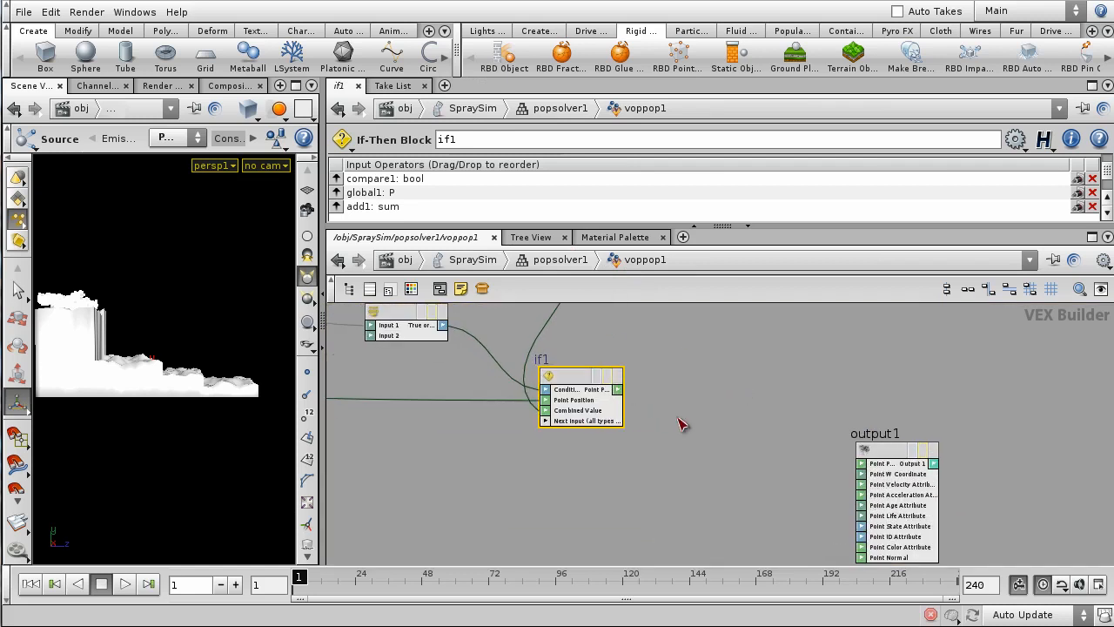
# - Wire if1's output into output1's first input and move output1 level with if1
pyautogui.moveTo(616, 394); pyautogui.dragTo(864, 464)
pyautogui.moveTo(894, 392); pyautogui.dragTo(898, 376)
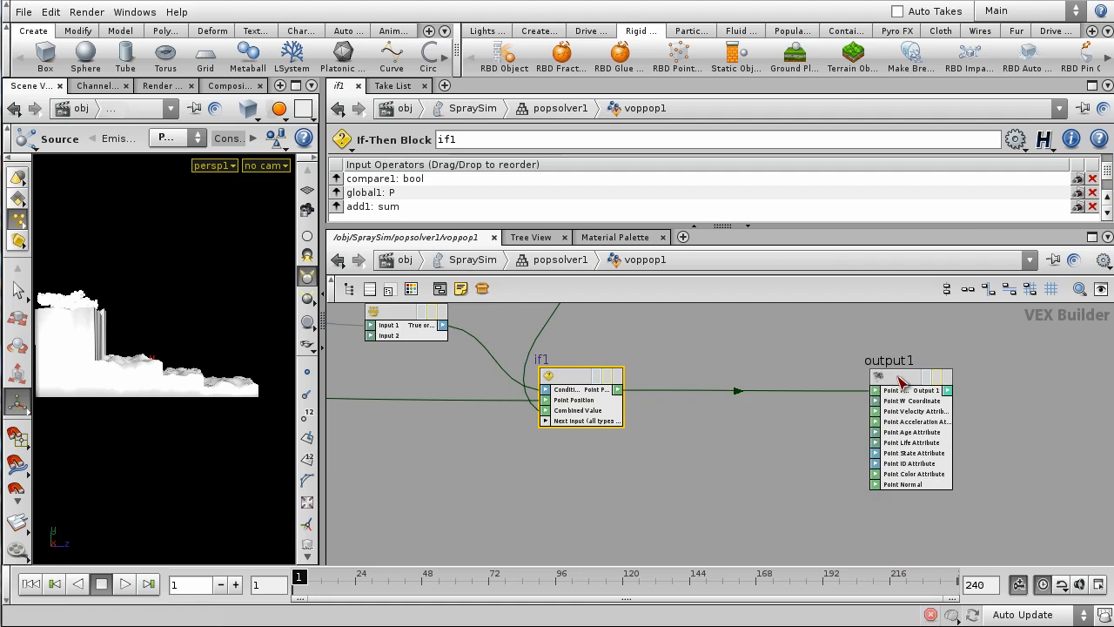
pyautogui.moveTo(889, 419); pyautogui.dragTo(875, 442, button='right')
pyautogui.moveTo(928, 416); pyautogui.dragTo(694, 514, button='right')
pyautogui.moveTo(693, 514); pyautogui.dragTo(729, 514, button='middle')
pyautogui.scroll(3, 667, 463)
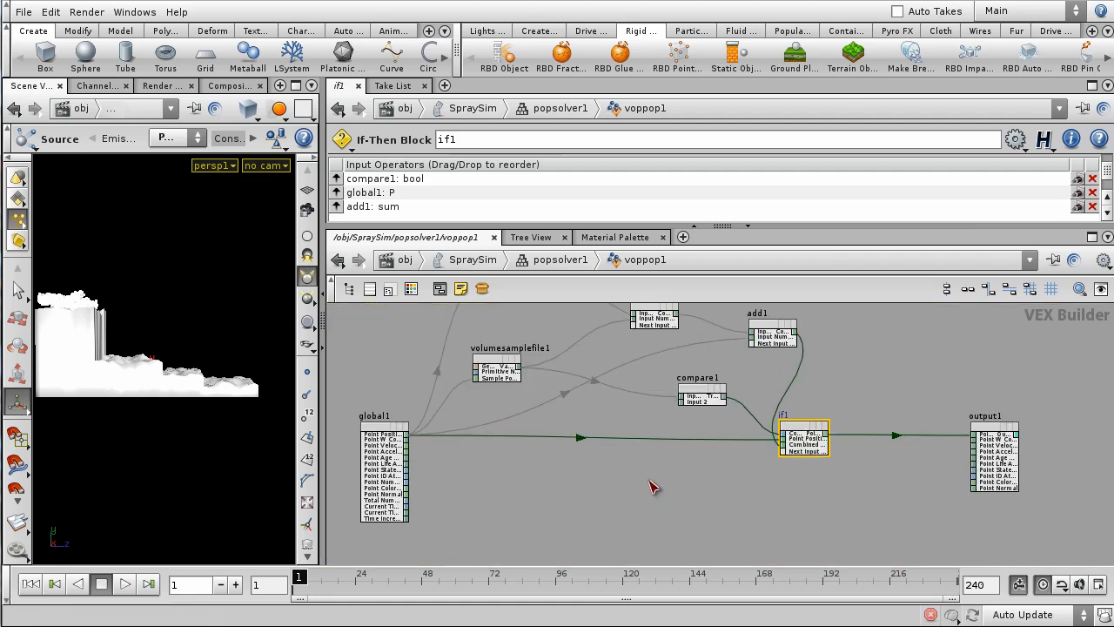
pyautogui.moveTo(645, 500); pyautogui.dragTo(674, 514, button='middle')
pyautogui.moveTo(907, 379); pyautogui.dragTo(927, 397, button='middle')
pyautogui.moveTo(576, 498); pyautogui.dragTo(617, 527, button='right')
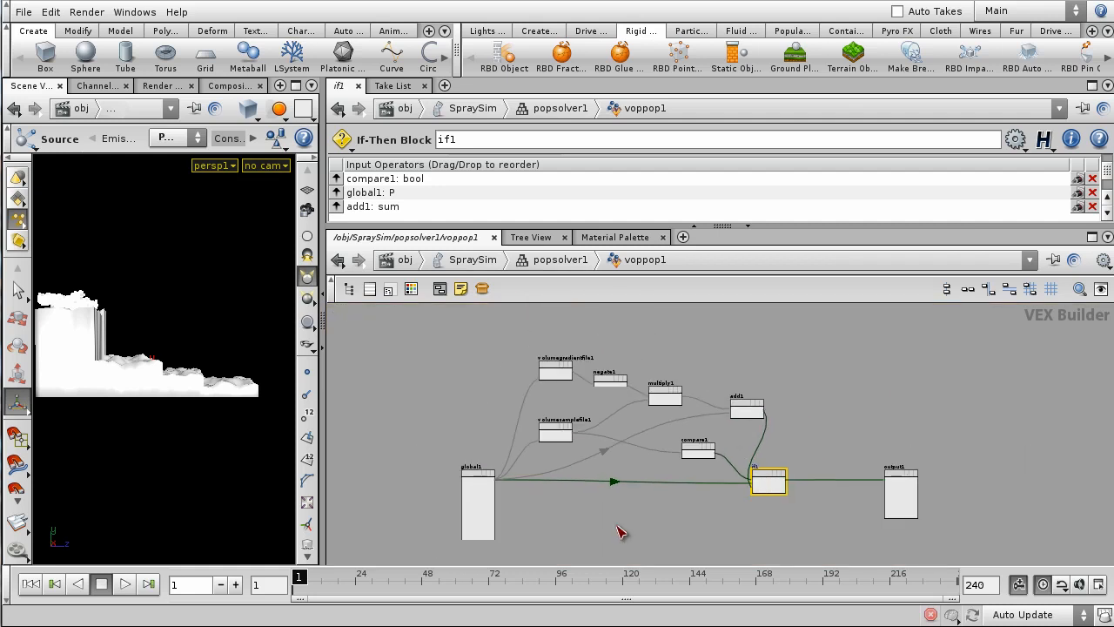
pyautogui.moveTo(606, 498); pyautogui.dragTo(585, 506, button='middle')
pyautogui.scroll(2, 582, 404)
# - Select and inspect the upstream volume and math nodes, then clear the selection
pyautogui.moveTo(483, 330); pyautogui.dragTo(659, 471)
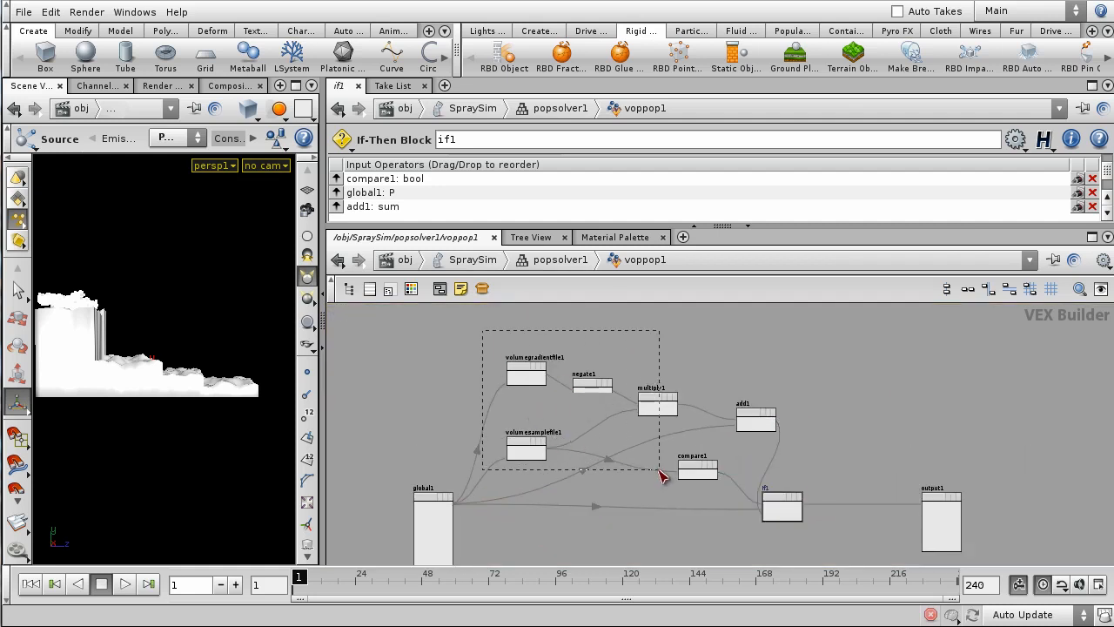
pyautogui.moveTo(657, 478); pyautogui.dragTo(567, 495)
pyautogui.click(701, 352)
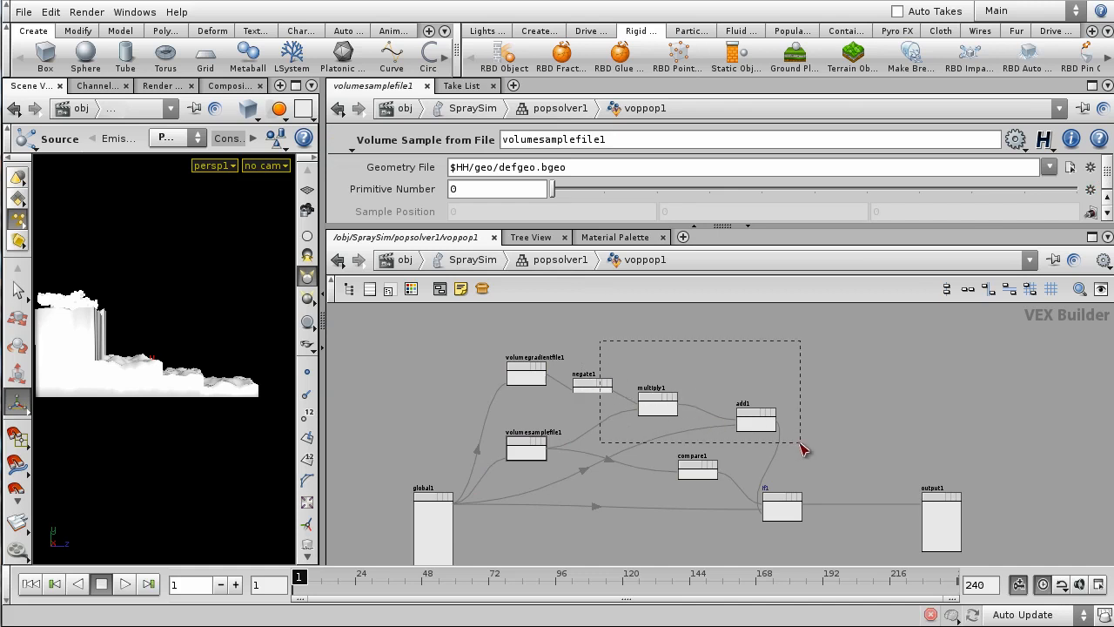
pyautogui.moveTo(803, 448); pyautogui.dragTo(803, 449)
pyautogui.scroll(5, 870, 487)
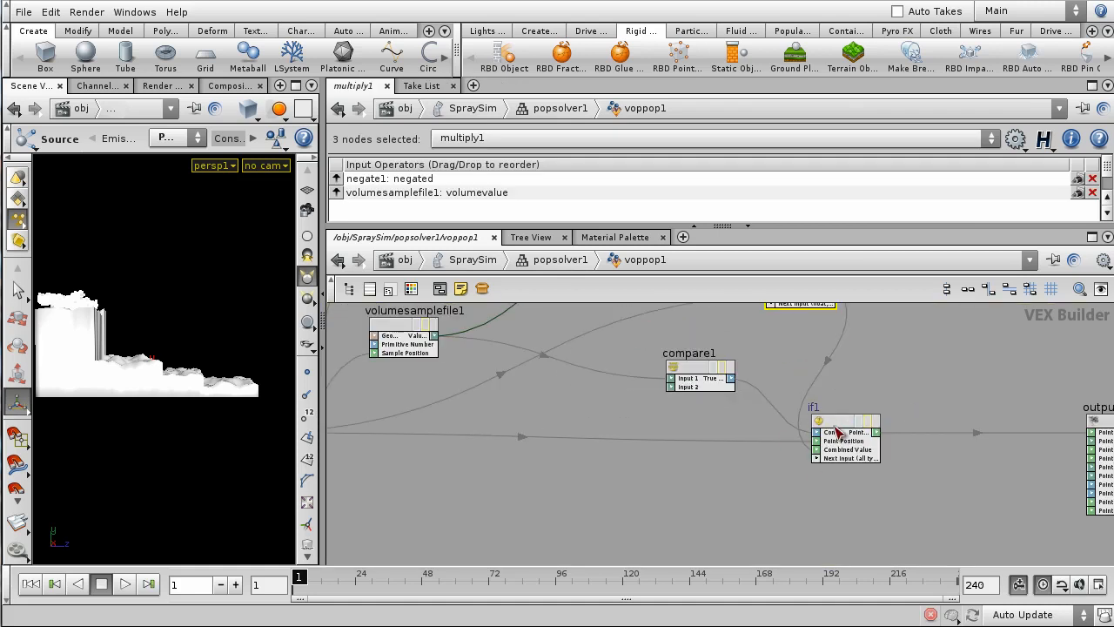
pyautogui.scroll(-5, 834, 427)
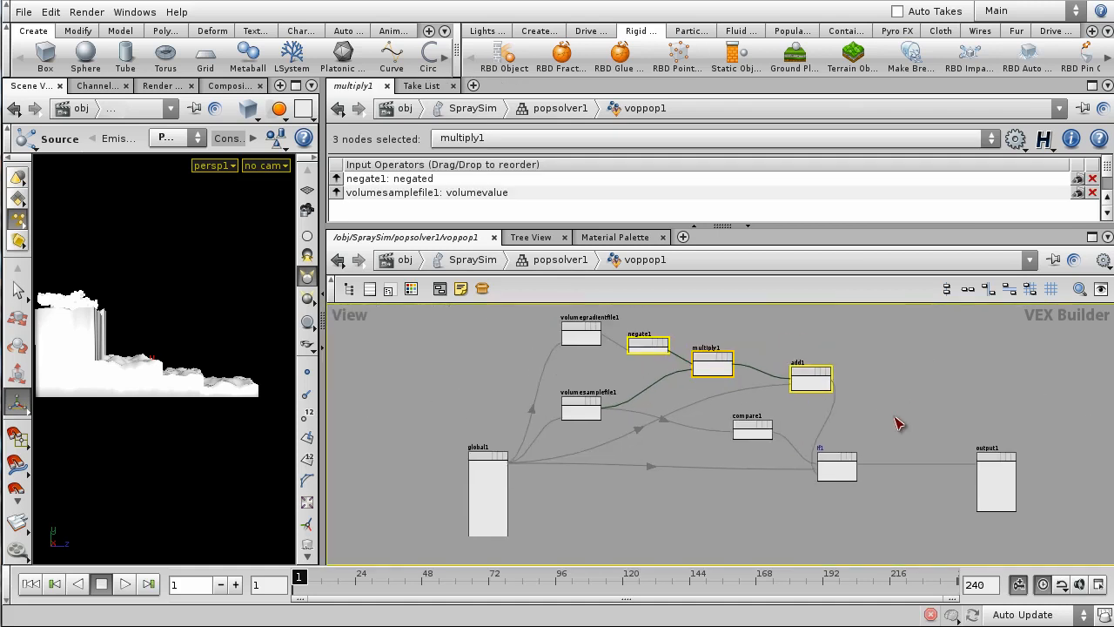
pyautogui.click(831, 424)
pyautogui.scroll(5, 562, 398)
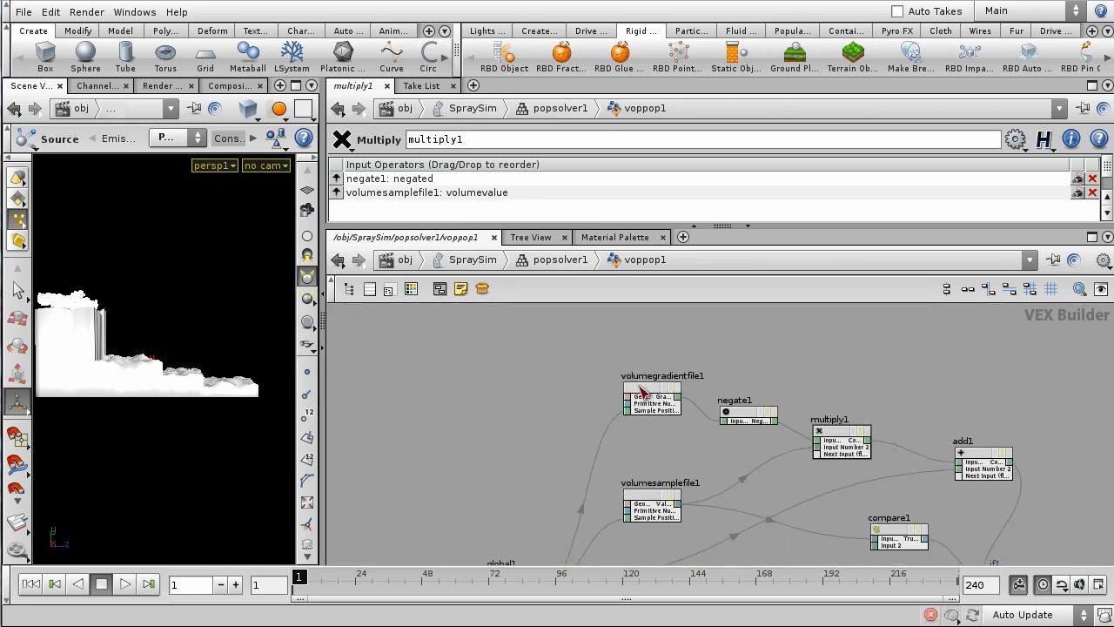
# - Expose volumegradientfile1's Geometry File parameter as a node input
pyautogui.click(642, 391)
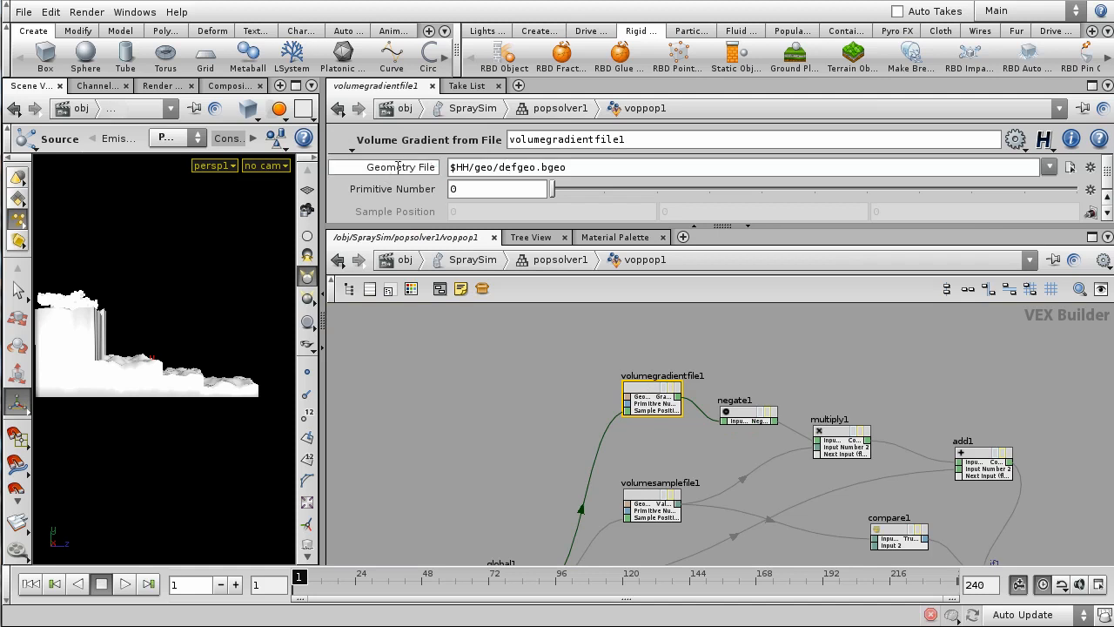
pyautogui.click(1090, 169)
pyautogui.click(1099, 181)
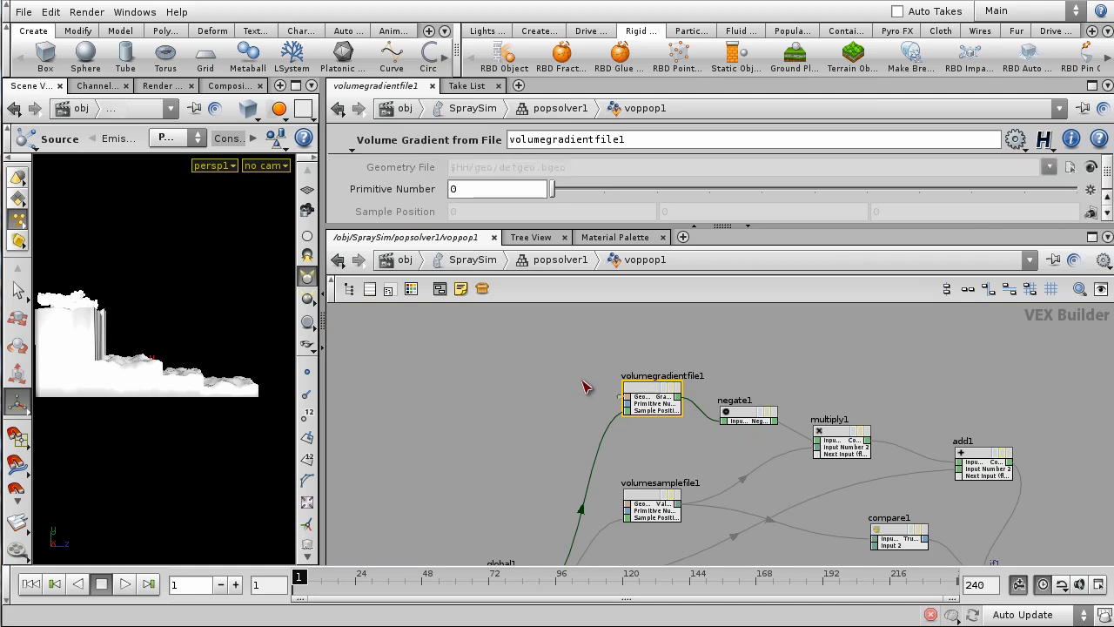
pyautogui.scroll(3, 688, 391)
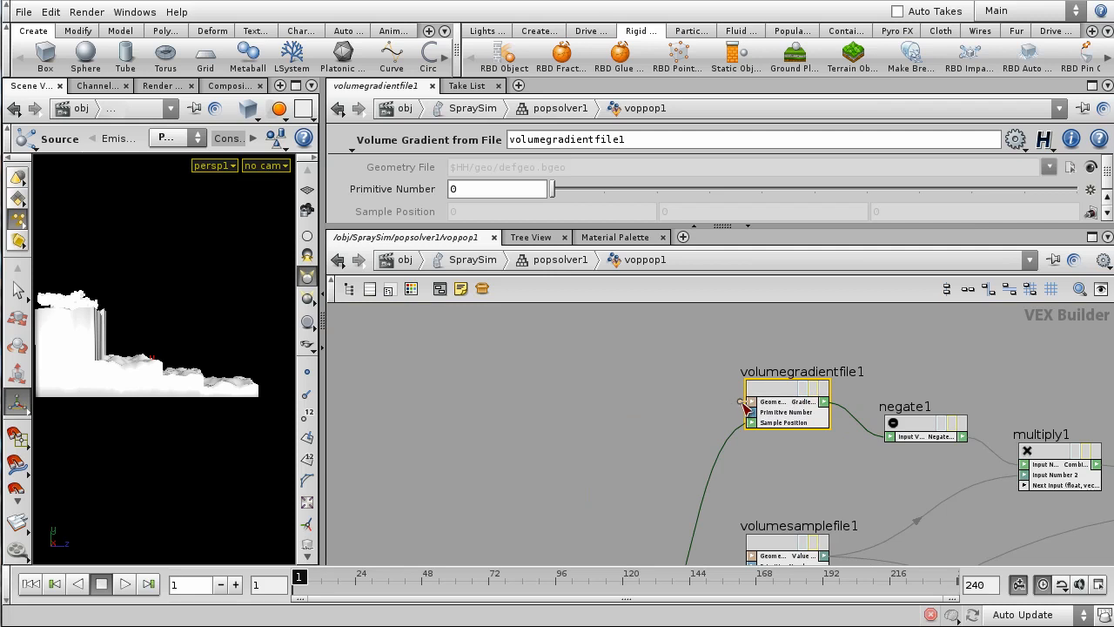
# - Create a filename parameter for Geometry File and also wire it into volumesamplefile1
pyautogui.middleClick(746, 403)
pyautogui.moveTo(634, 369); pyautogui.dragTo(563, 378)
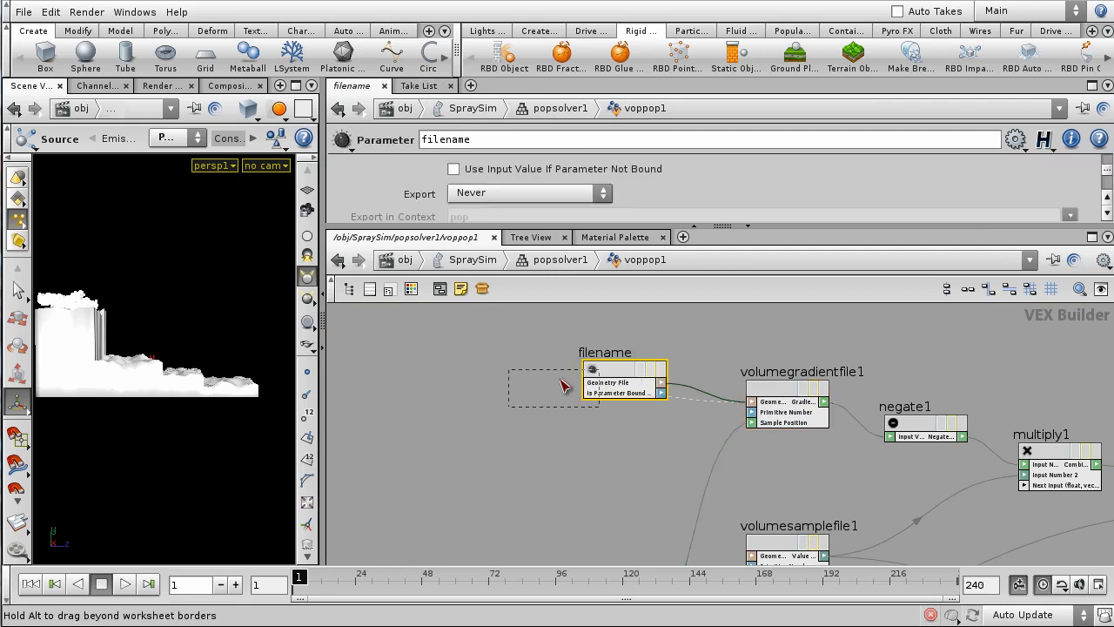
pyautogui.click(595, 391)
pyautogui.moveTo(664, 461); pyautogui.dragTo(659, 390, button='middle')
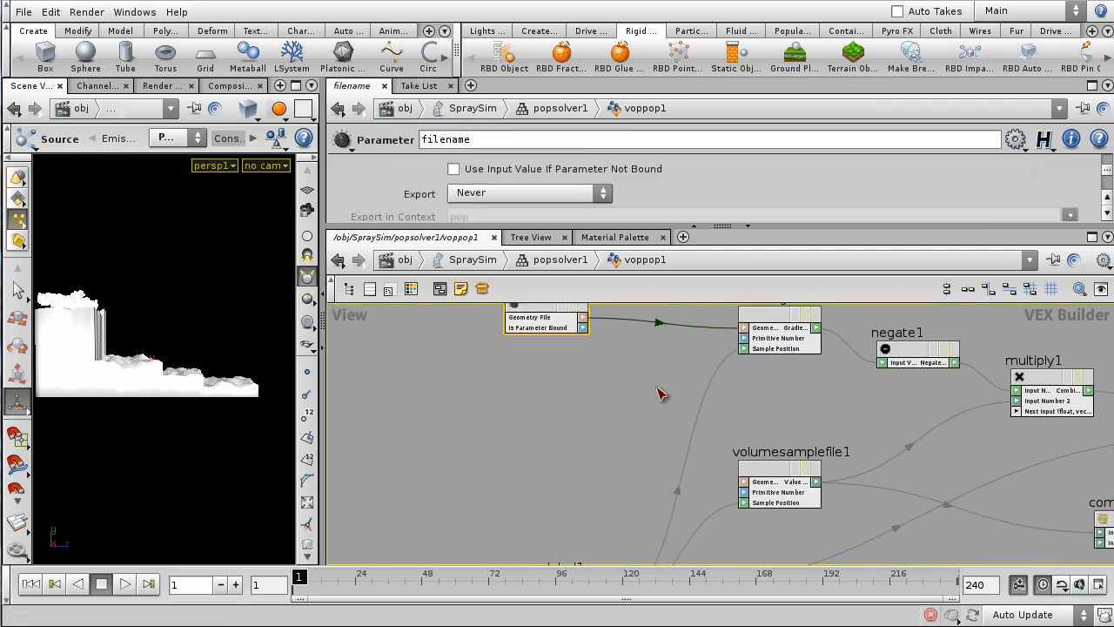
pyautogui.scroll(2, 706, 467)
pyautogui.click(767, 494)
# - Return to popsolver1 and reveal voppop1's parameters down to Geometry File
pyautogui.scroll(-2, 789, 388)
pyautogui.moveTo(816, 349); pyautogui.dragTo(827, 424, button='middle')
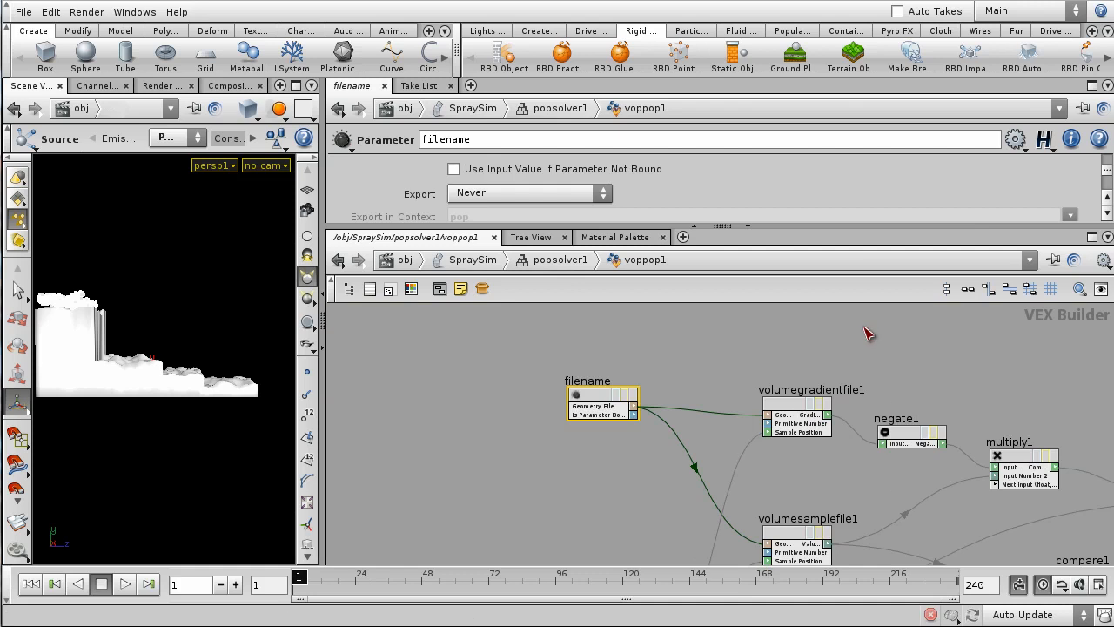
pyautogui.moveTo(858, 336); pyautogui.dragTo(870, 320, button='middle')
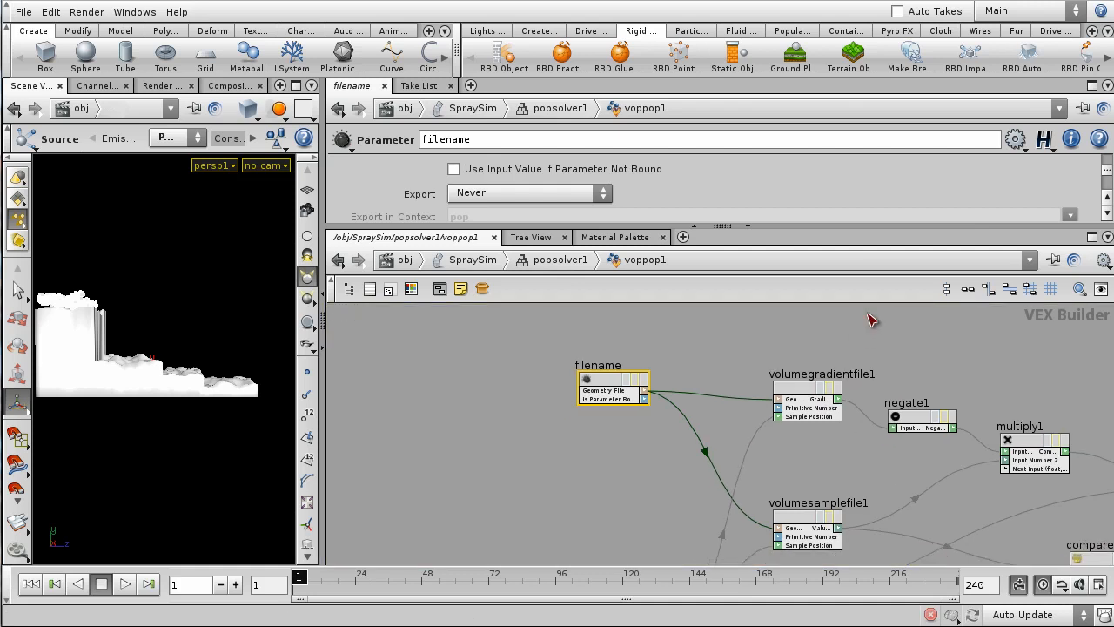
pyautogui.click(564, 261)
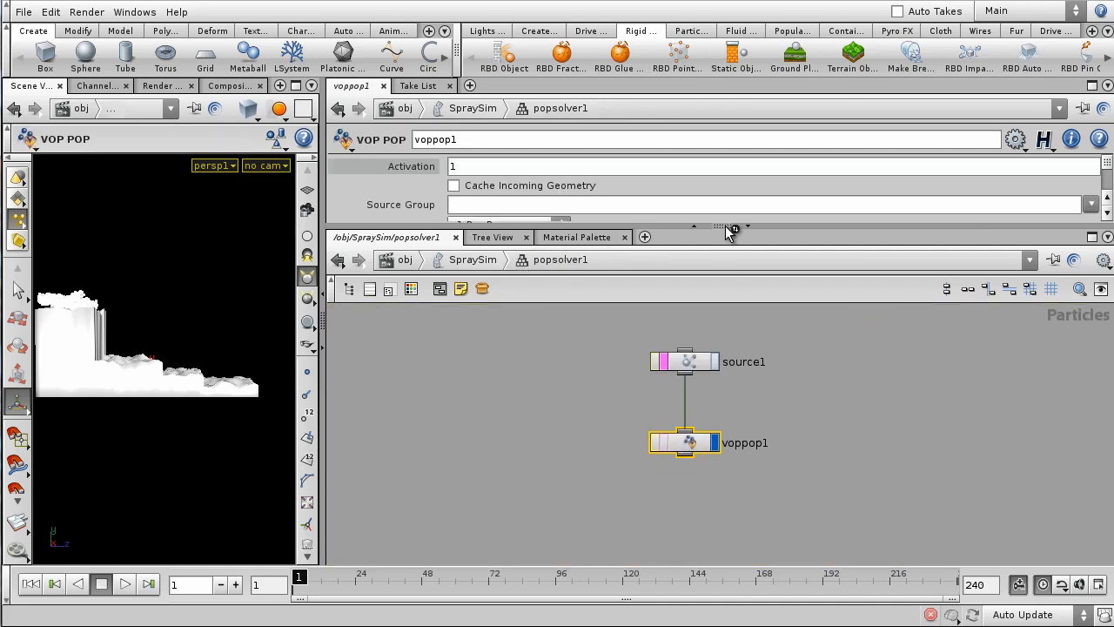
pyautogui.moveTo(735, 228); pyautogui.dragTo(736, 383)
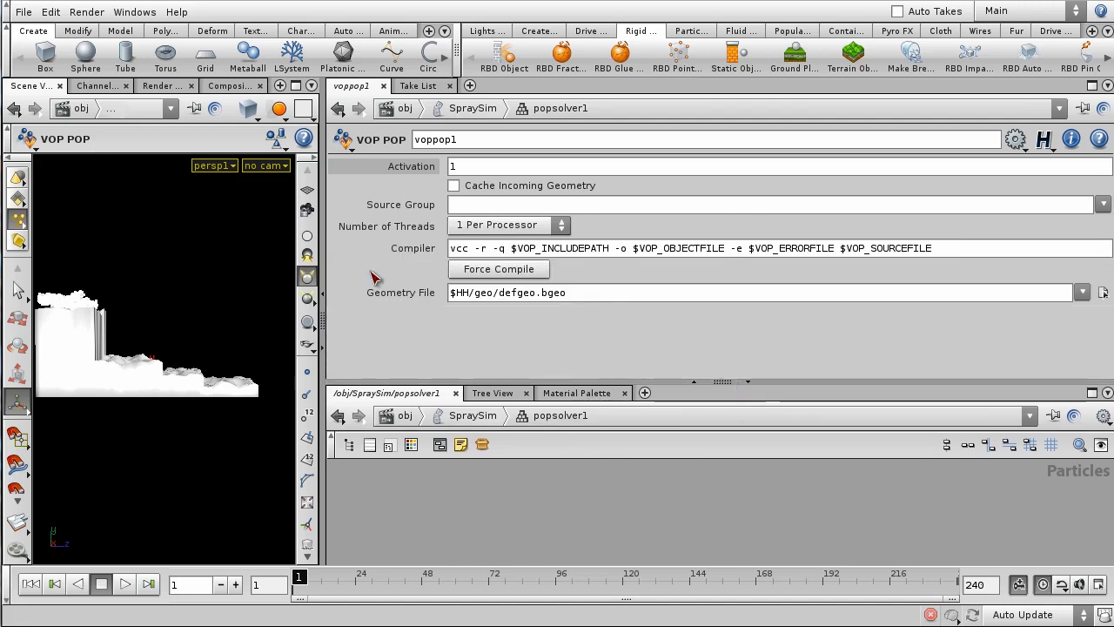
# - Replace the $HH/geo/defgeo.bgeo path with op:/obj/particle_fluid/OUT_Surface using path autocomplete
pyautogui.moveTo(636, 293); pyautogui.dragTo(400, 299)
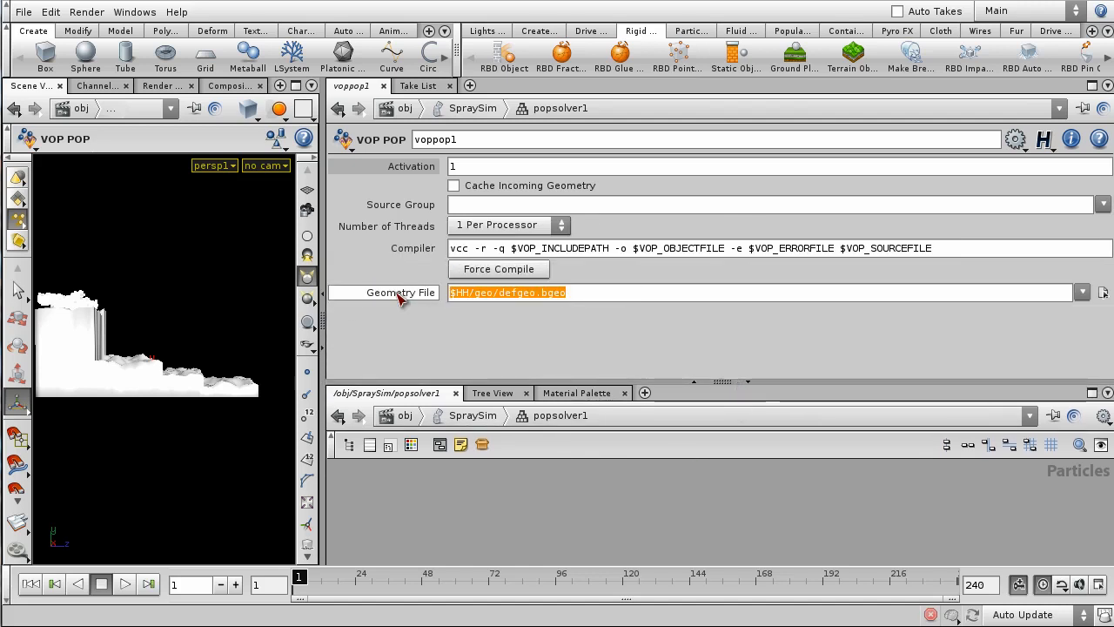
pyautogui.write('OP')
pyautogui.press('BackSpace')
pyautogui.press('BackSpace')
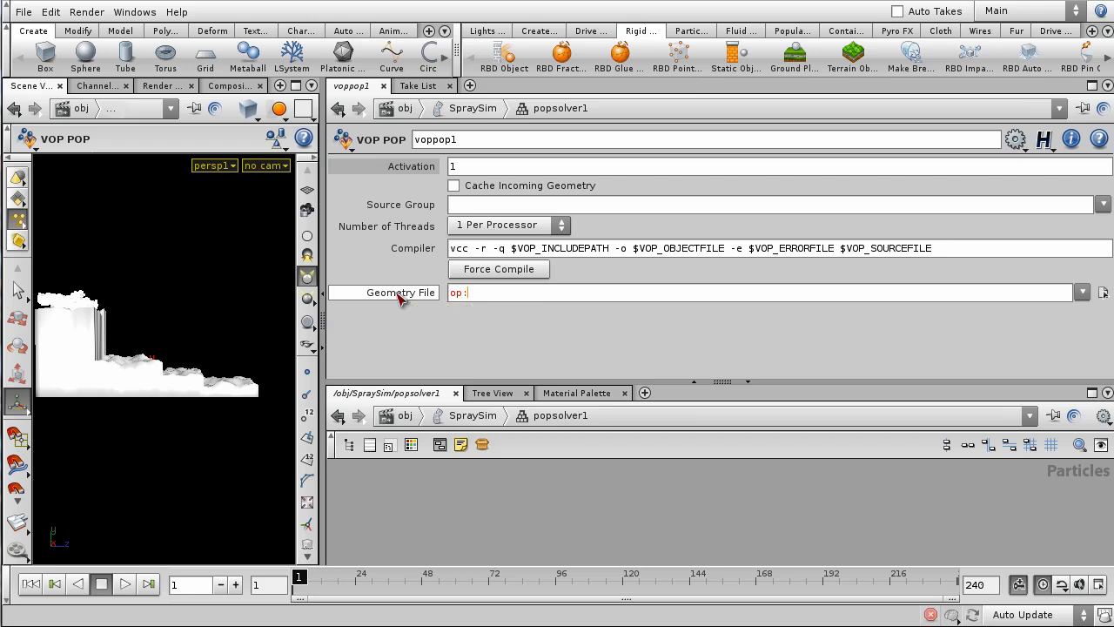
pyautogui.write('/obj/')
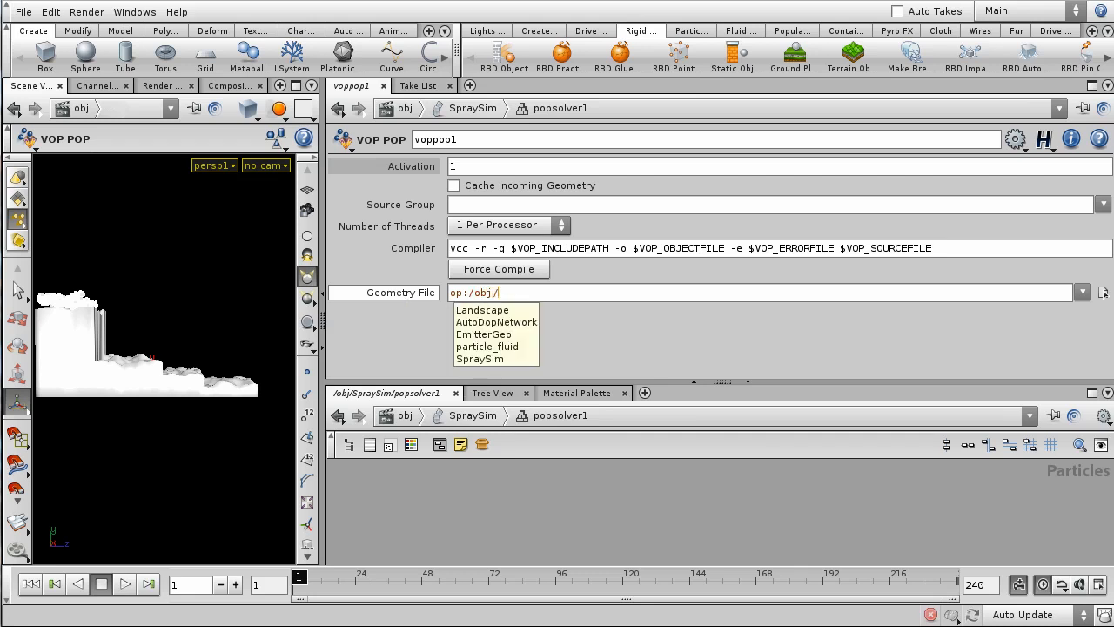
pyautogui.press('Down')
pyautogui.press('Down')
pyautogui.press('Down')
pyautogui.press('Down')
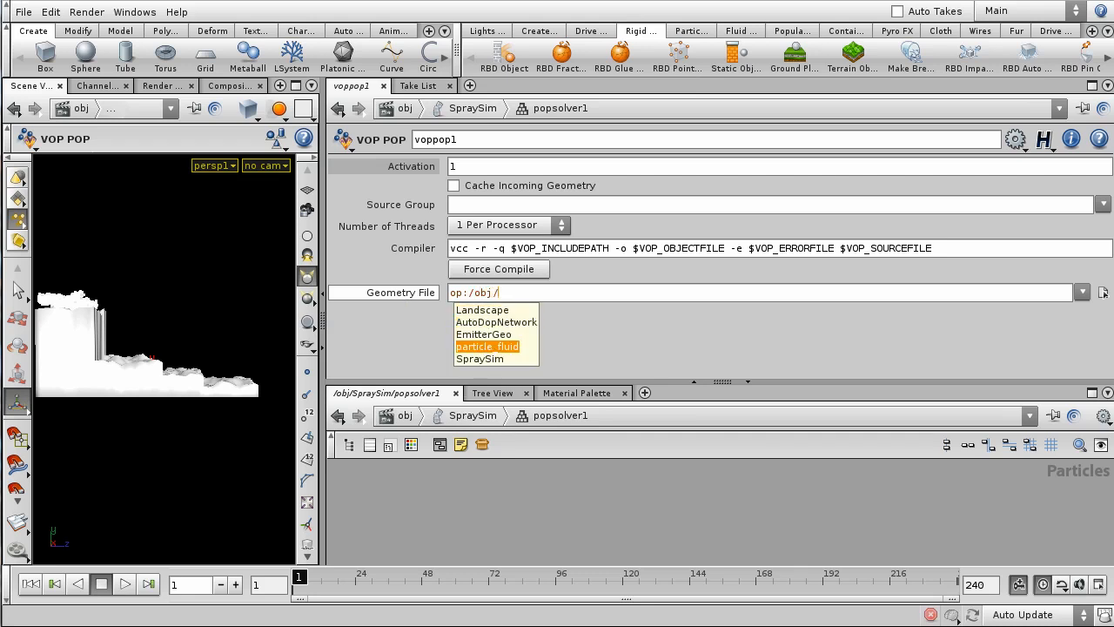
pyautogui.press('Return')
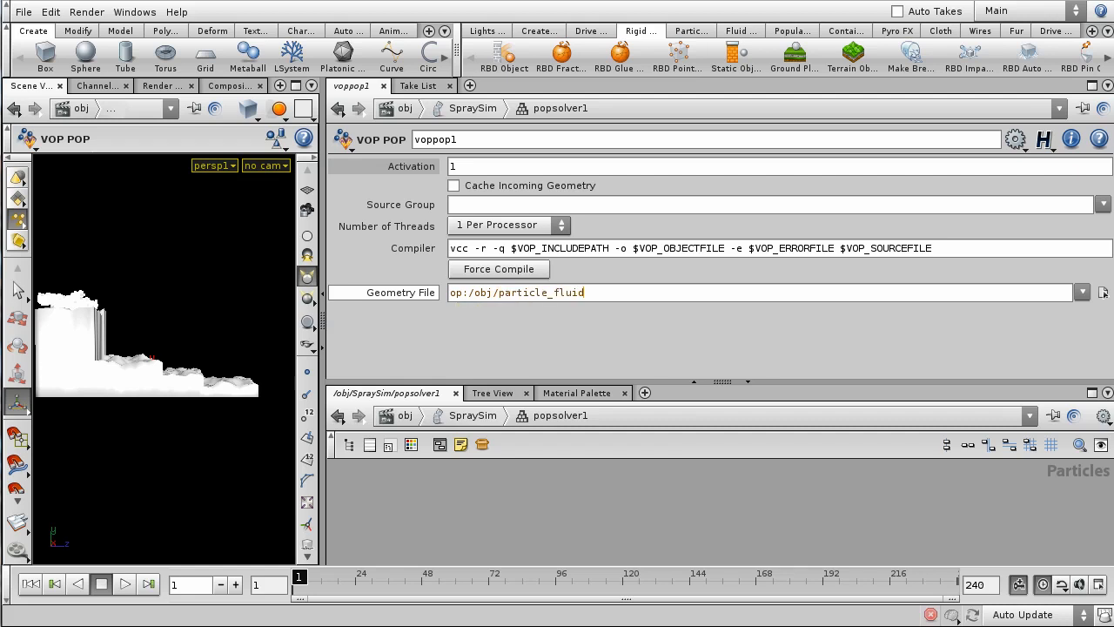
pyautogui.write('/OU')
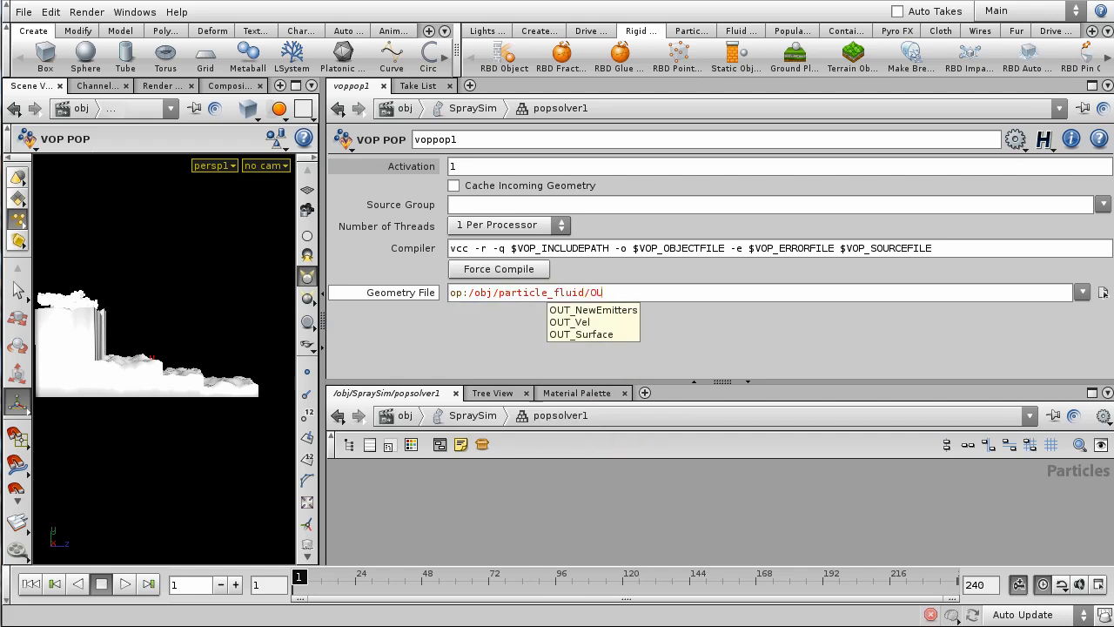
pyautogui.write('T_')
pyautogui.press('Down')
pyautogui.press('Down')
pyautogui.press('Down')
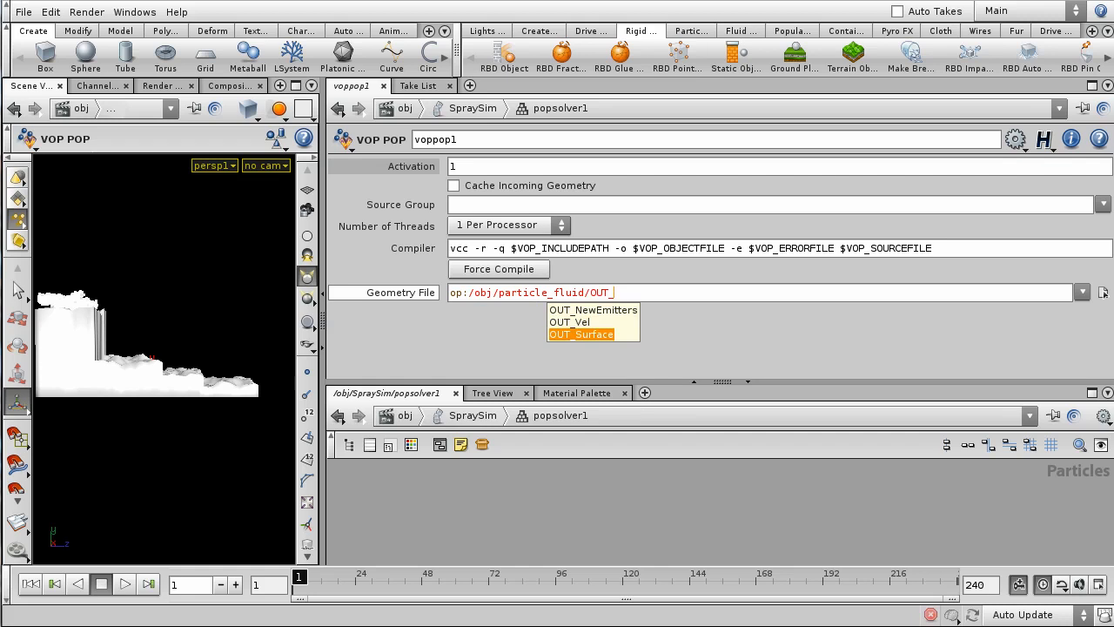
pyautogui.press('Return')
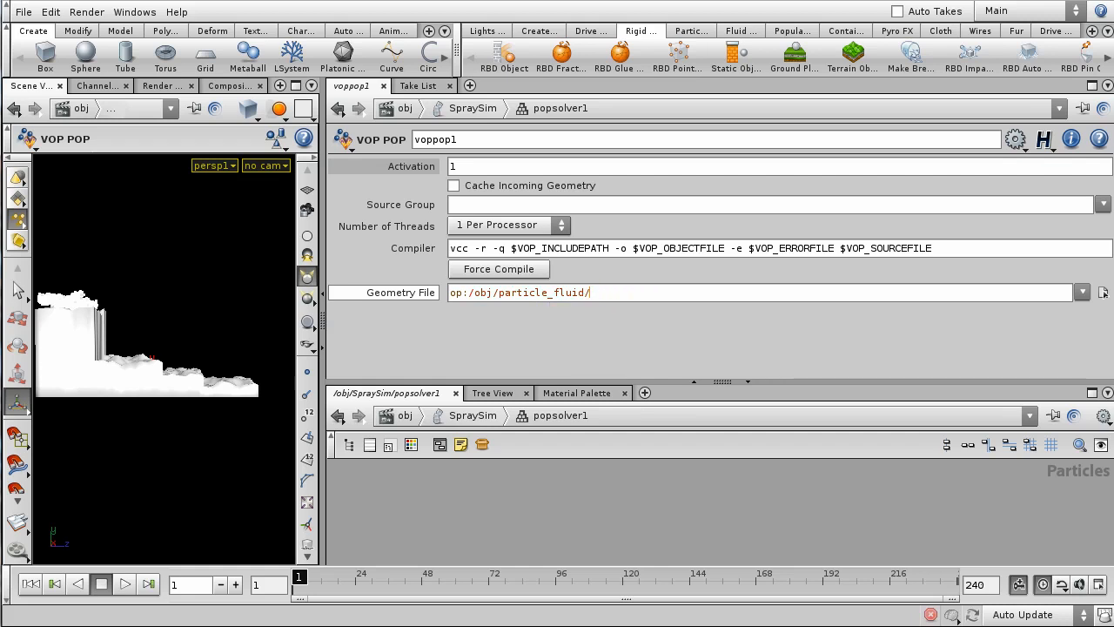
pyautogui.write('OUT')
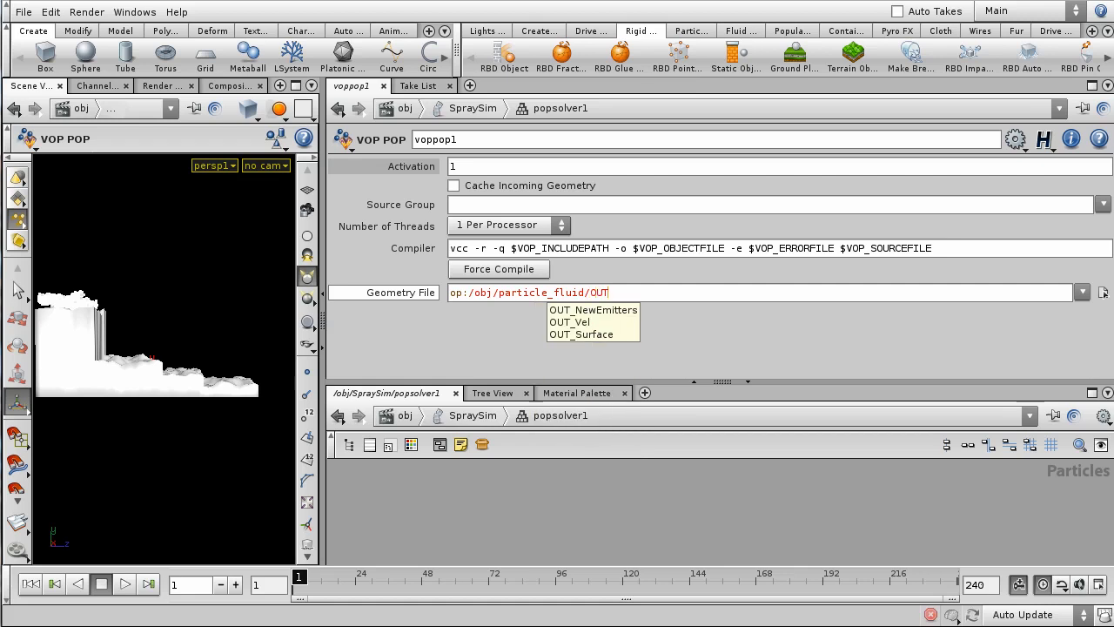
pyautogui.press('Down')
pyautogui.press('Down')
pyautogui.press('Down')
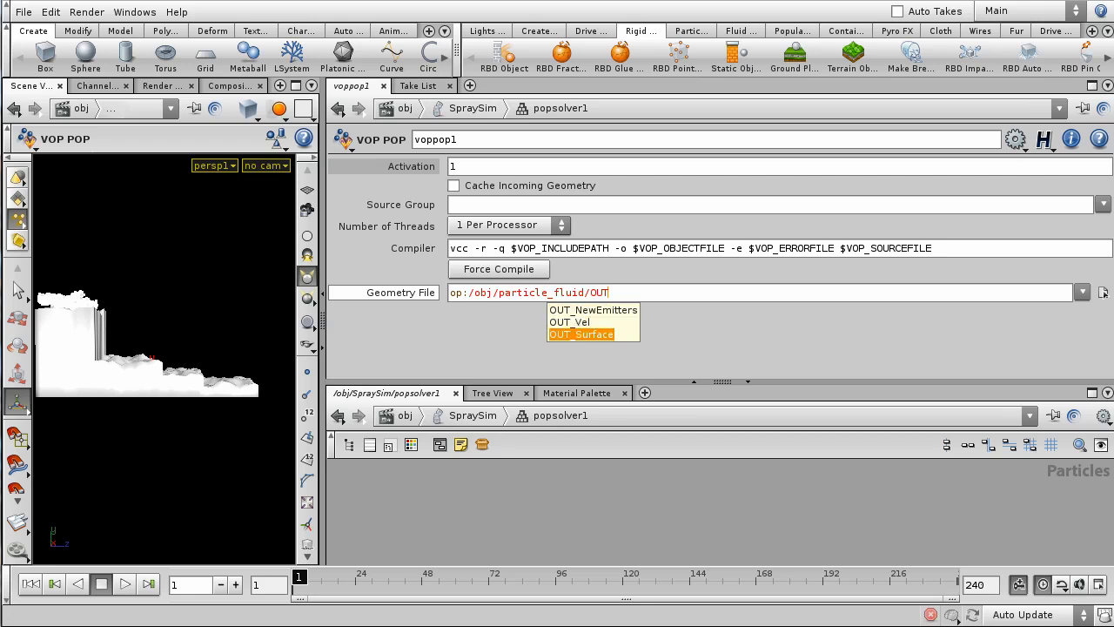
pyautogui.press('Return')
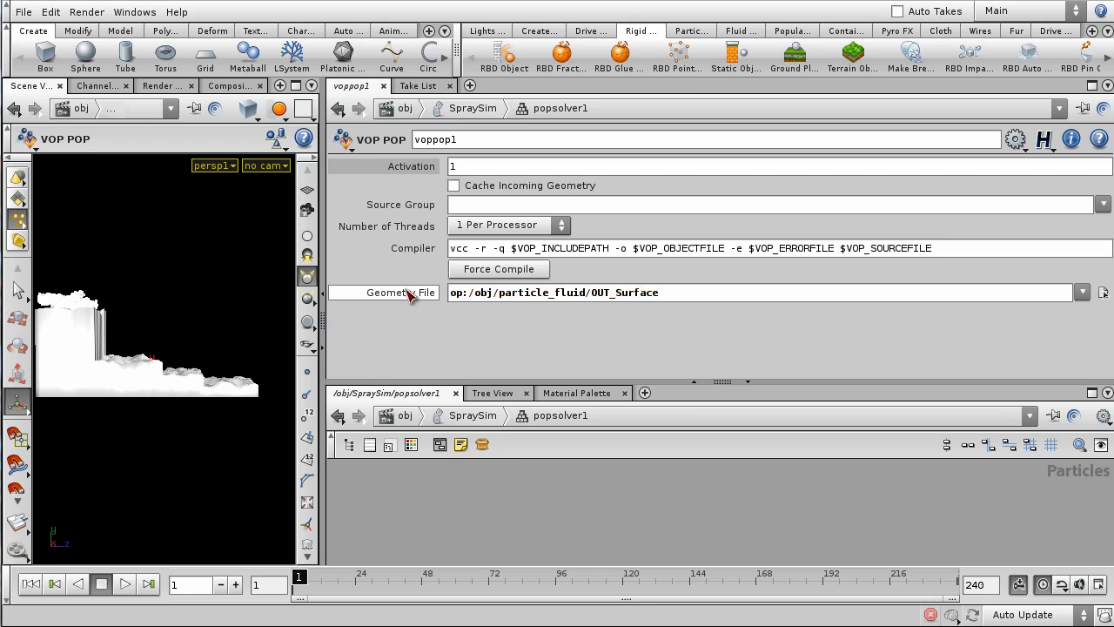
# - Widen the 3D viewport and bring the waterfall surface closer into view
pyautogui.moveTo(561, 382); pyautogui.dragTo(577, 303)
pyautogui.scroll(-3, 780, 398)
pyautogui.moveTo(322, 253); pyautogui.dragTo(508, 253)
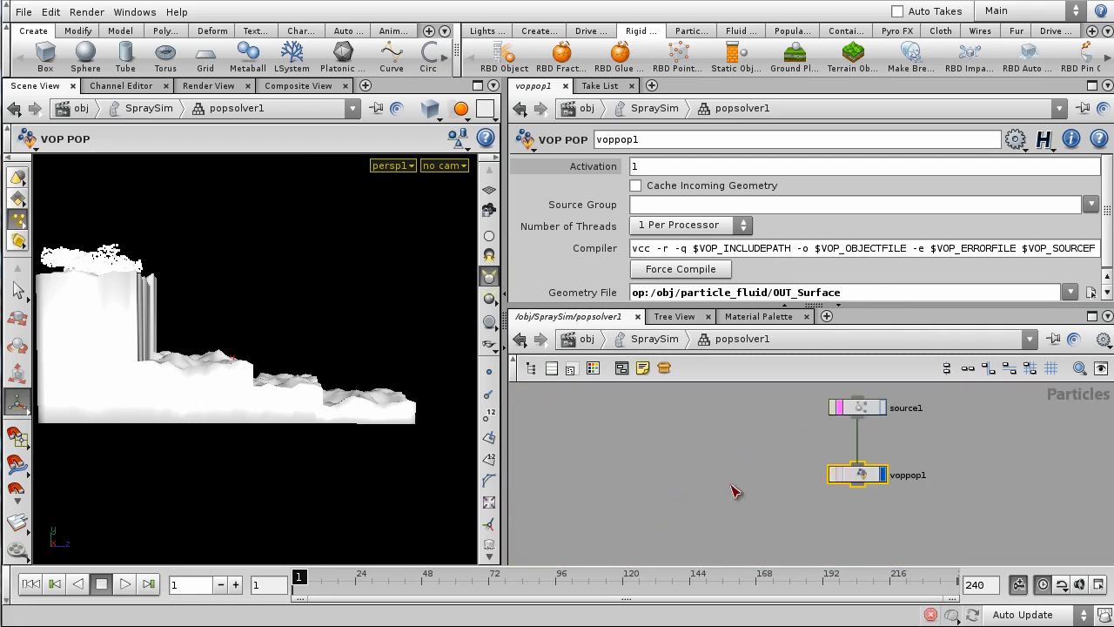
pyautogui.moveTo(508, 414); pyautogui.dragTo(610, 413)
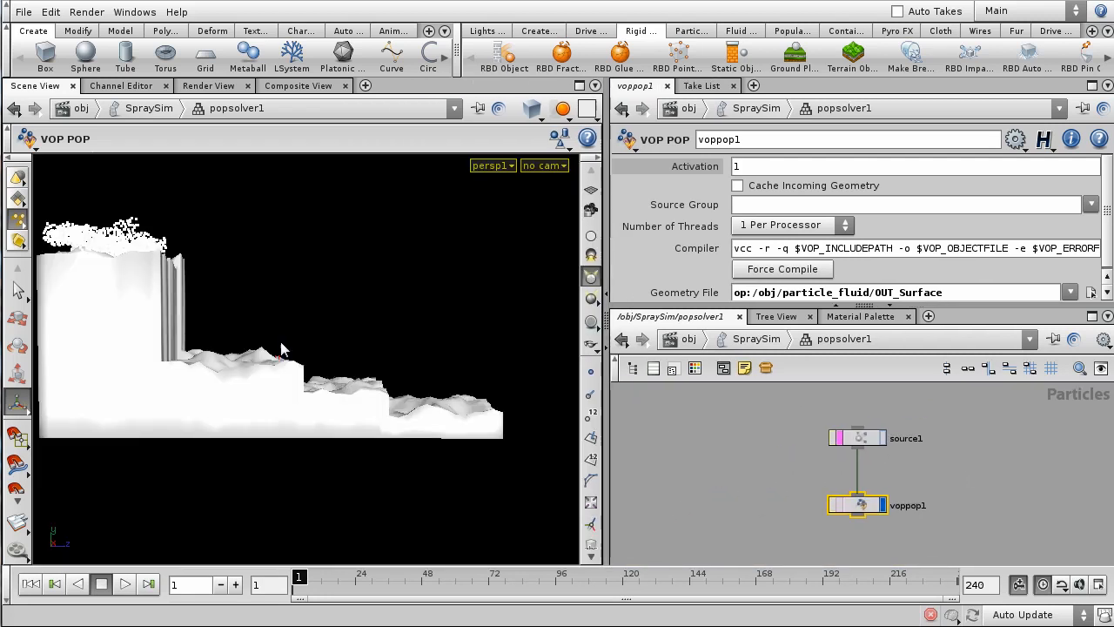
pyautogui.keyDown('alt'); pyautogui.moveTo(281, 349); pyautogui.dragTo(348, 412, button='middle'); pyautogui.keyUp('alt')
pyautogui.keyDown('alt'); pyautogui.moveTo(348, 412); pyautogui.dragTo(383, 393, button='right'); pyautogui.keyUp('alt')
pyautogui.keyDown('alt'); pyautogui.moveTo(383, 392); pyautogui.dragTo(364, 362, button='middle'); pyautogui.keyUp('alt')
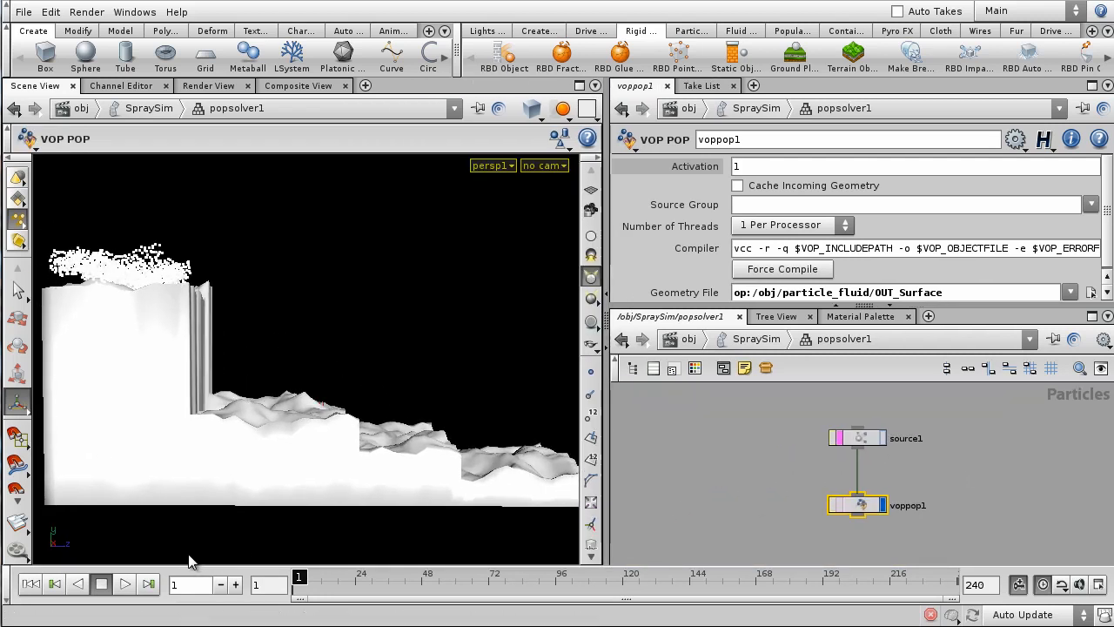
# - Play the spray simulation and orbit around the waterfall from front, side and end-on angles
pyautogui.click(125, 584)
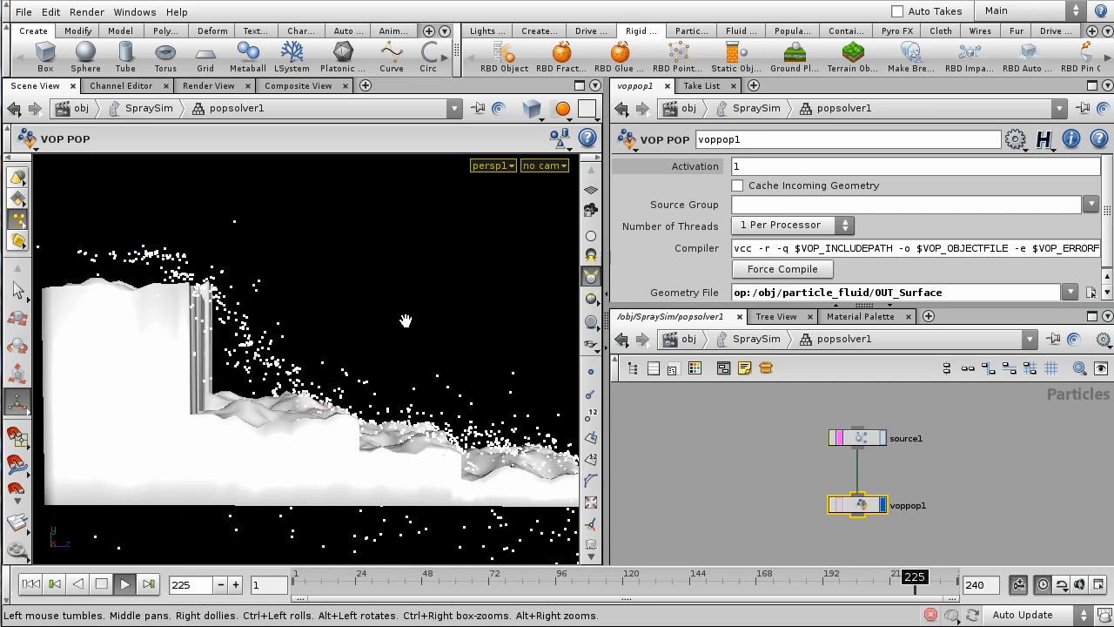
pyautogui.moveTo(405, 321); pyautogui.dragTo(314, 423)
pyautogui.moveTo(314, 423); pyautogui.dragTo(365, 286, button='right')
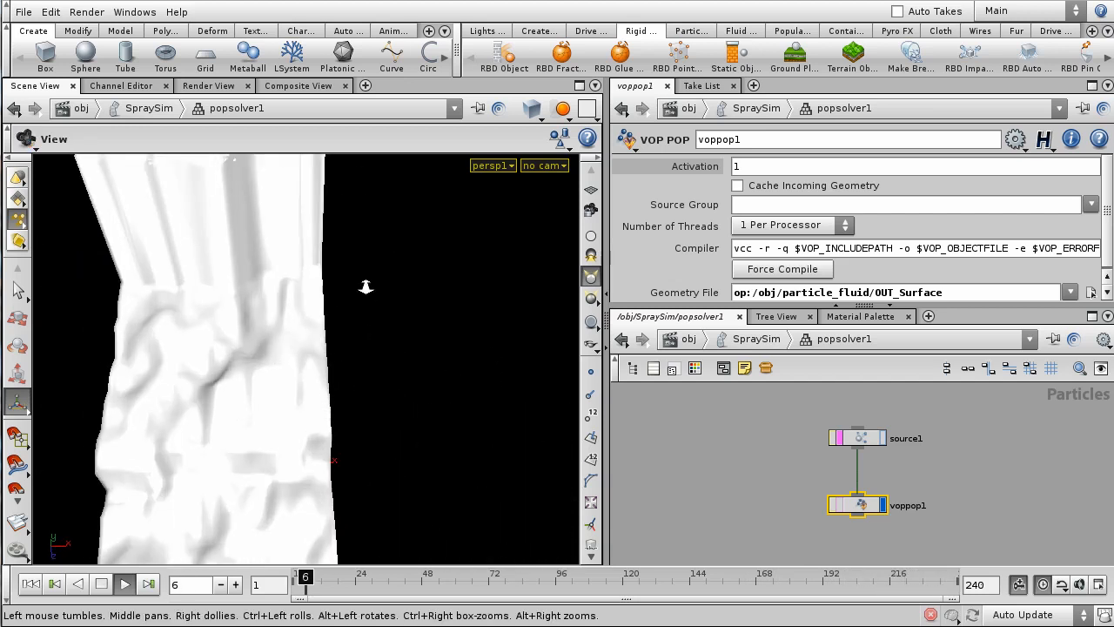
pyautogui.moveTo(370, 393); pyautogui.dragTo(323, 353)
pyautogui.moveTo(323, 353); pyautogui.dragTo(310, 418, button='right')
pyautogui.moveTo(311, 417); pyautogui.dragTo(337, 415)
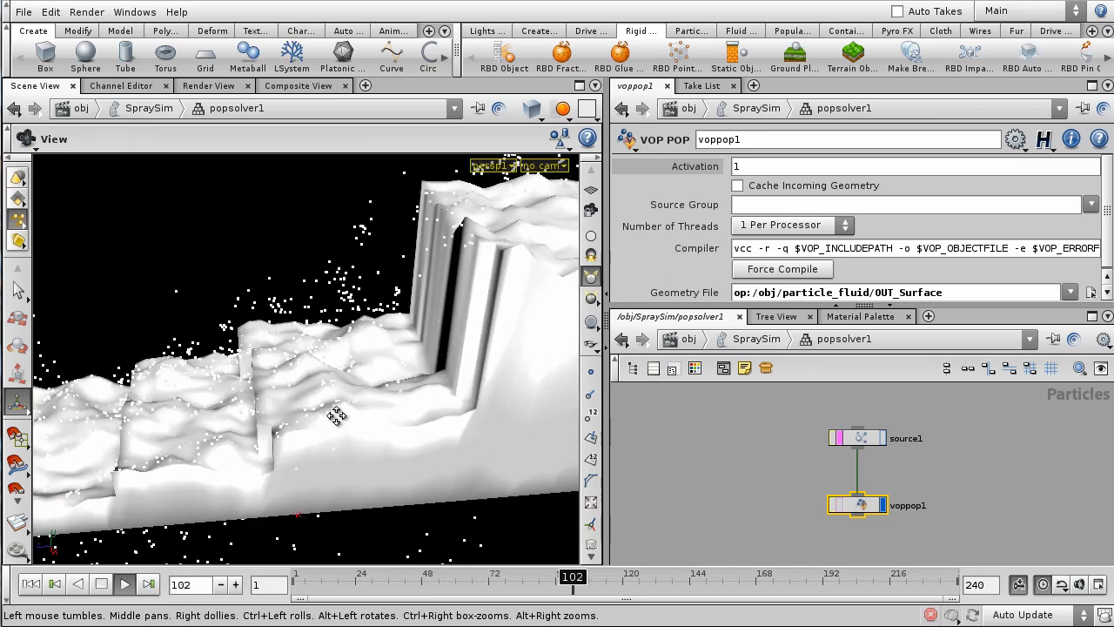
pyautogui.moveTo(337, 415); pyautogui.dragTo(412, 392, button='middle')
pyautogui.moveTo(413, 392); pyautogui.dragTo(413, 350)
pyautogui.moveTo(412, 350); pyautogui.dragTo(389, 347, button='right')
pyautogui.moveTo(390, 347); pyautogui.dragTo(342, 372, button='middle')
pyautogui.moveTo(343, 373); pyautogui.dragTo(522, 356)
pyautogui.moveTo(522, 355); pyautogui.dragTo(485, 354, button='middle')
pyautogui.moveTo(485, 355); pyautogui.dragTo(384, 389)
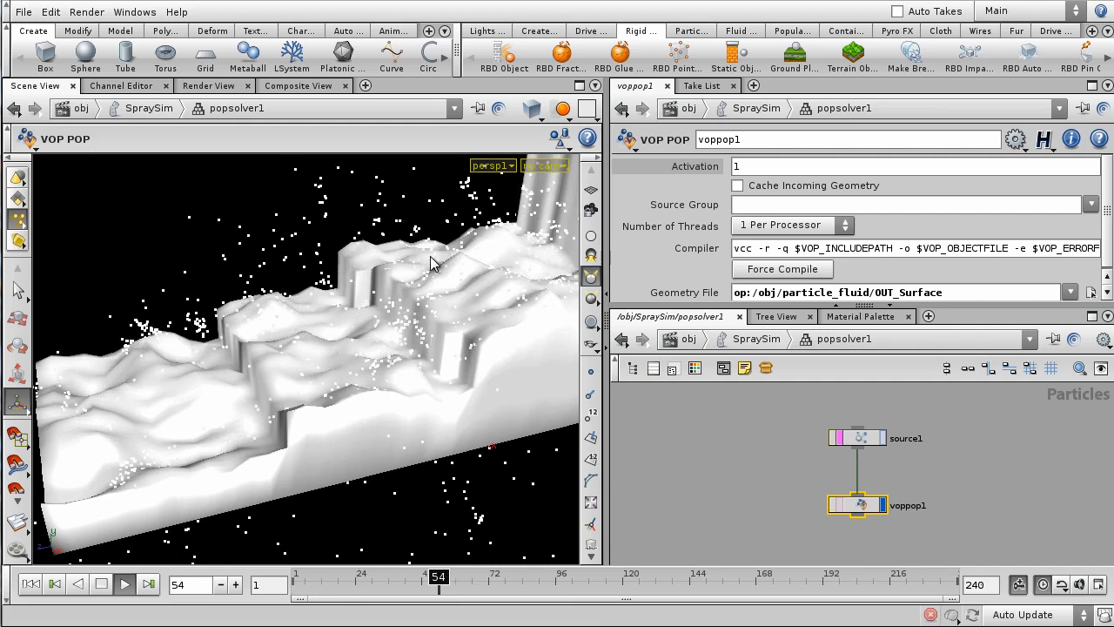
# - Pull the view back to the whole waterfall and rewind the timeline to frame 1
pyautogui.press('space')
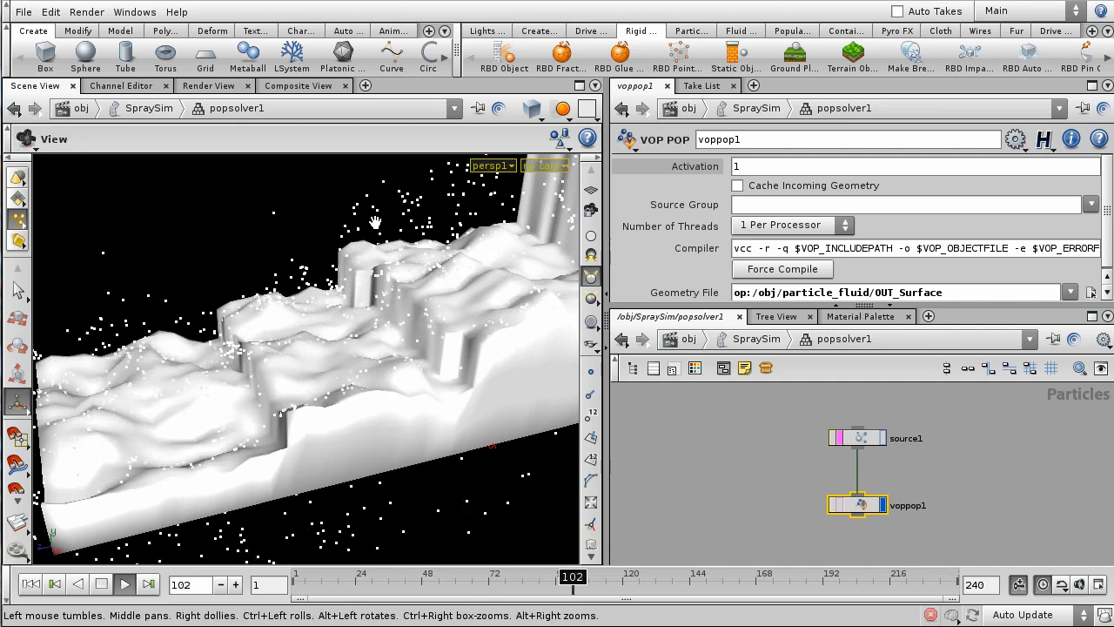
pyautogui.moveTo(375, 223); pyautogui.dragTo(353, 365, button='right')
pyautogui.moveTo(353, 365); pyautogui.dragTo(302, 444, button='middle')
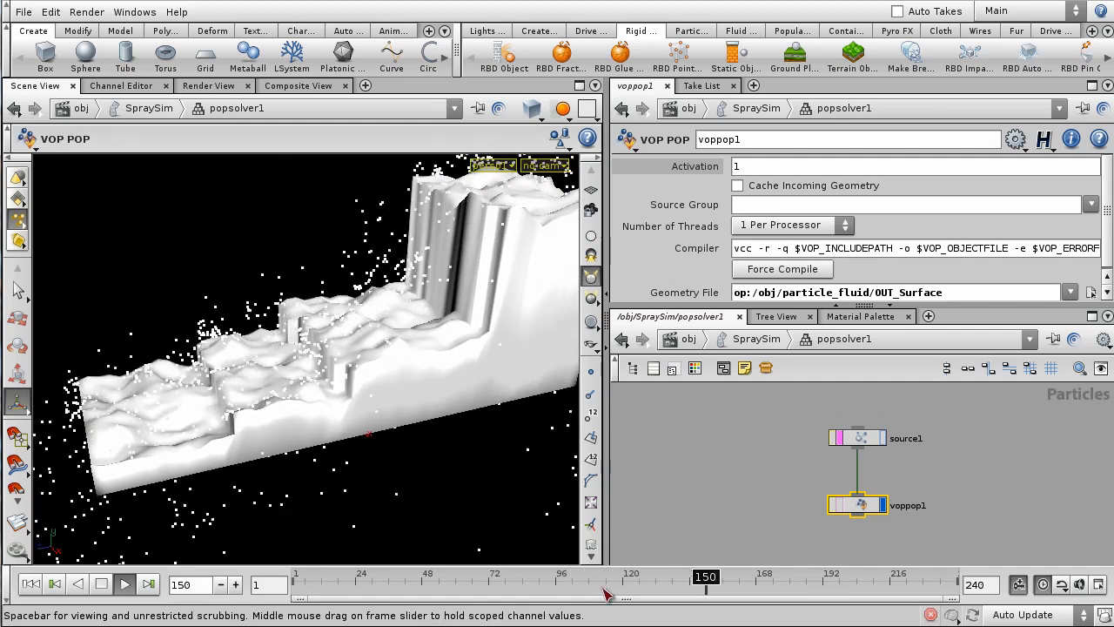
pyautogui.click(387, 588)
pyautogui.moveTo(387, 587); pyautogui.dragTo(299, 581)
# - Dive into voppop1 and frame global1, volumesamplefile1 and compare1 in the VEX network
pyautogui.doubleClick(859, 508)
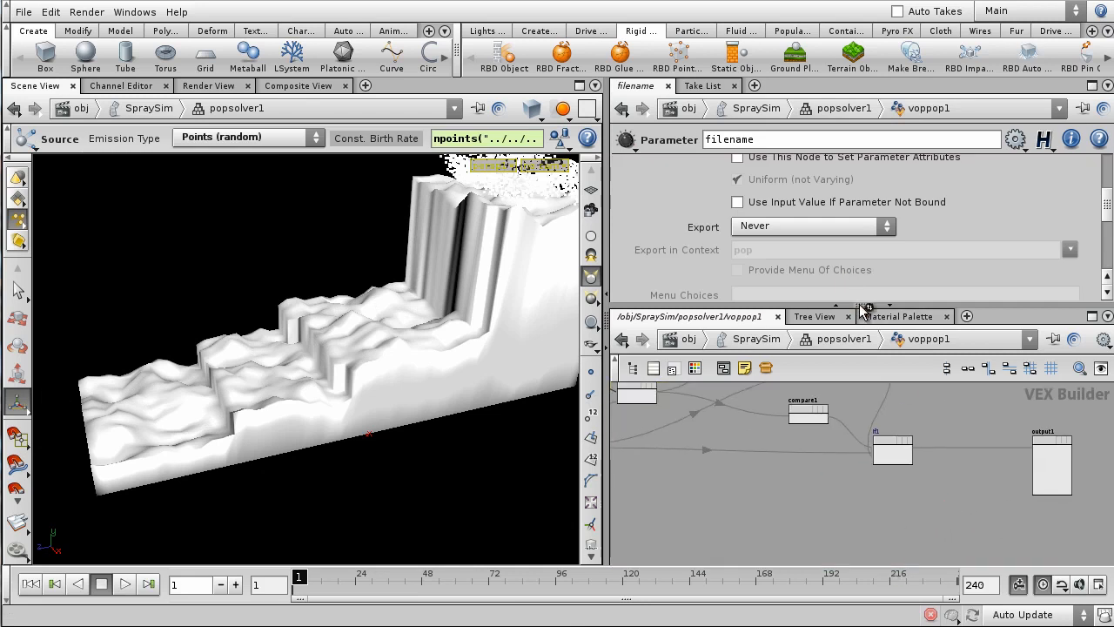
pyautogui.moveTo(864, 306); pyautogui.dragTo(865, 226)
pyautogui.scroll(-3, 899, 415)
pyautogui.moveTo(832, 494); pyautogui.dragTo(898, 479, button='middle')
pyautogui.scroll(3, 866, 491)
pyautogui.scroll(6, 865, 495)
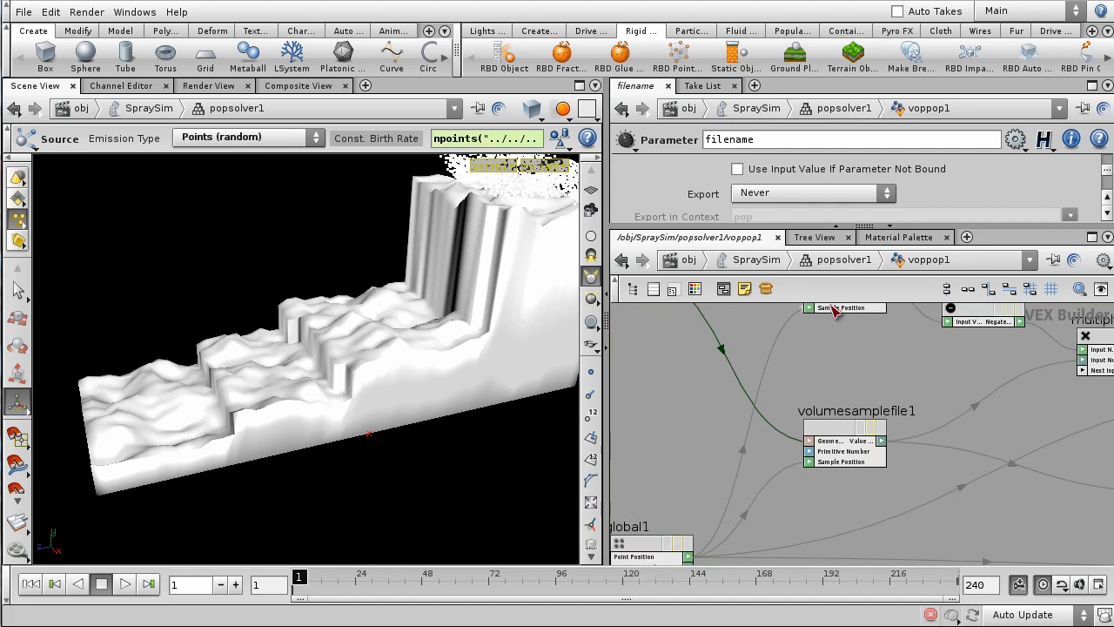
pyautogui.moveTo(843, 225); pyautogui.dragTo(843, 264)
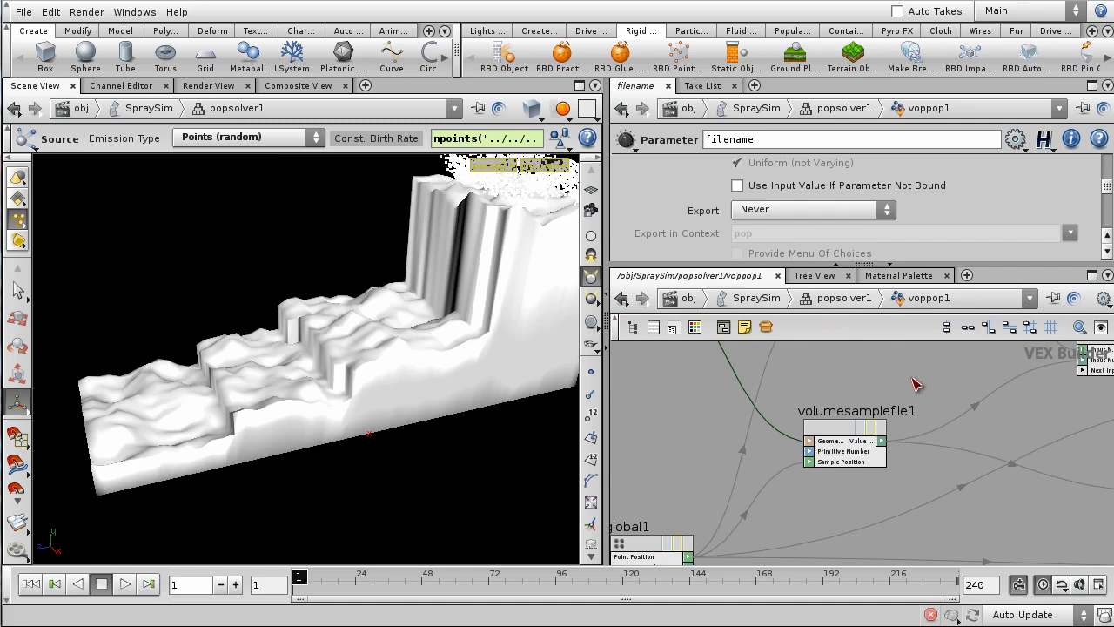
pyautogui.scroll(-2, 912, 381)
pyautogui.moveTo(873, 531); pyautogui.dragTo(883, 490, button='middle')
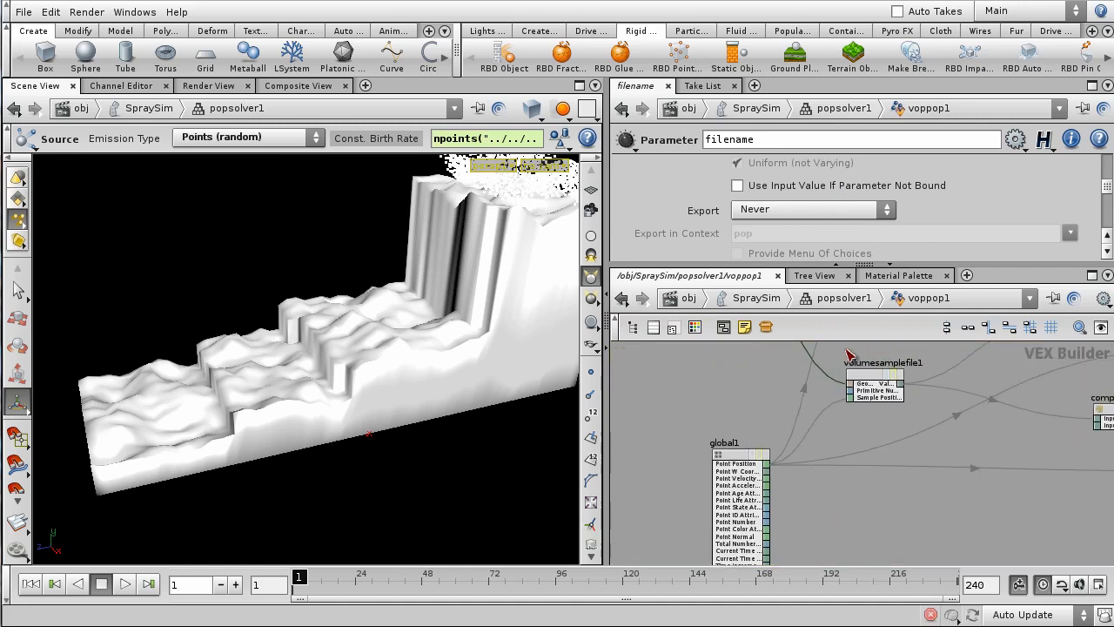
pyautogui.moveTo(898, 529); pyautogui.dragTo(794, 516, button='middle')
# - Add a Volume Sample from File node, volumesamplefile2, and promote its Geometry File to filename2
pyautogui.press('Tab')
pyautogui.write('Volume')
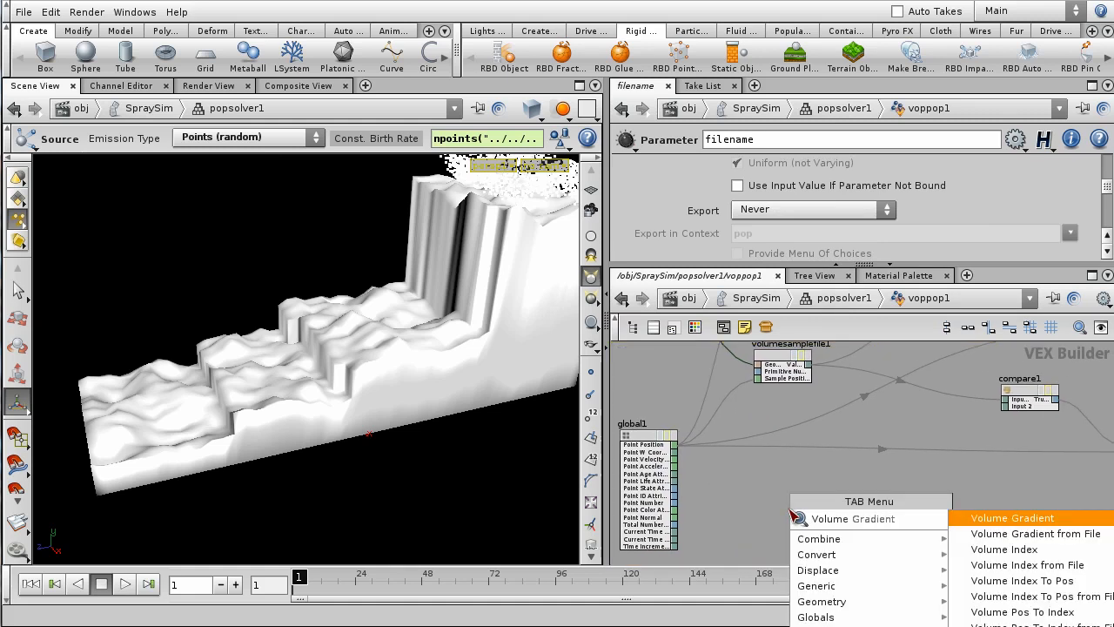
pyautogui.write(' Sampl')
pyautogui.press('Down')
pyautogui.press('Return')
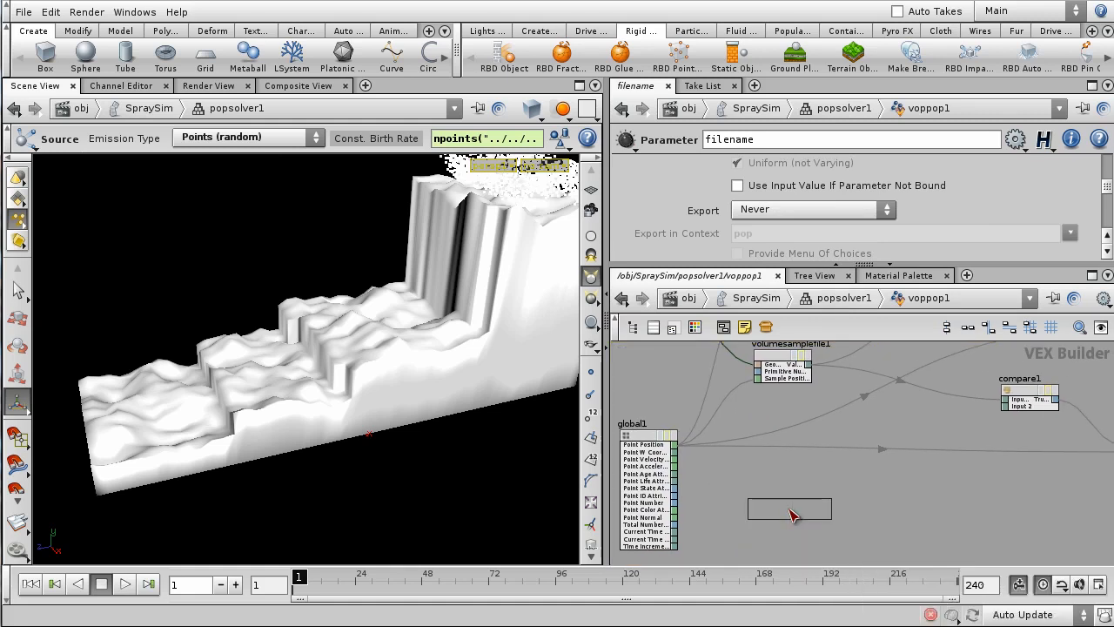
pyautogui.click(829, 468)
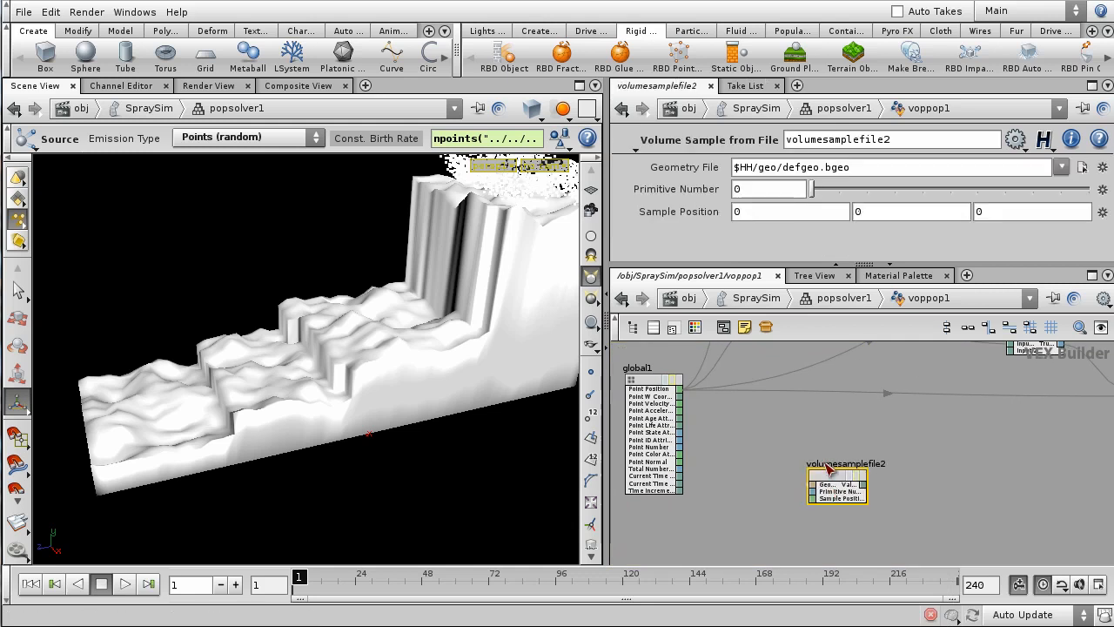
pyautogui.moveTo(747, 441); pyautogui.dragTo(921, 445, button='middle')
pyautogui.moveTo(815, 388); pyautogui.dragTo(730, 378)
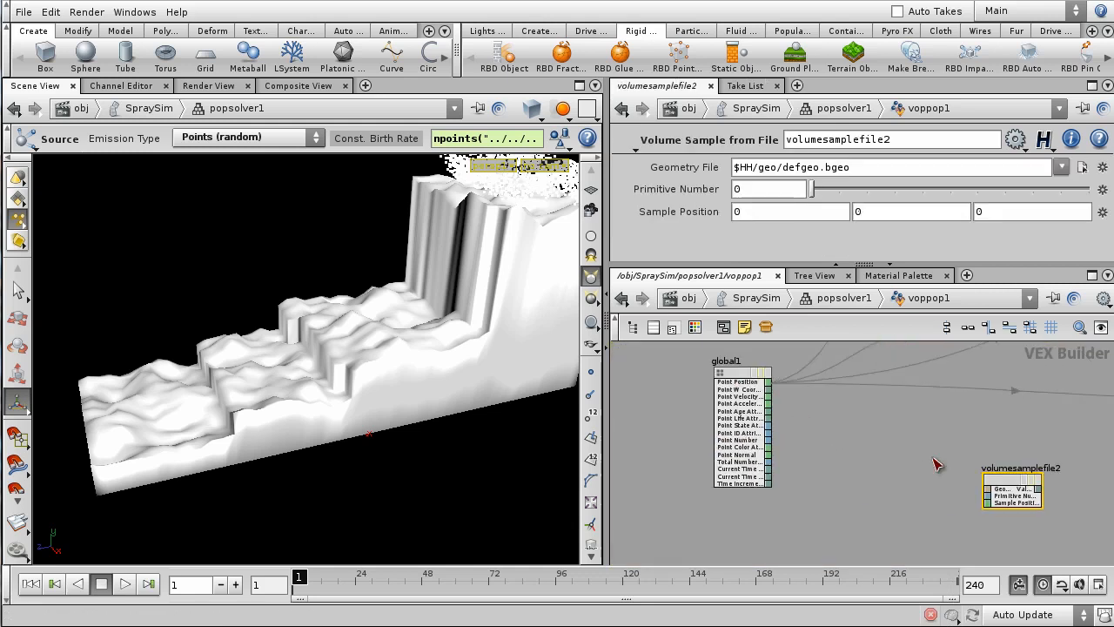
pyautogui.moveTo(931, 459); pyautogui.dragTo(812, 441, button='middle')
pyautogui.scroll(2, 857, 461)
pyautogui.moveTo(918, 466); pyautogui.dragTo(867, 464)
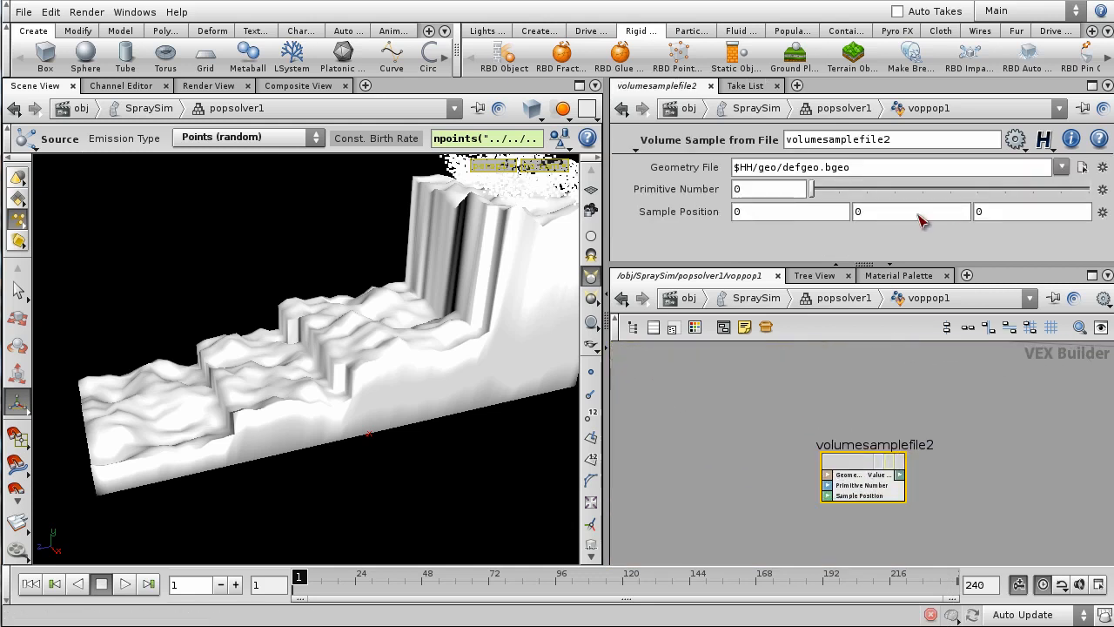
pyautogui.click(1101, 166)
pyautogui.click(1096, 177)
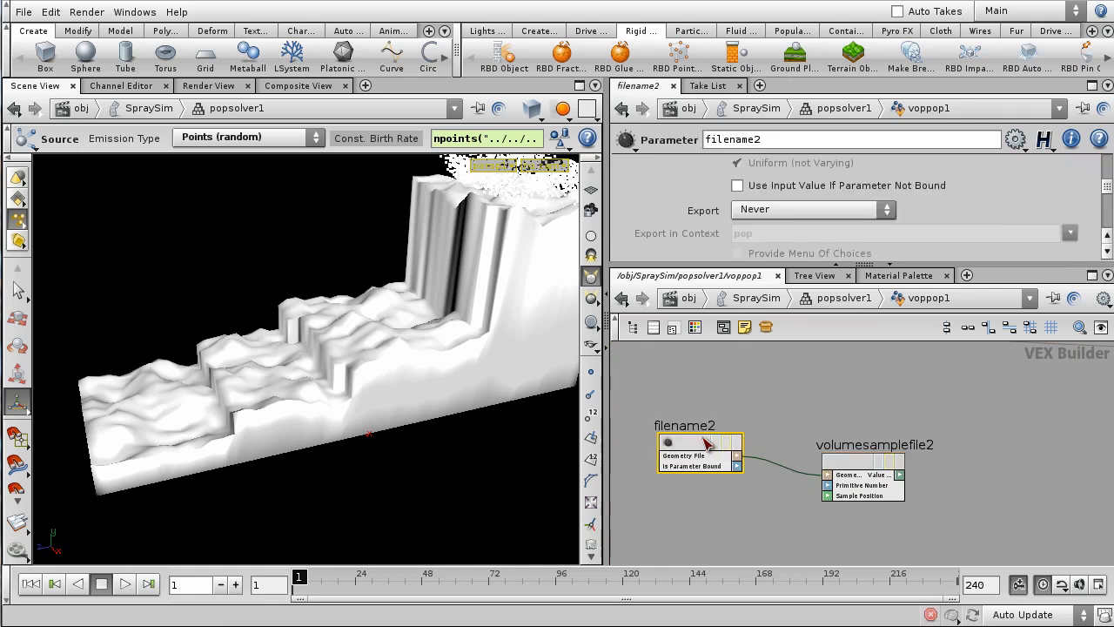
# - Replace the second Geometry File path with op:/obj/particle_fluid/OUT_Vel, then re-enter voppop1
pyautogui.click(833, 298)
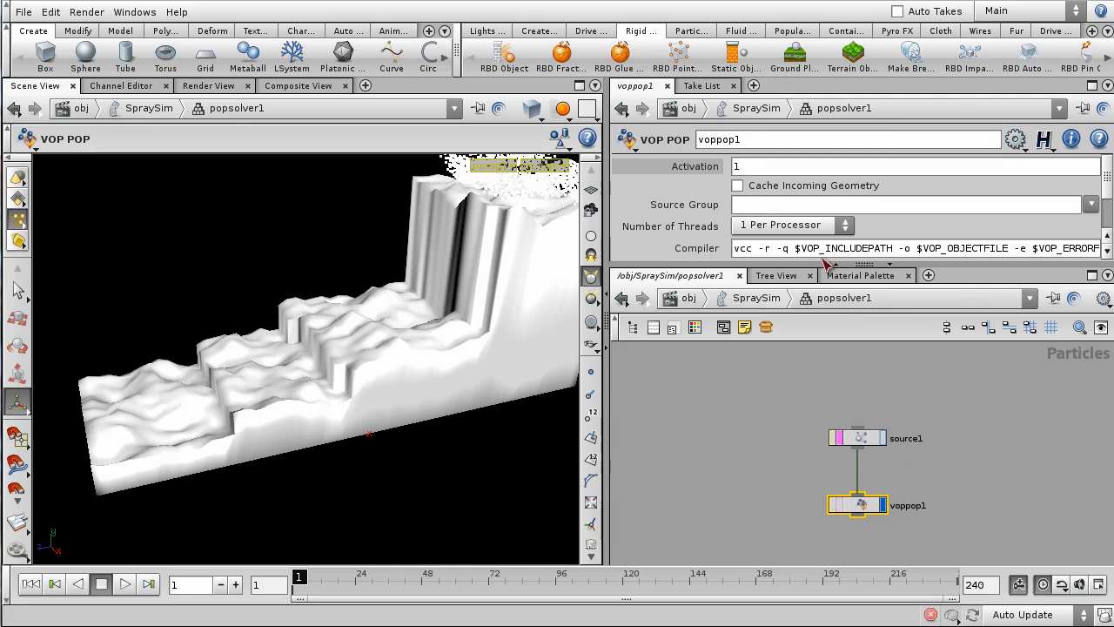
pyautogui.moveTo(825, 263); pyautogui.dragTo(801, 357)
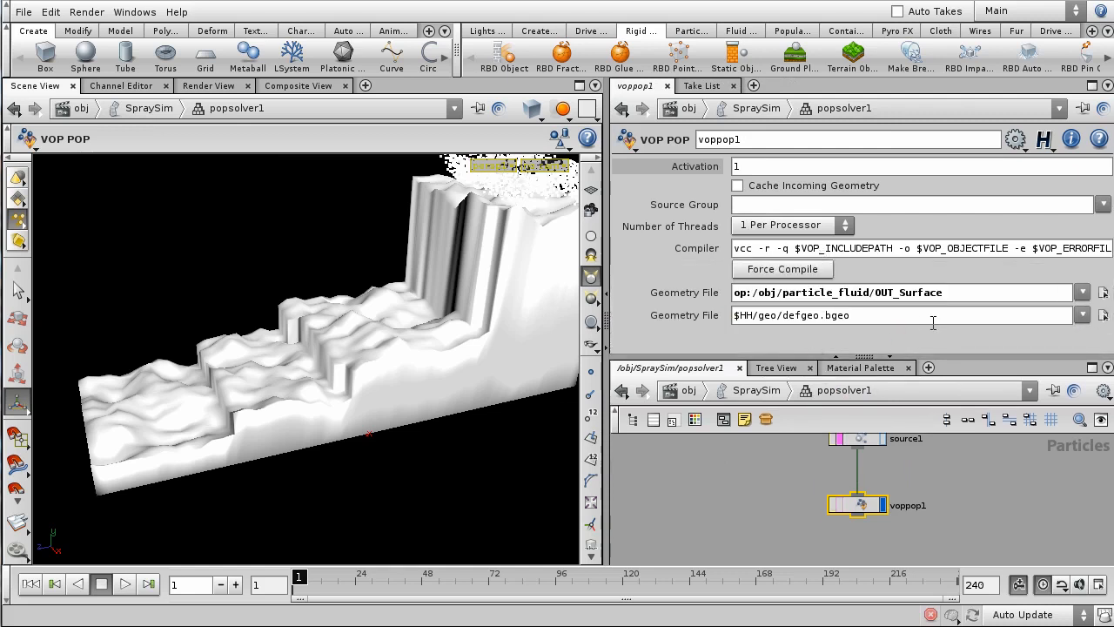
pyautogui.moveTo(913, 321); pyautogui.dragTo(551, 362)
pyautogui.write('op:/obj/particle')
pyautogui.press('Down')
pyautogui.press('Return')
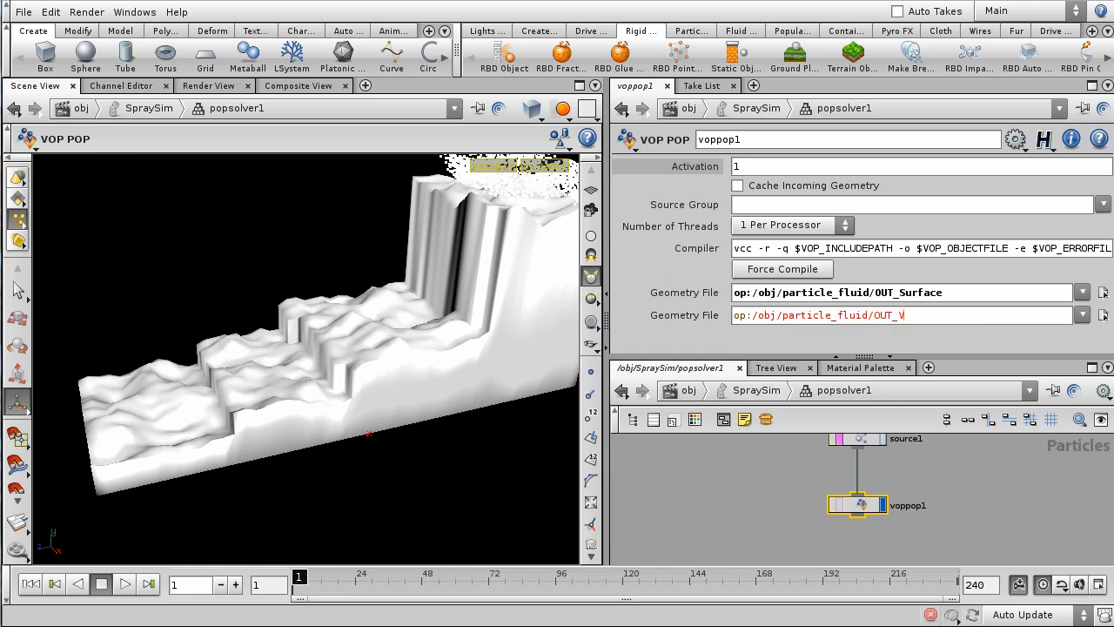
pyautogui.write('el')
pyautogui.press('Return')
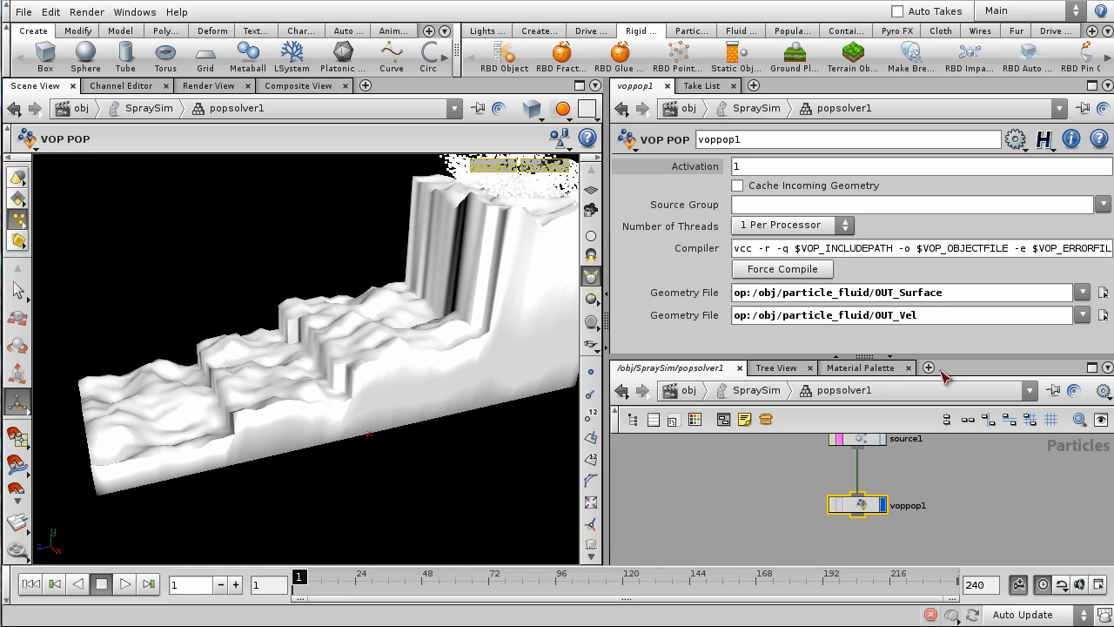
pyautogui.doubleClick(861, 505)
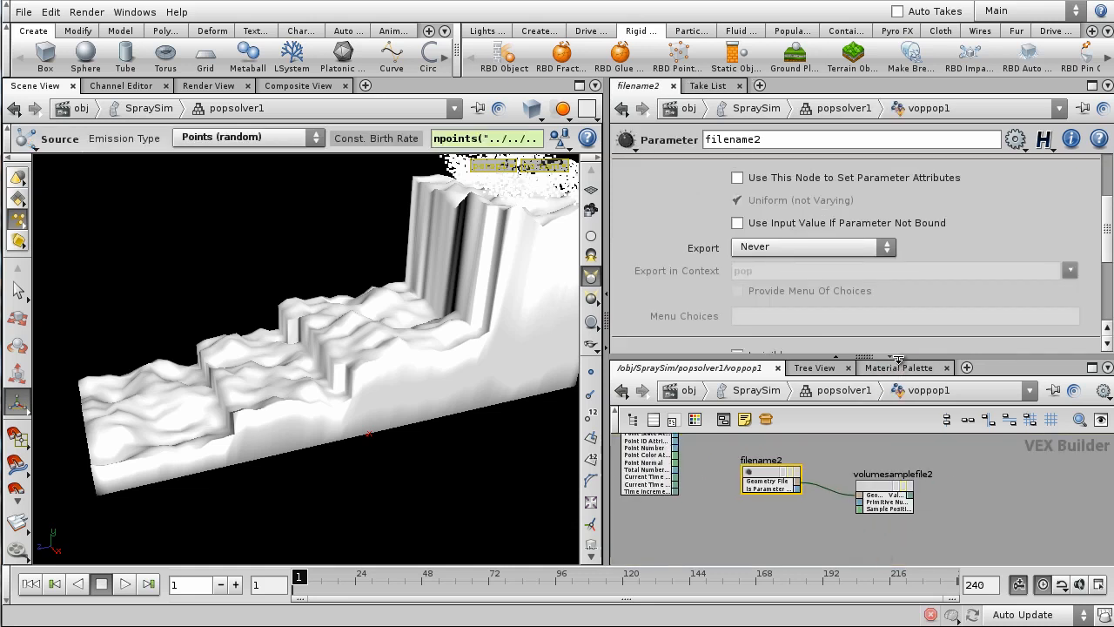
# - Paste two copies of volumesamplefile2, placing volumesamplefile3 and volumesamplefile4 below it
pyautogui.moveTo(898, 357); pyautogui.dragTo(920, 248)
pyautogui.scroll(3, 895, 409)
pyautogui.moveTo(942, 435); pyautogui.dragTo(872, 378, button='middle')
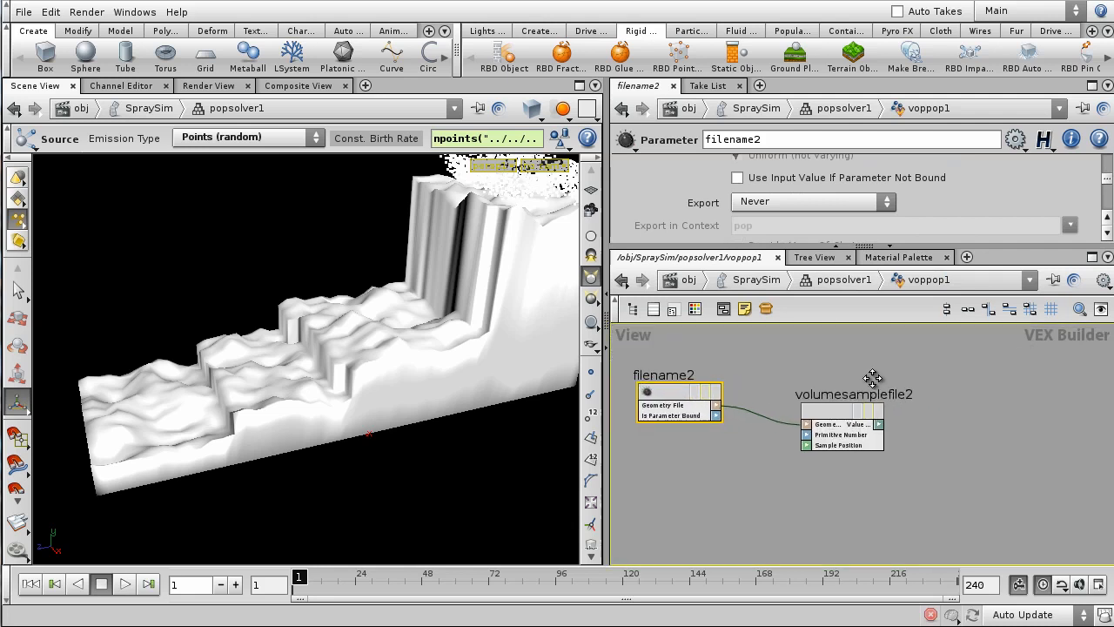
pyautogui.moveTo(846, 248); pyautogui.dragTo(846, 265)
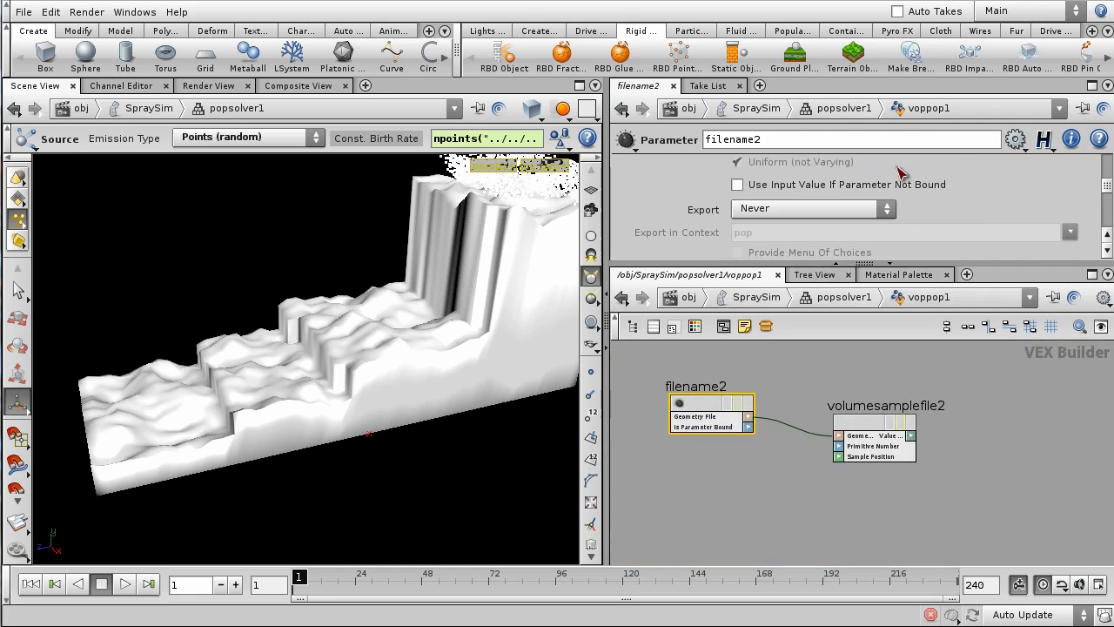
pyautogui.scroll(3, 909, 174)
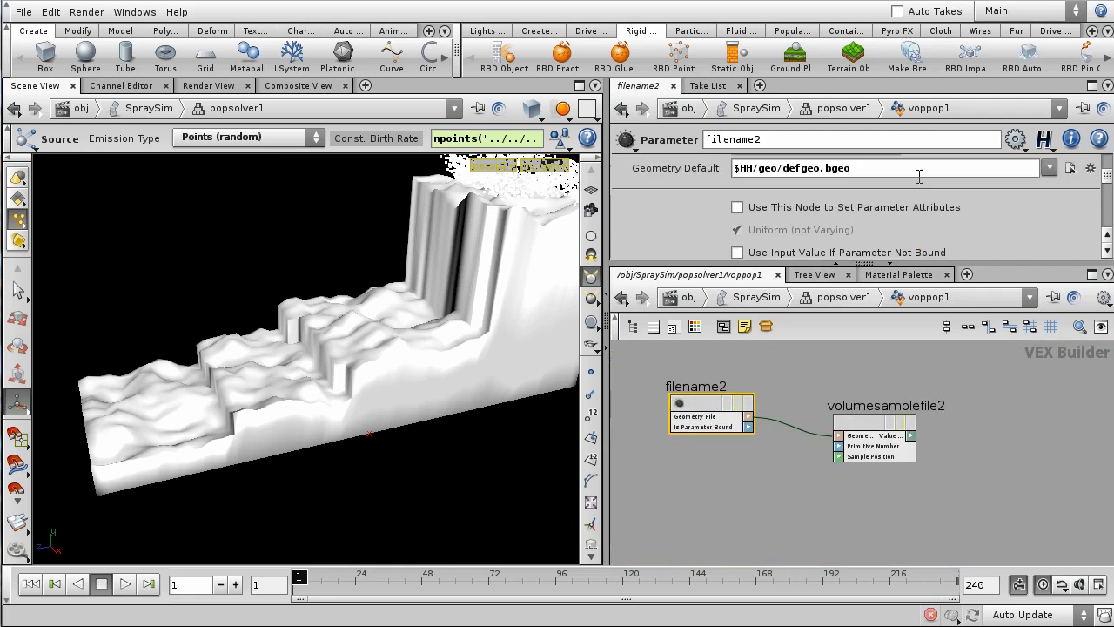
pyautogui.click(877, 438)
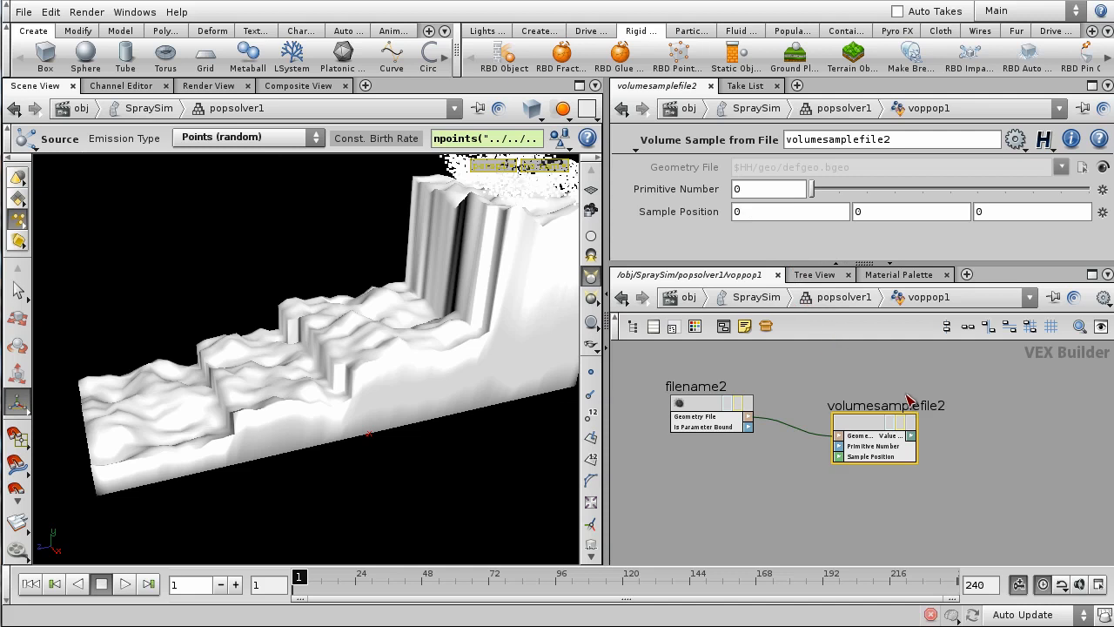
pyautogui.scroll(-3, 907, 399)
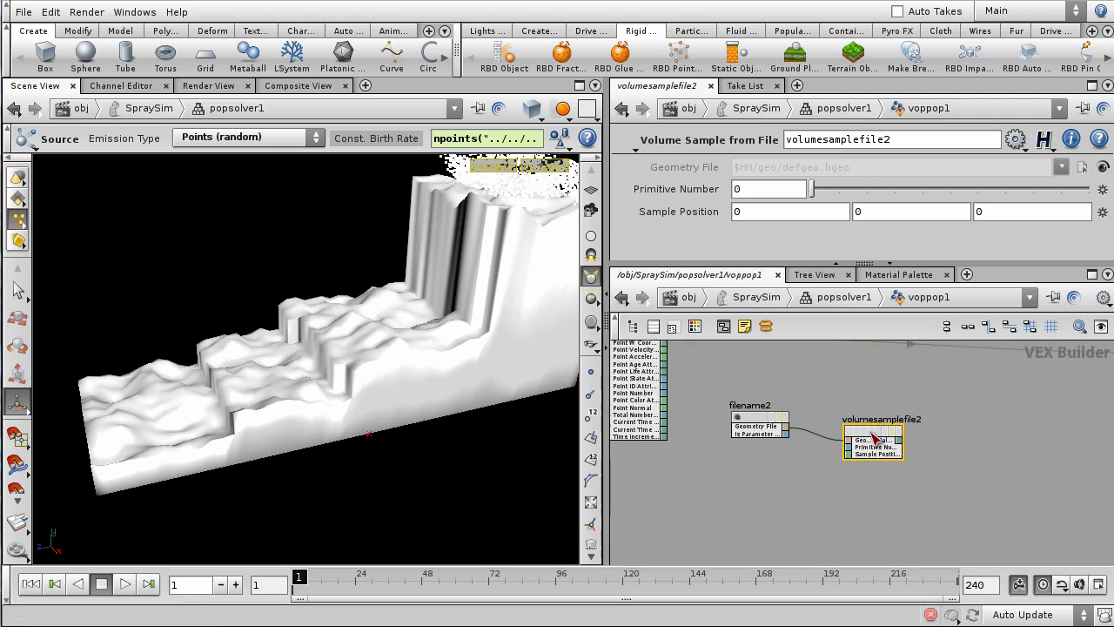
pyautogui.hotkey('ctrl', 'v')
pyautogui.hotkey('ctrl', 'v')
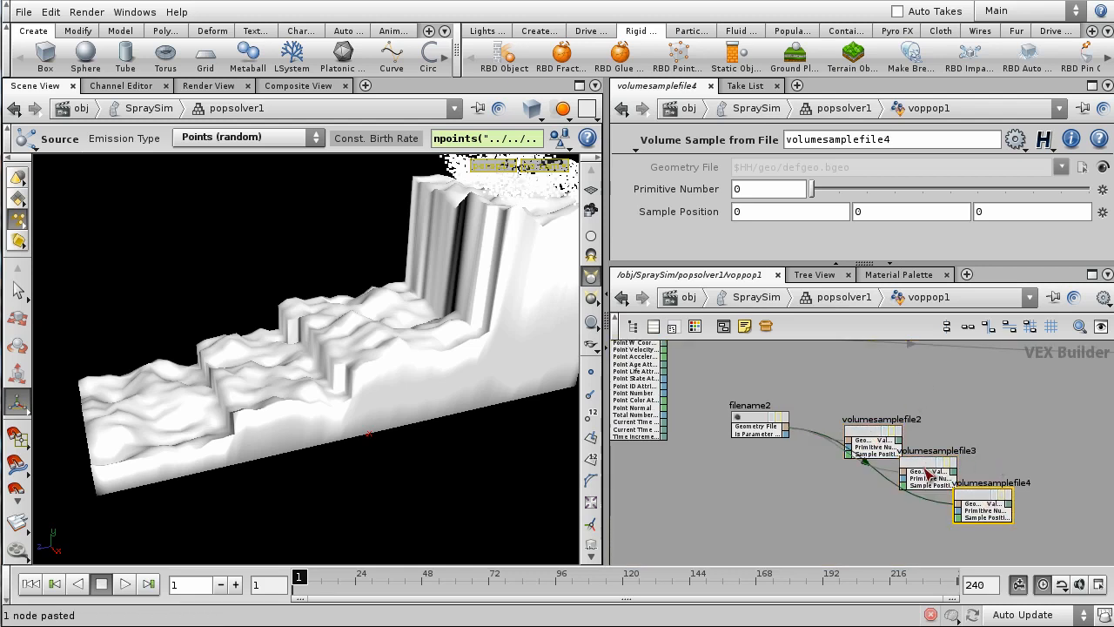
pyautogui.moveTo(920, 475); pyautogui.dragTo(869, 496)
pyautogui.moveTo(996, 500); pyautogui.dragTo(907, 554)
# - Connect filename2's Geometry File output to the new volume sample copies
pyautogui.moveTo(971, 509); pyautogui.dragTo(1024, 433, button='middle')
pyautogui.scroll(1, 936, 457)
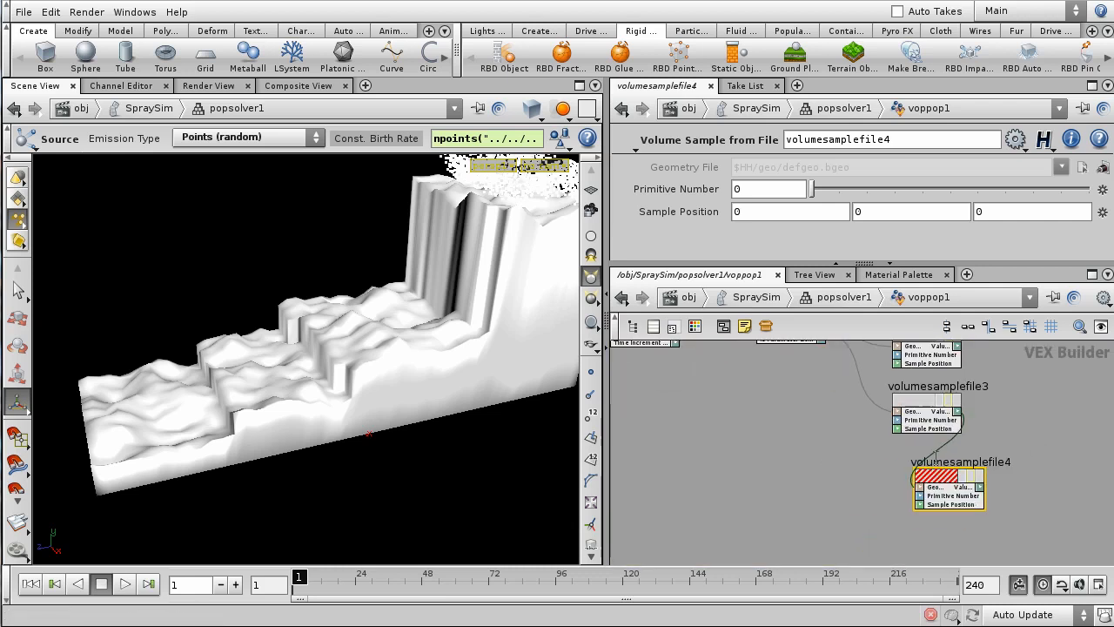
pyautogui.click(934, 450)
pyautogui.moveTo(824, 462); pyautogui.dragTo(858, 396, button='middle')
pyautogui.click(839, 416)
pyautogui.scroll(-2, 854, 512)
pyautogui.scroll(2, 896, 410)
pyautogui.moveTo(952, 435); pyautogui.dragTo(930, 439)
pyautogui.moveTo(991, 368); pyautogui.dragTo(980, 435, button='middle')
pyautogui.scroll(2, 816, 418)
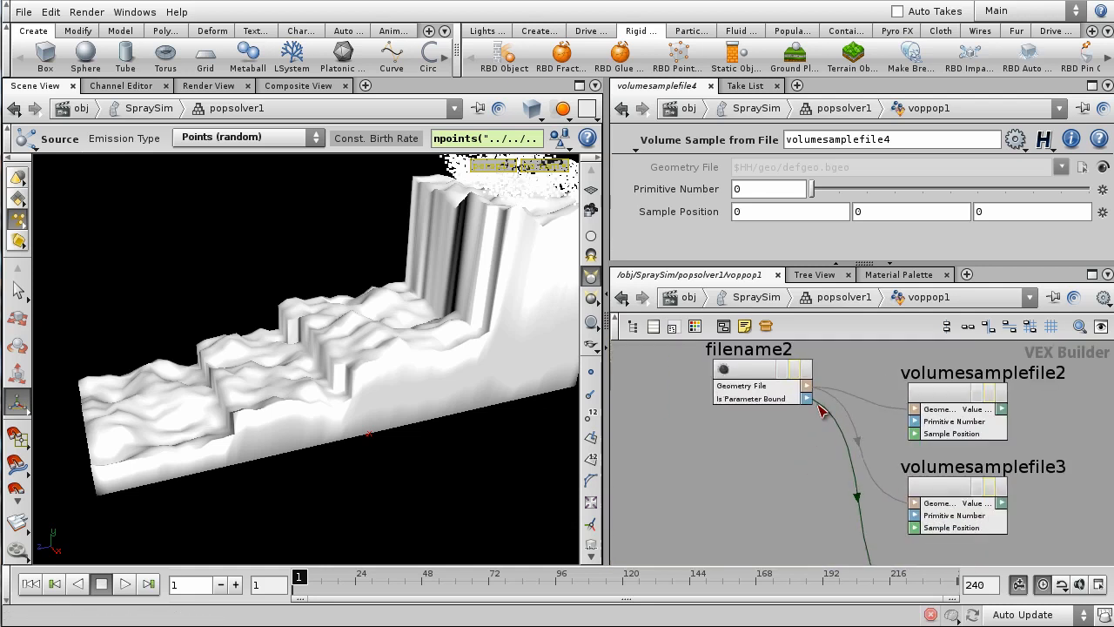
pyautogui.click(821, 409)
pyautogui.click(808, 387)
pyautogui.scroll(-2, 828, 453)
pyautogui.moveTo(827, 467); pyautogui.dragTo(795, 431, button='middle')
pyautogui.moveTo(938, 420); pyautogui.dragTo(934, 429, button='middle')
# - Set Primitive Number to 1 on volumesamplefile3 and 2 on volumesamplefile4
pyautogui.click(869, 449)
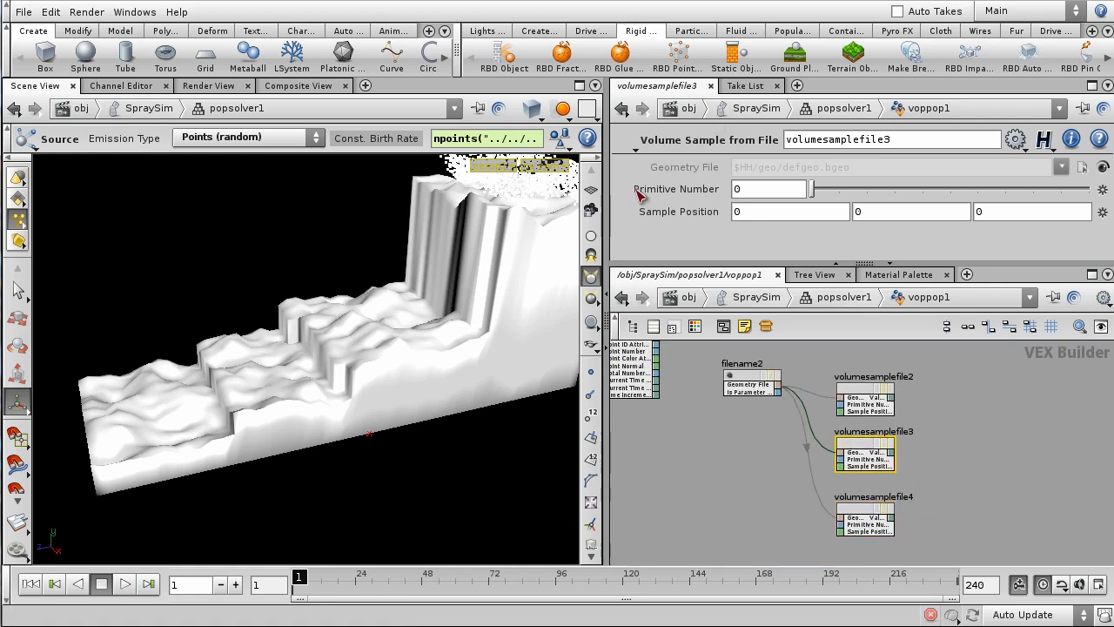
pyautogui.moveTo(827, 193); pyautogui.dragTo(841, 189)
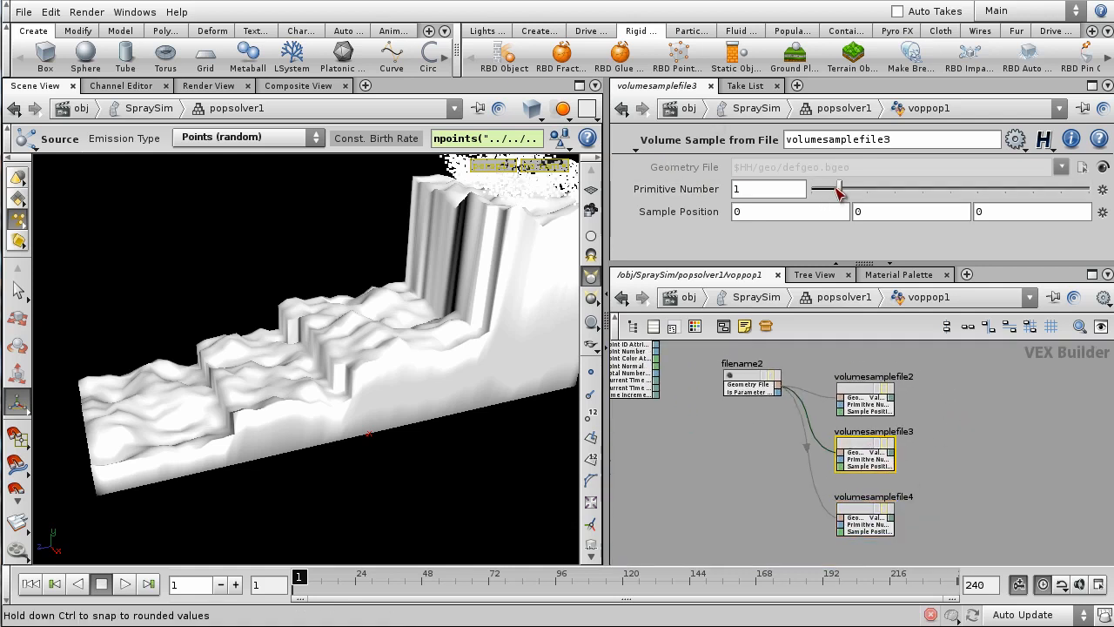
pyautogui.click(867, 515)
pyautogui.moveTo(826, 189); pyautogui.dragTo(867, 188)
# - Make room beside the sample nodes and search the Tab node menu for 'Float'
pyautogui.moveTo(953, 422); pyautogui.dragTo(907, 438, button='middle')
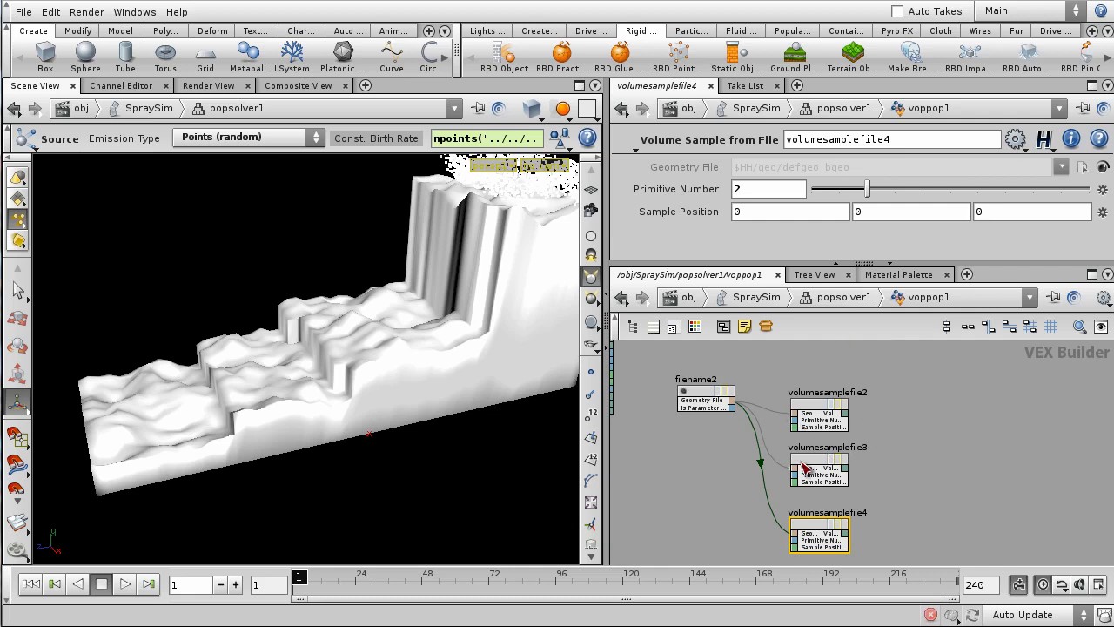
pyautogui.moveTo(956, 486); pyautogui.dragTo(908, 484, button='middle')
pyautogui.click(908, 478)
pyautogui.press('Tab')
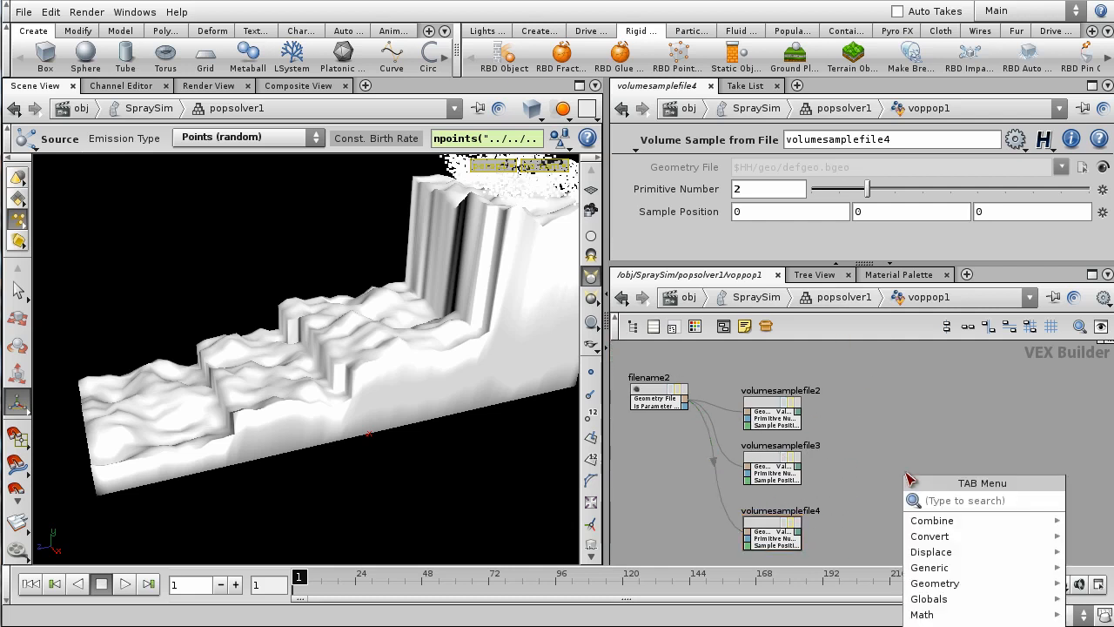
pyautogui.write('Float To Integer')
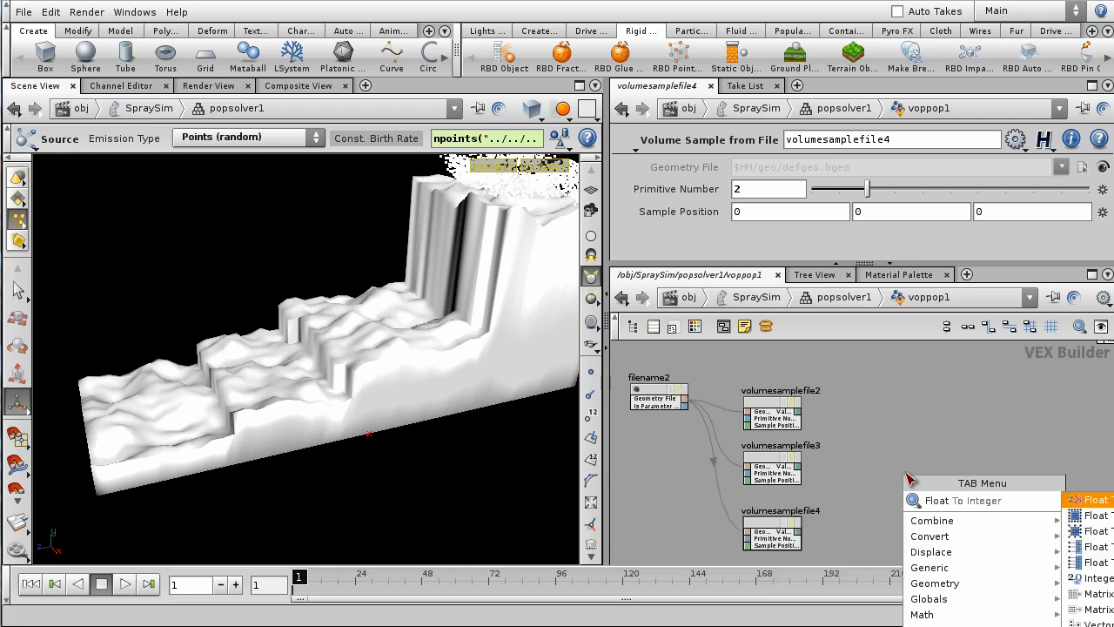
# - Add a Float To Vector node, floattovec1, to the network
pyautogui.press('Down')
pyautogui.press('Down')
pyautogui.press('Down')
pyautogui.press('Return')
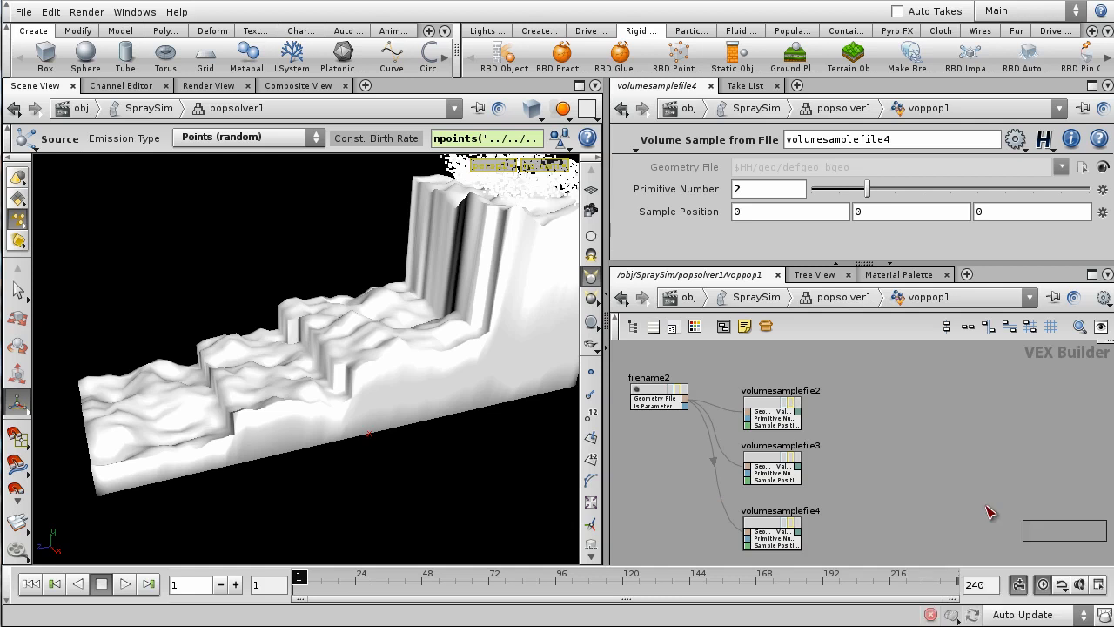
pyautogui.click(855, 435)
pyautogui.scroll(2, 853, 431)
# - Wire the three volume samples' Value outputs into floattovec1's Components 1, 2 and 3
pyautogui.moveTo(774, 405); pyautogui.dragTo(903, 454)
pyautogui.moveTo(774, 482); pyautogui.dragTo(902, 464)
pyautogui.click(902, 476)
pyautogui.scroll(-3, 883, 523)
pyautogui.moveTo(876, 532); pyautogui.dragTo(897, 479, button='middle')
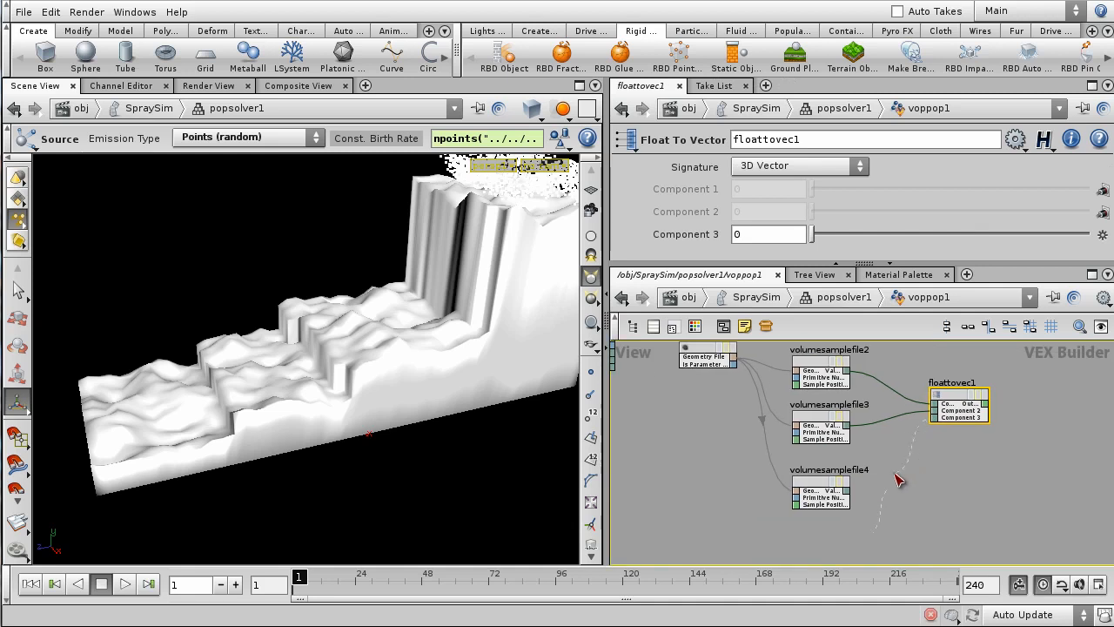
pyautogui.click(847, 491)
pyautogui.scroll(-4, 940, 497)
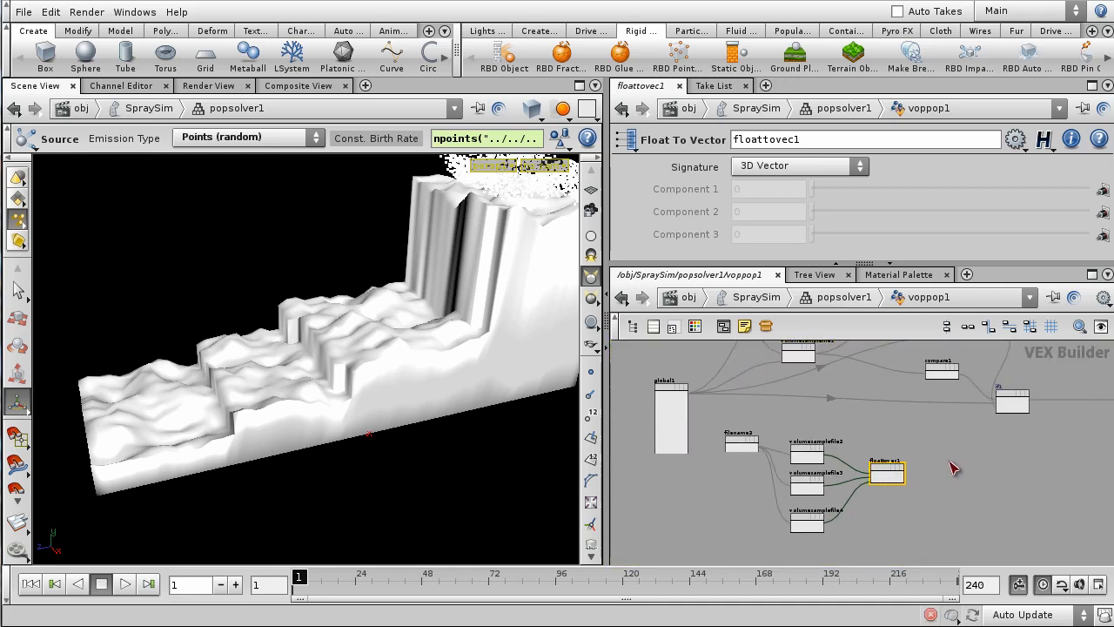
pyautogui.scroll(3, 881, 458)
pyautogui.moveTo(886, 477); pyautogui.dragTo(894, 495)
pyautogui.scroll(-3, 894, 496)
pyautogui.scroll(5, 773, 449)
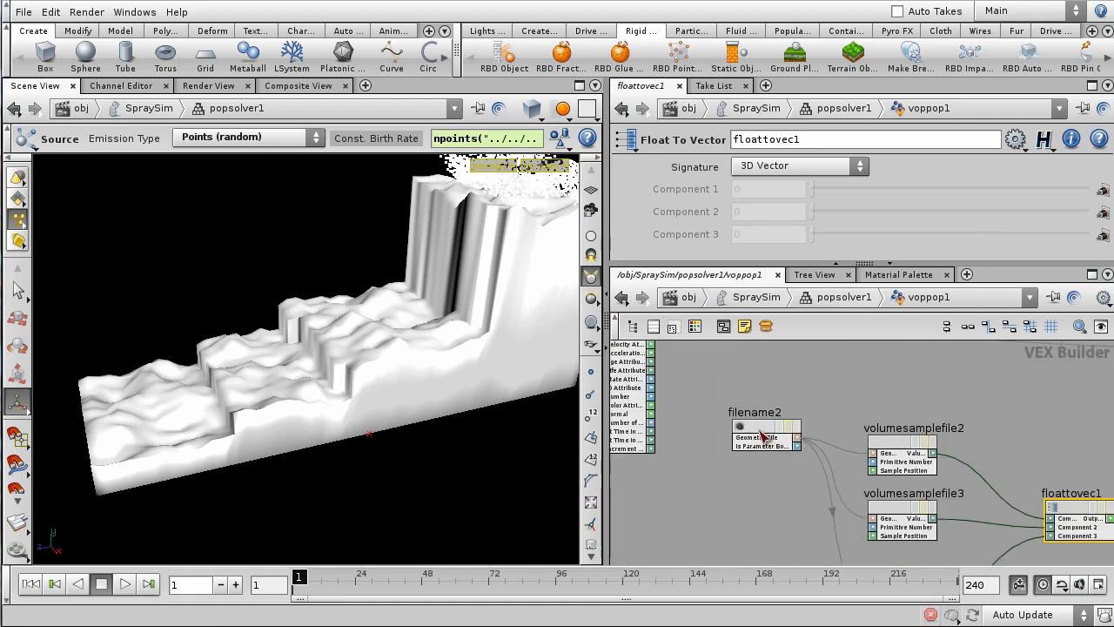
# - Move filename2 aside and wire global1's Point Position into volumesamplefile2's Sample Position
pyautogui.moveTo(759, 428); pyautogui.dragTo(731, 518)
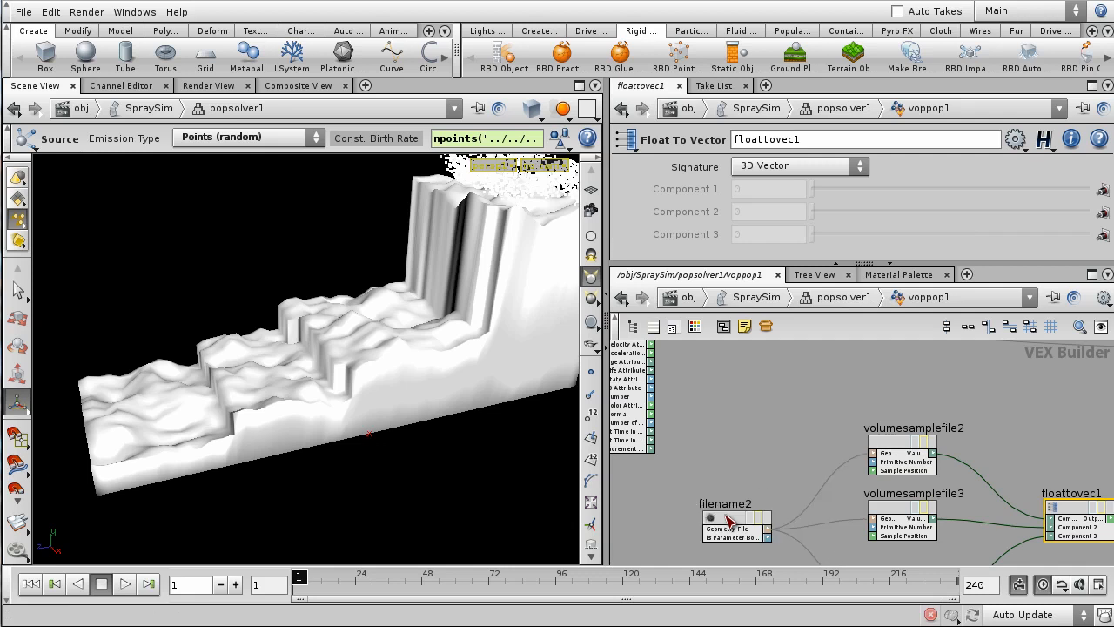
pyautogui.scroll(-3, 789, 439)
pyautogui.scroll(6, 789, 439)
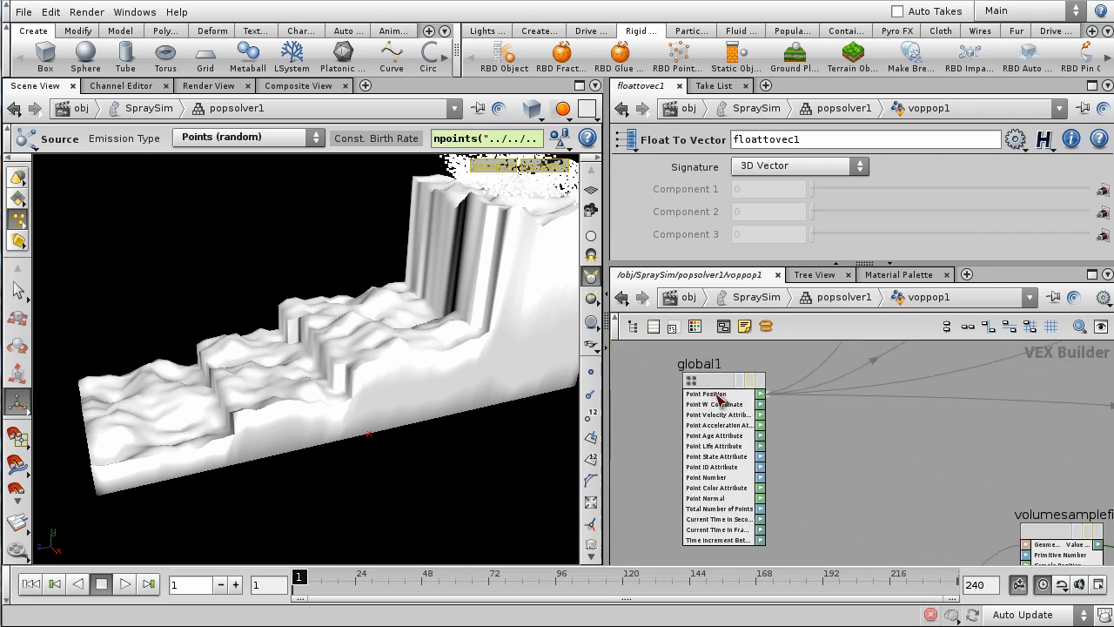
pyautogui.moveTo(762, 397); pyautogui.dragTo(999, 492)
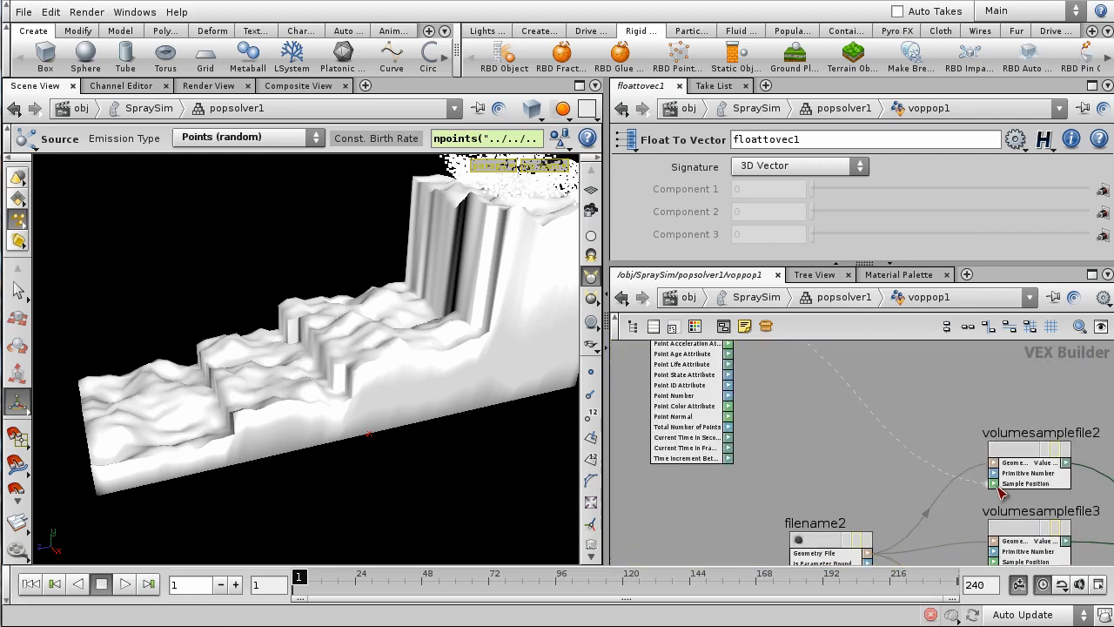
pyautogui.click(997, 487)
pyautogui.scroll(-1, 957, 517)
pyautogui.moveTo(941, 515); pyautogui.dragTo(940, 464, button='middle')
pyautogui.scroll(1, 939, 464)
# - Connect Point Position to the Sample Position of volumesamplefile3 and volumesamplefile4
pyautogui.click(980, 504)
pyautogui.moveTo(845, 381); pyautogui.dragTo(892, 512, button='middle')
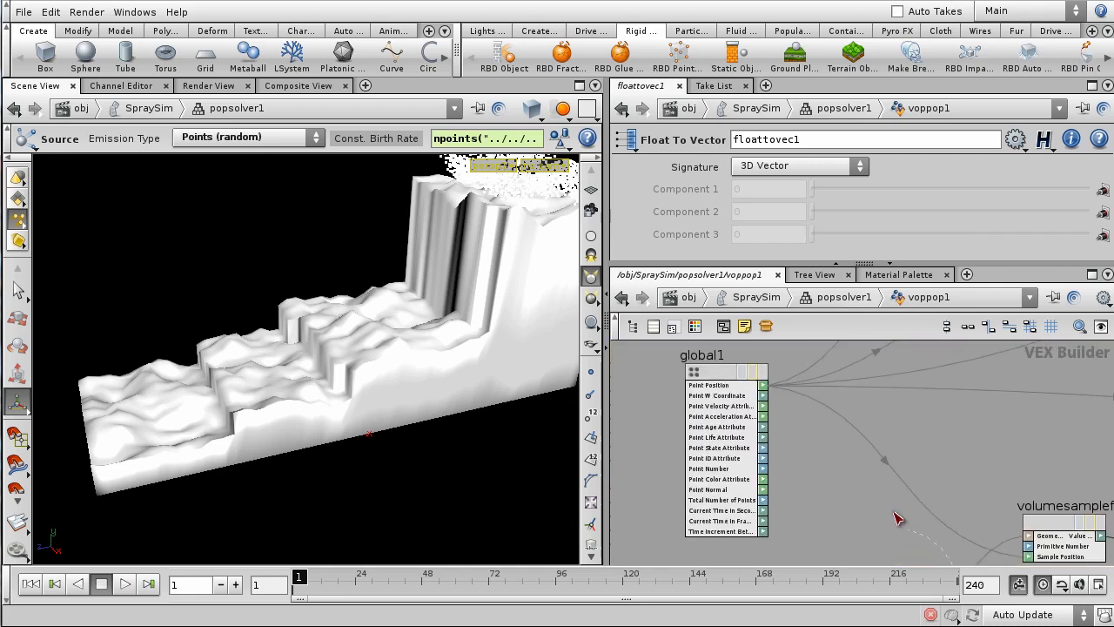
pyautogui.click(761, 383)
pyautogui.scroll(-3, 942, 451)
pyautogui.moveTo(988, 549); pyautogui.dragTo(966, 489, button='middle')
pyautogui.scroll(3, 970, 496)
pyautogui.moveTo(967, 541); pyautogui.dragTo(967, 492, button='middle')
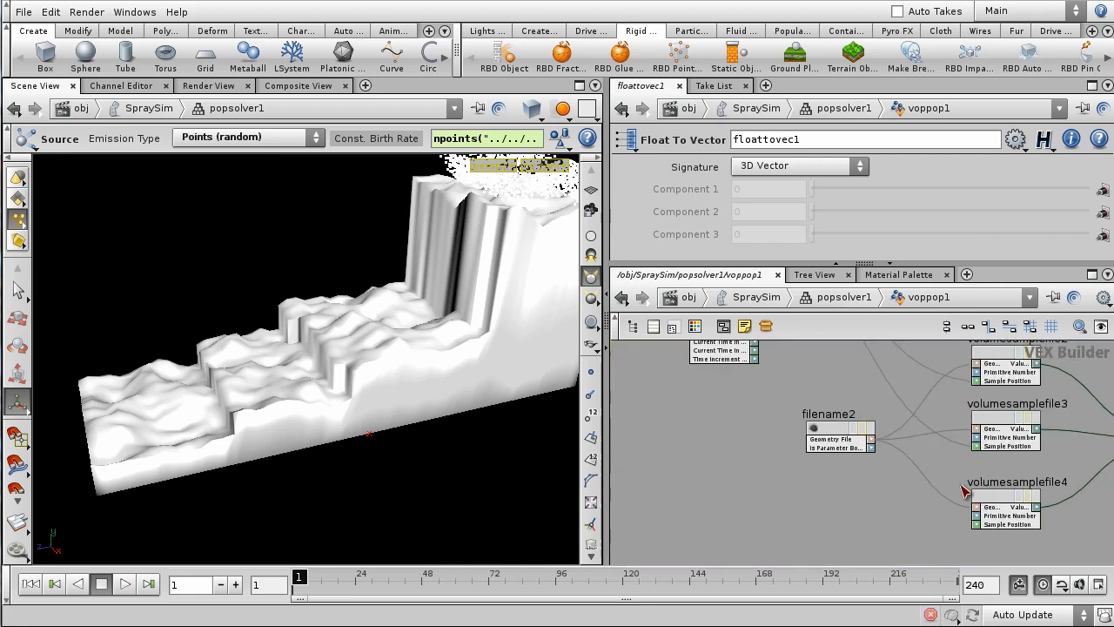
pyautogui.click(976, 523)
pyautogui.moveTo(885, 356); pyautogui.dragTo(908, 473, button='middle')
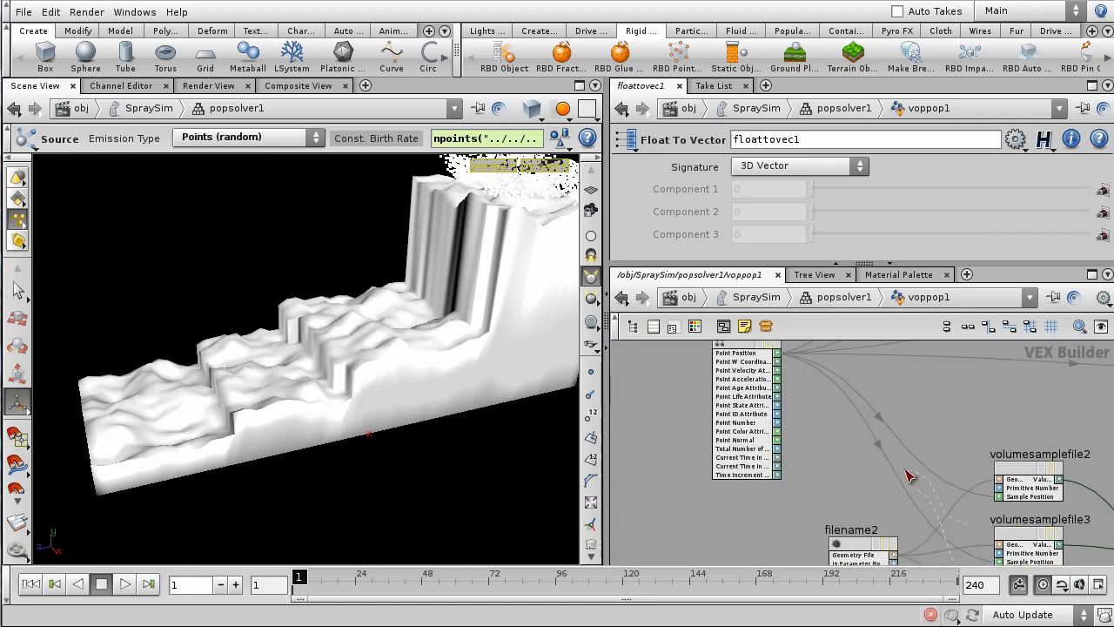
pyautogui.click(760, 353)
pyautogui.scroll(-3, 986, 444)
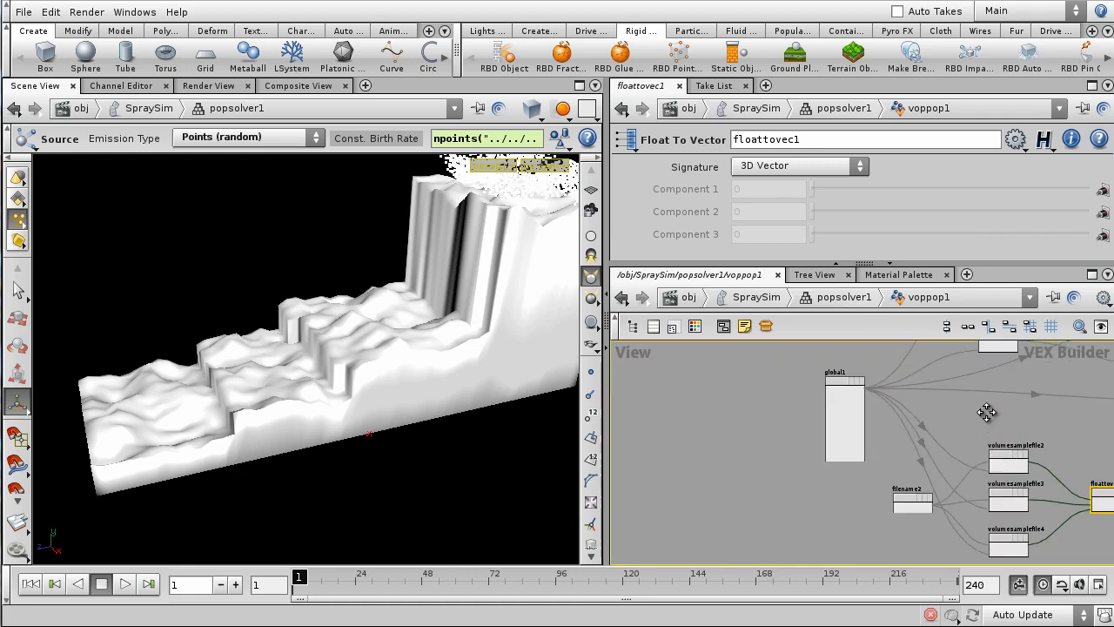
pyautogui.moveTo(987, 415); pyautogui.dragTo(673, 444, button='middle')
# - Wire floattovec1's vector into if1 as a new Output Vector input
pyautogui.moveTo(897, 482); pyautogui.dragTo(942, 511, button='middle')
pyautogui.scroll(3, 949, 457)
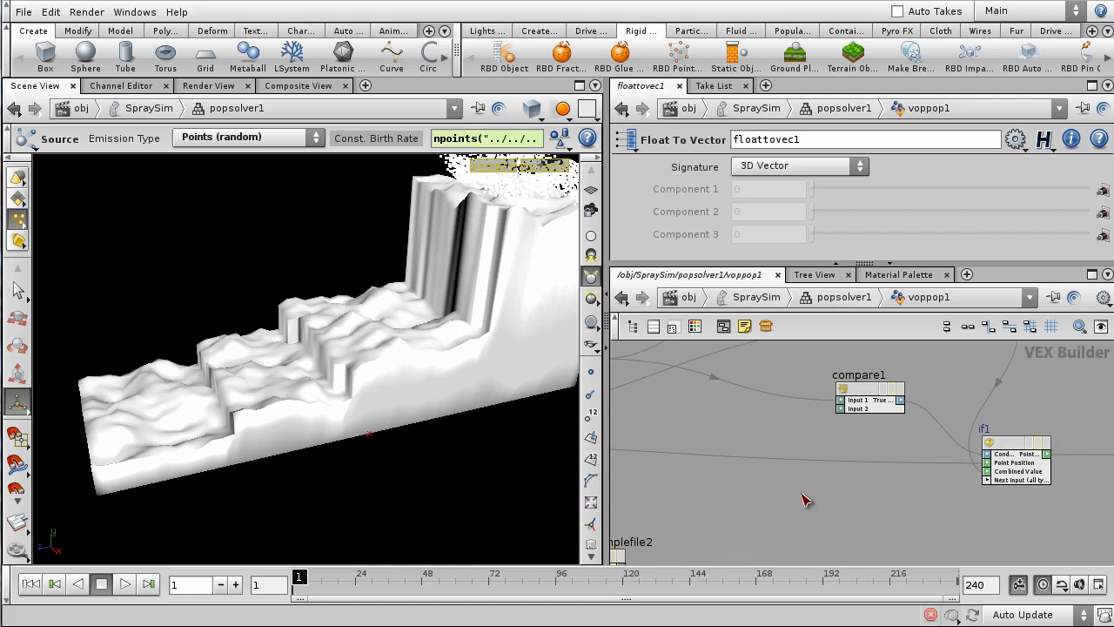
pyautogui.moveTo(801, 494); pyautogui.dragTo(972, 491, button='middle')
pyautogui.moveTo(727, 488); pyautogui.dragTo(963, 494, button='middle')
pyautogui.scroll(3, 827, 472)
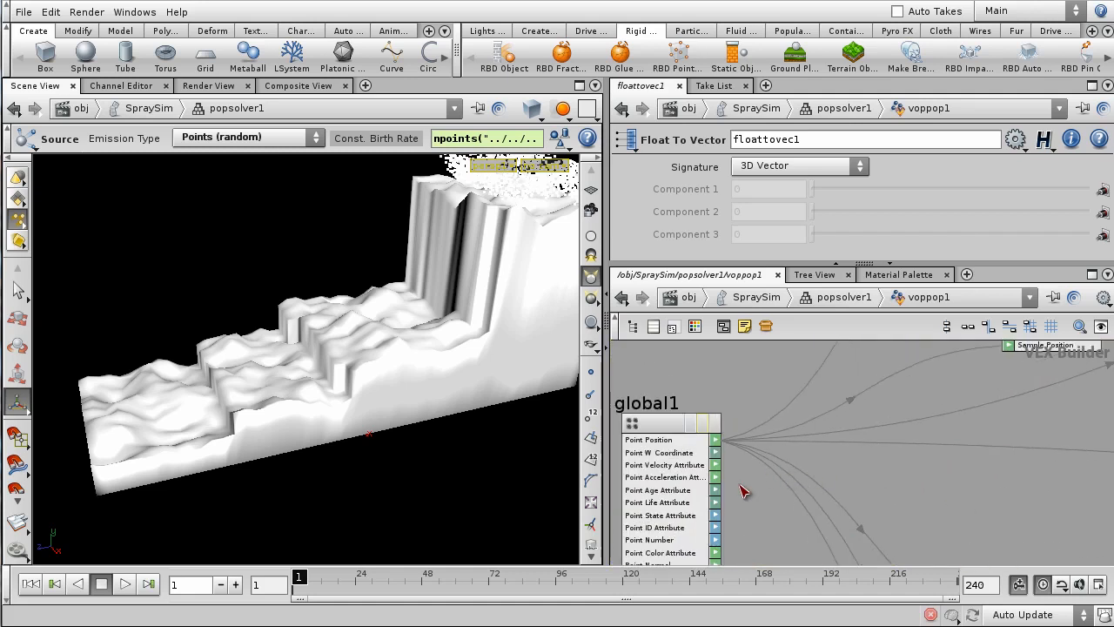
pyautogui.scroll(-3, 907, 485)
pyautogui.moveTo(1014, 504); pyautogui.dragTo(750, 508, button='middle')
pyautogui.moveTo(1088, 509); pyautogui.dragTo(847, 500, button='middle')
pyautogui.scroll(4, 850, 496)
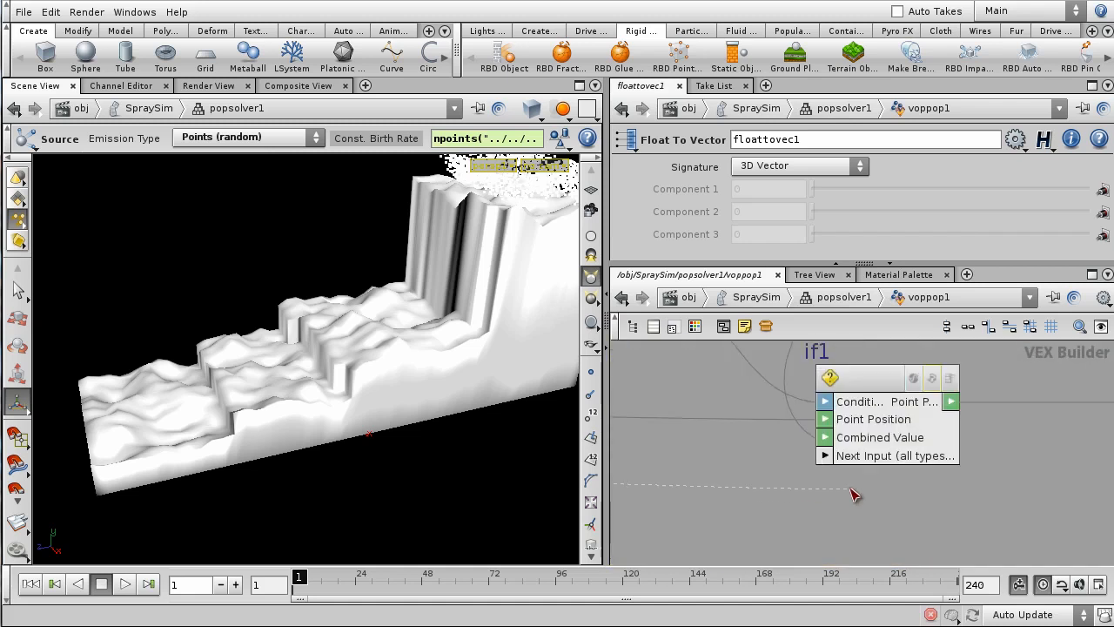
pyautogui.click(827, 456)
pyautogui.scroll(-3, 836, 487)
pyautogui.moveTo(795, 507); pyautogui.dragTo(929, 503, button='middle')
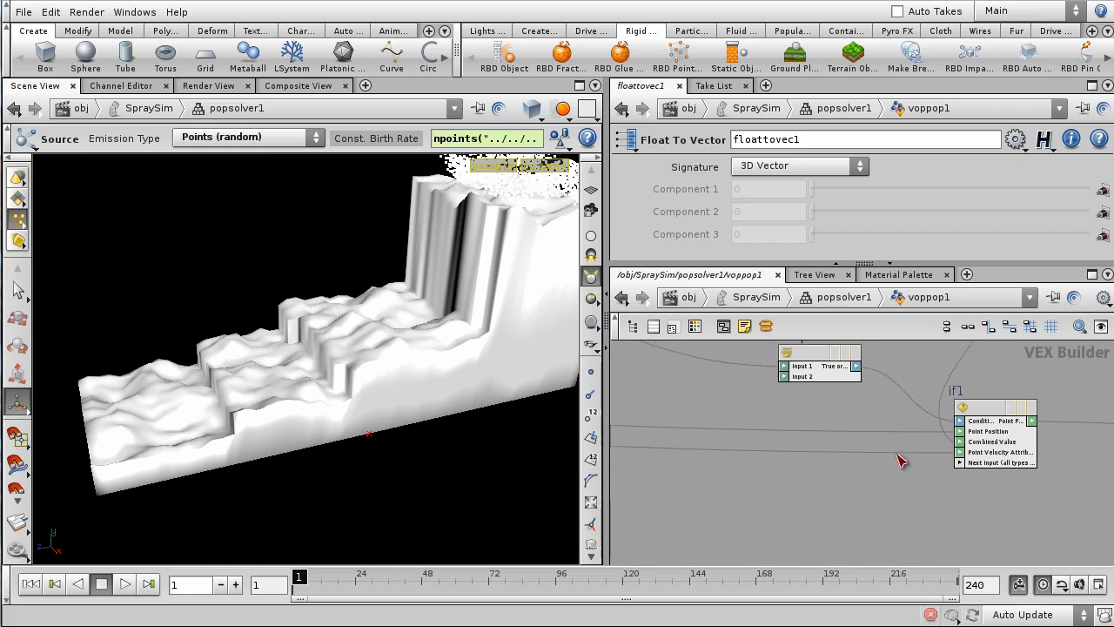
pyautogui.click(961, 464)
pyautogui.scroll(-3, 899, 485)
pyautogui.moveTo(870, 540); pyautogui.dragTo(917, 446, button='middle')
pyautogui.scroll(3, 917, 447)
pyautogui.click(803, 505)
pyautogui.scroll(-2, 838, 458)
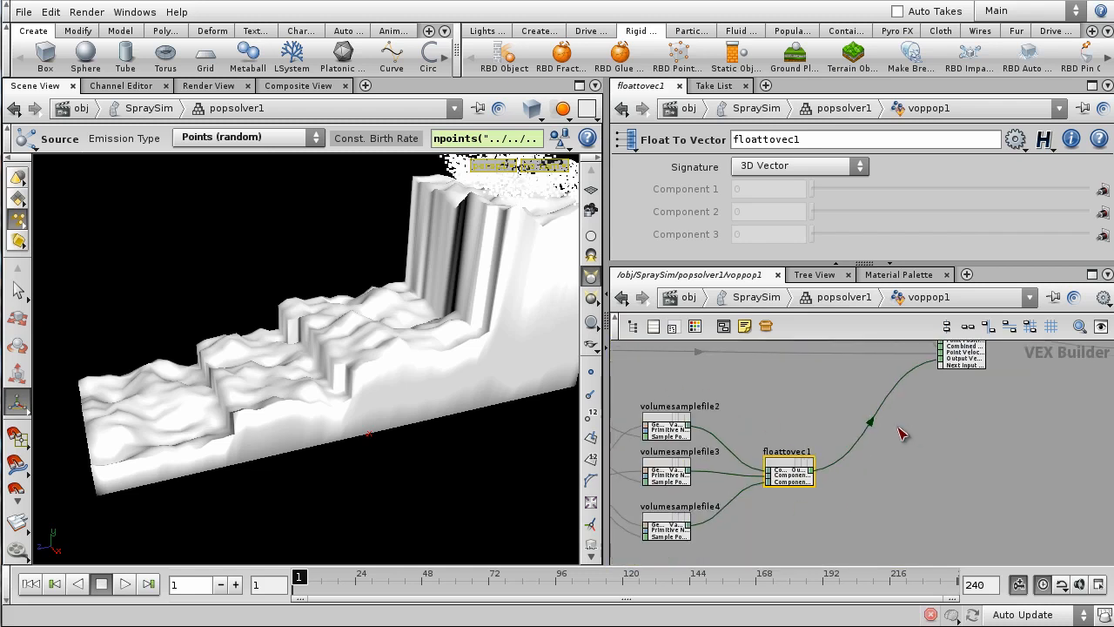
# - Dive inside if1 to show its subinput1 and suboutput1 nodes
pyautogui.moveTo(902, 433); pyautogui.dragTo(848, 470, button='middle')
pyautogui.scroll(3, 825, 486)
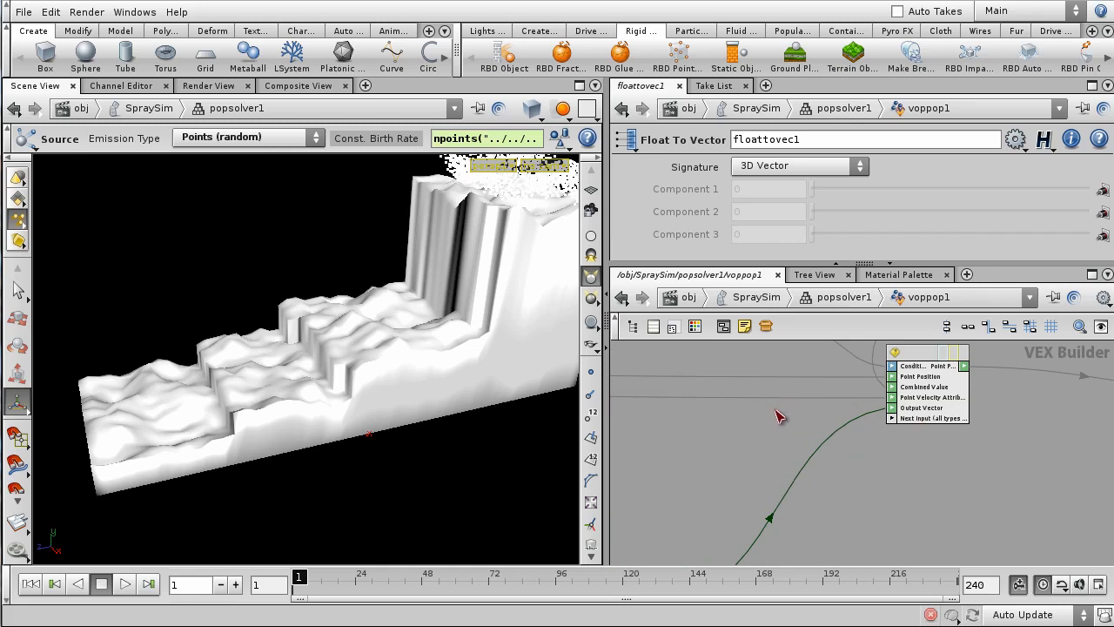
pyautogui.moveTo(776, 425); pyautogui.dragTo(735, 475, button='middle')
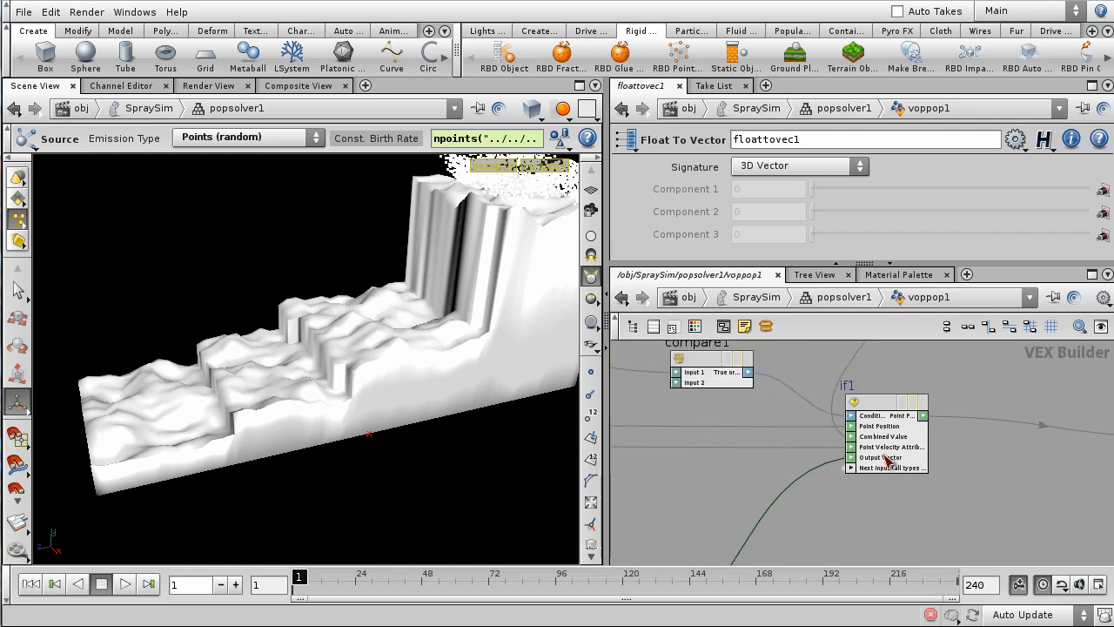
pyautogui.doubleClick(881, 406)
pyautogui.moveTo(881, 466); pyautogui.dragTo(766, 487, button='middle')
pyautogui.scroll(-2, 763, 476)
pyautogui.scroll(1, 747, 483)
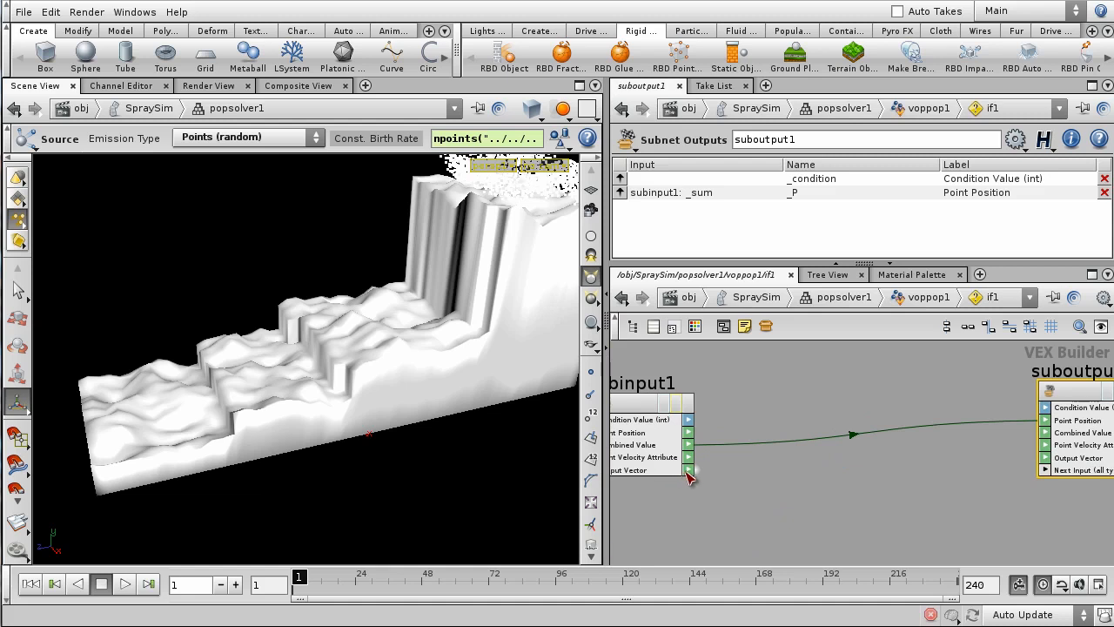
# - Inside if1, connect subinput1's Output Vector to suboutput1's Point Velocity
pyautogui.moveTo(688, 496); pyautogui.dragTo(790, 508, button='middle')
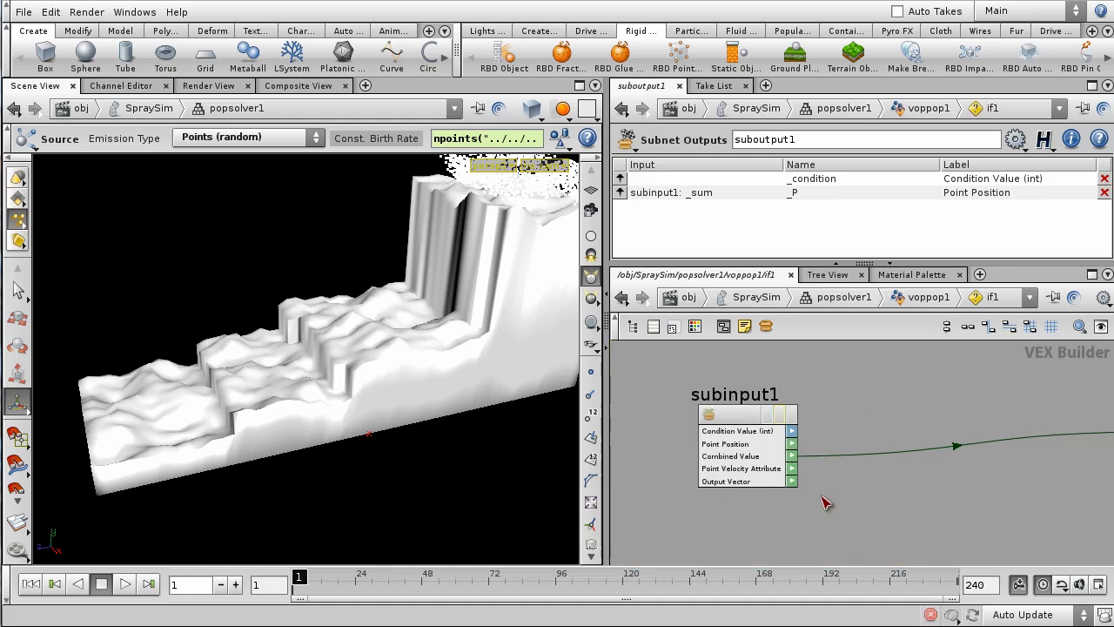
pyautogui.click(797, 485)
pyautogui.moveTo(1019, 488); pyautogui.dragTo(792, 512, button='middle')
pyautogui.scroll(2, 884, 497)
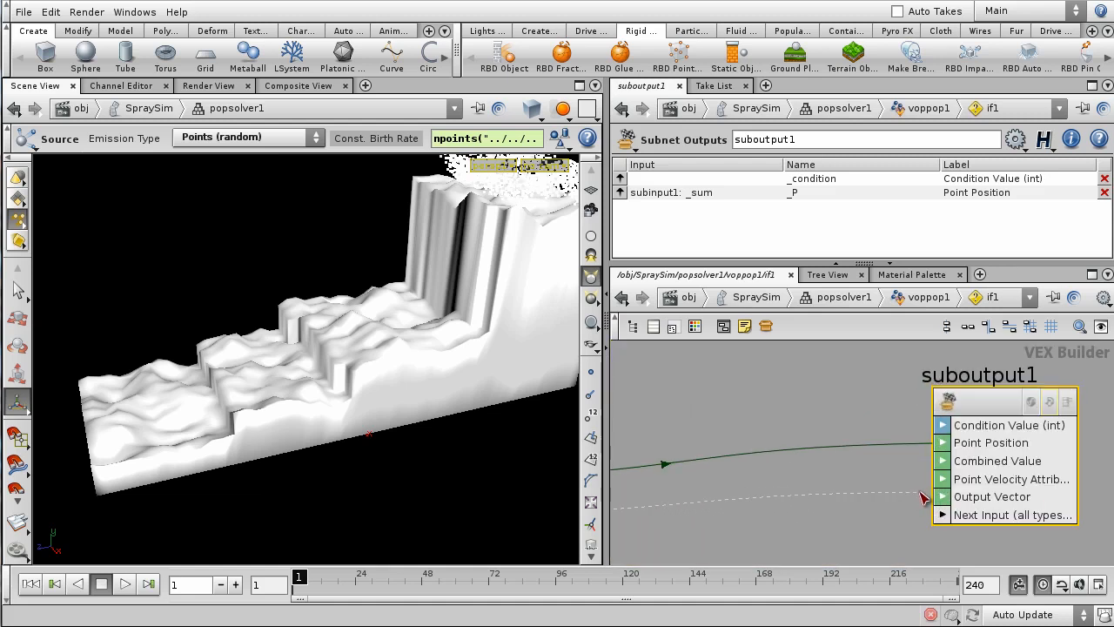
pyautogui.click(945, 481)
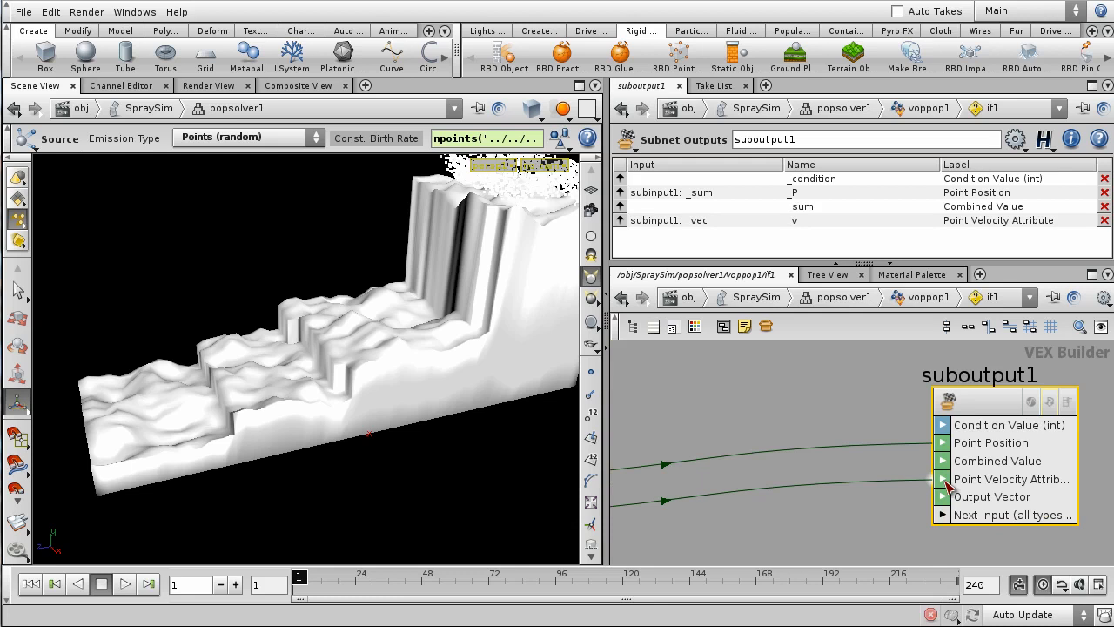
# - Back in voppop1, connect if1's velocity output to output1's Point Velocity
pyautogui.click(923, 299)
pyautogui.moveTo(935, 439); pyautogui.dragTo(750, 440, button='middle')
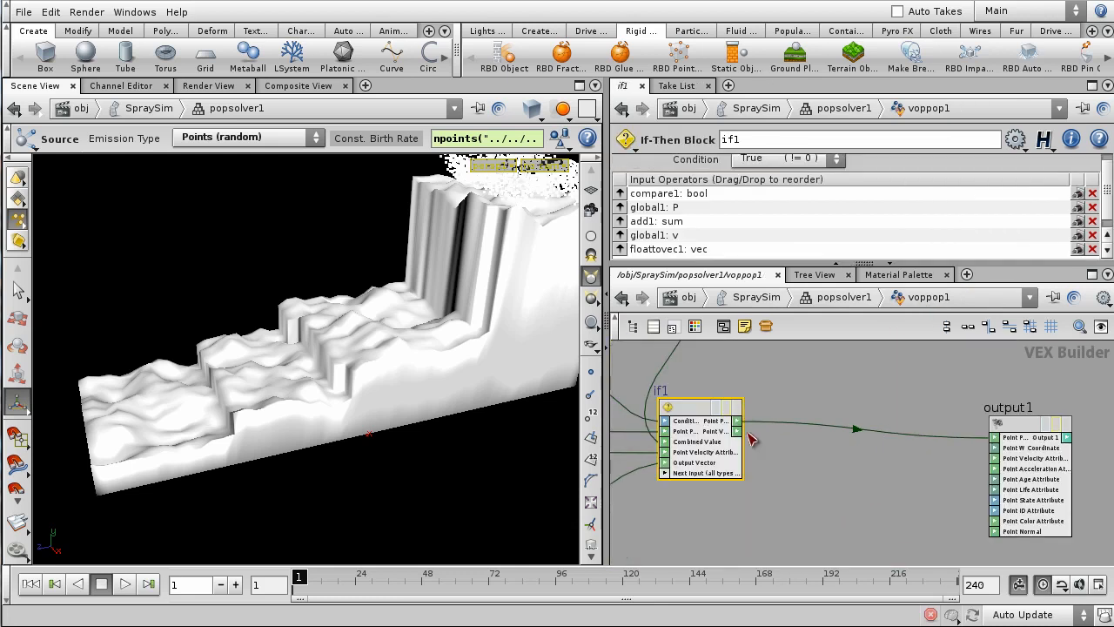
pyautogui.moveTo(880, 498); pyautogui.dragTo(767, 496, button='middle')
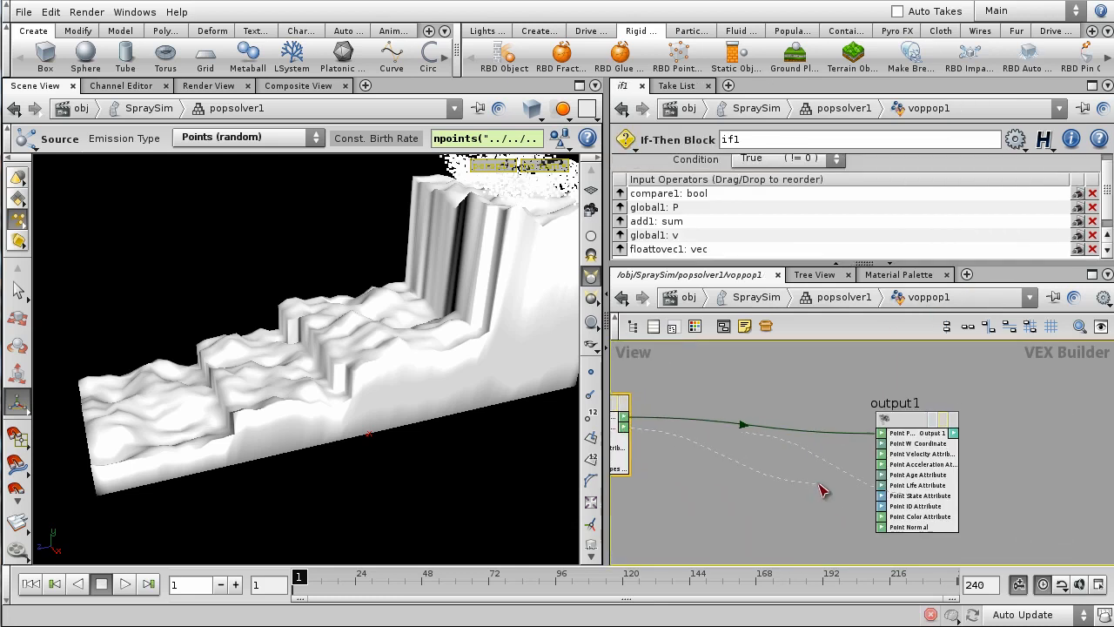
pyautogui.scroll(2, 823, 492)
pyautogui.click(918, 443)
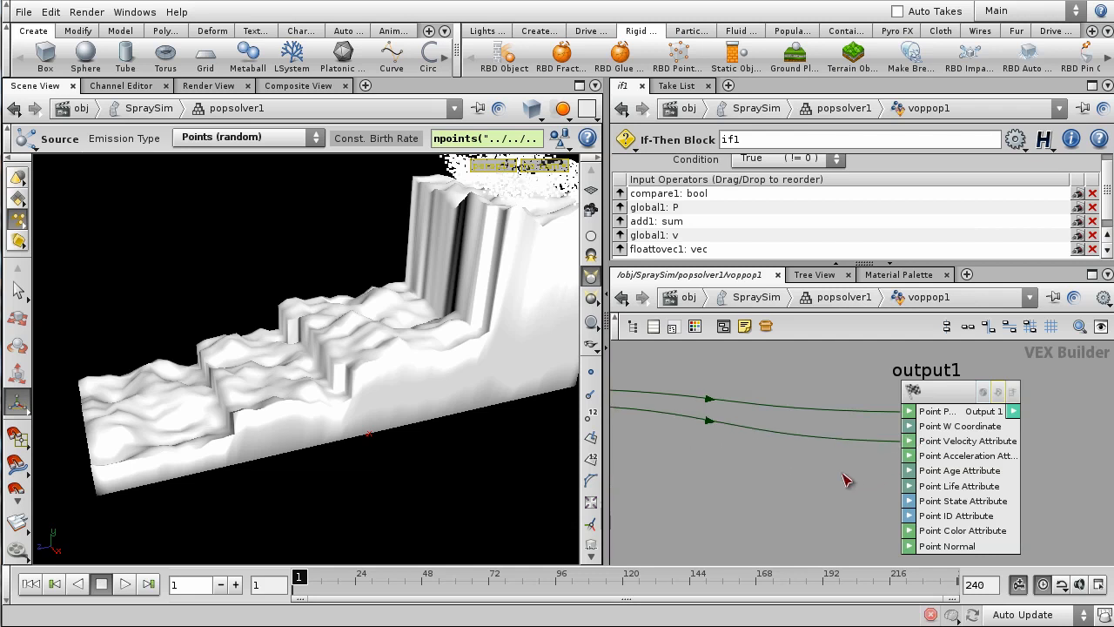
pyautogui.scroll(-2, 826, 503)
pyautogui.scroll(-1, 818, 511)
# - Nudge global1 left, review the upstream nodes, then return to the SpraySim network
pyautogui.moveTo(780, 542); pyautogui.dragTo(955, 504, button='middle')
pyautogui.scroll(-1, 1015, 512)
pyautogui.scroll(1, 1027, 474)
pyautogui.scroll(-2, 1025, 475)
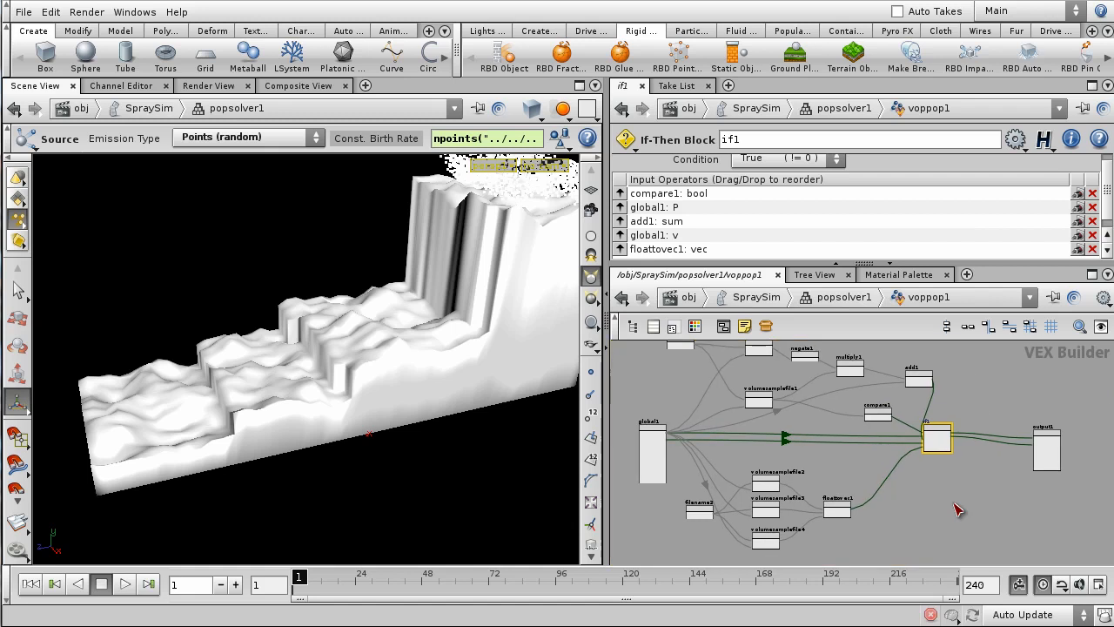
pyautogui.scroll(-2, 960, 502)
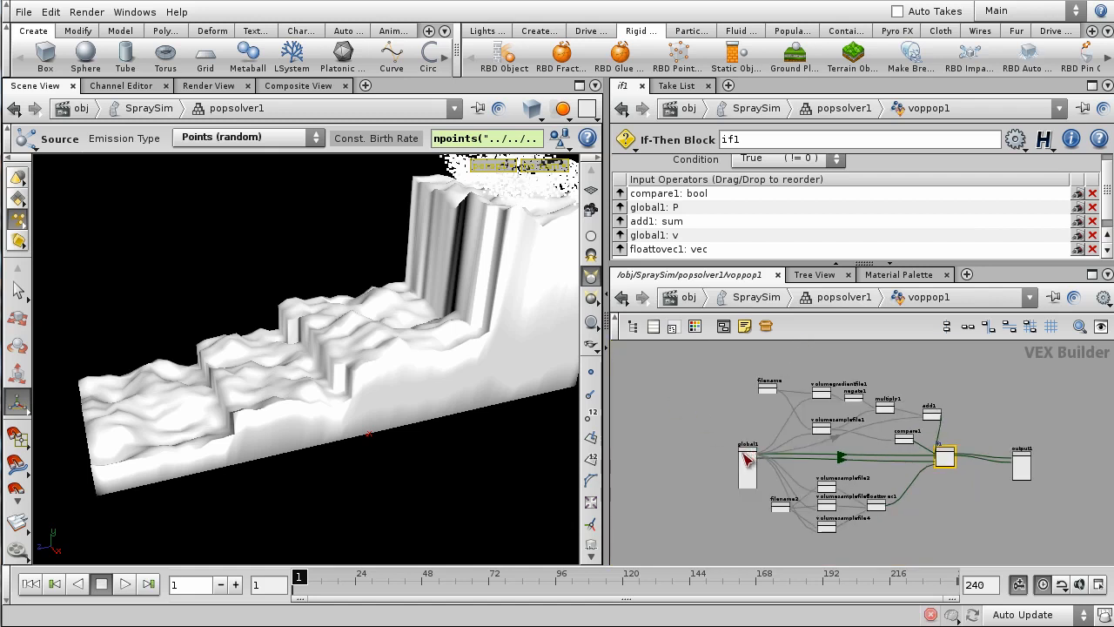
pyautogui.moveTo(745, 459); pyautogui.dragTo(704, 459)
pyautogui.moveTo(731, 361); pyautogui.dragTo(945, 457)
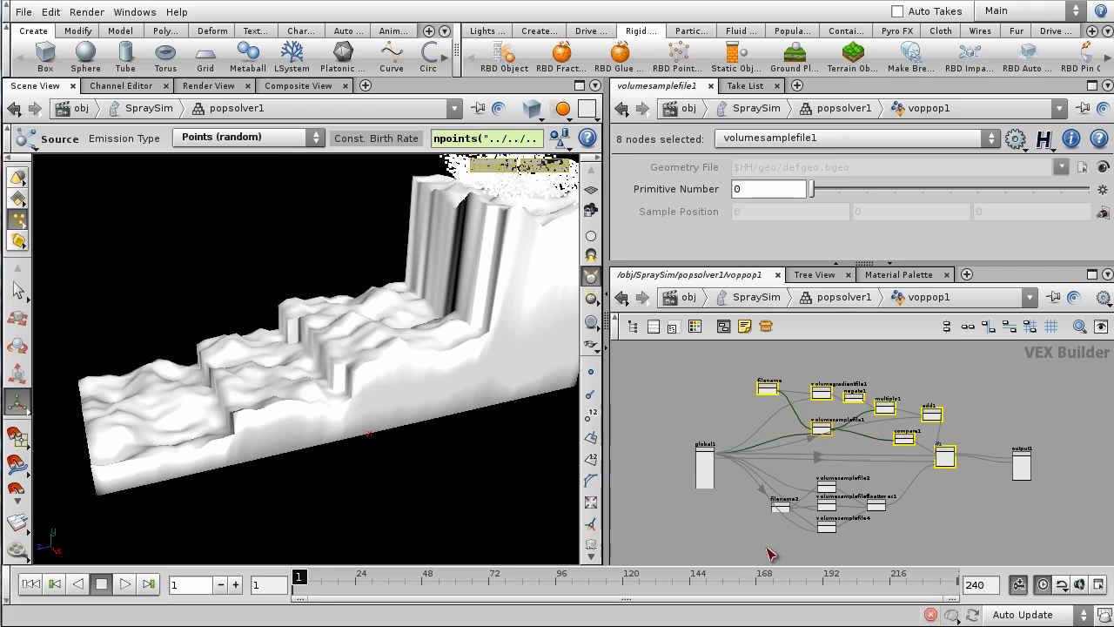
pyautogui.moveTo(766, 550); pyautogui.dragTo(863, 523)
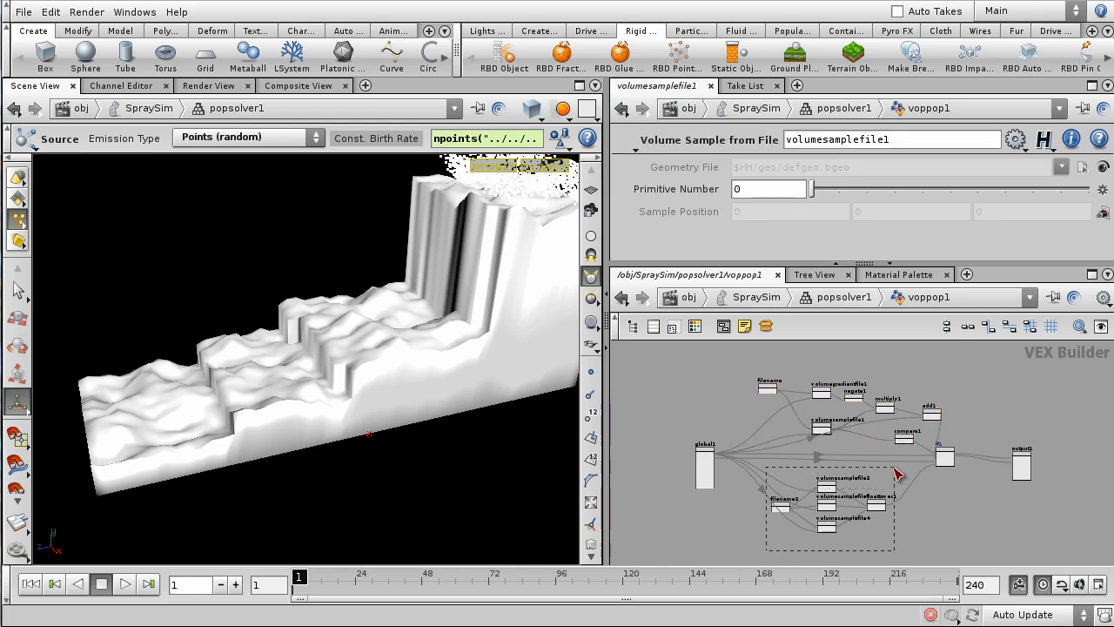
pyautogui.moveTo(896, 473); pyautogui.dragTo(897, 473)
pyautogui.click(957, 533)
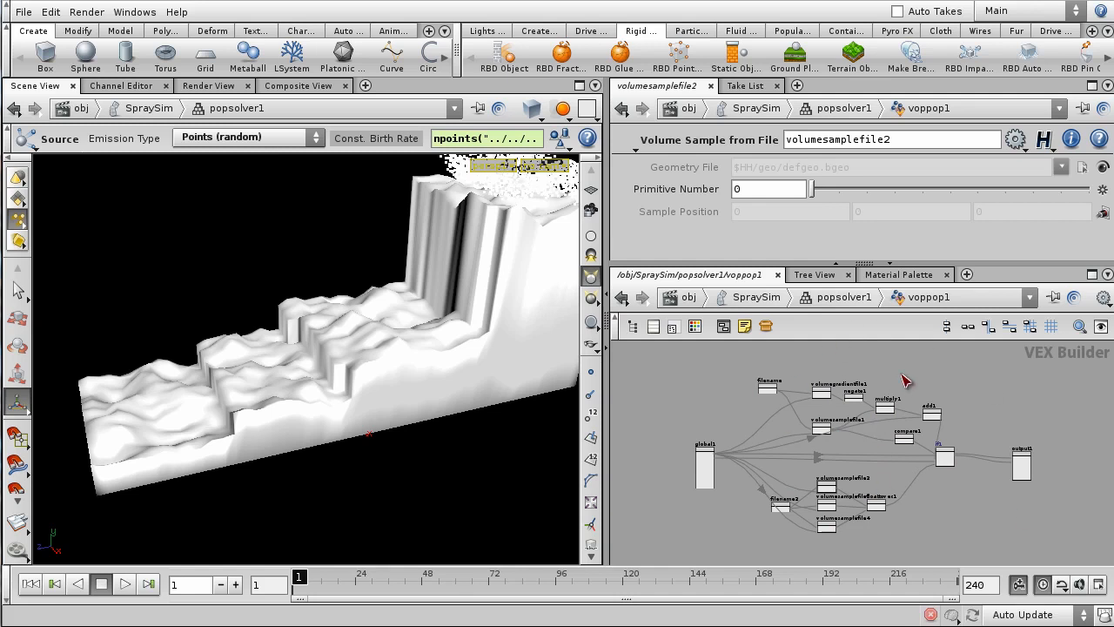
pyautogui.click(829, 299)
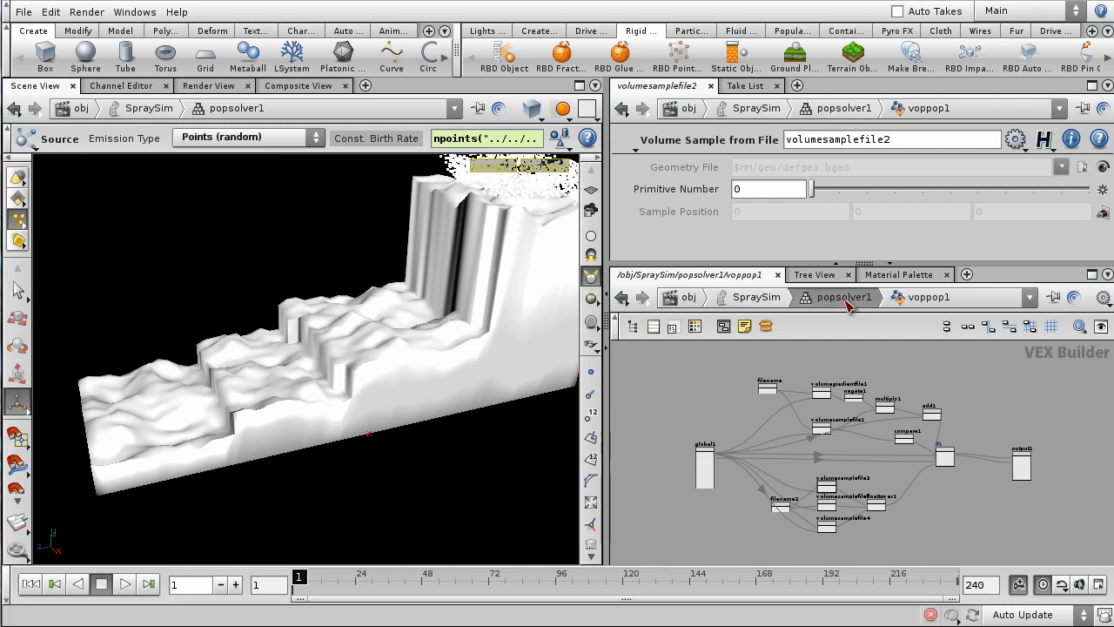
pyautogui.click(765, 302)
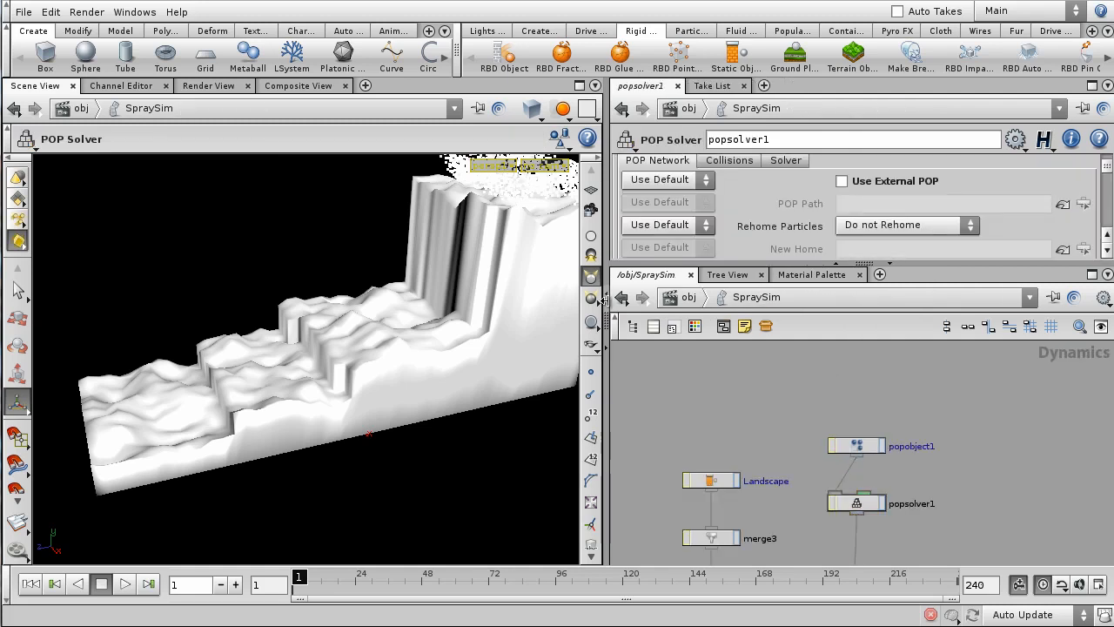
# - Widen the viewport, frame the landscape side-on, and play the spray simulation
pyautogui.moveTo(607, 299); pyautogui.dragTo(781, 299)
pyautogui.keyDown('alt'); pyautogui.moveTo(455, 203); pyautogui.dragTo(445, 277, button='right'); pyautogui.keyUp('alt')
pyautogui.keyDown('alt'); pyautogui.moveTo(445, 276); pyautogui.dragTo(420, 245); pyautogui.keyUp('alt')
pyautogui.keyDown('alt'); pyautogui.moveTo(419, 245); pyautogui.dragTo(447, 410, button='right'); pyautogui.keyUp('alt')
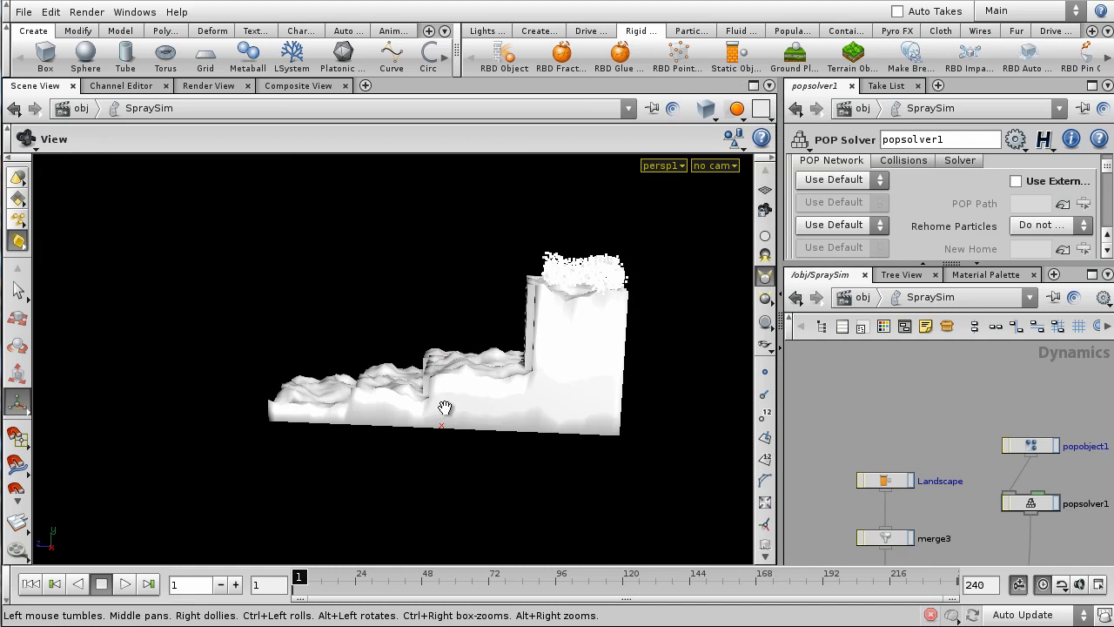
pyautogui.click(126, 584)
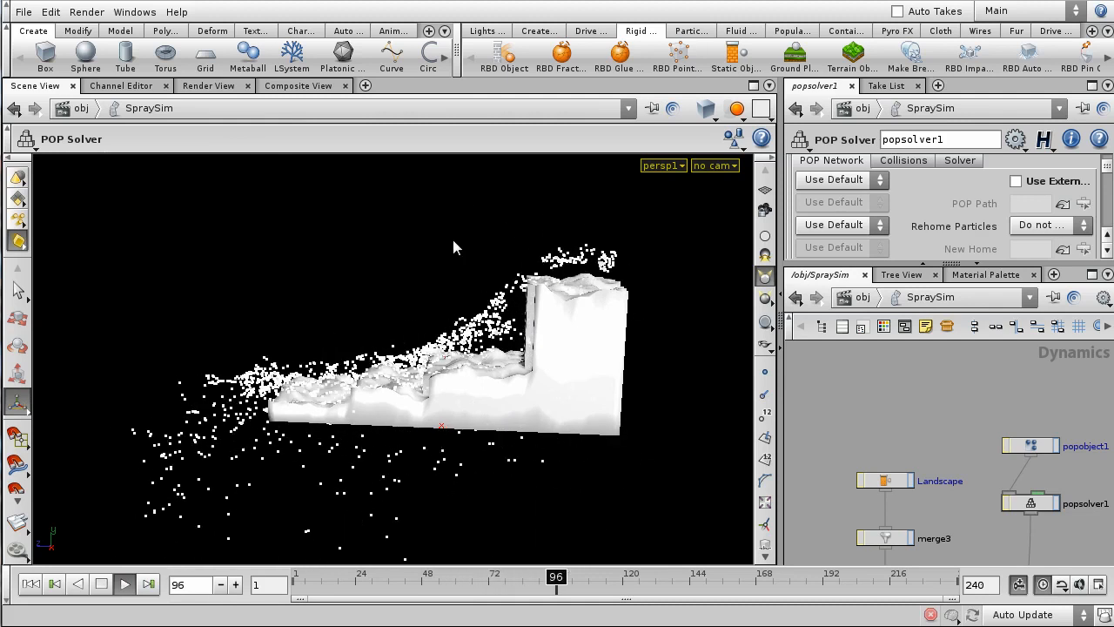
# - Orbit around the spraying waterfall, then reset to frame 1 and go up to /obj
pyautogui.press('Escape')
pyautogui.moveTo(454, 246); pyautogui.dragTo(687, 292)
pyautogui.moveTo(285, 308); pyautogui.dragTo(425, 299, button='right')
pyautogui.moveTo(425, 298); pyautogui.dragTo(375, 339)
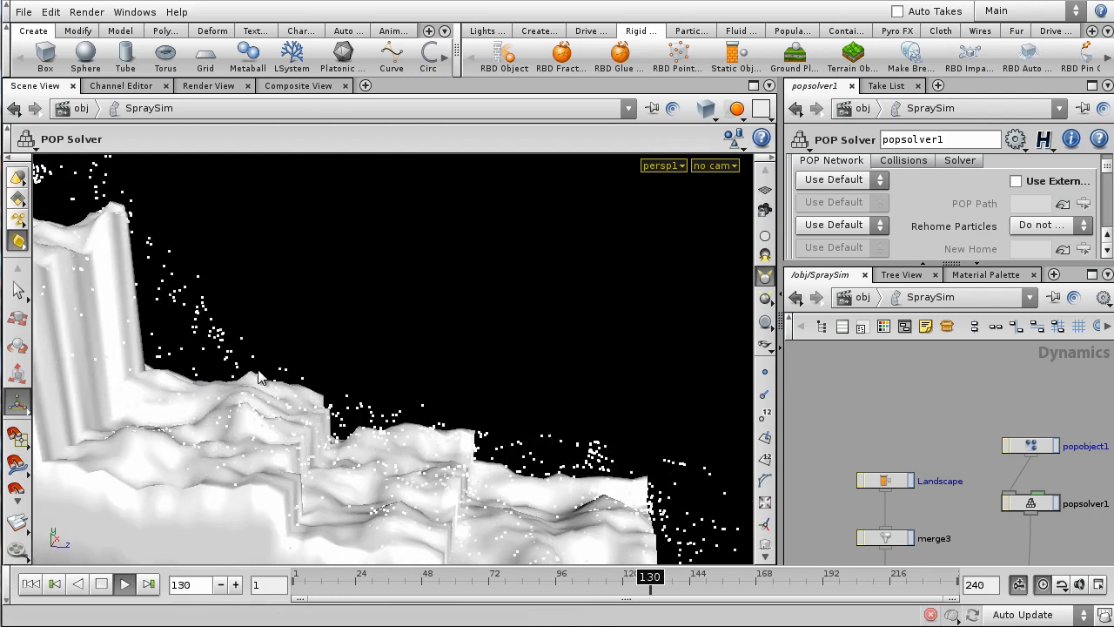
pyautogui.press('space')
pyautogui.moveTo(571, 431); pyautogui.dragTo(442, 356, button='right')
pyautogui.moveTo(442, 356); pyautogui.dragTo(231, 320)
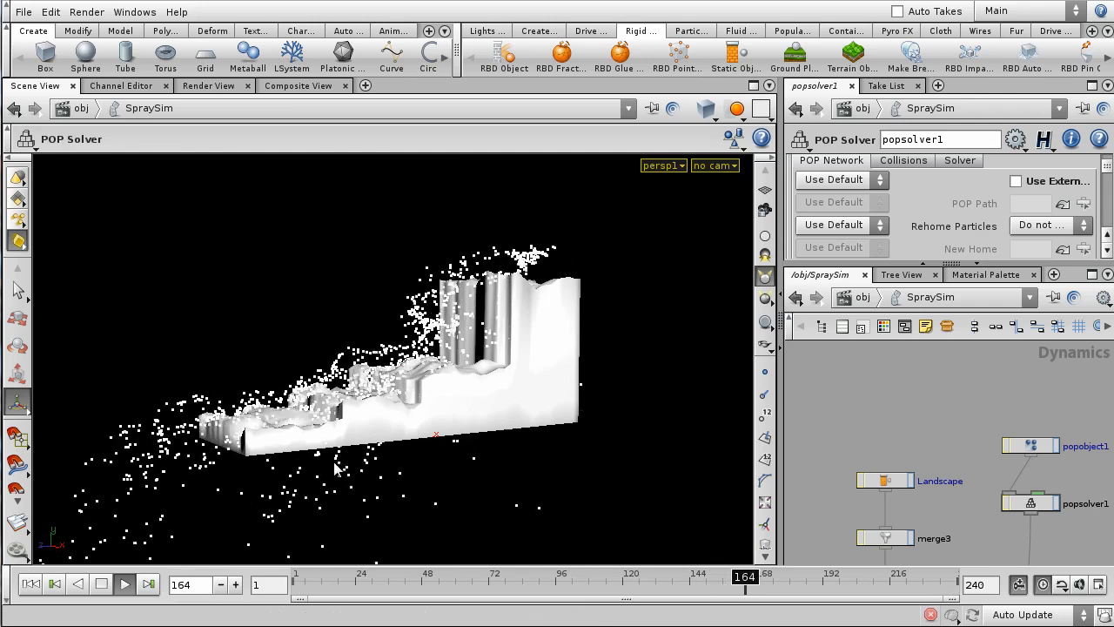
pyautogui.moveTo(356, 578); pyautogui.dragTo(218, 565)
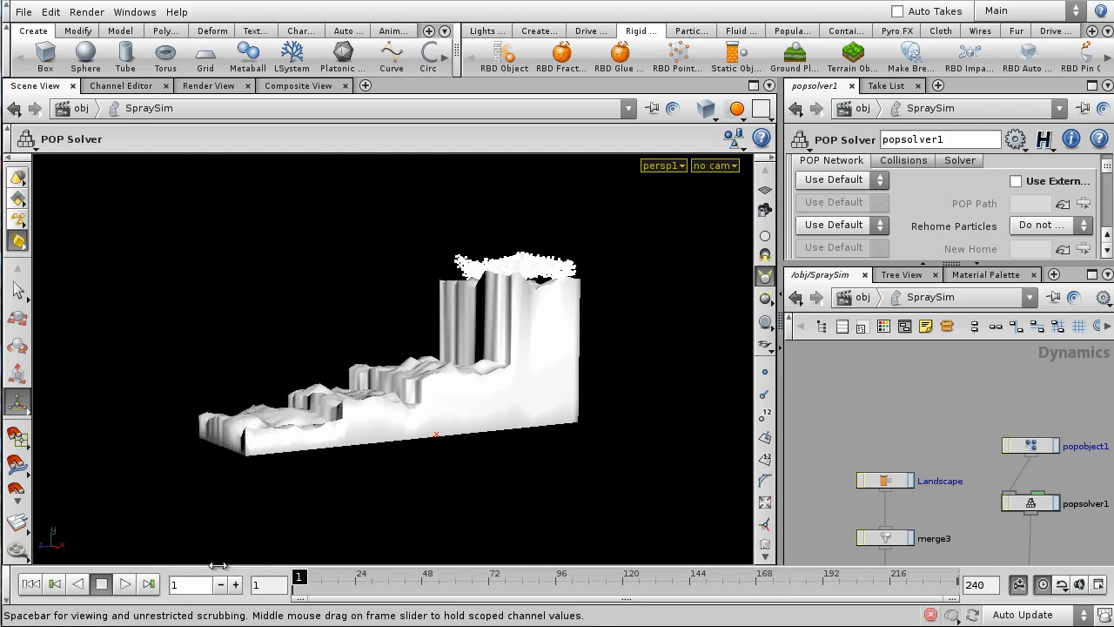
pyautogui.click(861, 297)
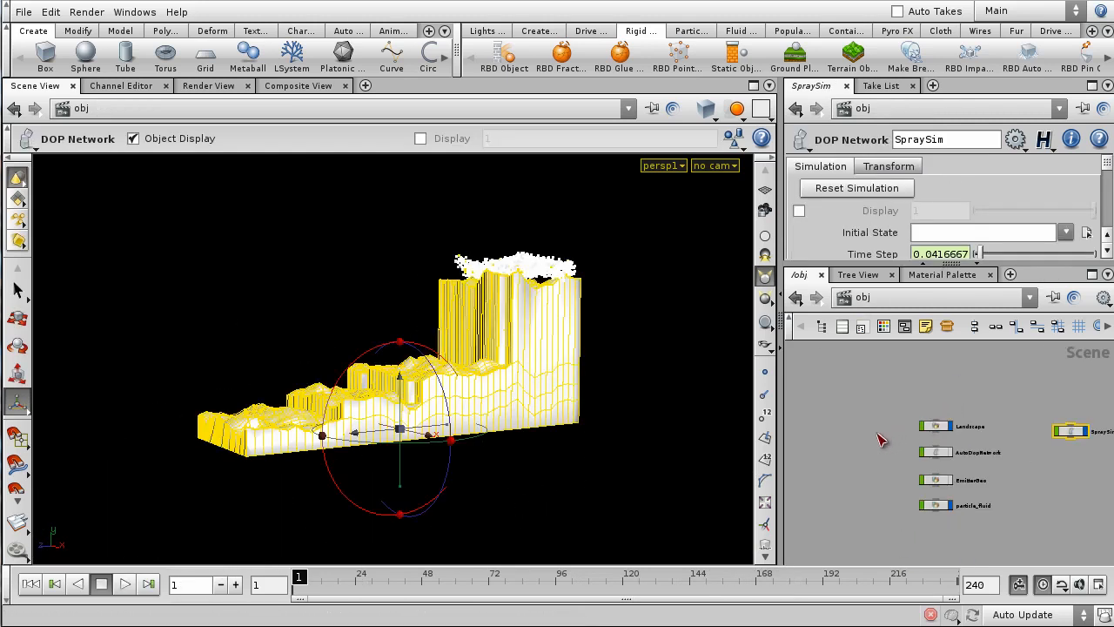
# - Enter the particle_fluid object and widen the panes to frame the OUT_NewEmitters chain
pyautogui.scroll(2, 966, 439)
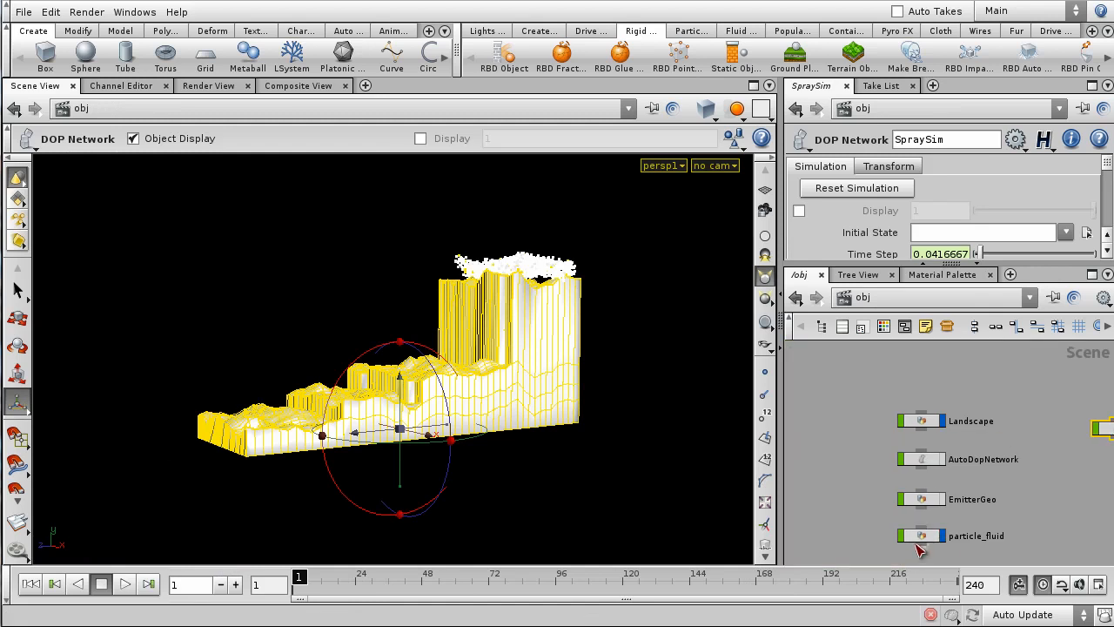
pyautogui.doubleClick(928, 537)
pyautogui.scroll(2, 958, 435)
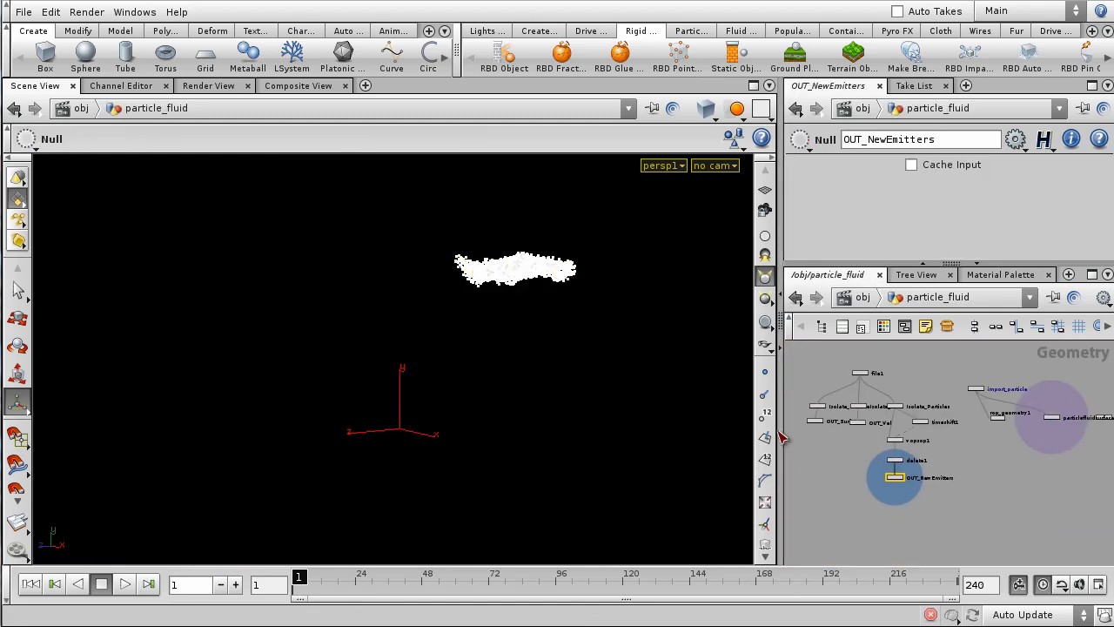
pyautogui.moveTo(777, 430); pyautogui.dragTo(394, 417)
pyautogui.scroll(3, 670, 454)
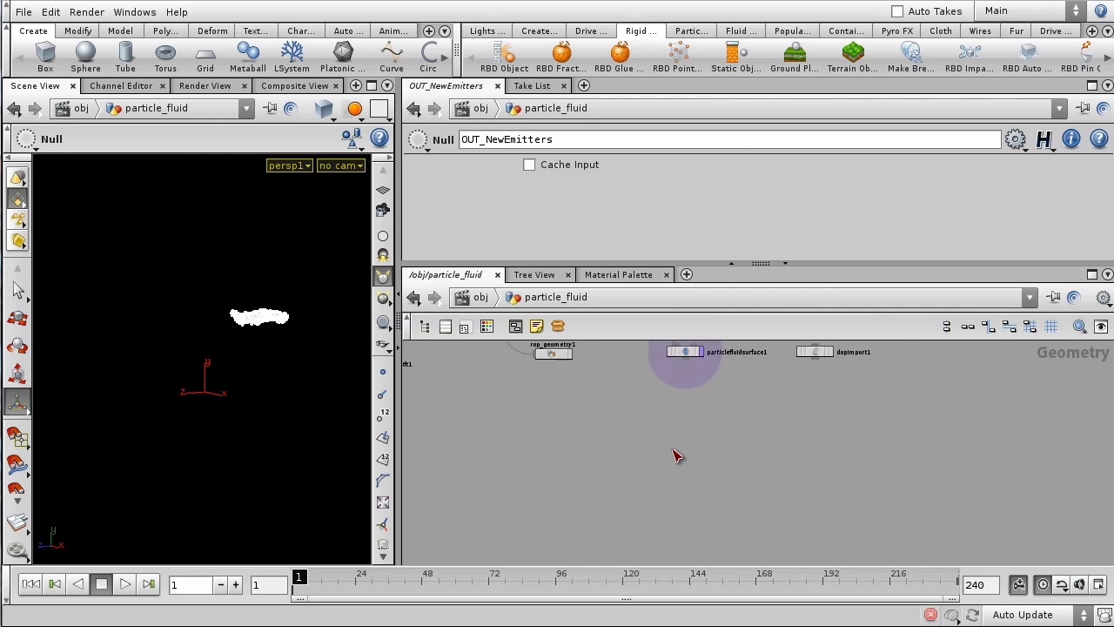
pyautogui.moveTo(687, 409); pyautogui.dragTo(734, 546, button='middle')
pyautogui.scroll(2, 736, 505)
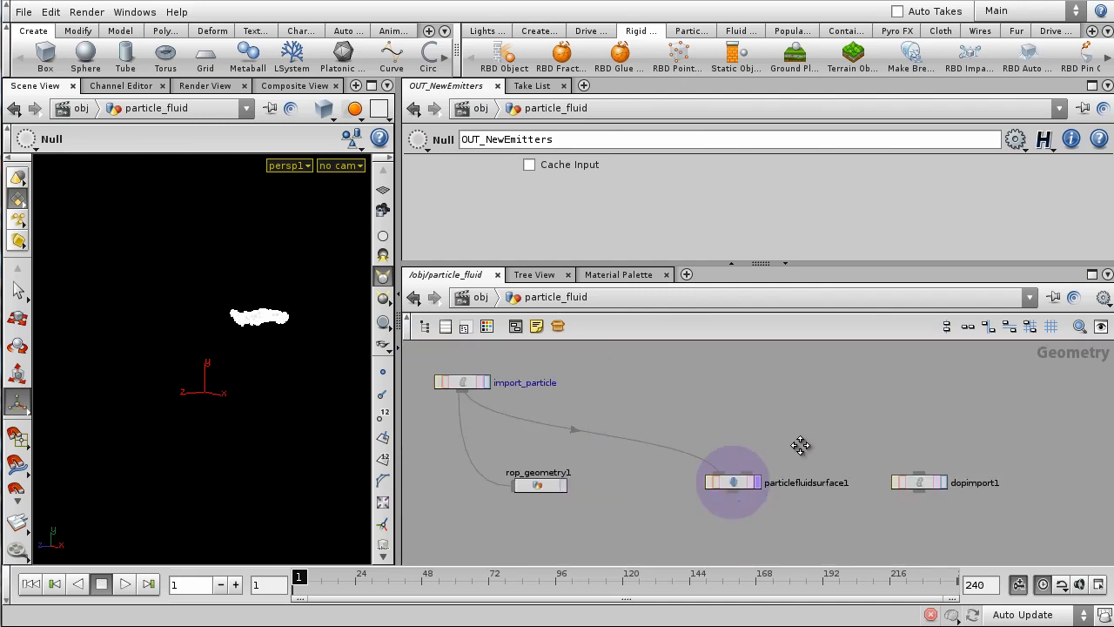
pyautogui.moveTo(800, 444); pyautogui.dragTo(949, 387, button='middle')
pyautogui.scroll(-3, 833, 465)
pyautogui.moveTo(856, 465); pyautogui.dragTo(950, 438, button='middle')
pyautogui.moveTo(928, 481); pyautogui.dragTo(925, 454, button='middle')
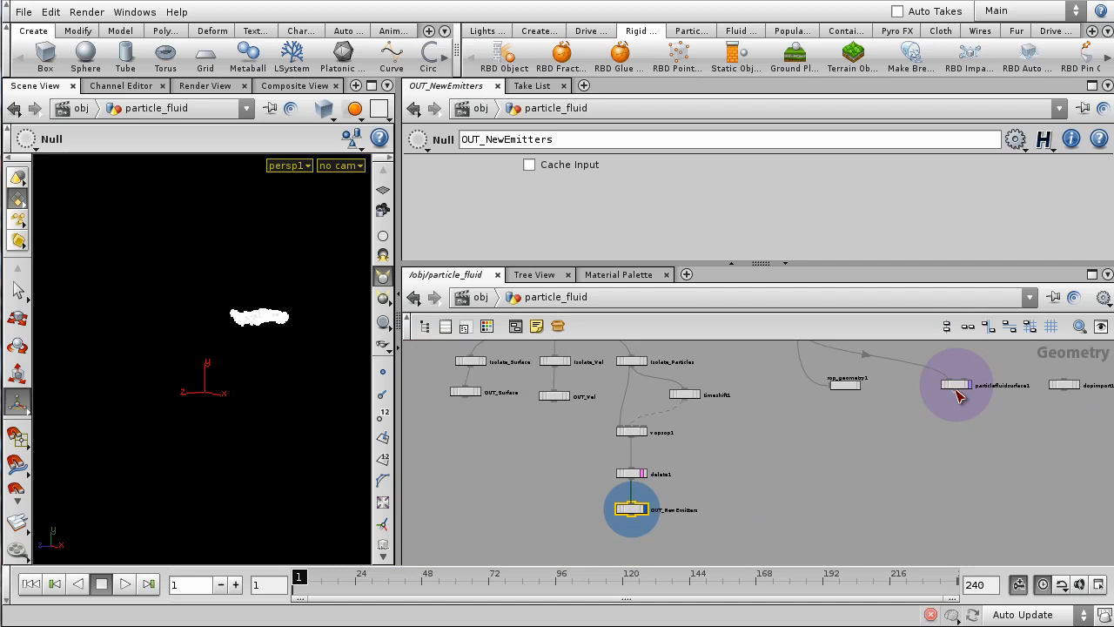
# - Place particlefluidsurface1 right of file1, feed file1 into it, and display the fluid surface
pyautogui.moveTo(960, 394); pyautogui.dragTo(781, 459)
pyautogui.moveTo(799, 529); pyautogui.dragTo(922, 459)
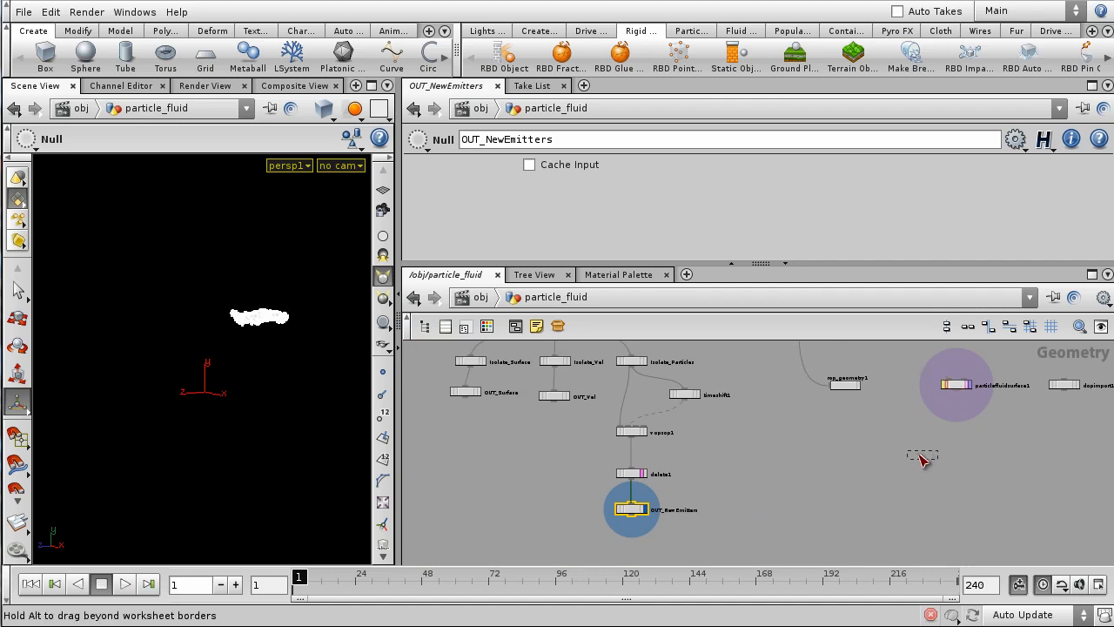
pyautogui.moveTo(801, 429); pyautogui.dragTo(795, 430)
pyautogui.moveTo(714, 429); pyautogui.dragTo(800, 571, button='middle')
pyautogui.moveTo(859, 499); pyautogui.dragTo(858, 455, button='middle')
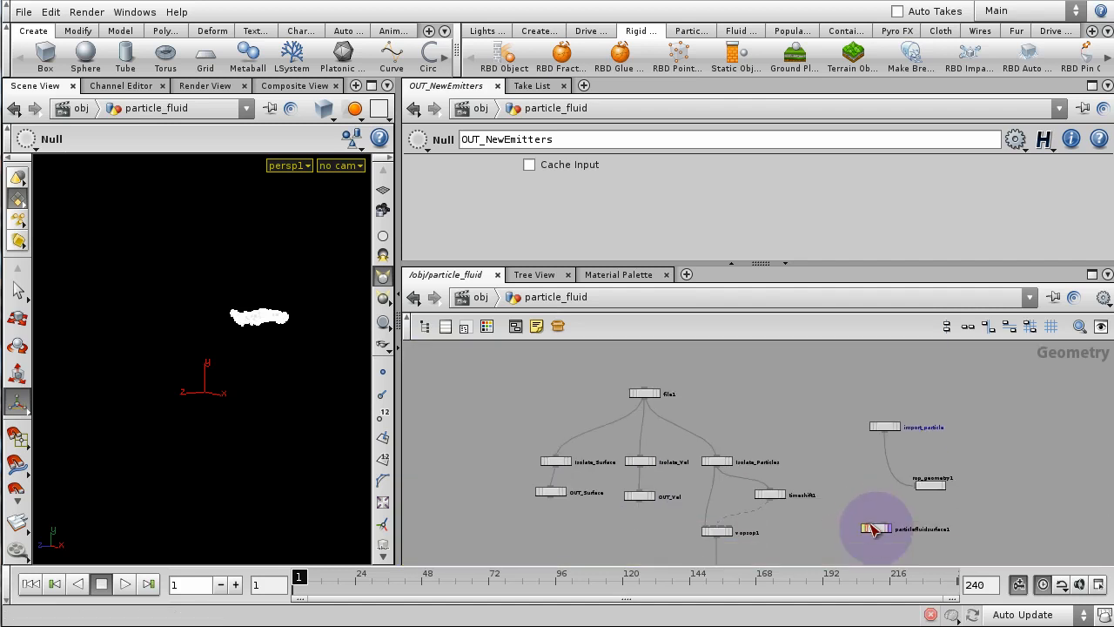
pyautogui.moveTo(873, 530); pyautogui.dragTo(740, 423)
pyautogui.scroll(2, 741, 421)
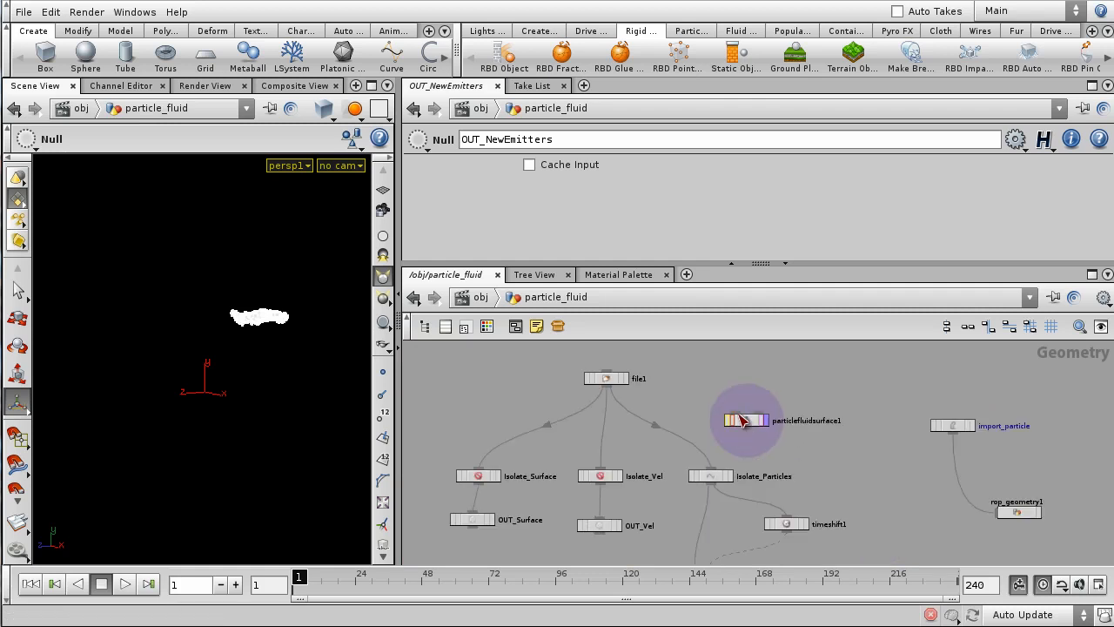
pyautogui.click(607, 389)
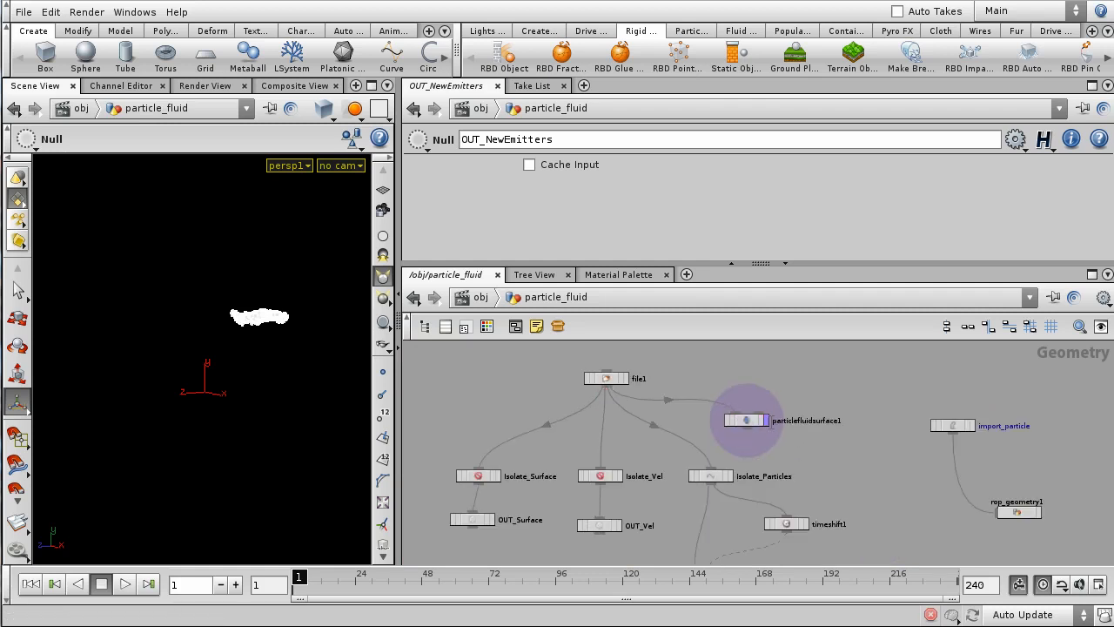
pyautogui.click(765, 420)
pyautogui.click(745, 420)
# - Scrub to frame 46 and orbit in close to inspect the fluid surface
pyautogui.moveTo(295, 331); pyautogui.dragTo(320, 353)
pyautogui.moveTo(300, 576); pyautogui.dragTo(418, 576)
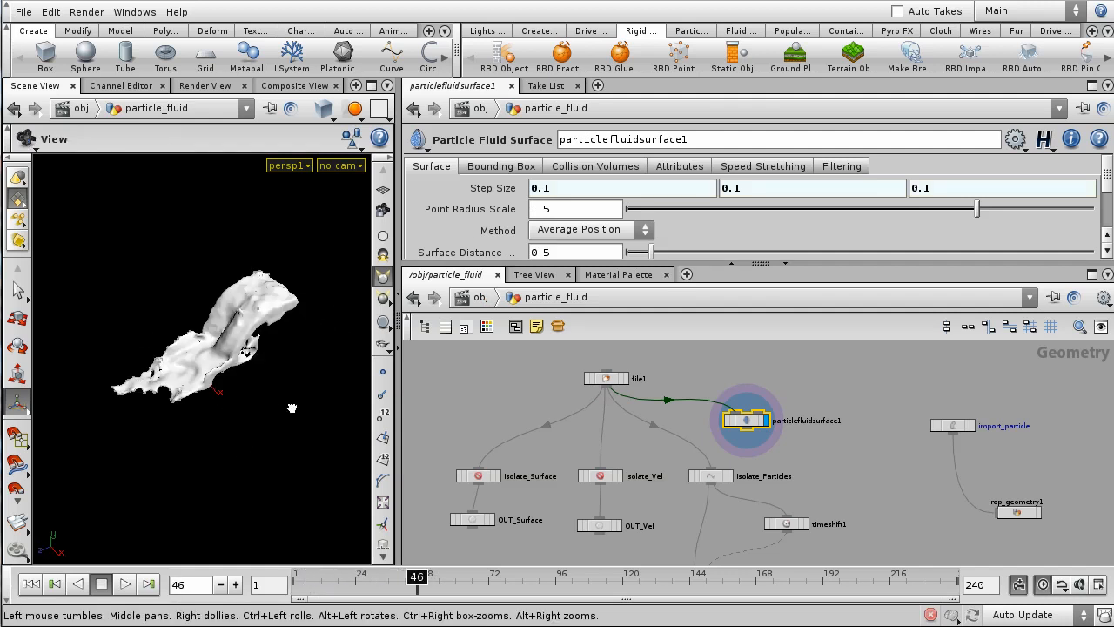
pyautogui.moveTo(291, 408); pyautogui.dragTo(344, 390)
pyautogui.moveTo(258, 386); pyautogui.dragTo(314, 291, button='right')
pyautogui.moveTo(314, 291); pyautogui.dragTo(205, 331)
# - Return to /obj, deselect particle_fluid, widen the viewport, and rewind to frame 1
pyautogui.click(467, 300)
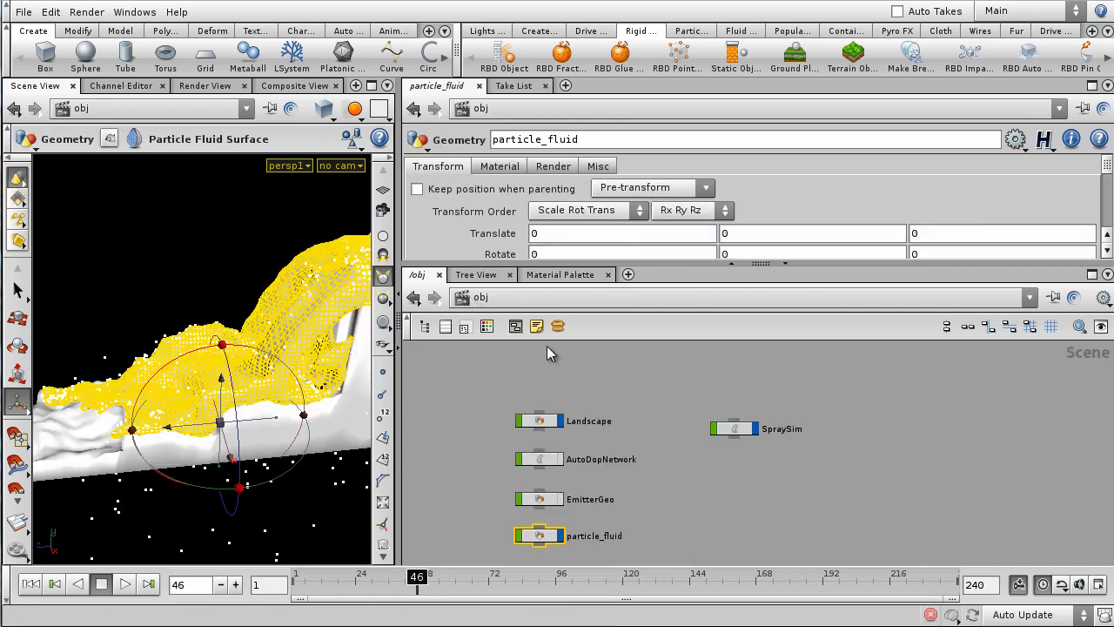
pyautogui.click(700, 399)
pyautogui.moveTo(397, 349); pyautogui.dragTo(669, 353)
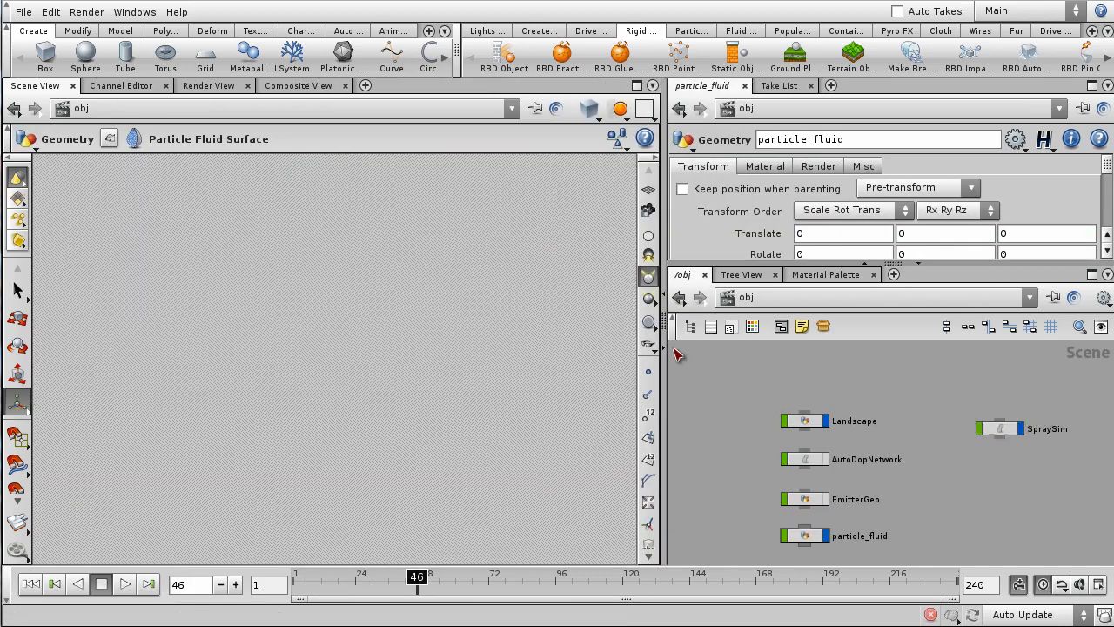
pyautogui.moveTo(482, 287); pyautogui.dragTo(496, 348, button='right')
pyautogui.moveTo(496, 348); pyautogui.dragTo(510, 397)
pyautogui.moveTo(510, 398); pyautogui.dragTo(533, 445, button='right')
pyautogui.moveTo(512, 418); pyautogui.dragTo(470, 407)
pyautogui.moveTo(333, 577); pyautogui.dragTo(293, 579)
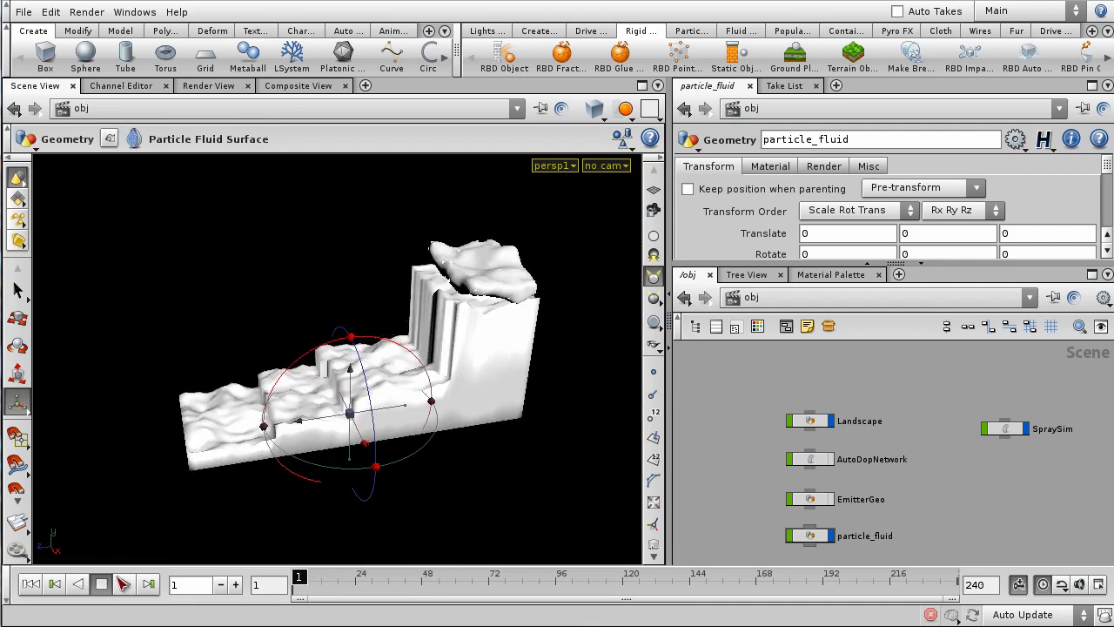
pyautogui.click(123, 584)
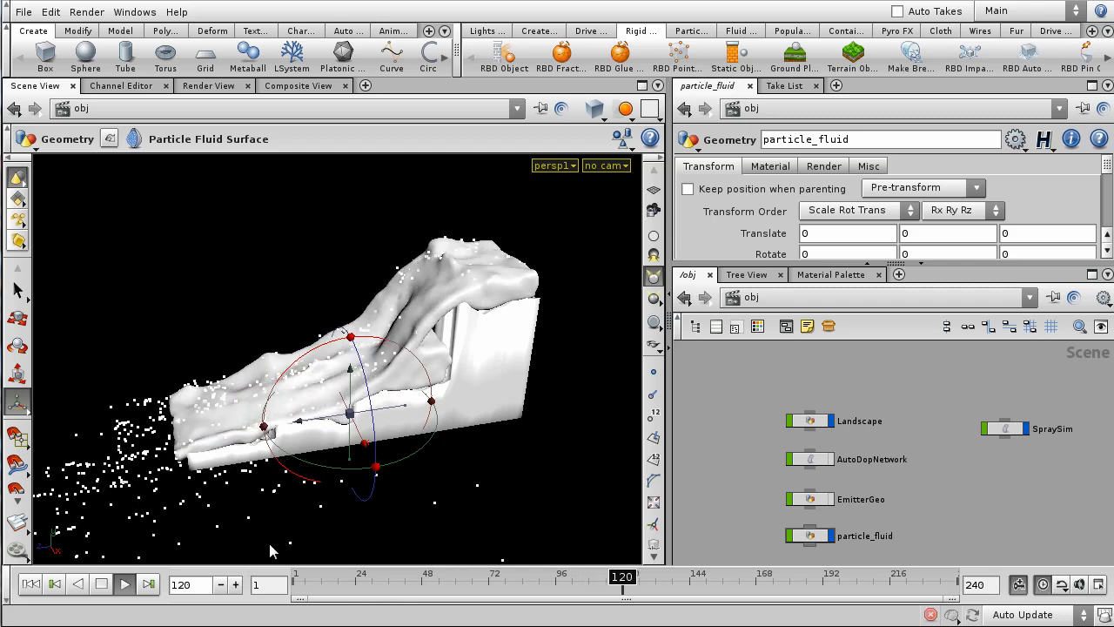
pyautogui.press('space')
pyautogui.moveTo(348, 480); pyautogui.dragTo(176, 410)
pyautogui.moveTo(176, 410); pyautogui.dragTo(296, 355, button='middle')
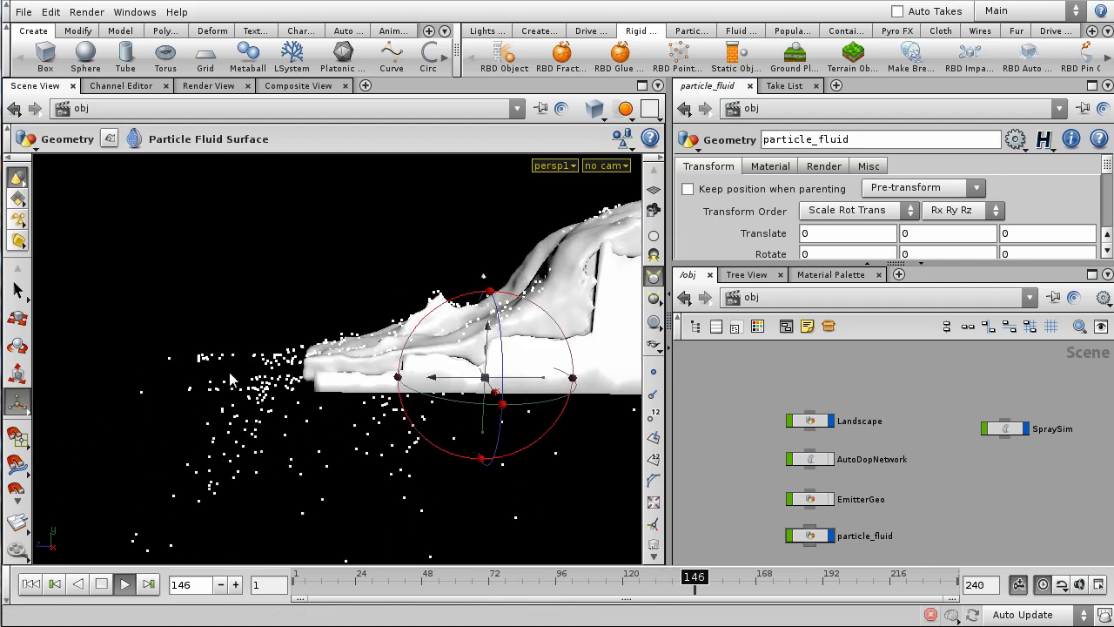
pyautogui.press('space')
pyautogui.moveTo(323, 250); pyautogui.dragTo(331, 266, button='right')
pyautogui.moveTo(218, 301); pyautogui.dragTo(156, 320, button='middle')
pyautogui.moveTo(303, 316); pyautogui.dragTo(375, 353)
pyautogui.moveTo(324, 579); pyautogui.dragTo(228, 585)
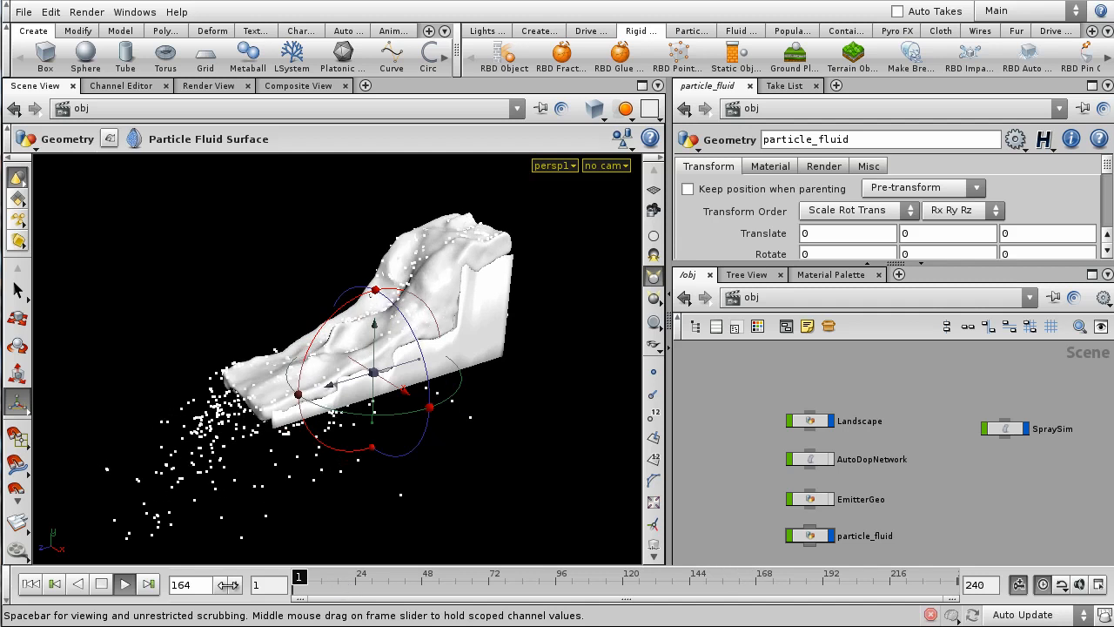
pyautogui.scroll(-3, 968, 503)
pyautogui.scroll(4, 873, 479)
pyautogui.moveTo(997, 501)
pyautogui.mouseDown(button='middle')
pyautogui.moveTo(873, 479)
pyautogui.moveTo(910, 490)
pyautogui.mouseUp(button='middle')
pyautogui.scroll(1, 913, 495)
# - Create a Geometry object named Spray_Geo and go inside it
pyautogui.press('Tab')
pyautogui.write('Geometry')
pyautogui.press('Return')
pyautogui.click(910, 490)
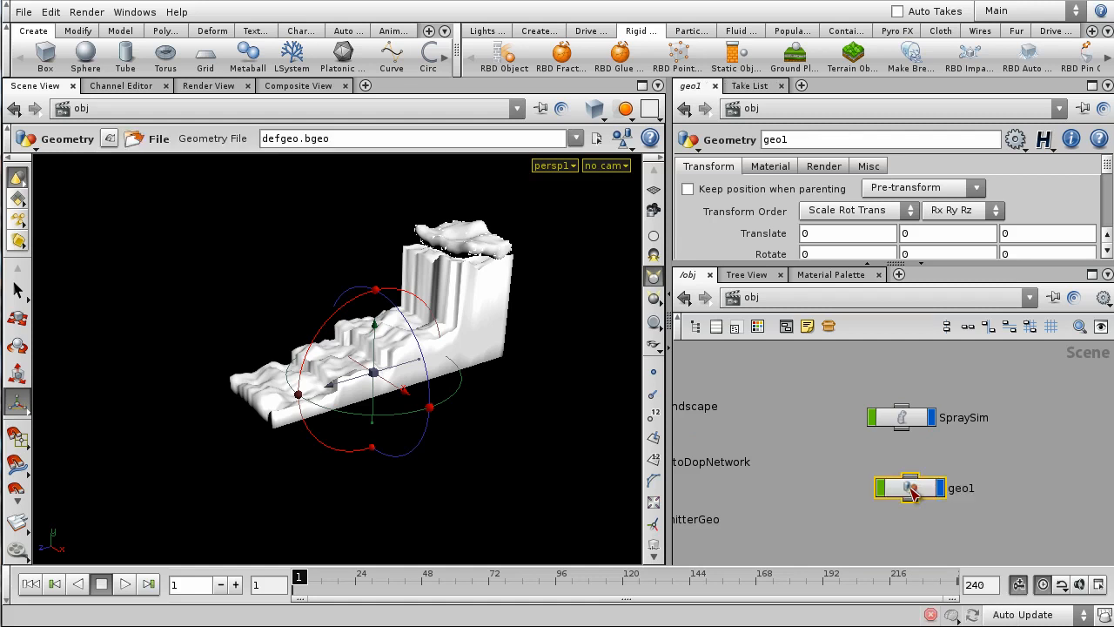
pyautogui.doubleClick(967, 474)
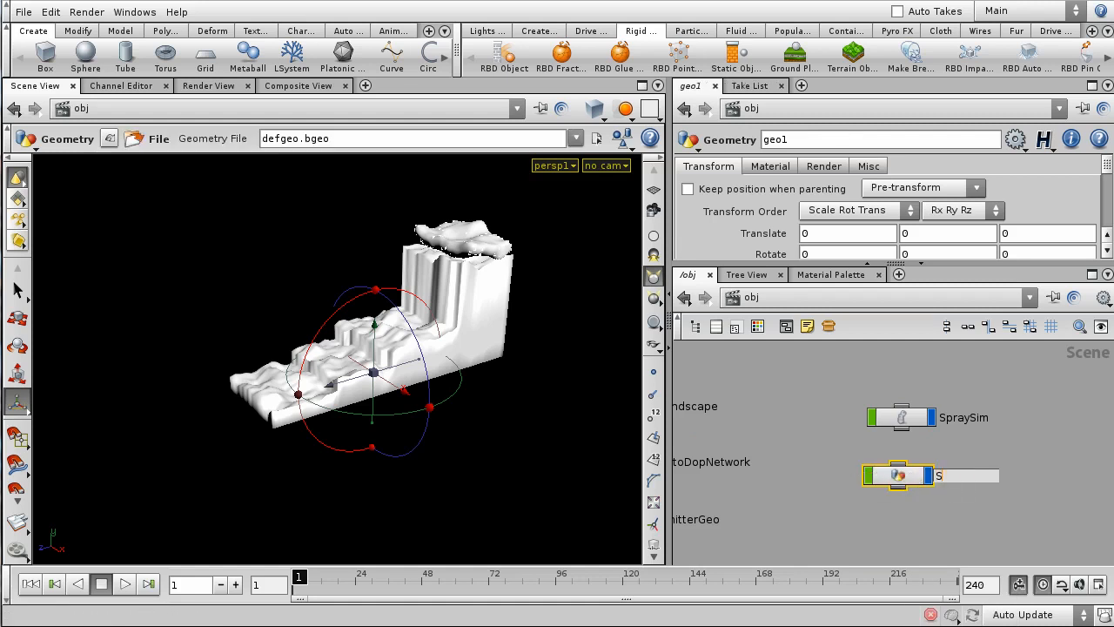
pyautogui.press('Return')
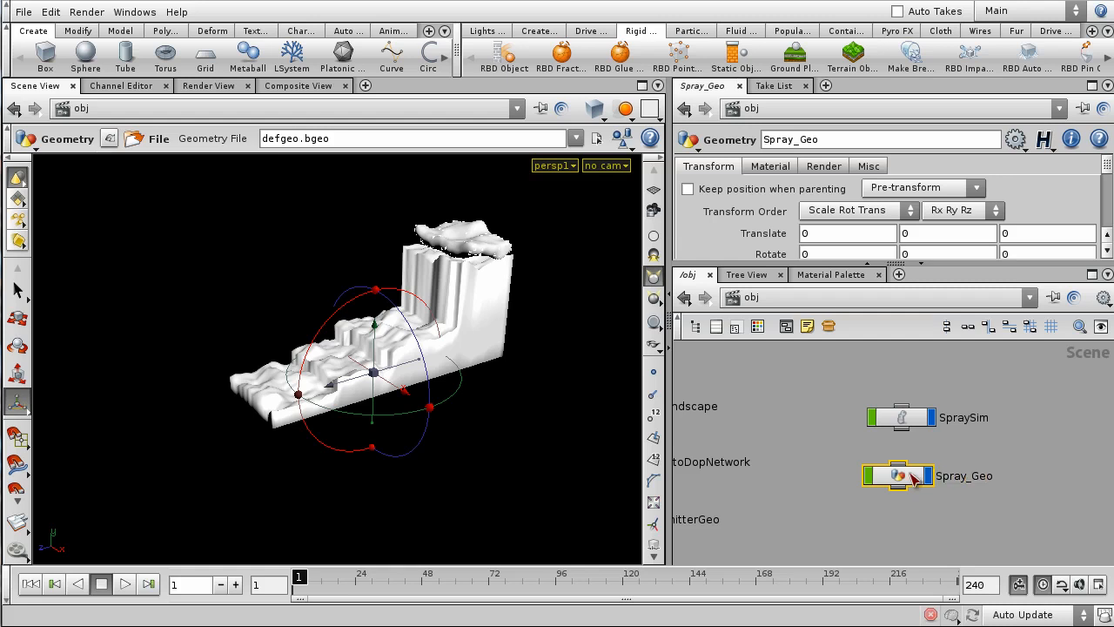
pyautogui.doubleClick(898, 475)
# - Delete file1, try an Object Merge set to Into This Object, then delete it
pyautogui.click(899, 452)
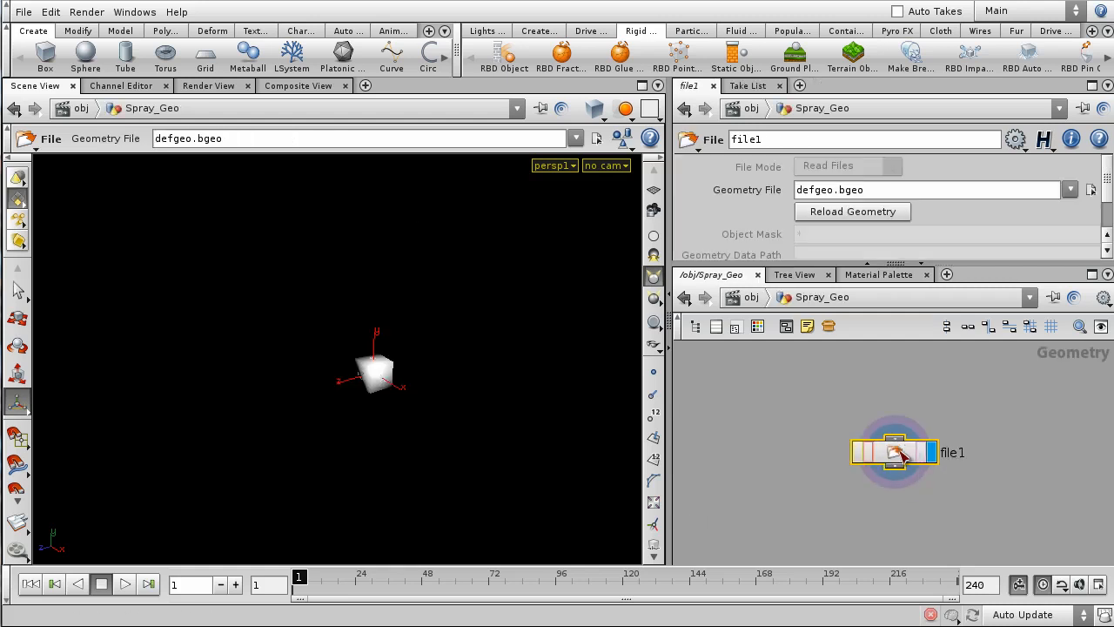
pyautogui.press('Delete')
pyautogui.press('Tab')
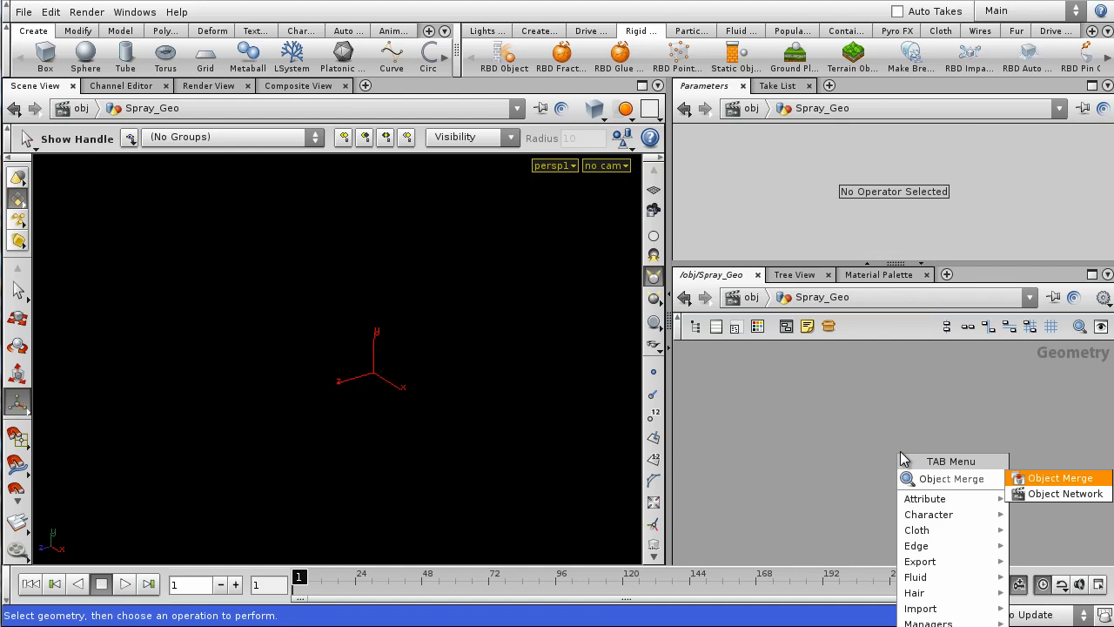
pyautogui.press('Return')
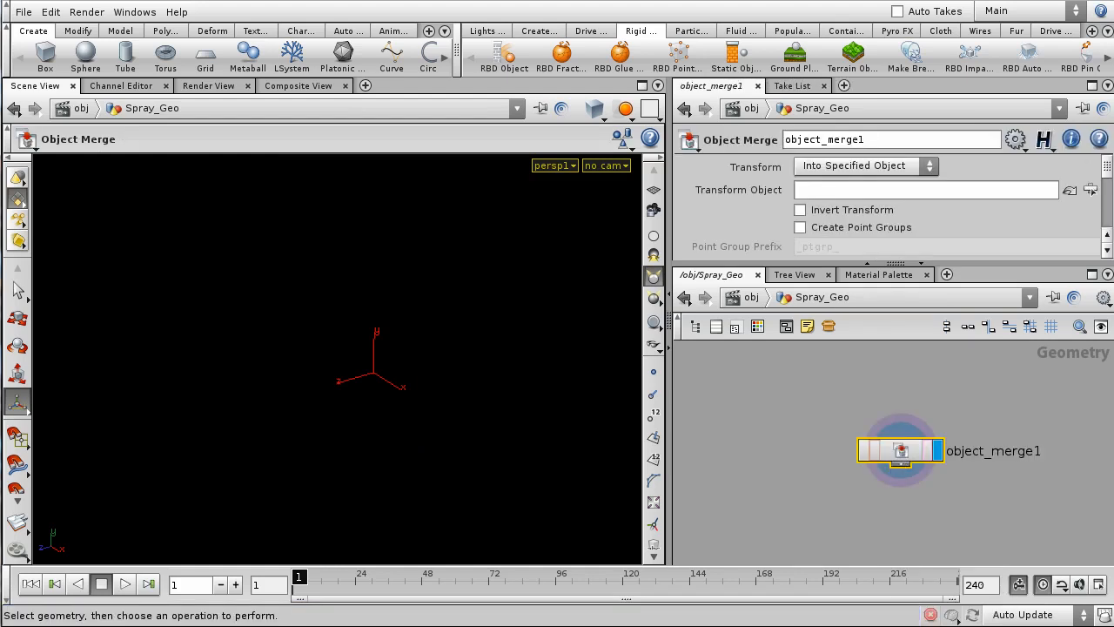
pyautogui.click(872, 166)
pyautogui.click(858, 198)
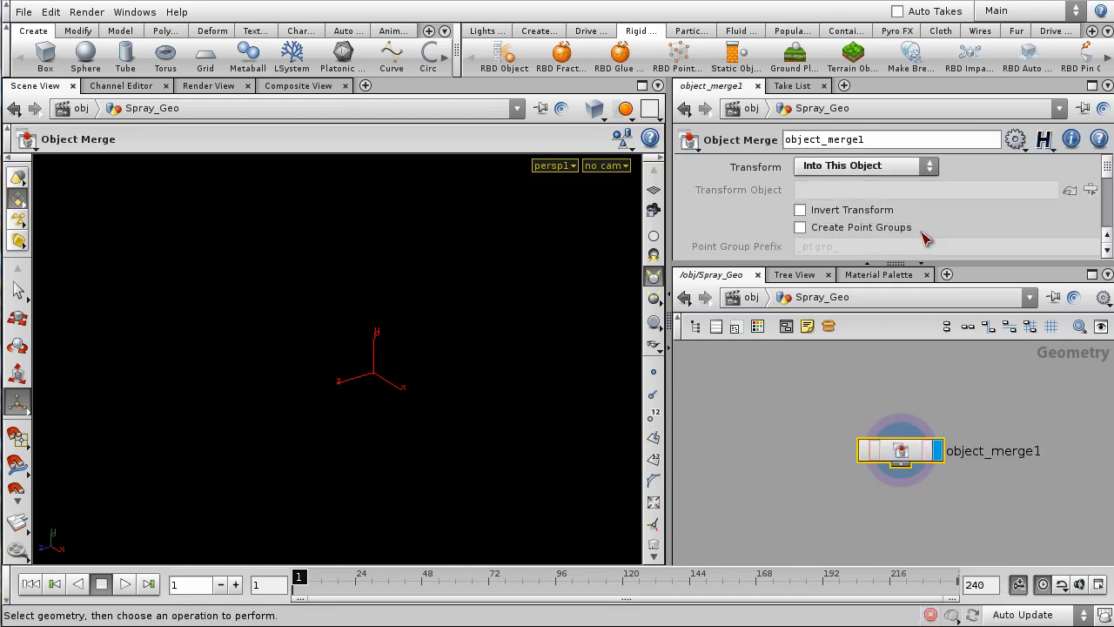
pyautogui.moveTo(918, 268)
pyautogui.mouseDown()
pyautogui.moveTo(915, 323)
pyautogui.moveTo(913, 275)
pyautogui.mouseUp()
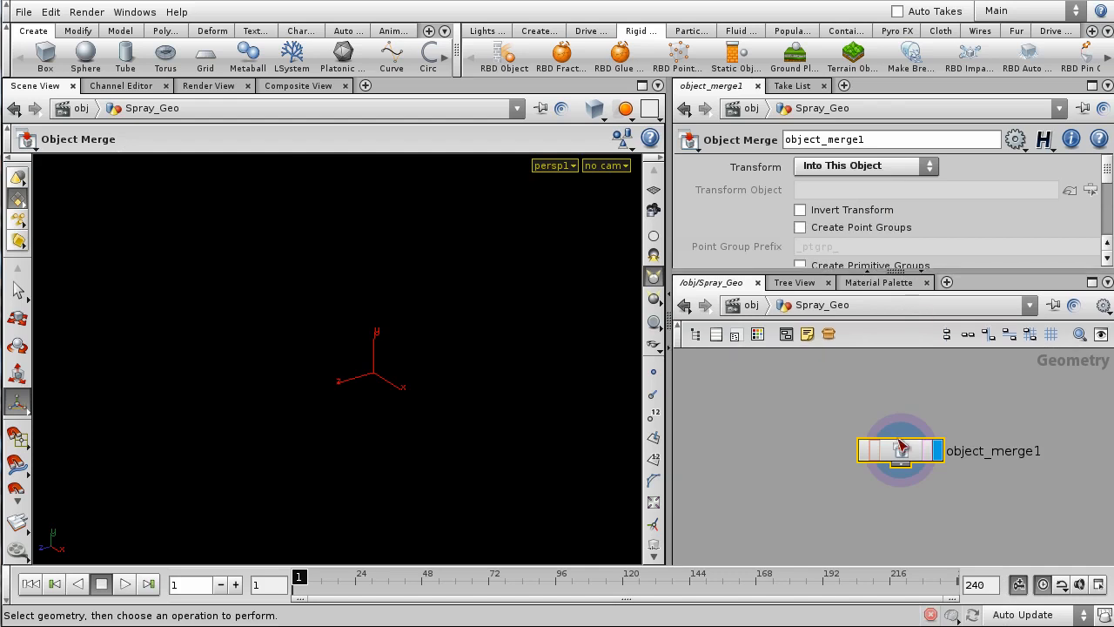
pyautogui.press('Delete')
# - Add a Dop Import node and set its DOP Network to SpraySim
pyautogui.press('Tab')
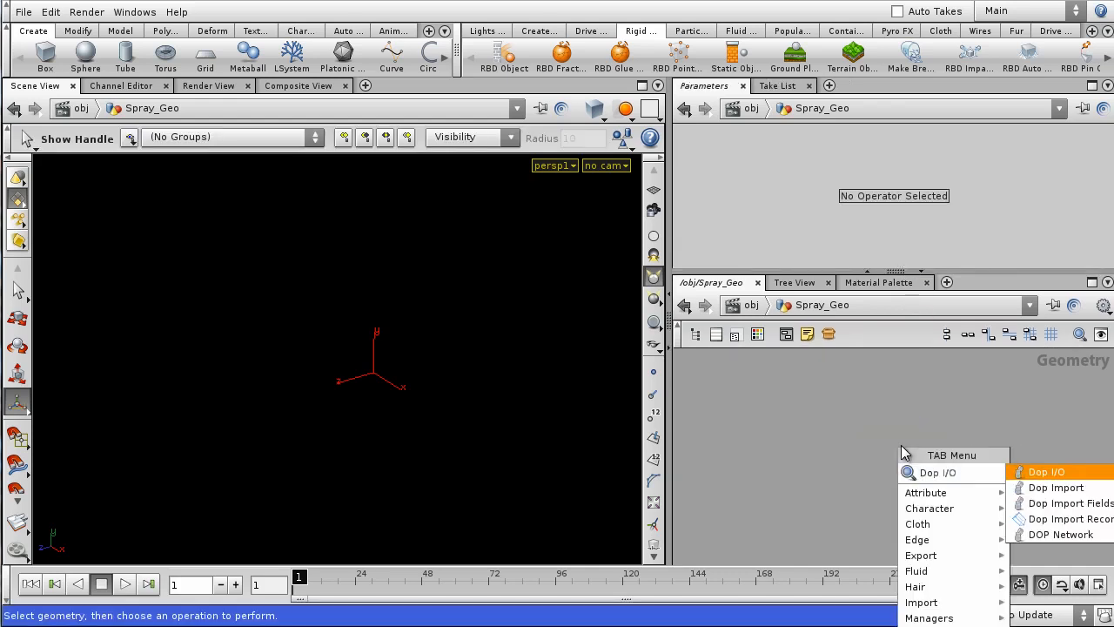
pyautogui.press('Down')
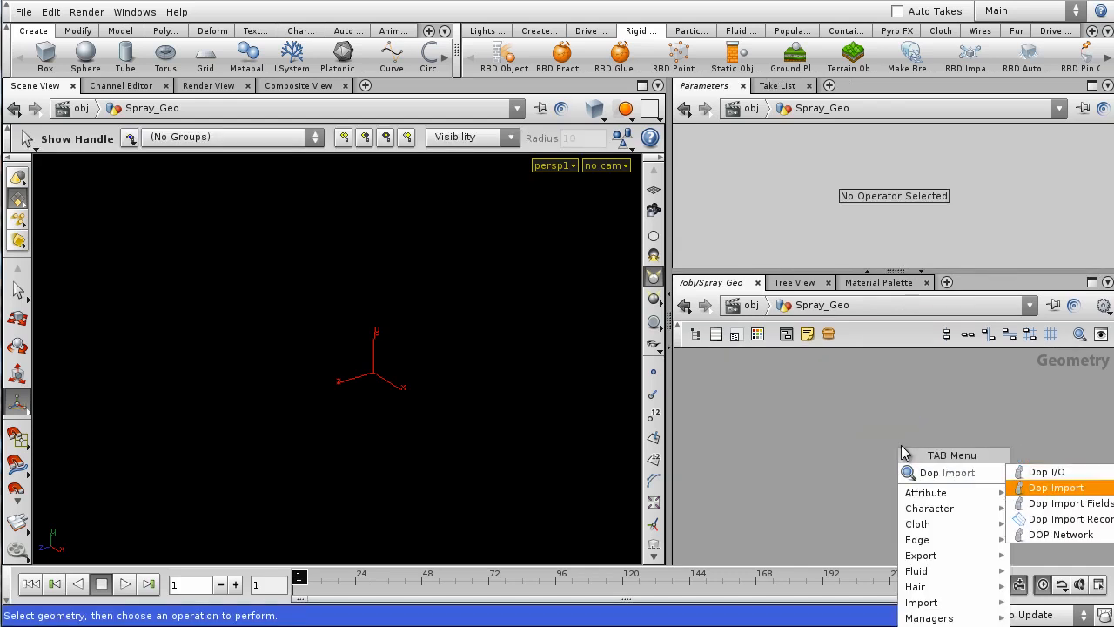
pyautogui.press('Return')
pyautogui.moveTo(896, 275); pyautogui.dragTo(896, 366)
pyautogui.click(1090, 167)
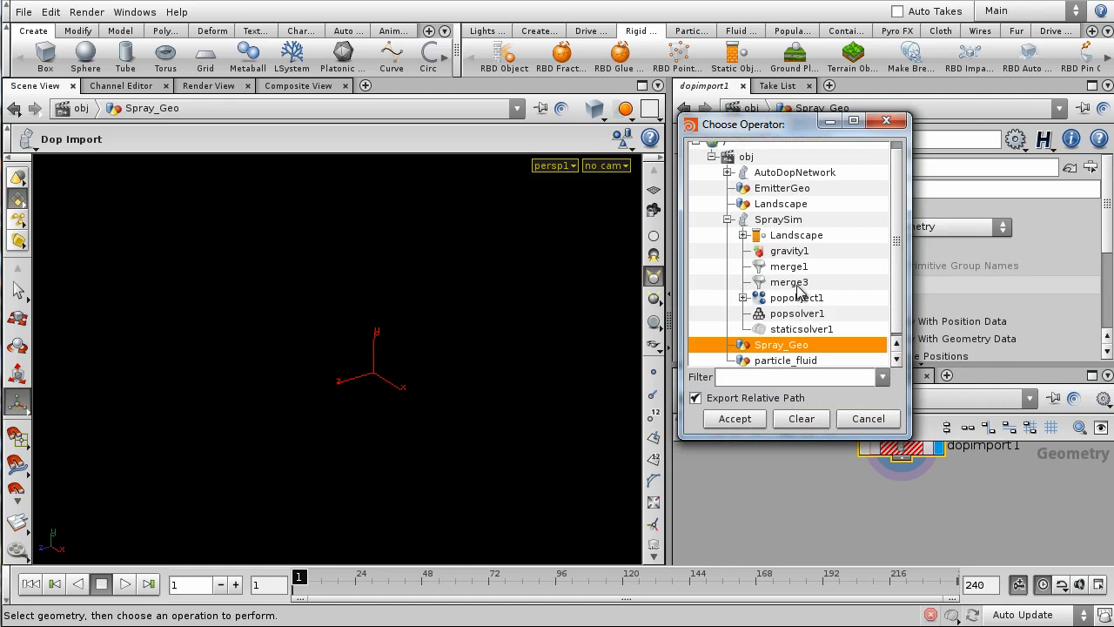
pyautogui.click(770, 221)
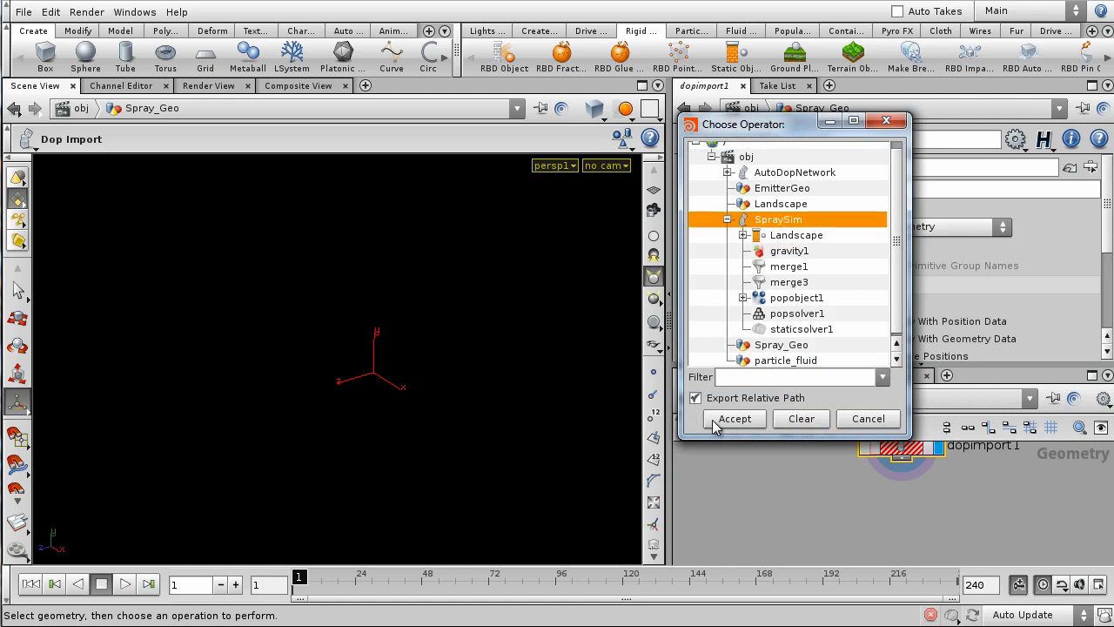
pyautogui.click(733, 418)
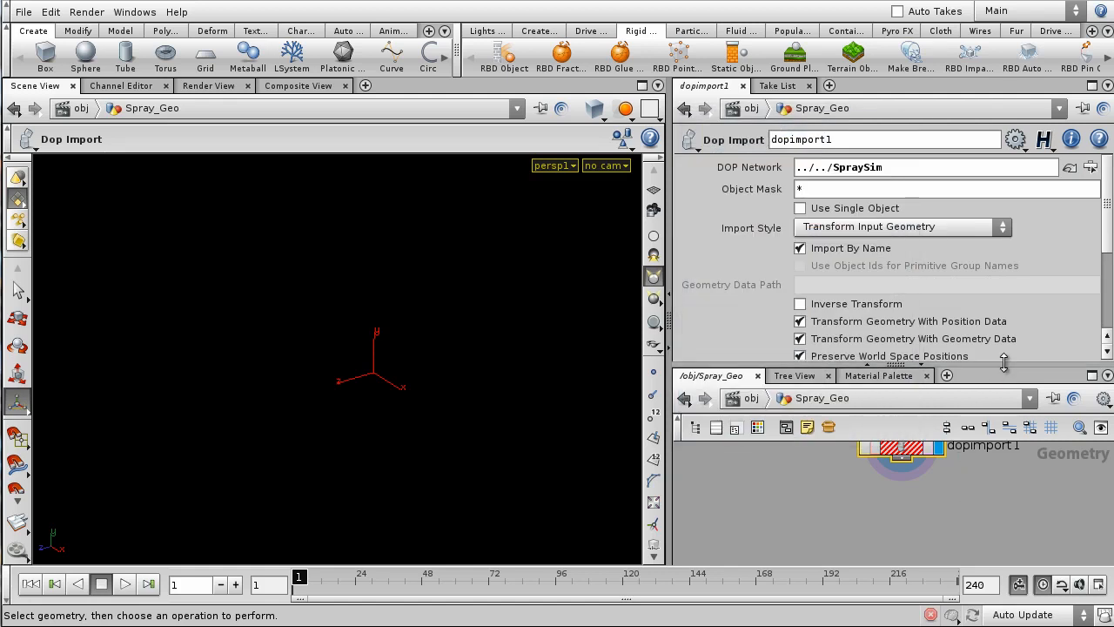
# - Set dopimport1's Import Style to Fetch Geometry from DOP Network
pyautogui.moveTo(1004, 334); pyautogui.dragTo(1002, 307)
pyautogui.moveTo(985, 445); pyautogui.dragTo(925, 496, button='middle')
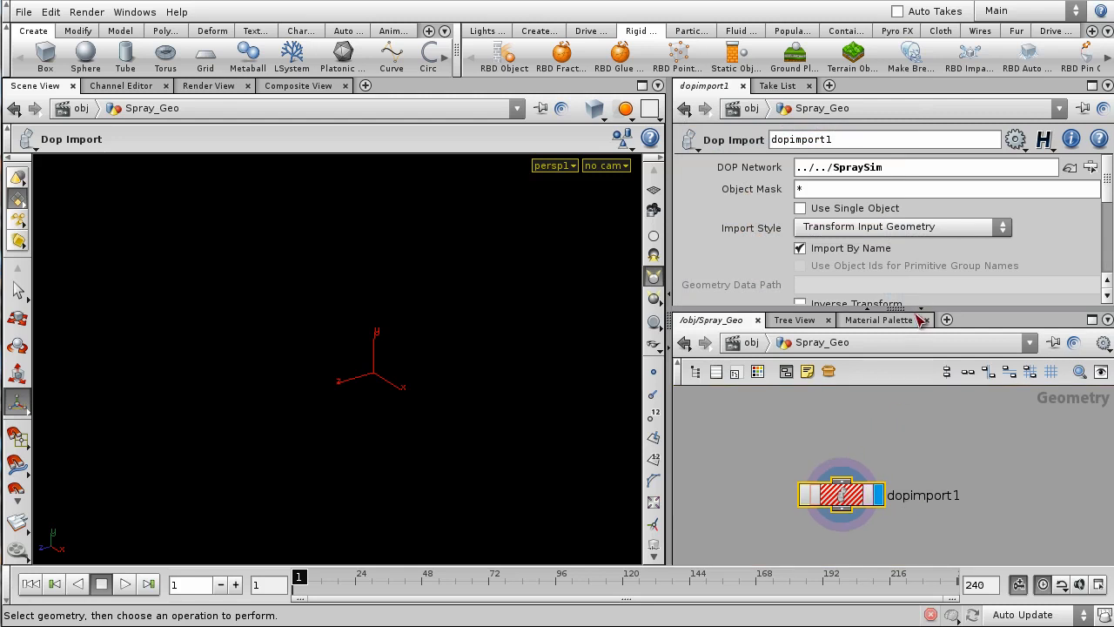
pyautogui.moveTo(918, 313); pyautogui.dragTo(918, 333)
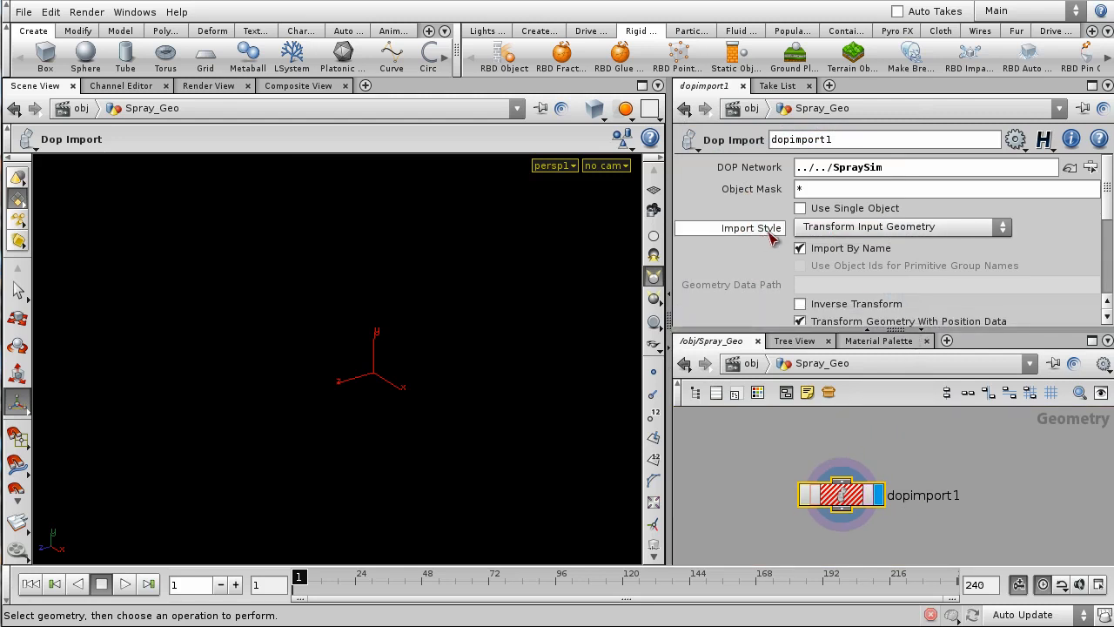
pyautogui.click(911, 233)
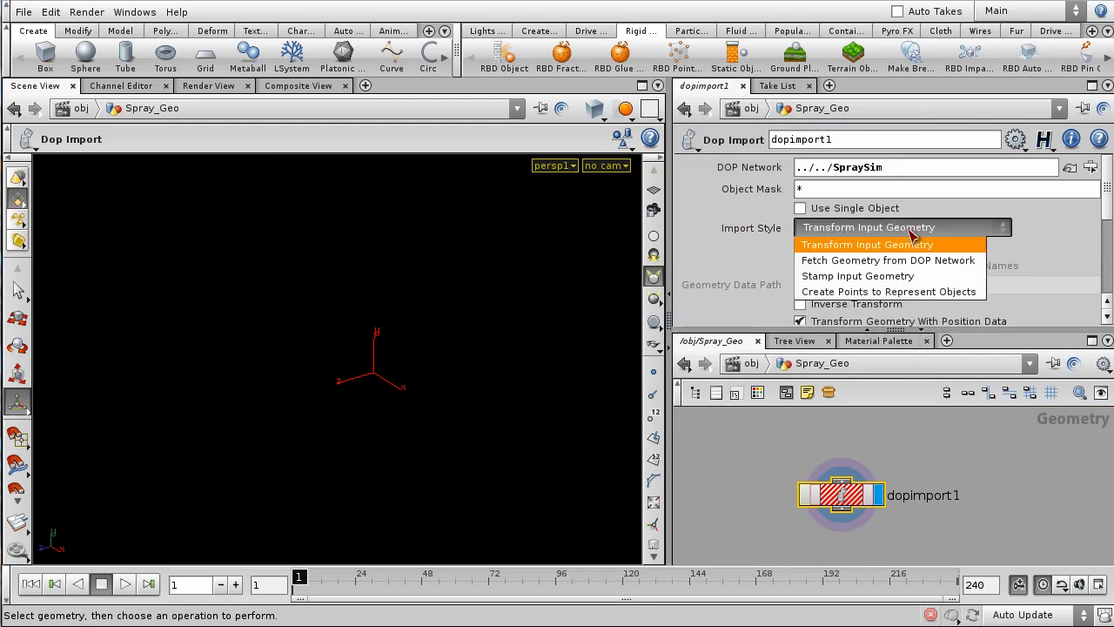
pyautogui.click(867, 261)
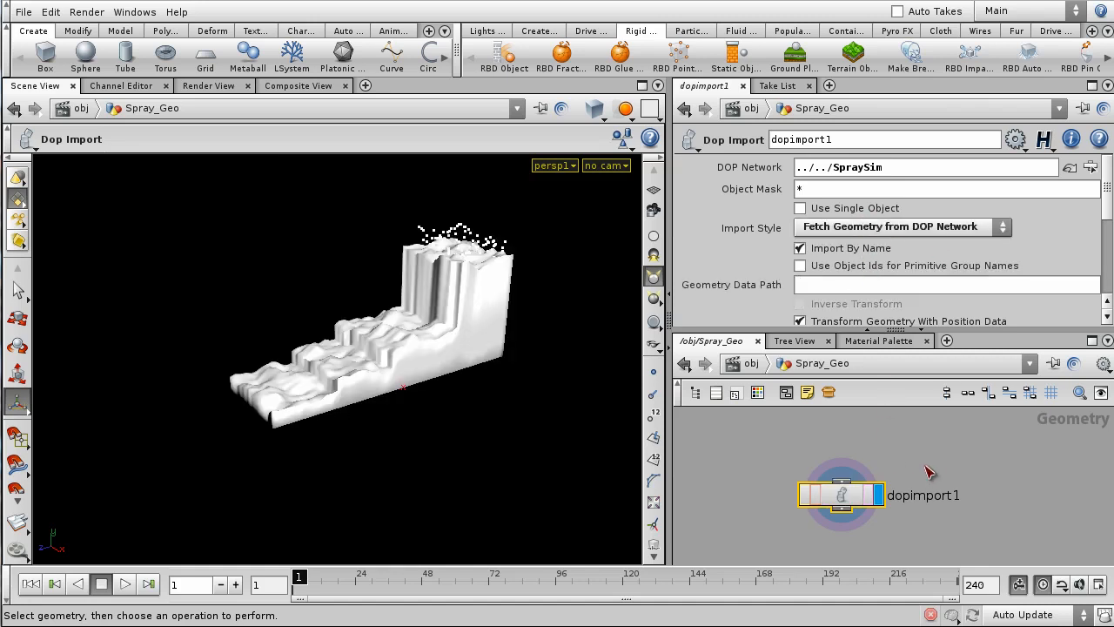
# - Advance to frame 103 and orbit close to see the spray over the terrain
pyautogui.keyDown('alt'); pyautogui.moveTo(535, 409); pyautogui.dragTo(437, 400); pyautogui.keyUp('alt')
pyautogui.keyDown('alt'); pyautogui.moveTo(469, 390); pyautogui.dragTo(348, 396, button='middle'); pyautogui.keyUp('alt')
pyautogui.moveTo(297, 576); pyautogui.dragTo(586, 603)
pyautogui.keyDown('alt'); pyautogui.moveTo(316, 458); pyautogui.dragTo(435, 477); pyautogui.keyUp('alt')
pyautogui.keyDown('alt'); pyautogui.moveTo(435, 477); pyautogui.dragTo(489, 316, button='right'); pyautogui.keyUp('alt')
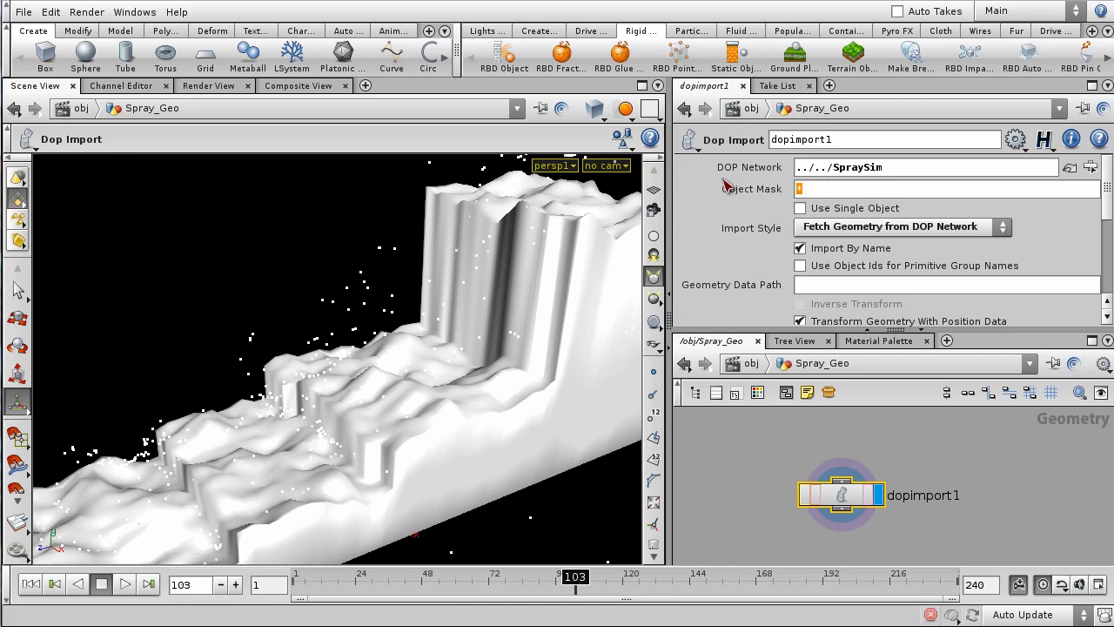
# - Check popobject1's name in SpraySim, then set dopimport1's Object Mask to popobject1
pyautogui.click(748, 363)
pyautogui.doubleClick(916, 421)
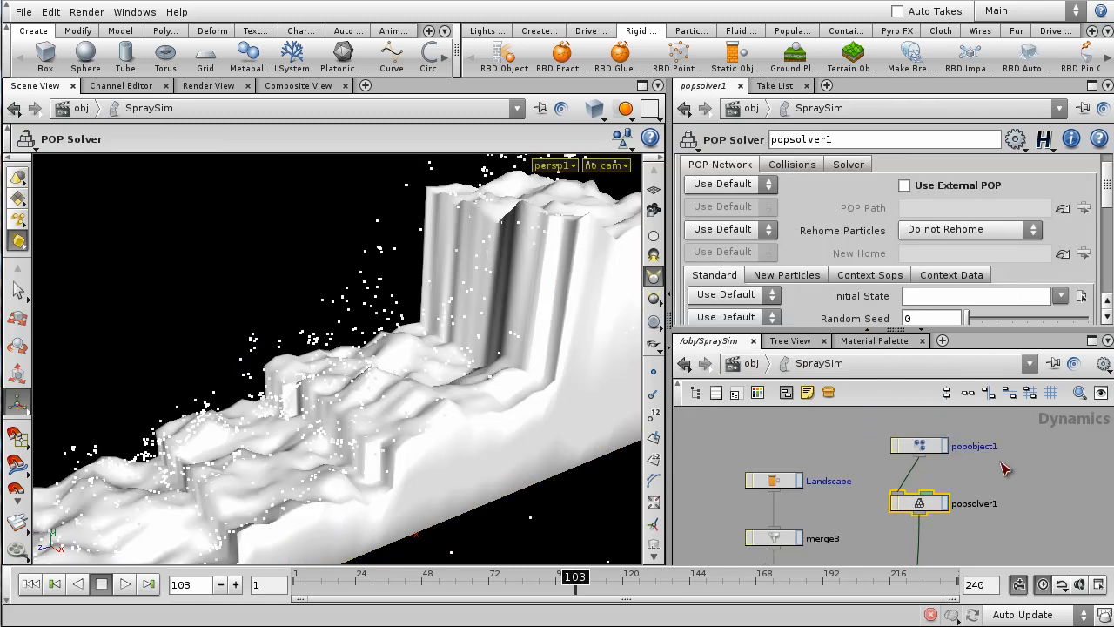
pyautogui.click(920, 455)
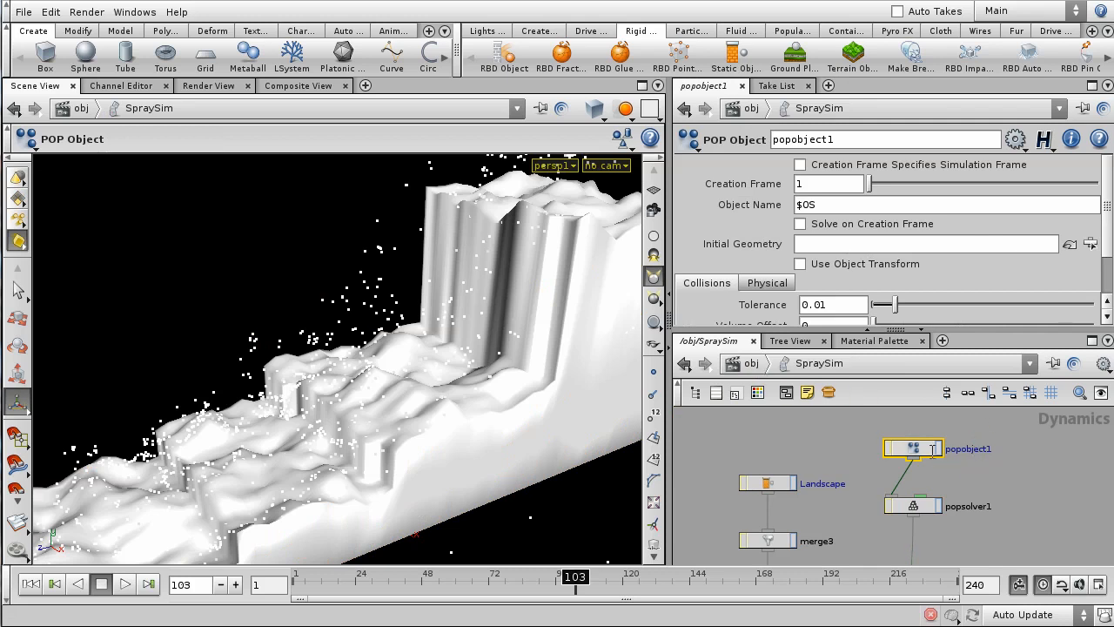
pyautogui.click(750, 362)
pyautogui.click(944, 479)
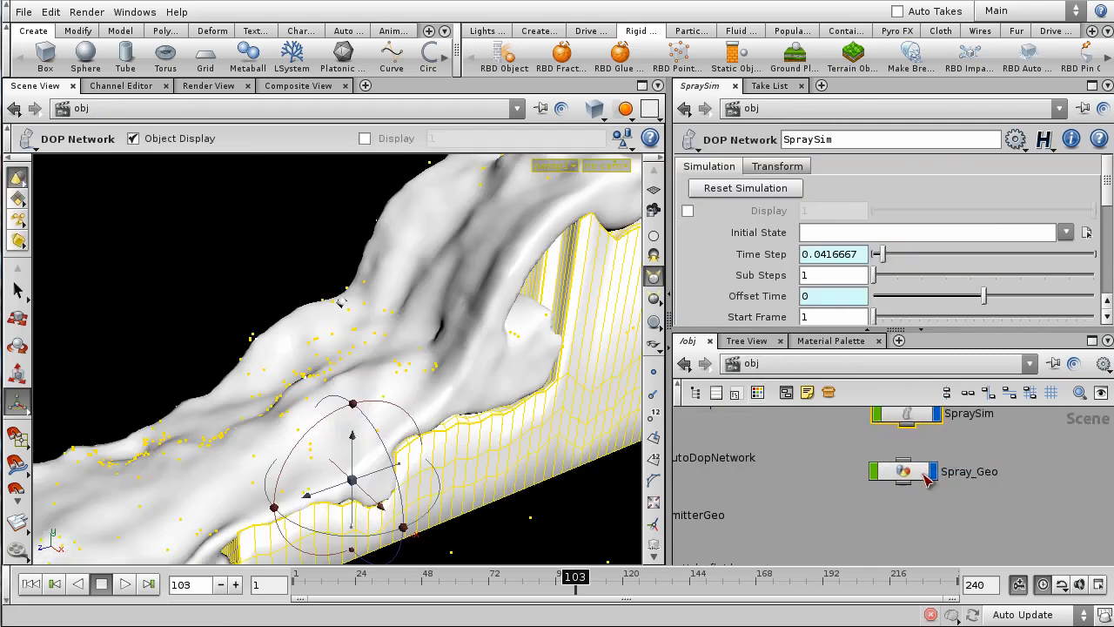
pyautogui.doubleClick(924, 479)
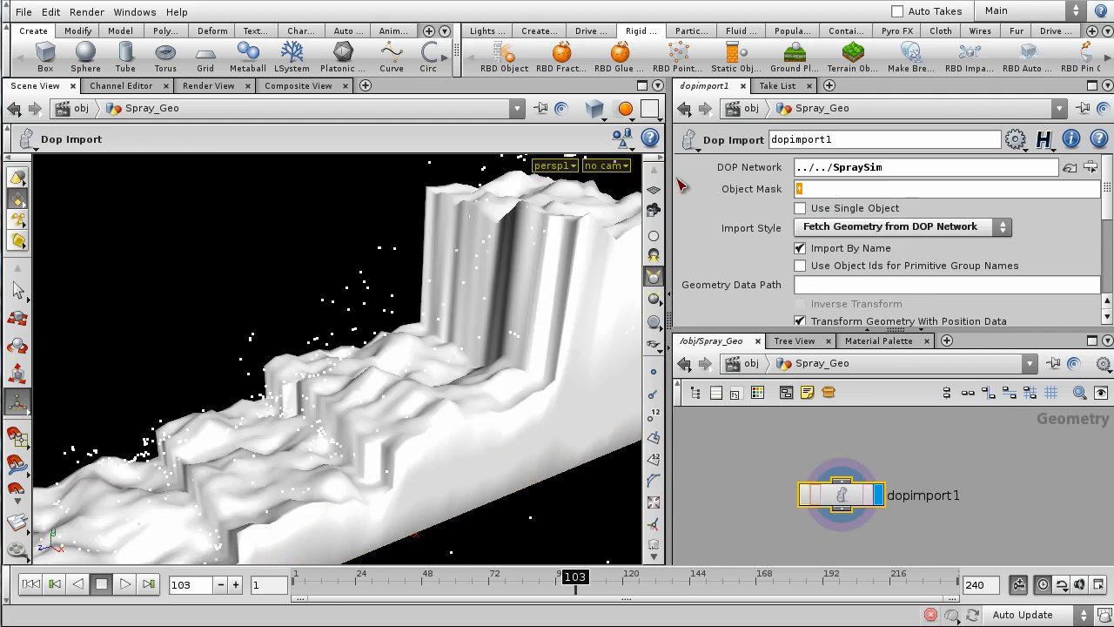
pyautogui.press('Return')
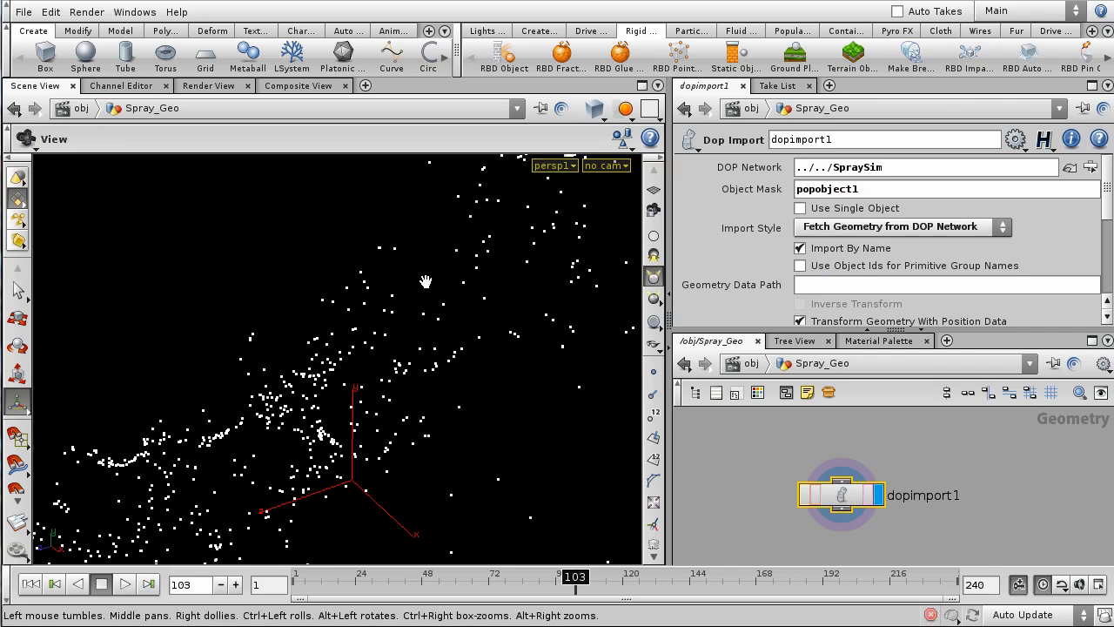
# - Scrub through the particles-only simulation and rewind to frame 1
pyautogui.keyDown('alt'); pyautogui.moveTo(426, 282); pyautogui.dragTo(403, 452, button='right'); pyautogui.keyUp('alt')
pyautogui.keyDown('alt'); pyautogui.moveTo(438, 398); pyautogui.dragTo(496, 482); pyautogui.keyUp('alt')
pyautogui.moveTo(531, 591); pyautogui.dragTo(296, 591)
pyautogui.moveTo(987, 551); pyautogui.dragTo(989, 464, button='middle')
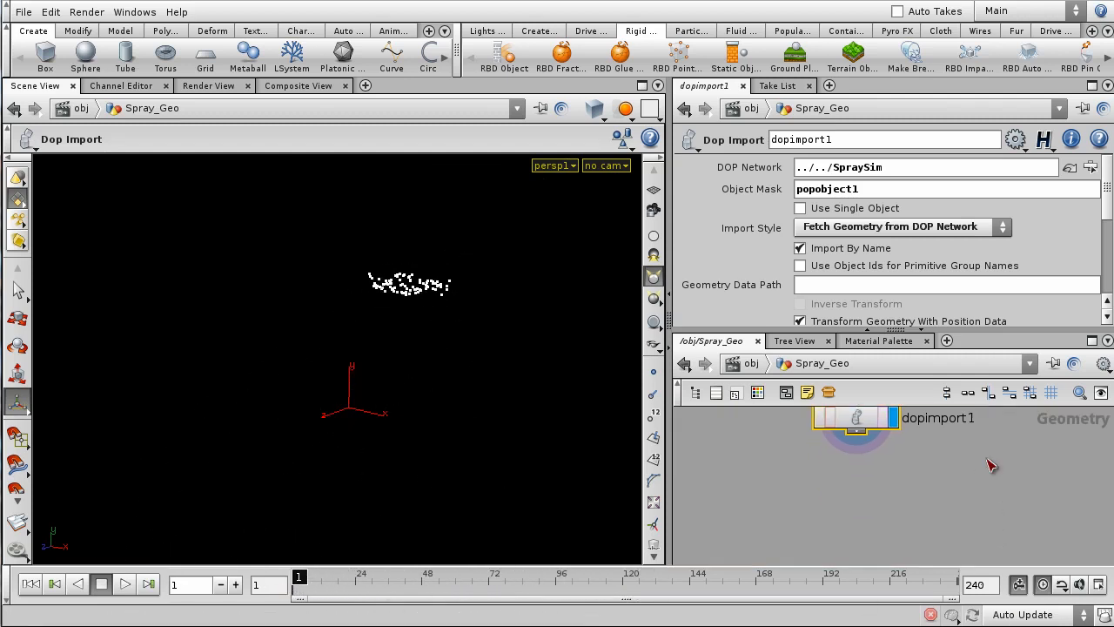
pyautogui.press('Tab')
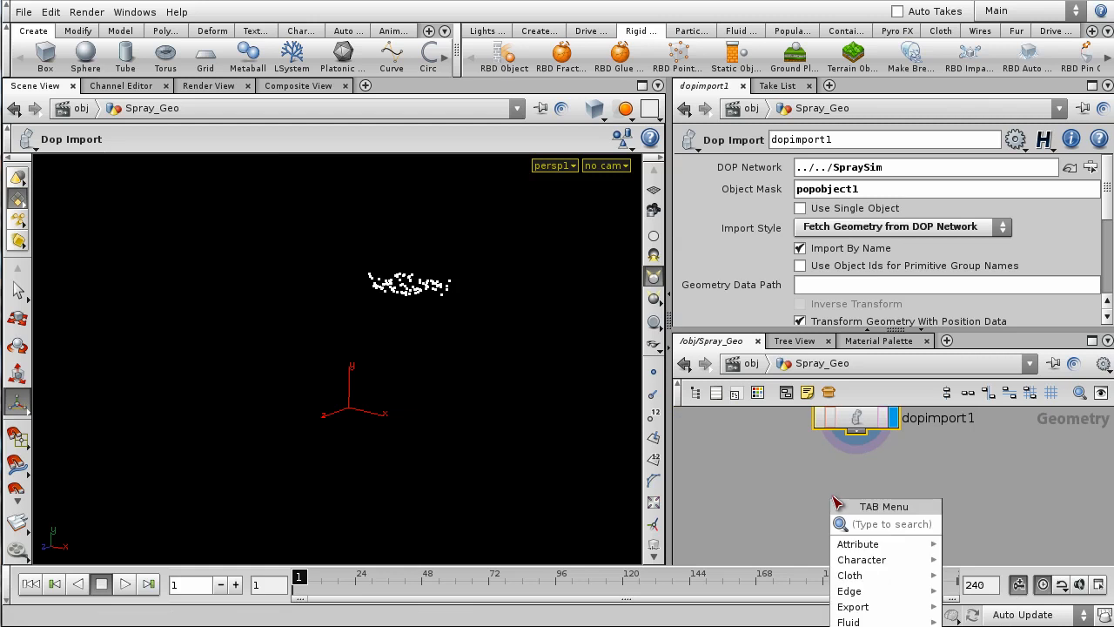
# - Add a Box node, box1, placed beside dopimport1
pyautogui.write('box')
pyautogui.press('Return')
pyautogui.click(833, 498)
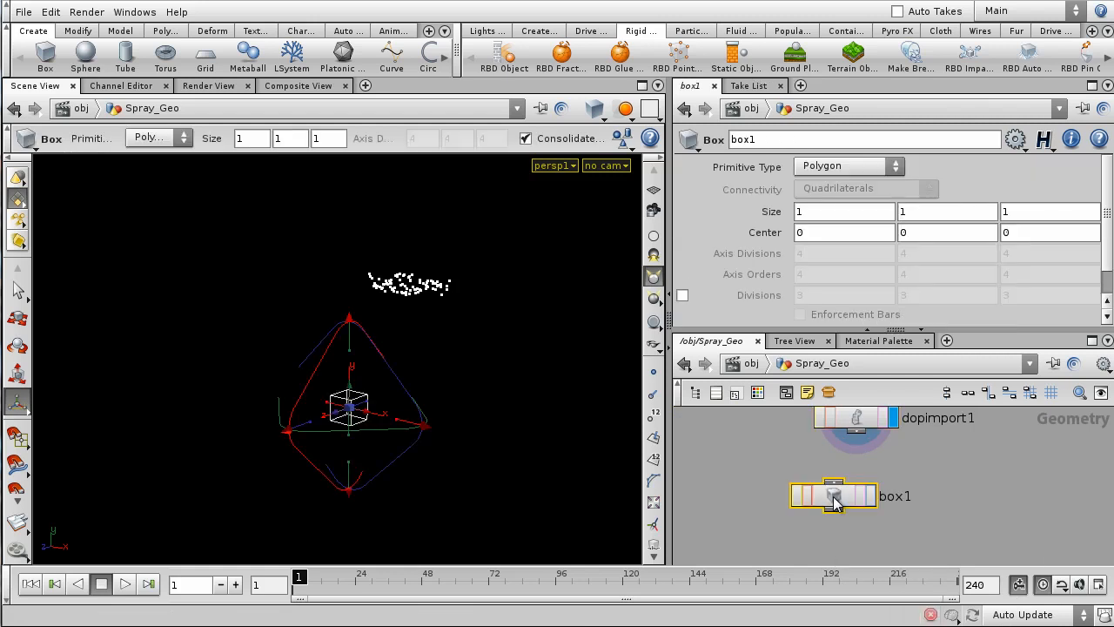
pyautogui.scroll(-3, 998, 503)
pyautogui.moveTo(998, 505); pyautogui.dragTo(914, 515, button='middle')
pyautogui.moveTo(805, 511); pyautogui.dragTo(831, 508)
pyautogui.moveTo(913, 518); pyautogui.dragTo(915, 519)
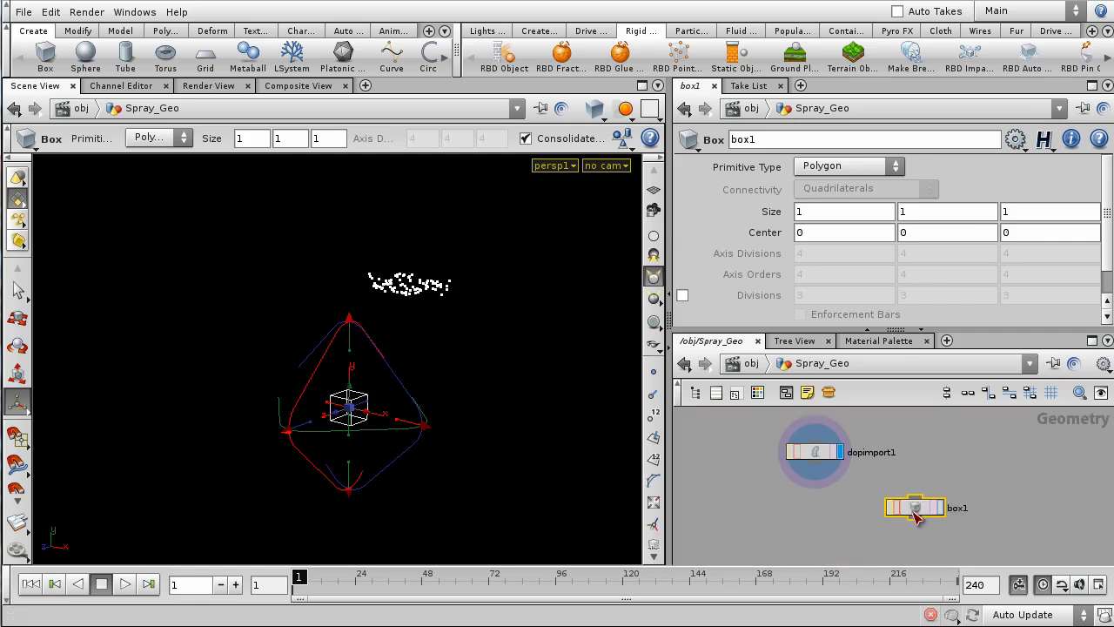
# - Ghost other objects, display box1 in wireframe top view, and widen and lengthen it
pyautogui.click(624, 110)
pyautogui.click(635, 148)
pyautogui.hotkey('space', '2')
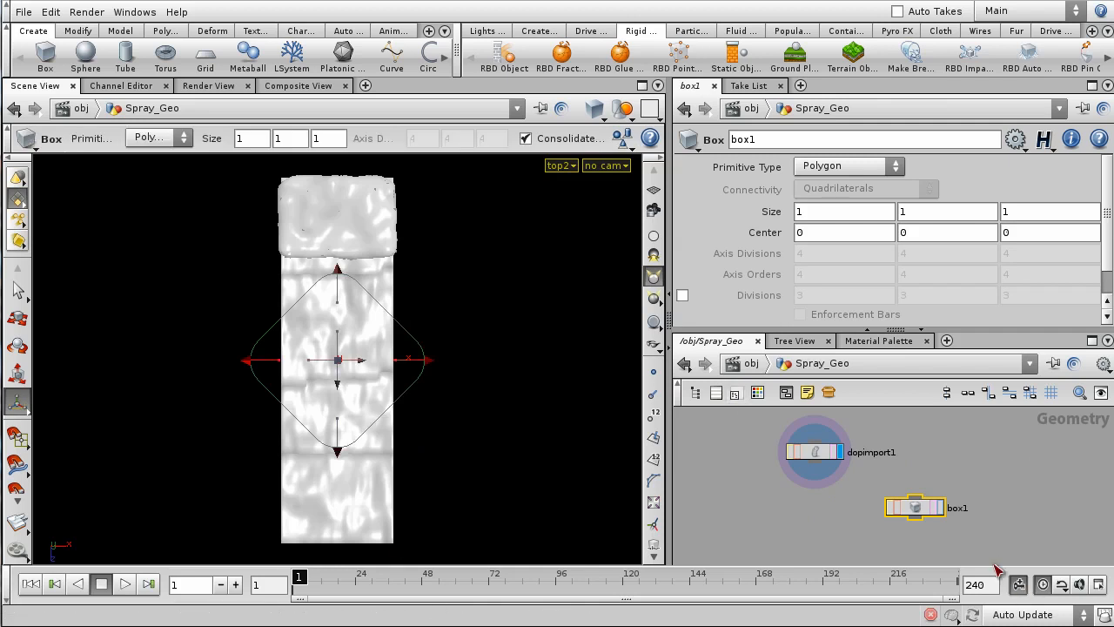
pyautogui.click(942, 509)
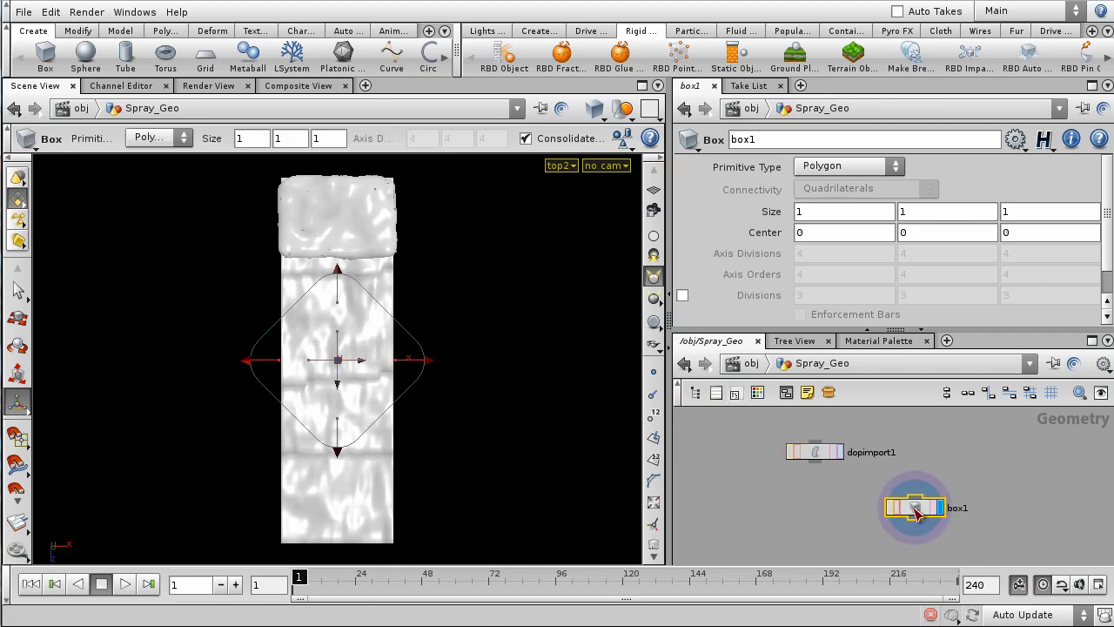
pyautogui.press('w')
pyautogui.moveTo(409, 366); pyautogui.dragTo(509, 363)
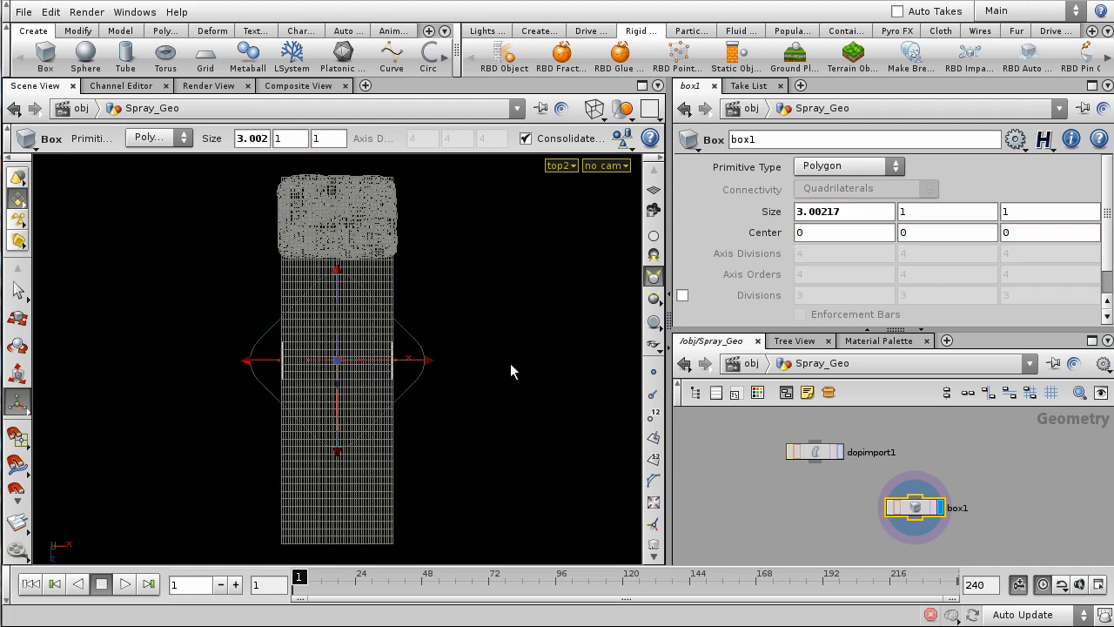
pyautogui.moveTo(337, 272); pyautogui.dragTo(365, 2)
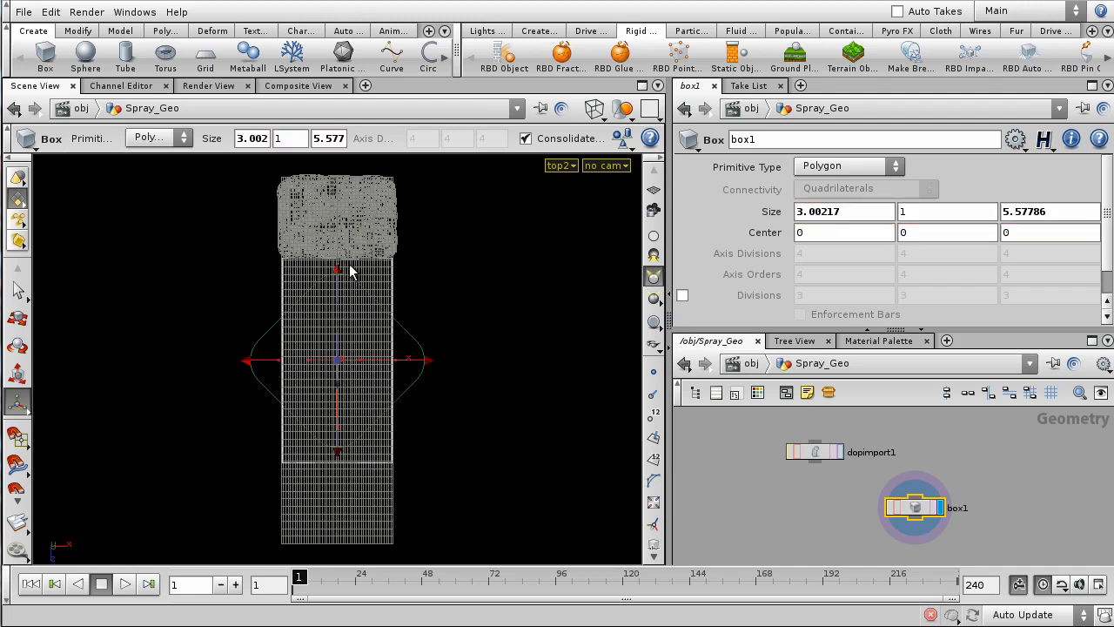
pyautogui.moveTo(338, 272); pyautogui.dragTo(358, 224)
# - In perspective view, make box1 tall enough for the waterfall, about 9.7 high
pyautogui.hotkey('space', '1')
pyautogui.moveTo(425, 338); pyautogui.dragTo(341, 180)
pyautogui.press('Return')
pyautogui.hotkey('ctrl', 'z')
pyautogui.moveTo(366, 302); pyautogui.dragTo(399, 347)
pyautogui.moveTo(341, 209); pyautogui.dragTo(324, 235)
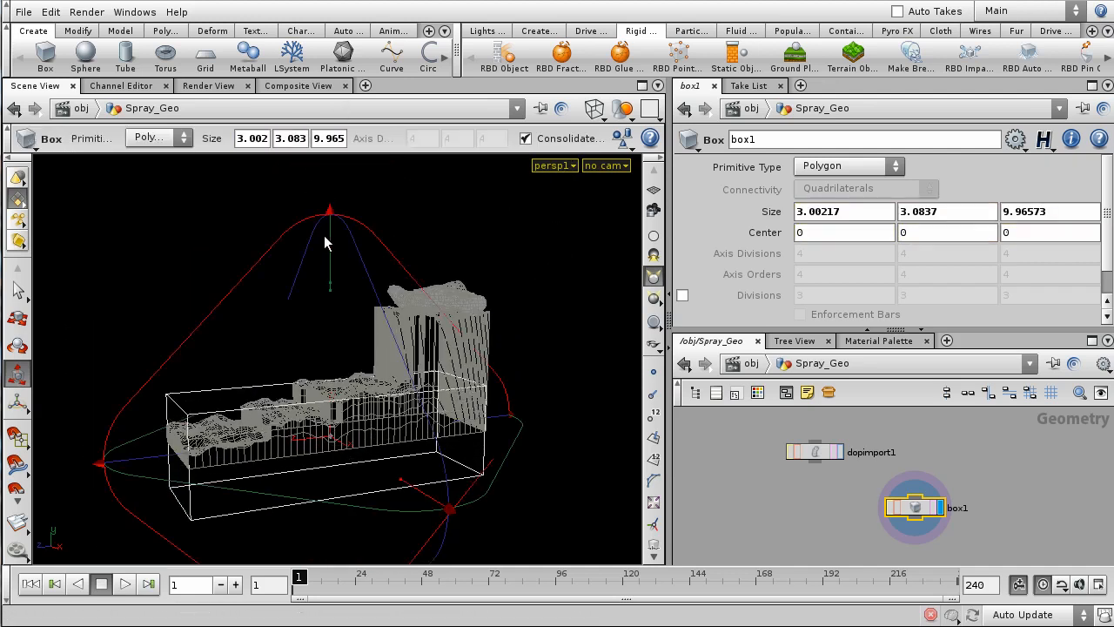
pyautogui.moveTo(330, 290); pyautogui.dragTo(329, 196)
# - Raise box1 so its centre sits at height 4.80341
pyautogui.press('t')
pyautogui.moveTo(329, 403); pyautogui.dragTo(354, 253)
pyautogui.keyDown('alt'); pyautogui.moveTo(490, 428); pyautogui.dragTo(522, 453); pyautogui.keyUp('alt')
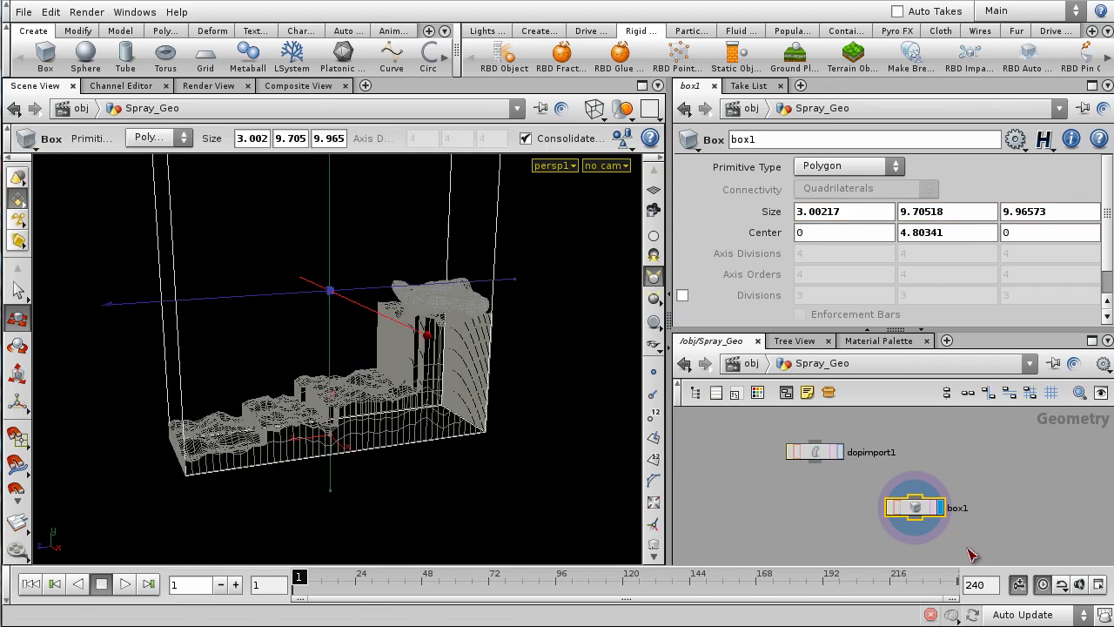
pyautogui.moveTo(816, 550); pyautogui.dragTo(841, 533, button='middle')
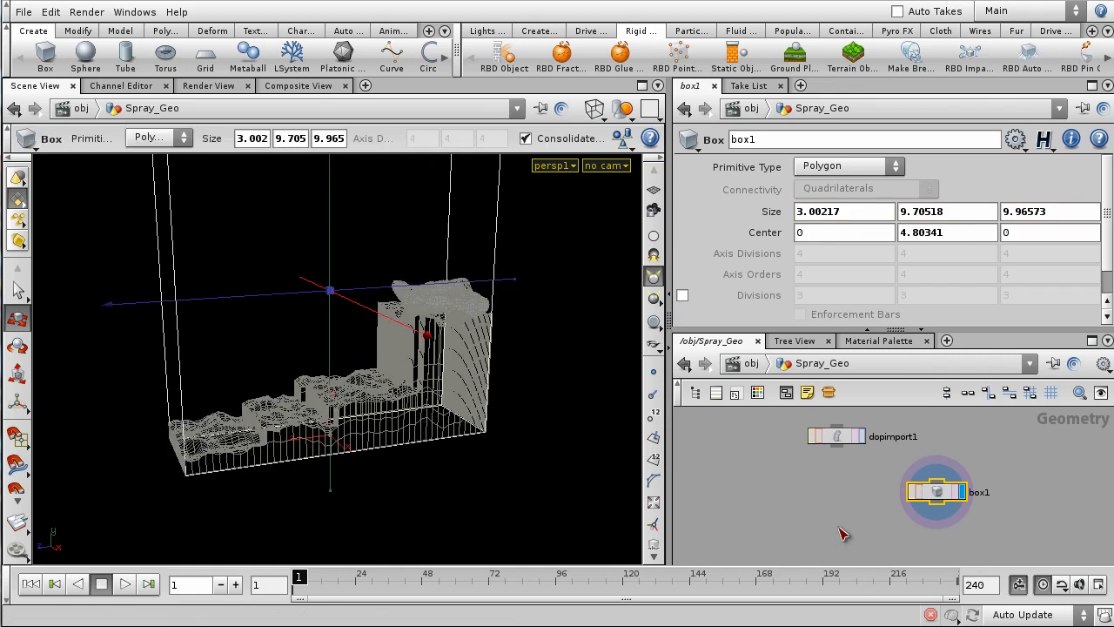
pyautogui.press('Tab')
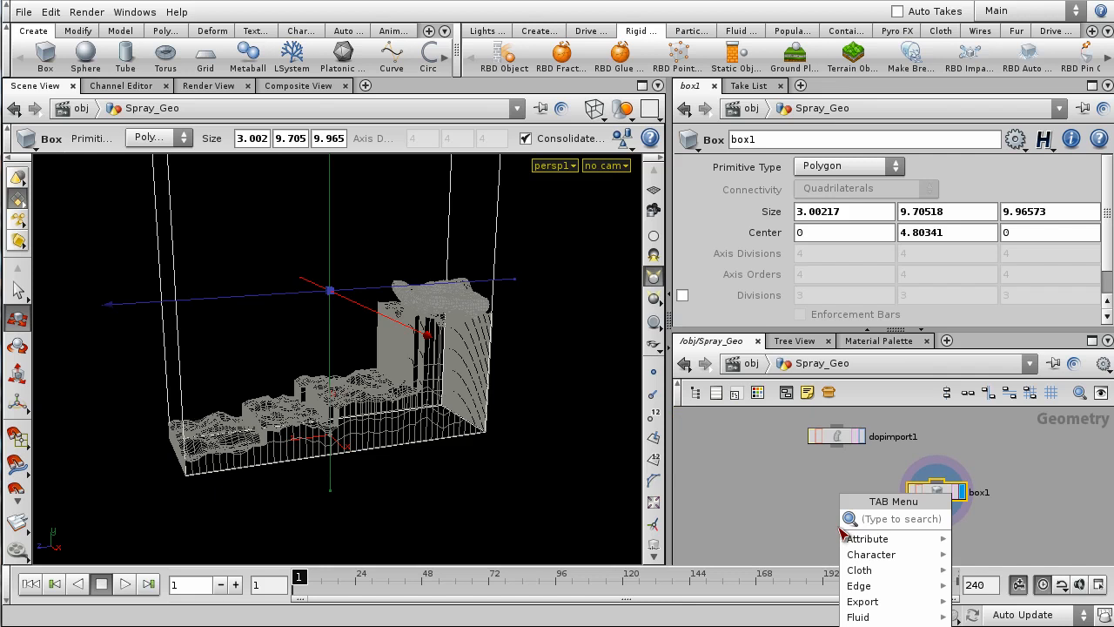
# - Add a Delete node, delete1, and wire dopimport1's output into it
pyautogui.press('Escape')
pyautogui.press('Tab')
pyautogui.write('delete')
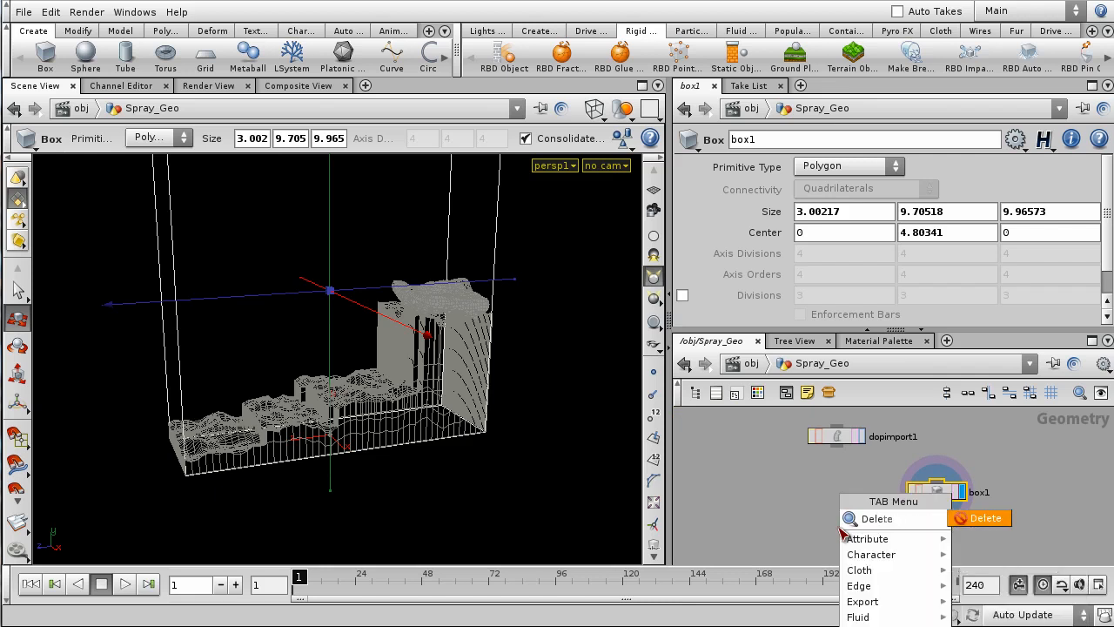
pyautogui.press('Return')
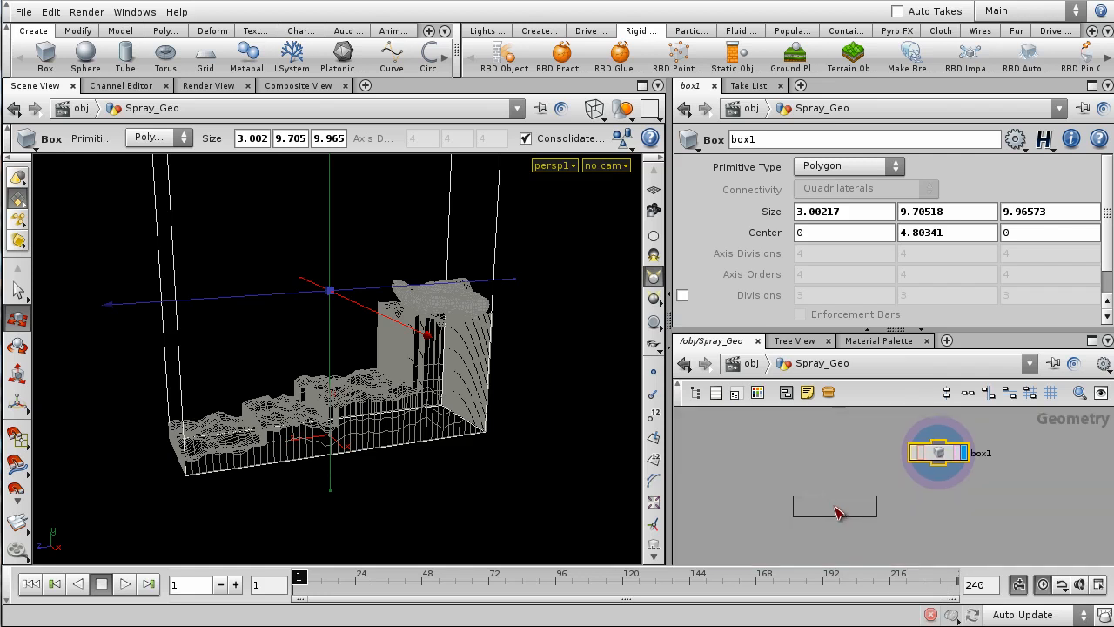
pyautogui.click(839, 522)
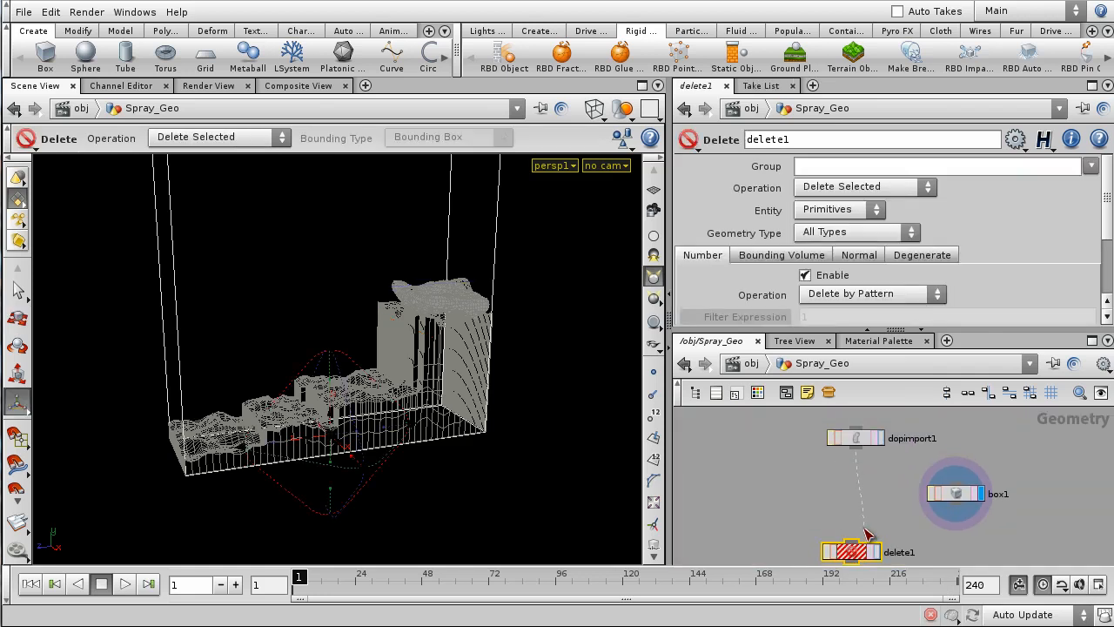
pyautogui.click(853, 538)
pyautogui.moveTo(870, 561); pyautogui.dragTo(838, 521, button='middle')
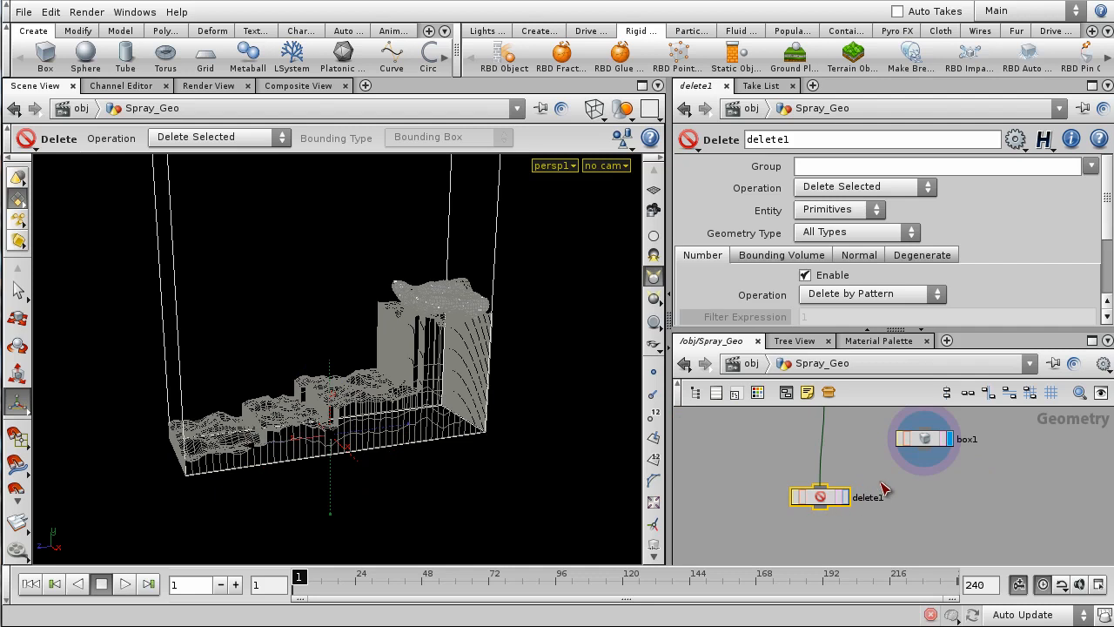
# - Enlarge the network editor and arrange box1 and delete1 neatly
pyautogui.moveTo(881, 487); pyautogui.dragTo(889, 512, button='middle')
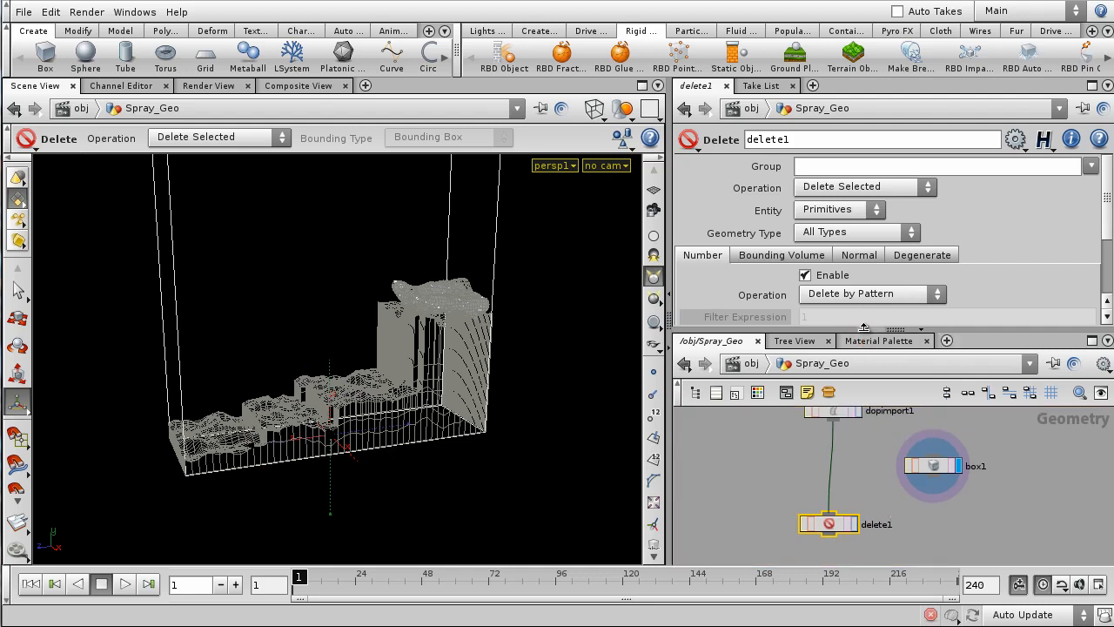
pyautogui.moveTo(863, 328); pyautogui.dragTo(864, 254)
pyautogui.moveTo(874, 480); pyautogui.dragTo(791, 465, button='middle')
pyautogui.moveTo(865, 469); pyautogui.dragTo(930, 468)
pyautogui.moveTo(794, 553); pyautogui.dragTo(838, 520, button='middle')
pyautogui.moveTo(825, 493); pyautogui.dragTo(844, 504)
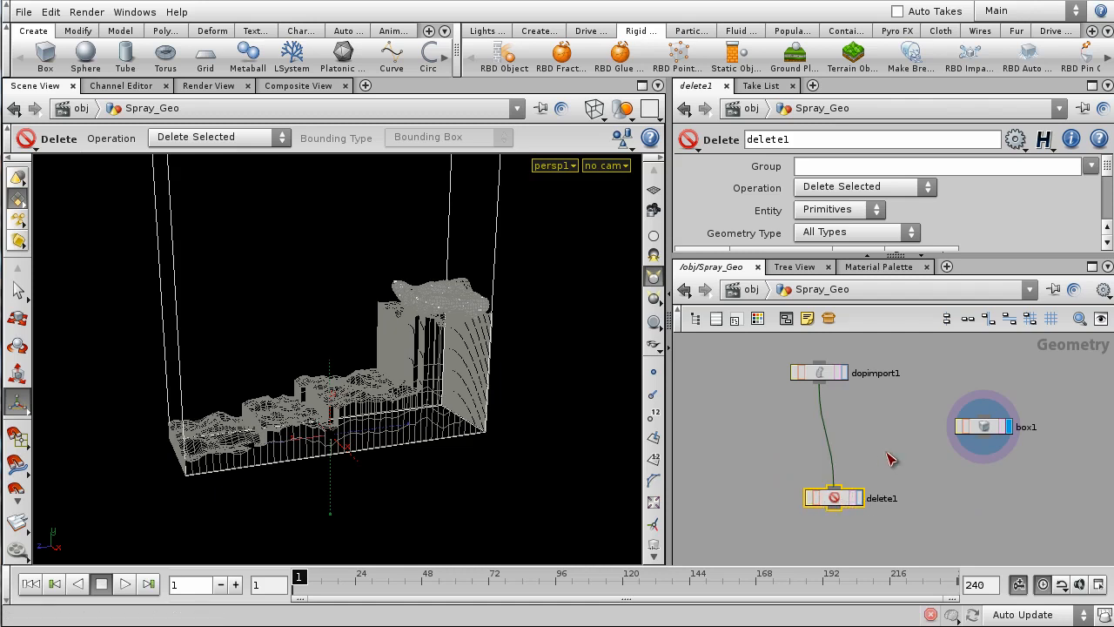
# - Insert a Group node (group1) between dopimport1 and delete1, with box1 wired into its second input
pyautogui.moveTo(853, 438); pyautogui.dragTo(847, 452, button='middle')
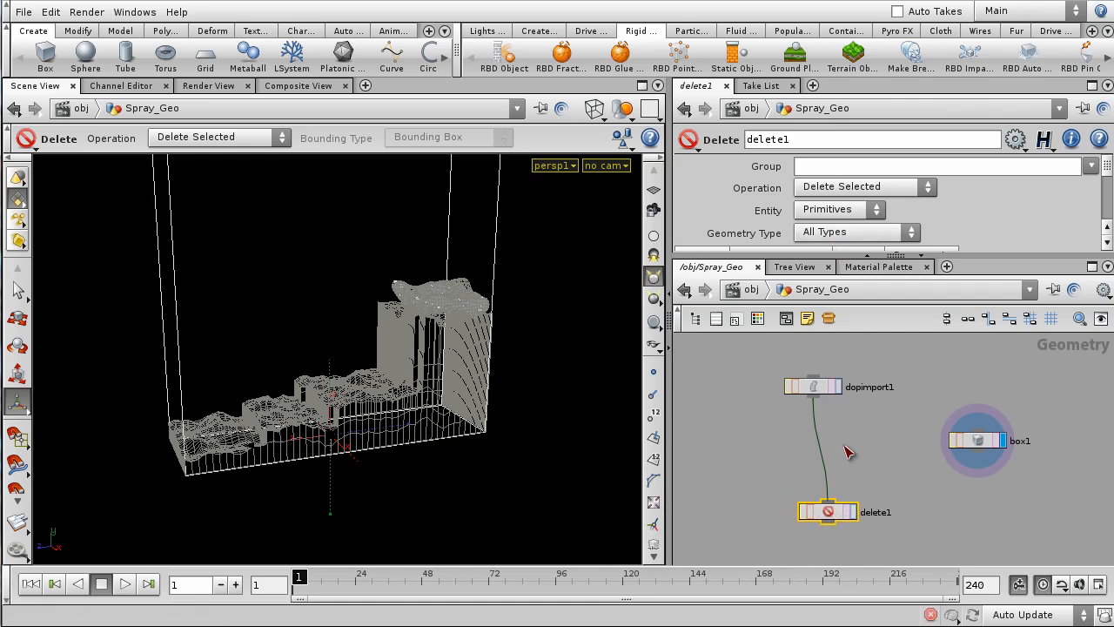
pyautogui.press('Tab')
pyautogui.write('grid')
pyautogui.press('Return')
pyautogui.click(831, 454)
pyautogui.moveTo(983, 450); pyautogui.dragTo(981, 423)
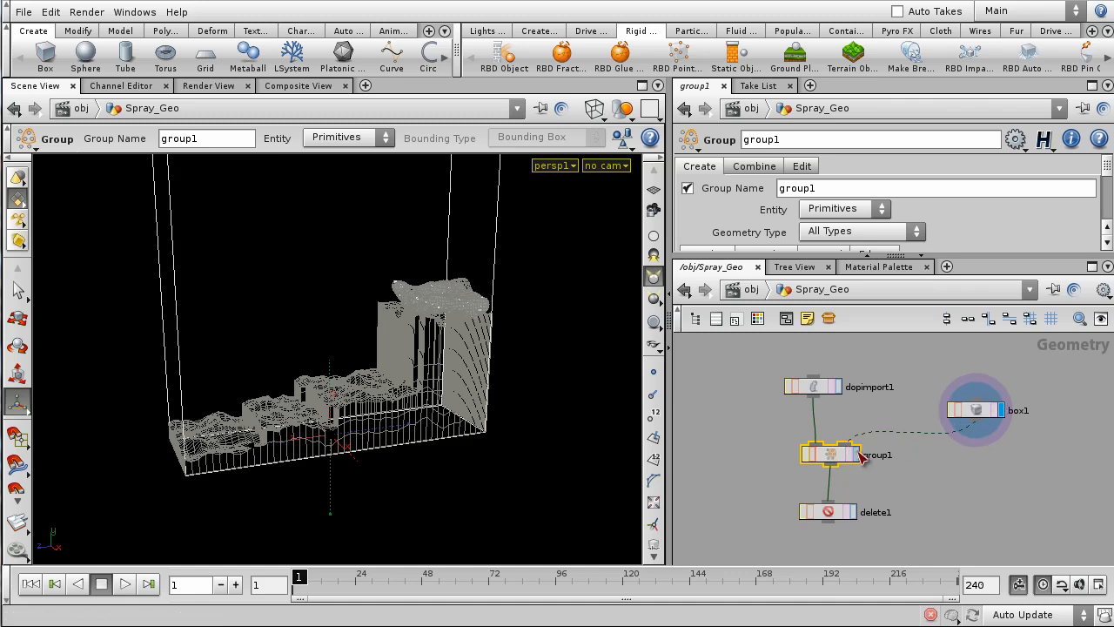
pyautogui.click(858, 450)
# - Set group1 to group Points using Bounding Object (points only) as the bounding type
pyautogui.moveTo(846, 257); pyautogui.dragTo(846, 358)
pyautogui.click(839, 215)
pyautogui.click(840, 241)
pyautogui.scroll(-1, 935, 259)
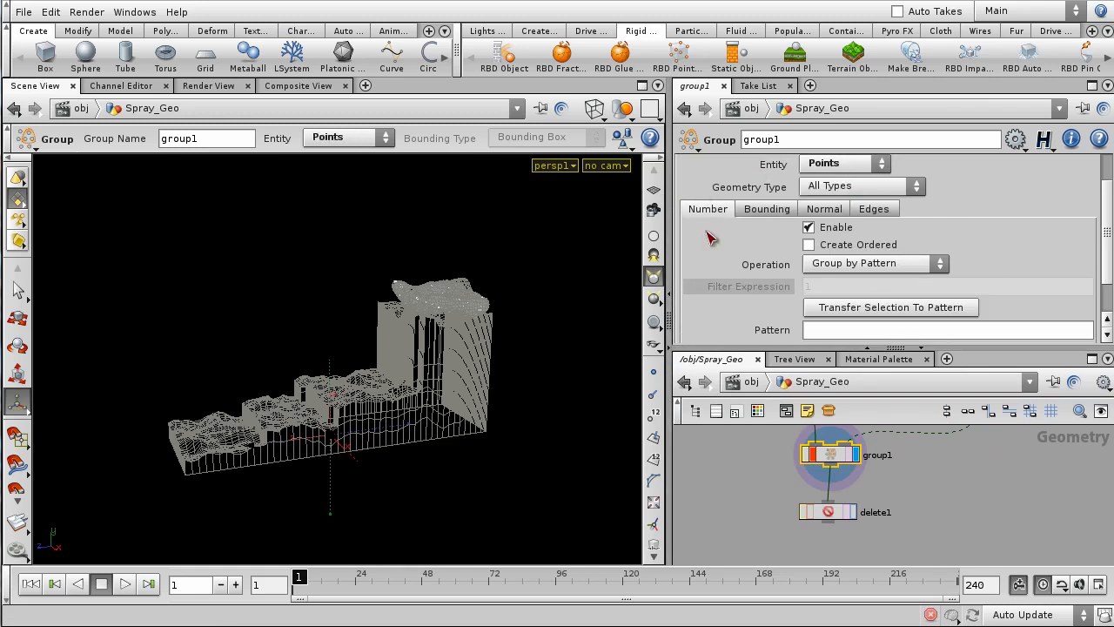
pyautogui.click(768, 209)
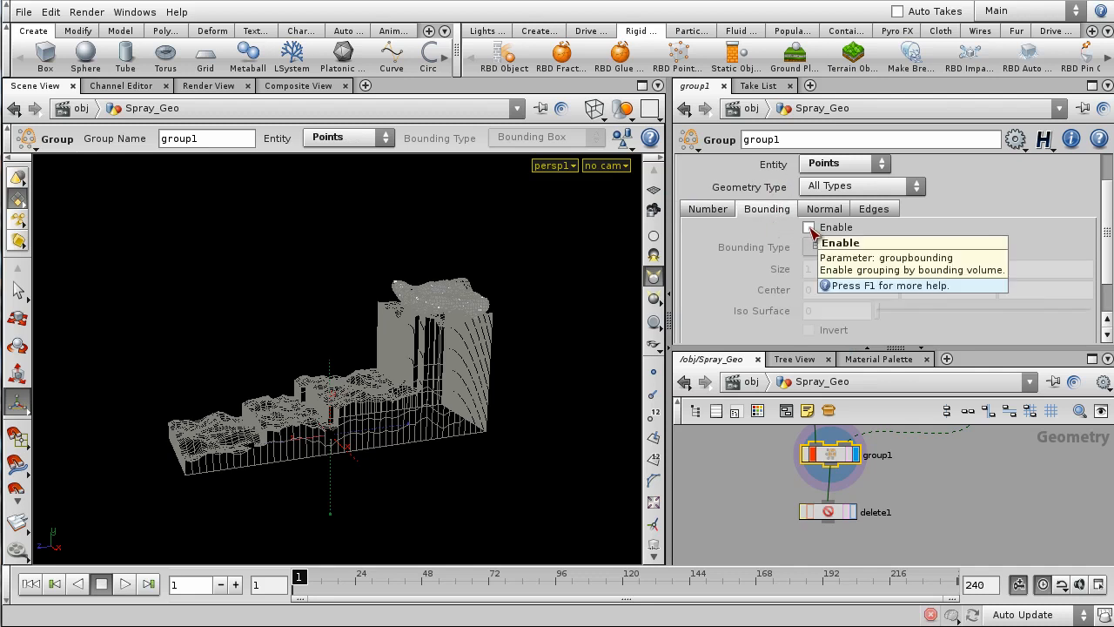
pyautogui.click(808, 228)
pyautogui.click(886, 248)
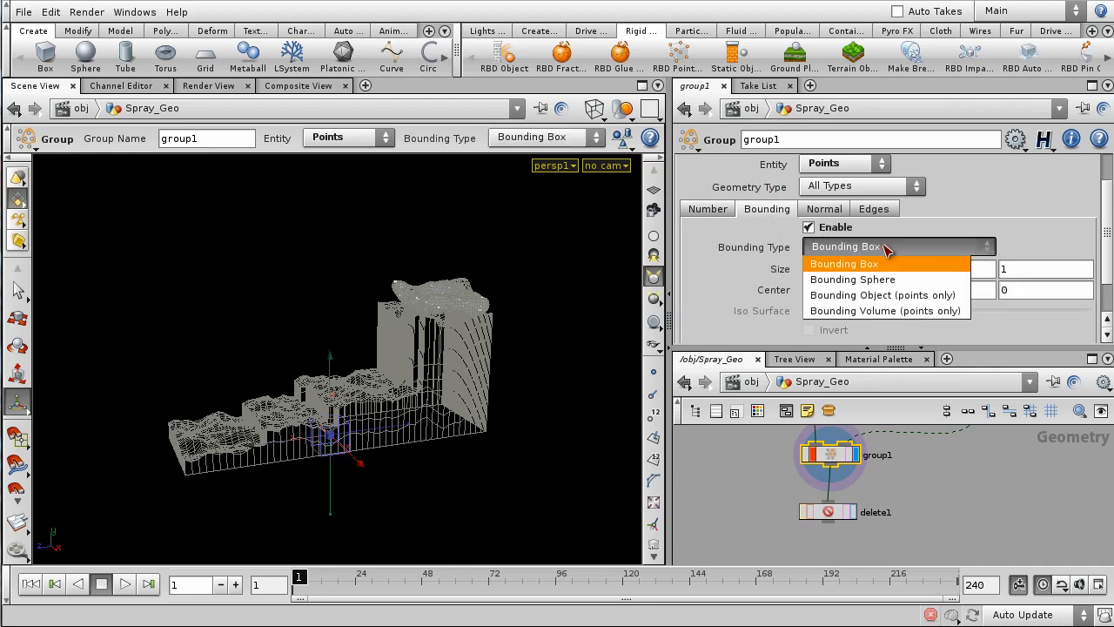
pyautogui.click(870, 296)
# - Move to a later frame and orbit the waterfall to inspect the spray points grouped inside box1
pyautogui.press('h')
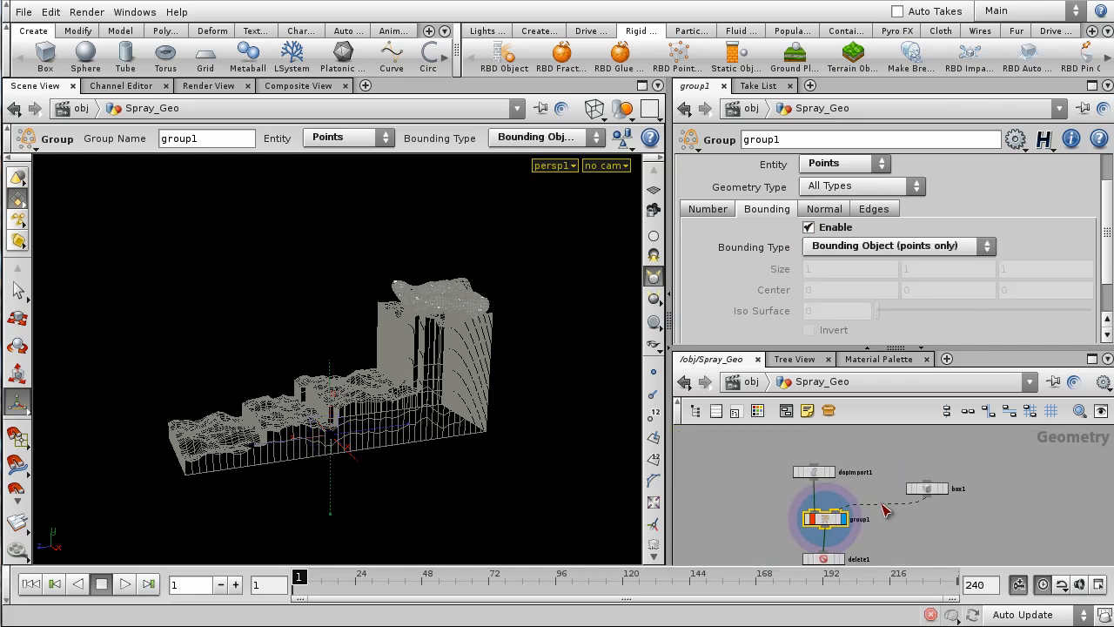
pyautogui.scroll(2, 836, 519)
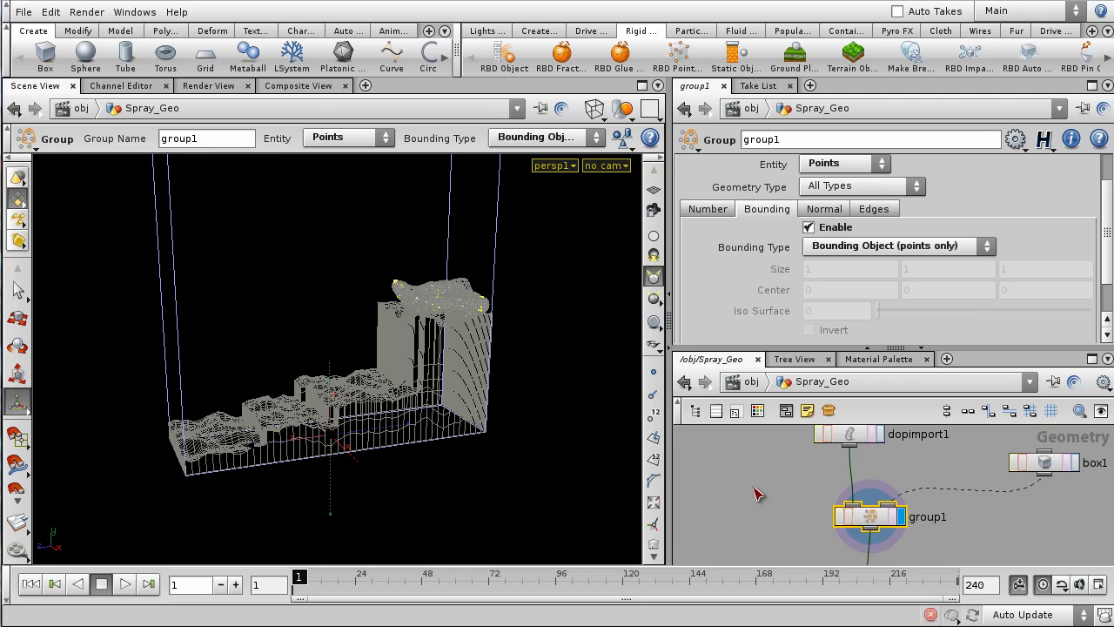
pyautogui.scroll(-1, 957, 516)
pyautogui.moveTo(967, 548); pyautogui.dragTo(949, 511, button='middle')
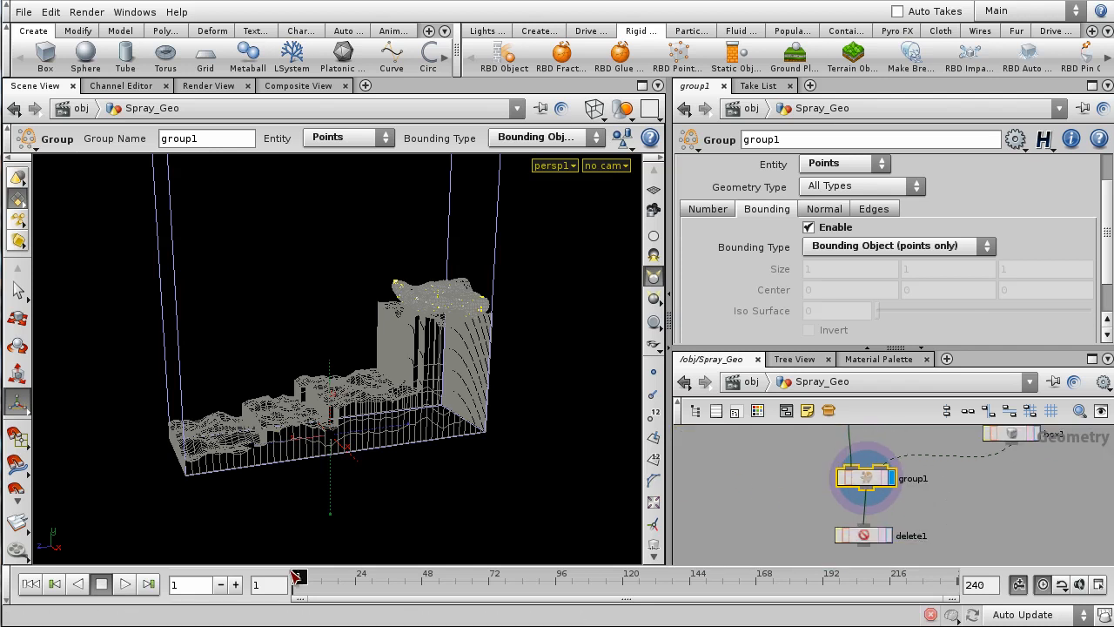
pyautogui.moveTo(299, 580); pyautogui.dragTo(408, 580)
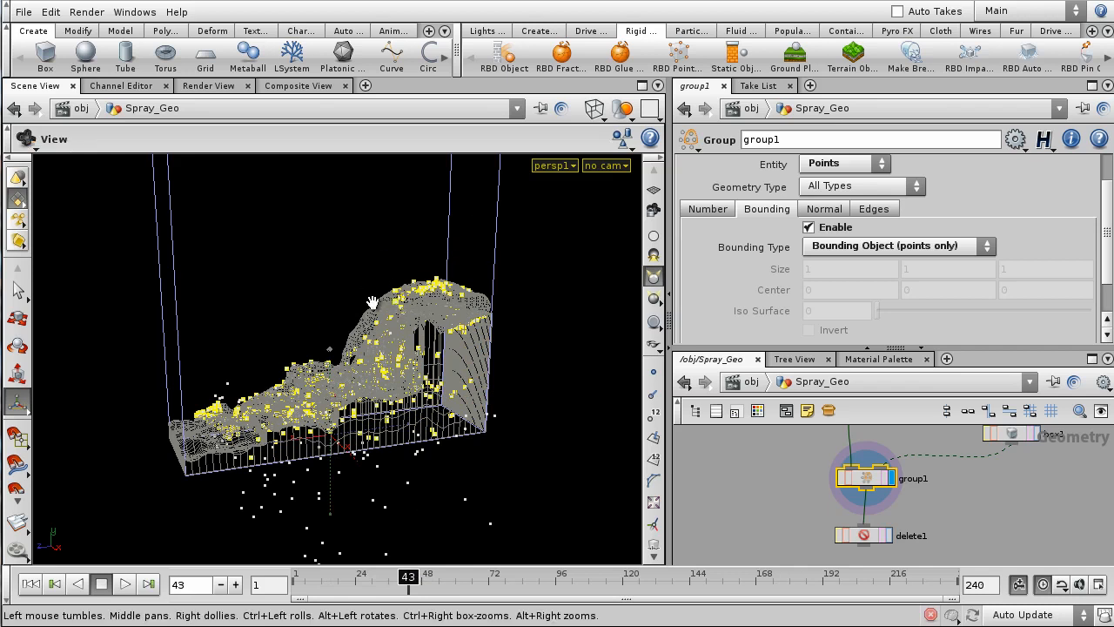
pyautogui.moveTo(373, 302); pyautogui.dragTo(441, 318)
pyautogui.moveTo(441, 319); pyautogui.dragTo(480, 336, button='right')
pyautogui.moveTo(479, 336); pyautogui.dragTo(341, 324)
pyautogui.moveTo(341, 324); pyautogui.dragTo(329, 395, button='right')
pyautogui.moveTo(329, 396); pyautogui.dragTo(455, 405)
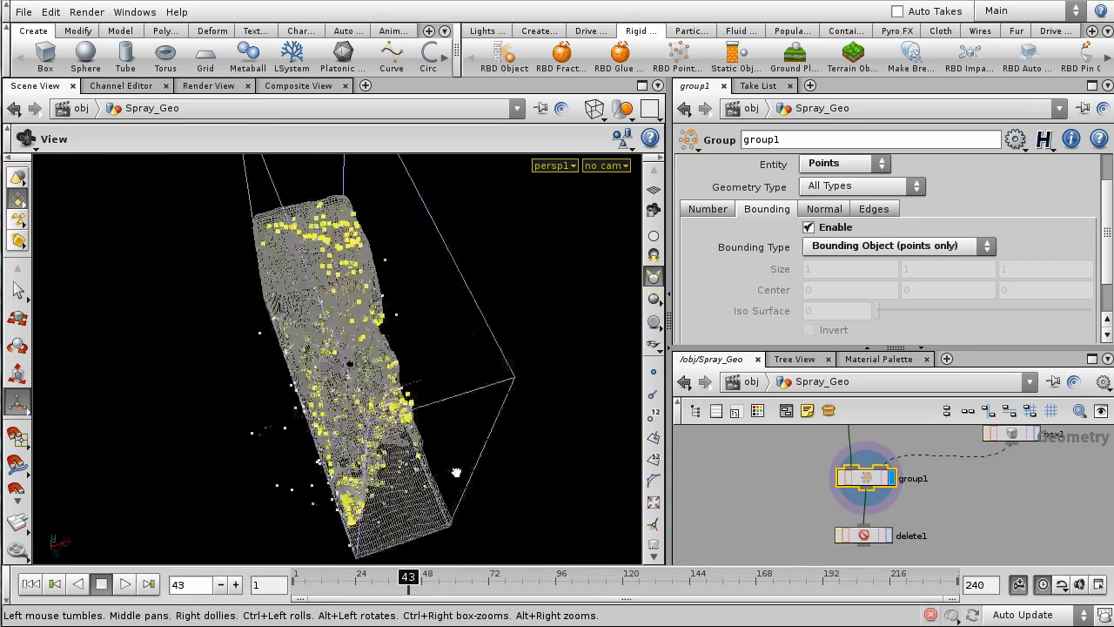
# - Set delete1 to Points, group group1, operation Delete Non-Selected, keeping only spray inside box1
pyautogui.click(889, 536)
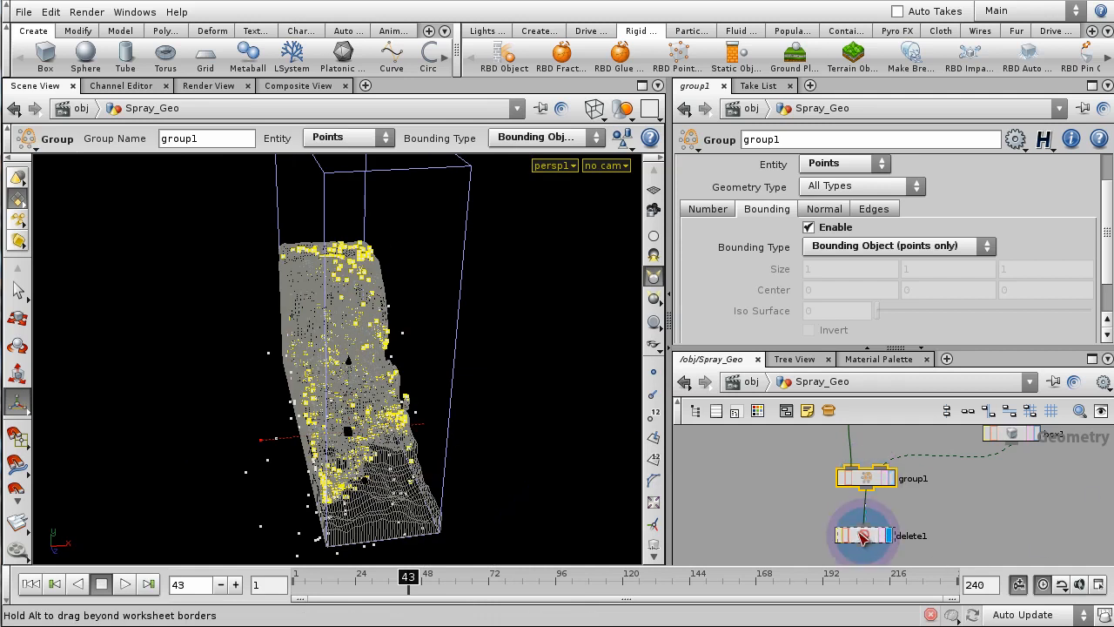
pyautogui.click(837, 214)
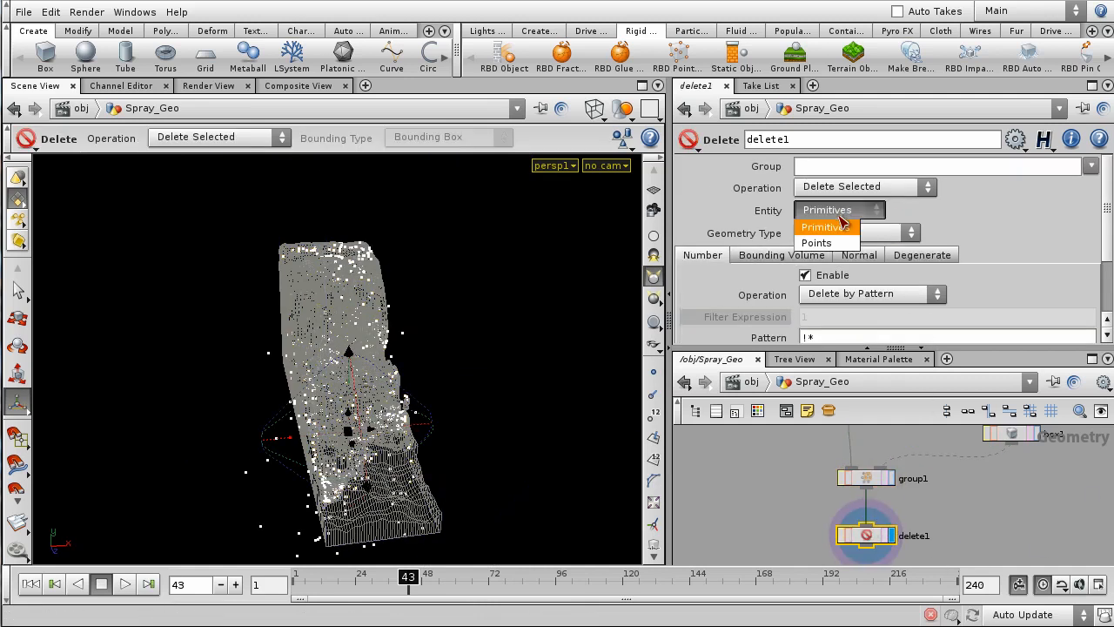
pyautogui.click(840, 237)
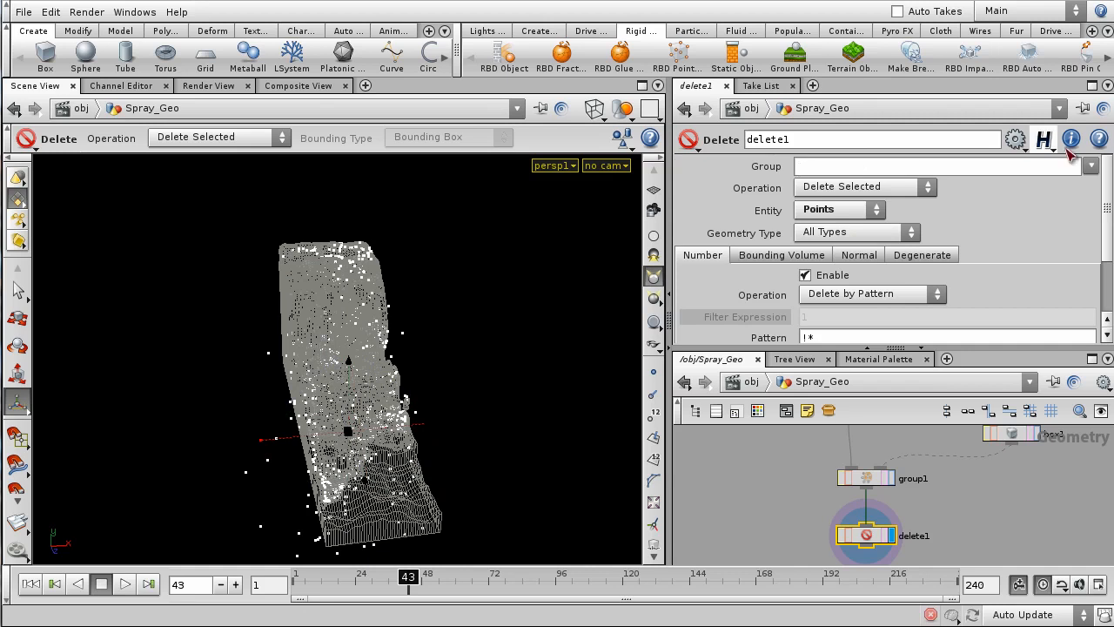
pyautogui.click(1090, 167)
pyautogui.click(1045, 215)
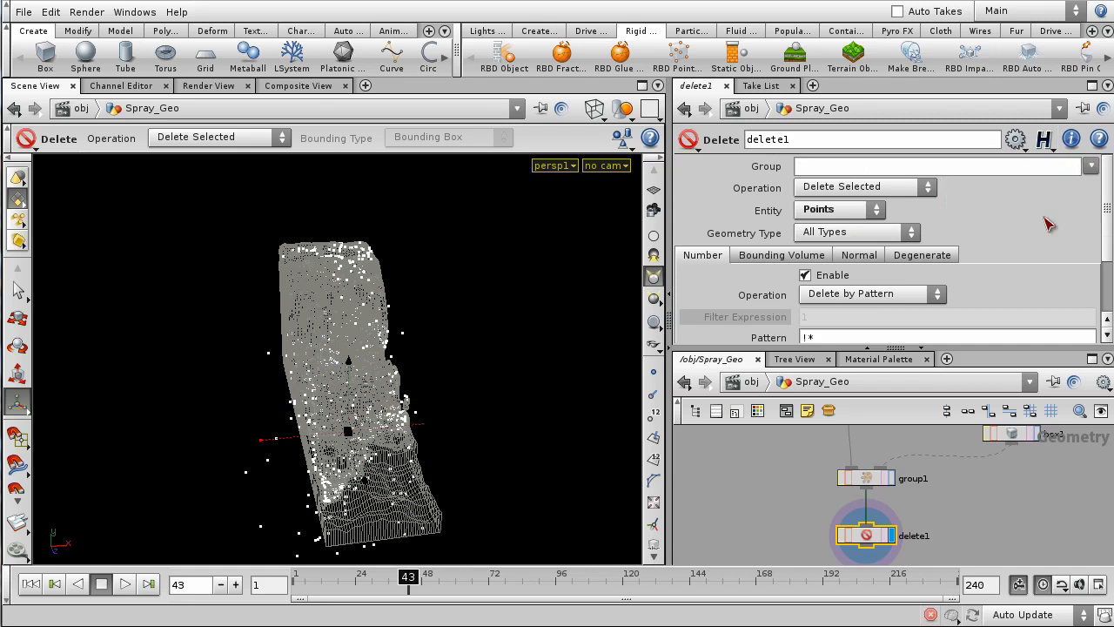
pyautogui.press('Escape')
pyautogui.moveTo(529, 350); pyautogui.dragTo(451, 351)
pyautogui.moveTo(450, 351); pyautogui.dragTo(483, 349, button='right')
pyautogui.moveTo(484, 348); pyautogui.dragTo(397, 338)
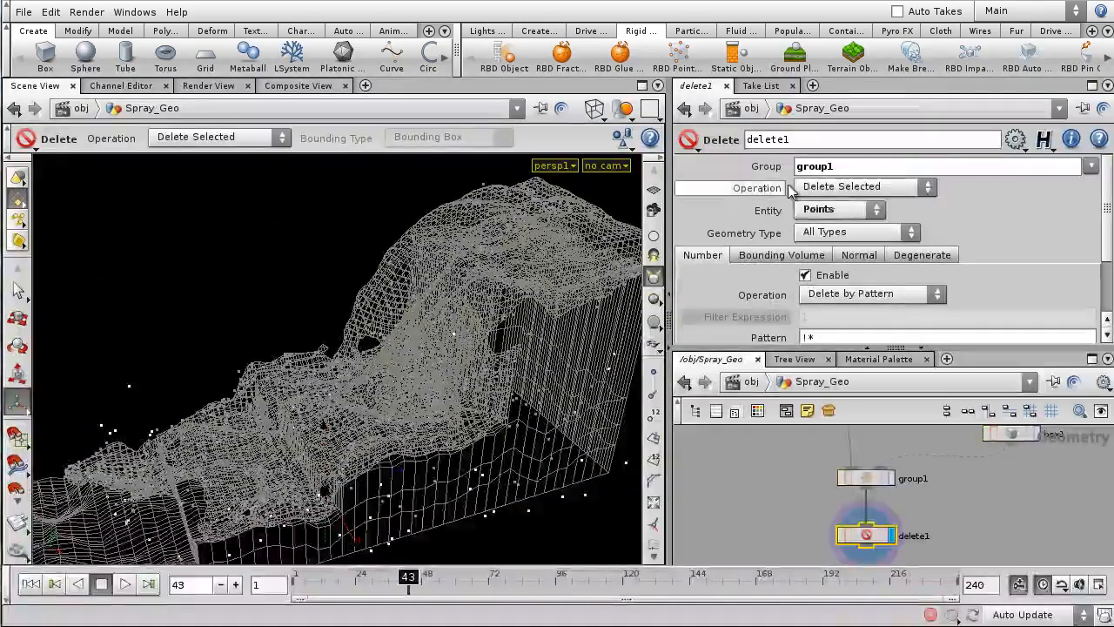
pyautogui.click(858, 186)
pyautogui.click(821, 221)
# - Zoom the views back out and return to the /obj level of the scene
pyautogui.moveTo(444, 275); pyautogui.dragTo(346, 364, button='right')
pyautogui.moveTo(347, 364); pyautogui.dragTo(324, 376)
pyautogui.moveTo(1040, 537); pyautogui.dragTo(1029, 515, button='right')
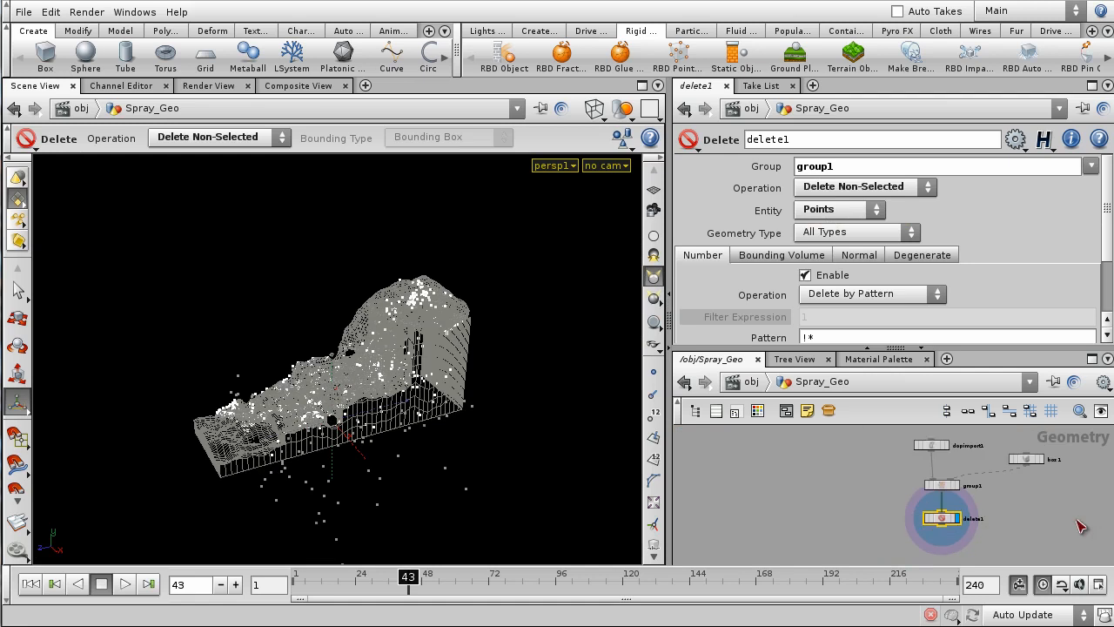
pyautogui.click(753, 385)
pyautogui.click(902, 519)
pyautogui.scroll(-3, 902, 517)
pyautogui.scroll(3, 933, 469)
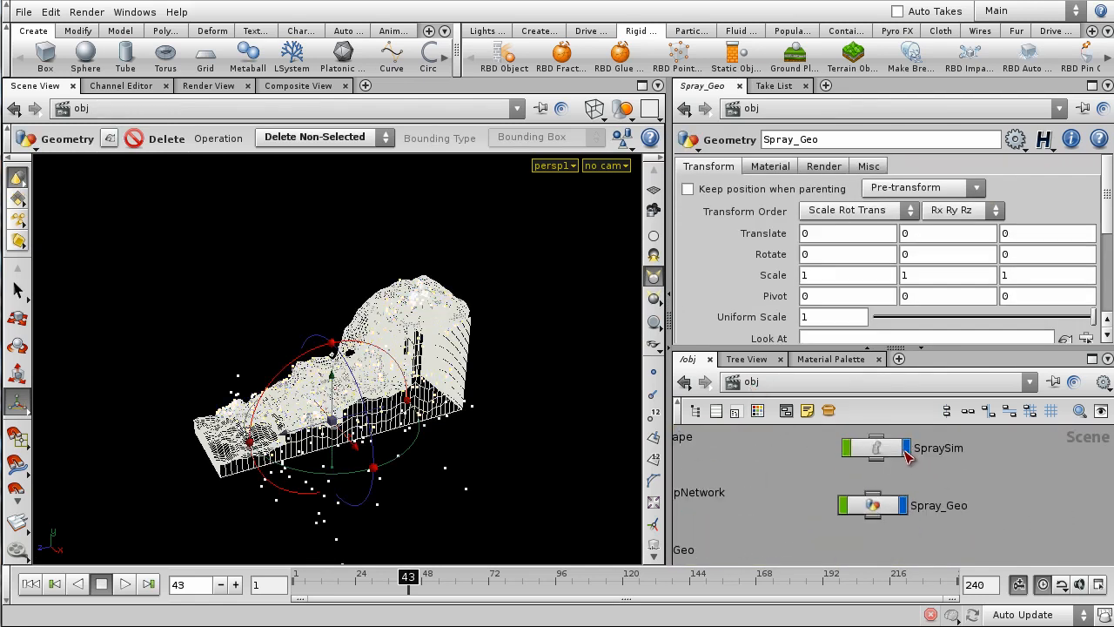
# - Hide the raw SpraySim particles and view the spray over the terrain with smooth shading
pyautogui.click(906, 452)
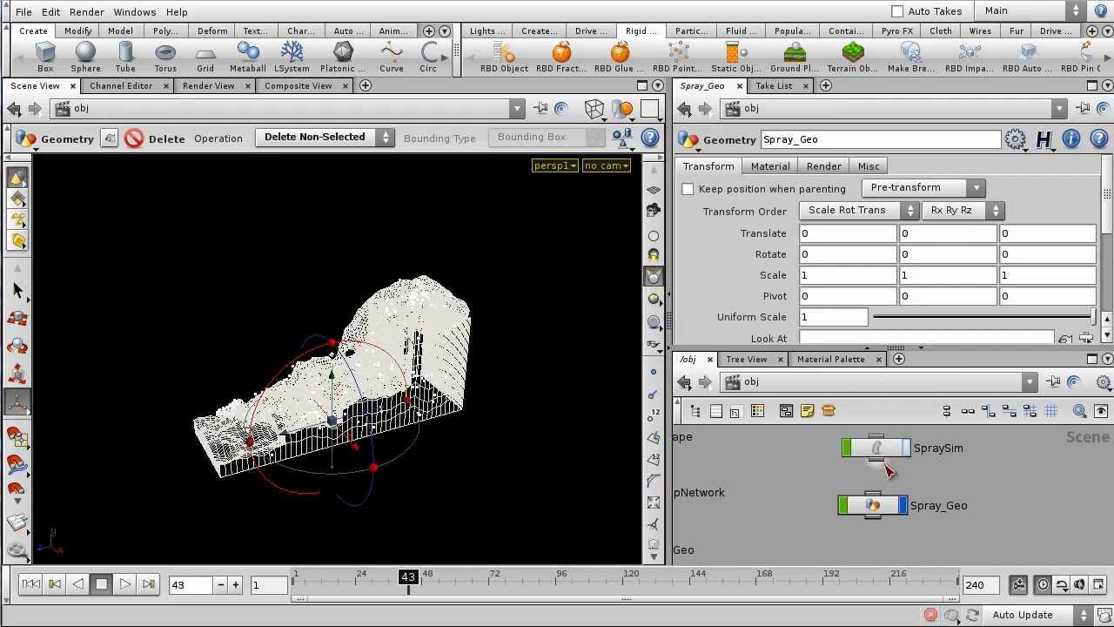
pyautogui.press('h')
pyautogui.moveTo(940, 513); pyautogui.dragTo(945, 511)
pyautogui.keyDown('alt'); pyautogui.moveTo(503, 371); pyautogui.dragTo(562, 352); pyautogui.keyUp('alt')
pyautogui.keyDown('alt'); pyautogui.moveTo(562, 353); pyautogui.dragTo(578, 337, button='right'); pyautogui.keyUp('alt')
pyautogui.moveTo(579, 337)
pyautogui.keyDown('alt'); pyautogui.mouseDown()
pyautogui.moveTo(479, 300)
pyautogui.moveTo(374, 306)
pyautogui.moveTo(573, 333)
pyautogui.mouseUp(); pyautogui.keyUp('alt')
pyautogui.keyDown('alt'); pyautogui.moveTo(574, 334); pyautogui.dragTo(501, 426, button='right'); pyautogui.keyUp('alt')
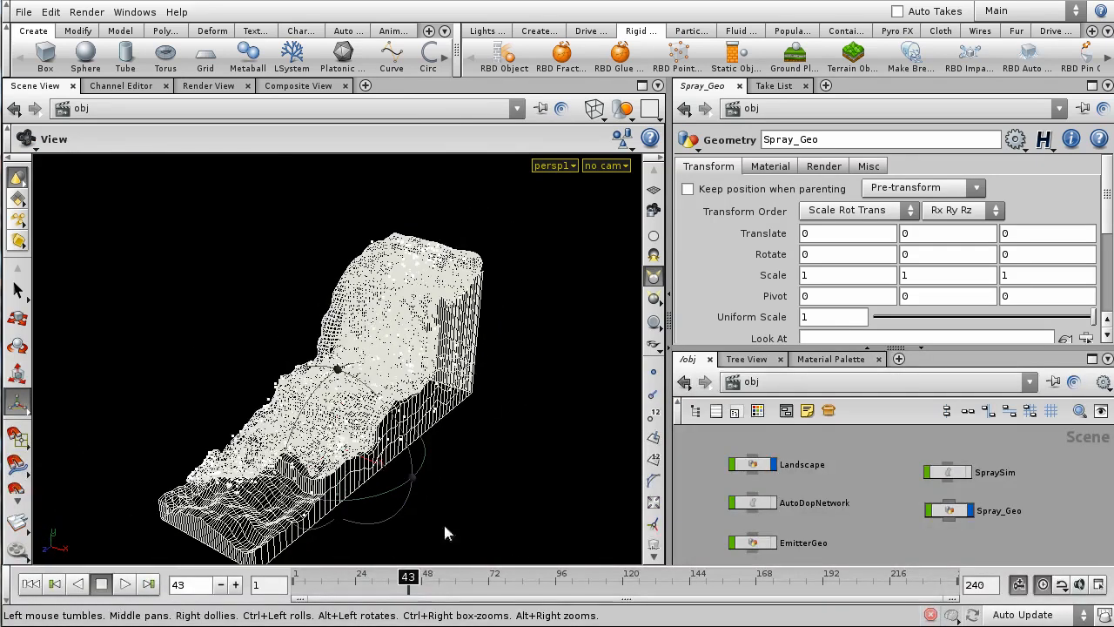
pyautogui.moveTo(413, 582); pyautogui.dragTo(314, 582)
pyautogui.hotkey('shift', 'w')
pyautogui.keyDown('alt'); pyautogui.moveTo(567, 355); pyautogui.dragTo(477, 331); pyautogui.keyUp('alt')
# - Play the simulation from frame 1, scrub back to the start, and save the scene file
pyautogui.click(56, 583)
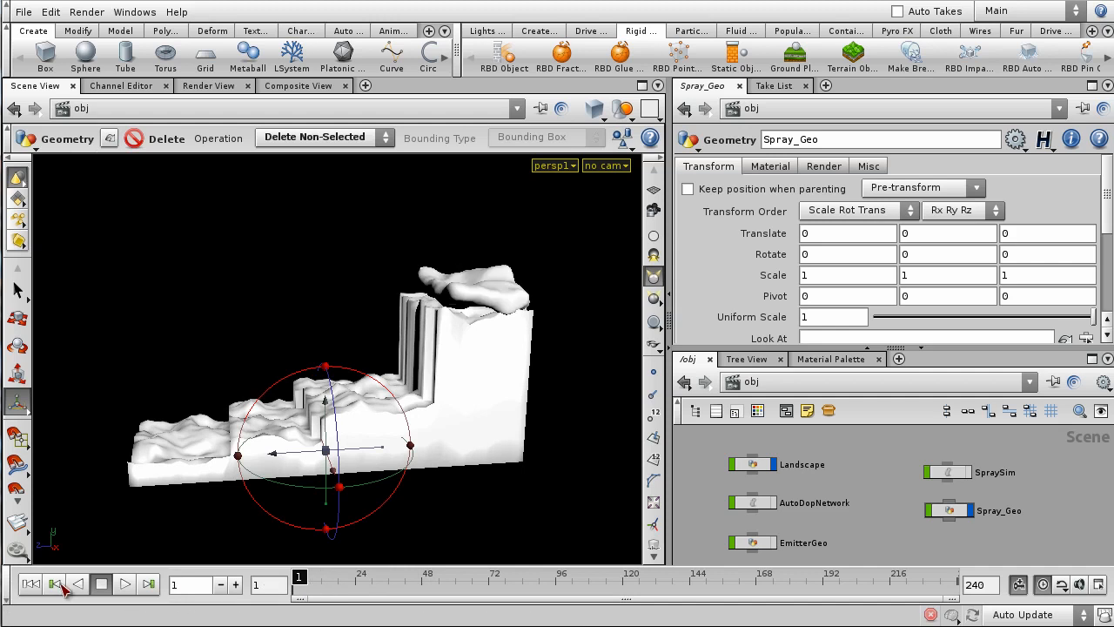
pyautogui.click(124, 586)
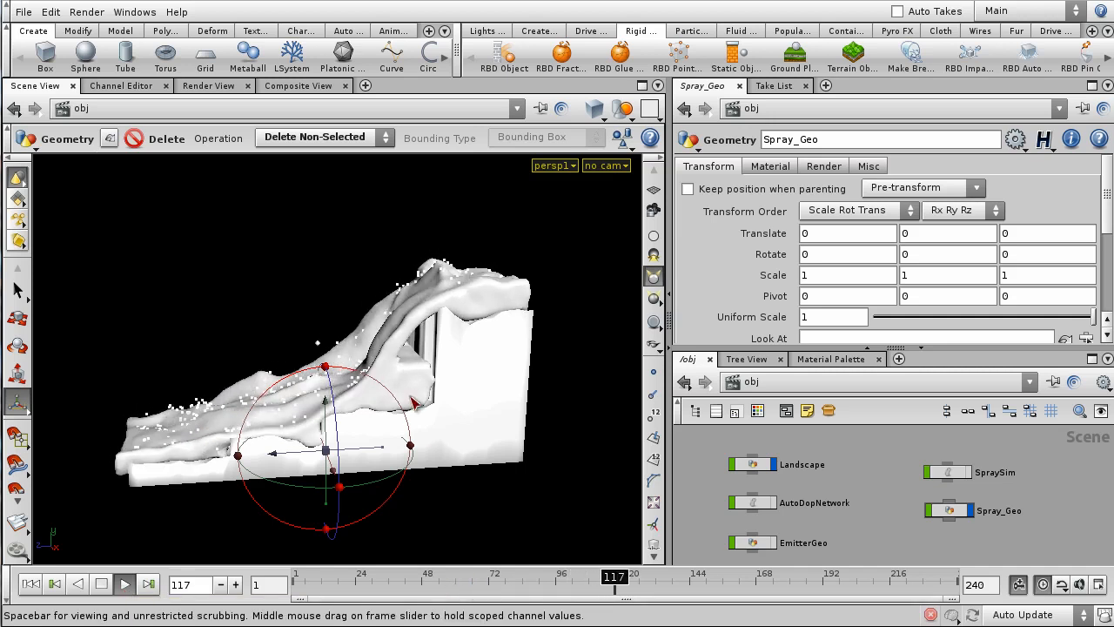
pyautogui.press('Escape')
pyautogui.moveTo(403, 475); pyautogui.dragTo(431, 554)
pyautogui.moveTo(383, 585); pyautogui.dragTo(246, 595)
pyautogui.scroll(-4, 902, 524)
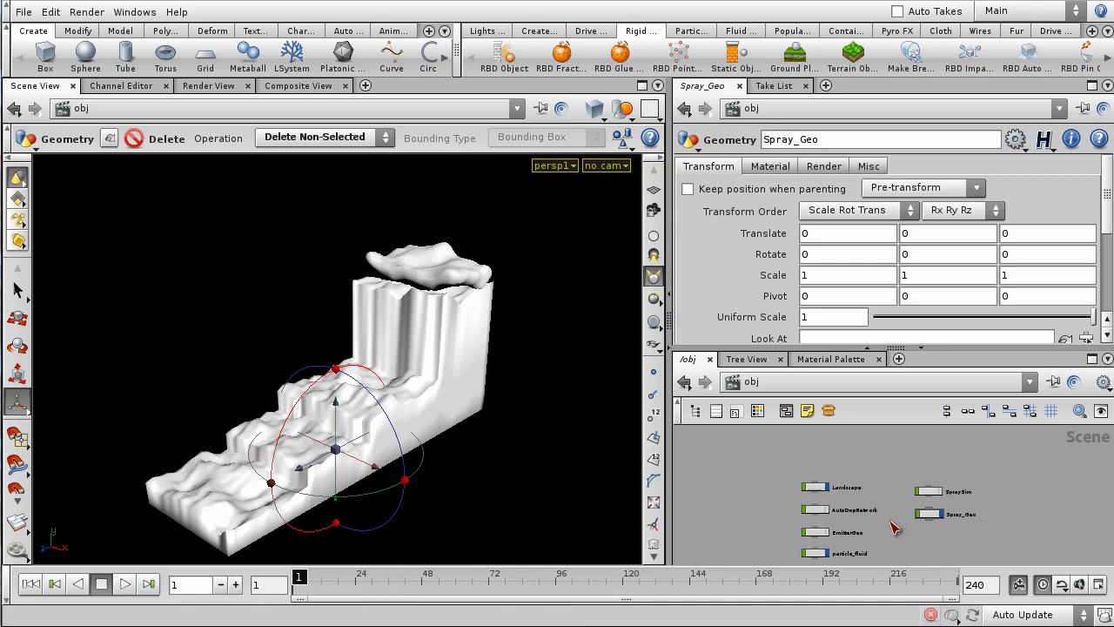
pyautogui.moveTo(890, 521); pyautogui.dragTo(890, 490, button='middle')
pyautogui.moveTo(993, 499); pyautogui.dragTo(991, 505, button='middle')
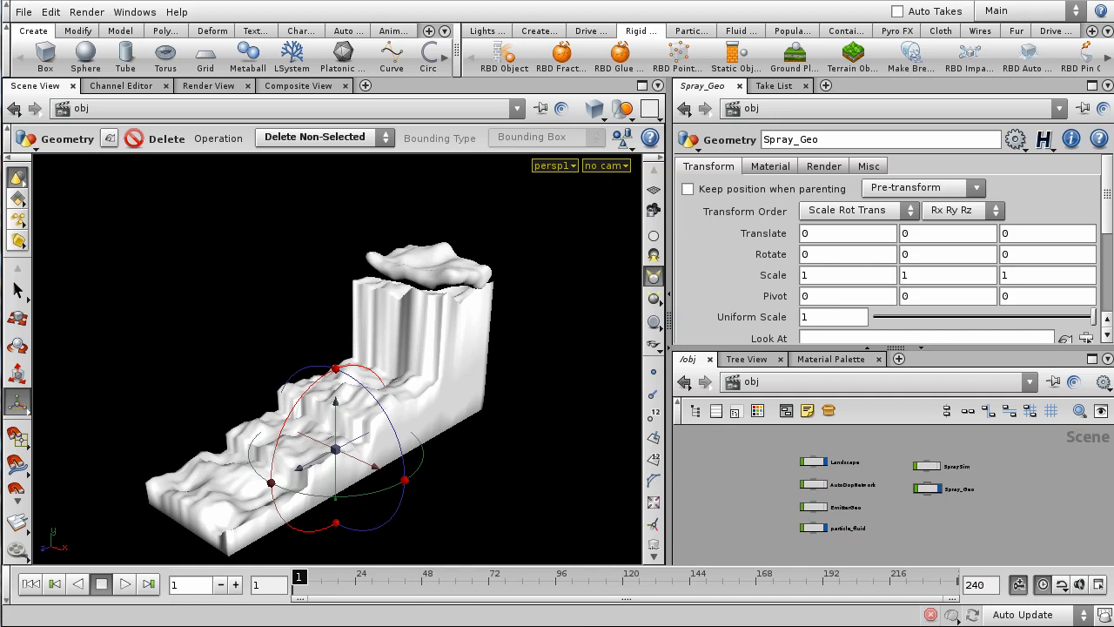
pyautogui.click(24, 12)
pyautogui.click(50, 84)
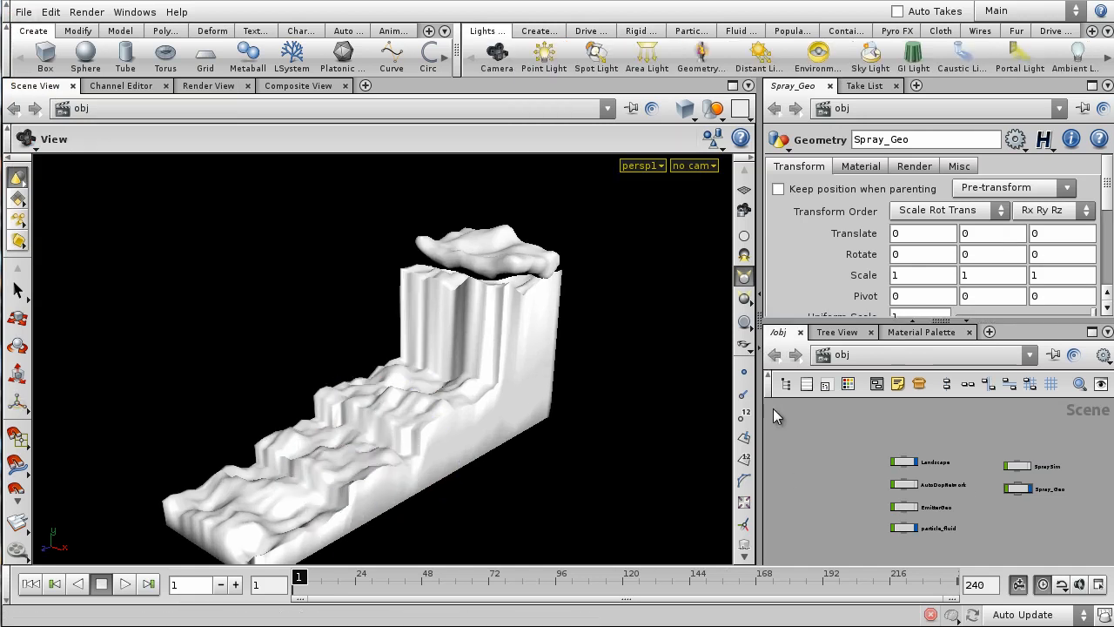
# - Enlarge the network area and inspect Landscape, EmitterGeo and the AutoDopNetwork contents
pyautogui.moveTo(773, 408); pyautogui.dragTo(670, 423)
pyautogui.scroll(2, 729, 464)
pyautogui.moveTo(756, 471); pyautogui.dragTo(721, 438, button='middle')
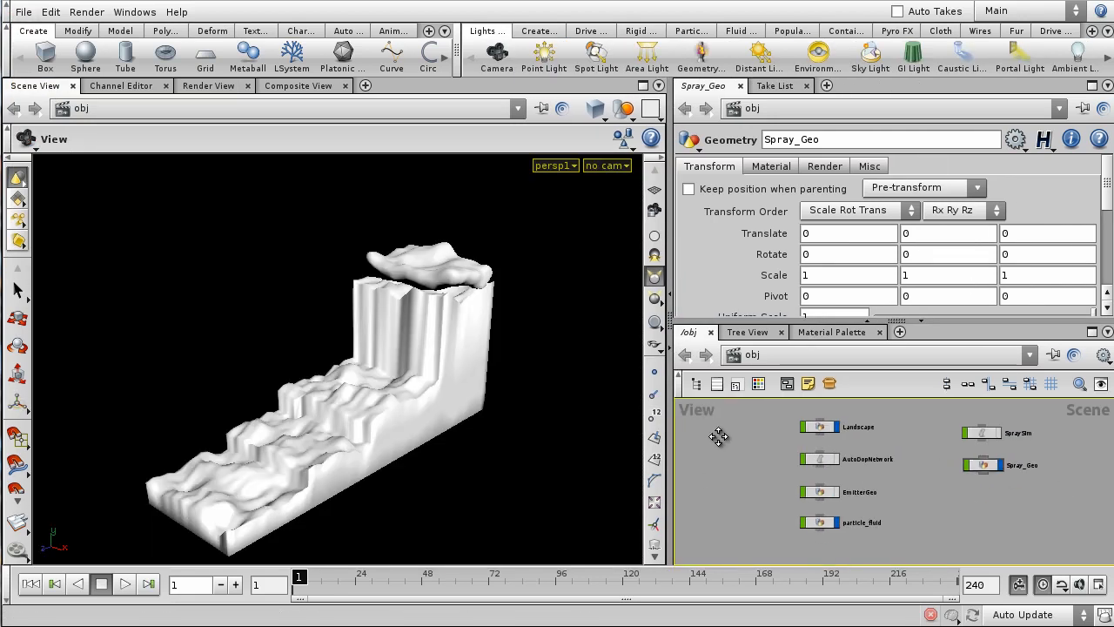
pyautogui.scroll(1, 747, 442)
pyautogui.click(834, 424)
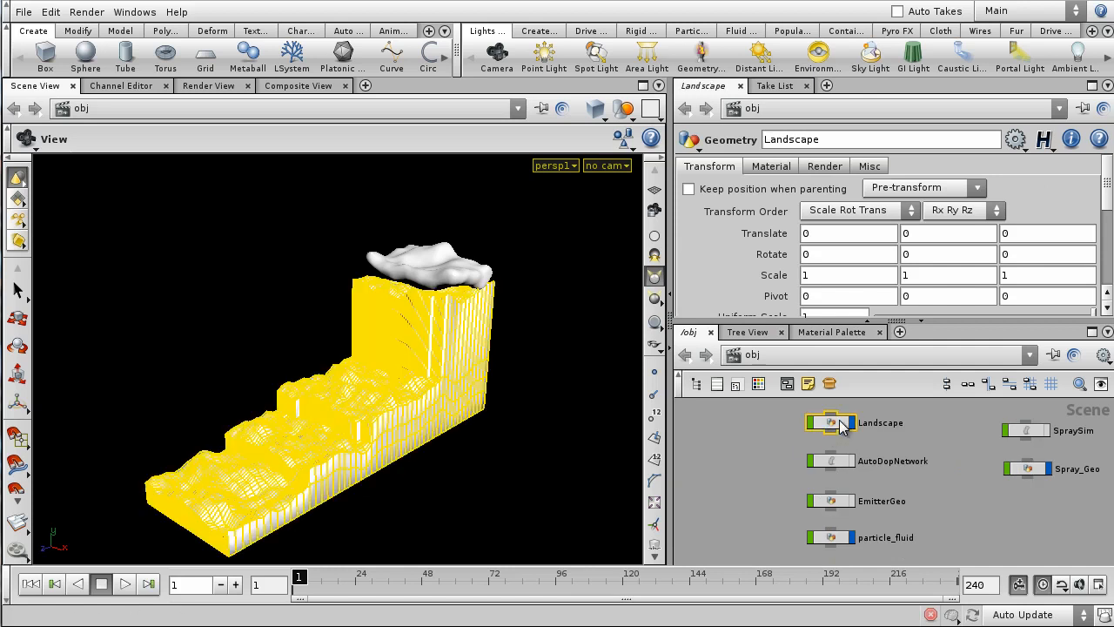
pyautogui.click(832, 504)
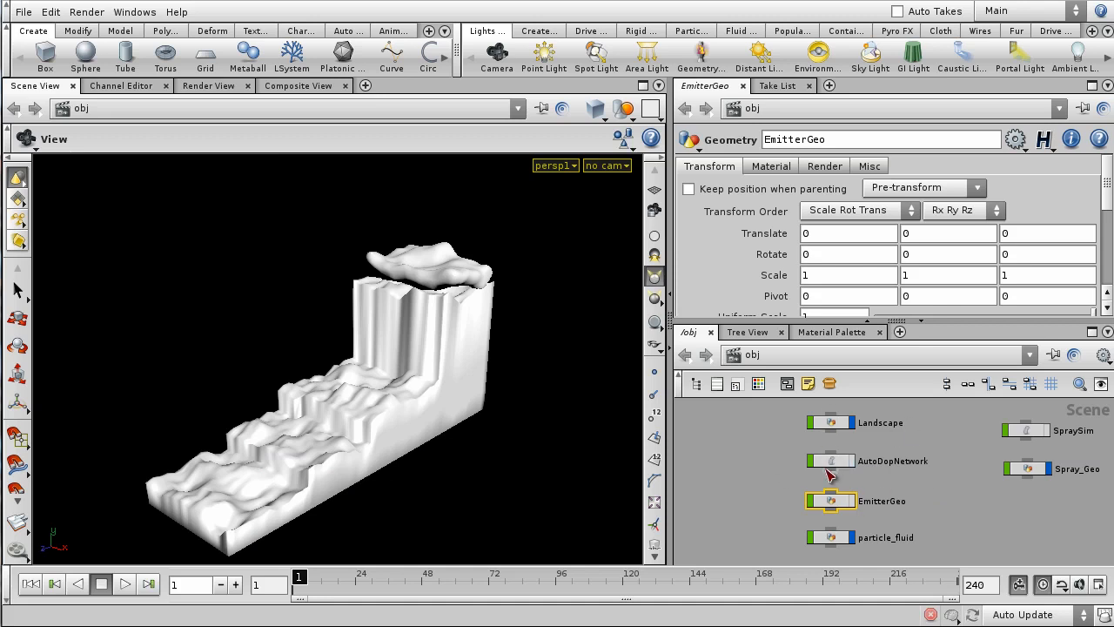
pyautogui.doubleClick(828, 465)
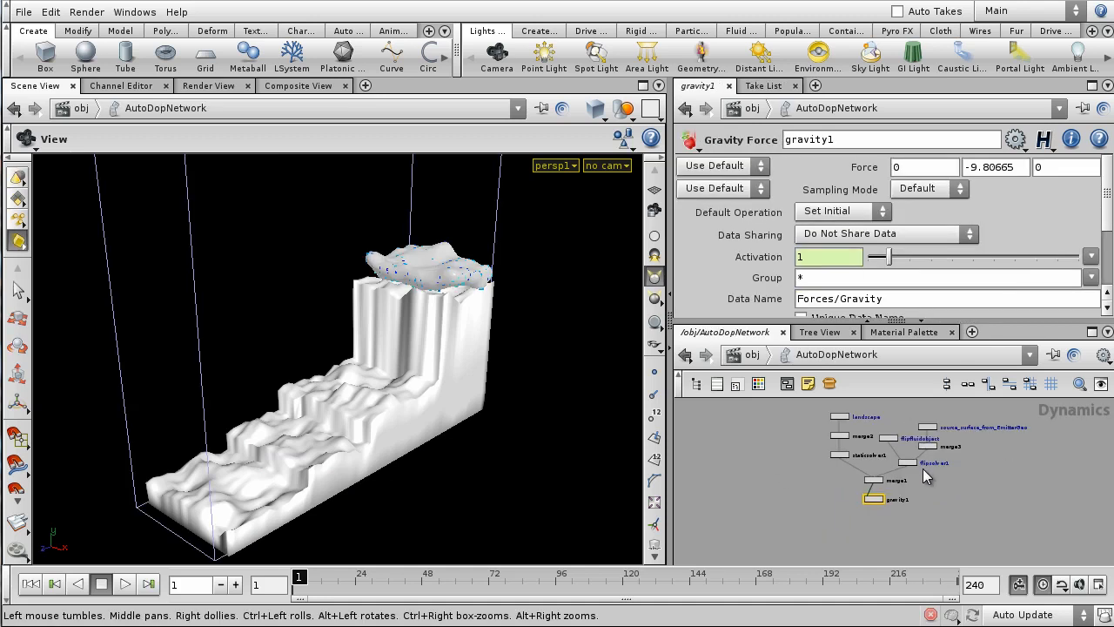
pyautogui.scroll(4, 927, 468)
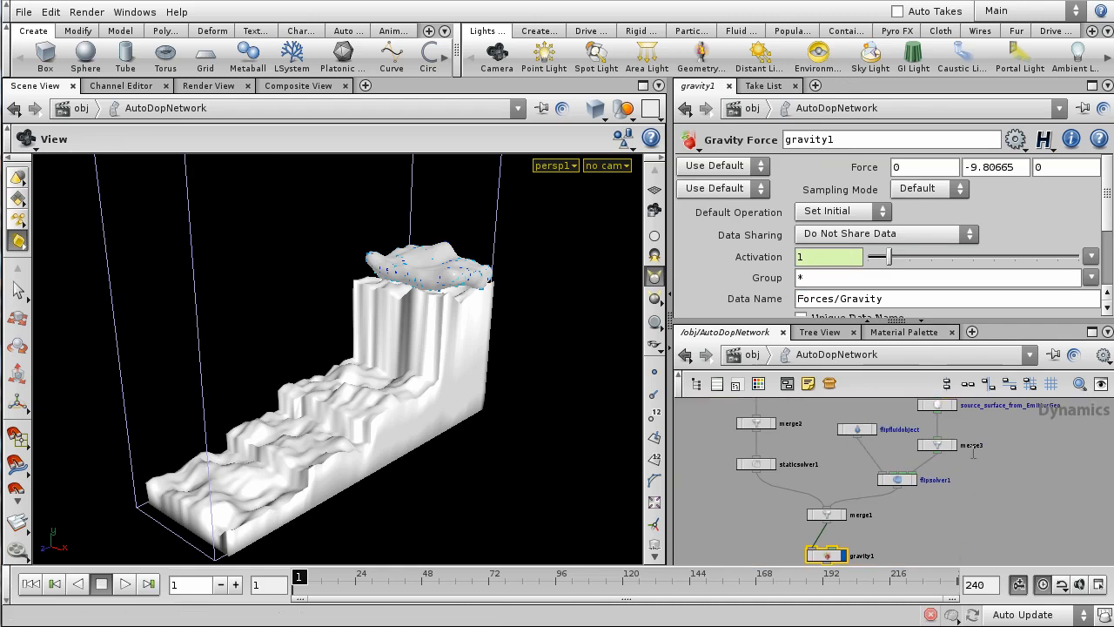
pyautogui.click(746, 355)
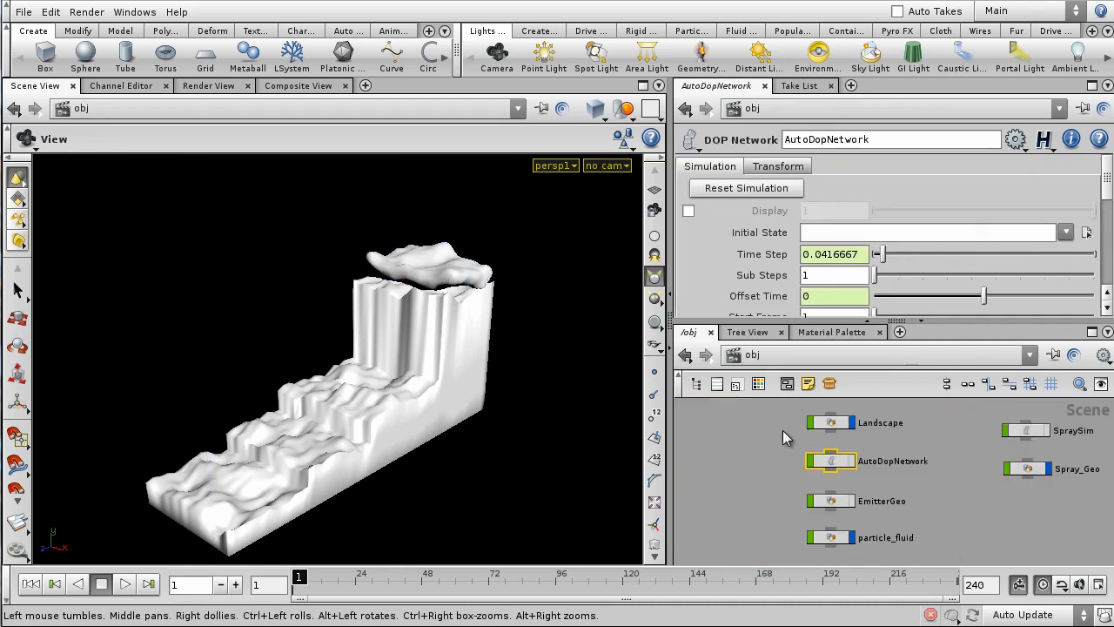
# - Look inside EmitterGeo at its mountain1 and vopsop1 nodes, then return to /obj
pyautogui.doubleClick(831, 503)
pyautogui.scroll(3, 920, 484)
pyautogui.moveTo(927, 479); pyautogui.dragTo(981, 490, button='middle')
pyautogui.moveTo(948, 468); pyautogui.dragTo(857, 535)
pyautogui.moveTo(983, 522); pyautogui.dragTo(981, 465, button='middle')
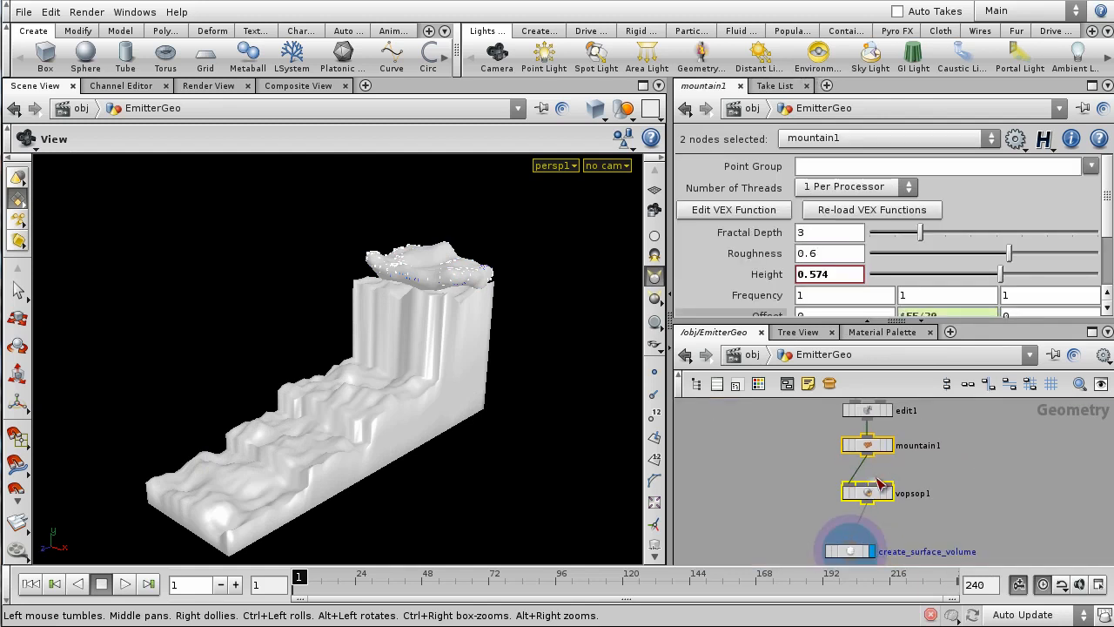
pyautogui.press('u')
pyautogui.click(946, 499)
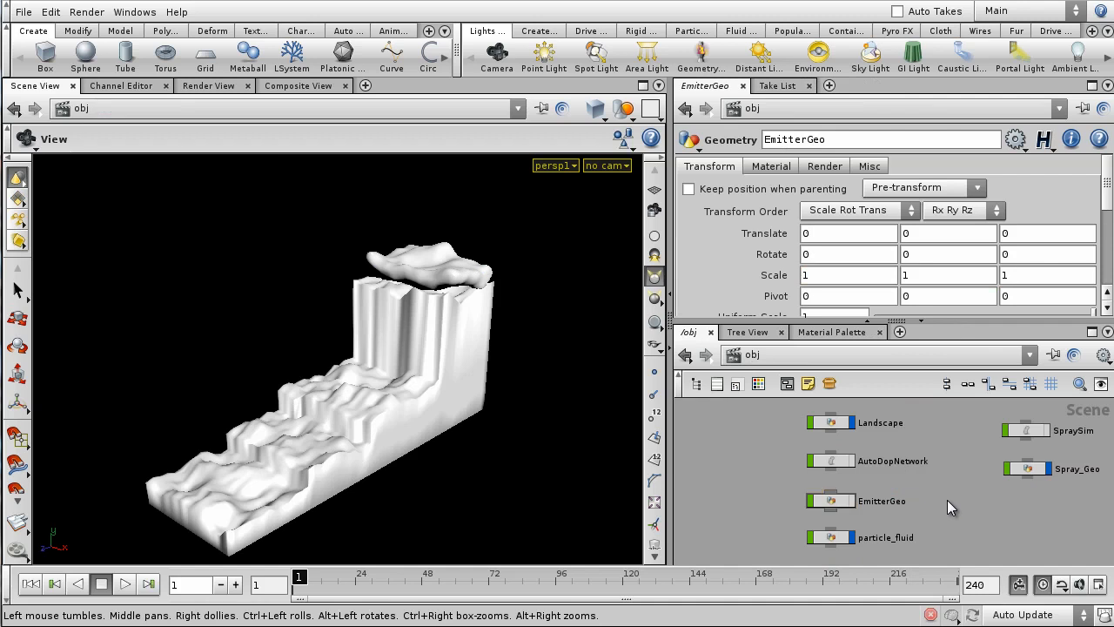
pyautogui.moveTo(971, 515); pyautogui.dragTo(958, 488, button='middle')
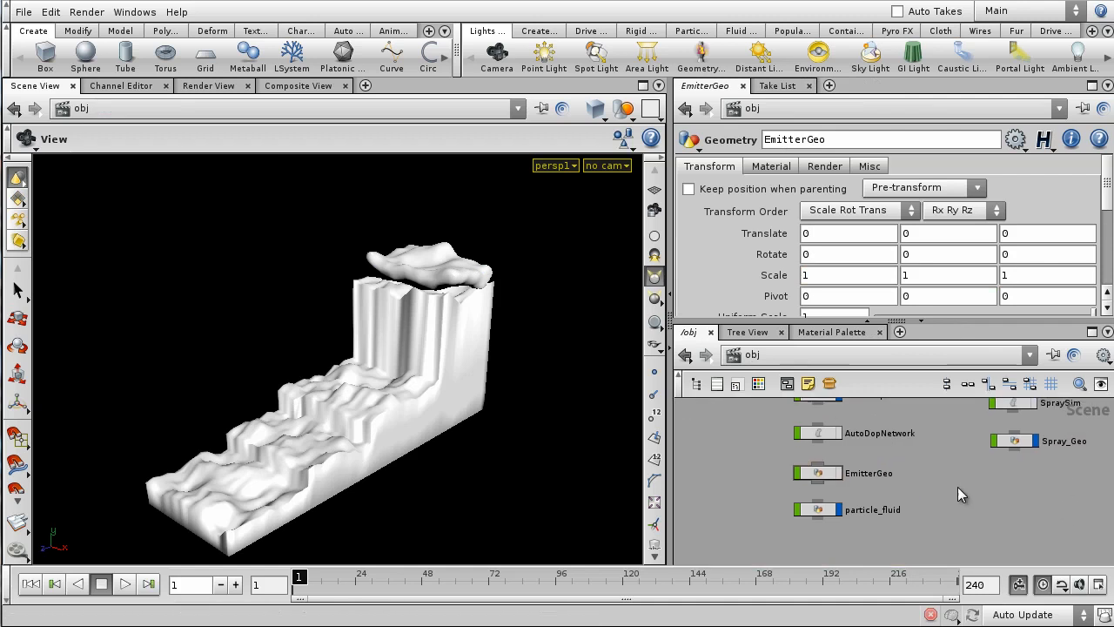
# - Inside particle_fluid, set the display flag on OUT_NewEmitters to show the emitter points
pyautogui.click(819, 514)
pyautogui.doubleClick(821, 509)
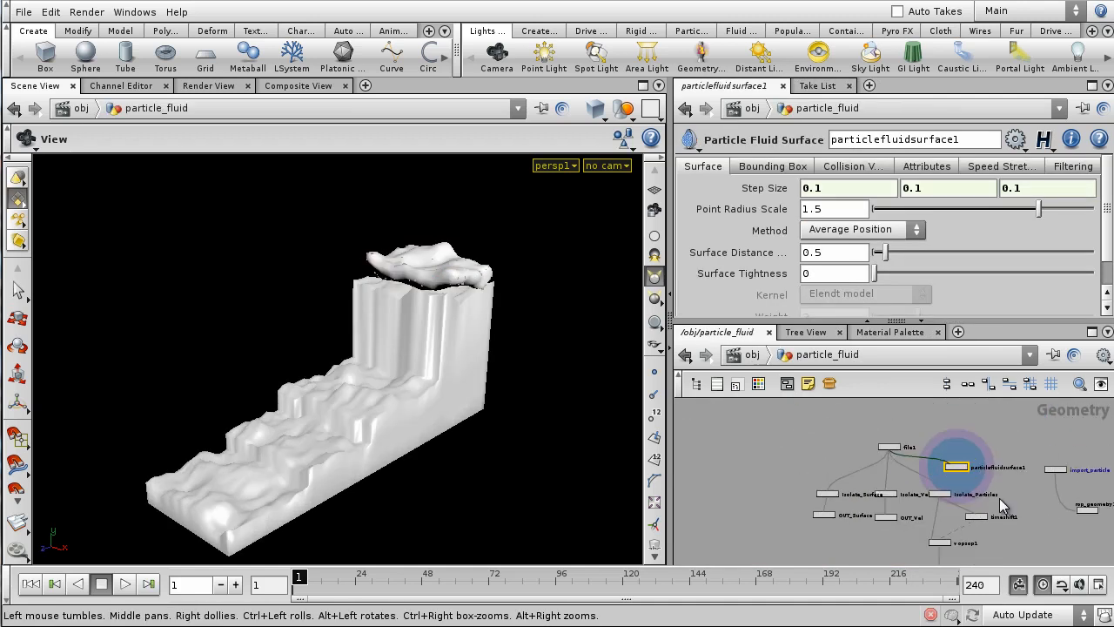
pyautogui.moveTo(993, 445); pyautogui.dragTo(930, 405, button='middle')
pyautogui.scroll(2, 812, 472)
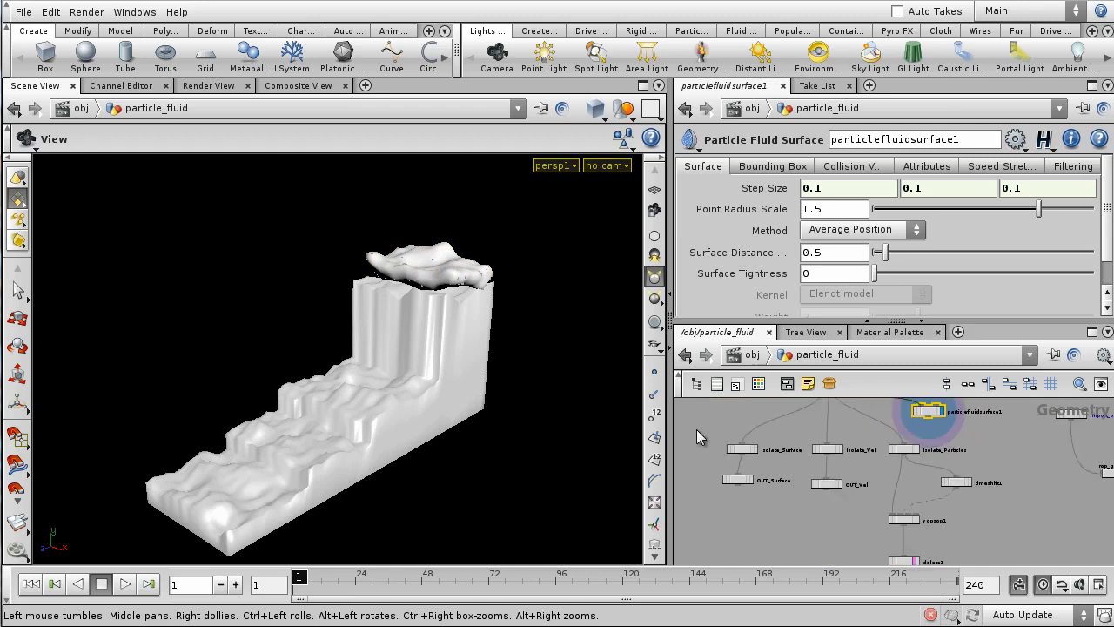
pyautogui.moveTo(983, 492); pyautogui.dragTo(987, 501)
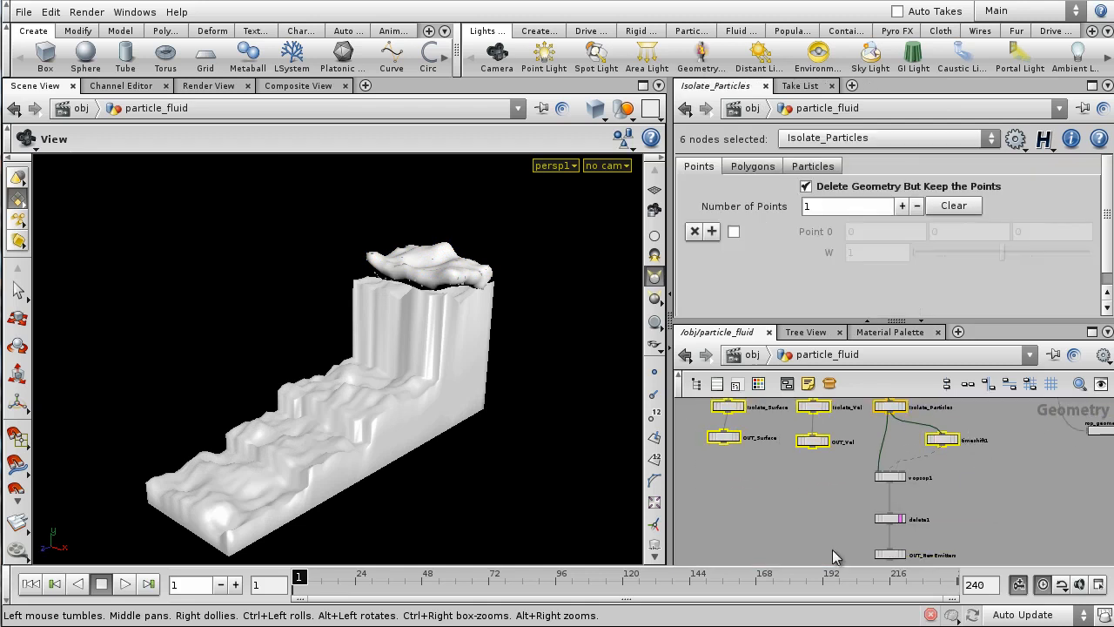
pyautogui.moveTo(943, 505); pyautogui.dragTo(950, 436, button='middle')
pyautogui.scroll(3, 946, 448)
pyautogui.scroll(1, 883, 487)
pyautogui.click(863, 479)
pyautogui.scroll(-3, 952, 492)
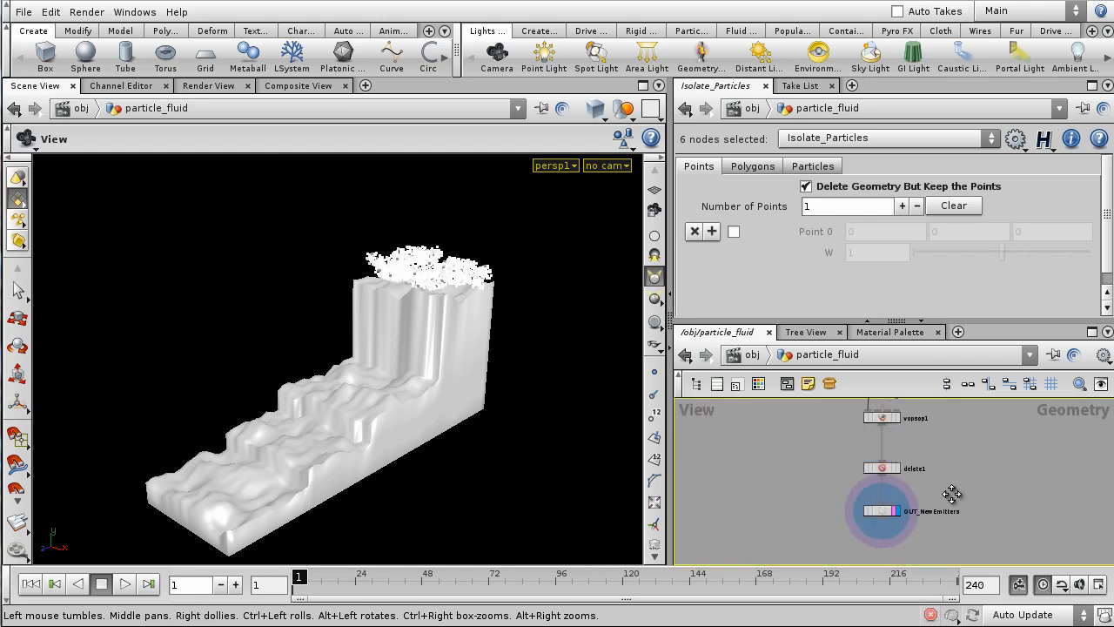
# - Check vopsop1's parameters, then return to /obj and select the SpraySim simulation
pyautogui.click(896, 467)
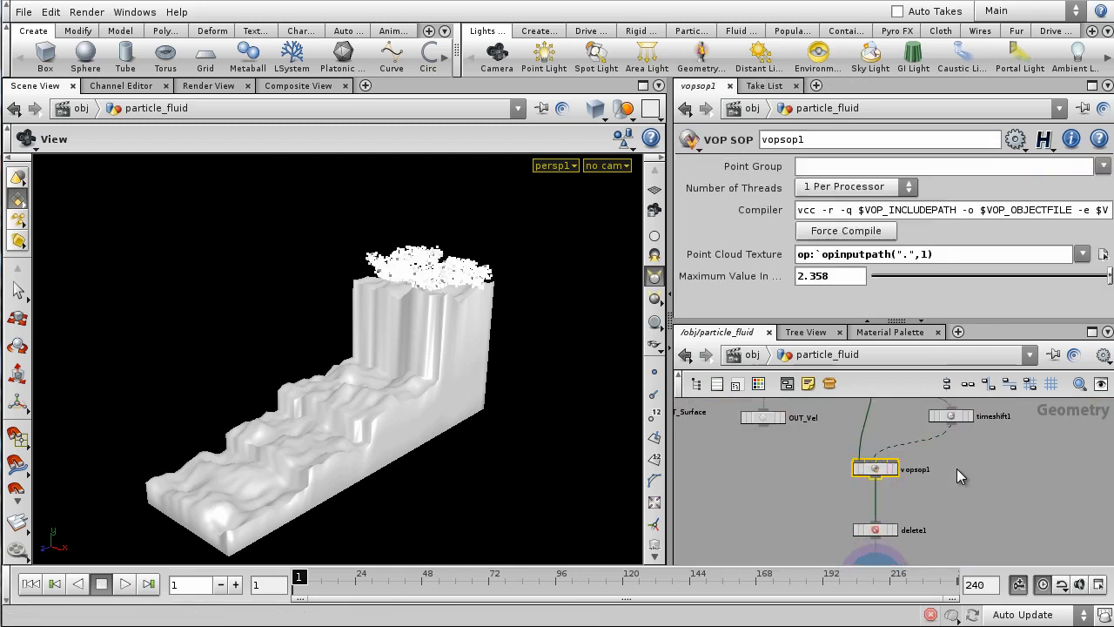
pyautogui.scroll(-3, 957, 470)
pyautogui.moveTo(965, 479); pyautogui.dragTo(970, 456, button='middle')
pyautogui.click(752, 357)
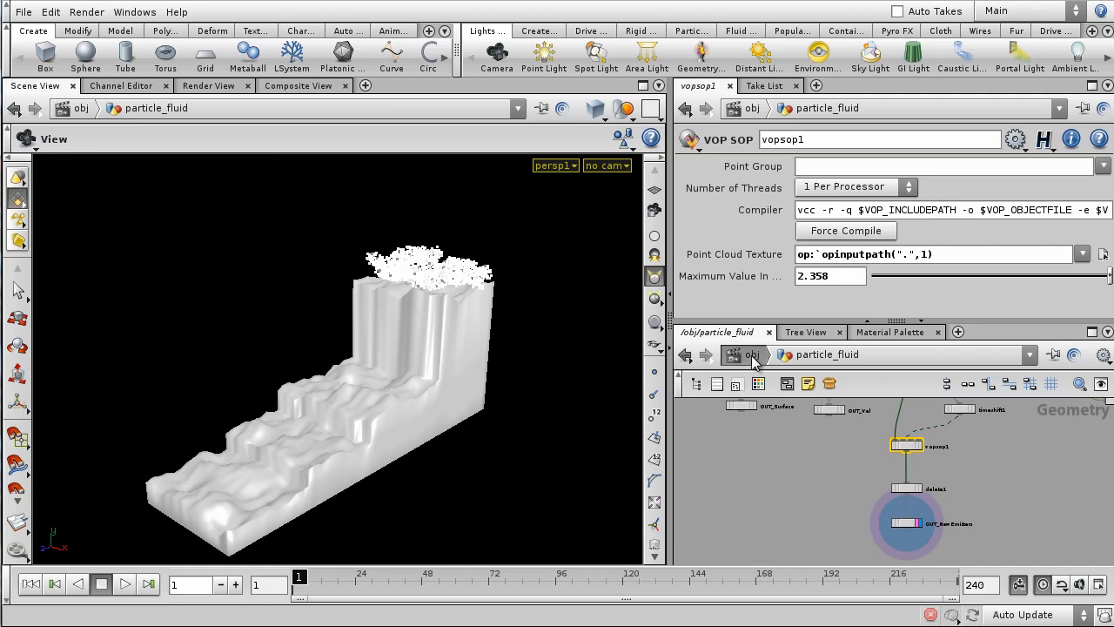
pyautogui.click(946, 472)
pyautogui.scroll(-3, 960, 484)
pyautogui.moveTo(986, 496); pyautogui.dragTo(859, 505, button='middle')
pyautogui.scroll(2, 861, 504)
pyautogui.moveTo(935, 423); pyautogui.dragTo(965, 442, button='middle')
pyautogui.click(871, 444)
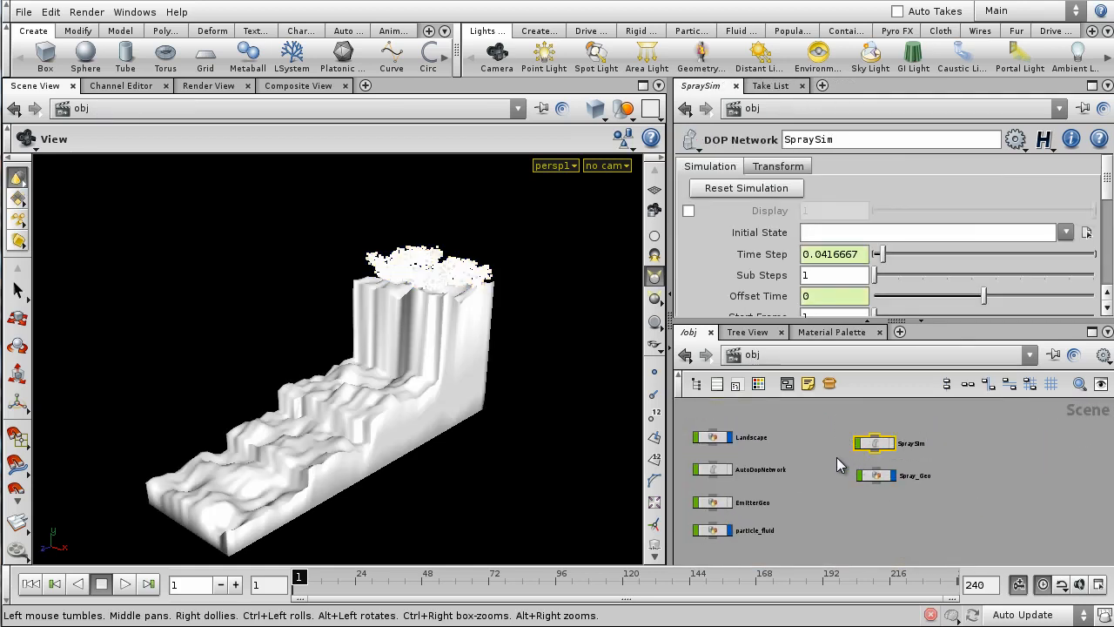
pyautogui.scroll(2, 896, 487)
# - Inside Spray_Geo with group1 and delete1 visible, play the isolated spray and scrub back to frame 1
pyautogui.doubleClick(885, 478)
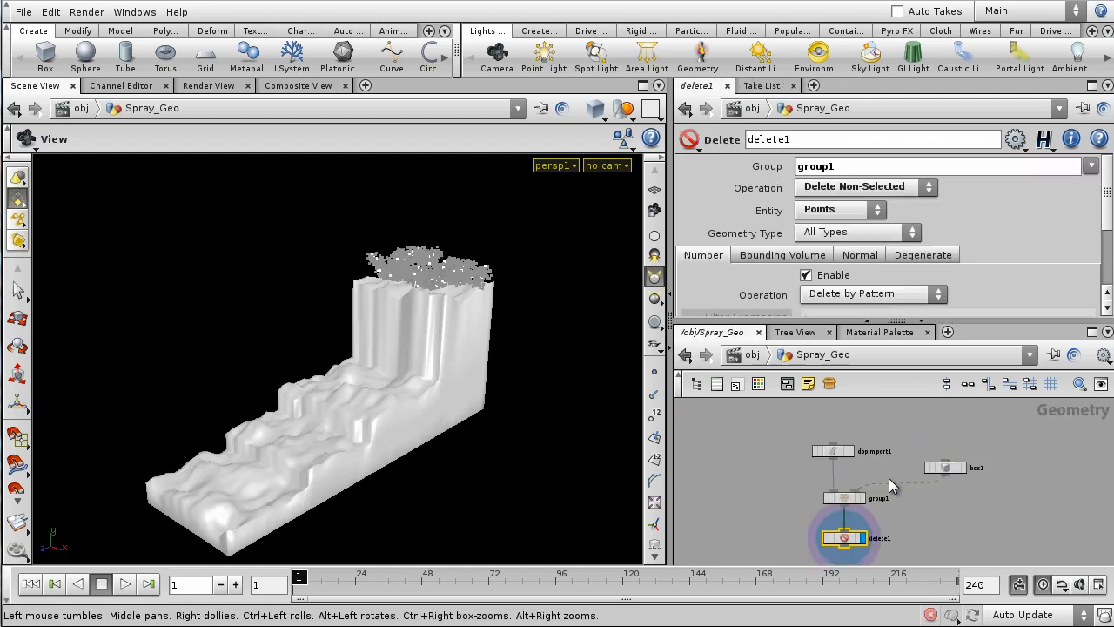
pyautogui.moveTo(946, 501); pyautogui.dragTo(1040, 441, button='middle')
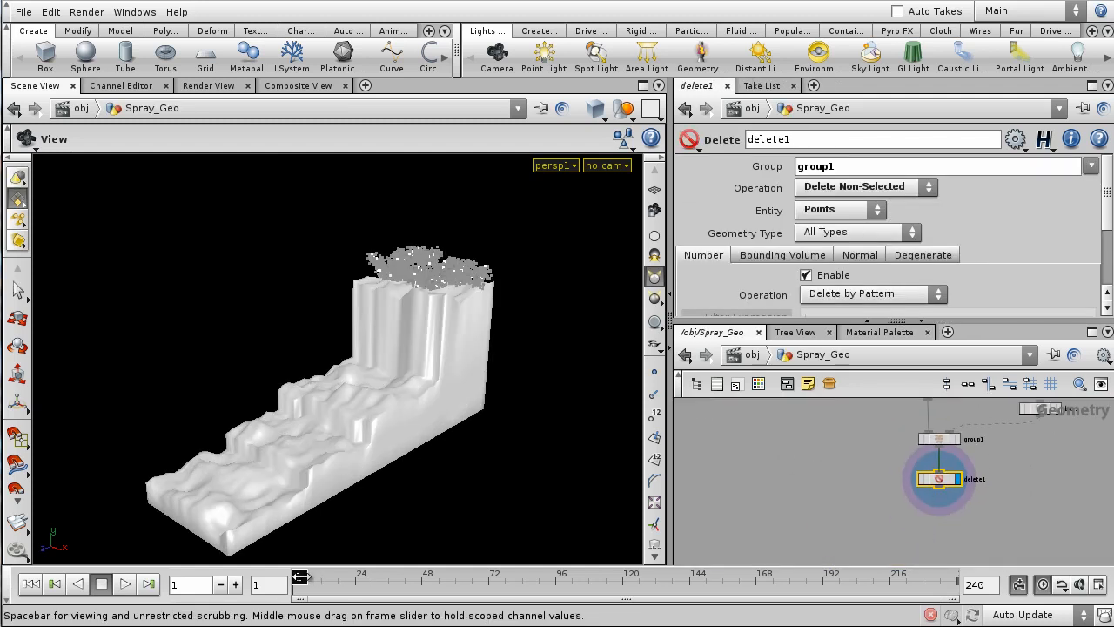
pyautogui.click(125, 584)
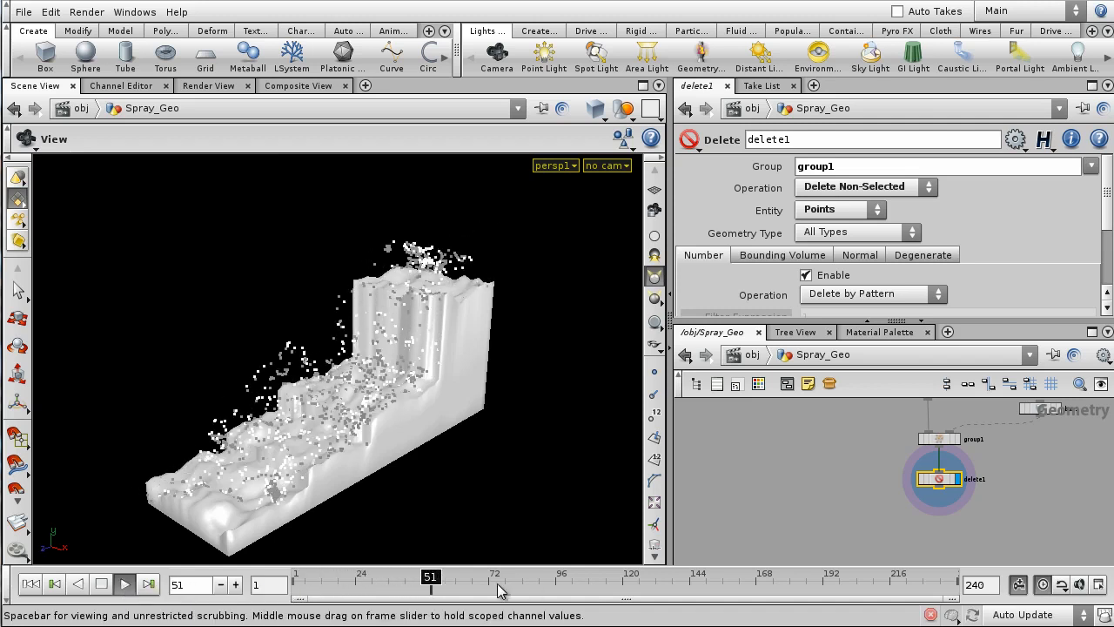
pyautogui.moveTo(352, 583); pyautogui.dragTo(175, 581)
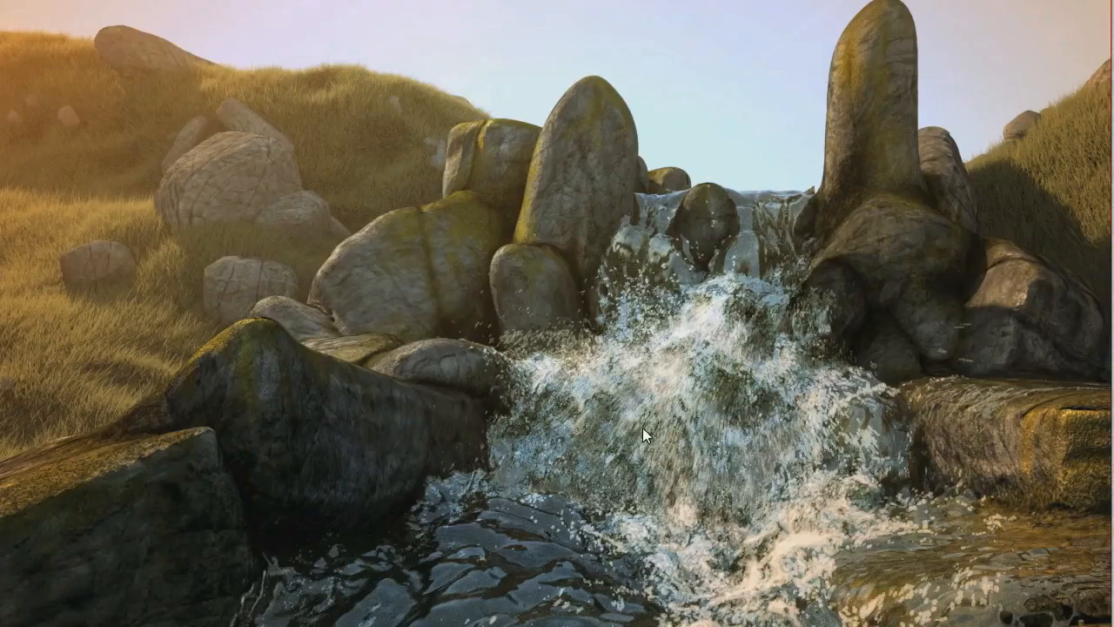